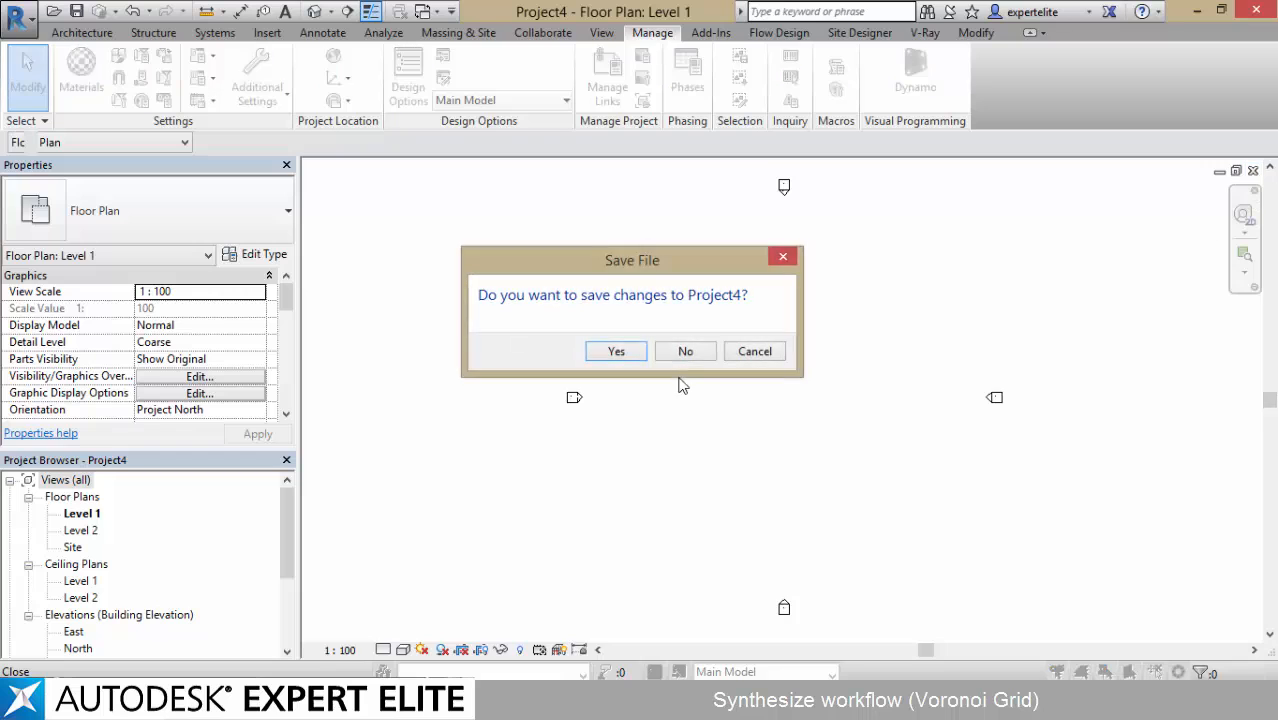
- Close Project4 without saving its changes and create a new project from the Architectural Template
{"action": "left_click", "coordinate": [686, 352]}
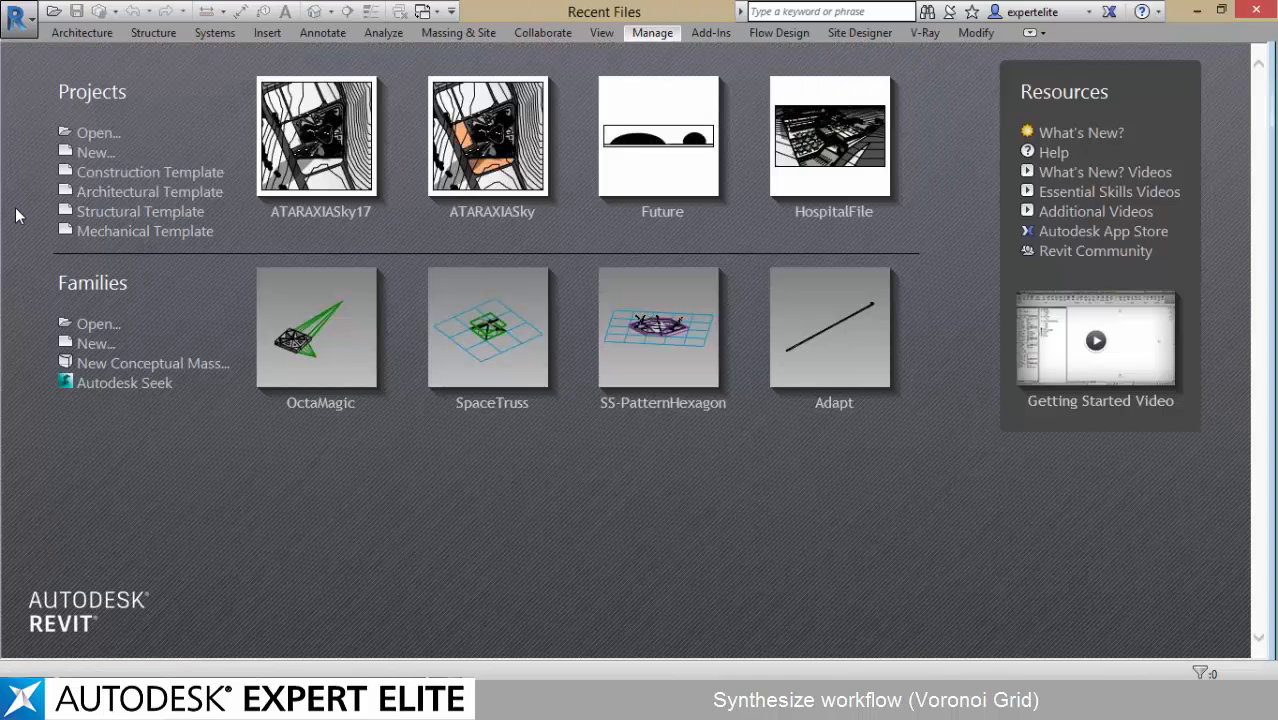
{"action": "left_click", "coordinate": [70, 193]}
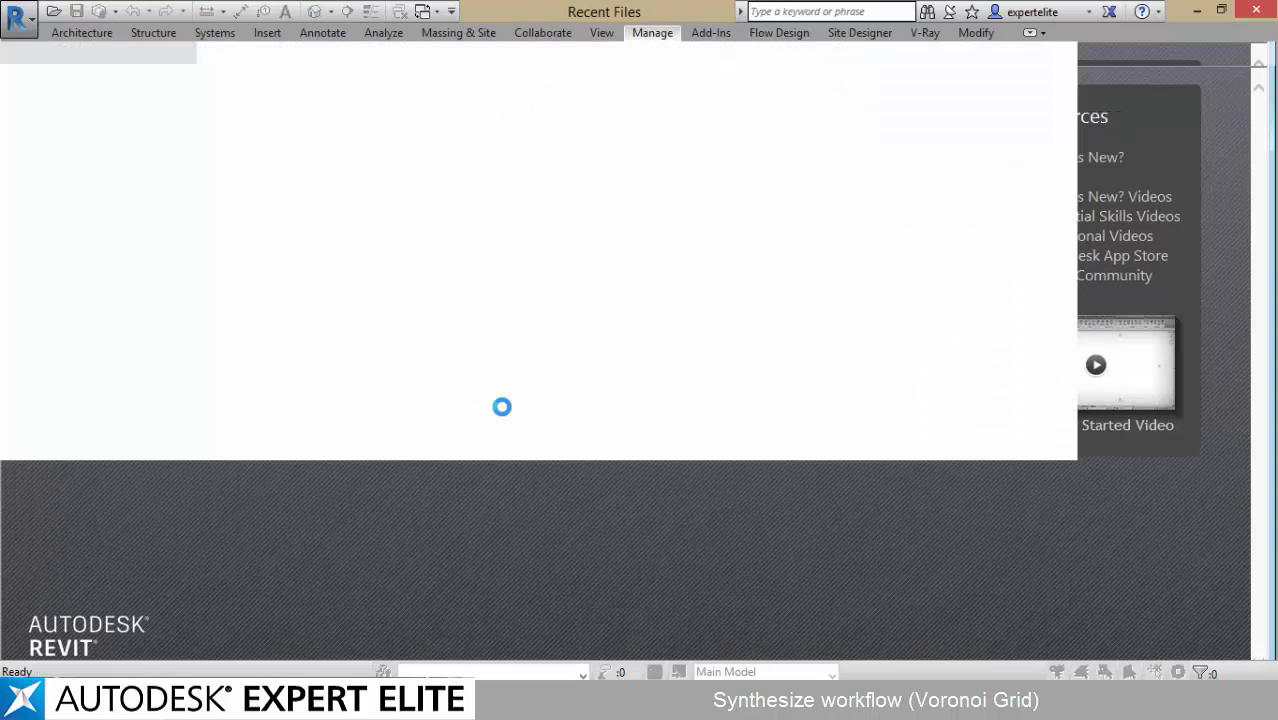
- Set the project's length format to meters, rounded to 3 decimal places
{"action": "key", "text": "u"}
{"action": "key", "text": "n"}
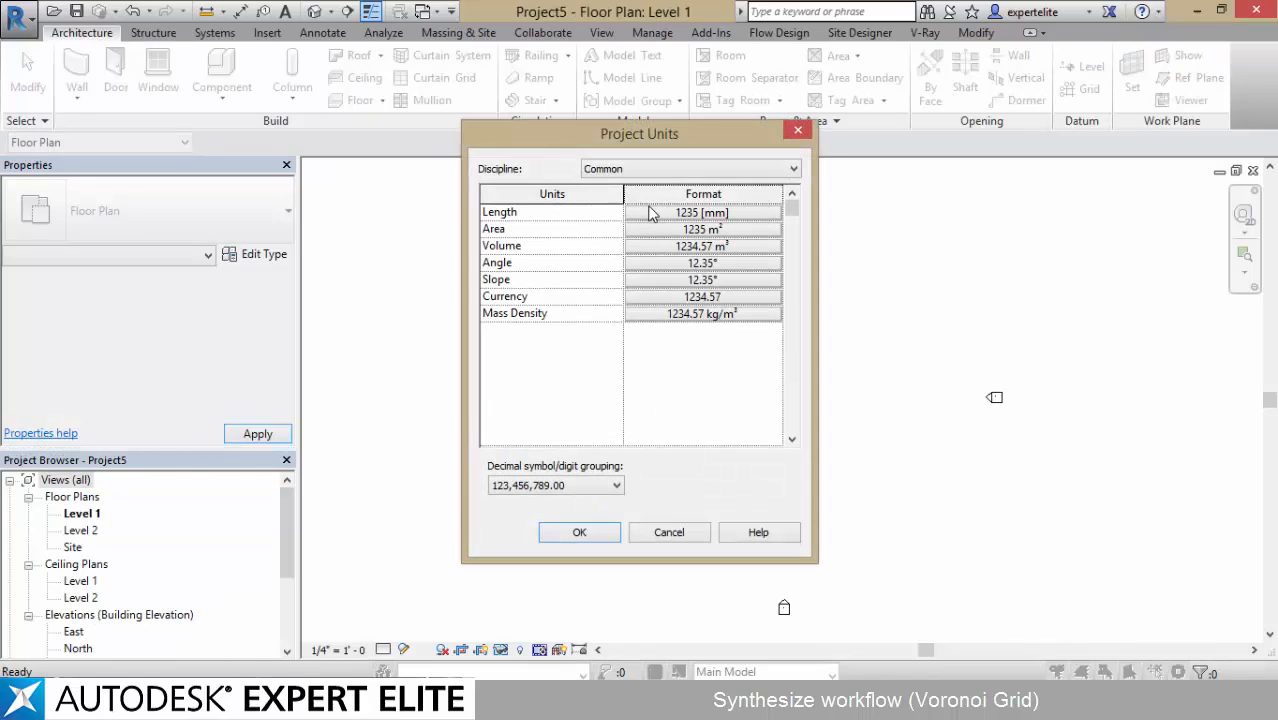
{"action": "left_click", "coordinate": [700, 212]}
{"action": "left_click", "coordinate": [694, 245]}
{"action": "left_click", "coordinate": [690, 306]}
{"action": "left_click", "coordinate": [577, 293]}
{"action": "left_click", "coordinate": [514, 395]}
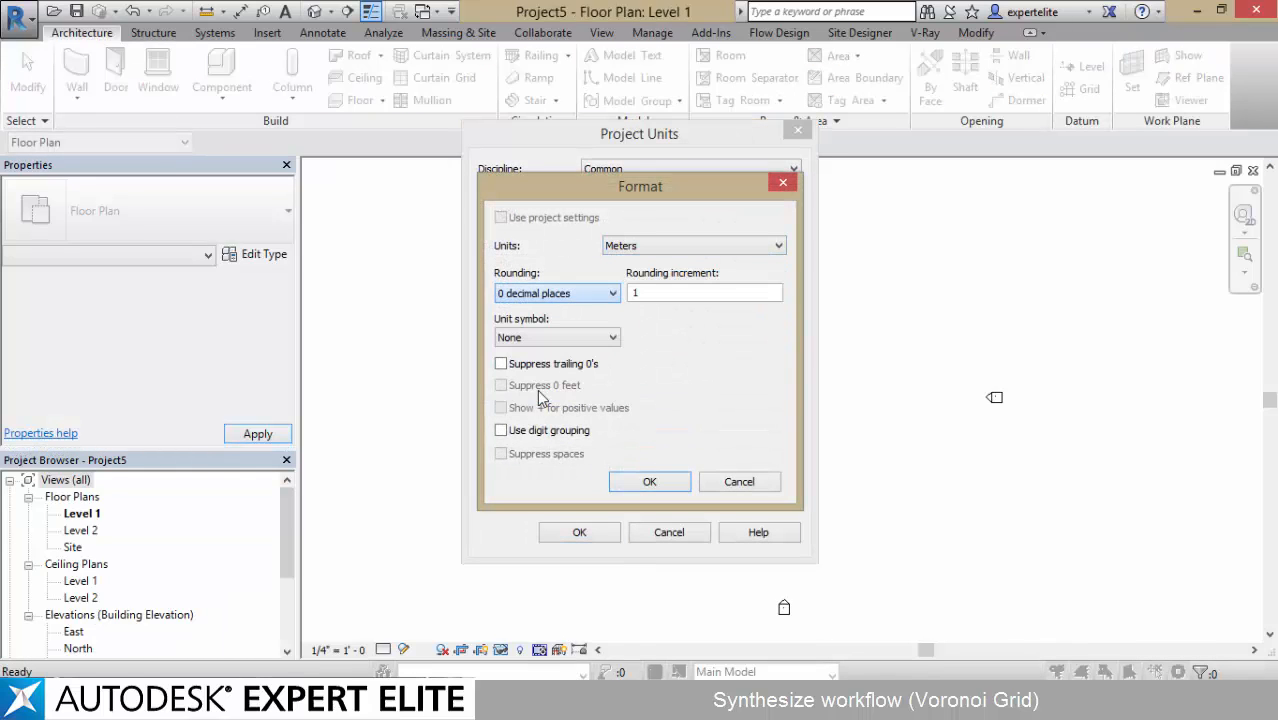
{"action": "left_click", "coordinate": [548, 294]}
{"action": "left_click", "coordinate": [538, 384]}
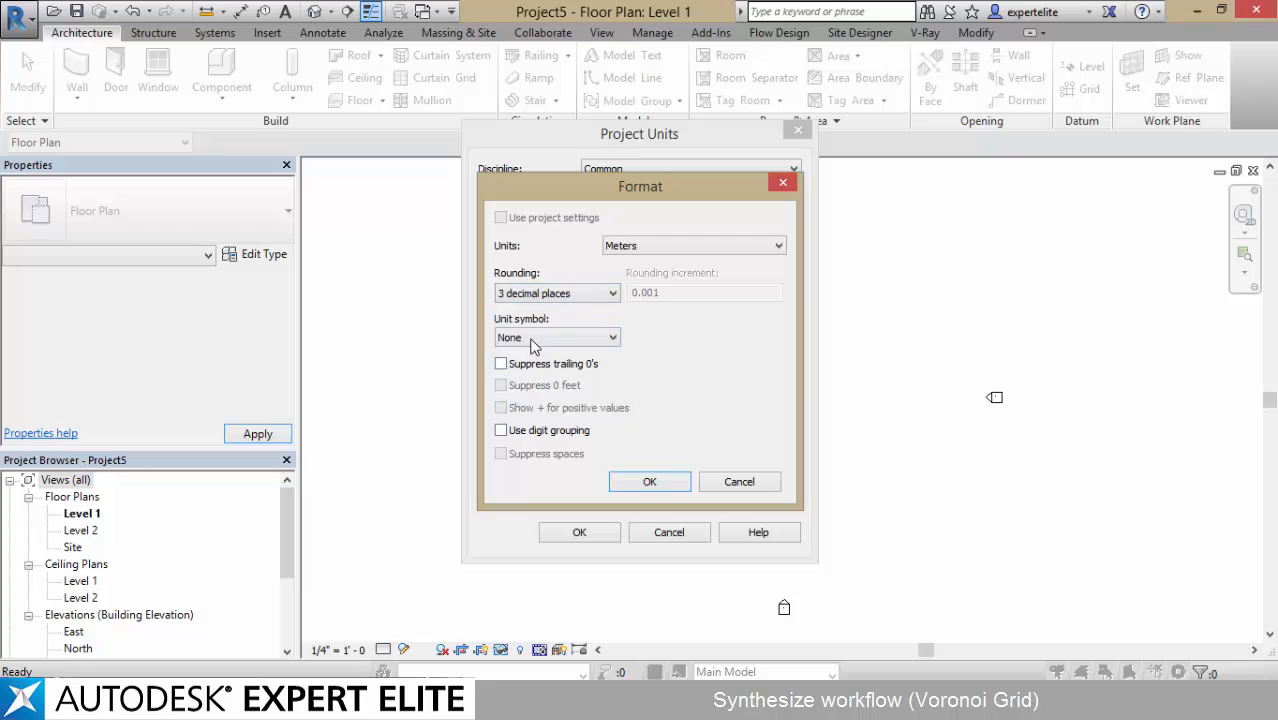
{"action": "left_click", "coordinate": [556, 338]}
{"action": "left_click", "coordinate": [532, 362]}
{"action": "left_click", "coordinate": [642, 484]}
{"action": "left_click", "coordinate": [581, 533]}
- Launch Dynamo from the new project and create a new blank graph
{"action": "left_click", "coordinate": [648, 33]}
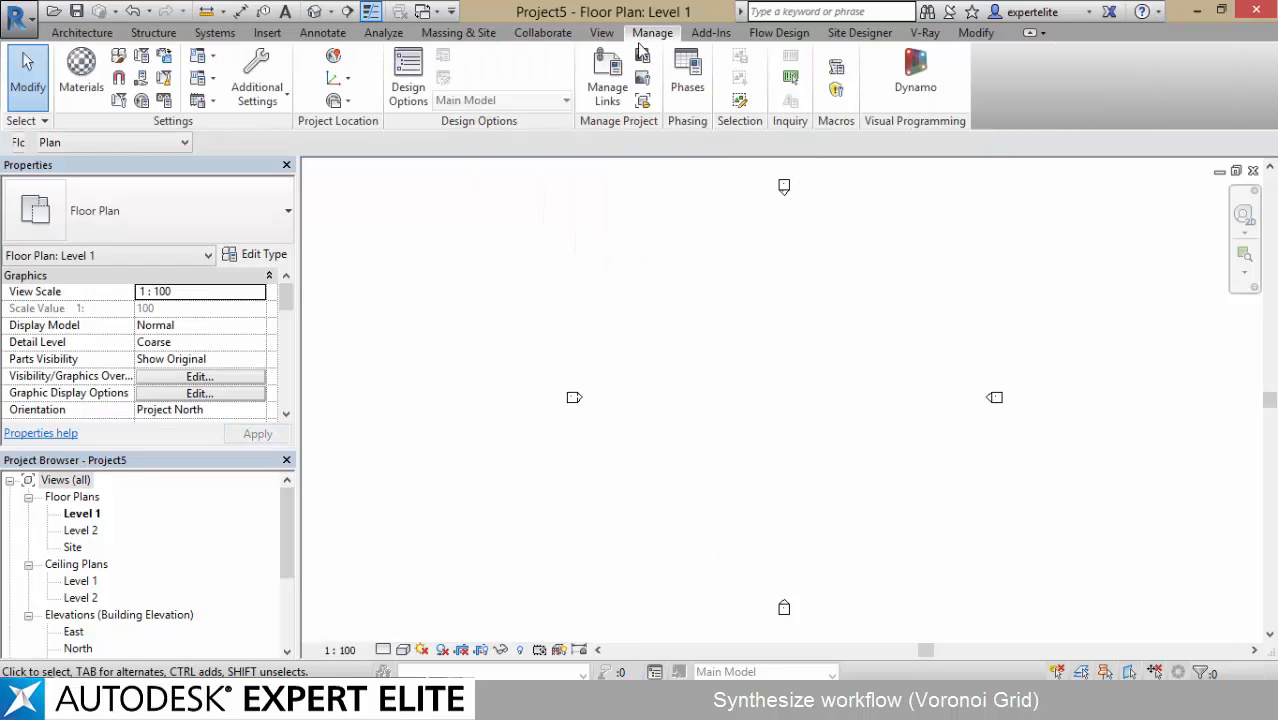
{"action": "left_click", "coordinate": [918, 80]}
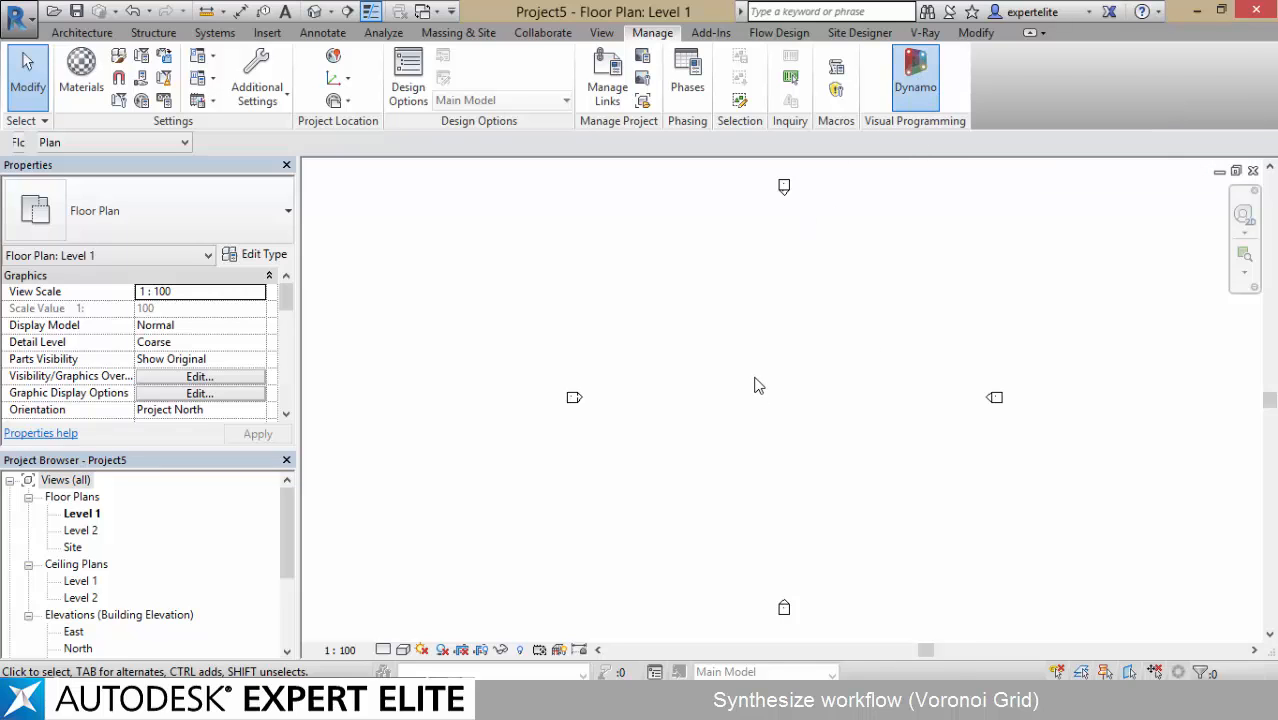
{"action": "left_click", "coordinate": [220, 251]}
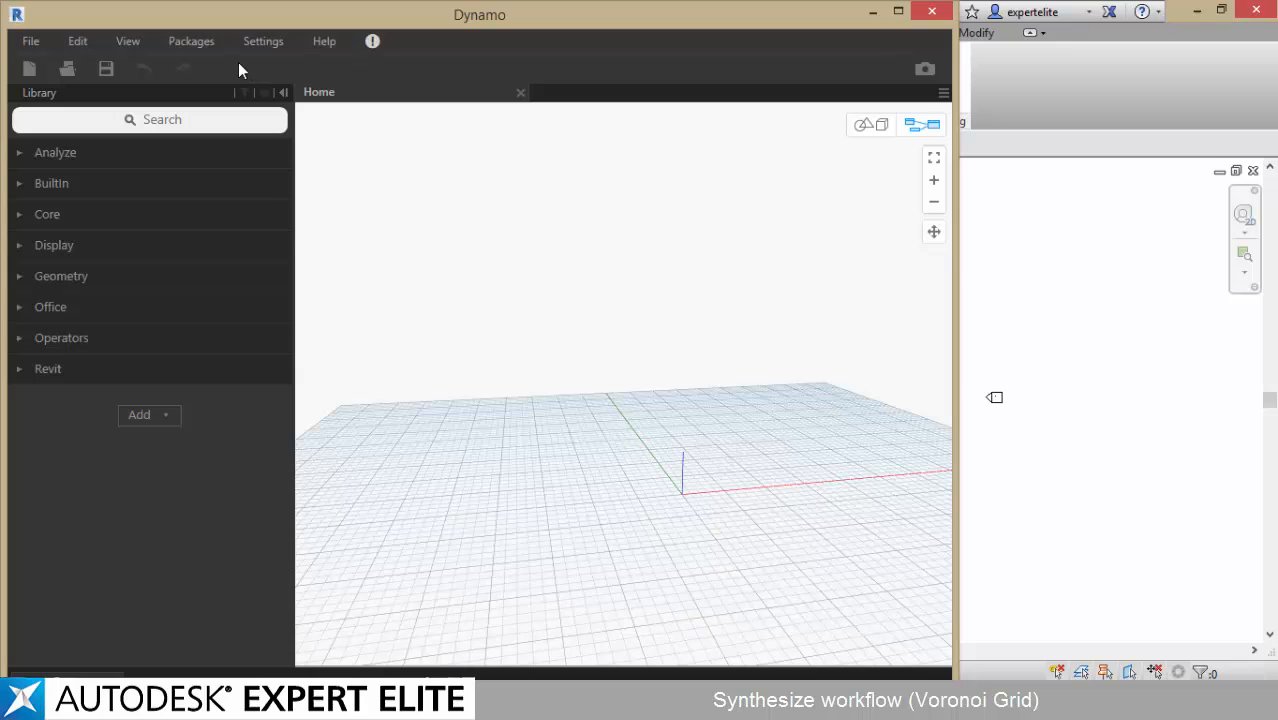
- Search the online Dynamo packages for "synthesize", then install Synthesize toolkit version 0.0.5
{"action": "left_click", "coordinate": [192, 42]}
{"action": "left_click", "coordinate": [174, 65]}
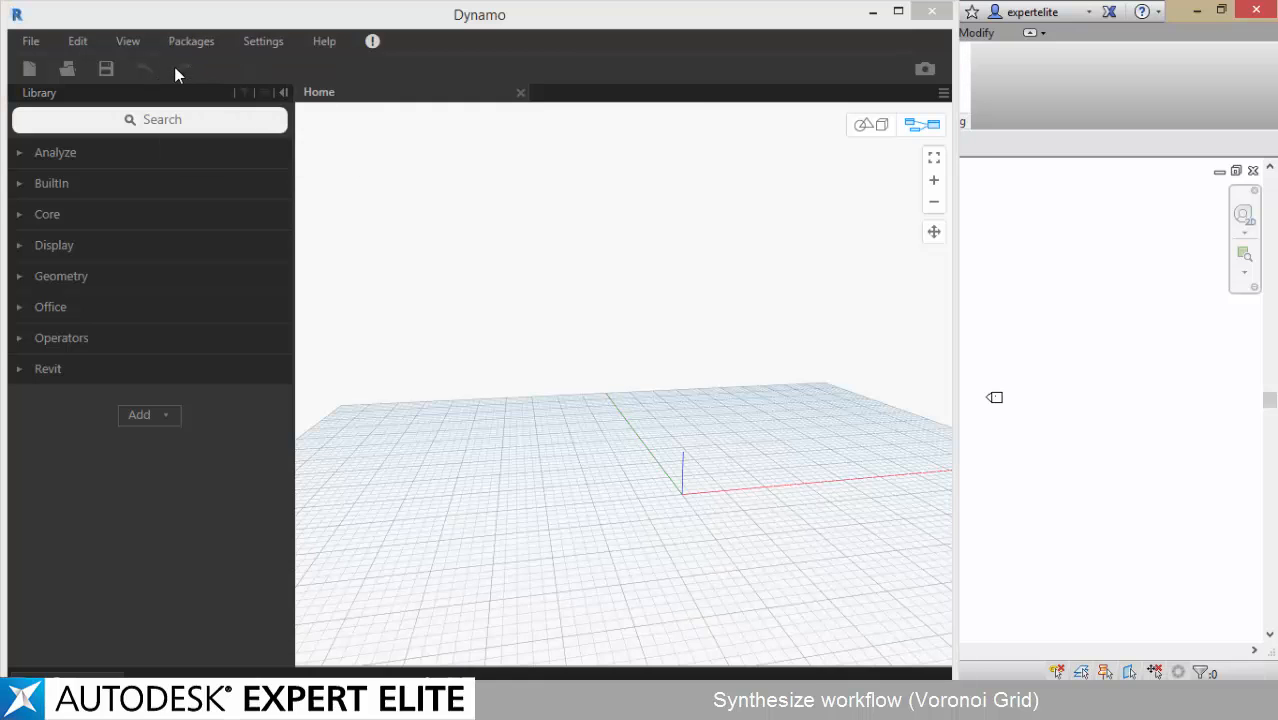
{"action": "left_click_drag", "start_coordinate": [347, 93], "coordinate": [417, 80]}
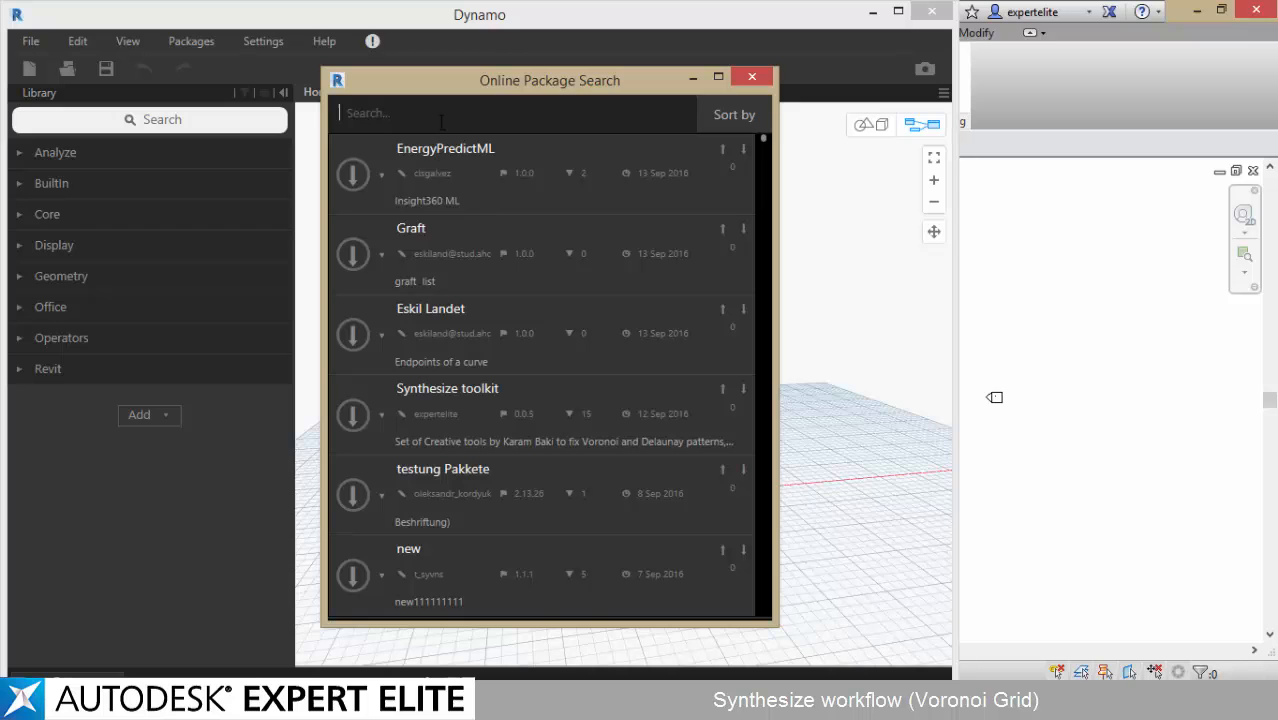
{"action": "type", "text": "synthes"}
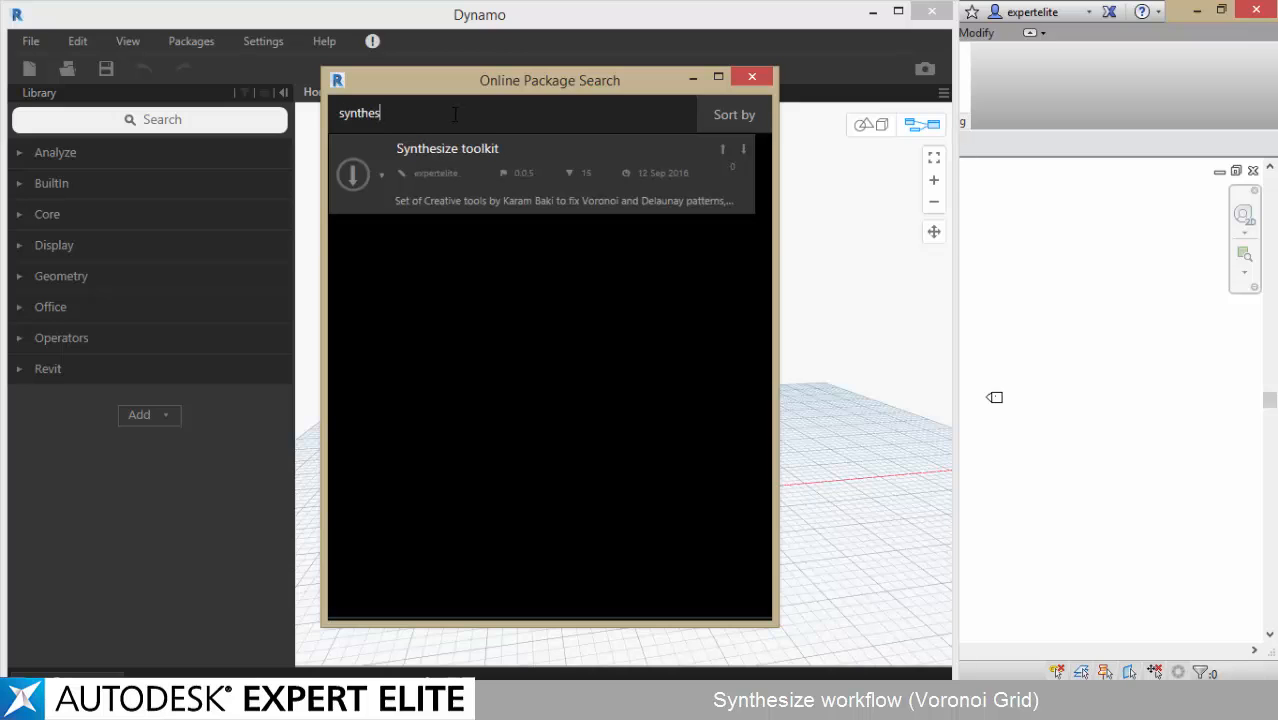
{"action": "type", "text": "ize"}
{"action": "left_click", "coordinate": [678, 166]}
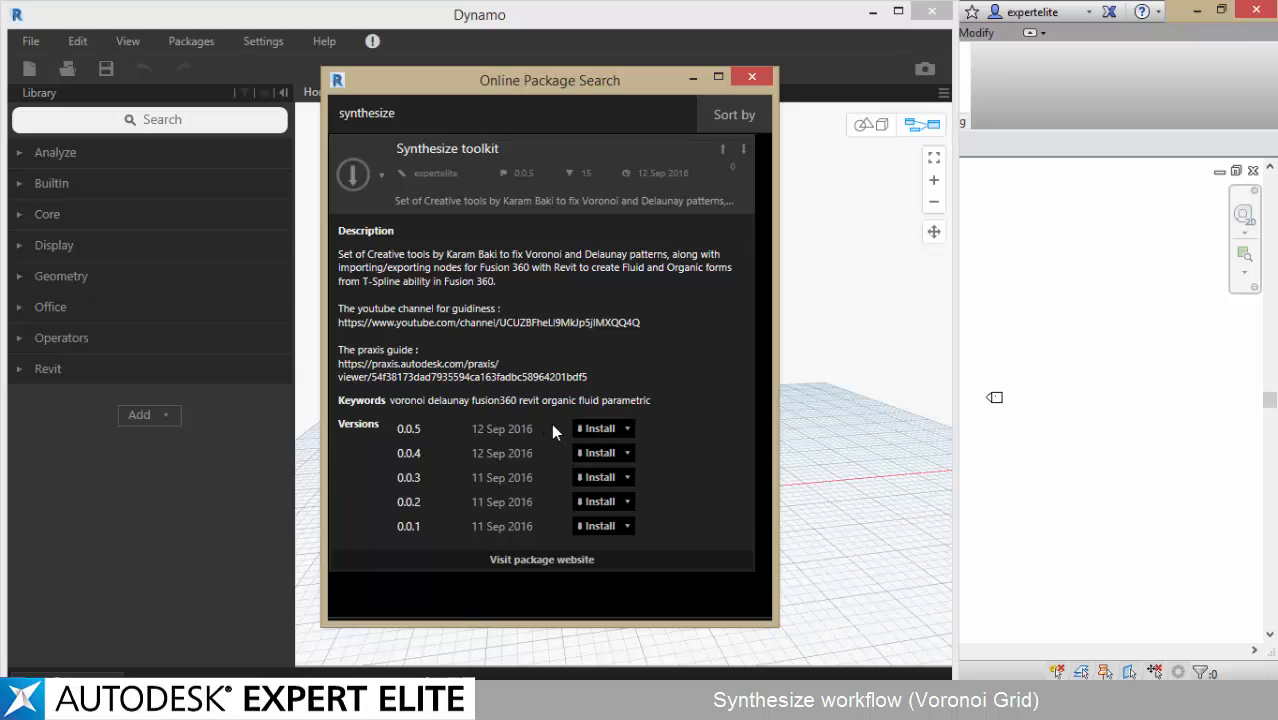
{"action": "left_click", "coordinate": [583, 430]}
{"action": "left_click", "coordinate": [576, 394]}
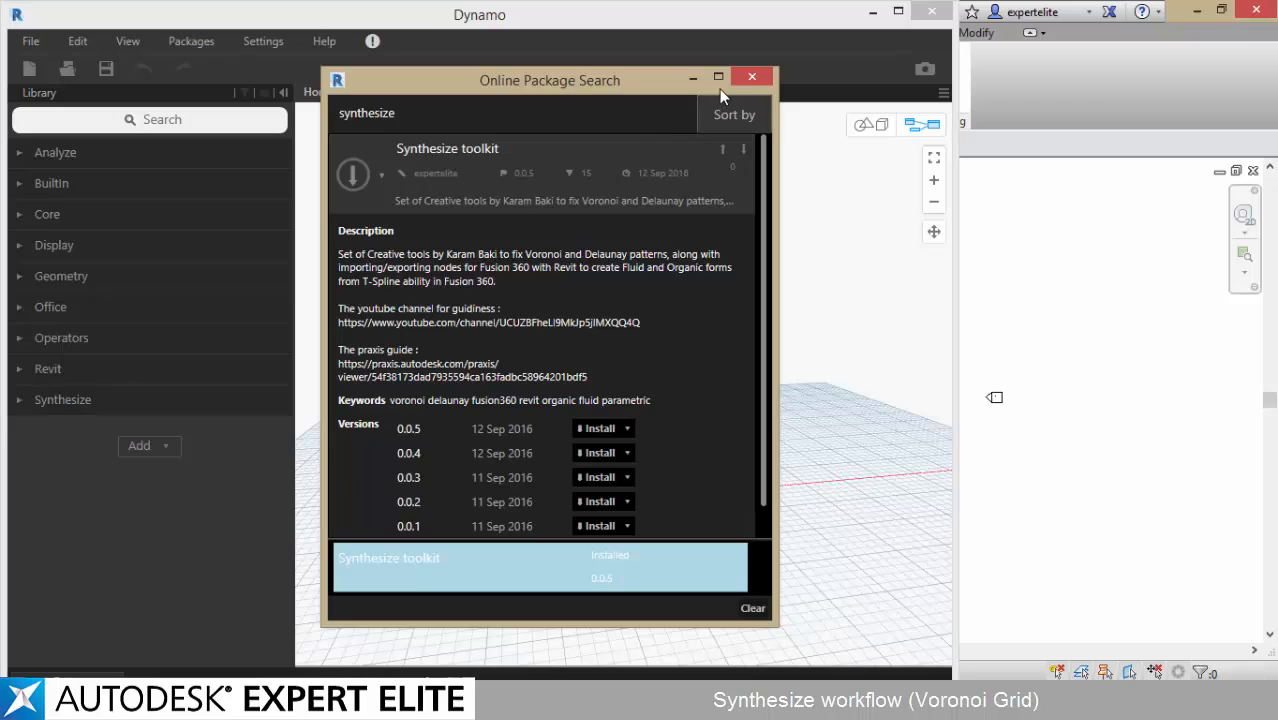
{"action": "left_click", "coordinate": [752, 77]}
- Add the VoroFix node from the Synthesize package's Voronoi category and position it with free space beside its inputs
{"action": "left_click", "coordinate": [25, 400]}
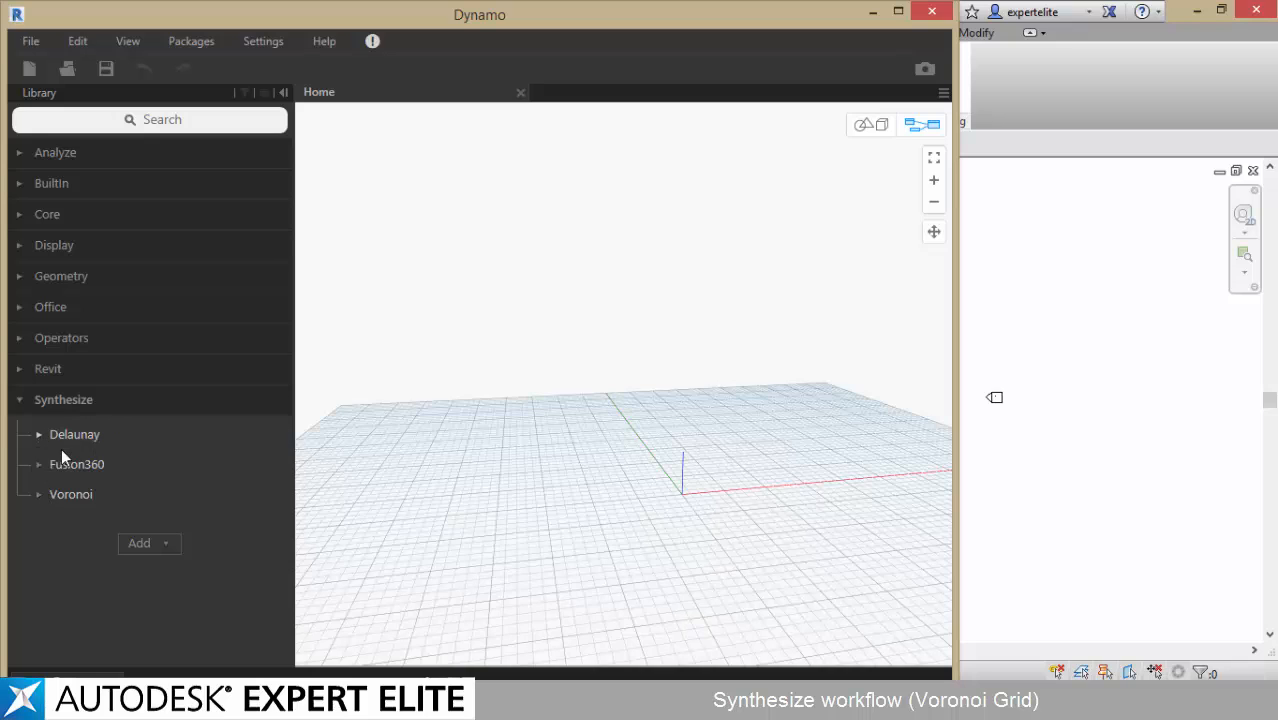
{"action": "left_click", "coordinate": [40, 434]}
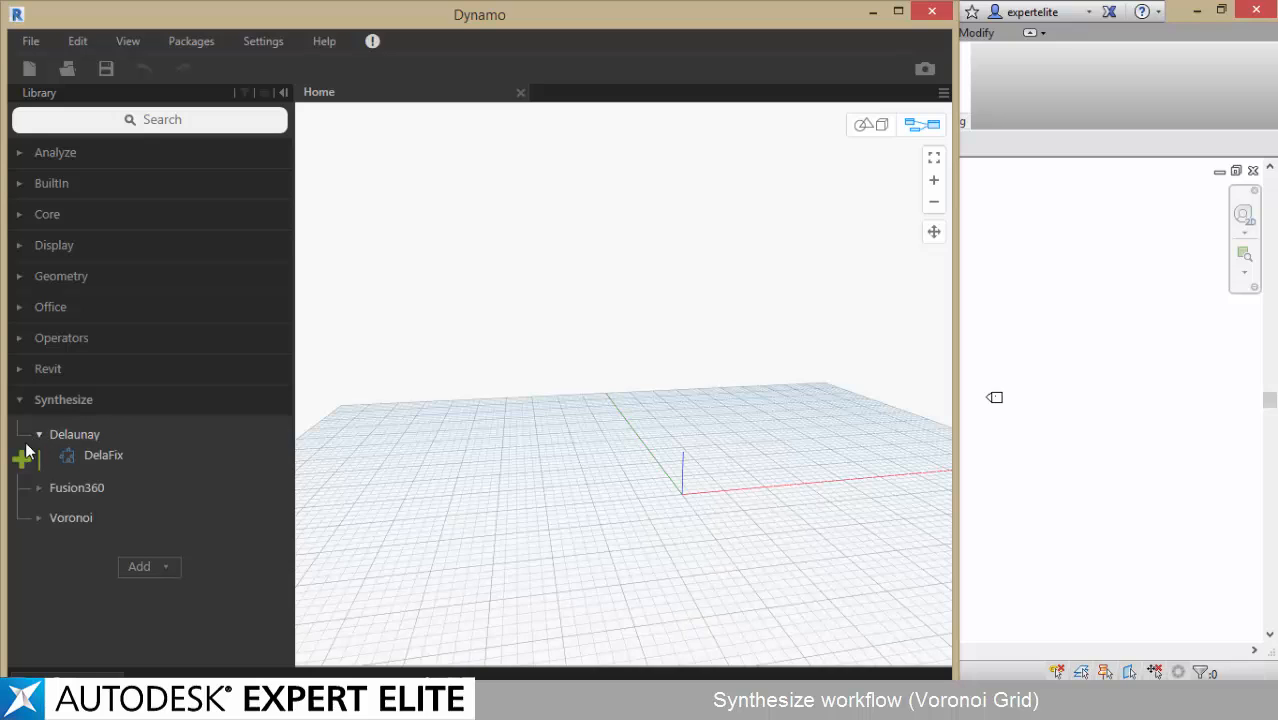
{"action": "left_click", "coordinate": [40, 487]}
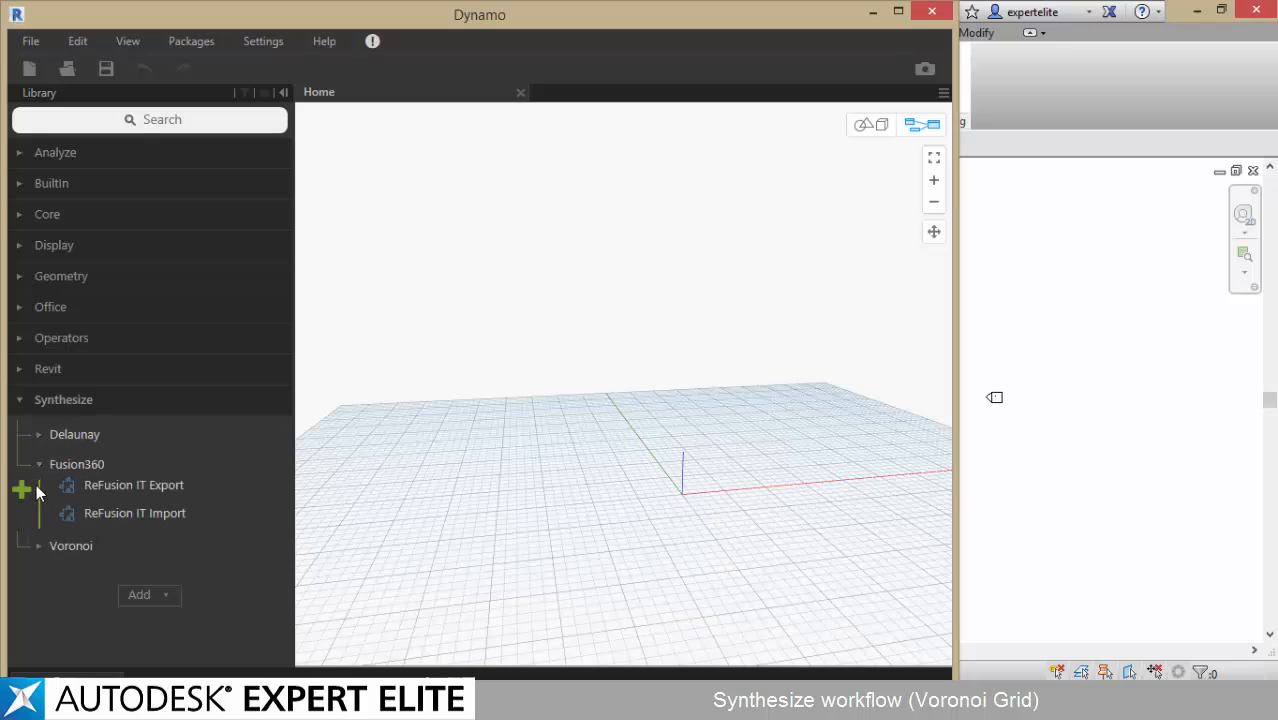
{"action": "left_click", "coordinate": [36, 547]}
{"action": "left_click", "coordinate": [105, 515]}
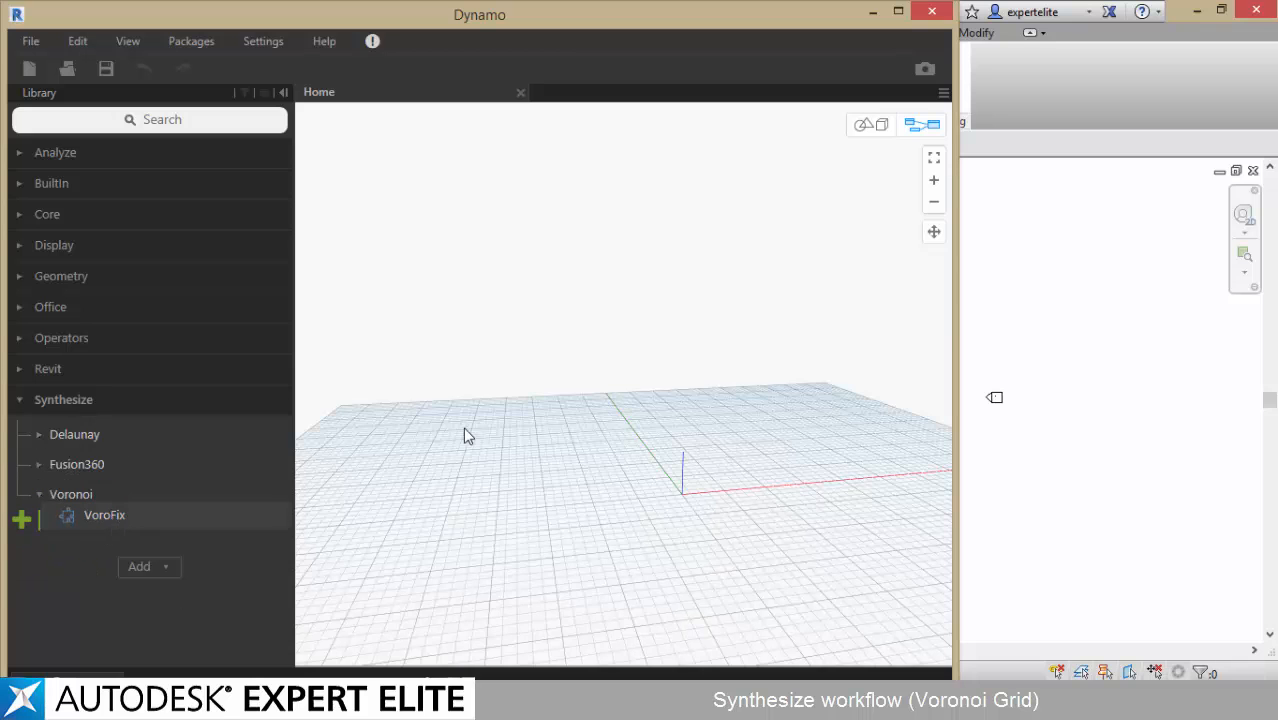
{"action": "left_click_drag", "start_coordinate": [655, 346], "coordinate": [513, 277]}
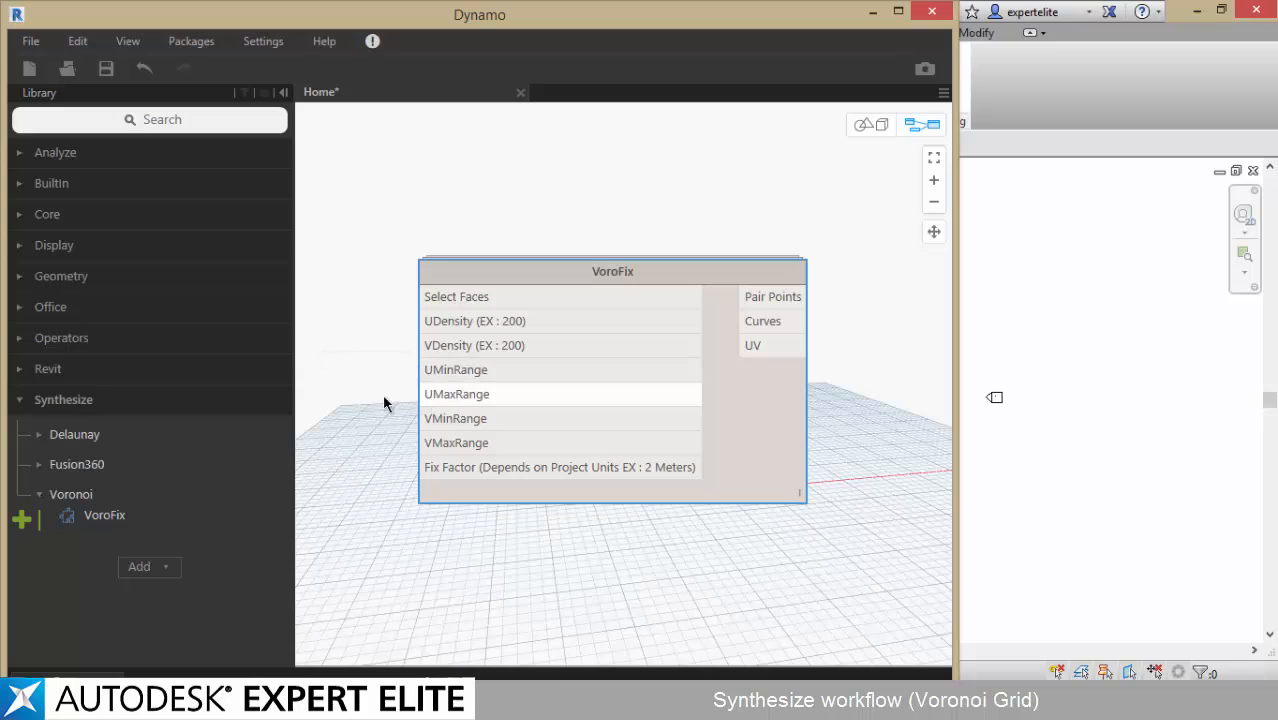
{"action": "mouse_move", "coordinate": [438, 445]}
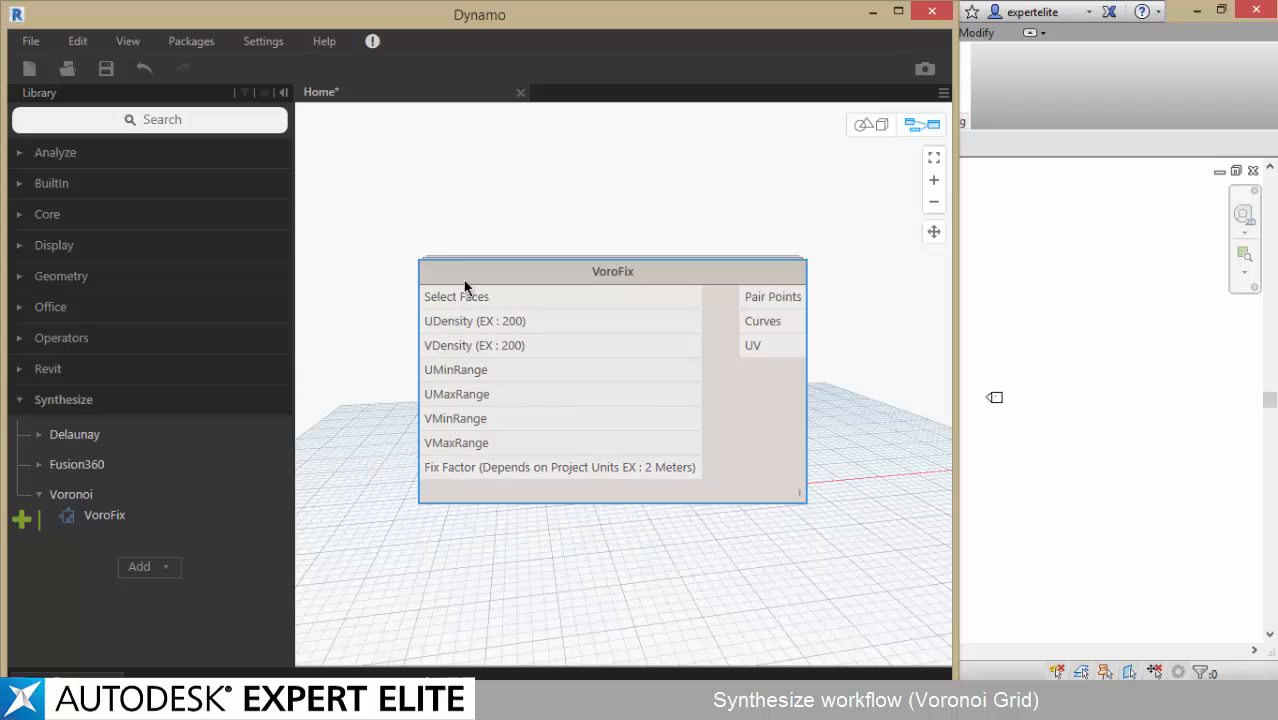
{"action": "left_click_drag", "start_coordinate": [460, 272], "coordinate": [585, 262]}
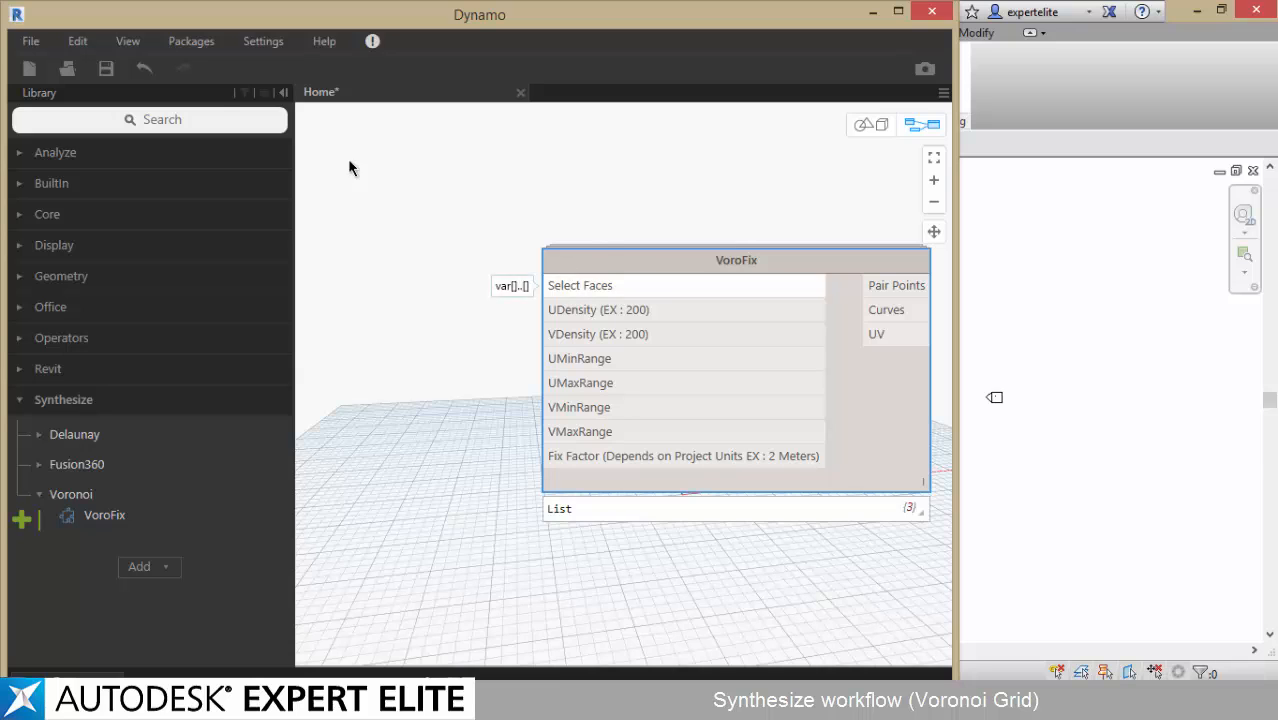
- Find the Select Faces node in the library, add it to the graph and place it beside VoroFix's inputs
{"action": "left_click", "coordinate": [215, 125]}
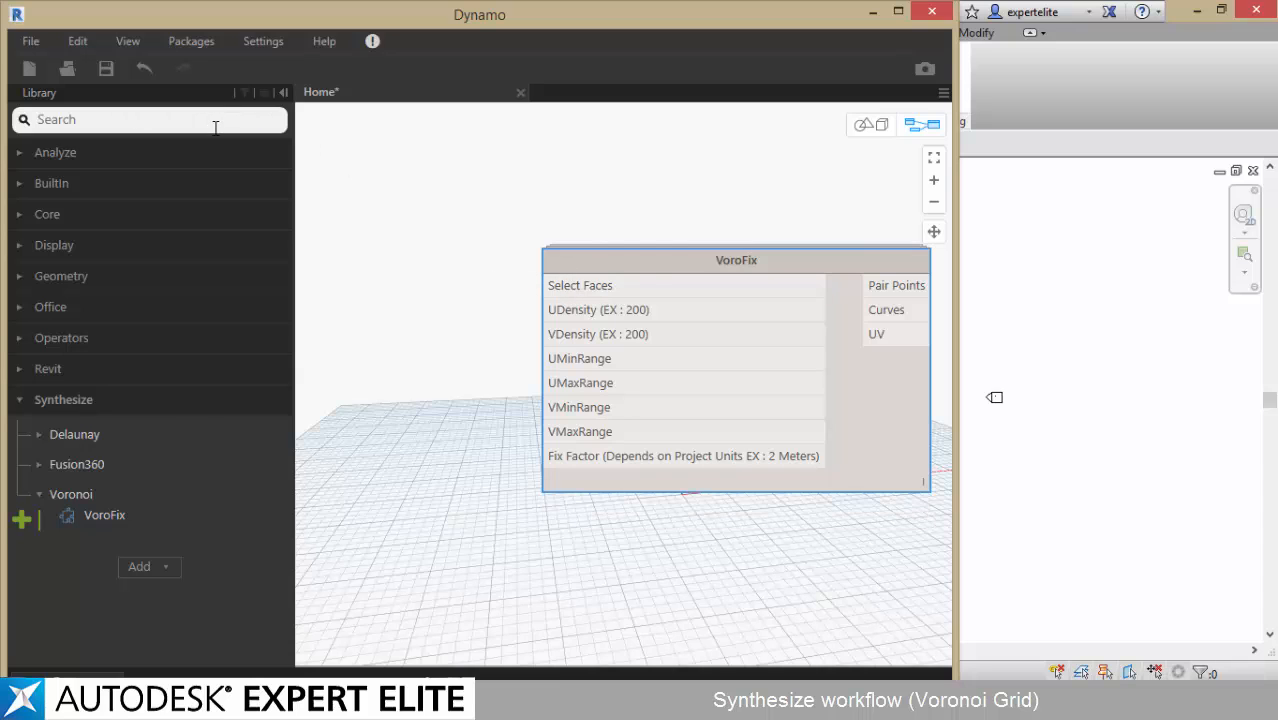
{"action": "type", "text": "selec"}
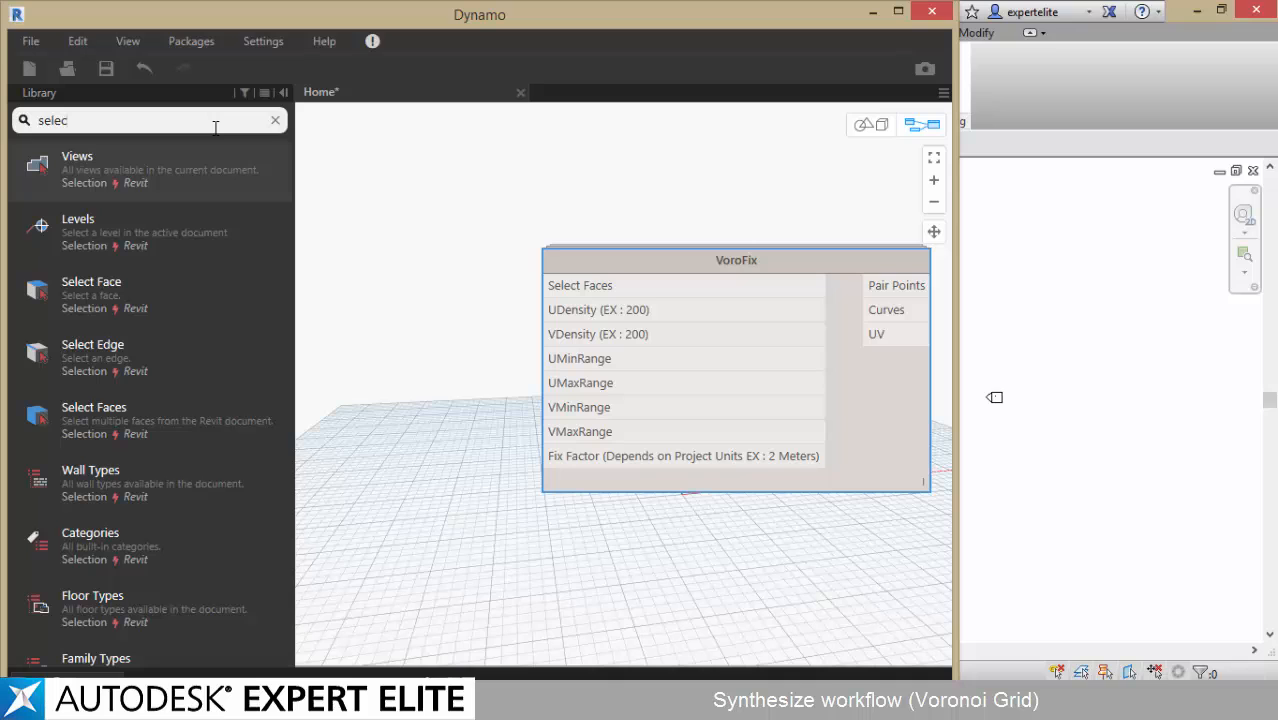
{"action": "type", "text": "t faces"}
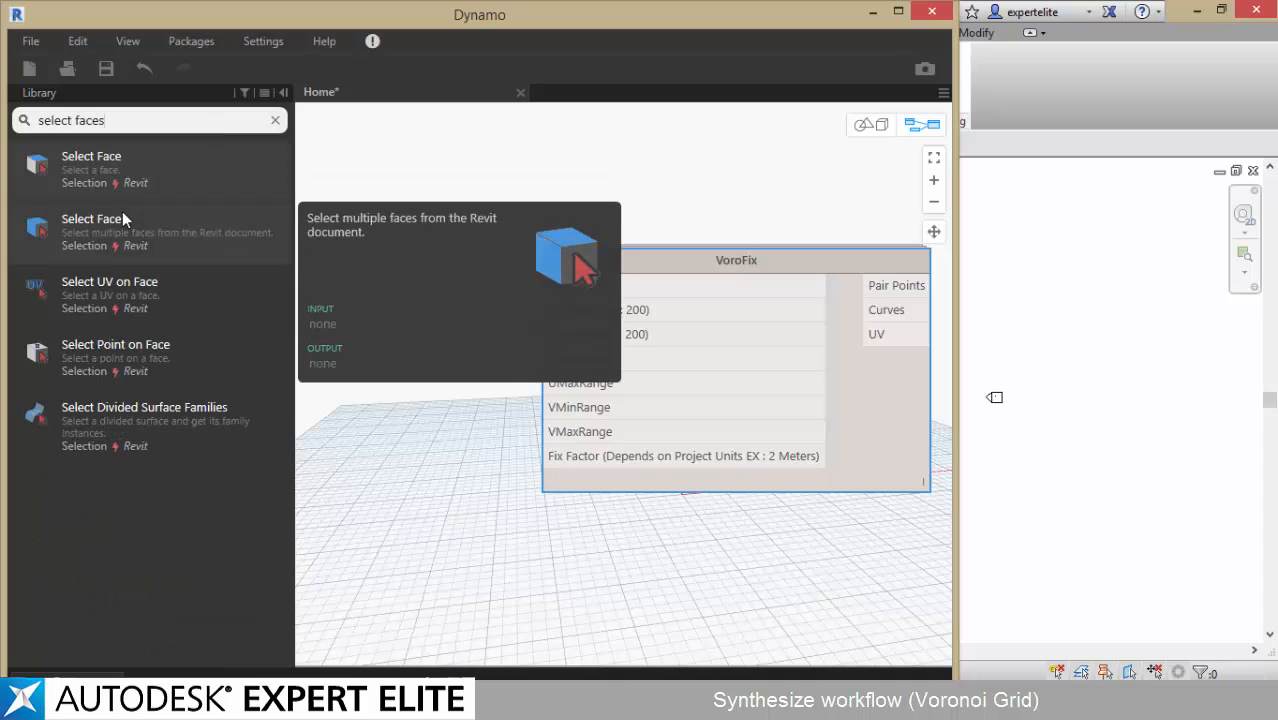
{"action": "left_click", "coordinate": [128, 238]}
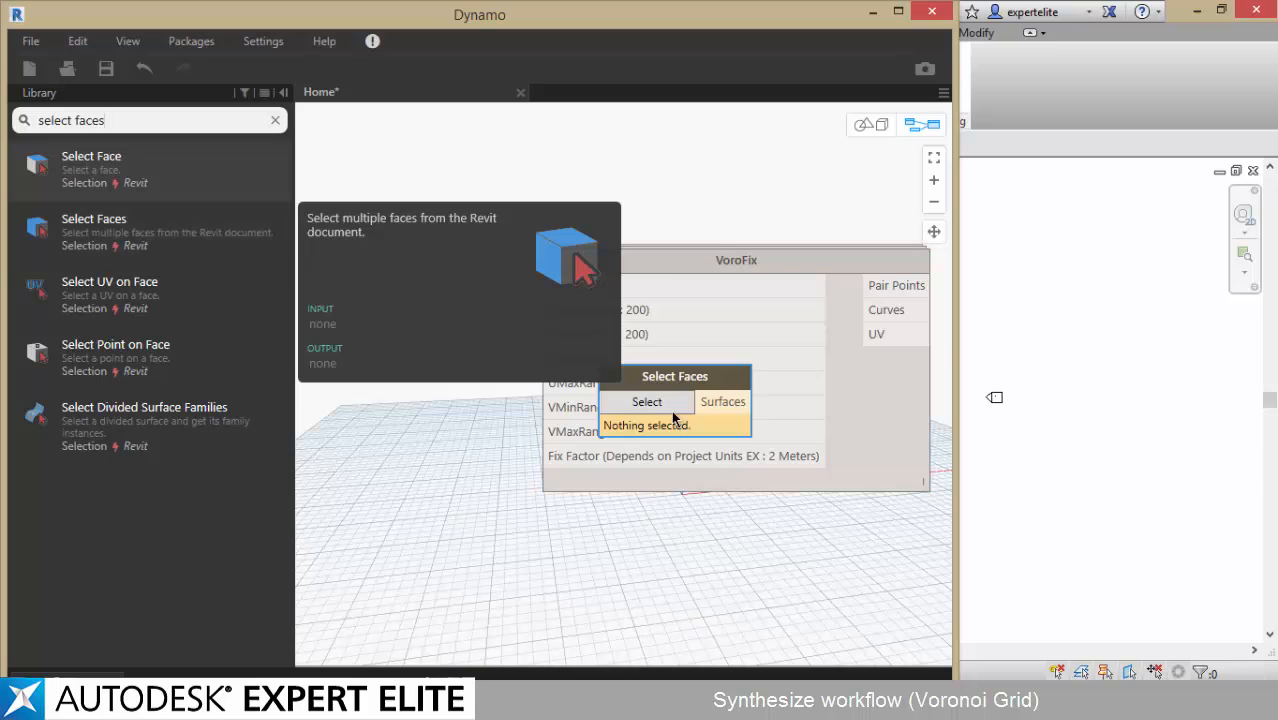
{"action": "left_click_drag", "start_coordinate": [684, 385], "coordinate": [414, 250]}
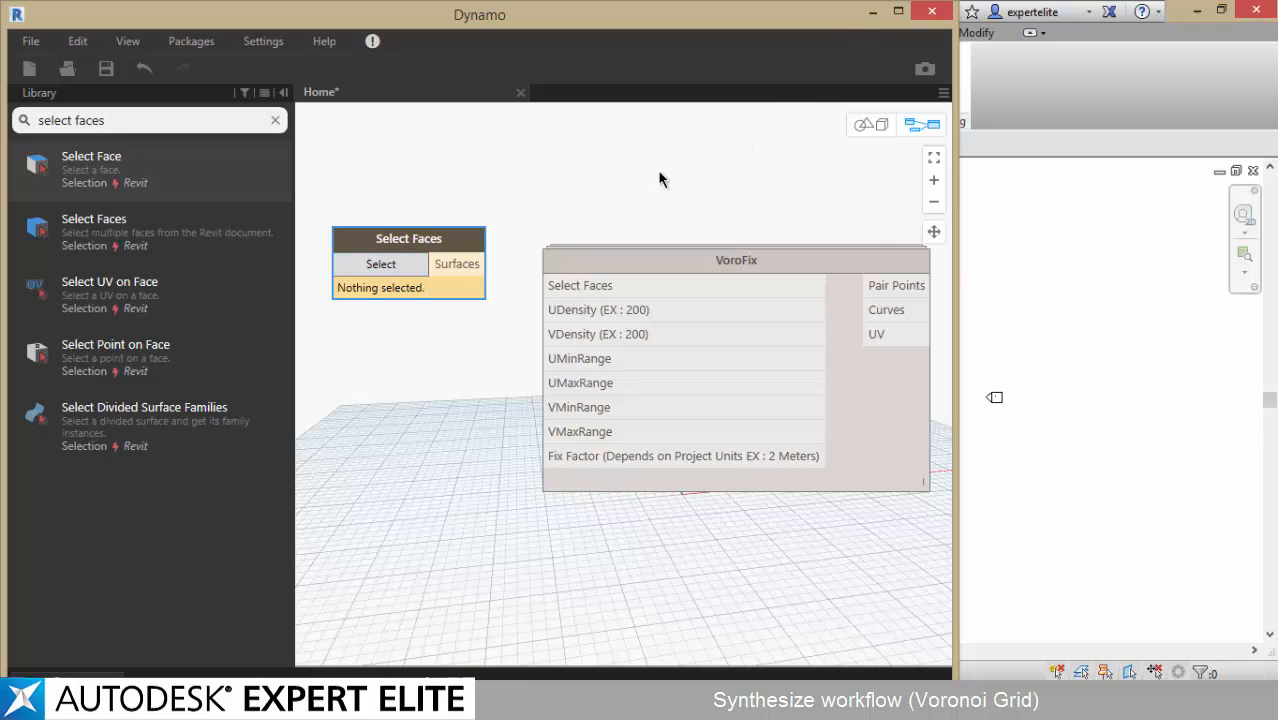
- Add a Number Slider set to 100 and place it below the Select Faces node
{"action": "middle_click_drag", "start_coordinate": [571, 223], "coordinate": [577, 225]}
{"action": "left_click", "coordinate": [275, 121]}
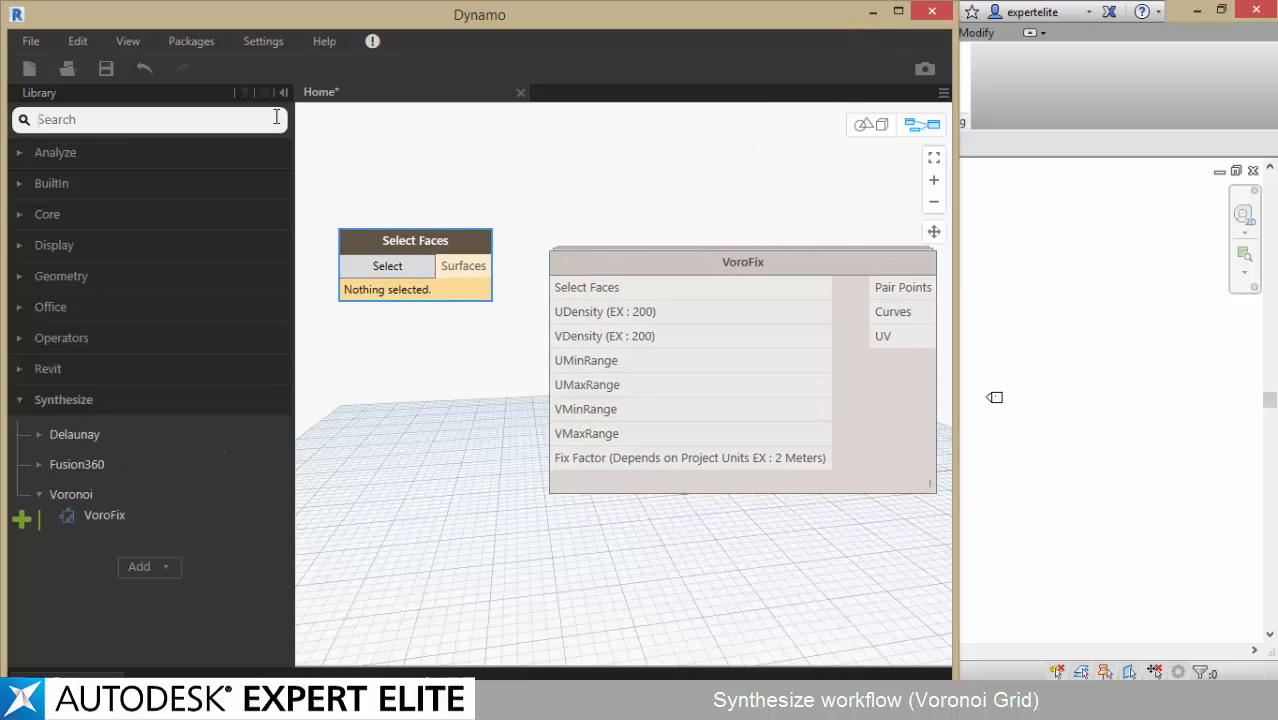
{"action": "type", "text": "n"}
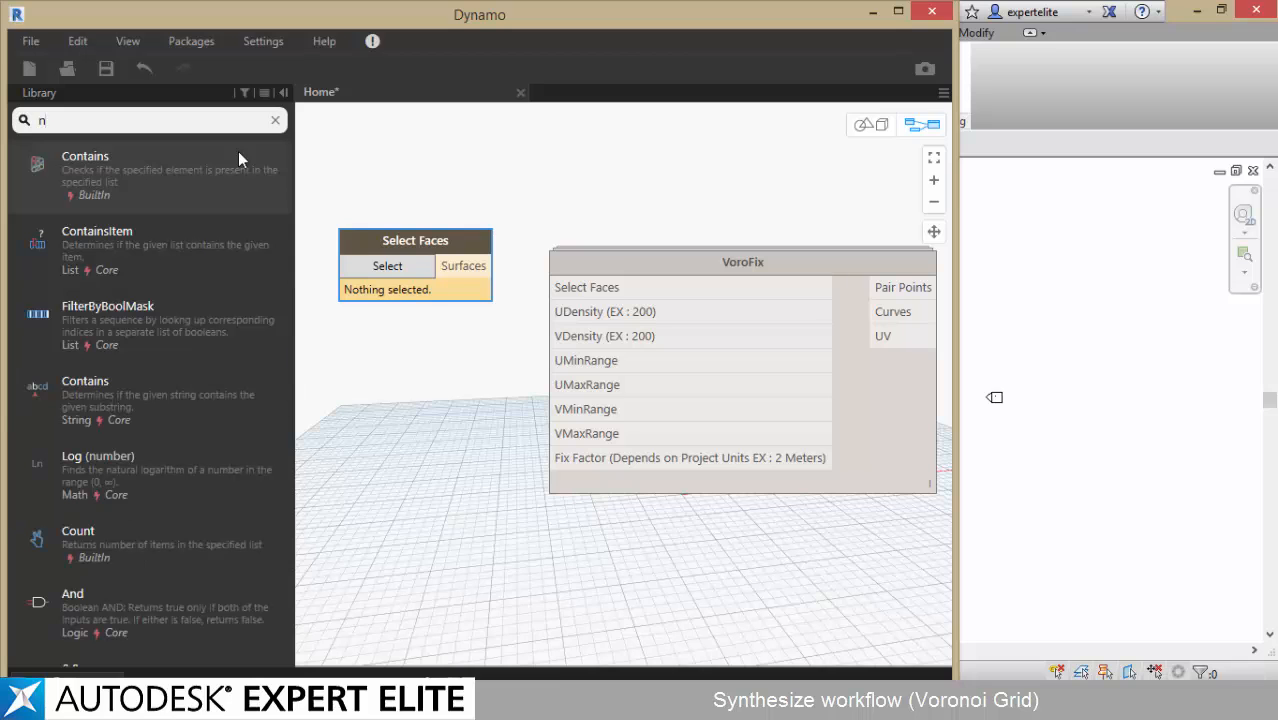
{"action": "type", "text": "umber"}
{"action": "left_click", "coordinate": [188, 241]}
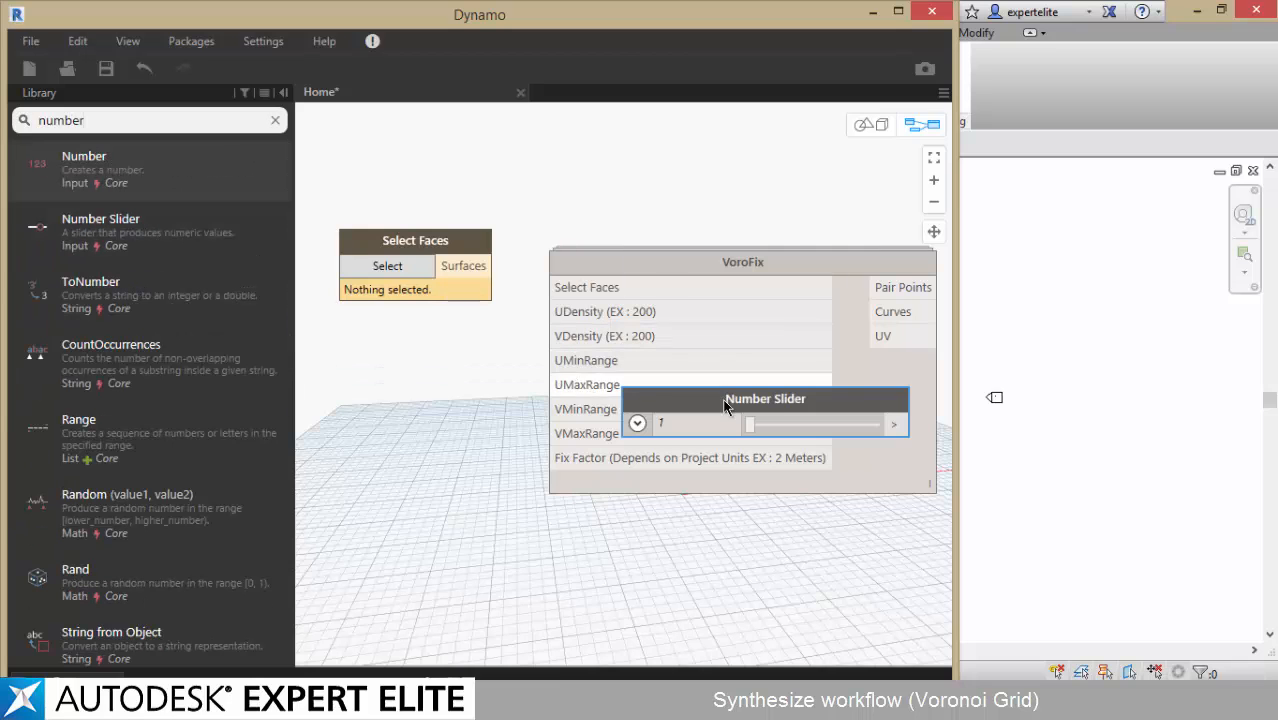
{"action": "left_click", "coordinate": [716, 433]}
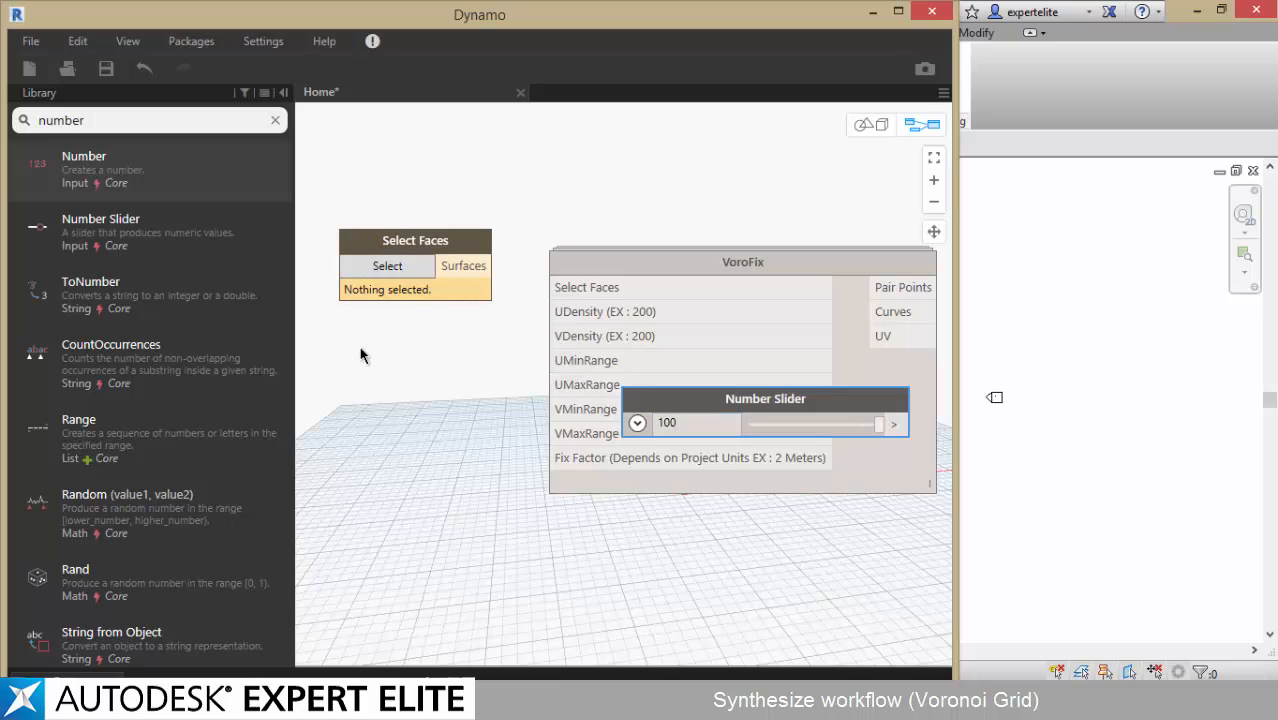
{"action": "left_click_drag", "start_coordinate": [661, 398], "coordinate": [330, 356]}
{"action": "middle_click_drag", "start_coordinate": [496, 345], "coordinate": [643, 351]}
{"action": "left_click_drag", "start_coordinate": [516, 365], "coordinate": [407, 365]}
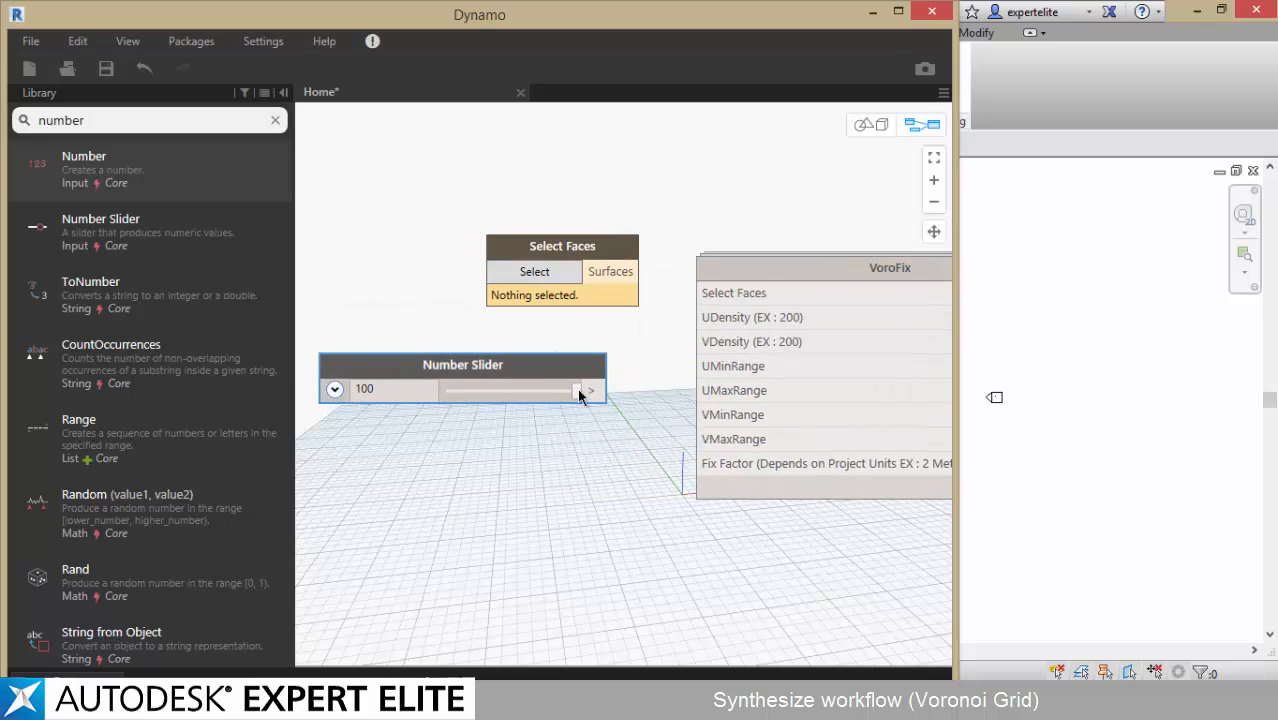
- Connect the Number Slider output to both the UDensity and VDensity inputs of VoroFix
{"action": "left_click", "coordinate": [592, 391]}
{"action": "left_click", "coordinate": [712, 319]}
{"action": "left_click", "coordinate": [592, 391]}
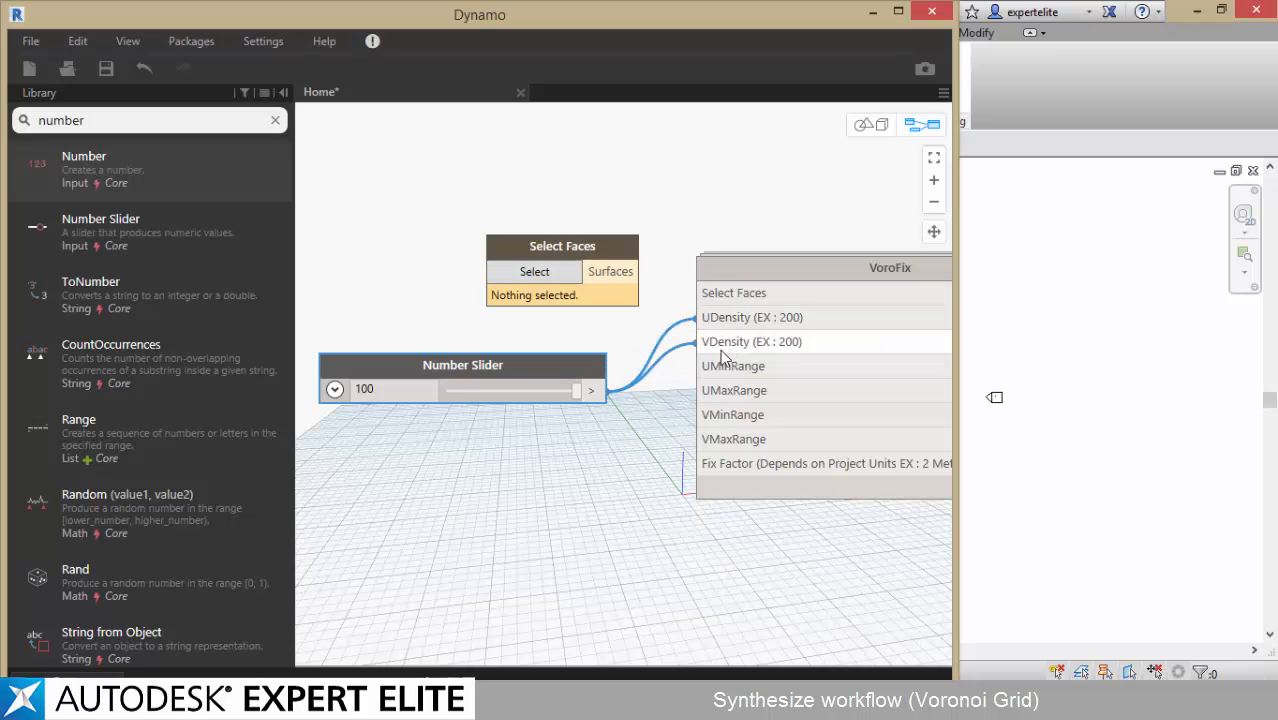
{"action": "left_click", "coordinate": [712, 342]}
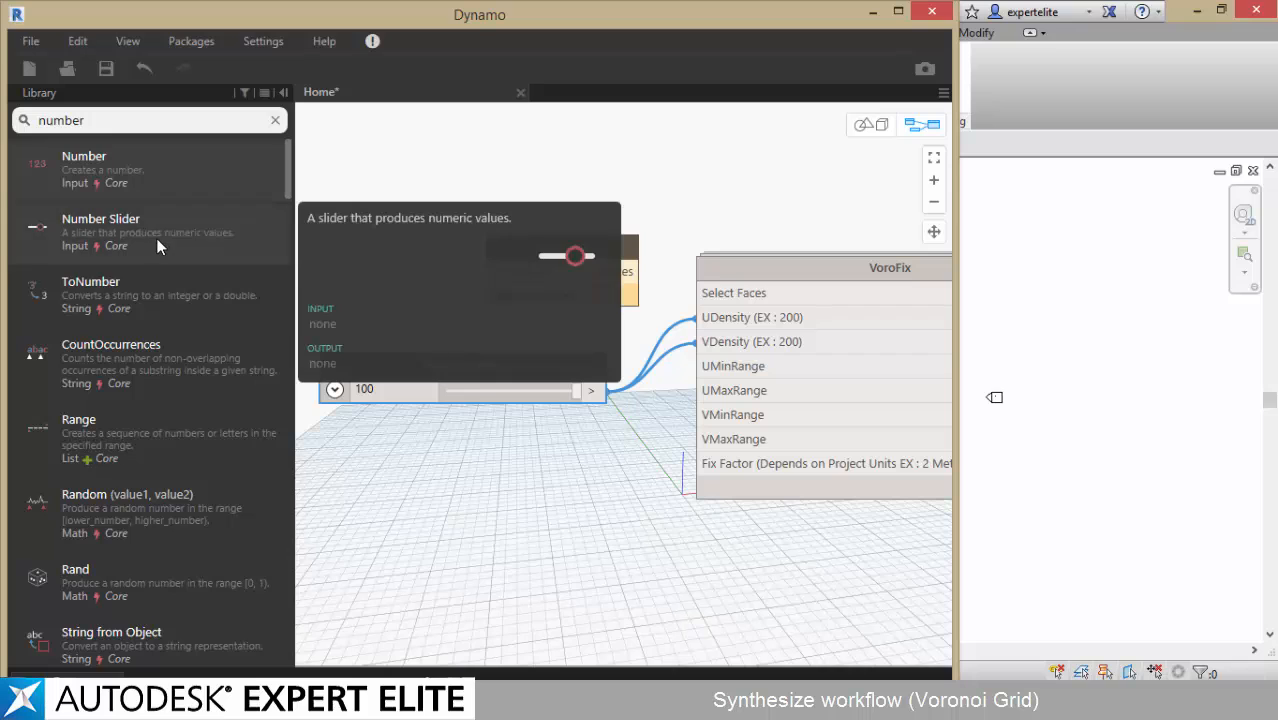
- Feed VoroFix's Fix Factor from a new Number node set to 2, and wire the Surfaces output into its Select Faces input
{"action": "left_click_drag", "start_coordinate": [652, 419], "coordinate": [697, 464]}
{"action": "left_click", "coordinate": [541, 480]}
{"action": "type", "text": "2"}
{"action": "left_click", "coordinate": [553, 528]}
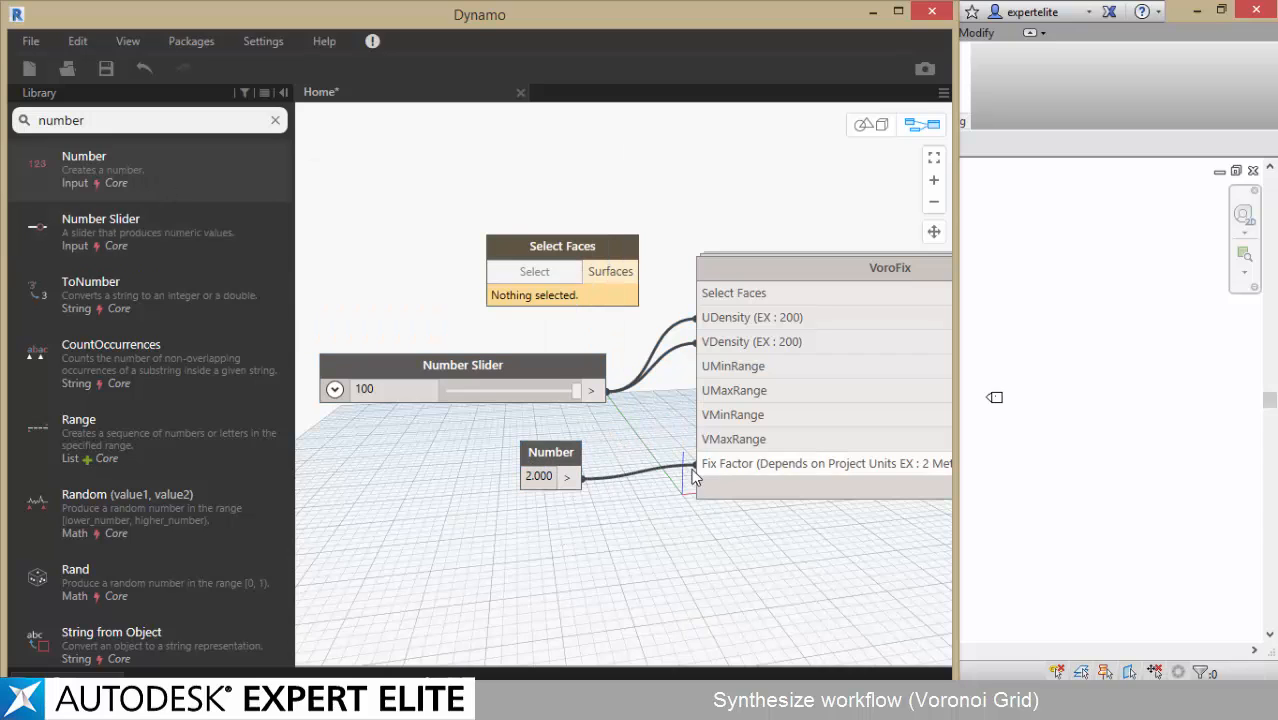
{"action": "left_click_drag", "start_coordinate": [571, 456], "coordinate": [601, 457]}
{"action": "middle_click_drag", "start_coordinate": [601, 457], "coordinate": [480, 437]}
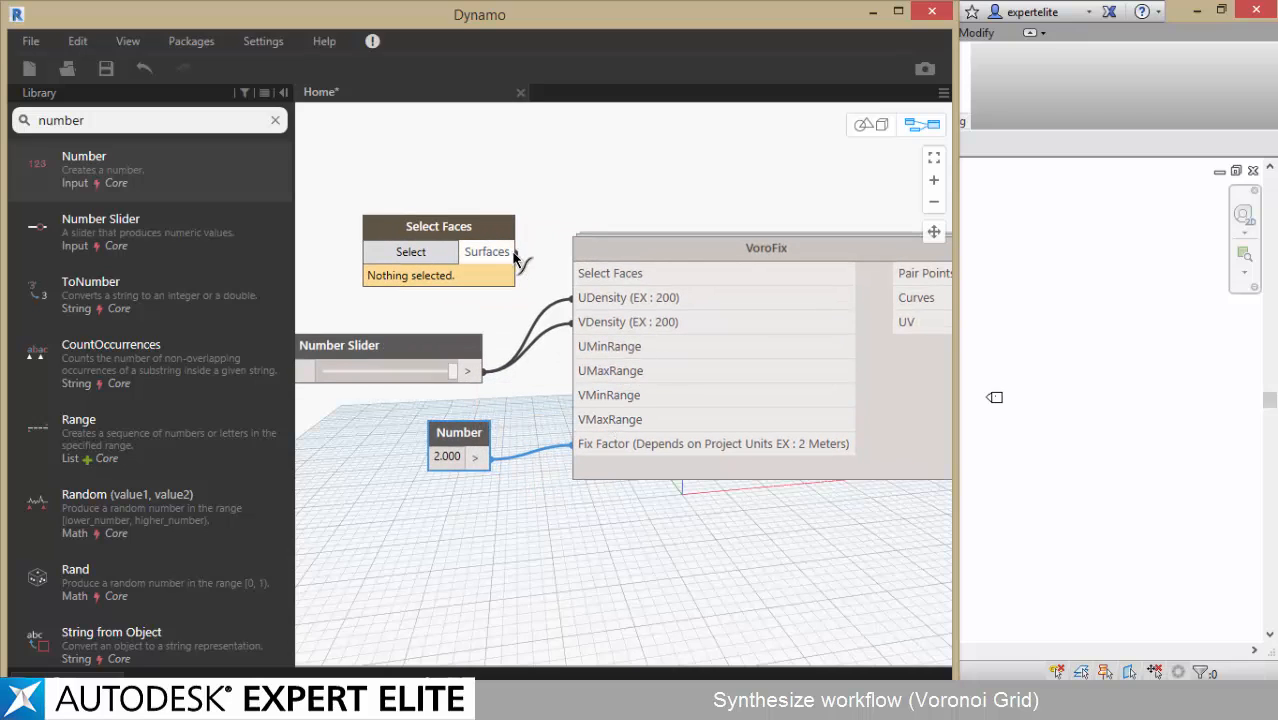
{"action": "left_click_drag", "start_coordinate": [515, 252], "coordinate": [574, 273]}
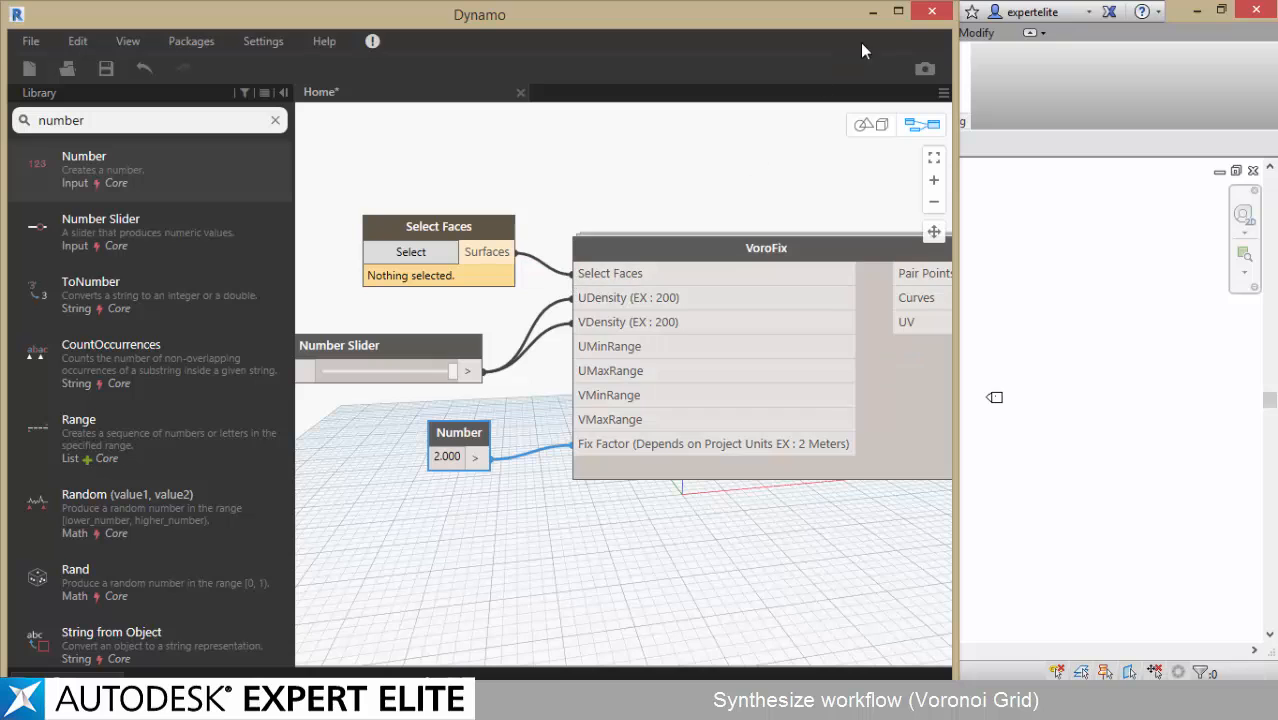
- Maximise the Dynamo window and set the graph's run mode to Manual
{"action": "left_click", "coordinate": [898, 11]}
{"action": "left_click", "coordinate": [95, 655]}
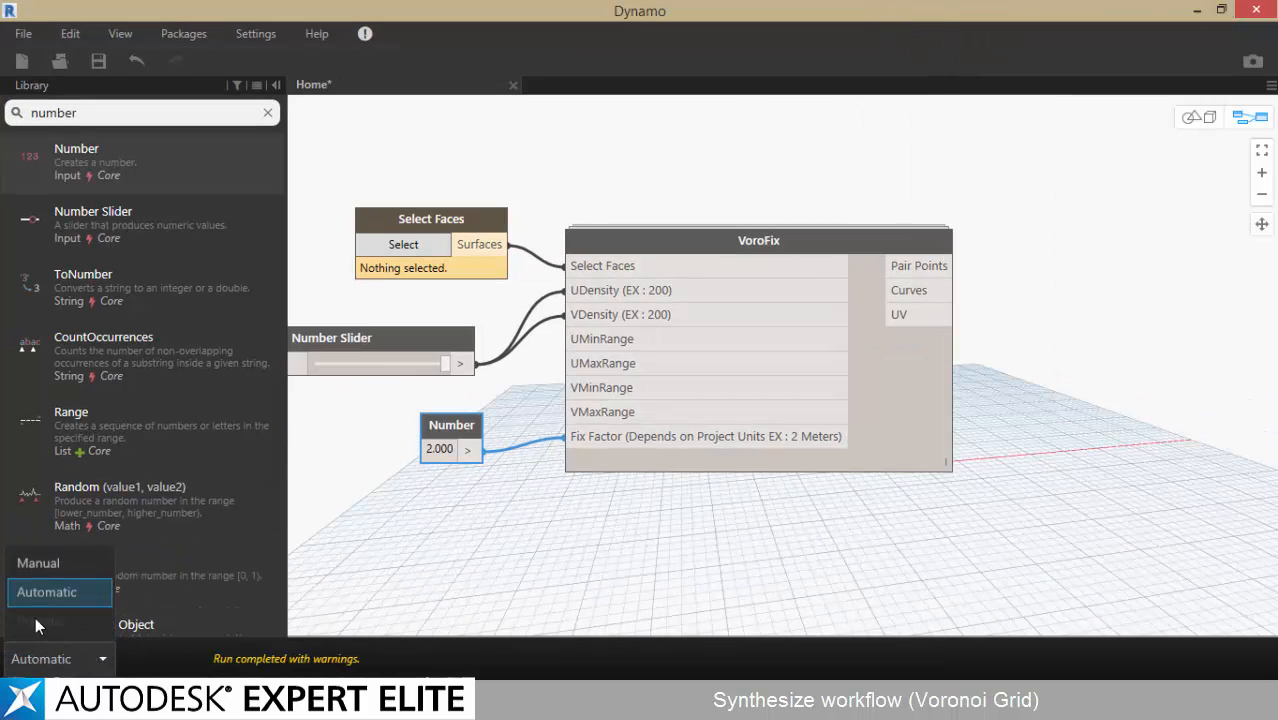
{"action": "left_click", "coordinate": [40, 563]}
{"action": "left_click", "coordinate": [58, 662]}
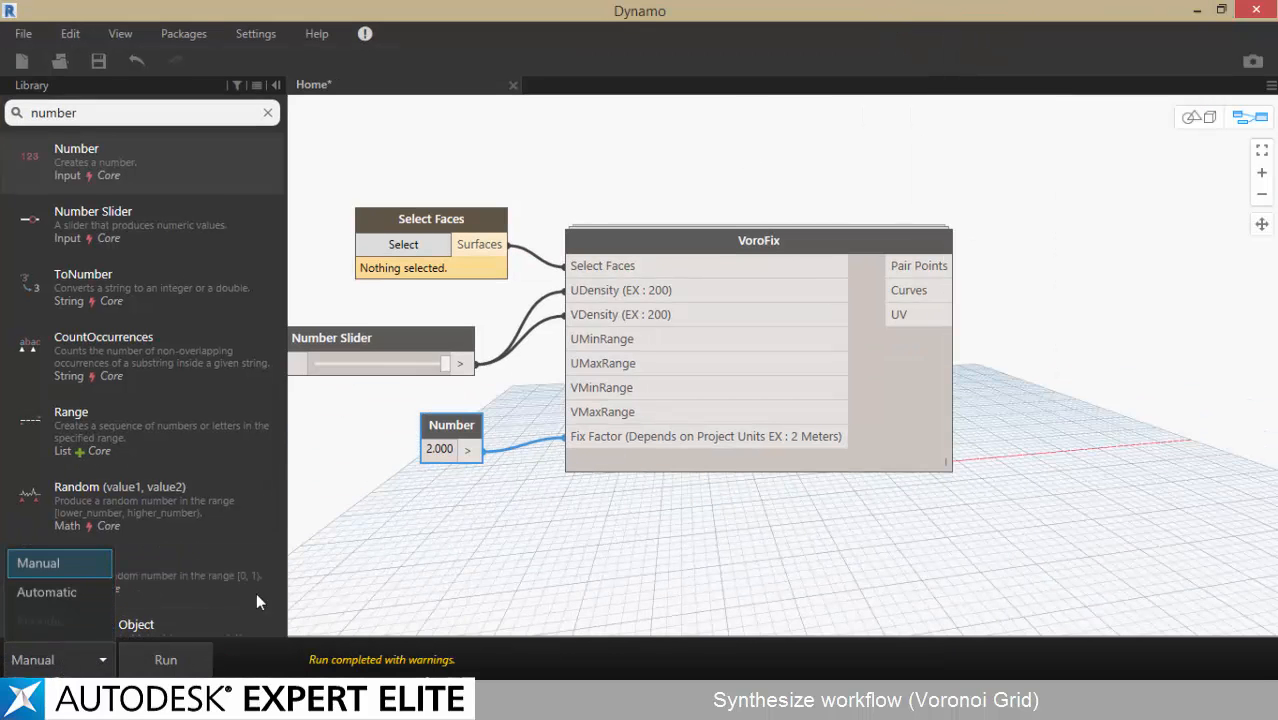
{"action": "left_click", "coordinate": [40, 566]}
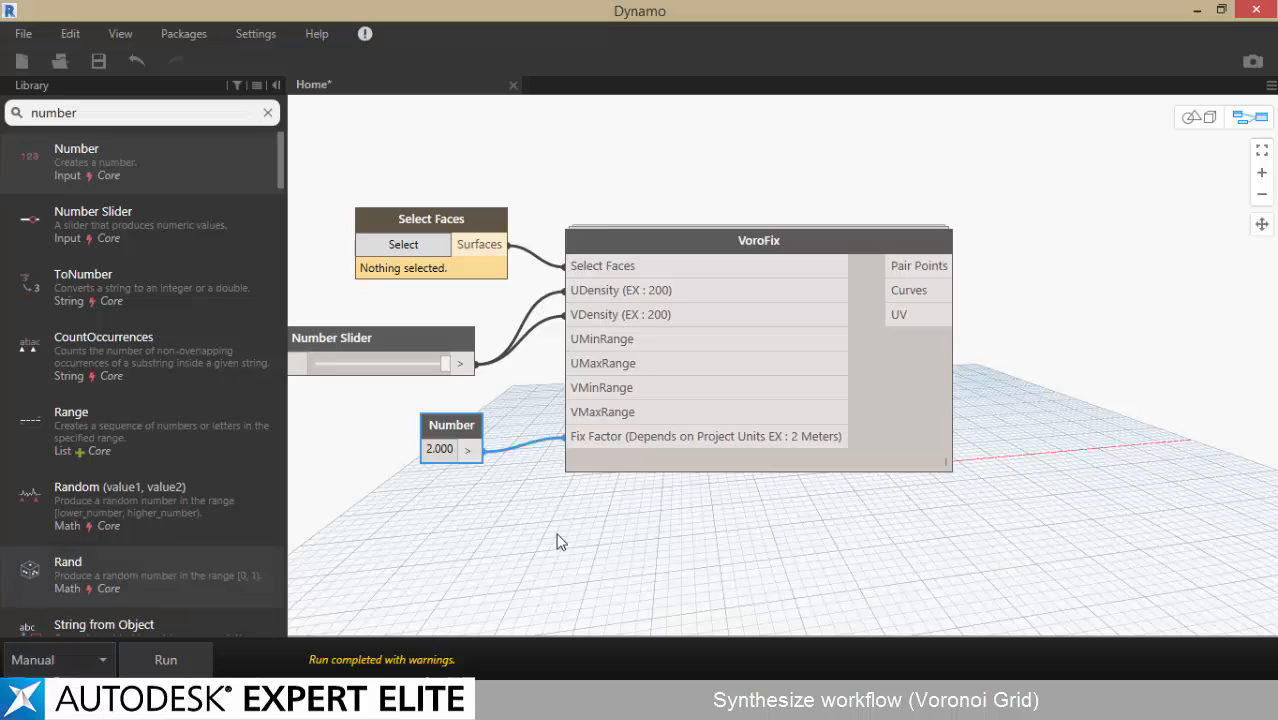
{"action": "middle_click_drag", "start_coordinate": [654, 153], "coordinate": [740, 180]}
- Switch to Revit and start an in-place mass, accepting the suggested name
{"action": "left_click", "coordinate": [1197, 10]}
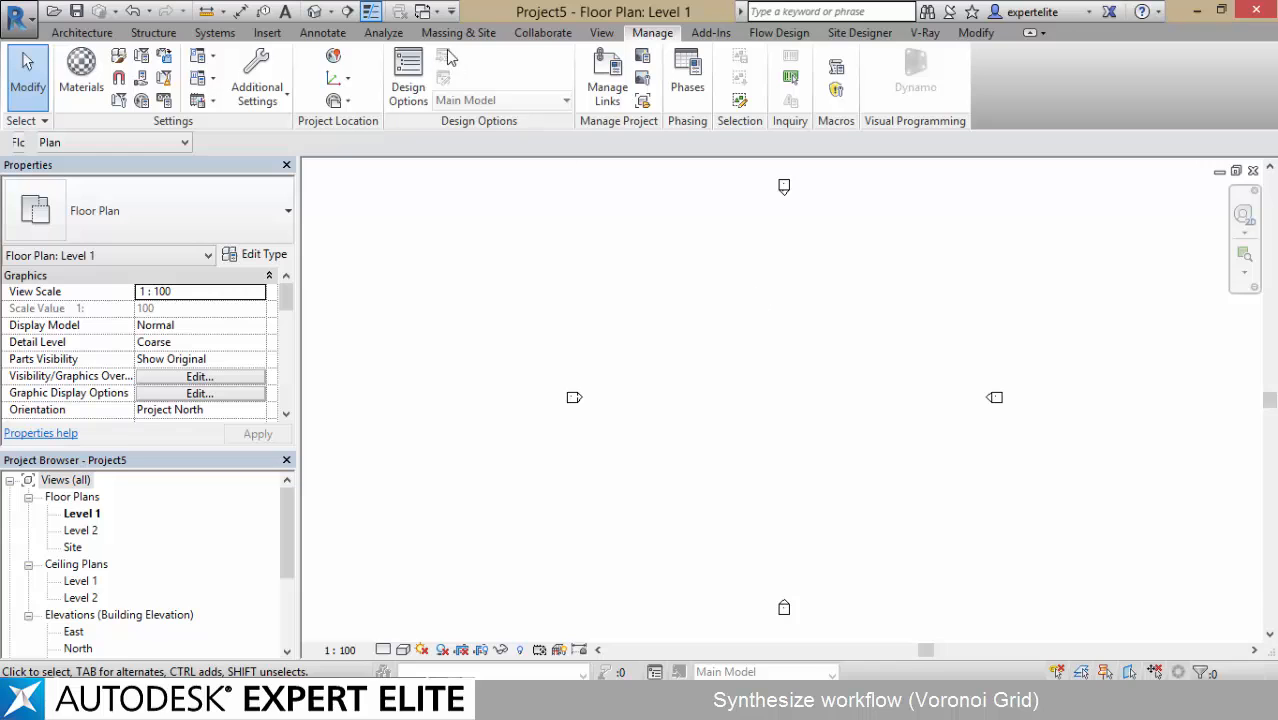
{"action": "left_click", "coordinate": [458, 32]}
{"action": "left_click", "coordinate": [190, 75]}
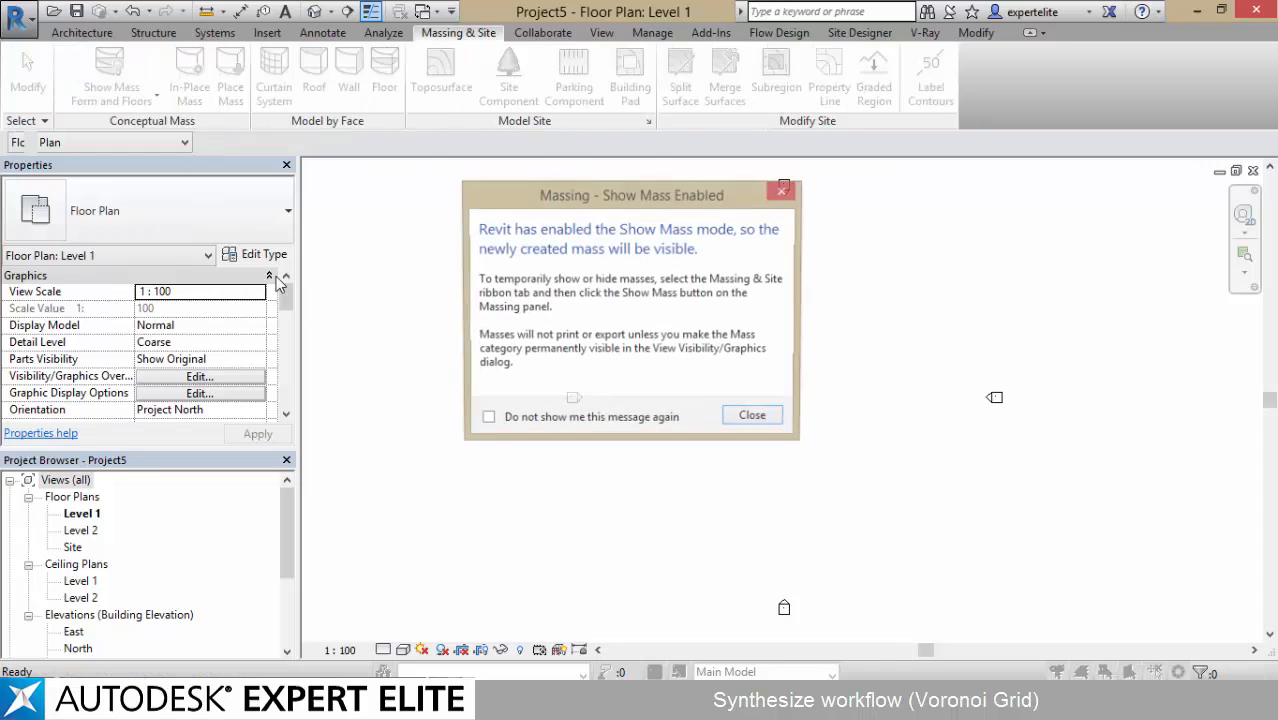
{"action": "left_click", "coordinate": [766, 419]}
{"action": "left_click", "coordinate": [556, 435]}
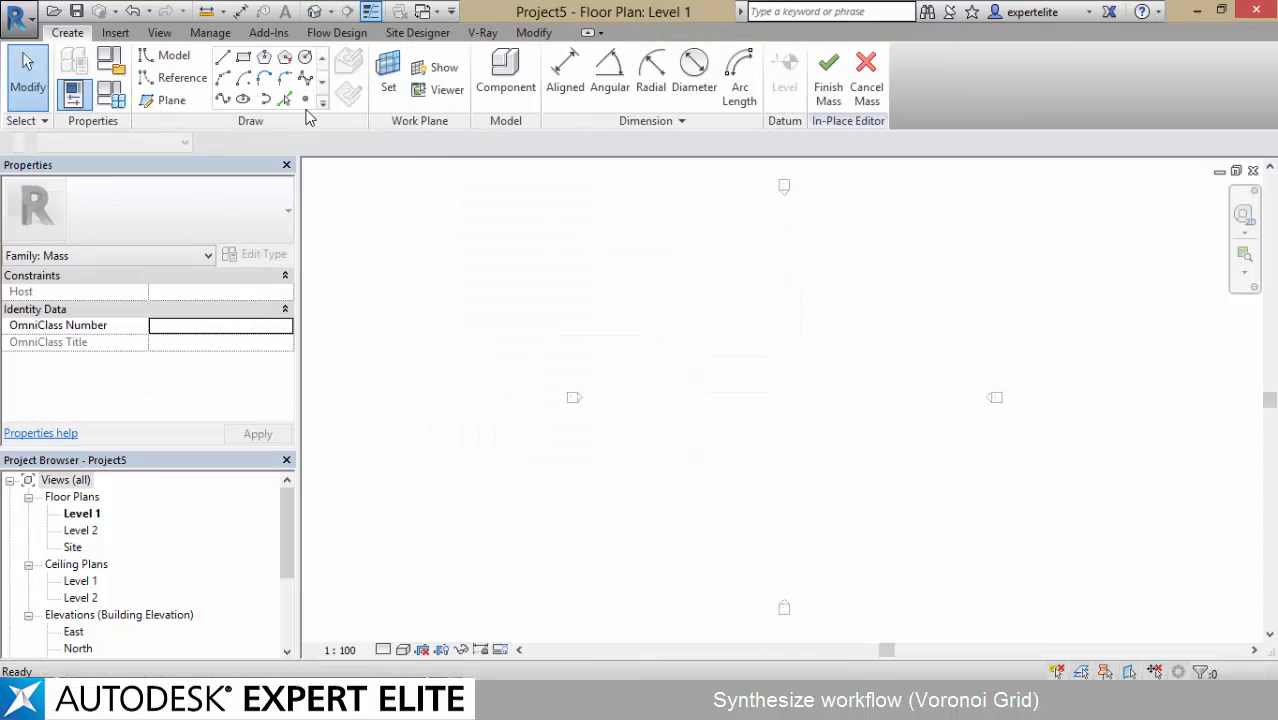
- Place a reference point between the elevation markers on Level 1 and open the default 3D view
{"action": "left_click", "coordinate": [305, 99]}
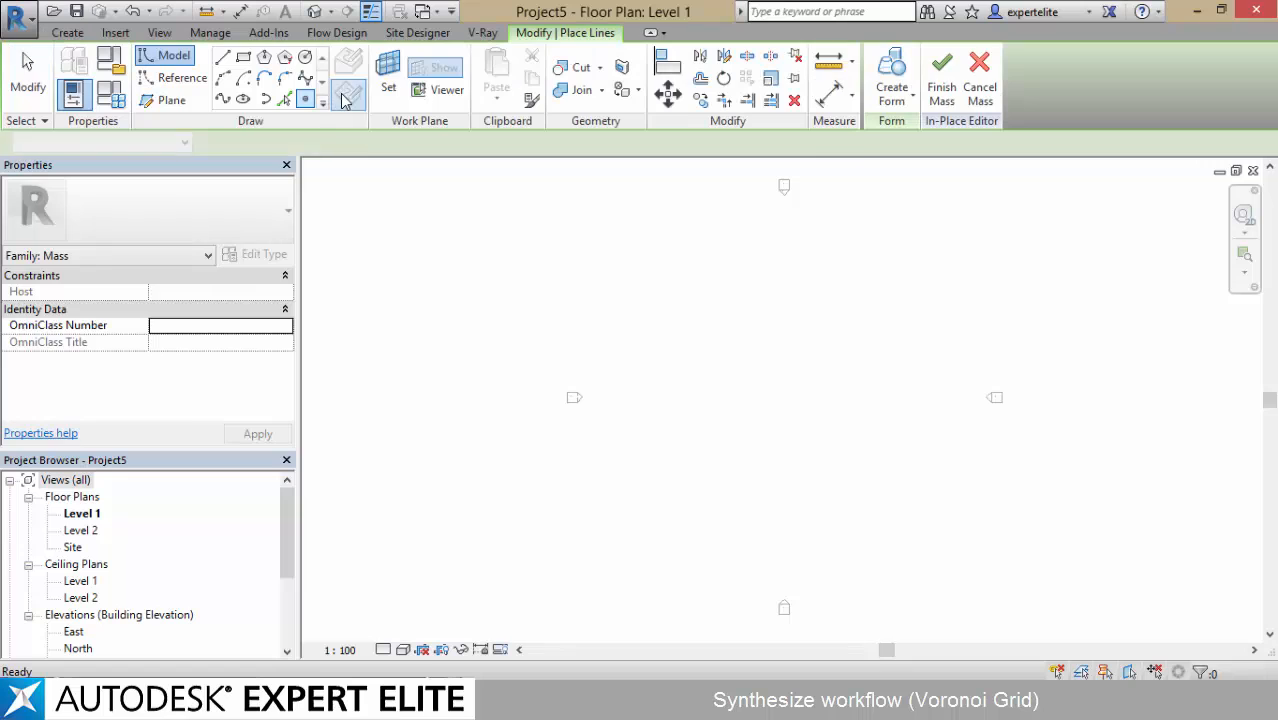
{"action": "left_click", "coordinate": [789, 413]}
{"action": "left_click", "coordinate": [315, 11]}
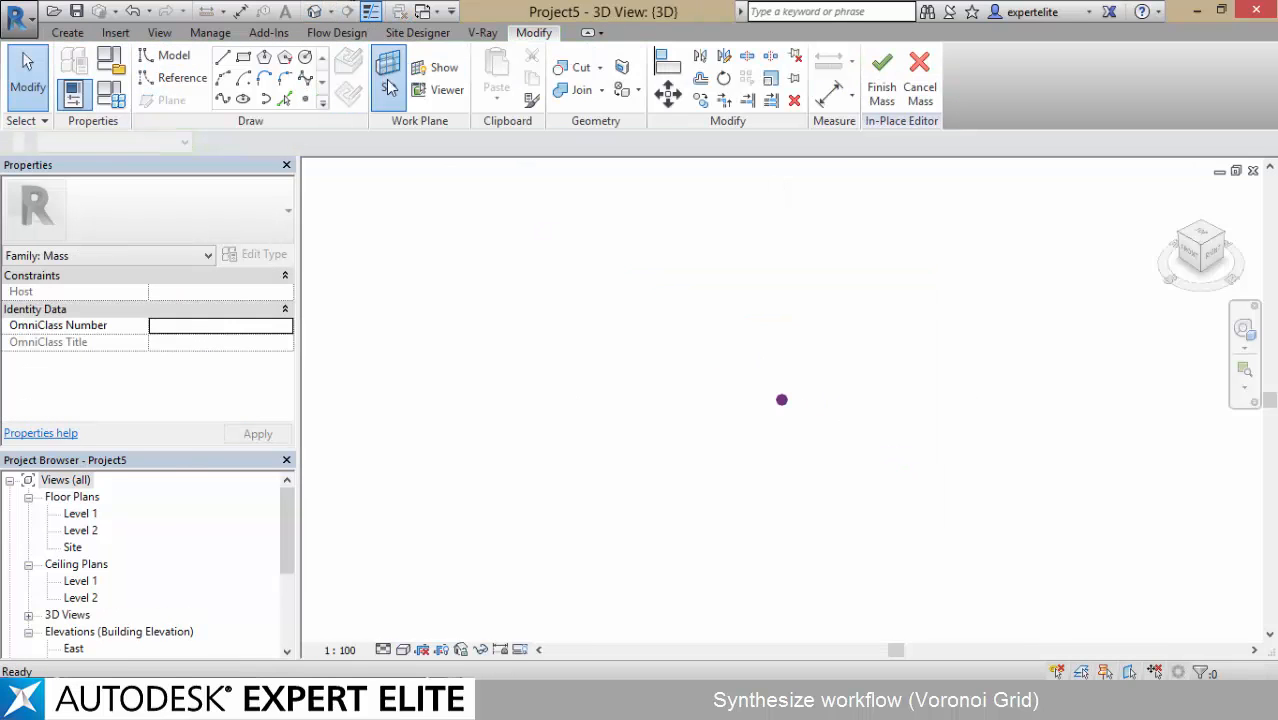
- Draw a wavy spline on the reference point's horizontal plane, along the far side of the point
{"action": "left_click", "coordinate": [389, 85]}
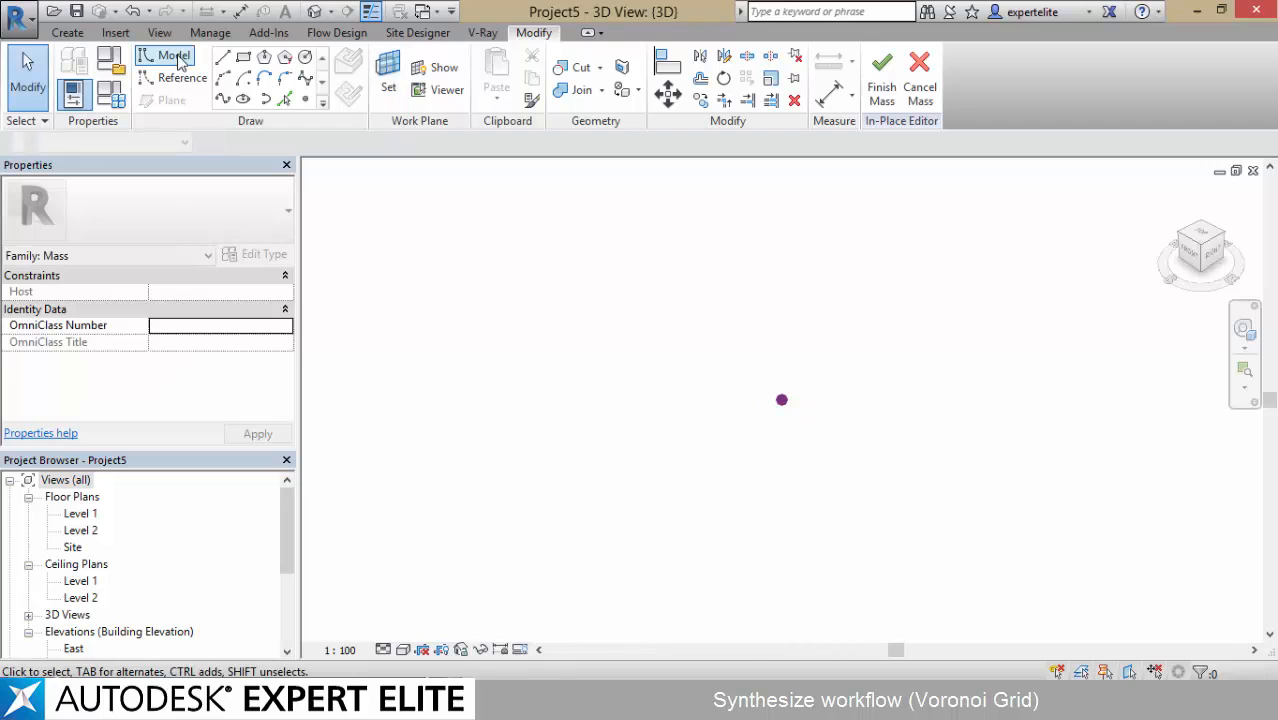
{"action": "left_click", "coordinate": [305, 77]}
{"action": "left_click", "coordinate": [772, 253]}
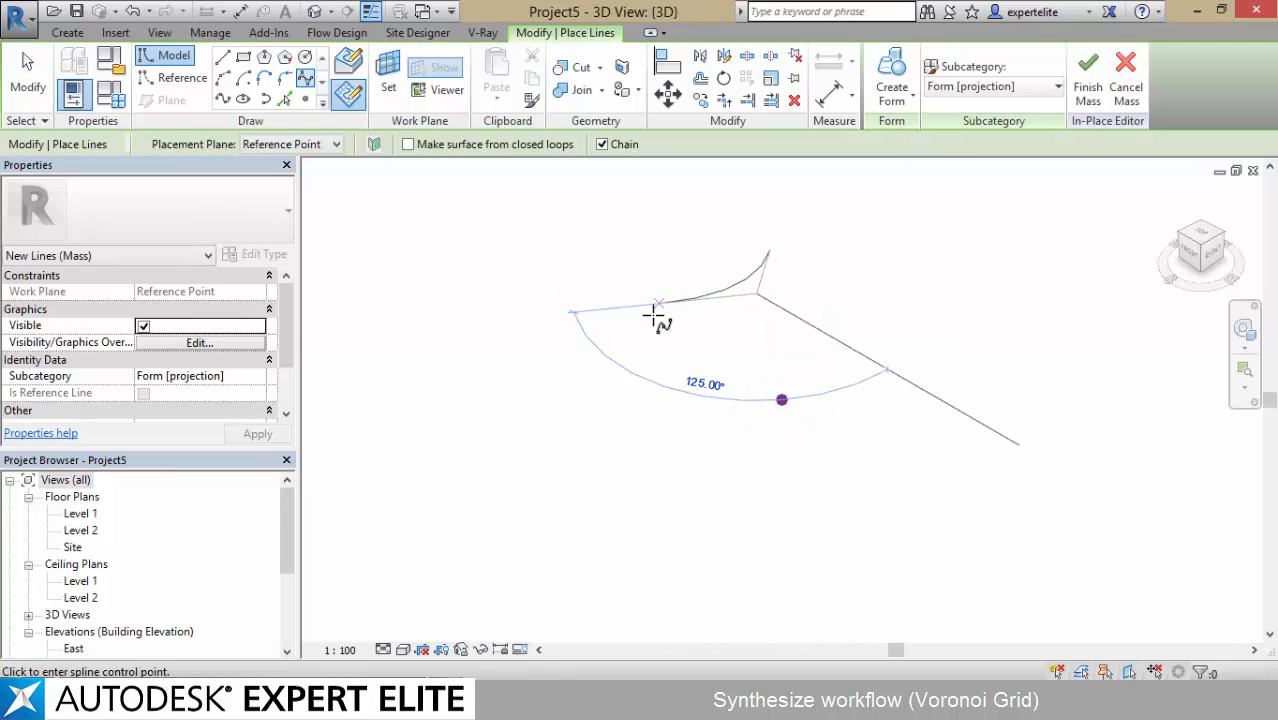
{"action": "left_click", "coordinate": [660, 318]}
{"action": "left_click", "coordinate": [540, 438]}
{"action": "key", "text": "Escape"}
- Draw a second wavy spline on the point's horizontal plane, roughly parallel to the first on the opposite side
{"action": "left_click", "coordinate": [388, 72]}
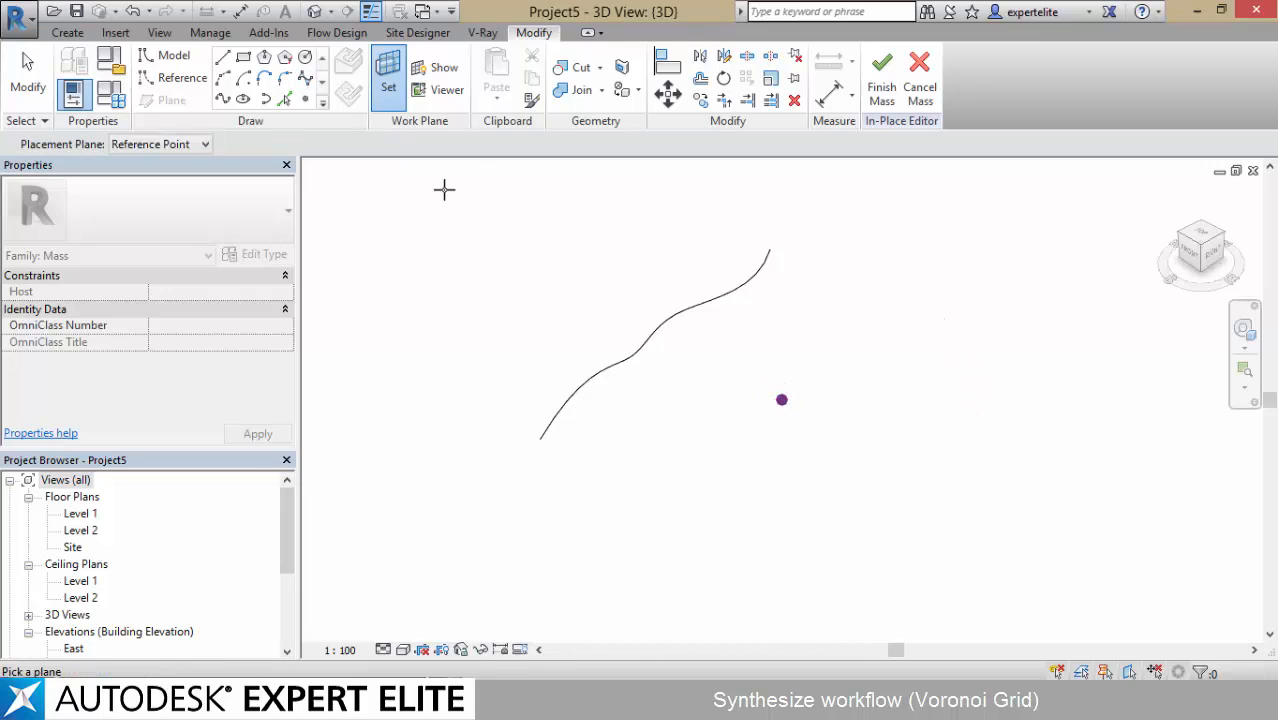
{"action": "left_click", "coordinate": [305, 78]}
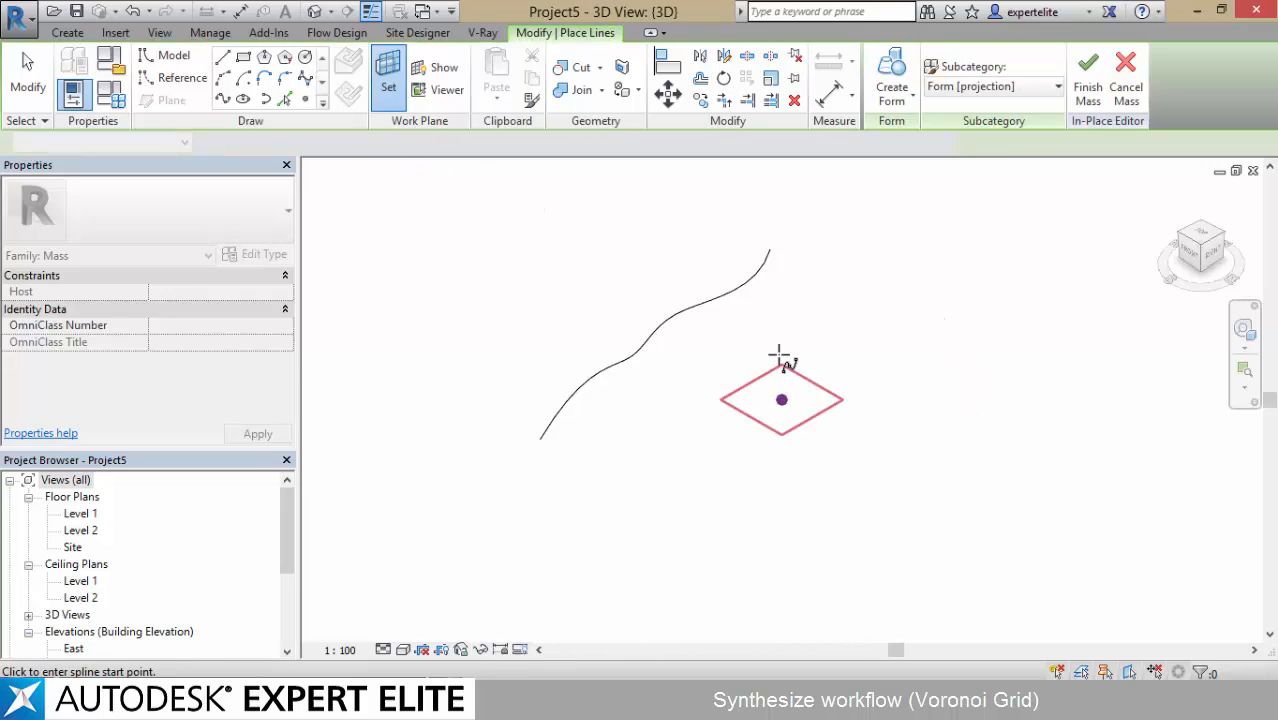
{"action": "left_click", "coordinate": [994, 331]}
{"action": "left_click", "coordinate": [912, 410]}
{"action": "left_click", "coordinate": [819, 499]}
{"action": "left_click", "coordinate": [742, 545]}
{"action": "key", "text": "Escape"}
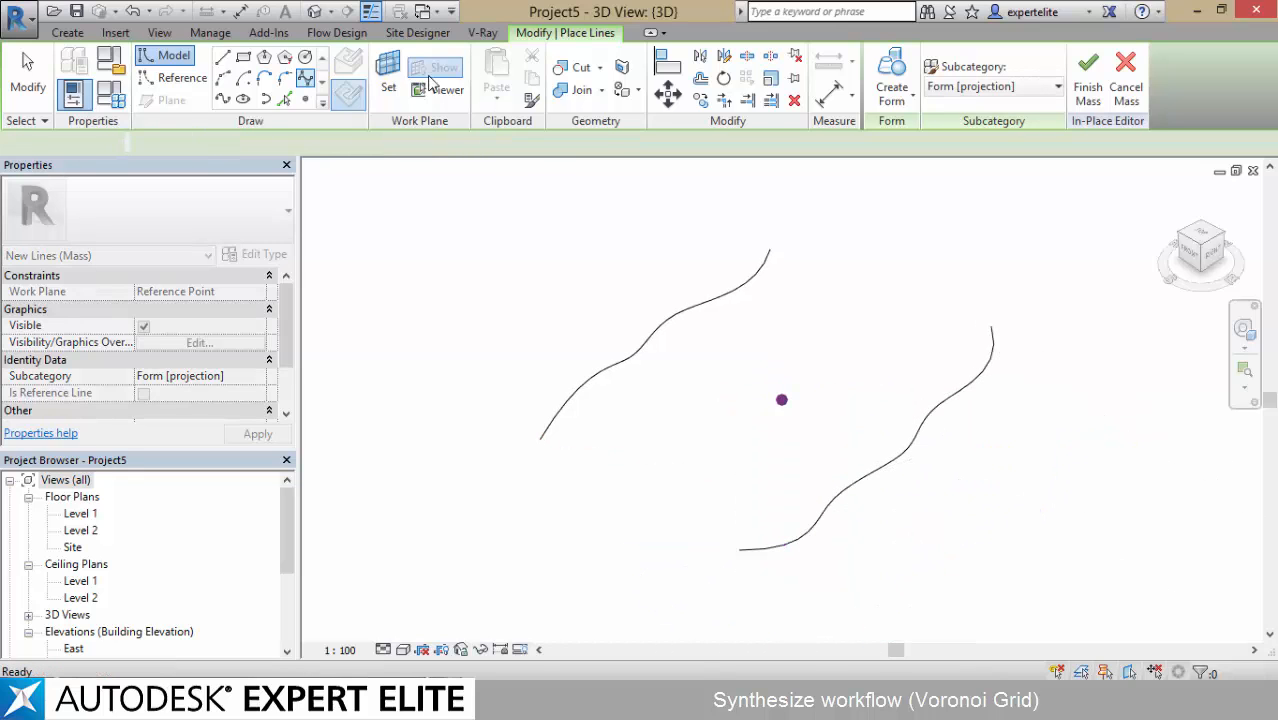
- Set the reference point's vertical plane as work plane and draw a third wavy spline about 72 m long above the other two
{"action": "left_click", "coordinate": [400, 92]}
{"action": "left_click", "coordinate": [782, 400]}
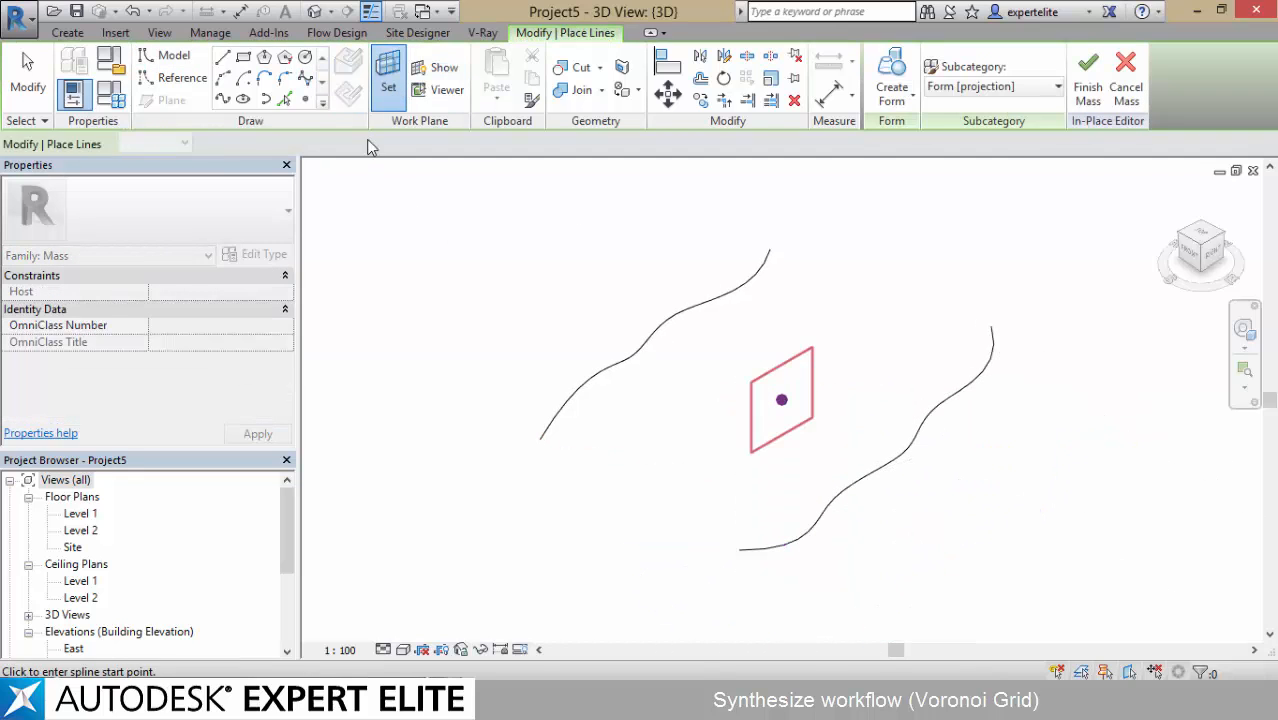
{"action": "middle_click_drag", "start_coordinate": [782, 420], "coordinate": [562, 277], "text": "shift"}
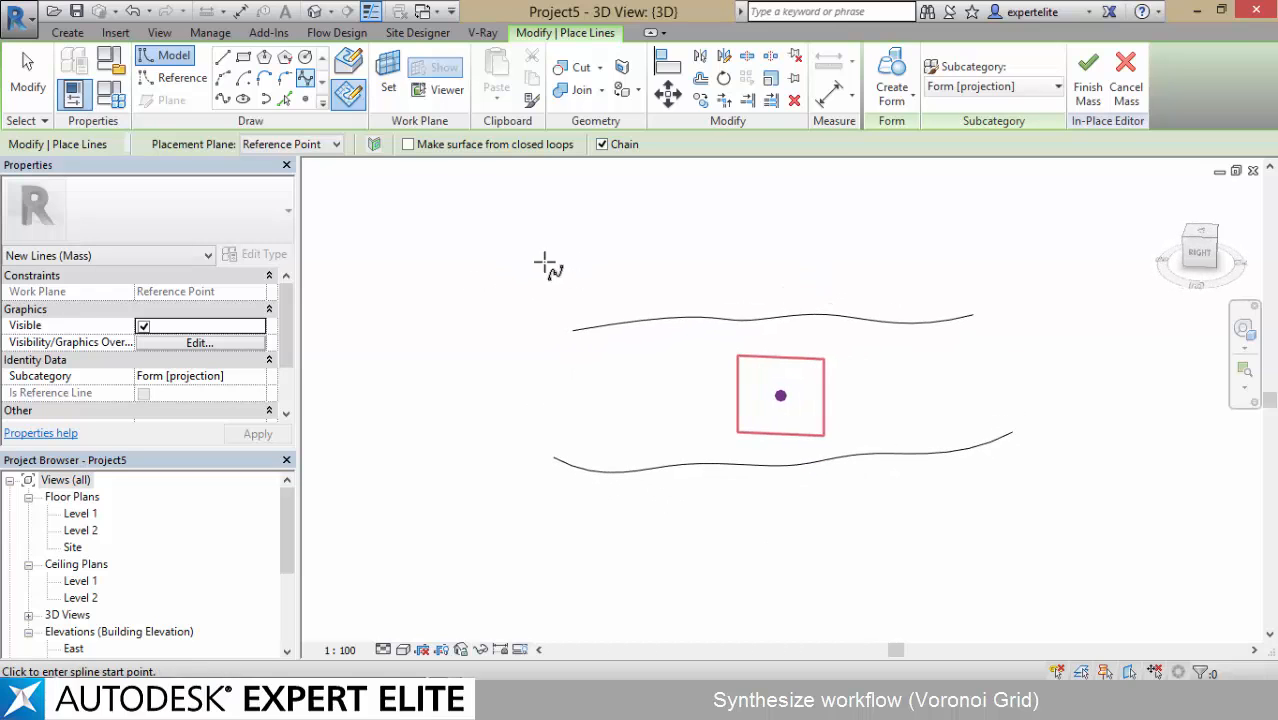
{"action": "left_click", "coordinate": [546, 263]}
{"action": "left_click", "coordinate": [596, 291]}
{"action": "left_click", "coordinate": [770, 260]}
{"action": "left_click", "coordinate": [840, 230]}
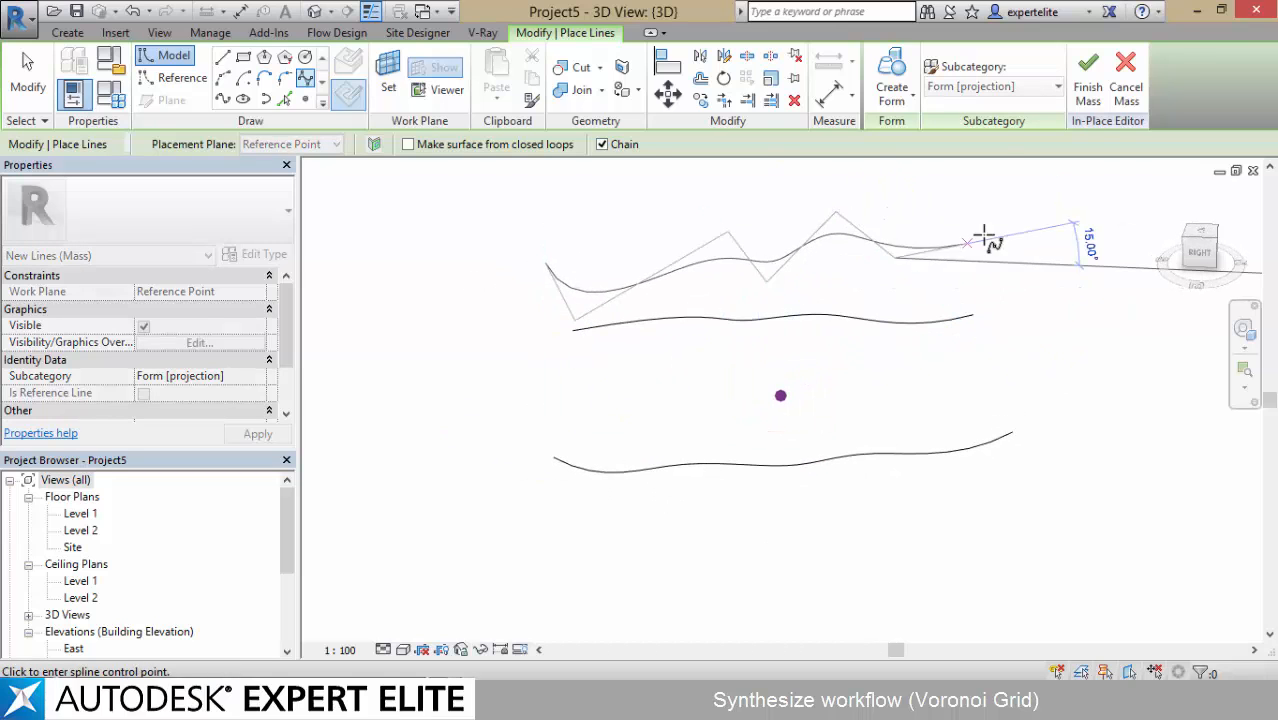
{"action": "left_click", "coordinate": [1017, 265]}
{"action": "key", "text": "Escape"}
{"action": "key", "text": "Escape"}
- Create form surfaces joining the upper spline to each of the two lower splines
{"action": "left_click", "coordinate": [883, 245]}
{"action": "left_click", "coordinate": [841, 319], "text": "ctrl"}
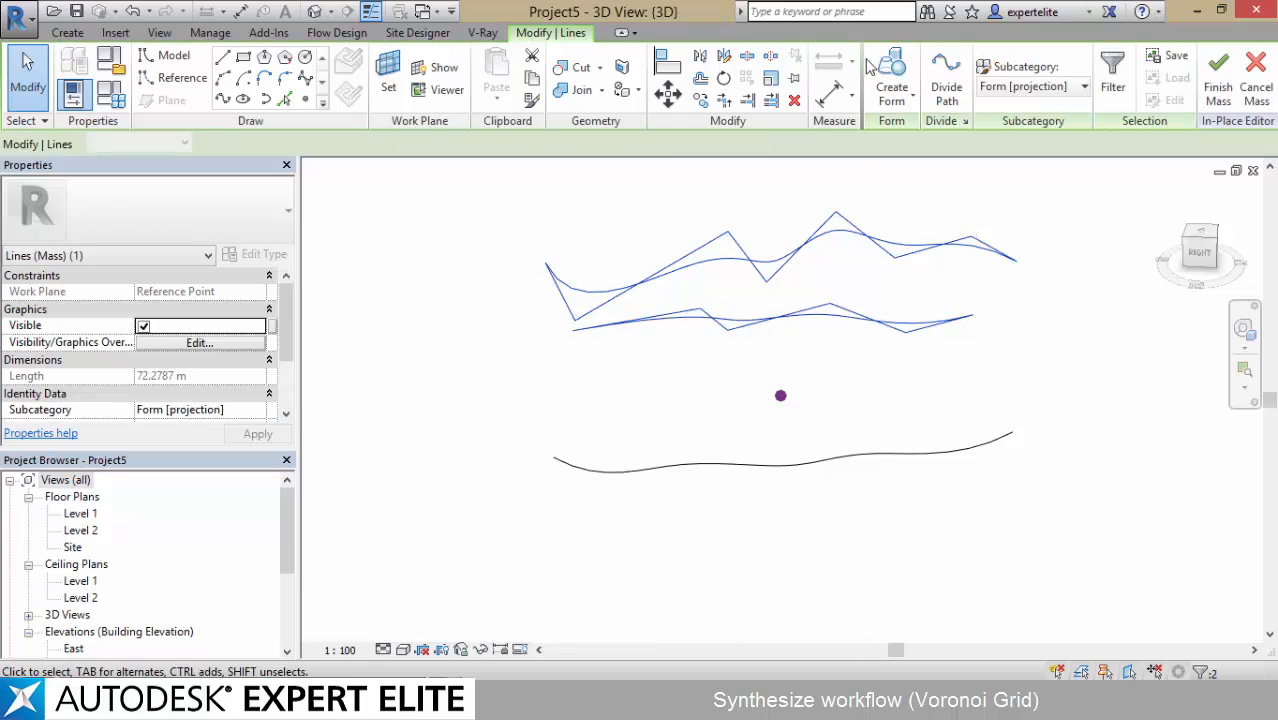
{"action": "middle_click_drag", "start_coordinate": [647, 212], "coordinate": [762, 243], "text": "shift"}
{"action": "left_click", "coordinate": [790, 268]}
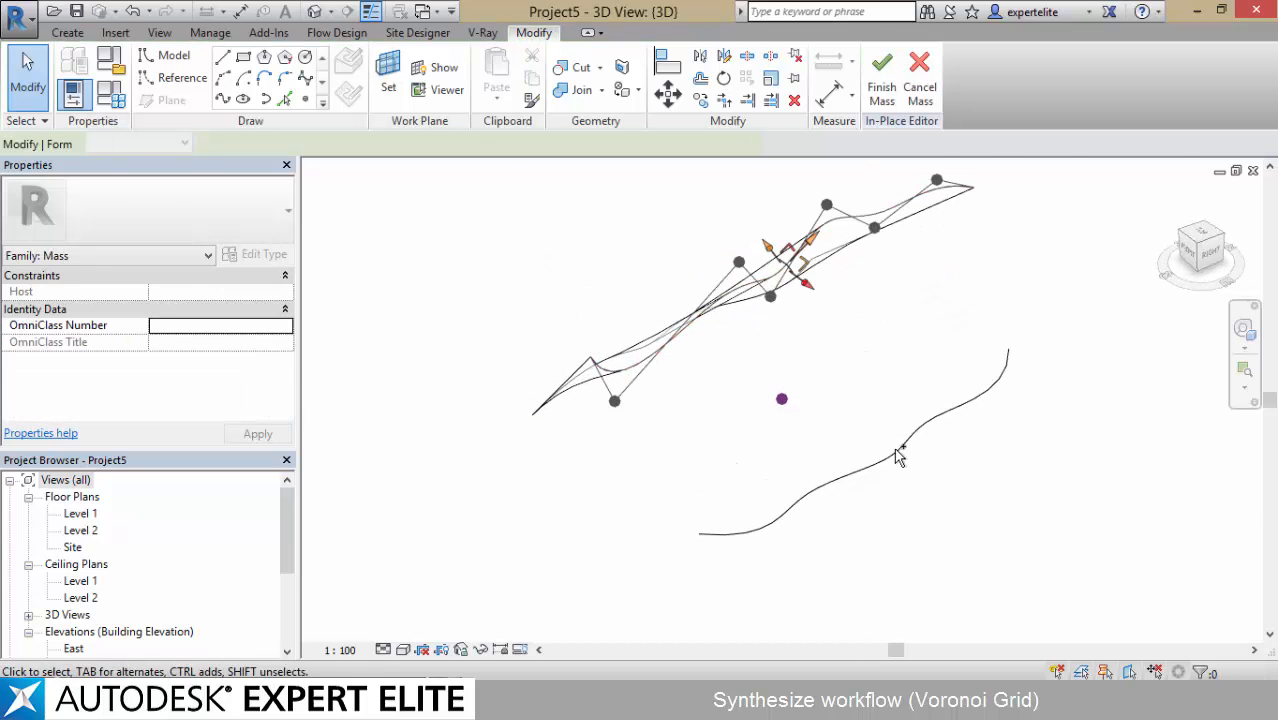
{"action": "left_click", "coordinate": [889, 78]}
{"action": "middle_click_drag", "start_coordinate": [479, 282], "coordinate": [585, 371], "text": "shift"}
- Raise the end vertex of the form's upper edge vertically and finish the in-place mass
{"action": "left_click", "coordinate": [612, 384]}
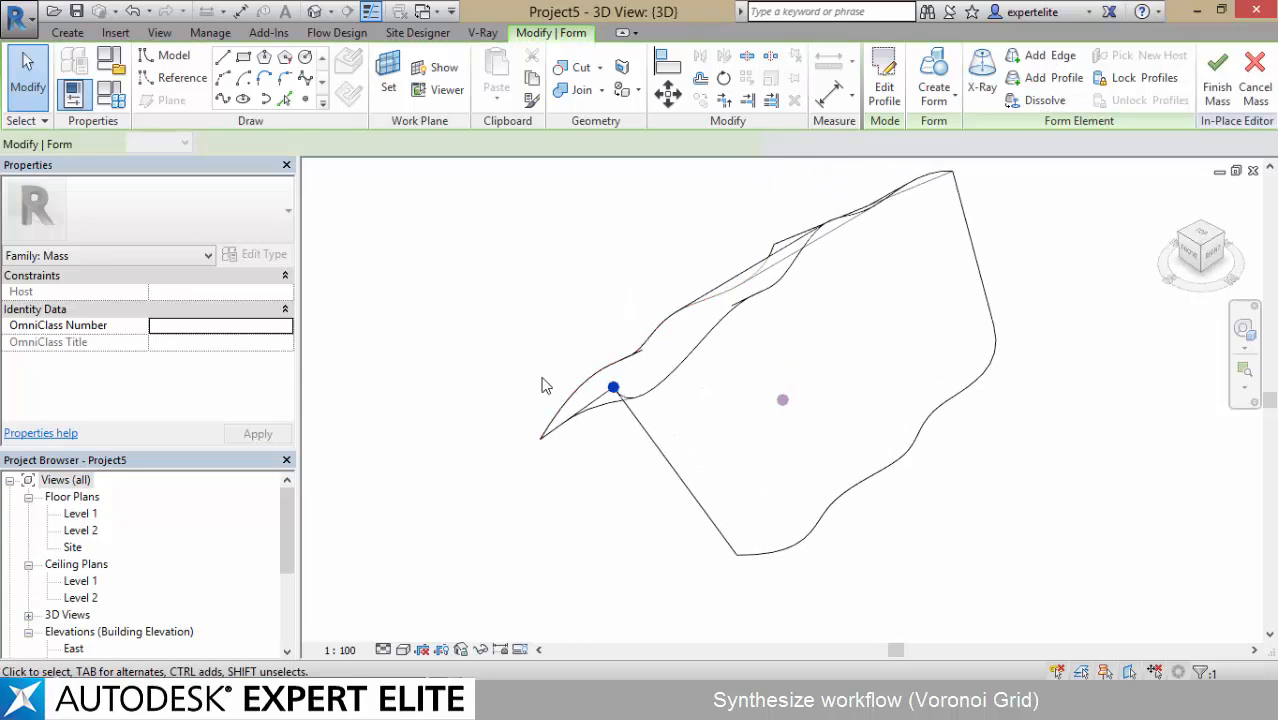
{"action": "left_click", "coordinate": [613, 385]}
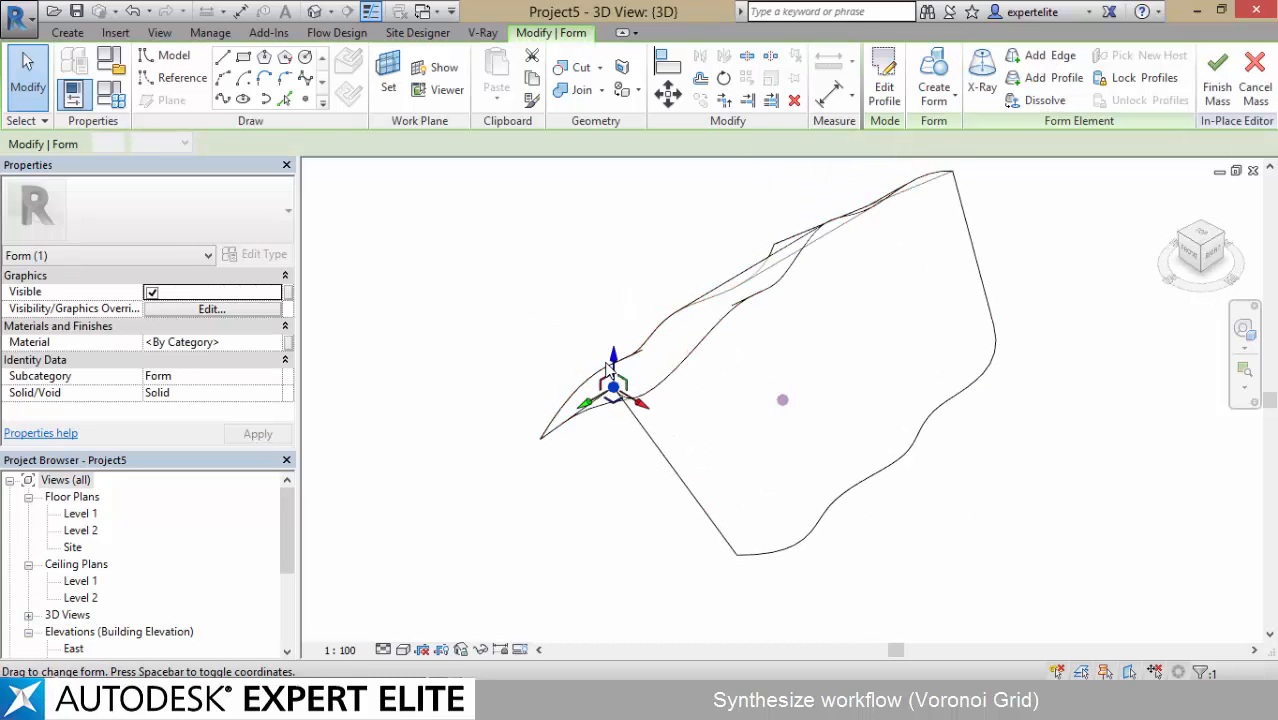
{"action": "left_click_drag", "start_coordinate": [611, 380], "coordinate": [593, 259]}
{"action": "left_click", "coordinate": [497, 278]}
{"action": "middle_click_drag", "start_coordinate": [497, 278], "coordinate": [430, 265], "text": "shift"}
{"action": "left_click", "coordinate": [881, 80]}
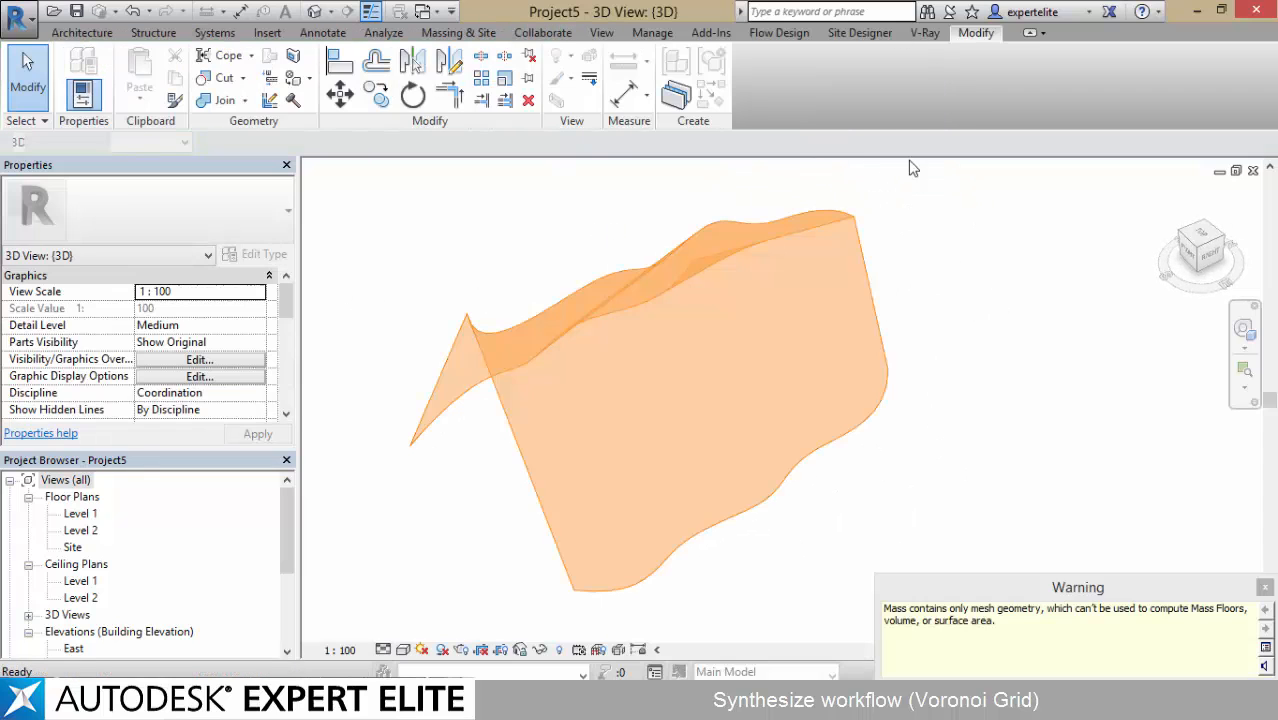
{"action": "middle_click_drag", "start_coordinate": [618, 204], "coordinate": [839, 205], "text": "shift"}
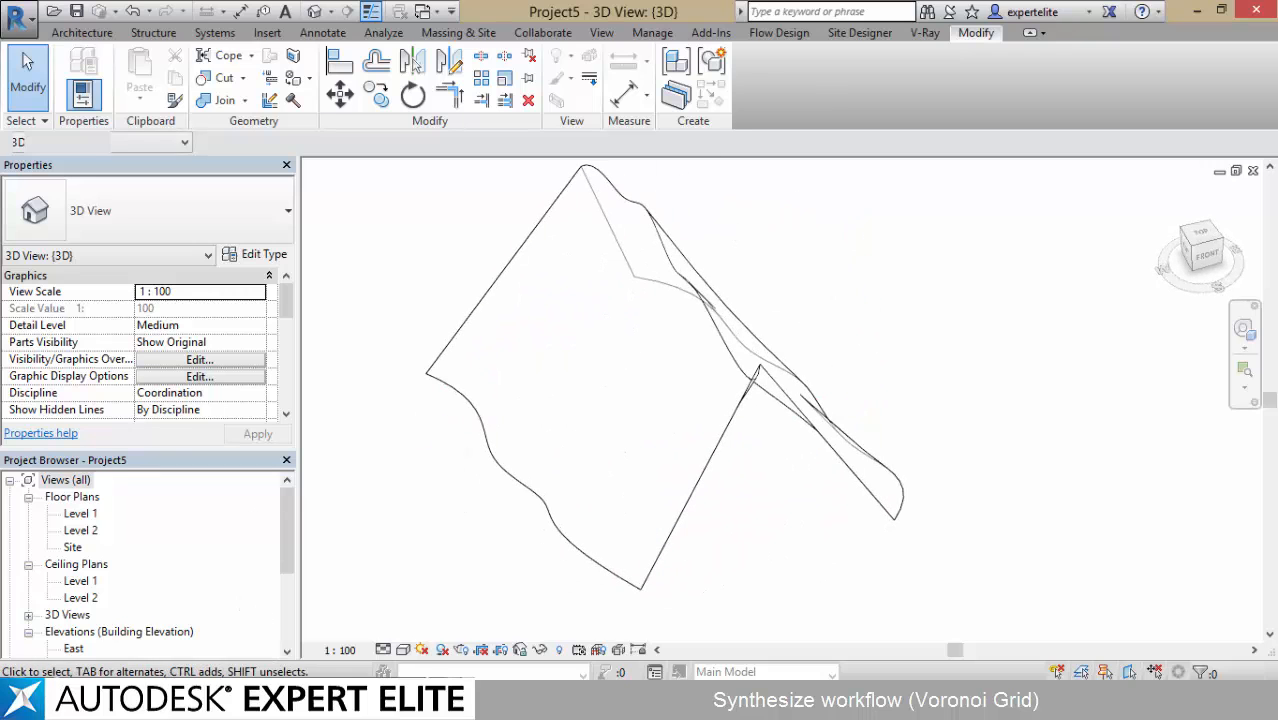
- Assign both mass faces to the Select Faces node in Dynamo, finish the selection and return to the graph
{"action": "left_click", "coordinate": [320, 599]}
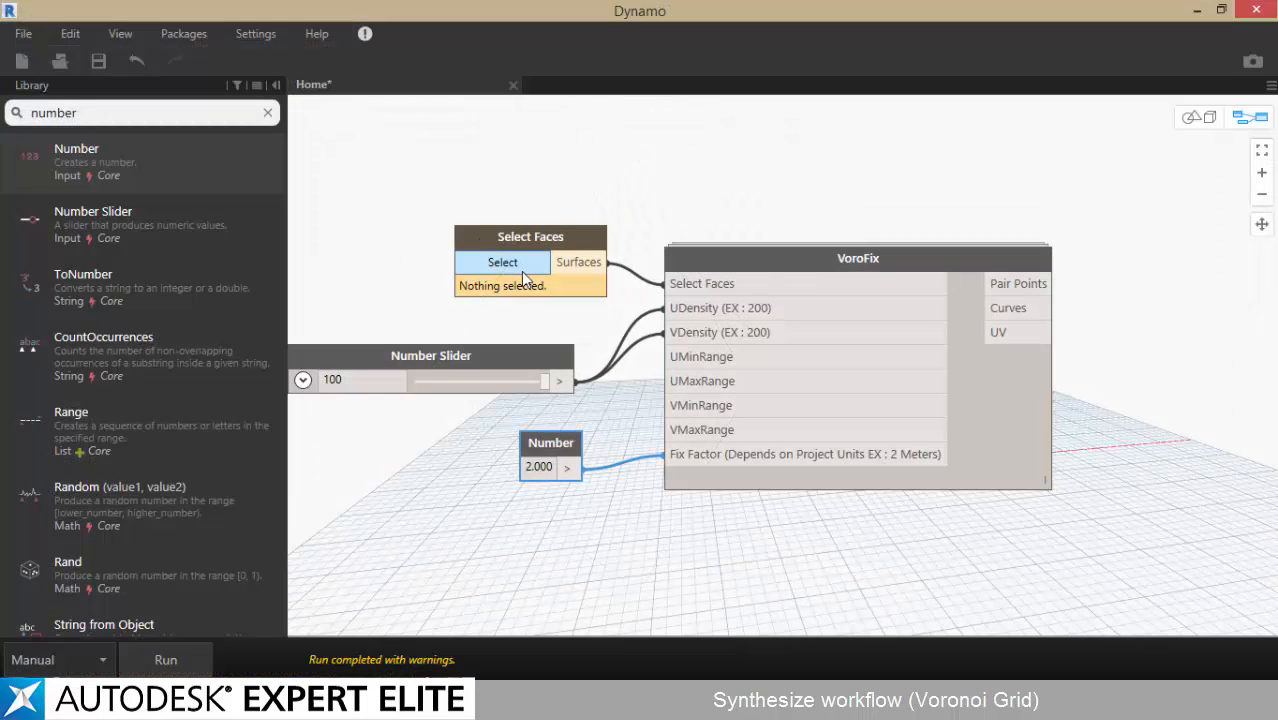
{"action": "left_click", "coordinate": [522, 274]}
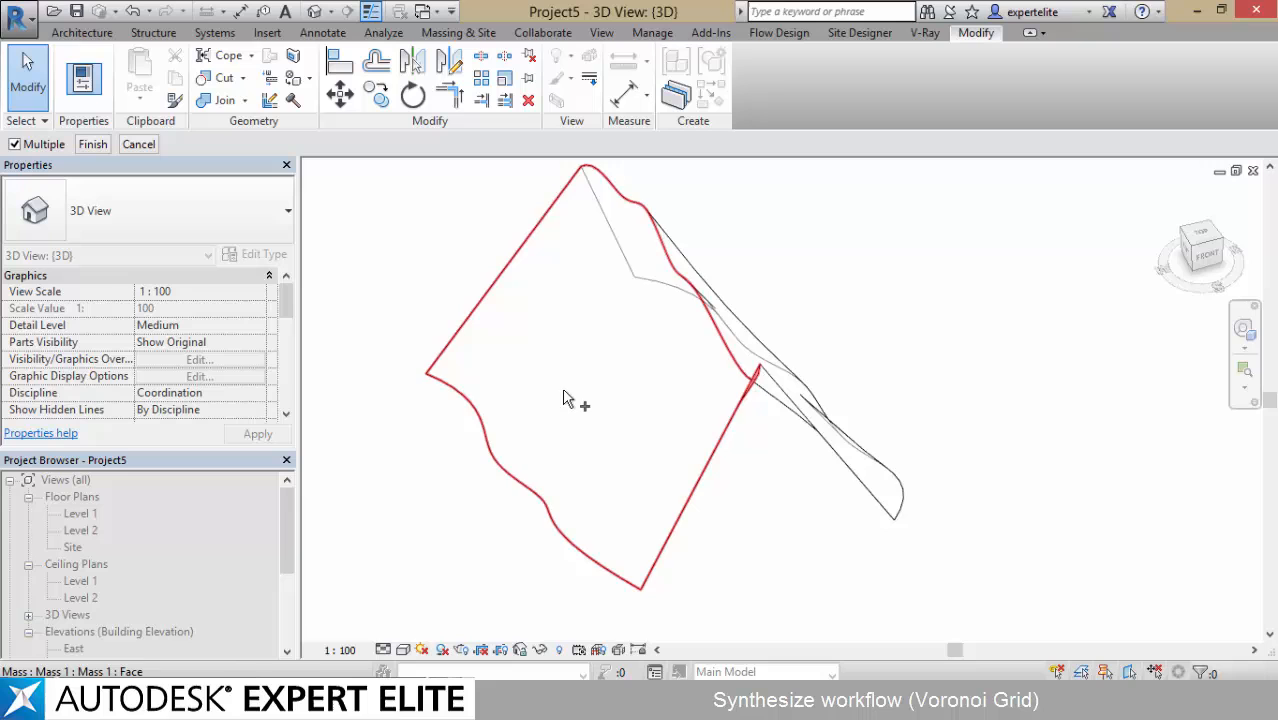
{"action": "left_click", "coordinate": [568, 398]}
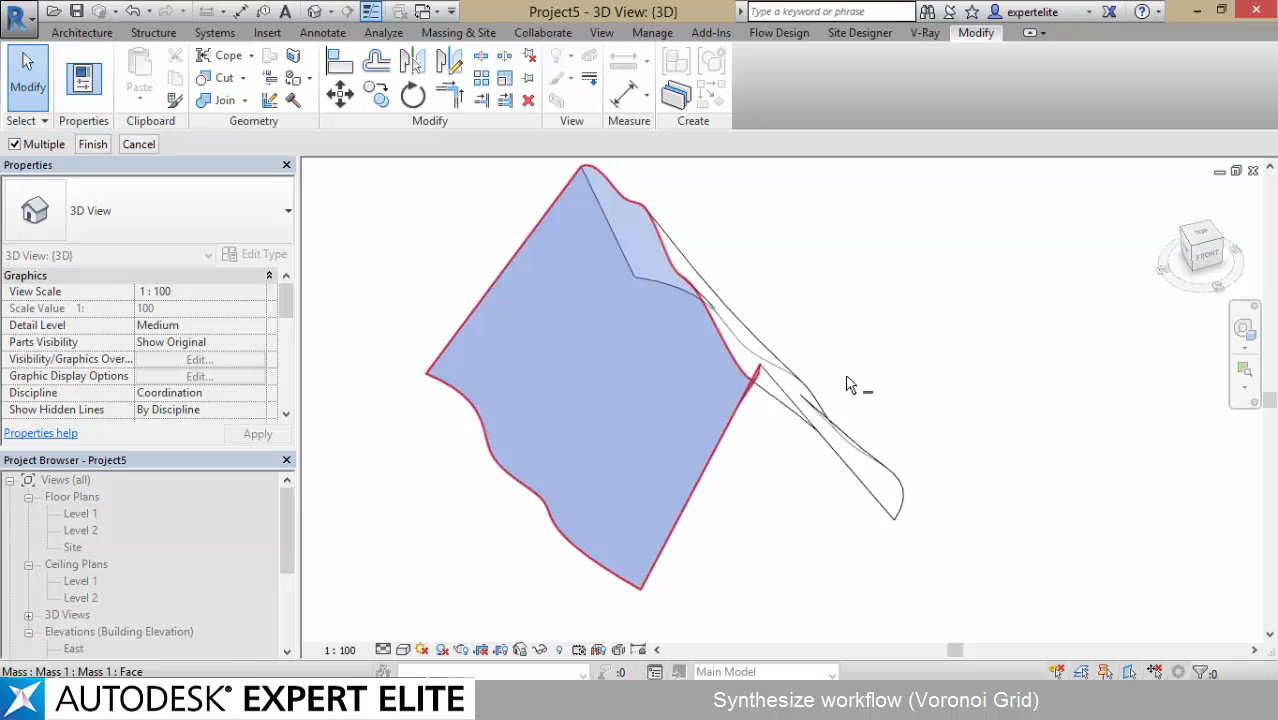
{"action": "middle_click_drag", "start_coordinate": [848, 385], "coordinate": [760, 402], "text": "shift"}
{"action": "left_click", "coordinate": [758, 400]}
{"action": "left_click", "coordinate": [93, 144]}
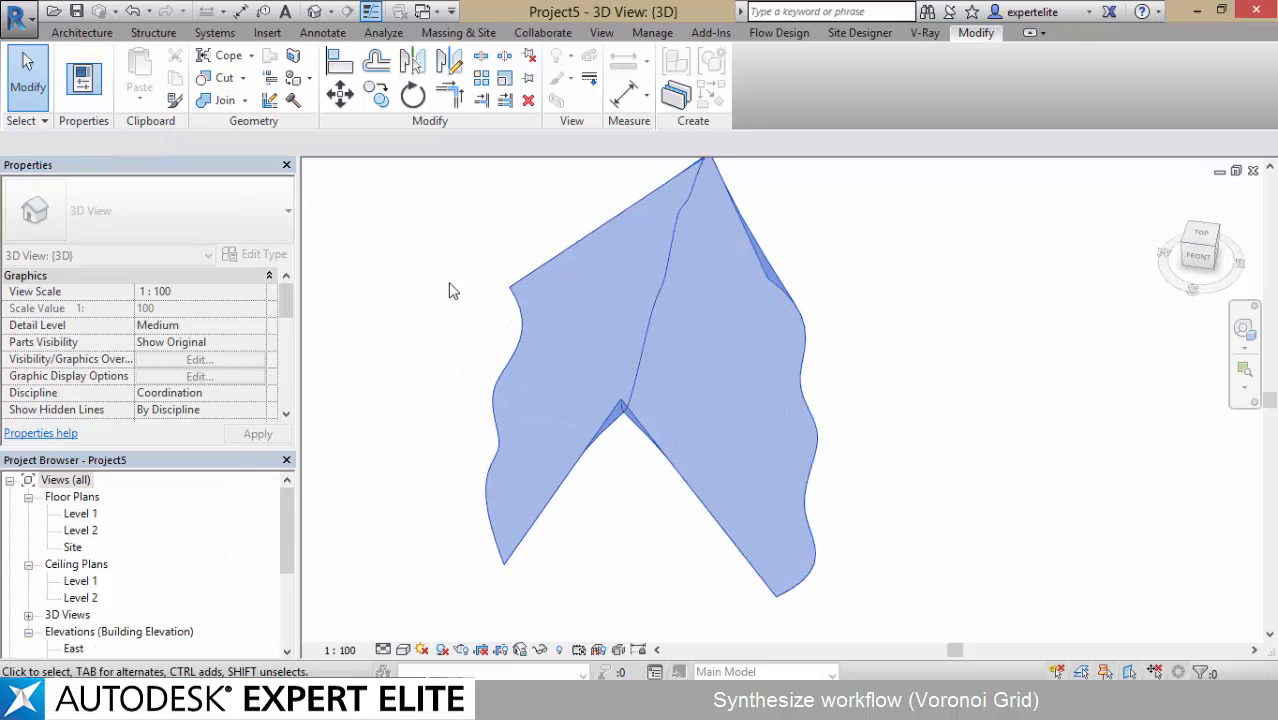
{"action": "middle_click_drag", "start_coordinate": [502, 314], "coordinate": [470, 320], "text": "shift"}
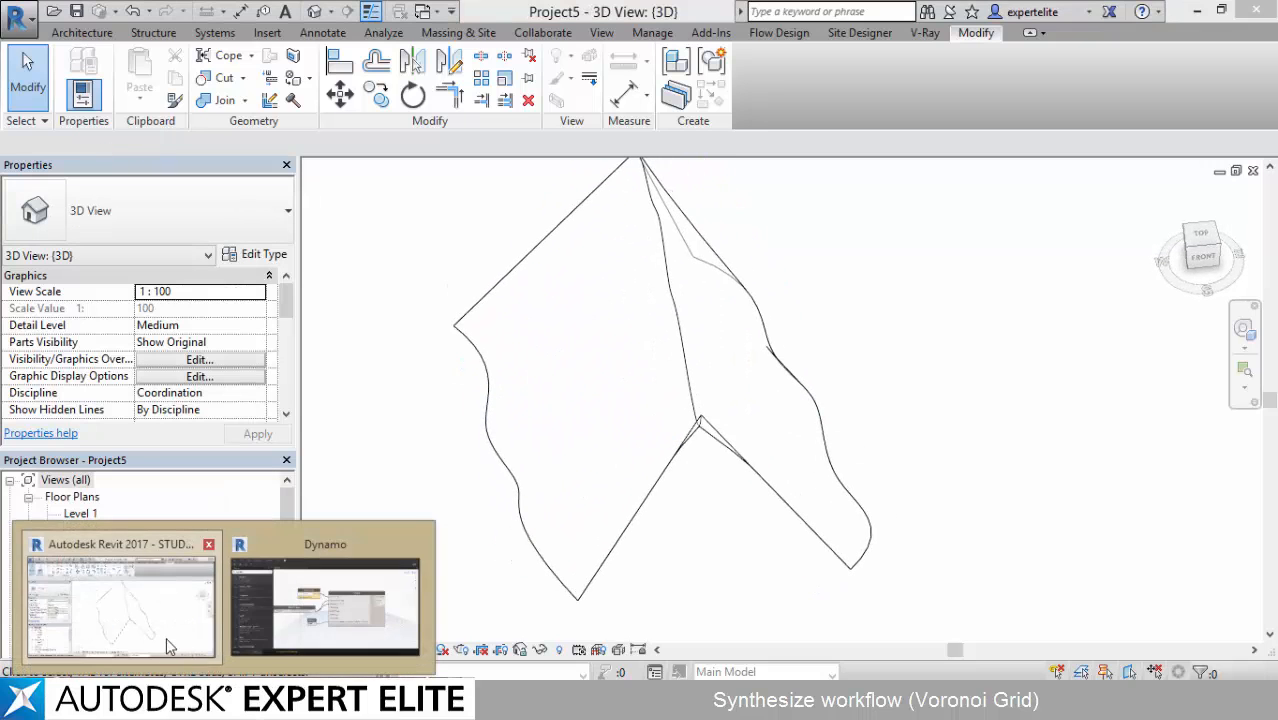
{"action": "left_click", "coordinate": [284, 615]}
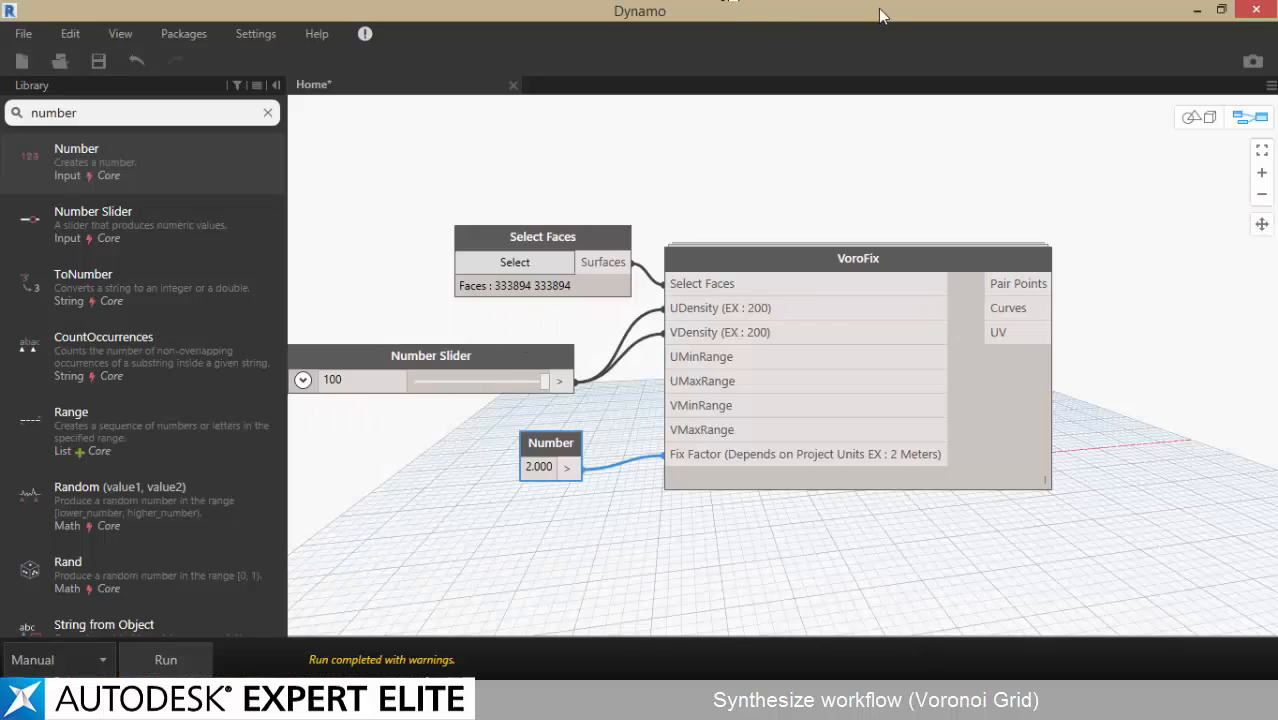
- Restore the Dynamo window to a smaller size beside the Revit 3D view and run the graph
{"action": "double_click", "coordinate": [882, 10]}
{"action": "left_click_drag", "start_coordinate": [611, 16], "coordinate": [466, 29]}
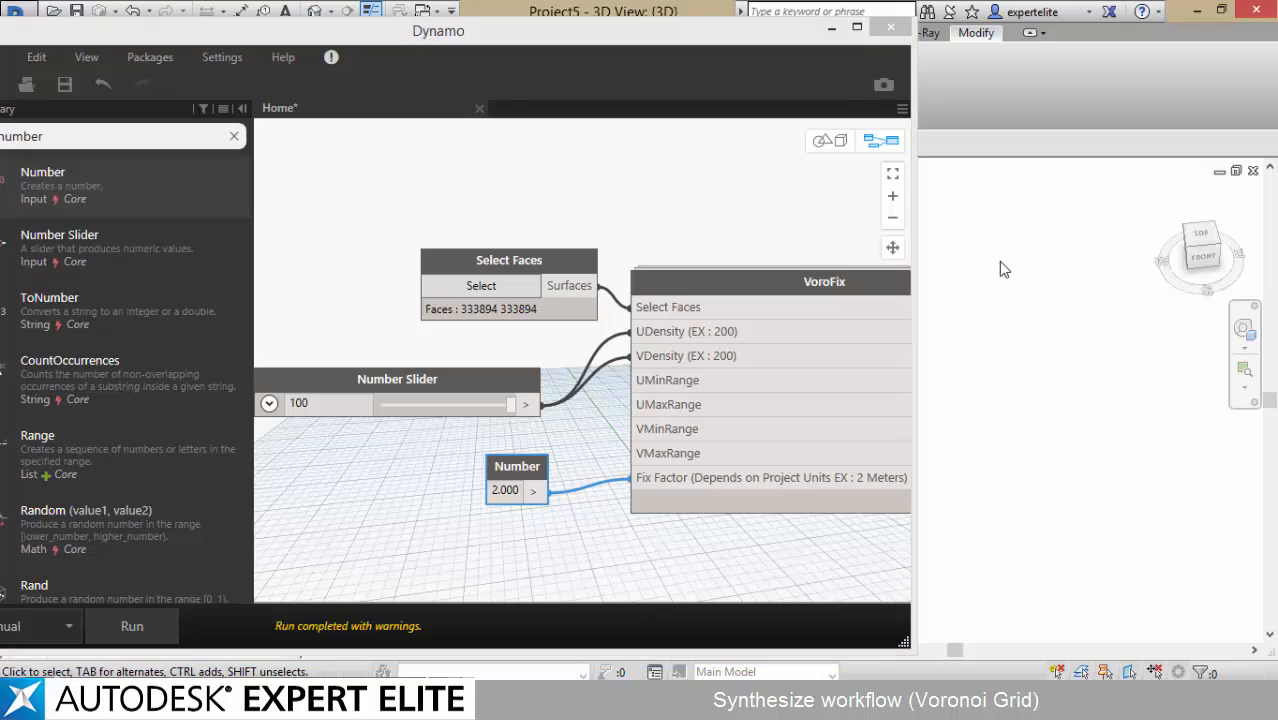
{"action": "middle_click_drag", "start_coordinate": [1008, 402], "coordinate": [874, 453]}
{"action": "left_click", "coordinate": [626, 170]}
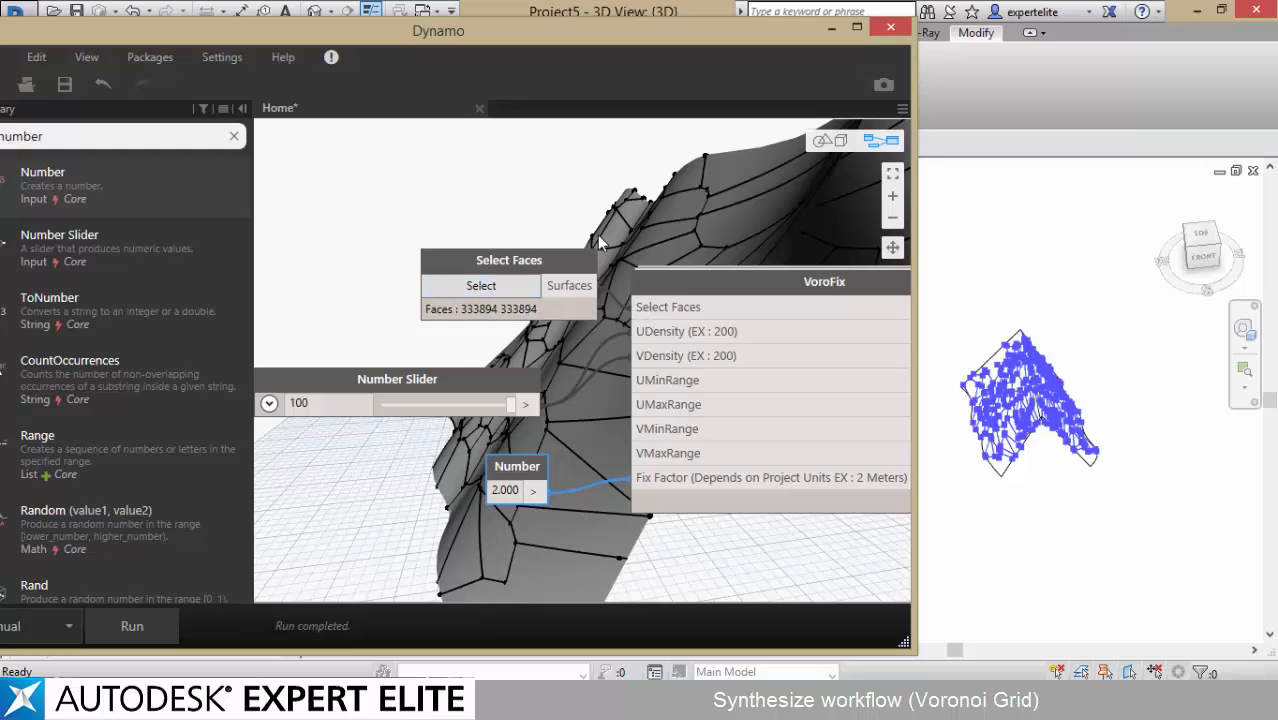
- Set the Number Slider's maximum to 300, step to 1 and value to 141, and run the graph again
{"action": "key", "text": "ctrl+b"}
{"action": "scroll", "coordinate": [592, 243], "scroll_direction": "down", "scroll_amount": 6}
{"action": "right_click_drag", "start_coordinate": [655, 248], "coordinate": [565, 298]}
{"action": "key", "text": "ctrl+b"}
{"action": "middle_click_drag", "start_coordinate": [608, 185], "coordinate": [621, 179]}
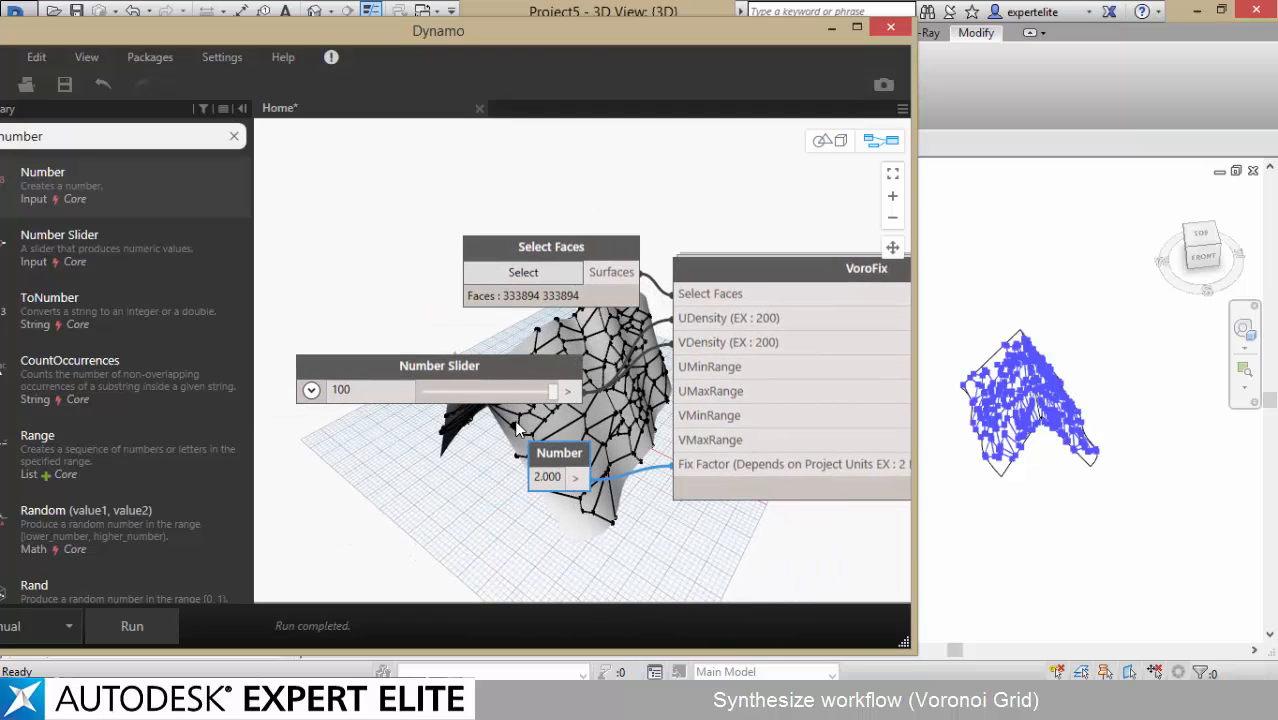
{"action": "left_click", "coordinate": [311, 391]}
{"action": "left_click_drag", "start_coordinate": [364, 451], "coordinate": [341, 457]}
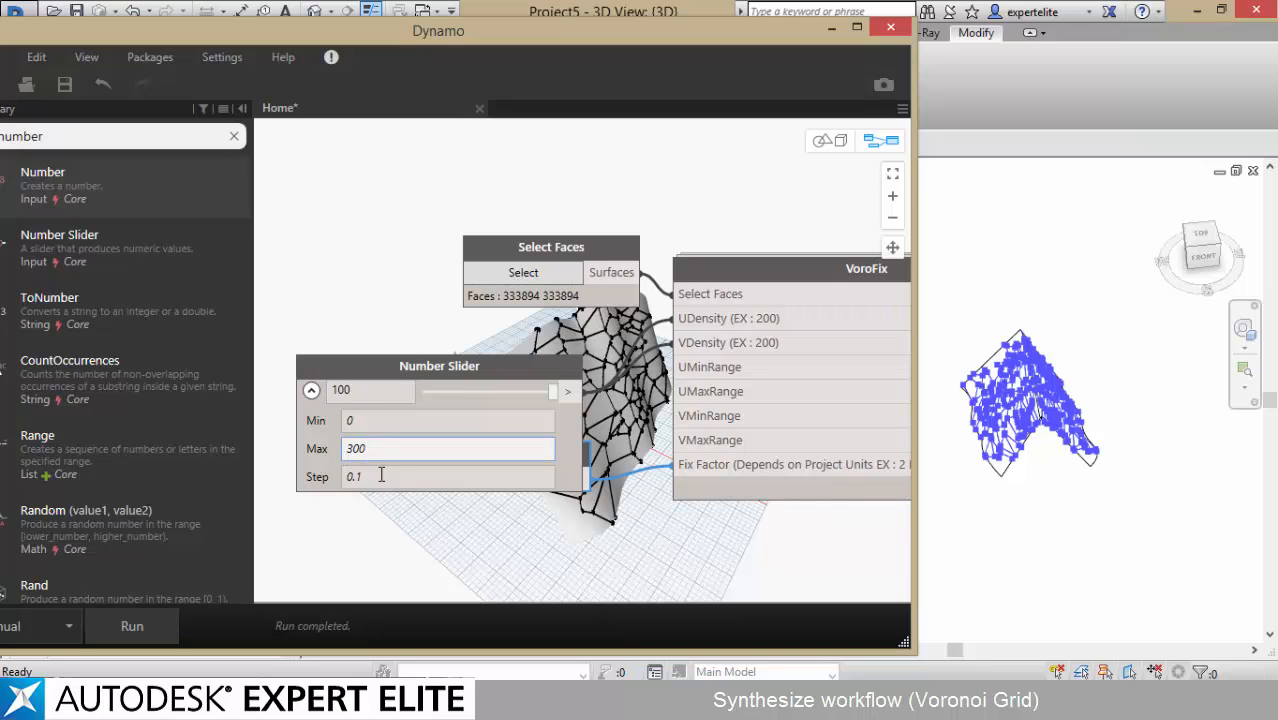
{"action": "key", "text": "Tab"}
{"action": "double_click", "coordinate": [386, 447]}
{"action": "double_click", "coordinate": [385, 477]}
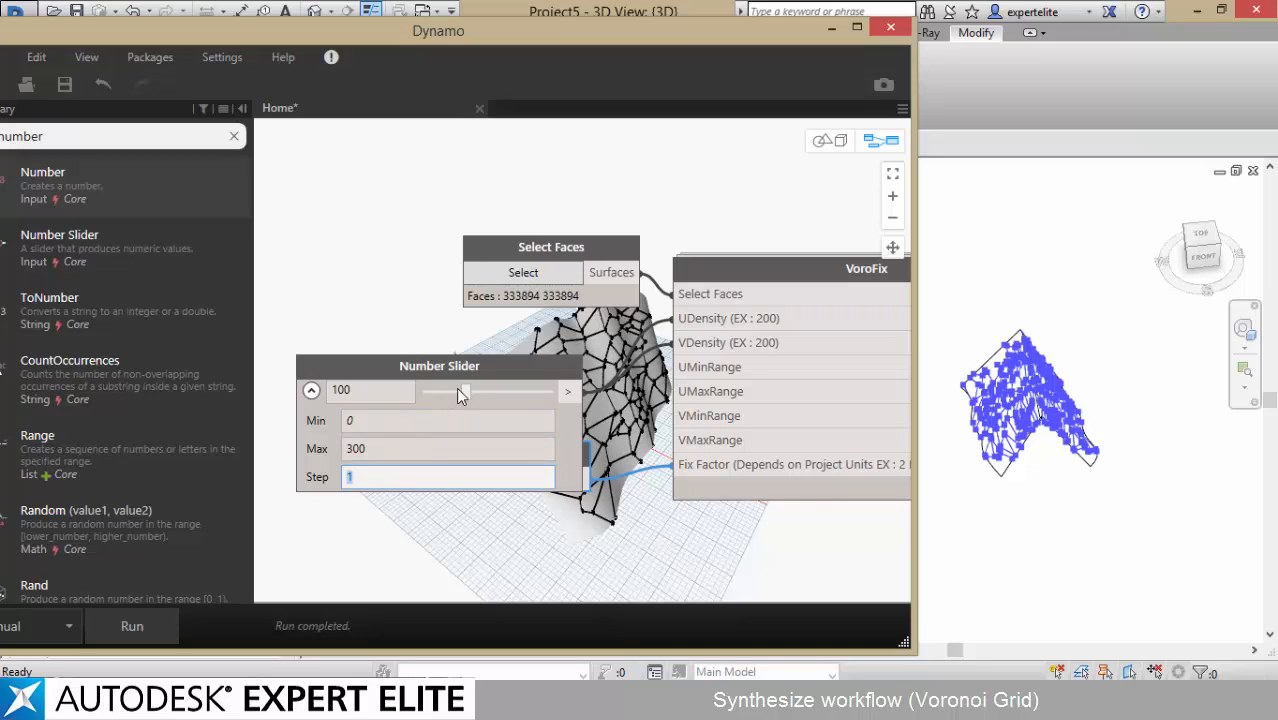
{"action": "left_click_drag", "start_coordinate": [465, 391], "coordinate": [486, 392]}
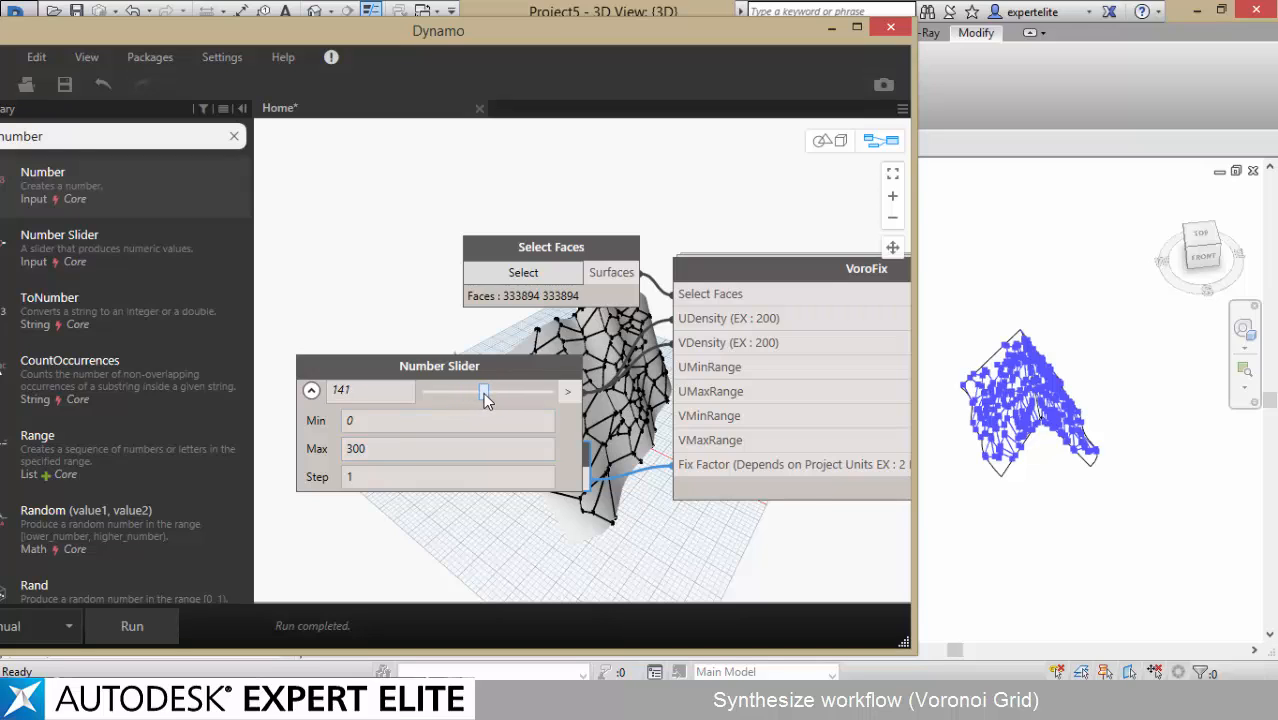
{"action": "left_click", "coordinate": [131, 626]}
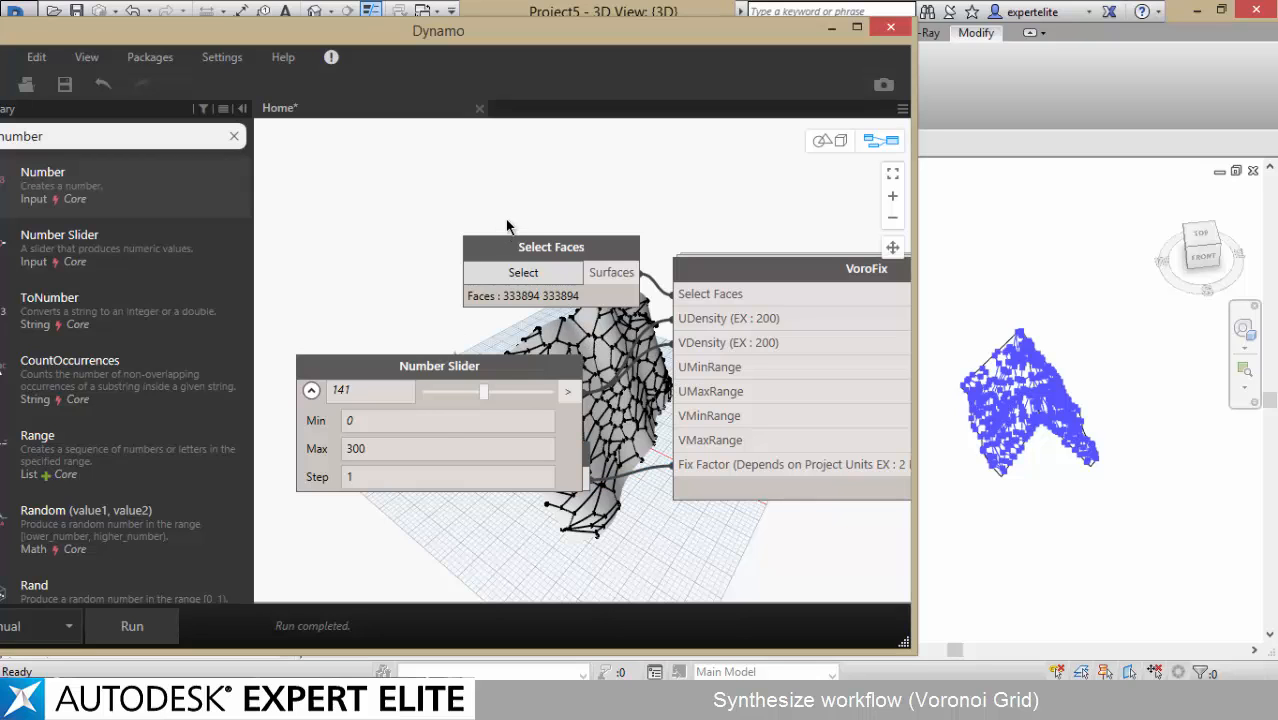
- Examine the Voronoi grid on the mass faces in the 3D background preview and return to the graph
{"action": "key", "text": "ctrl+b"}
{"action": "mouse_move", "coordinate": [491, 317]}
{"action": "right_mouse_down"}
{"action": "mouse_move", "coordinate": [553, 313]}
{"action": "mouse_move", "coordinate": [705, 340]}
{"action": "mouse_move", "coordinate": [690, 325]}
{"action": "mouse_move", "coordinate": [513, 309]}
{"action": "right_mouse_up"}
{"action": "scroll", "coordinate": [520, 311], "scroll_direction": "up", "scroll_amount": 6}
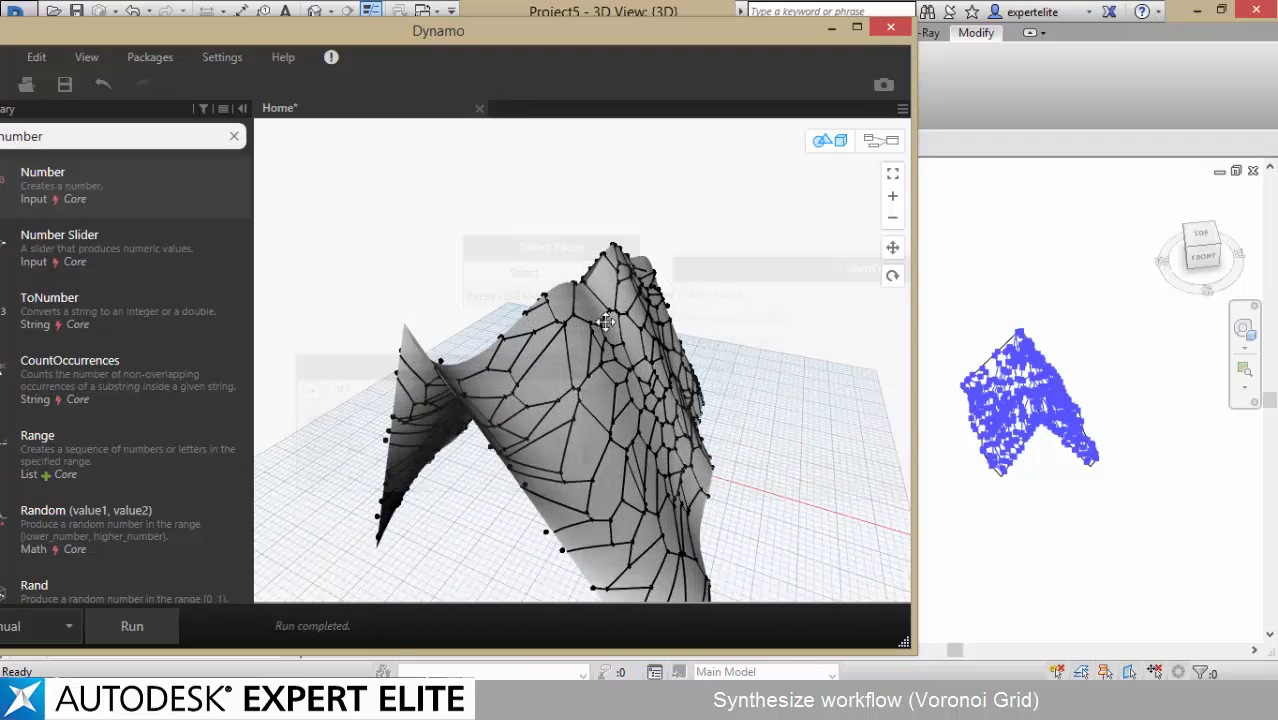
{"action": "key", "text": "ctrl+b"}
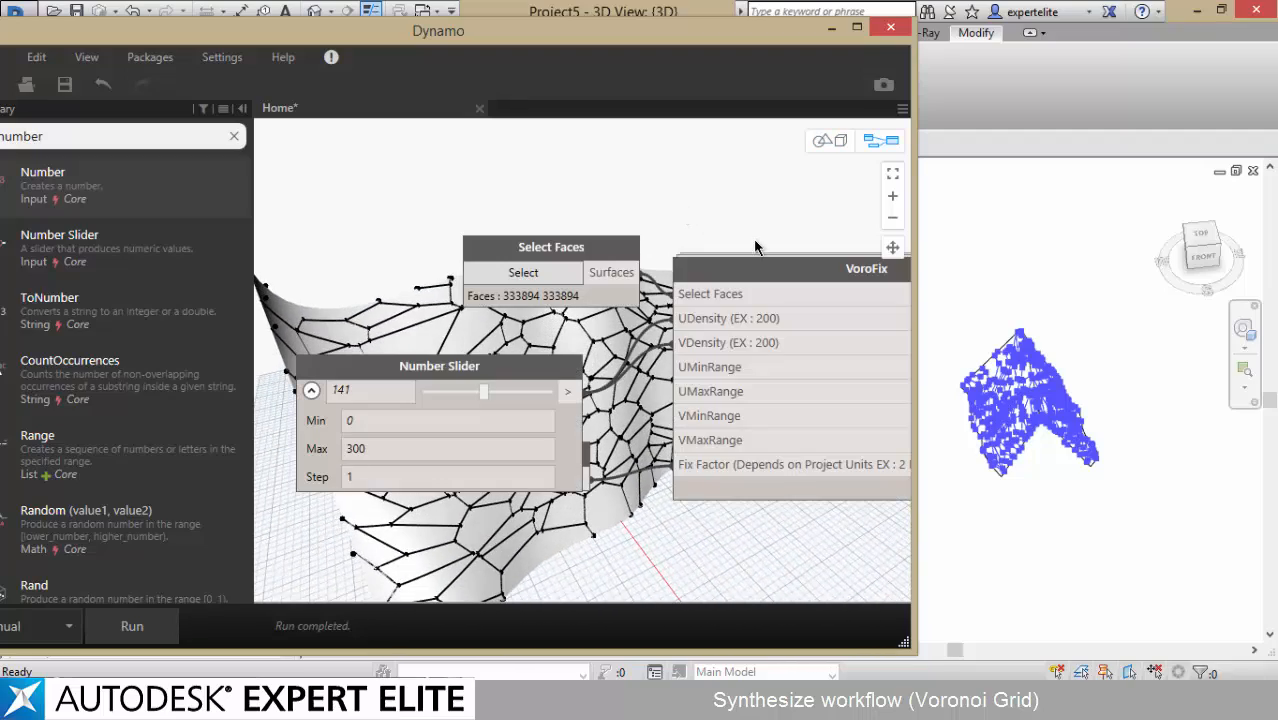
{"action": "middle_click_drag", "start_coordinate": [755, 242], "coordinate": [734, 201]}
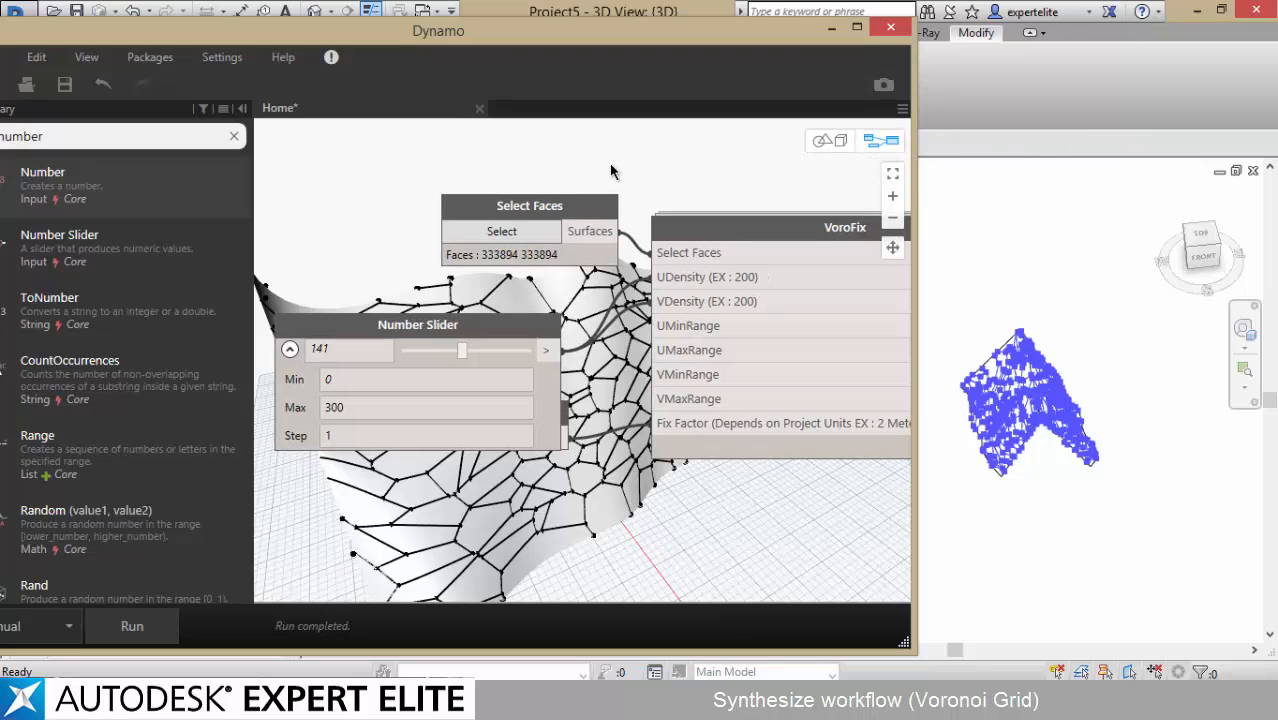
{"action": "middle_click_drag", "start_coordinate": [573, 322], "coordinate": [609, 318]}
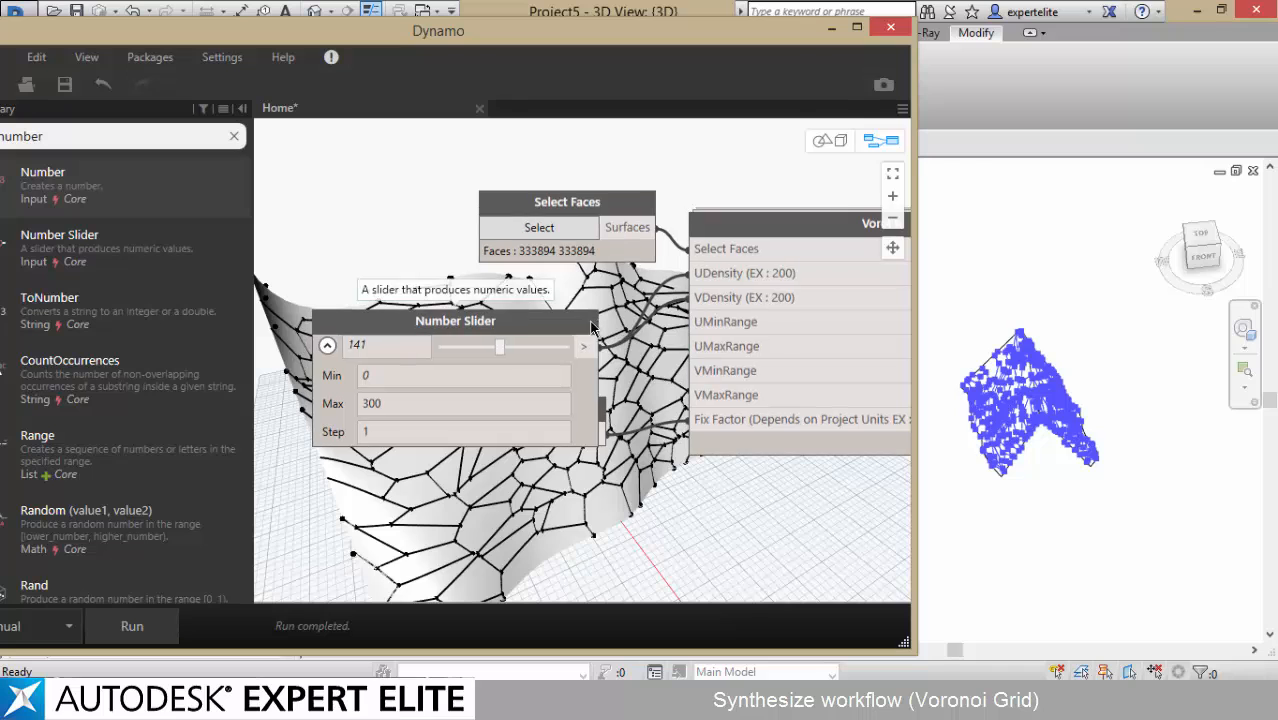
{"action": "scroll", "coordinate": [528, 320], "scroll_direction": "down", "scroll_amount": 1}
{"action": "scroll", "coordinate": [499, 336], "scroll_direction": "up", "scroll_amount": 1}
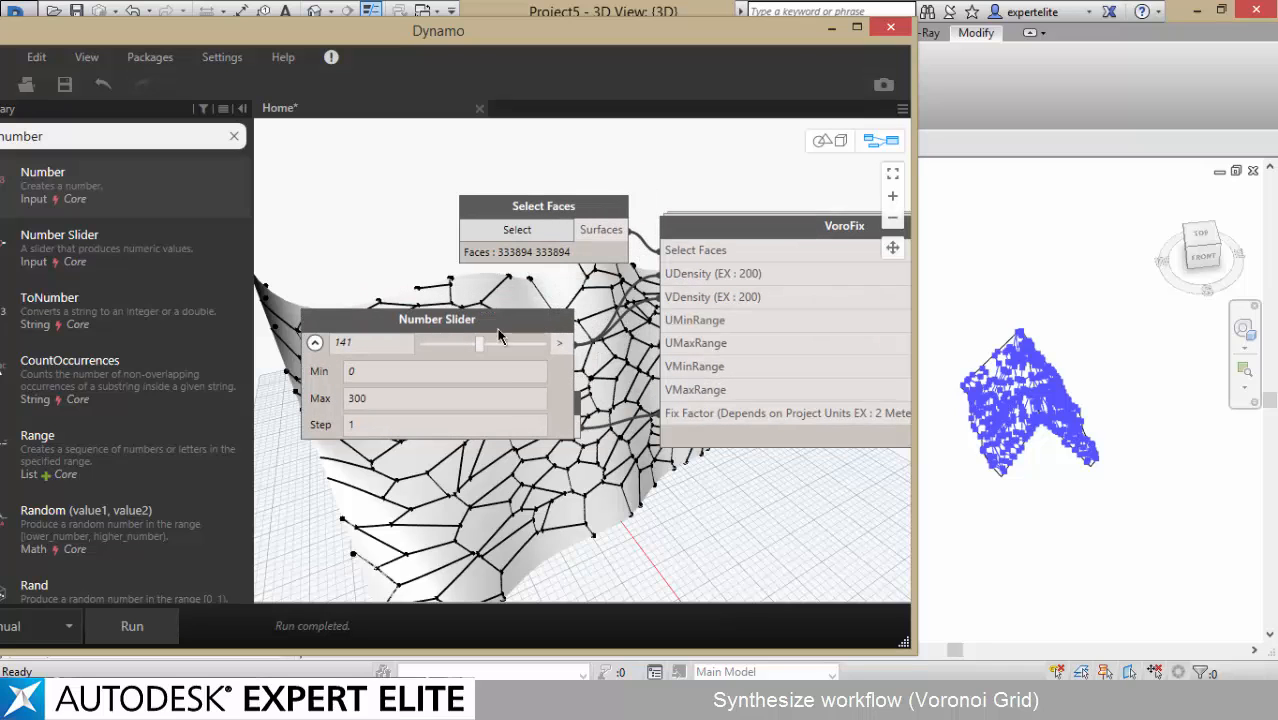
- Collapse the Number Slider's range settings and bring the complete node layout into view
{"action": "left_click", "coordinate": [315, 342]}
{"action": "middle_click_drag", "start_coordinate": [621, 337], "coordinate": [351, 367]}
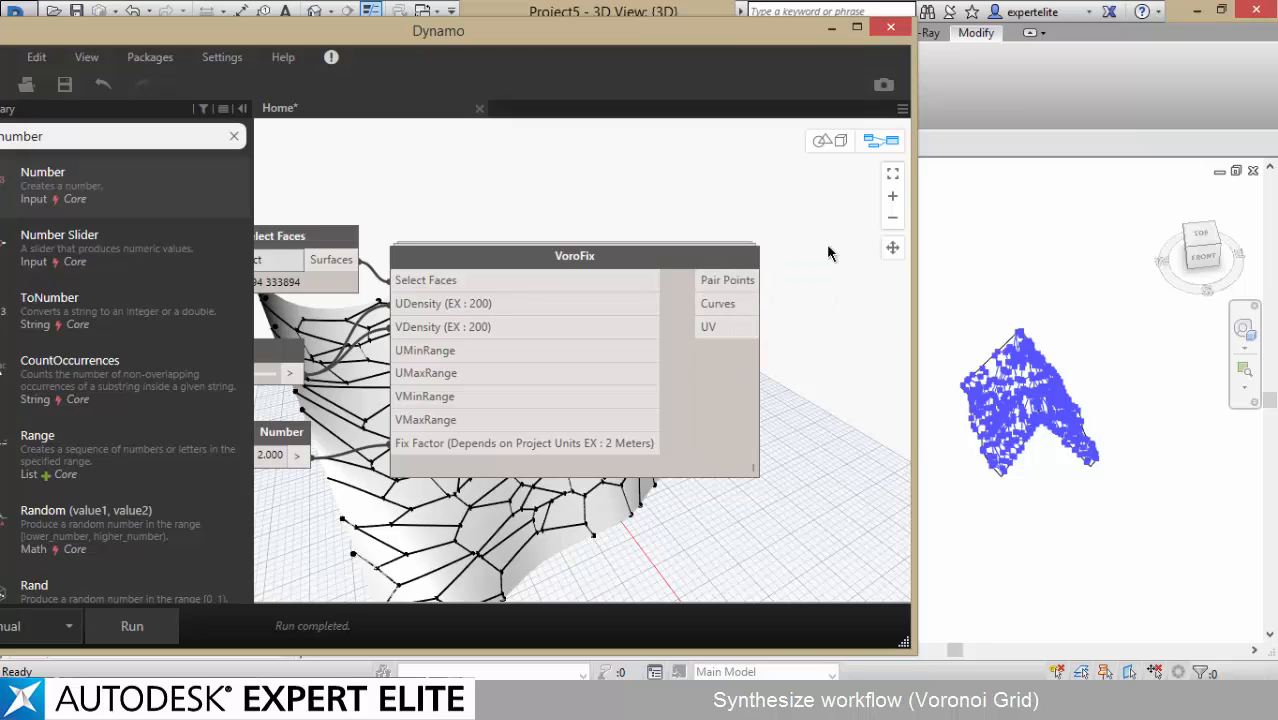
{"action": "middle_click_drag", "start_coordinate": [827, 292], "coordinate": [686, 273]}
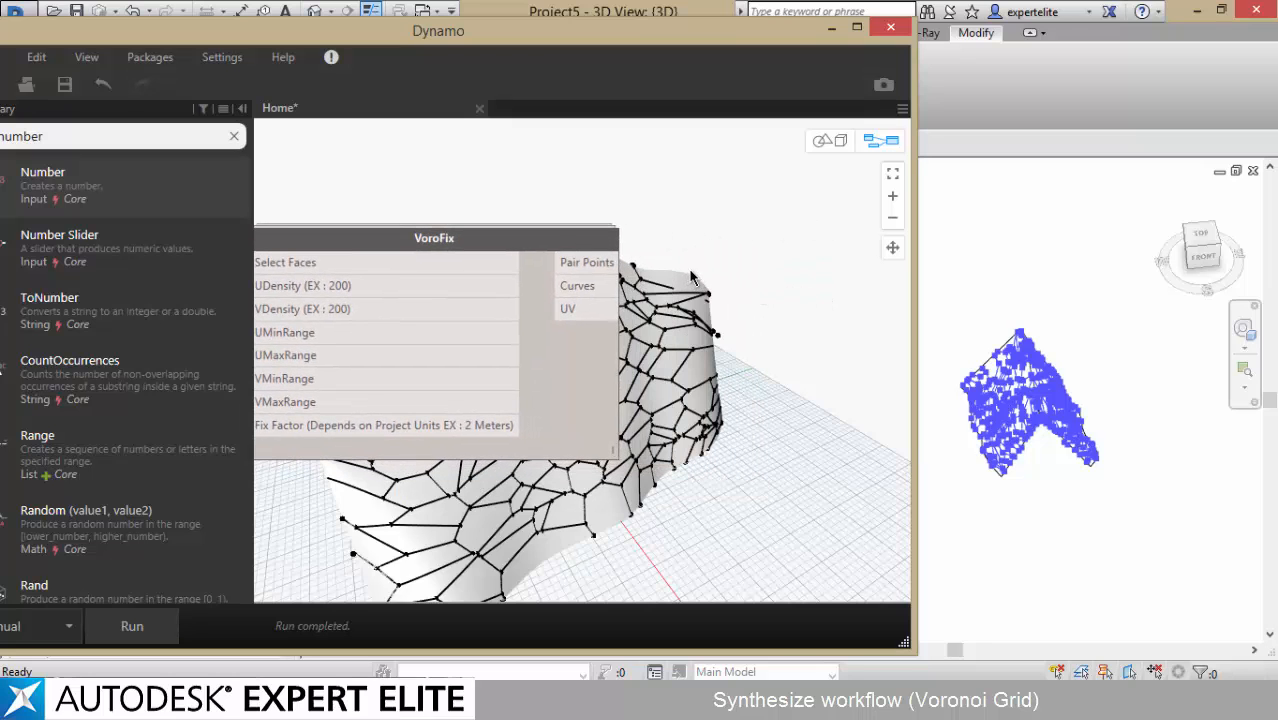
{"action": "scroll", "coordinate": [686, 273], "scroll_direction": "down", "scroll_amount": 1}
{"action": "middle_click_drag", "start_coordinate": [562, 225], "coordinate": [791, 214]}
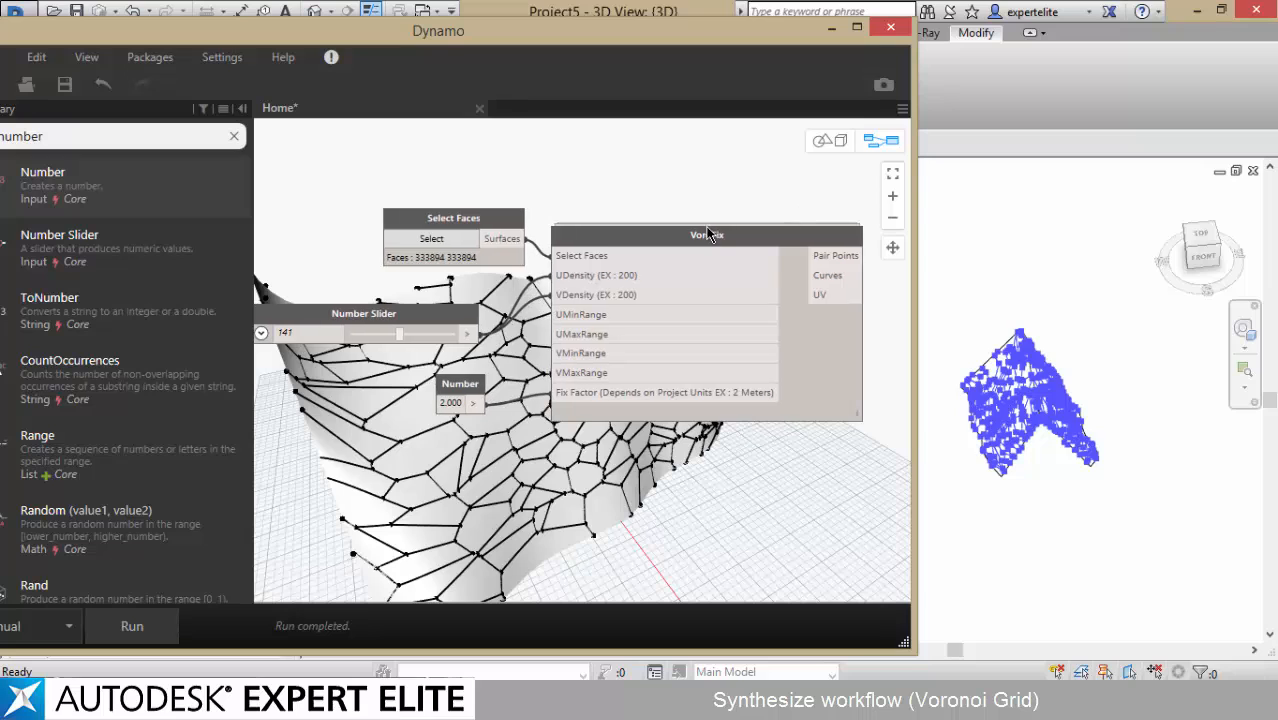
{"action": "scroll", "coordinate": [625, 216], "scroll_direction": "down", "scroll_amount": 2}
{"action": "middle_click_drag", "start_coordinate": [622, 214], "coordinate": [695, 218]}
{"action": "scroll", "coordinate": [695, 218], "scroll_direction": "up", "scroll_amount": 2}
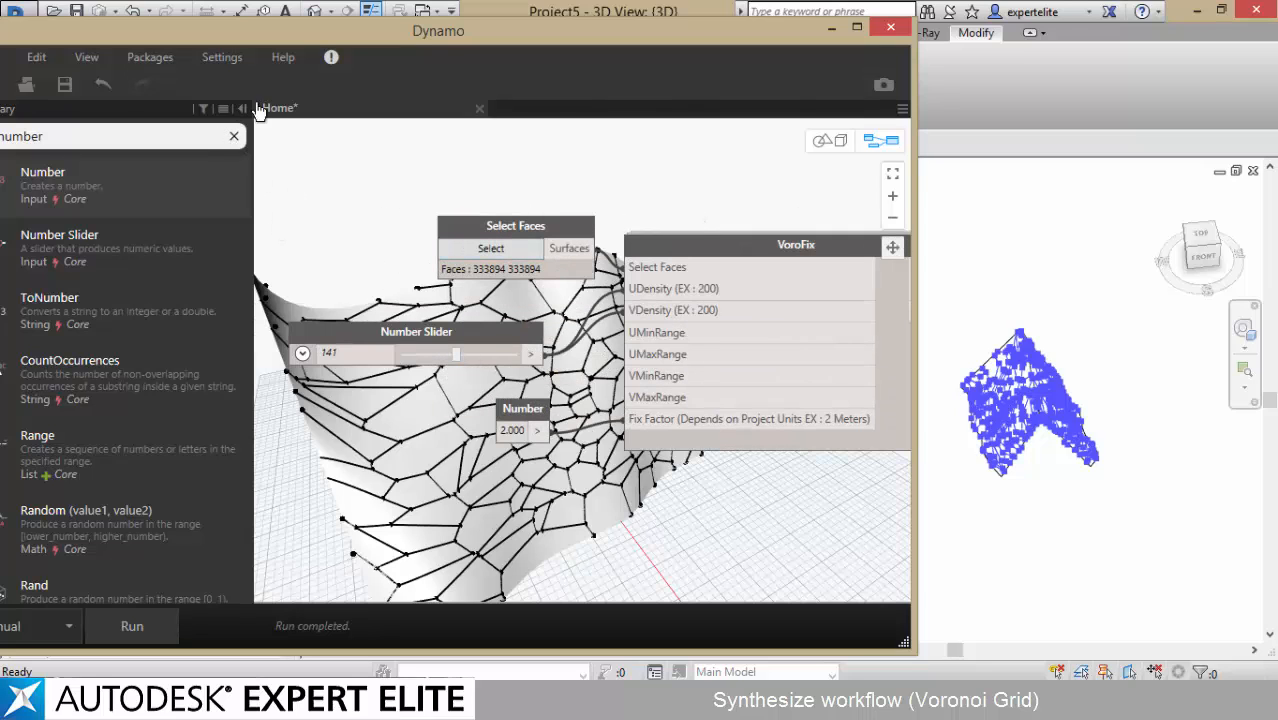
- Search the node library for circle, add a Circle.ByPlaneRadius node and place it beyond the VoroFix outputs
{"action": "left_click", "coordinate": [234, 136]}
{"action": "mouse_move", "coordinate": [324, 36]}
{"action": "left_mouse_down"}
{"action": "mouse_move", "coordinate": [355, 35]}
{"action": "mouse_move", "coordinate": [321, 32]}
{"action": "left_mouse_up"}
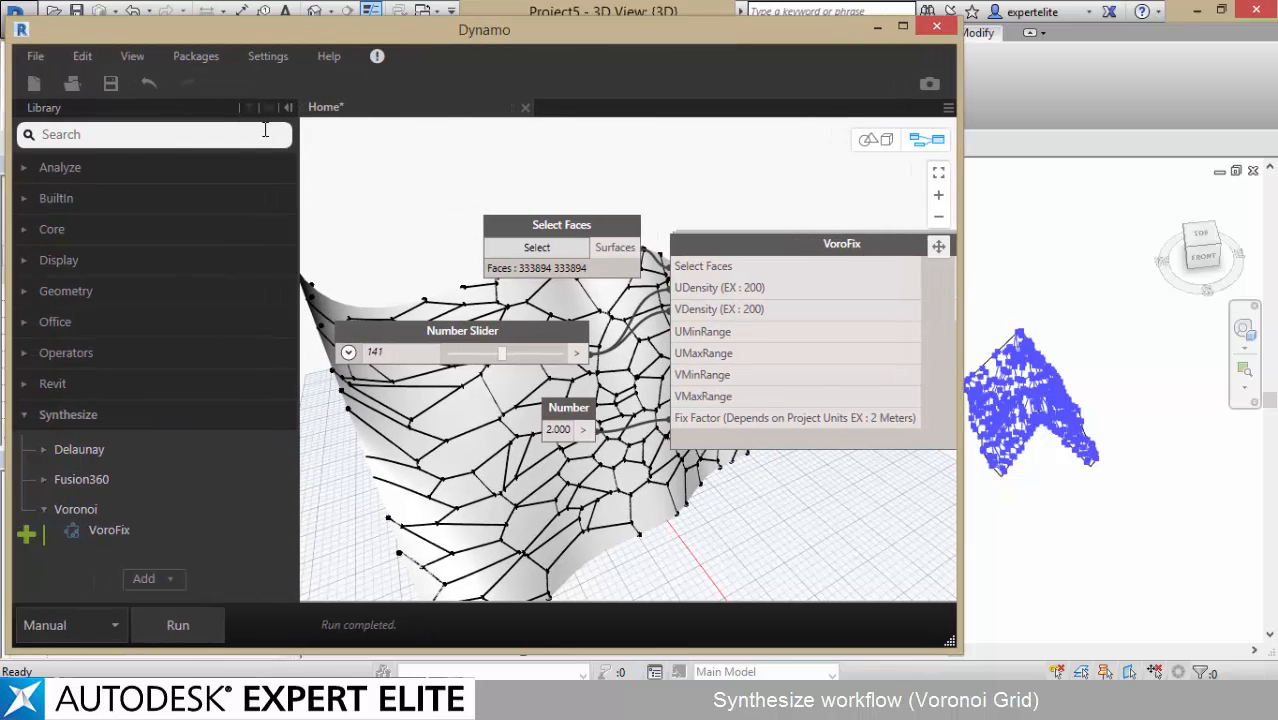
{"action": "type", "text": "circle"}
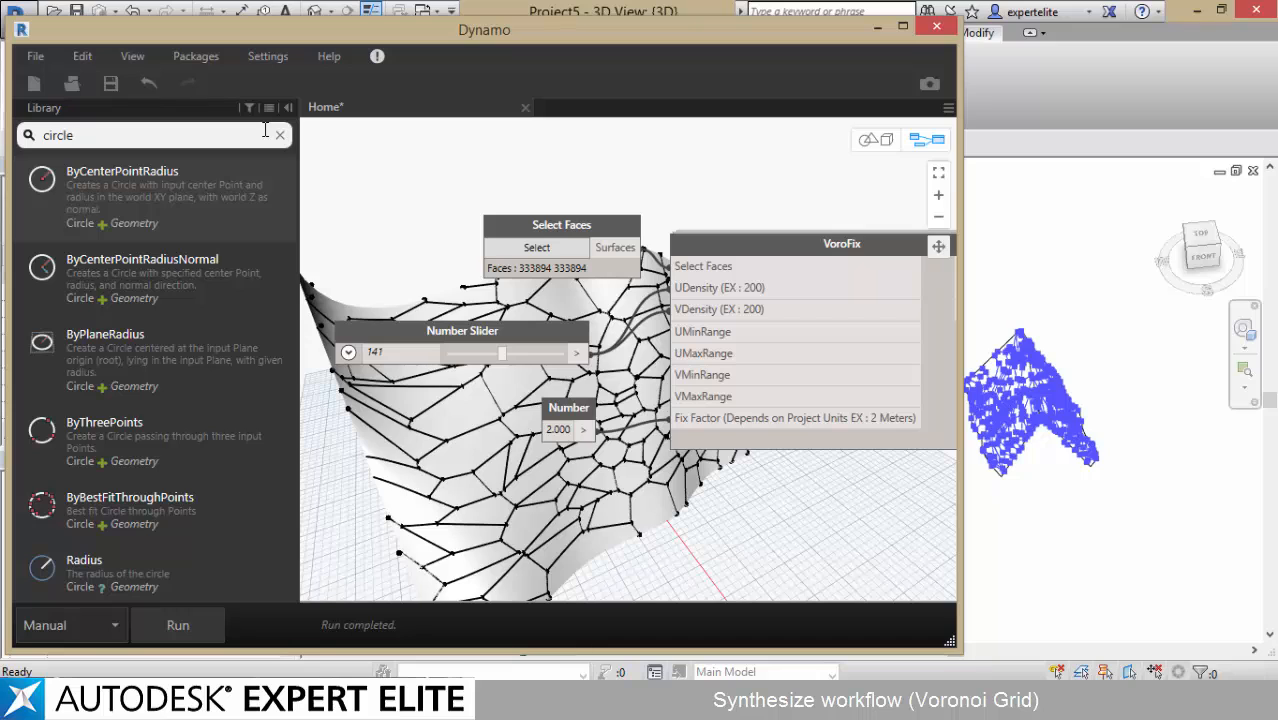
{"action": "left_click", "coordinate": [160, 377]}
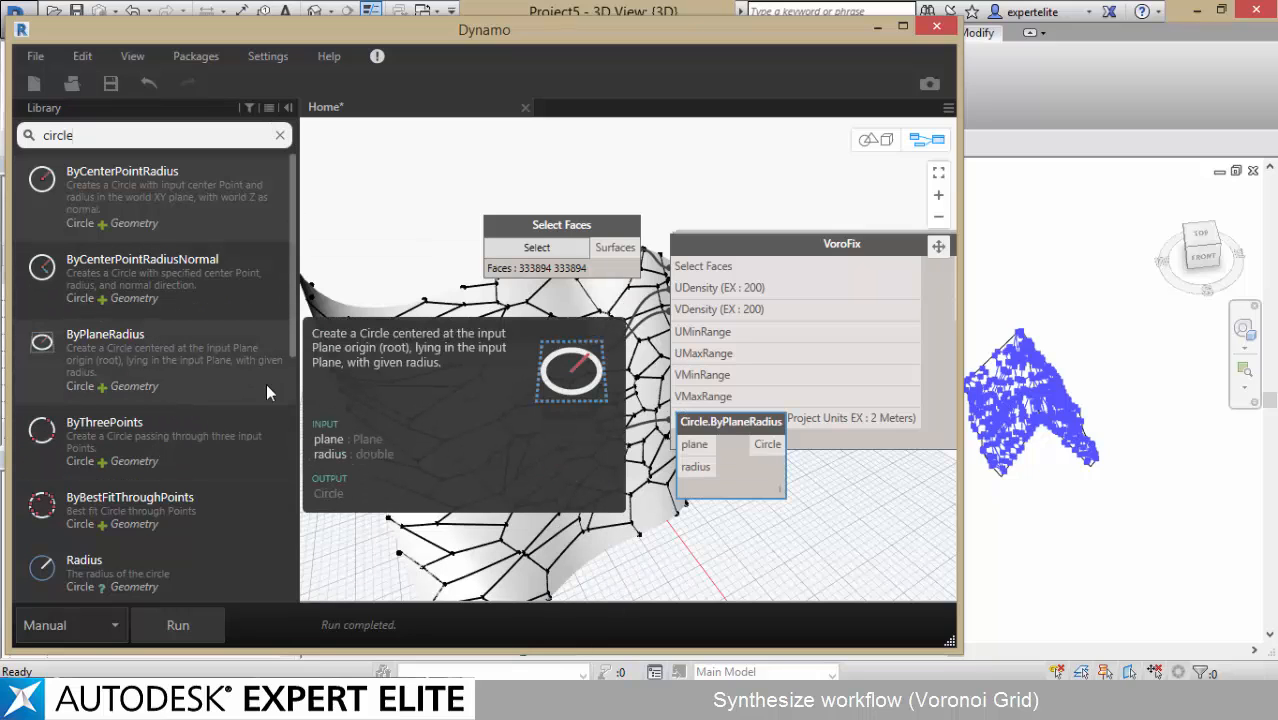
{"action": "middle_click_drag", "start_coordinate": [599, 416], "coordinate": [424, 394]}
{"action": "scroll", "coordinate": [504, 402], "scroll_direction": "down", "scroll_amount": 1}
{"action": "left_click_drag", "start_coordinate": [510, 402], "coordinate": [874, 305]}
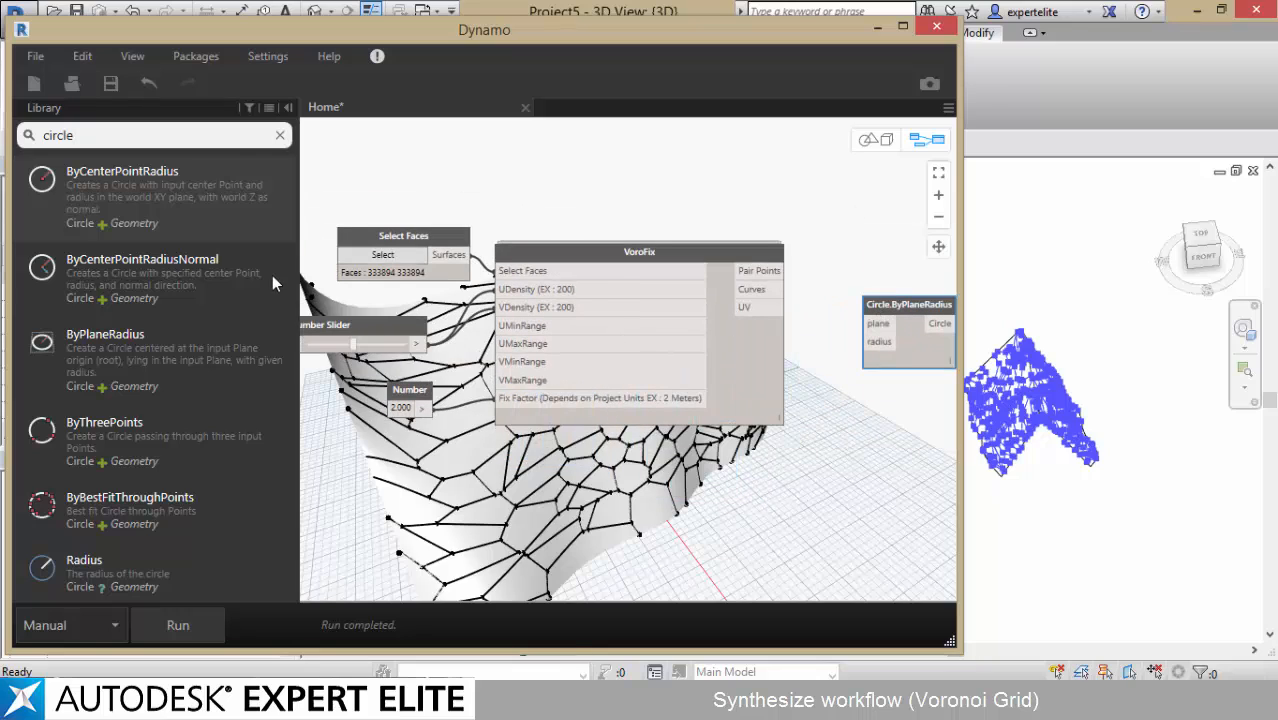
- Search the node library for plane at curve, add a Curve.PlaneAtParameter node and place it near Circle.ByPlaneRadius
{"action": "left_click", "coordinate": [280, 135]}
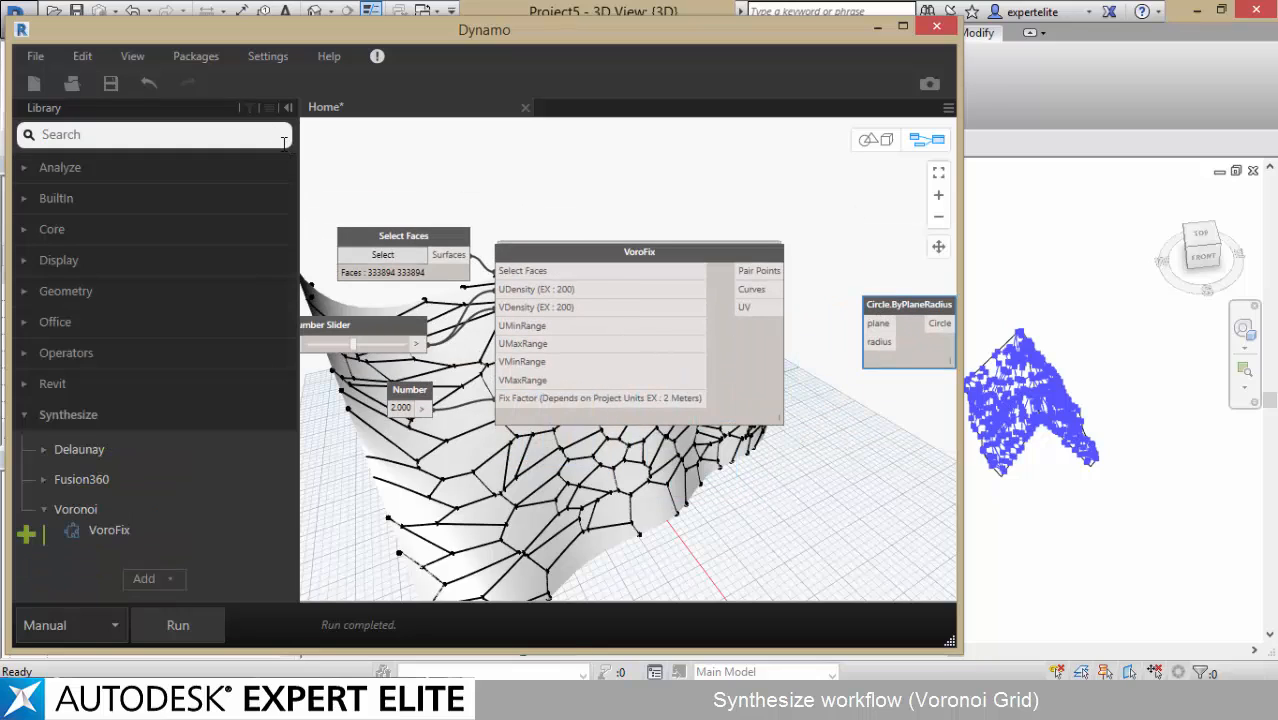
{"action": "type", "text": "plane"}
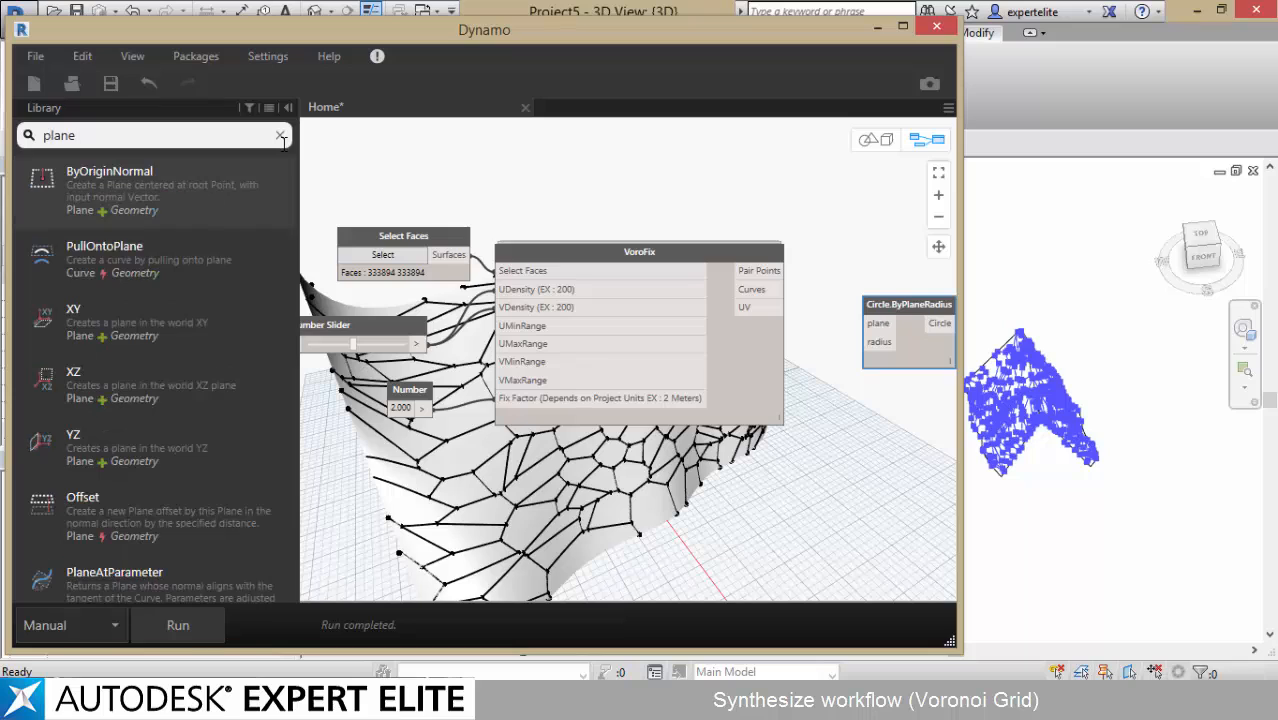
{"action": "type", "text": "  by po"}
{"action": "key", "text": "BackSpace"}
{"action": "key", "text": "BackSpace"}
{"action": "type", "text": "at c"}
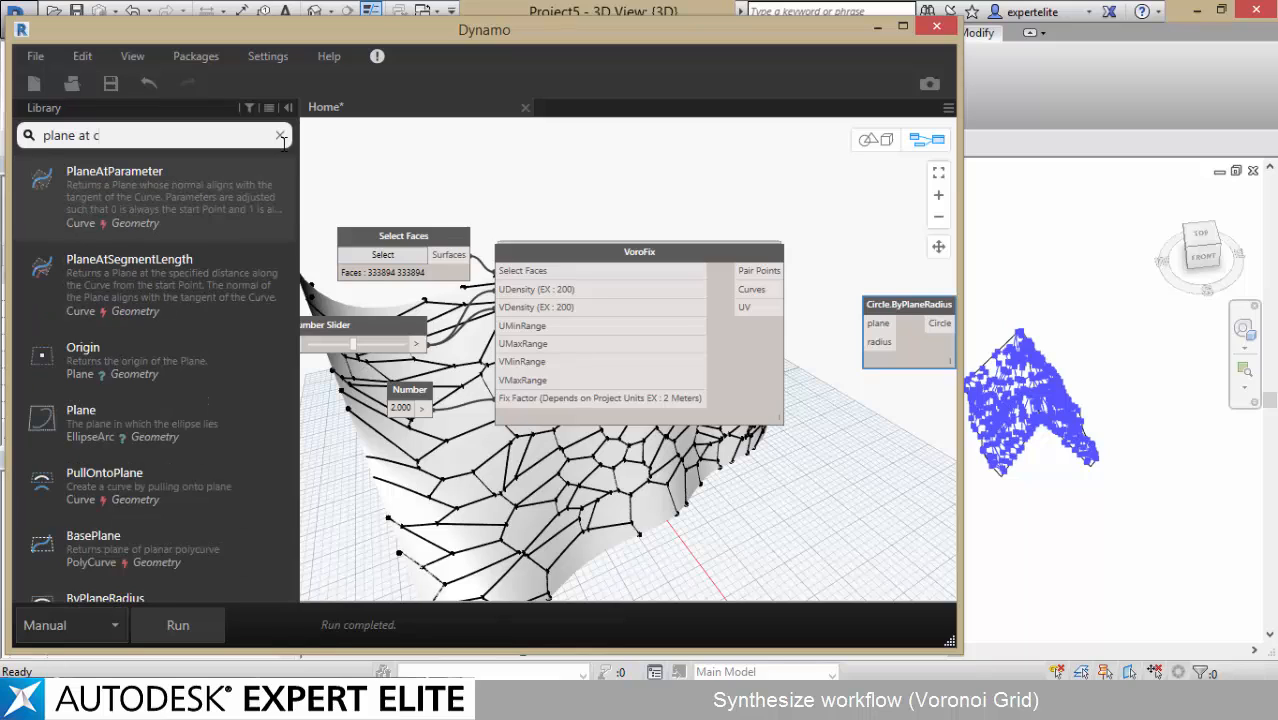
{"action": "type", "text": "urve"}
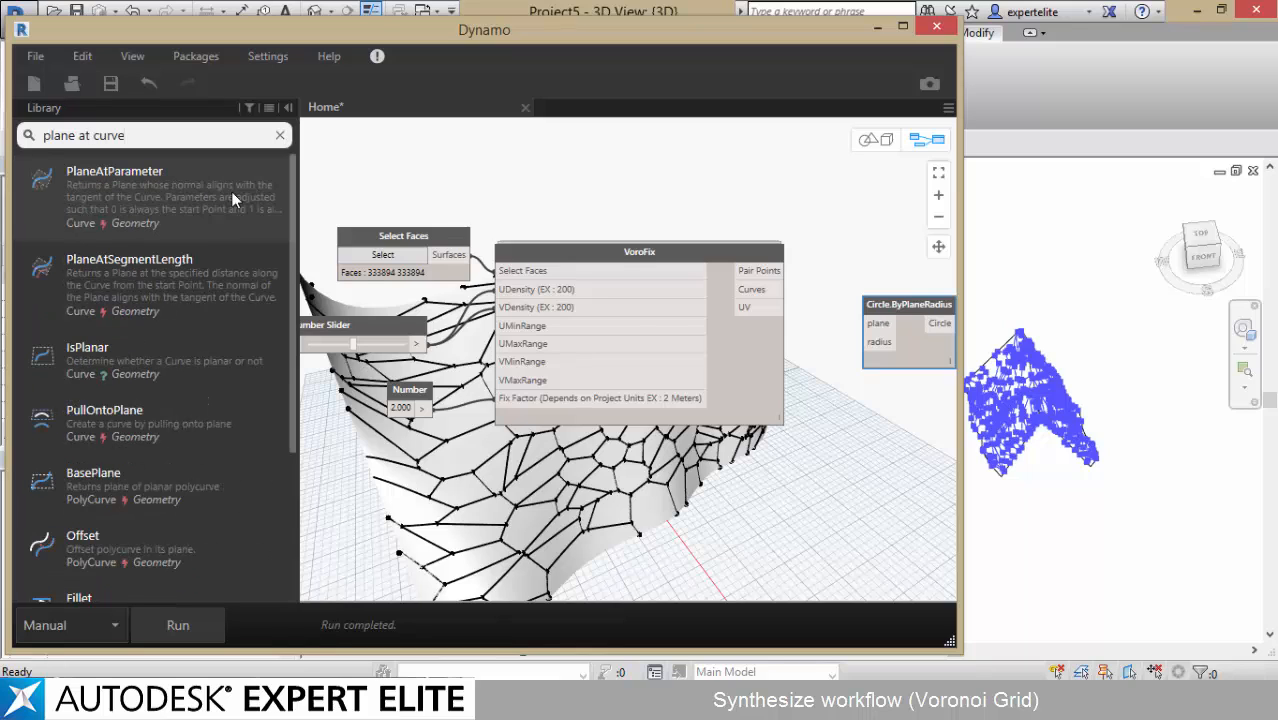
{"action": "left_click", "coordinate": [146, 208]}
{"action": "middle_click_drag", "start_coordinate": [726, 437], "coordinate": [620, 455]}
{"action": "left_click_drag", "start_coordinate": [545, 360], "coordinate": [871, 271]}
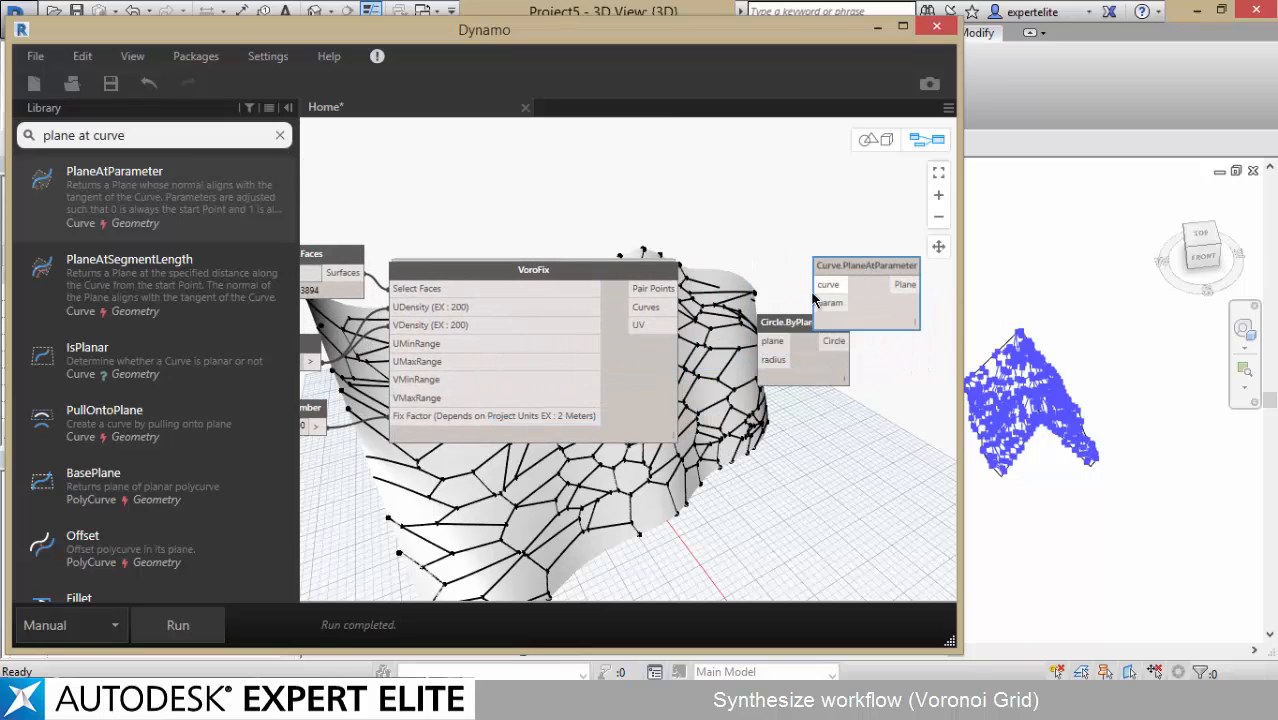
- Connect VoroFix's Curves output to Curve.PlaneAtParameter's curve input, and its Plane output to Circle.ByPlaneRadius's plane input
{"action": "left_click_drag", "start_coordinate": [783, 332], "coordinate": [821, 442]}
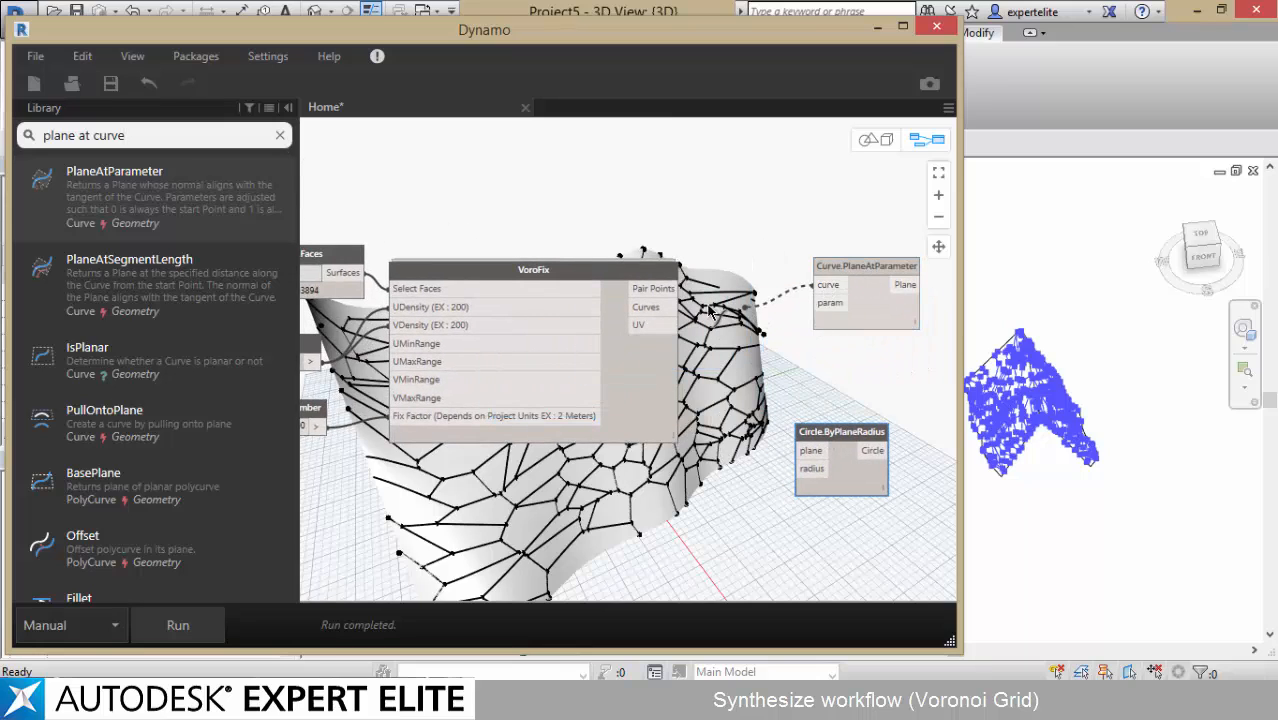
{"action": "left_click", "coordinate": [676, 307]}
{"action": "left_click", "coordinate": [845, 282]}
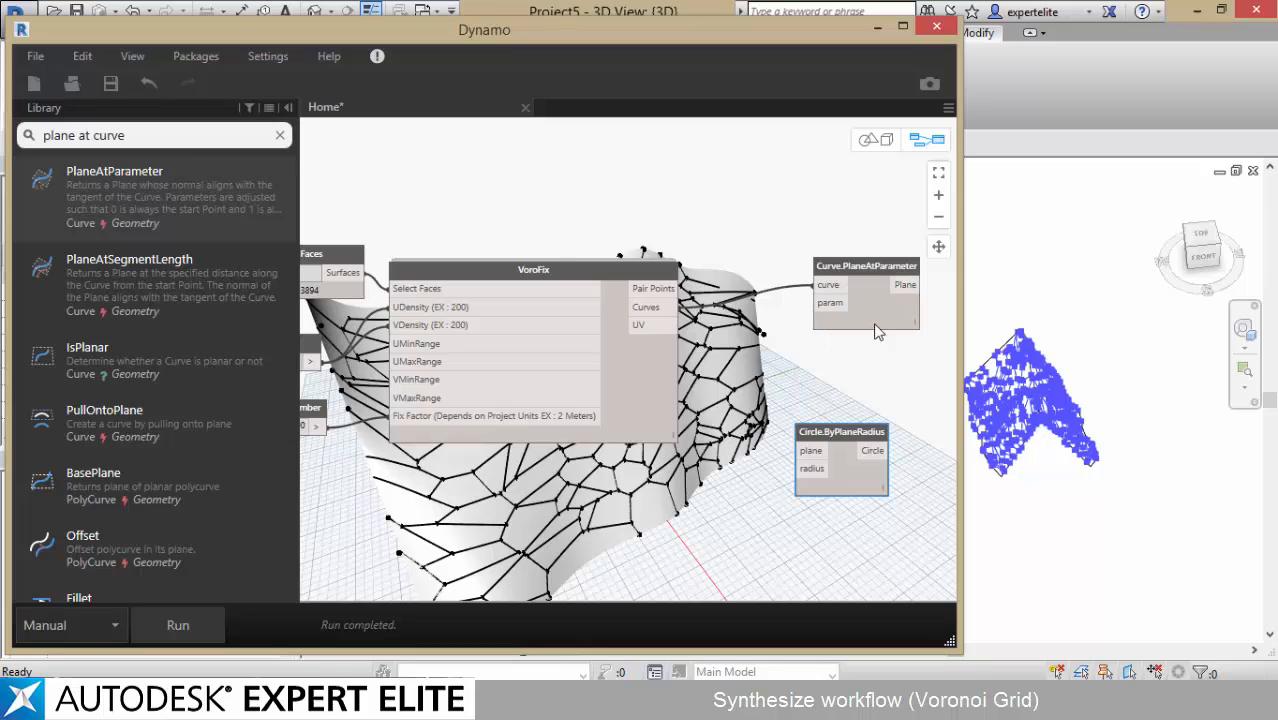
{"action": "middle_click_drag", "start_coordinate": [880, 274], "coordinate": [689, 277]}
{"action": "left_click_drag", "start_coordinate": [695, 276], "coordinate": [594, 216]}
{"action": "left_click", "coordinate": [625, 227]}
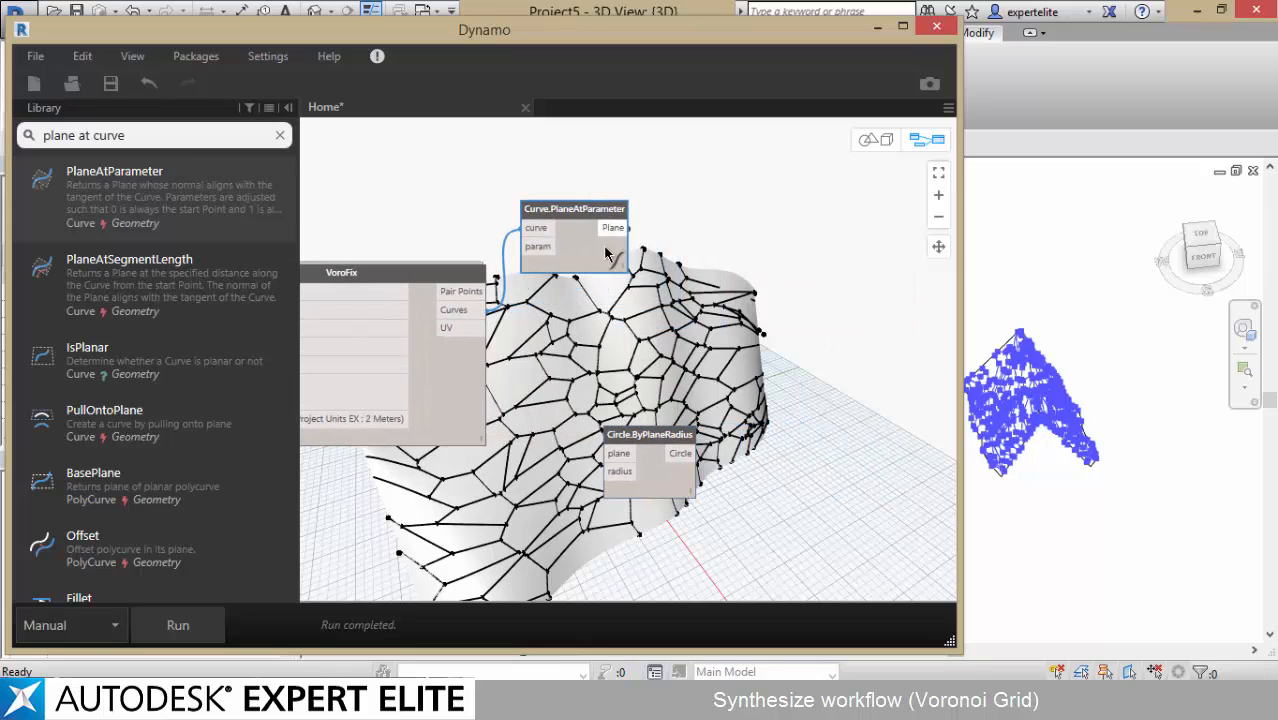
{"action": "left_click", "coordinate": [612, 453]}
{"action": "left_click_drag", "start_coordinate": [635, 439], "coordinate": [782, 262]}
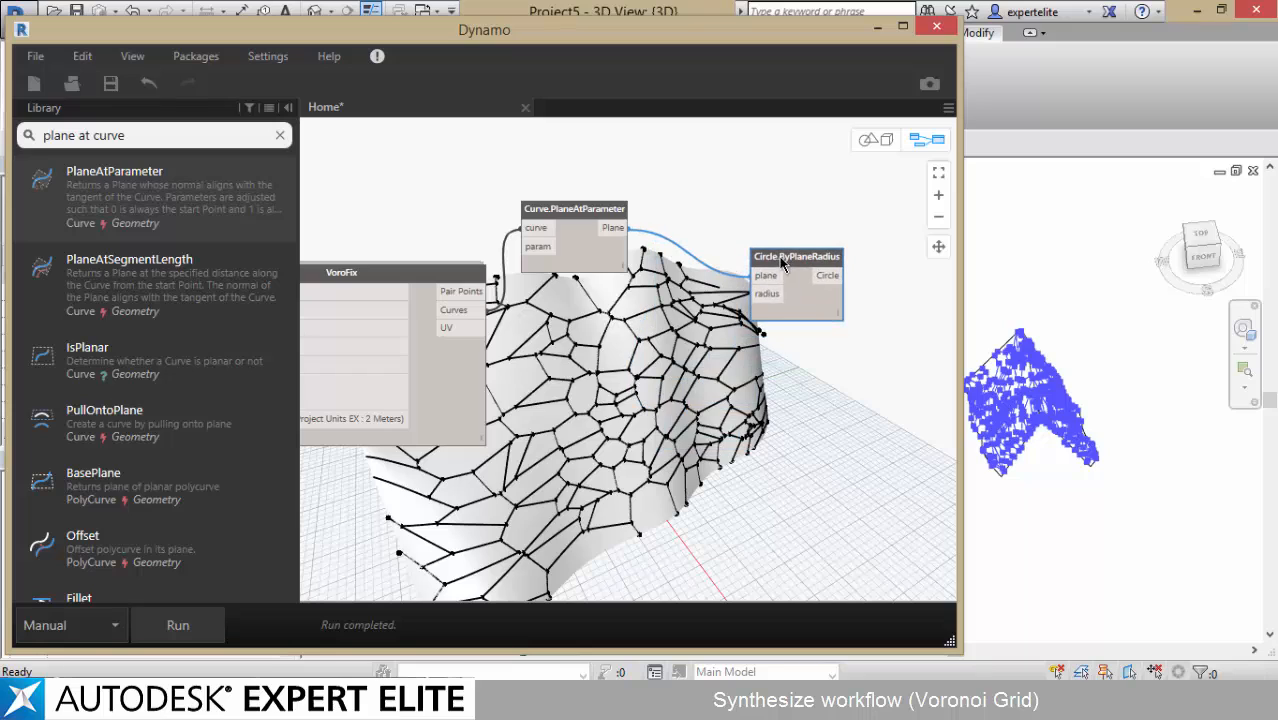
- Add a Code Block with the value 0.5, connect it to Circle.ByPlaneRadius's radius input and run the graph
{"action": "double_click", "coordinate": [684, 390]}
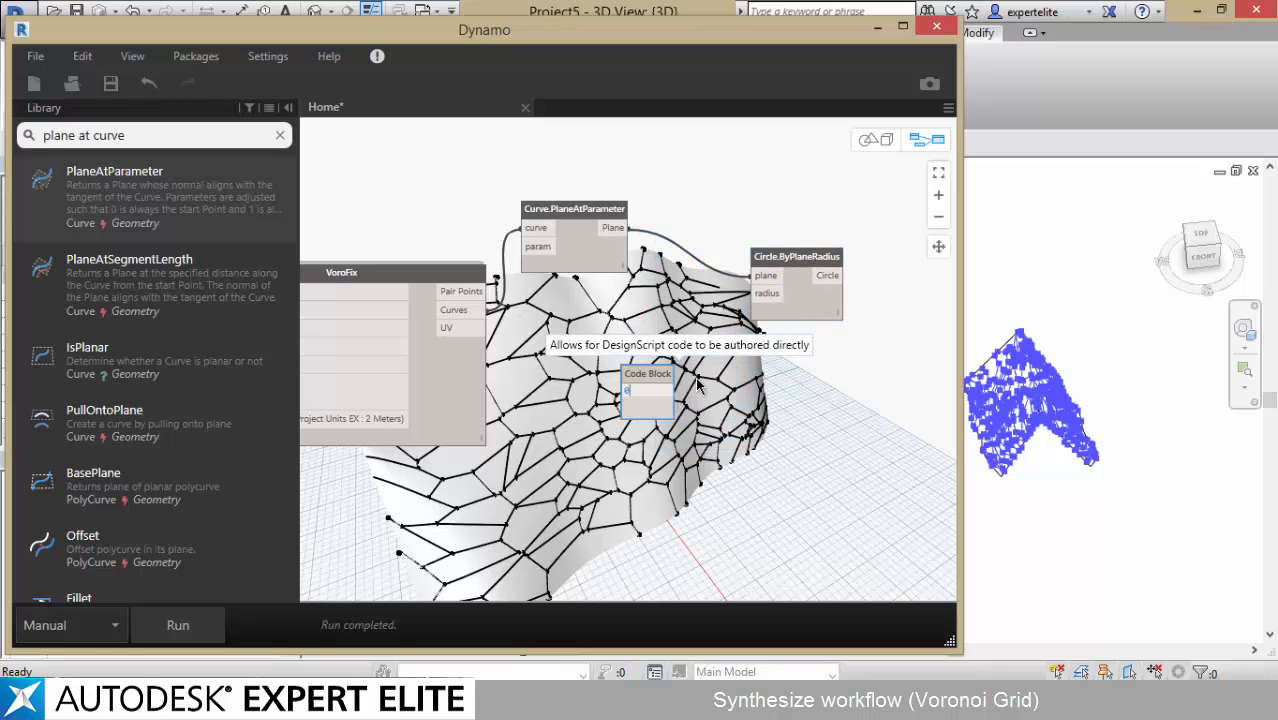
{"action": "type", "text": "0.5"}
{"action": "left_click", "coordinate": [676, 390]}
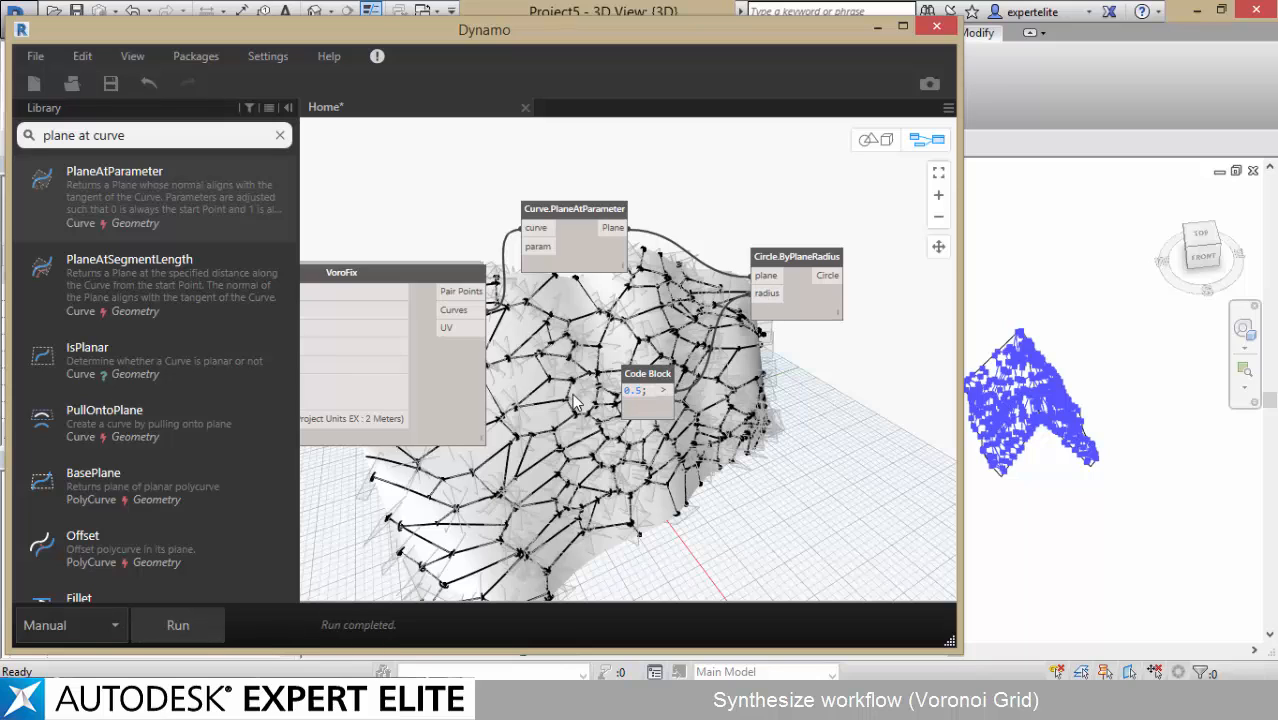
- Check the circles in the 3D preview, set the radius Code Block to 0.2 and run the graph again
{"action": "key", "text": "ctrl+b"}
{"action": "scroll", "coordinate": [518, 388], "scroll_direction": "up", "scroll_amount": 5}
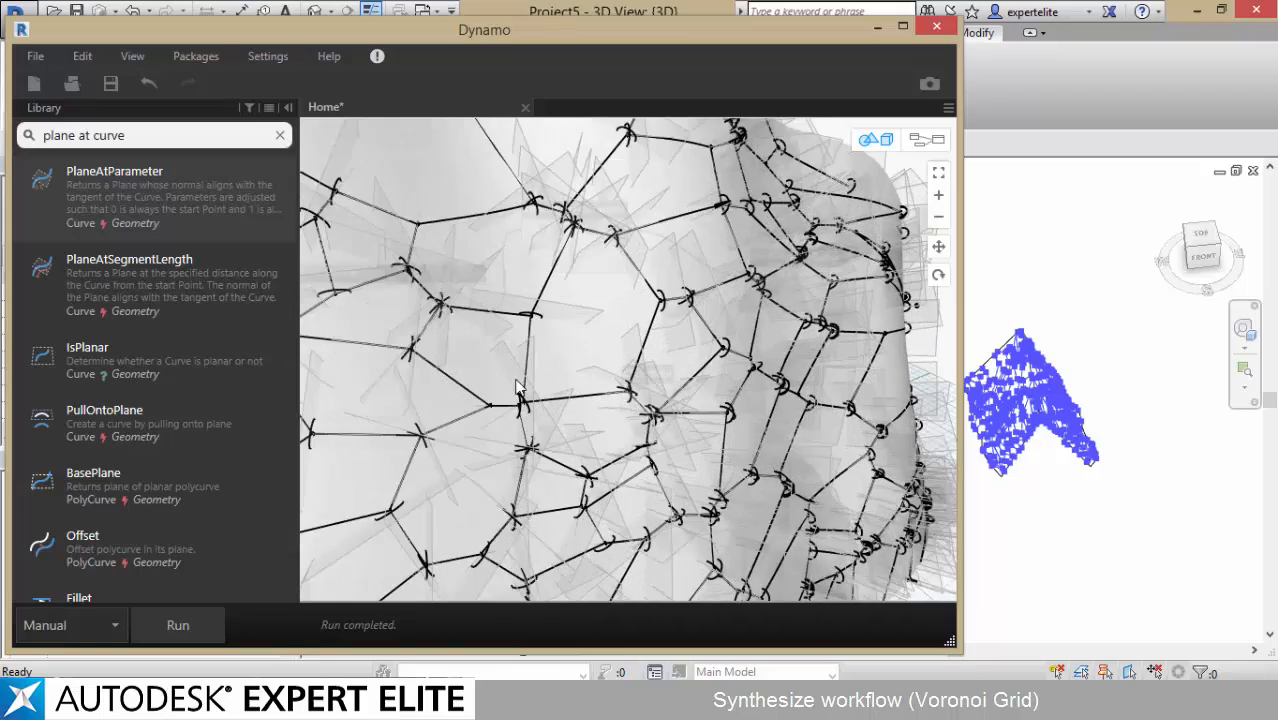
{"action": "scroll", "coordinate": [685, 469], "scroll_direction": "up", "scroll_amount": 3}
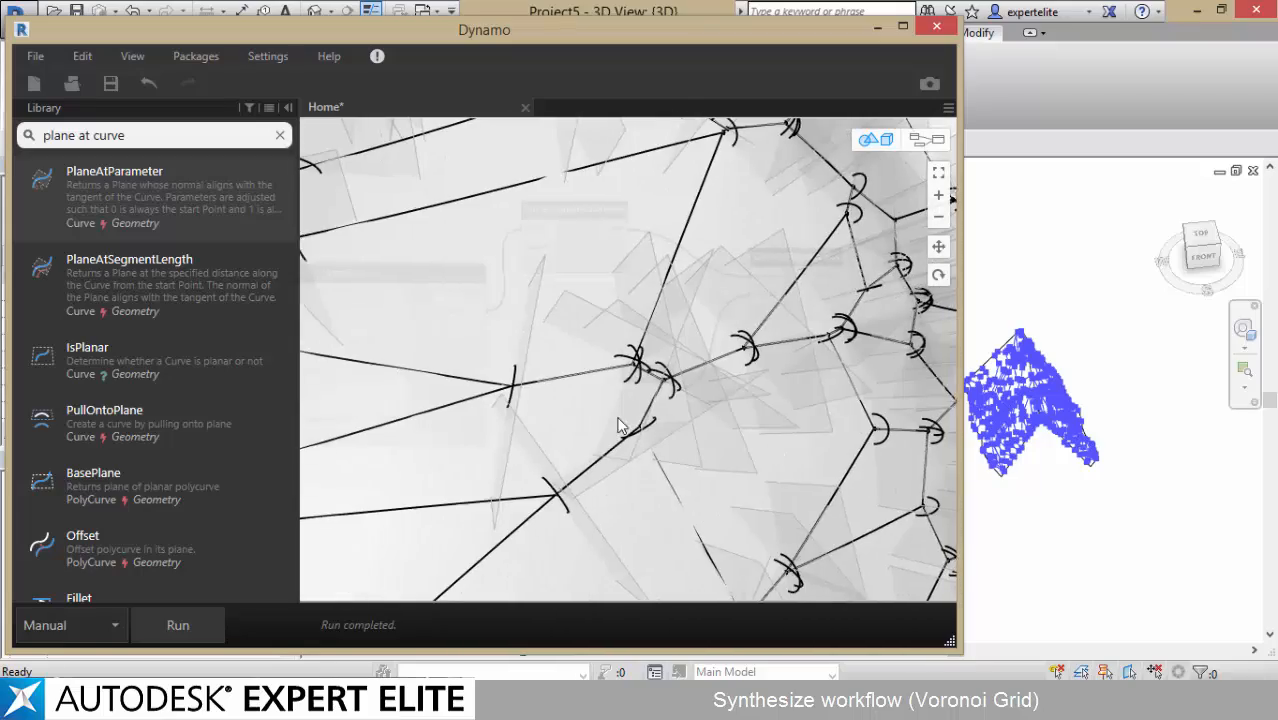
{"action": "right_click_drag", "start_coordinate": [685, 469], "coordinate": [713, 297]}
{"action": "scroll", "coordinate": [713, 297], "scroll_direction": "down", "scroll_amount": 5}
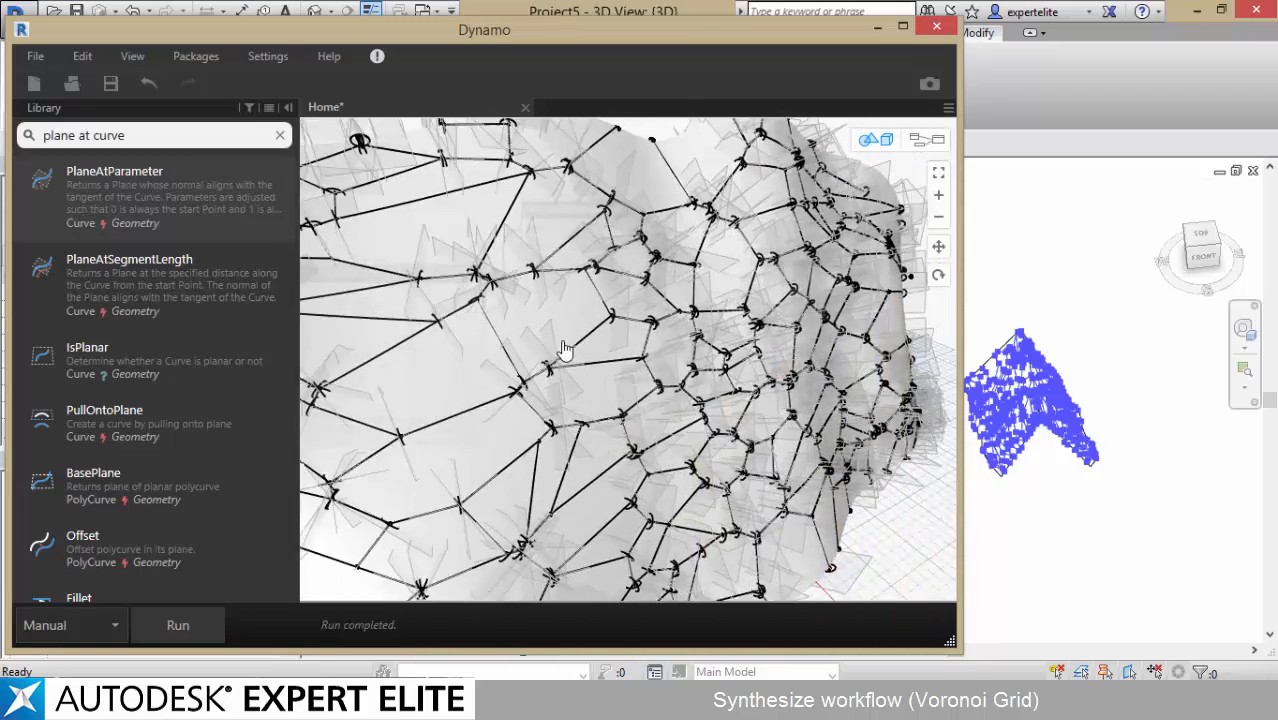
{"action": "key", "text": "ctrl+b"}
{"action": "scroll", "coordinate": [621, 393], "scroll_direction": "up", "scroll_amount": 3}
{"action": "left_click_drag", "start_coordinate": [659, 390], "coordinate": [669, 390]}
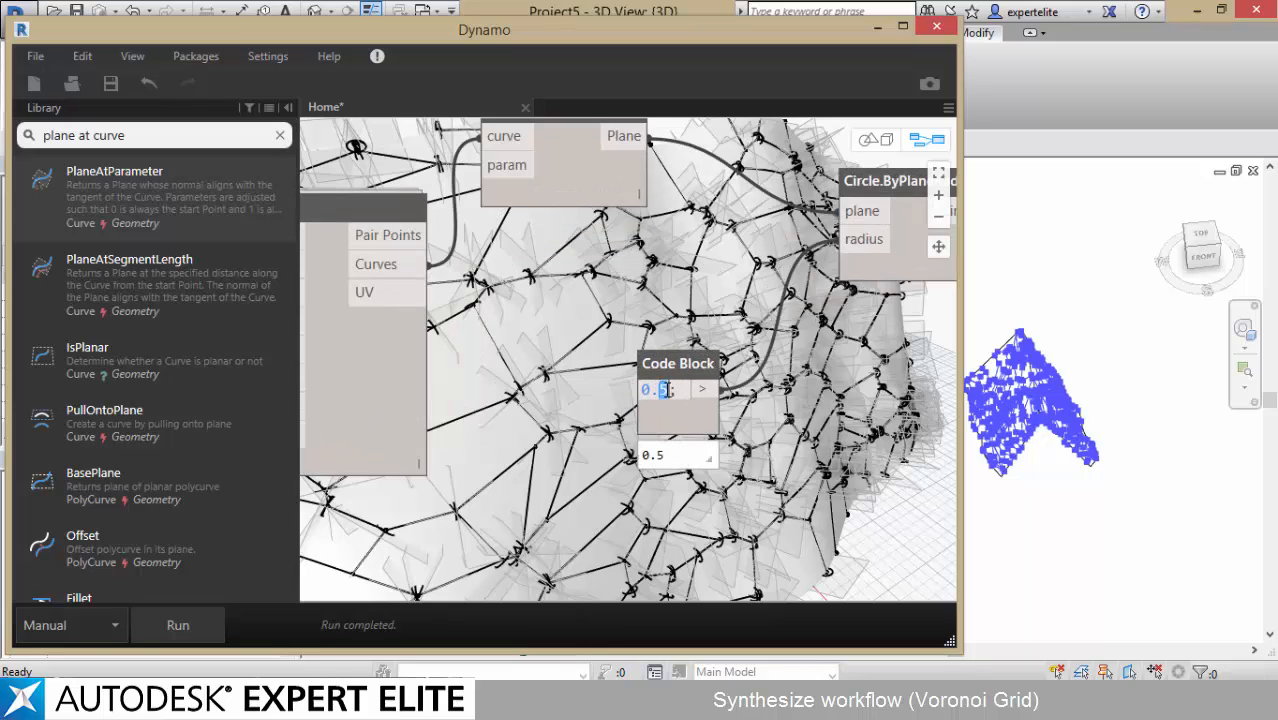
{"action": "type", "text": "2"}
{"action": "left_click", "coordinate": [701, 322]}
{"action": "left_click", "coordinate": [156, 622]}
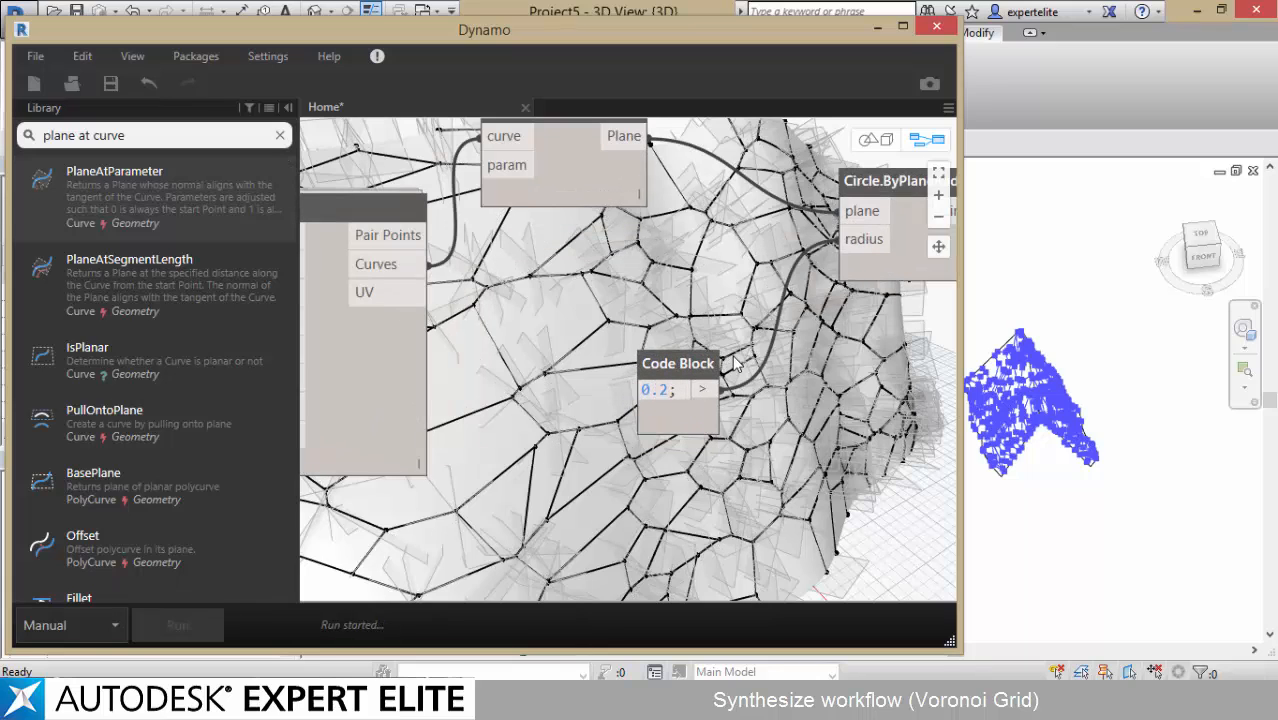
- Search the node library for sweep solid, add a Solid.BySweep node and place it beyond Circle.ByPlaneRadius
{"action": "middle_click_drag", "start_coordinate": [752, 328], "coordinate": [519, 388]}
{"action": "left_click", "coordinate": [280, 135]}
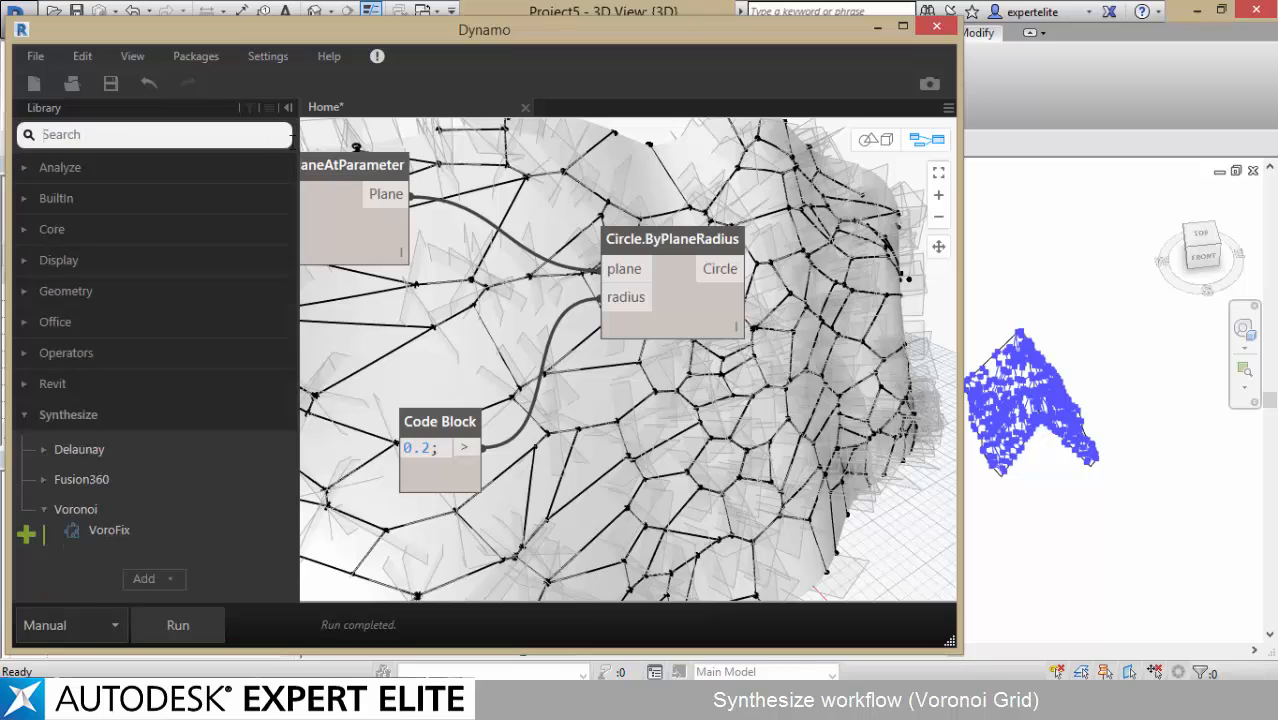
{"action": "type", "text": "sweep"}
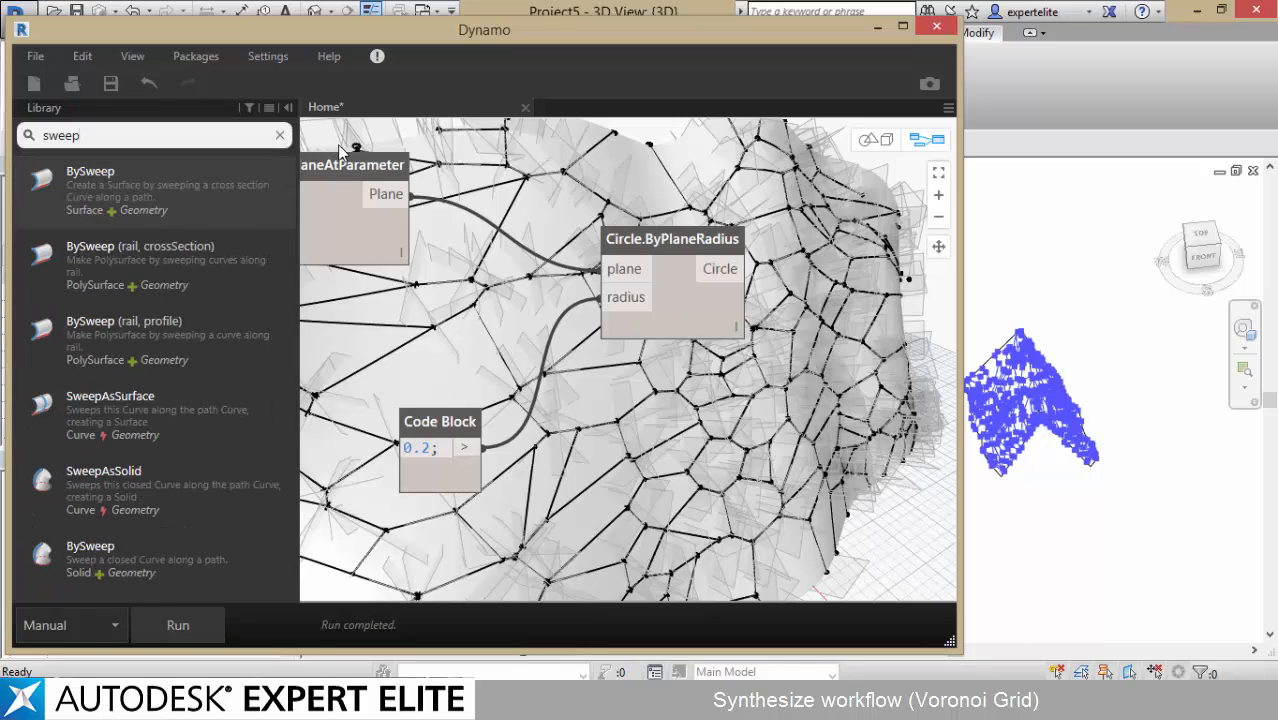
{"action": "type", "text": " solid"}
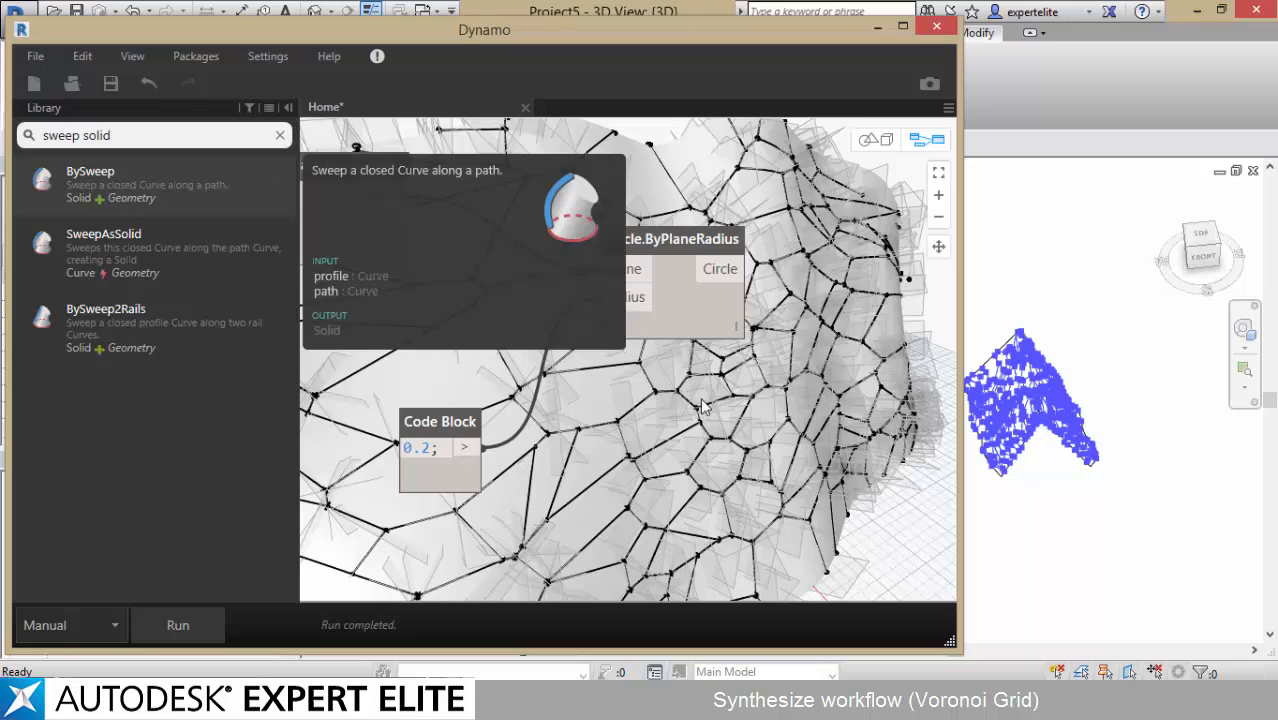
{"action": "left_click", "coordinate": [232, 185]}
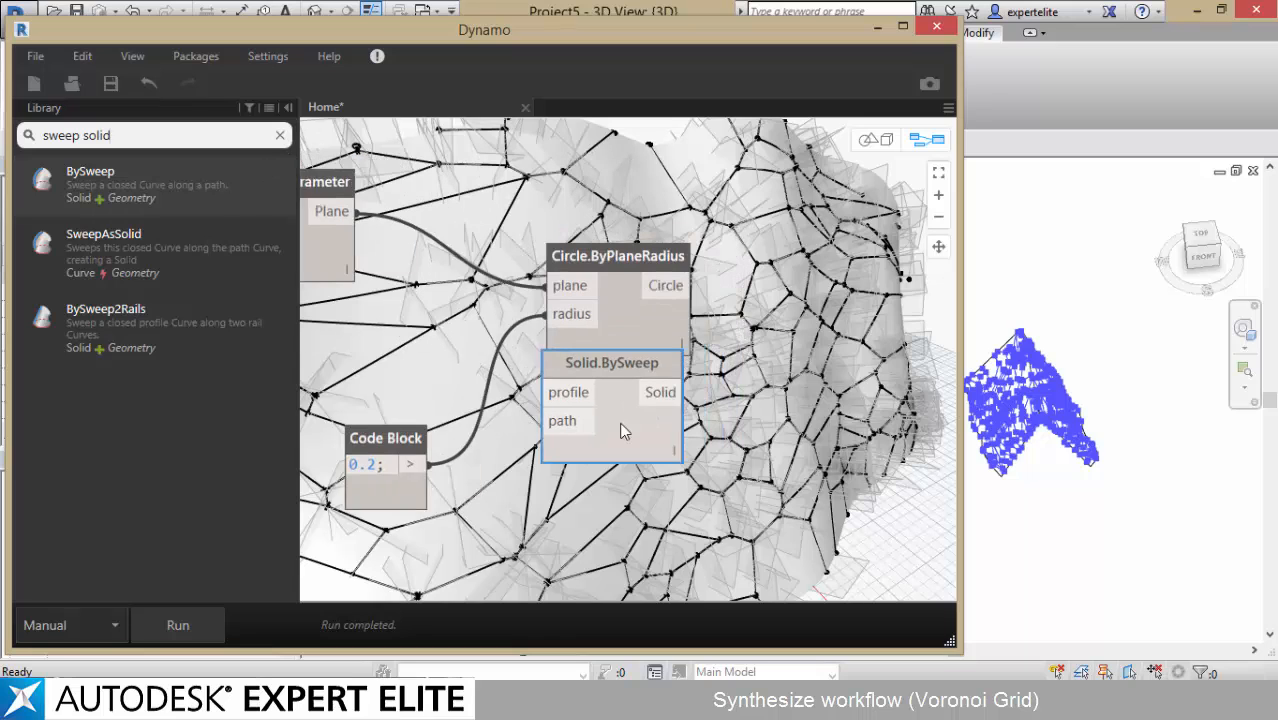
{"action": "left_click_drag", "start_coordinate": [603, 381], "coordinate": [880, 268]}
- Connect the Circle output to Solid.BySweep's profile input and VoroFix's Curves to its path input, and run the graph to preview the sweep
{"action": "scroll", "coordinate": [843, 300], "scroll_direction": "down", "scroll_amount": 3}
{"action": "scroll", "coordinate": [843, 300], "scroll_direction": "down", "scroll_amount": 2}
{"action": "left_click", "coordinate": [743, 295]}
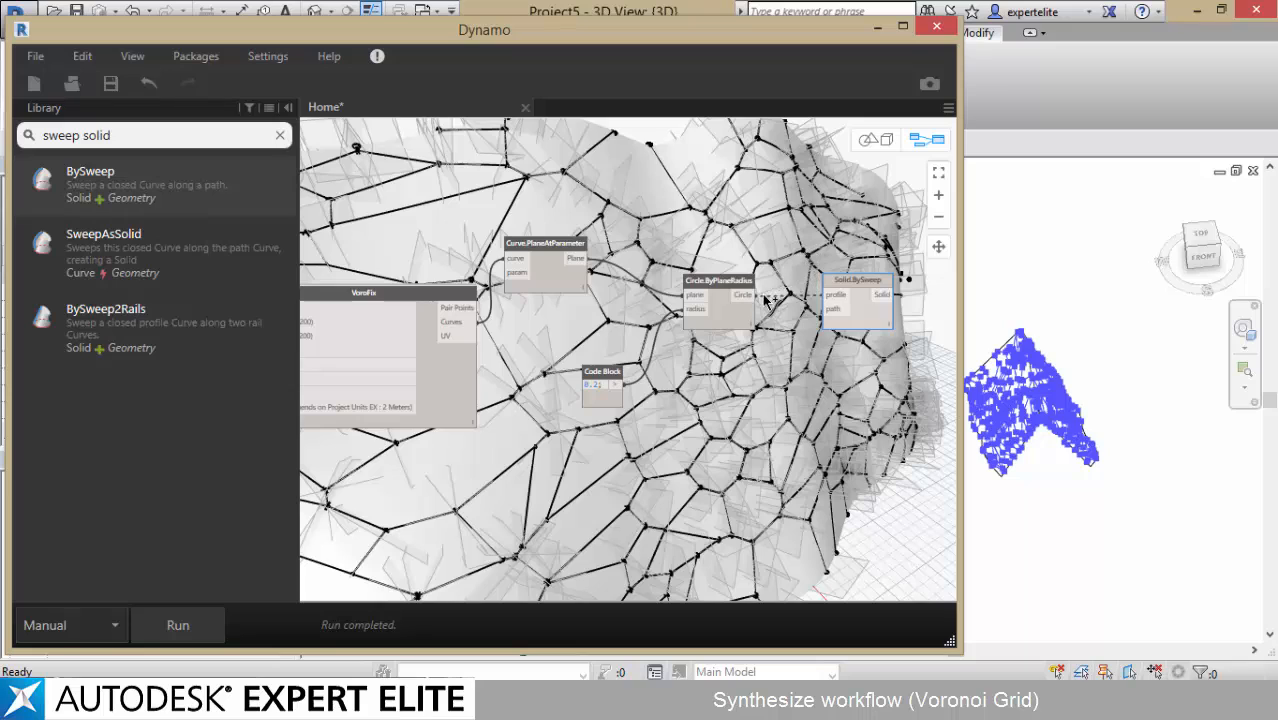
{"action": "left_click", "coordinate": [830, 295]}
{"action": "left_click", "coordinate": [827, 308]}
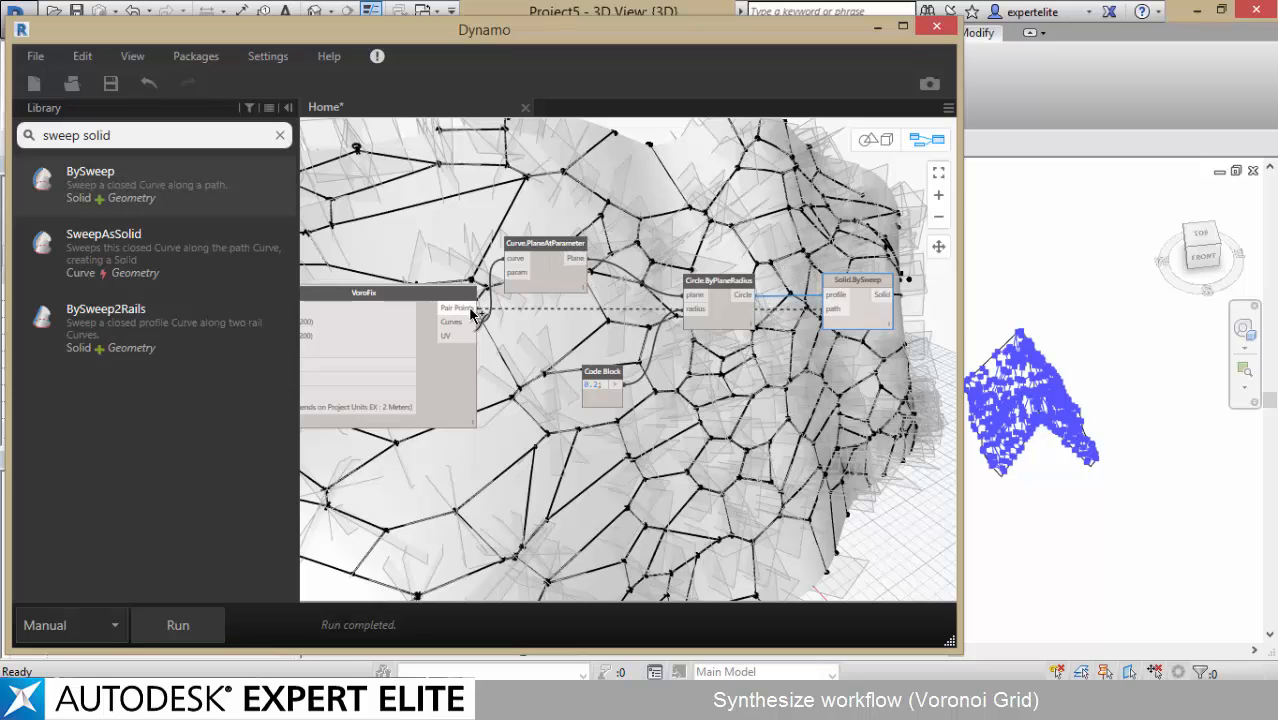
{"action": "left_click", "coordinate": [471, 322]}
{"action": "left_click", "coordinate": [176, 628]}
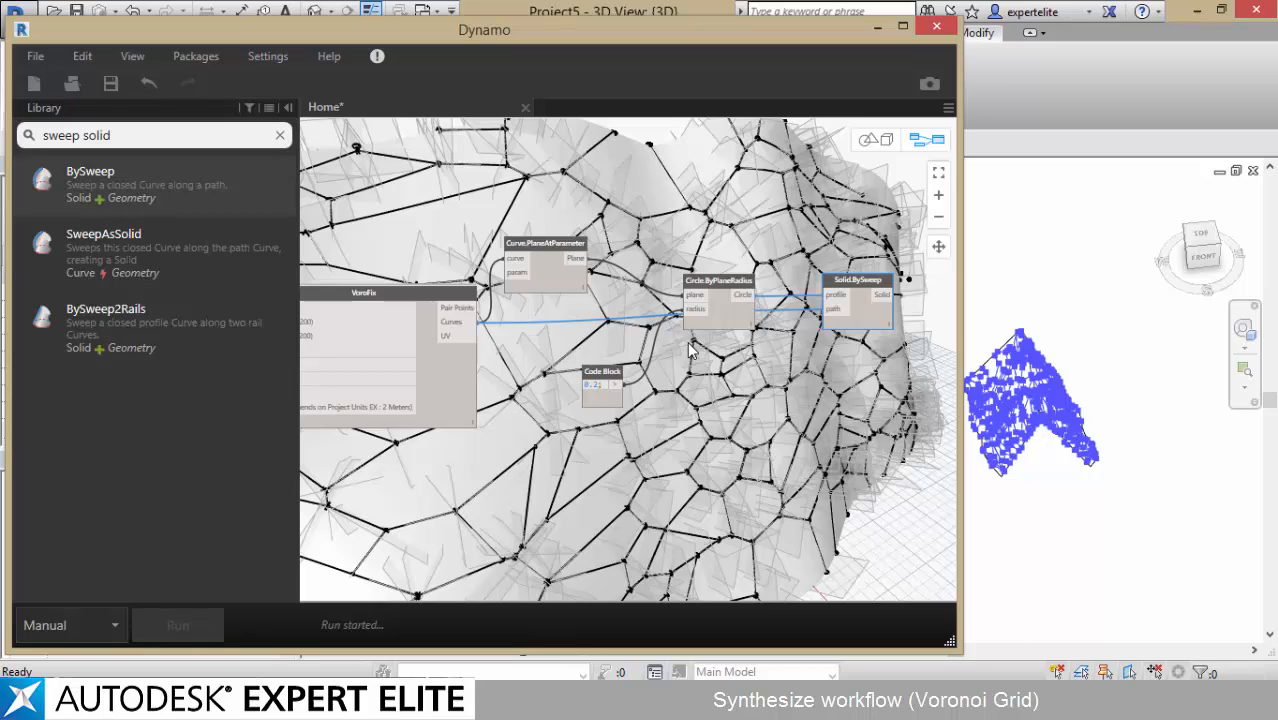
{"action": "left_click", "coordinate": [716, 260]}
{"action": "key", "text": "ctrl+b"}
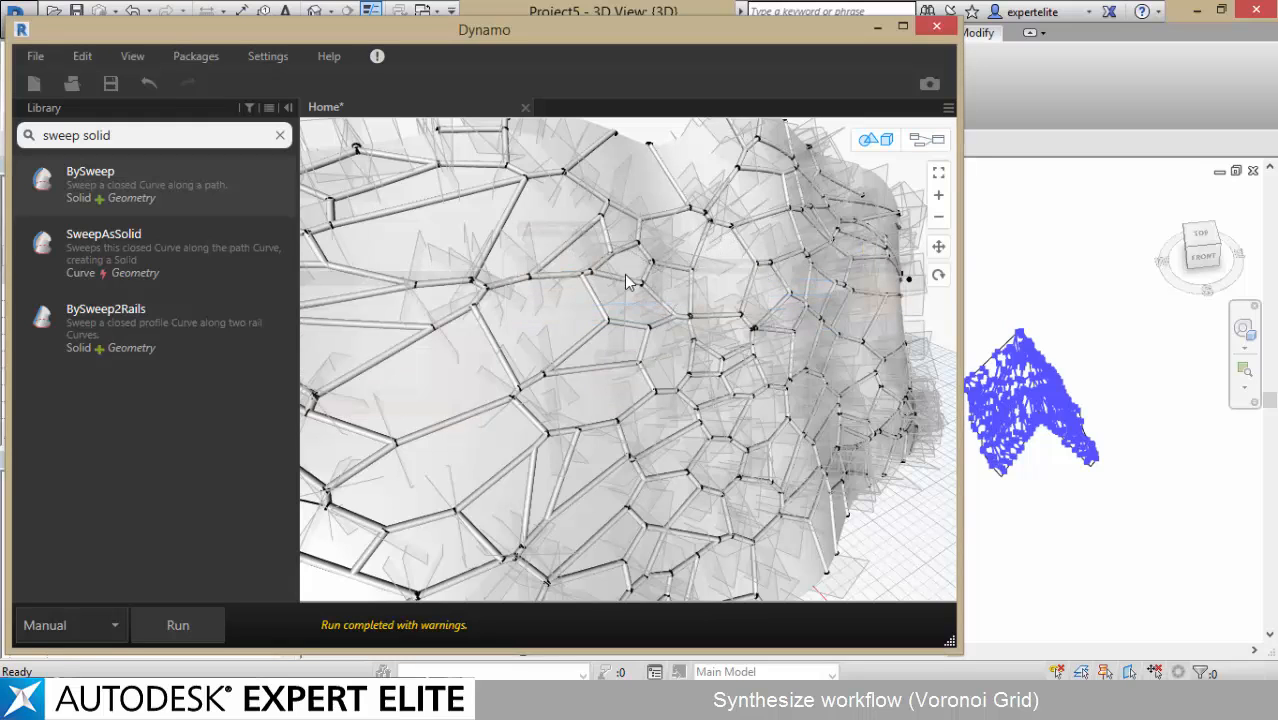
{"action": "mouse_move", "coordinate": [637, 276]}
{"action": "right_mouse_down"}
{"action": "mouse_move", "coordinate": [734, 276]}
{"action": "mouse_move", "coordinate": [850, 305]}
{"action": "mouse_move", "coordinate": [633, 270]}
{"action": "mouse_move", "coordinate": [645, 265]}
{"action": "right_mouse_up"}
{"action": "key", "text": "ctrl+b"}
- Search the node library for direct shape, add a DirectShape.ByGeometry node and place it beyond Solid.BySweep
{"action": "middle_click_drag", "start_coordinate": [793, 227], "coordinate": [564, 250]}
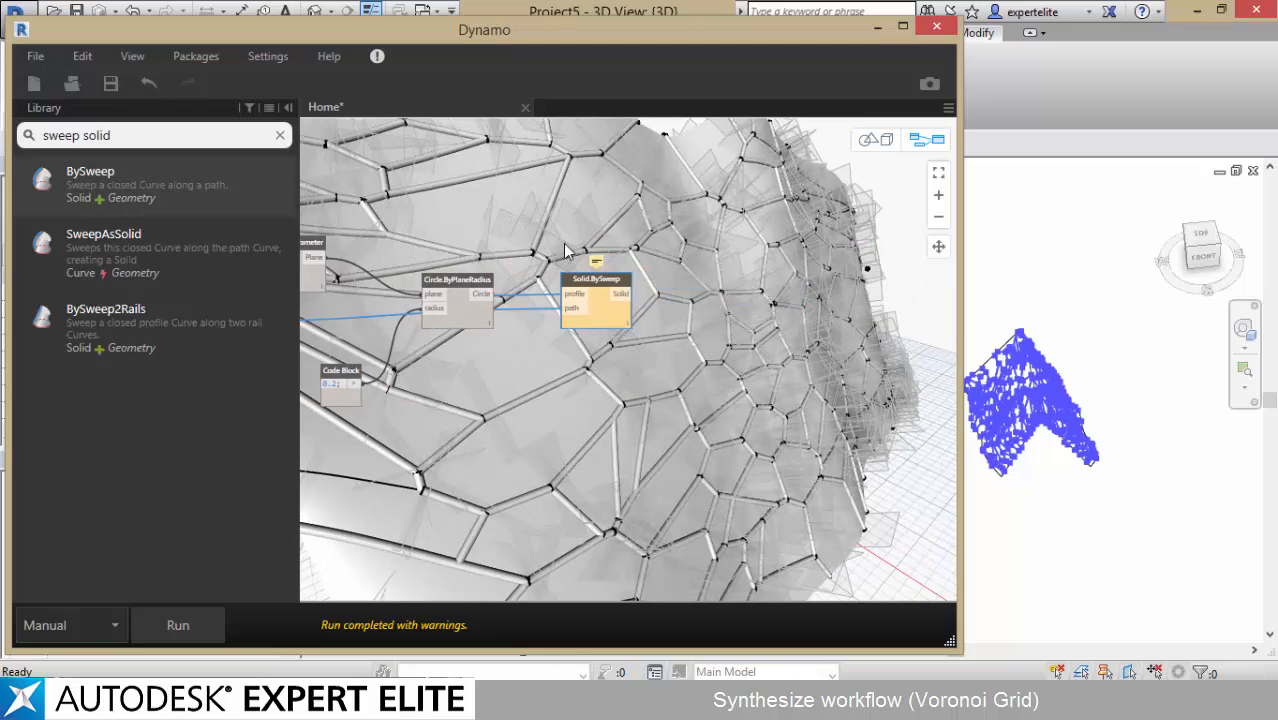
{"action": "middle_click_drag", "start_coordinate": [746, 262], "coordinate": [650, 285]}
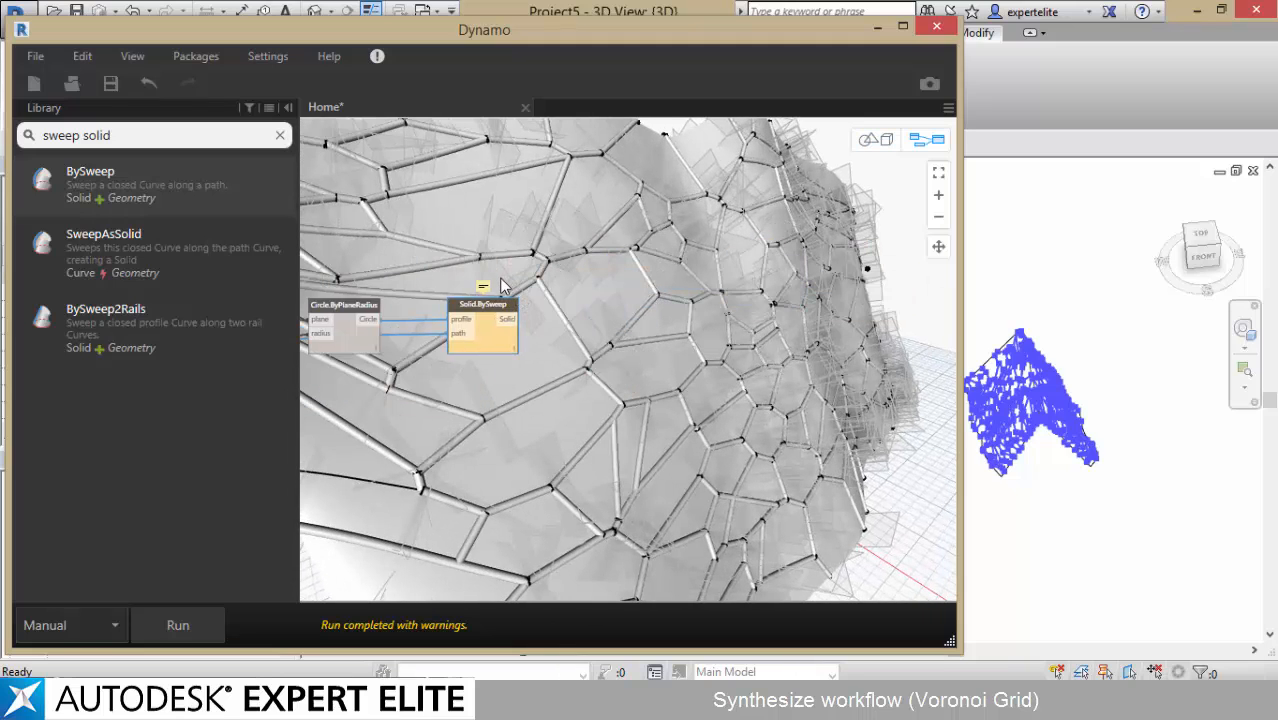
{"action": "scroll", "coordinate": [501, 285], "scroll_direction": "up", "scroll_amount": 2}
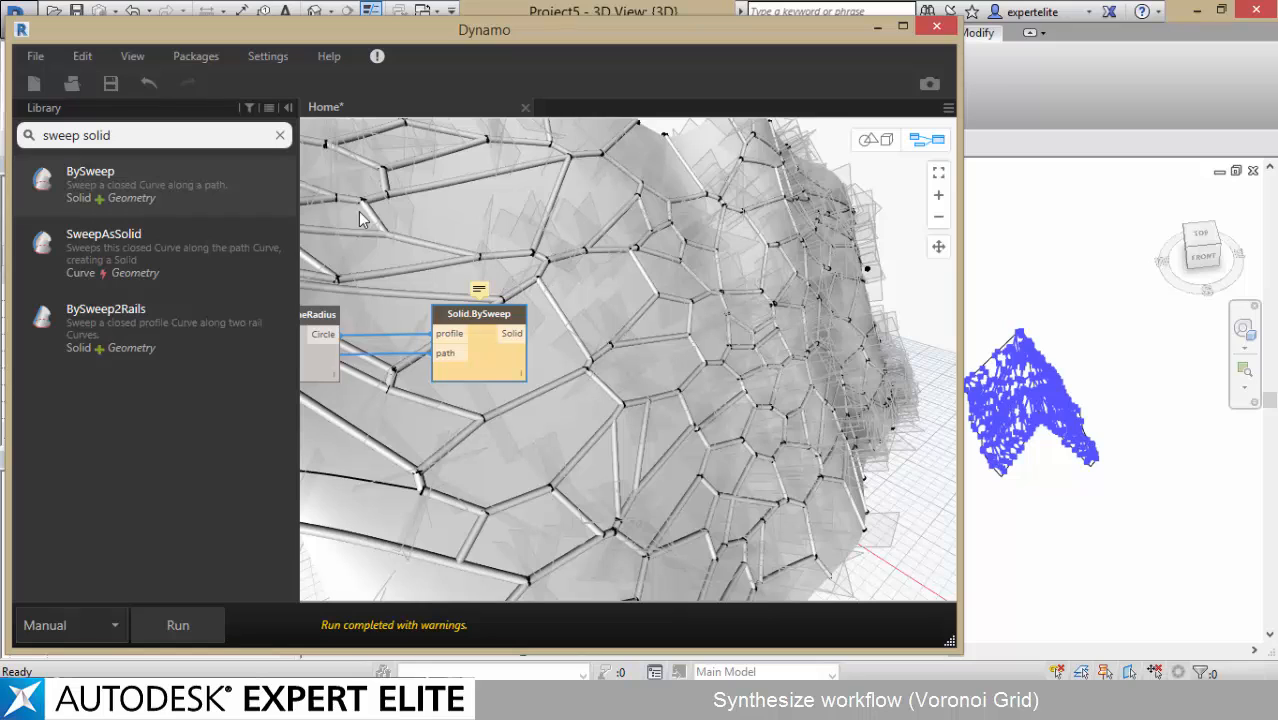
{"action": "left_click", "coordinate": [281, 134]}
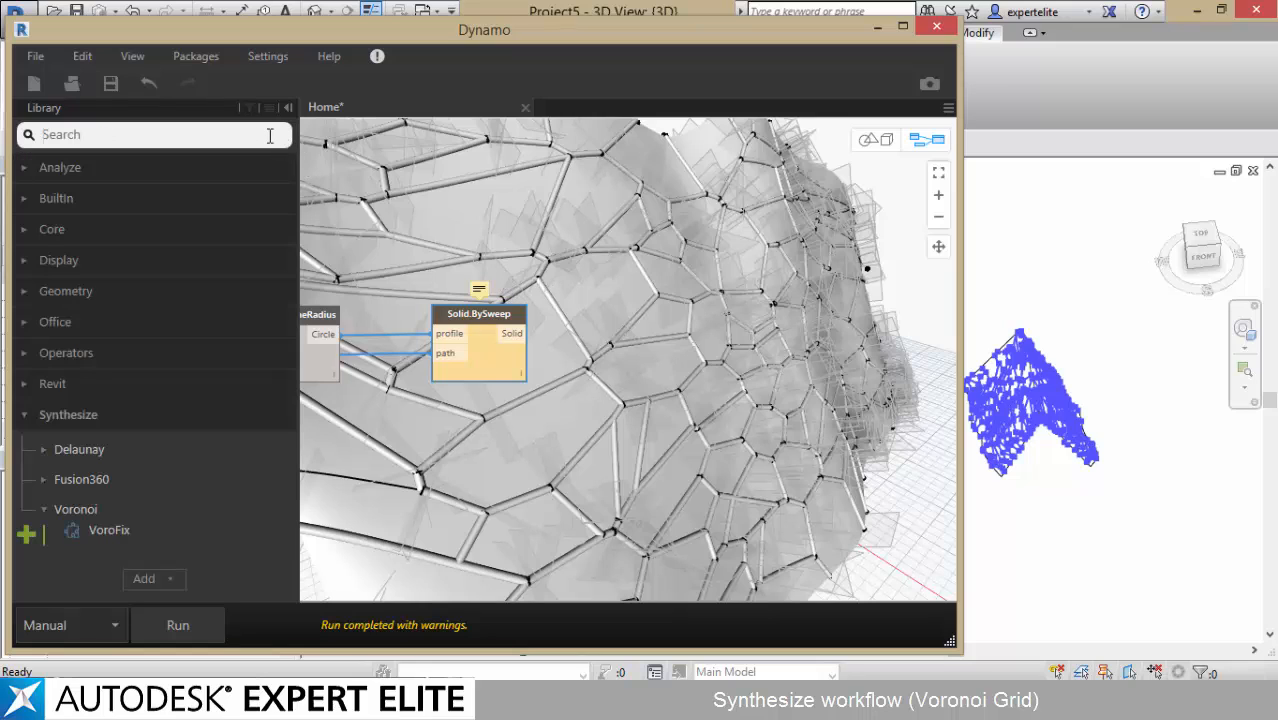
{"action": "type", "text": "direct"}
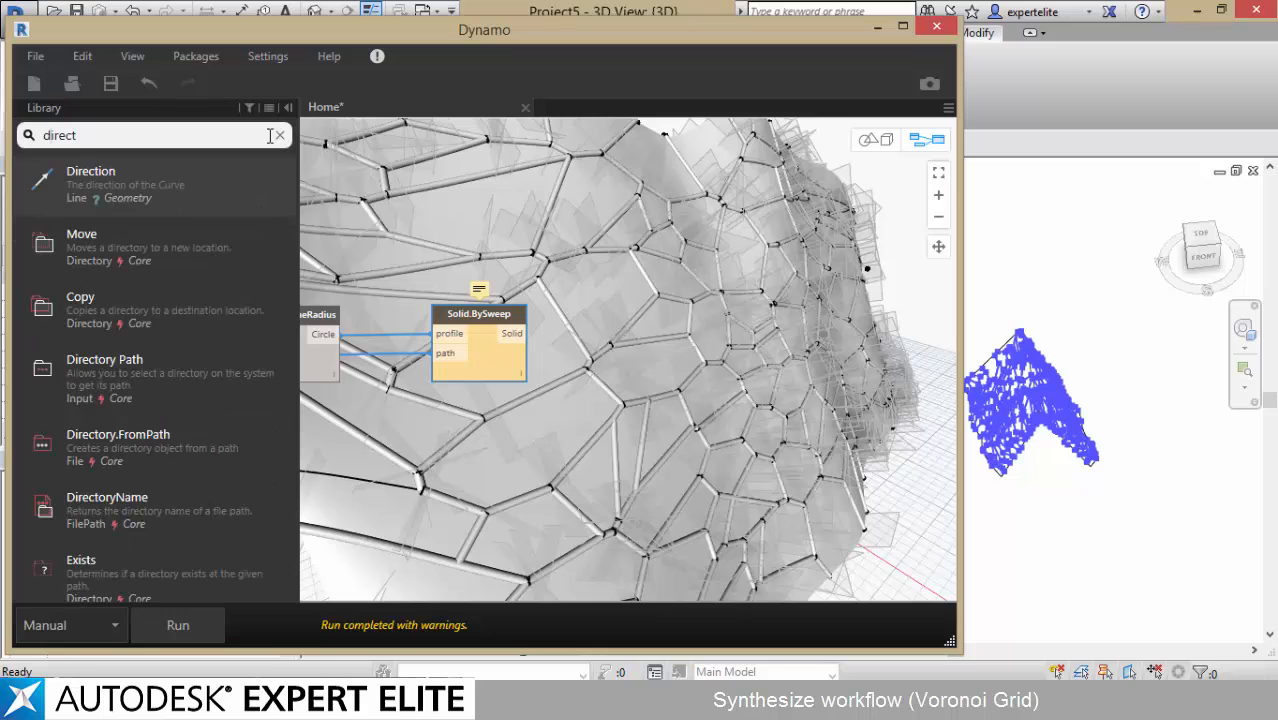
{"action": "type", "text": " shape"}
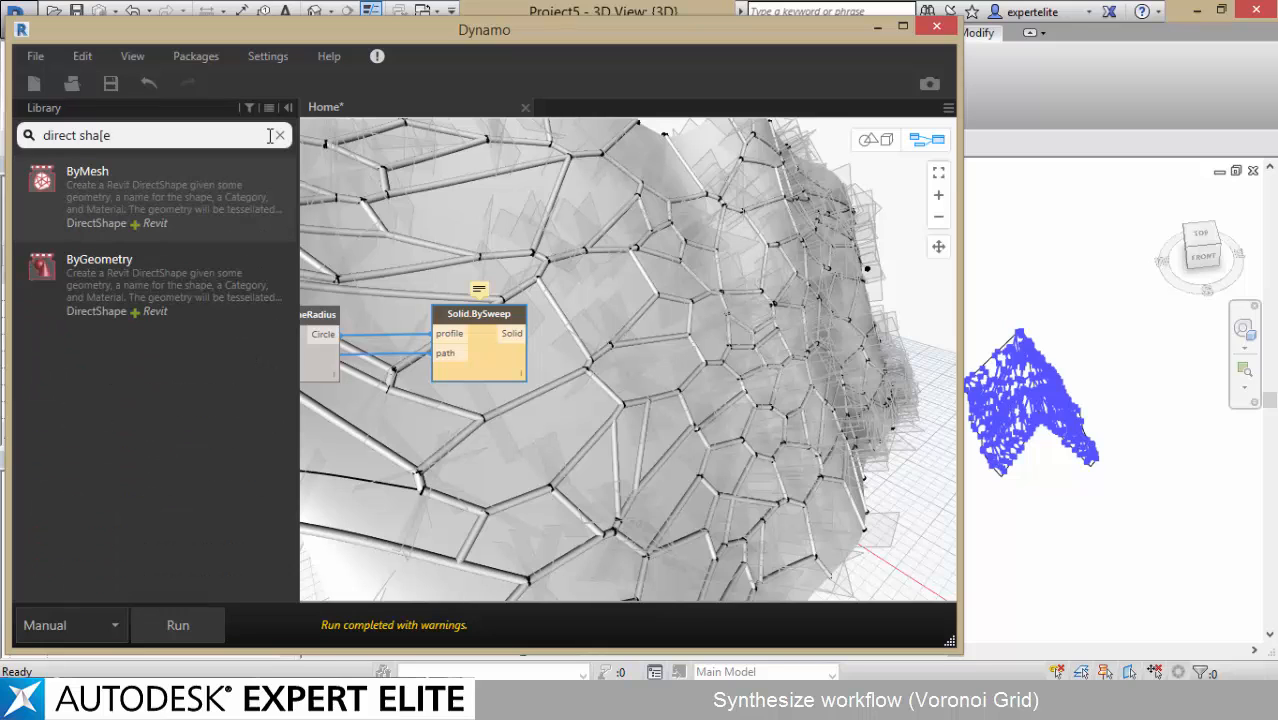
{"action": "key", "text": "BackSpace"}
{"action": "key", "text": "BackSpace"}
{"action": "type", "text": "p"}
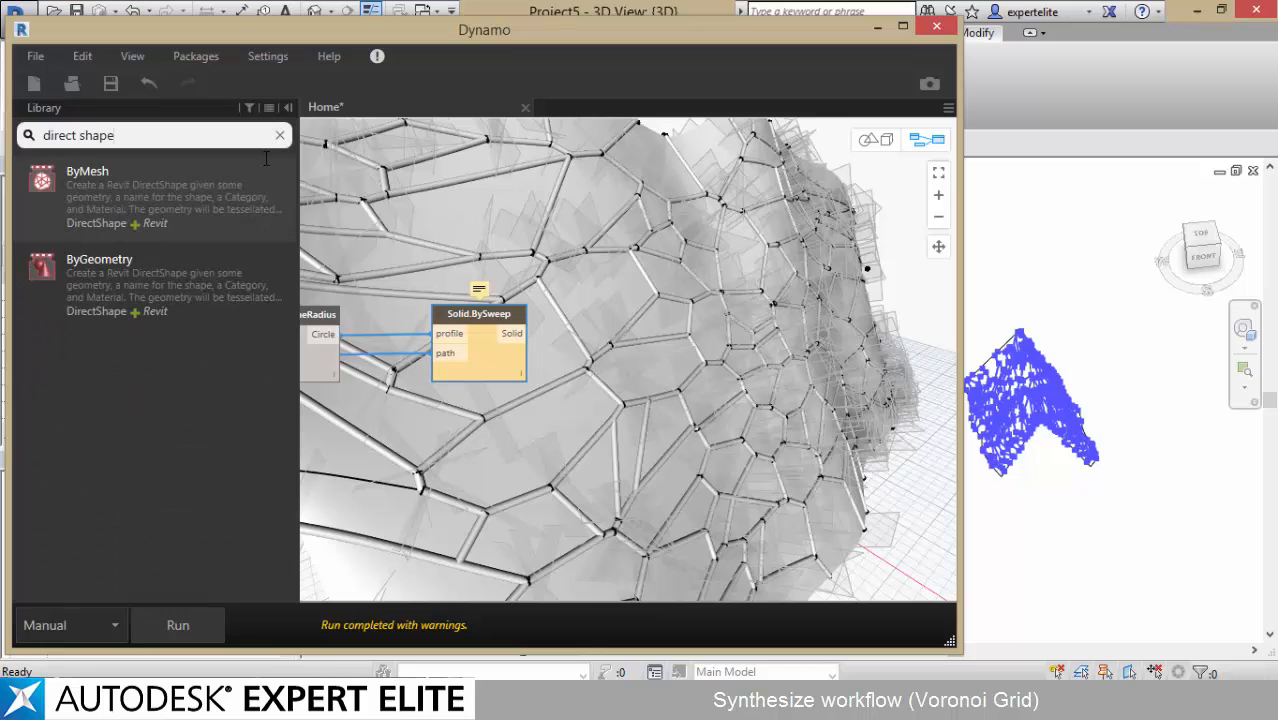
{"action": "left_click", "coordinate": [241, 280]}
{"action": "left_click_drag", "start_coordinate": [694, 376], "coordinate": [722, 316]}
{"action": "middle_click_drag", "start_coordinate": [596, 199], "coordinate": [646, 198]}
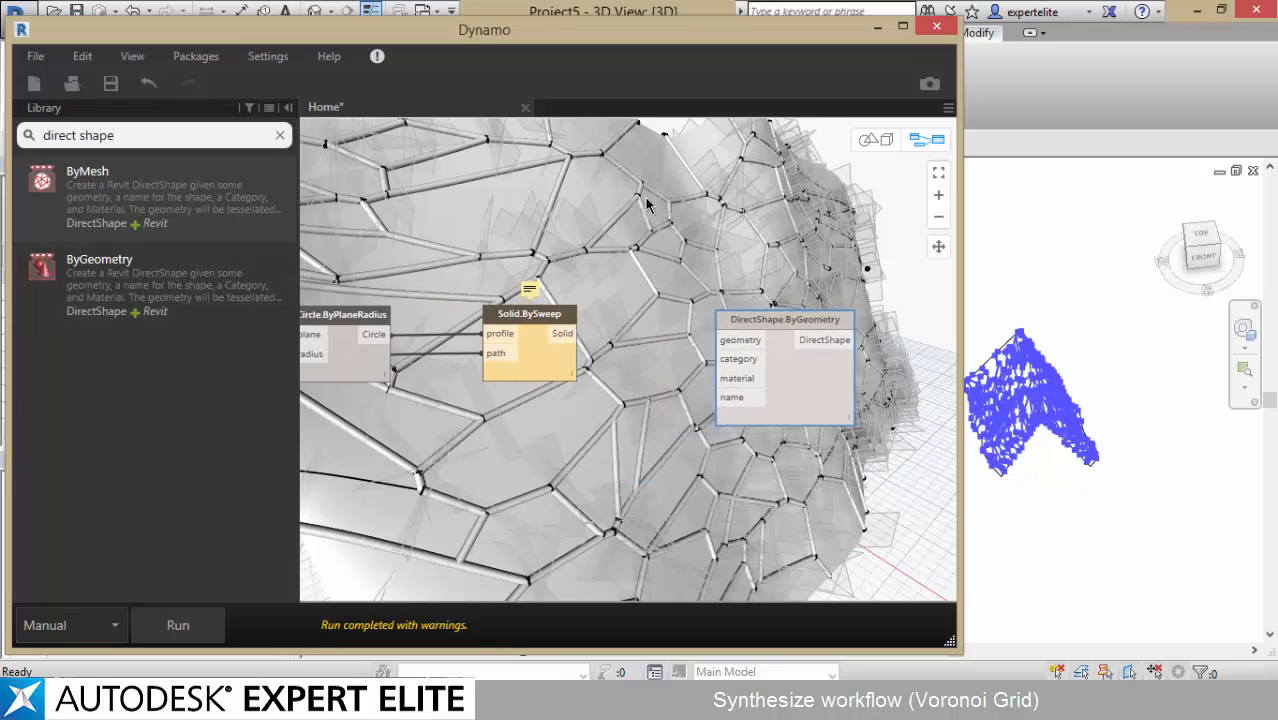
- Connect Solid.BySweep's Solid output to DirectShape.ByGeometry's geometry input
{"action": "left_click", "coordinate": [571, 332]}
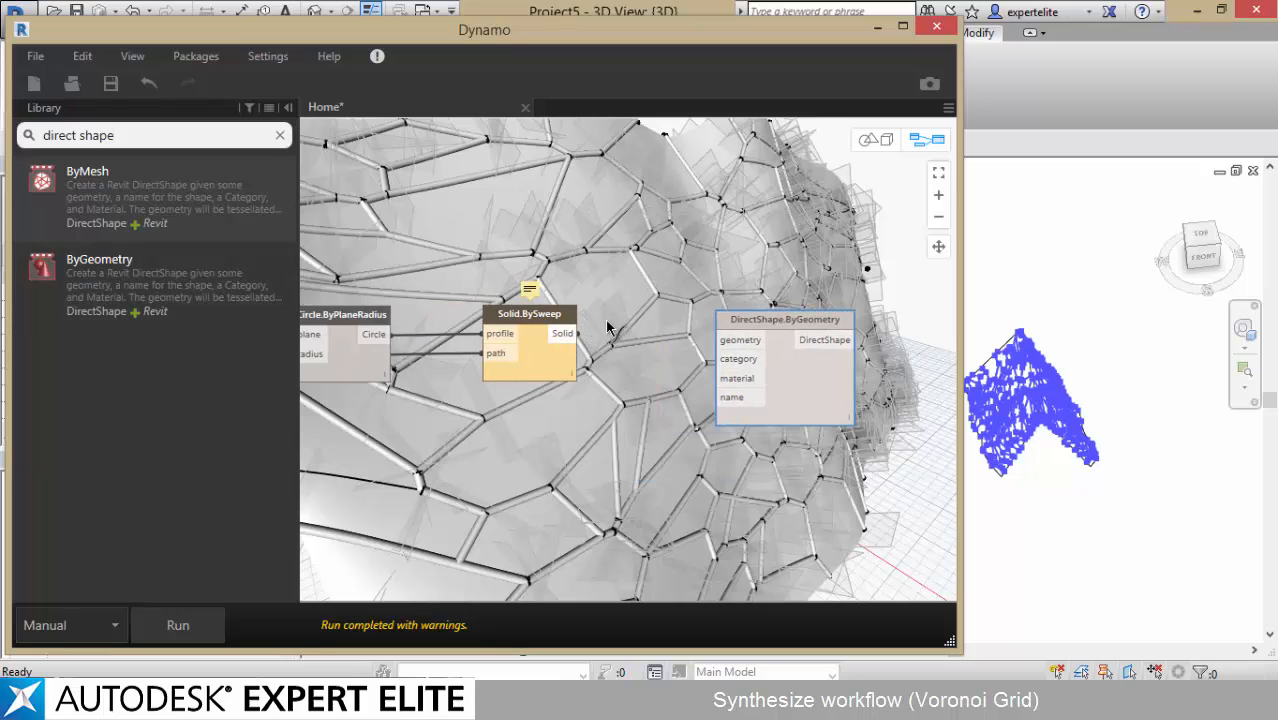
{"action": "left_click", "coordinate": [714, 340]}
{"action": "double_click", "coordinate": [606, 427]}
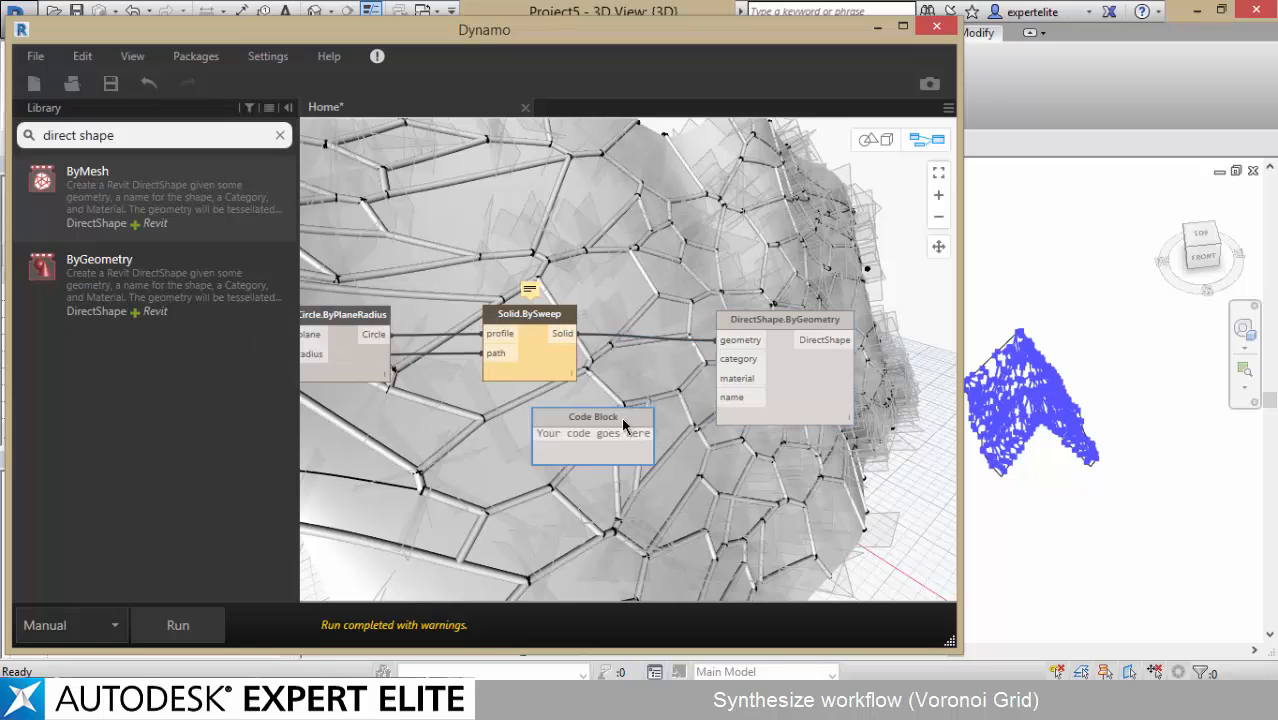
{"action": "left_click", "coordinate": [632, 407]}
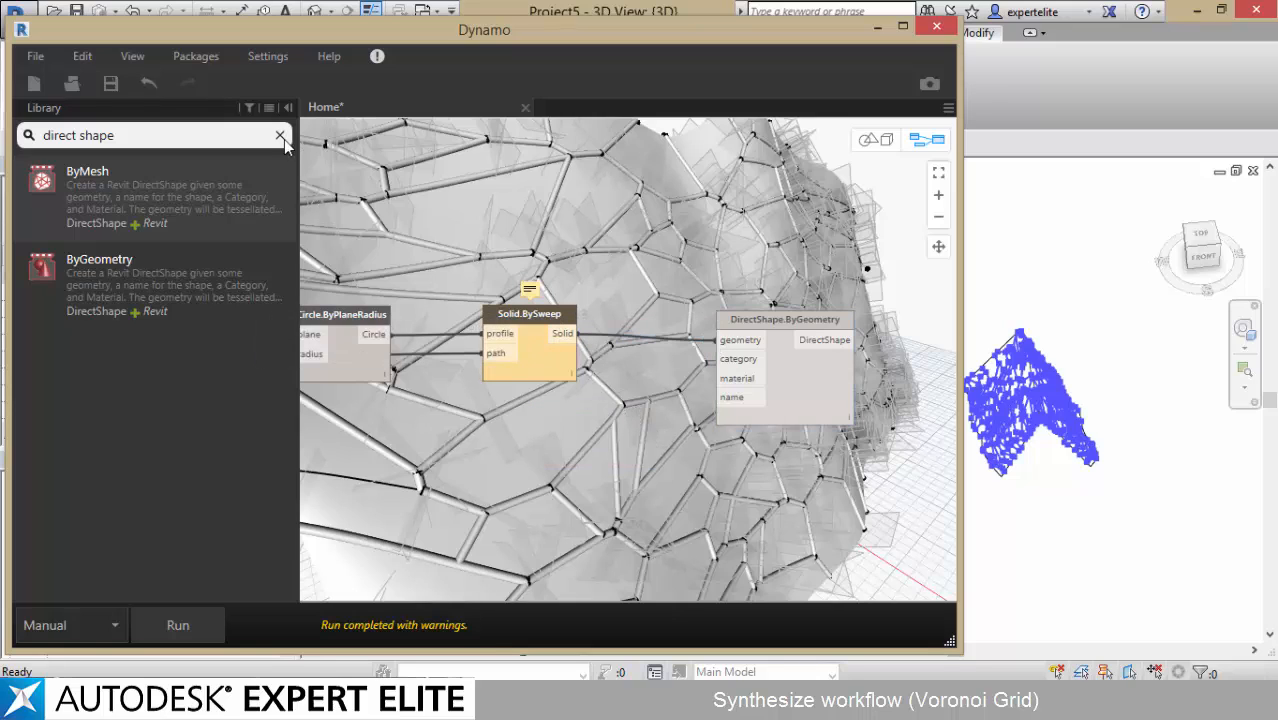
- Add two String nodes, enter Test in one and connect it to DirectShape.ByGeometry's name input
{"action": "left_click", "coordinate": [280, 135]}
{"action": "type", "text": "STRING"}
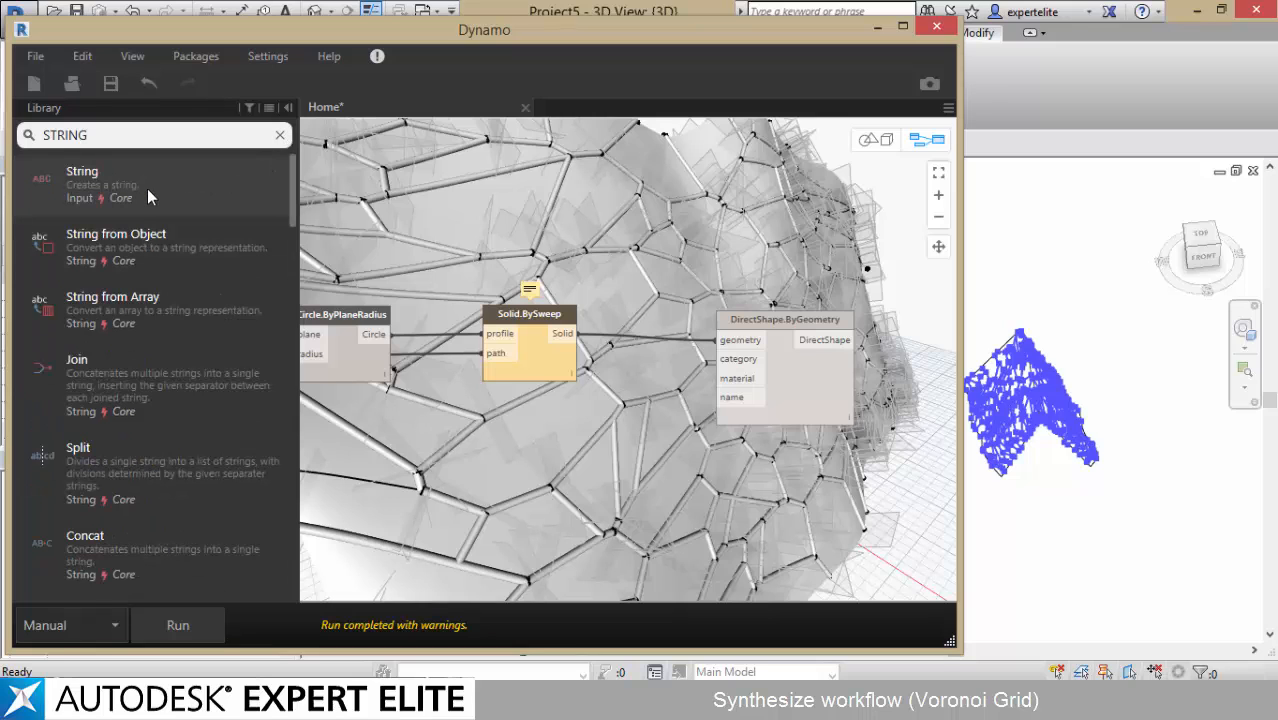
{"action": "left_click", "coordinate": [147, 188]}
{"action": "left_click", "coordinate": [147, 188]}
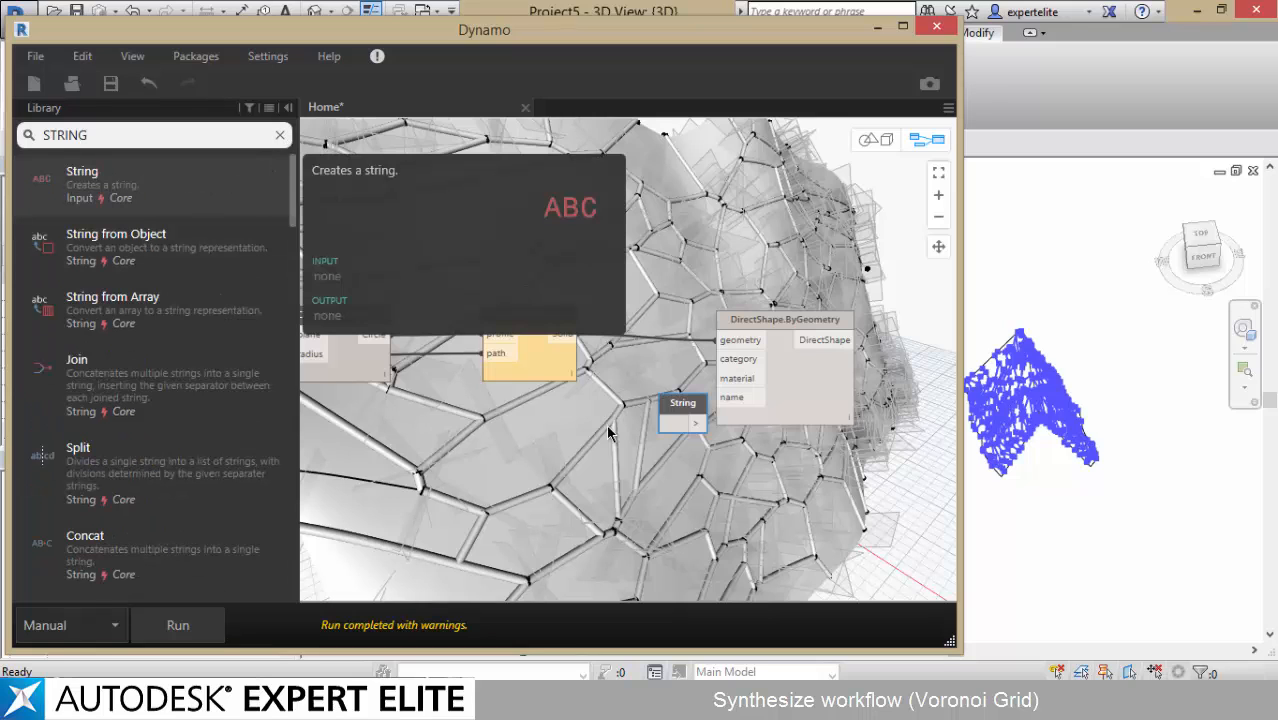
{"action": "left_click_drag", "start_coordinate": [704, 436], "coordinate": [530, 428]}
{"action": "left_click", "coordinate": [636, 472]}
{"action": "type", "text": "Test"}
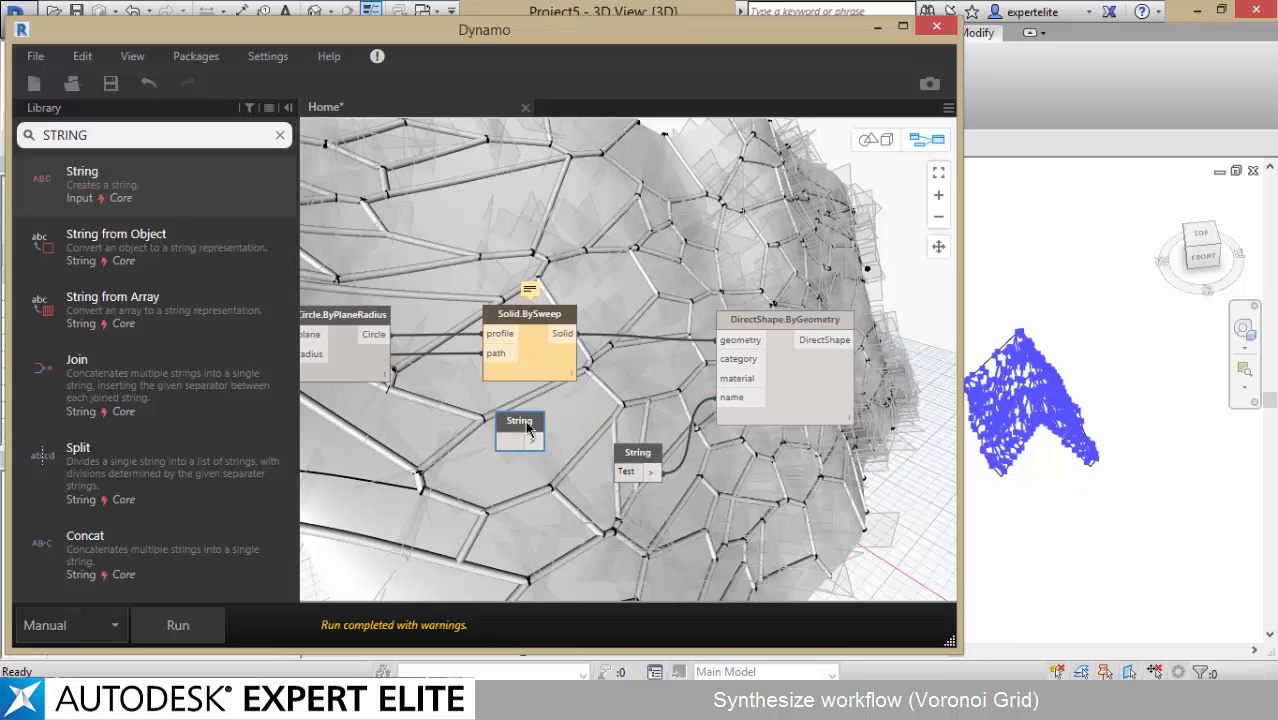
- Add a Categories node set to Generic Models, connect it to DirectShape.ByGeometry's category input and place it above Solid.BySweep
{"action": "left_click", "coordinate": [280, 135]}
{"action": "type", "text": "c"}
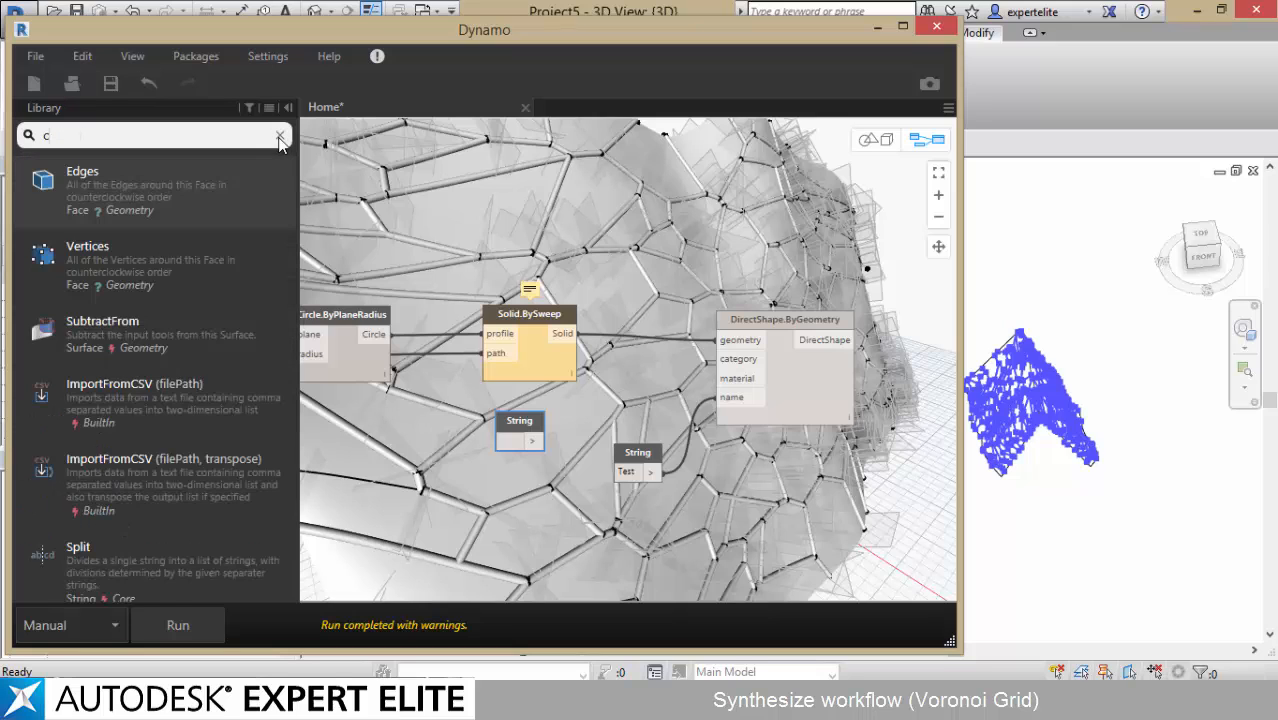
{"action": "type", "text": "ateg"}
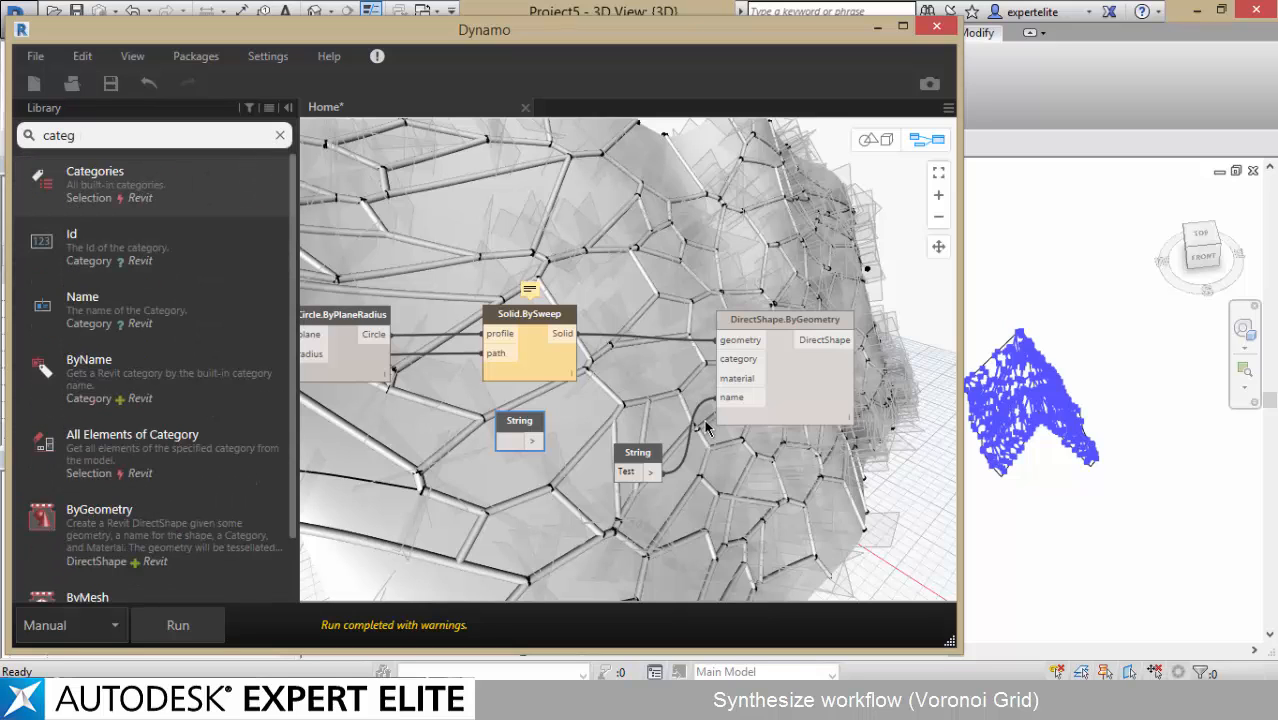
{"action": "left_click", "coordinate": [140, 200]}
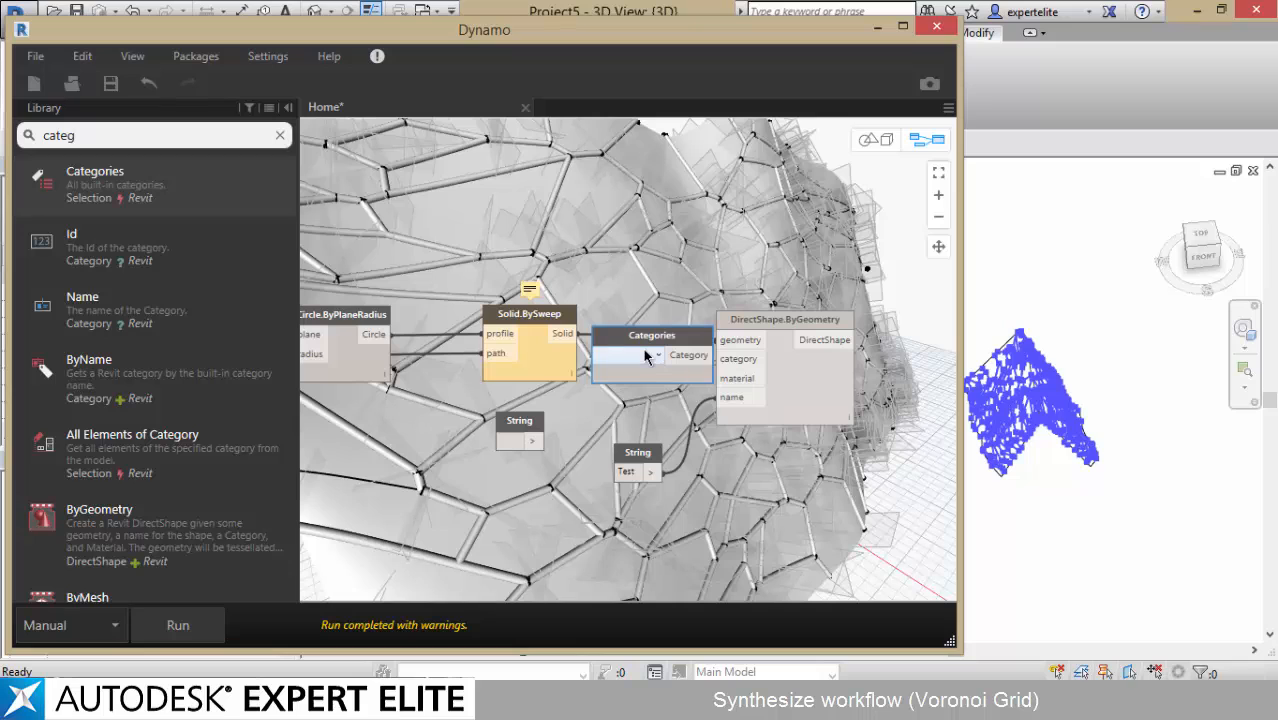
{"action": "left_click", "coordinate": [645, 356]}
{"action": "scroll", "coordinate": [647, 472], "scroll_direction": "down", "scroll_amount": 10}
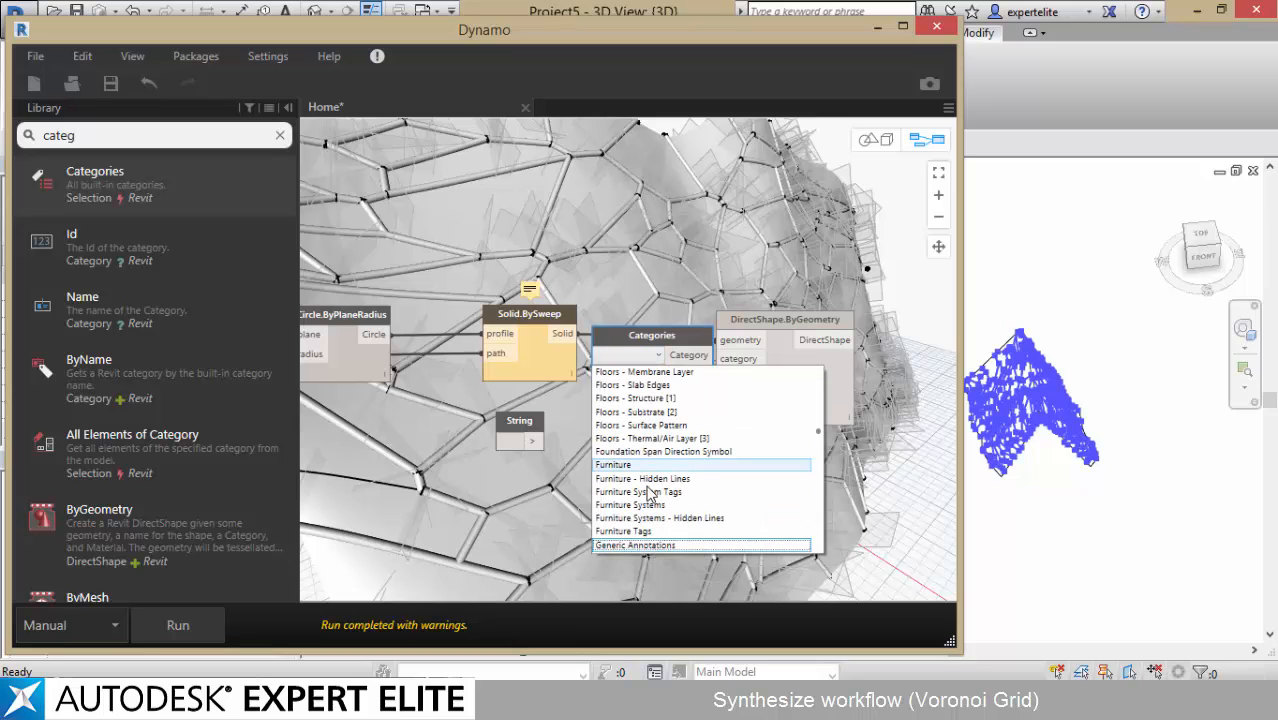
{"action": "scroll", "coordinate": [650, 493], "scroll_direction": "down", "scroll_amount": 3}
{"action": "left_click", "coordinate": [652, 490]}
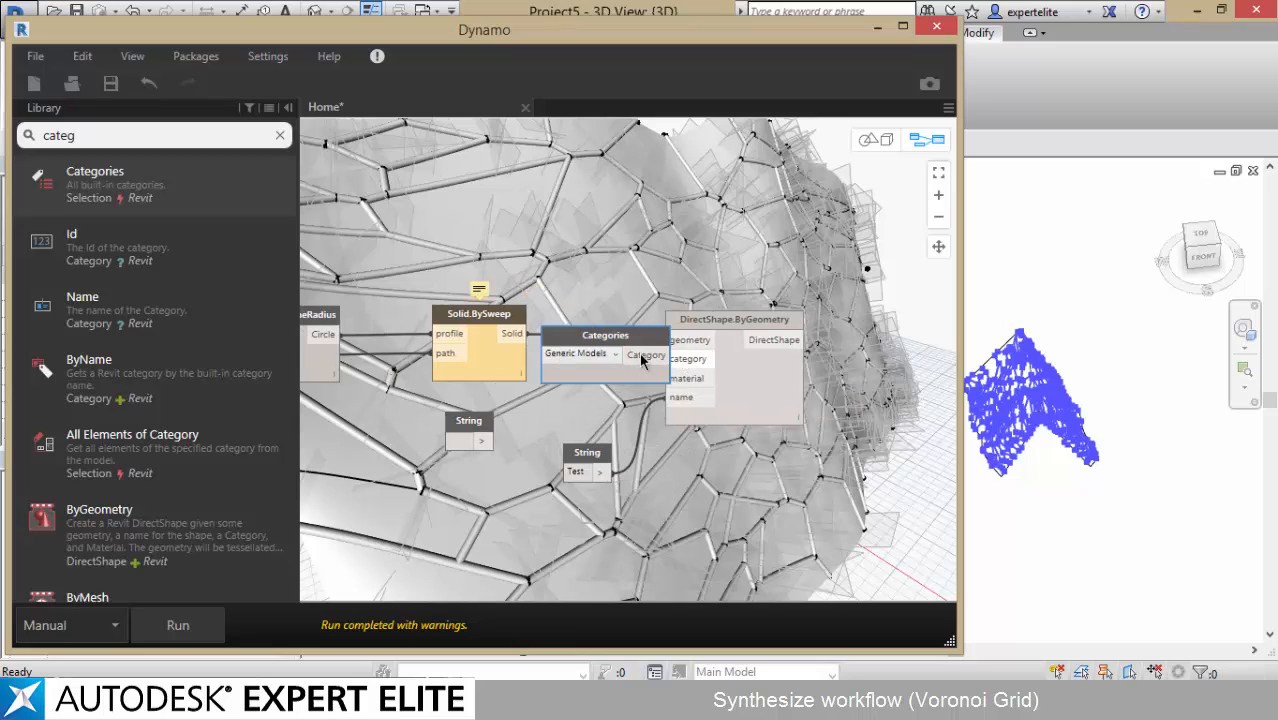
{"action": "left_click_drag", "start_coordinate": [638, 338], "coordinate": [686, 367]}
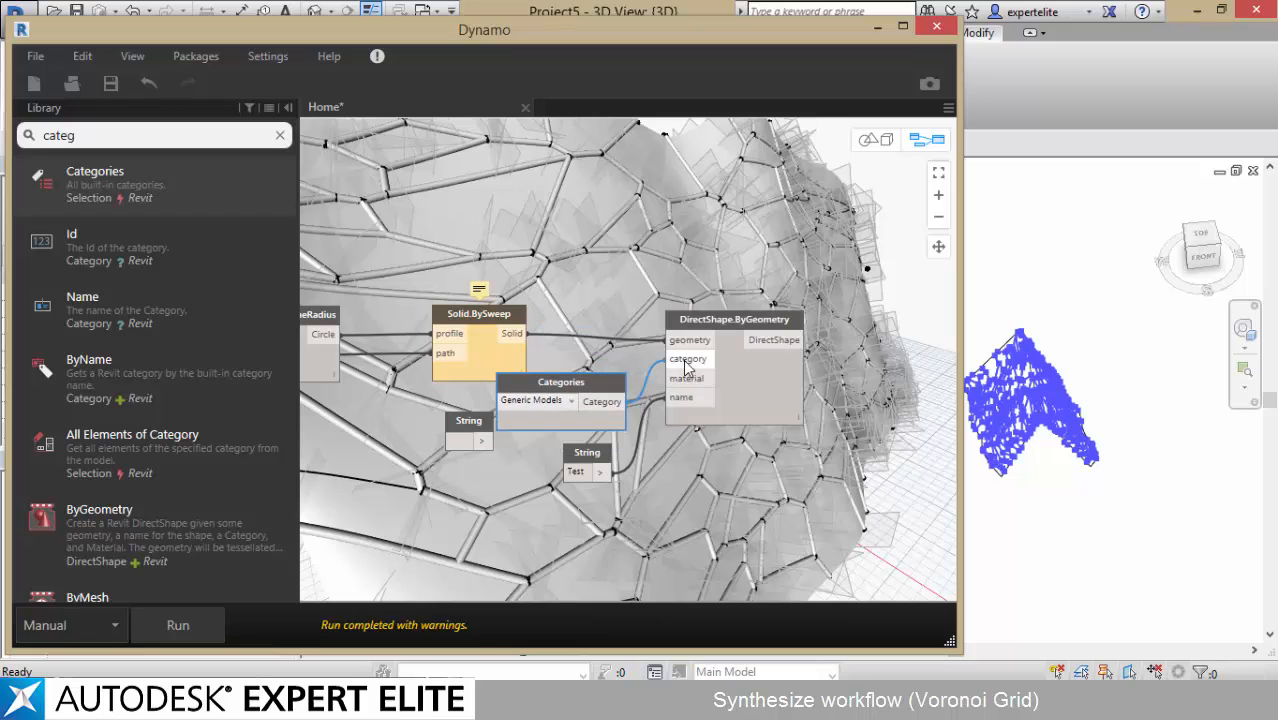
{"action": "left_click_drag", "start_coordinate": [572, 380], "coordinate": [484, 236]}
- Add a Material.ByName node, enter Glass in the empty String node and connect that String to the material node's name input
{"action": "left_click", "coordinate": [279, 137]}
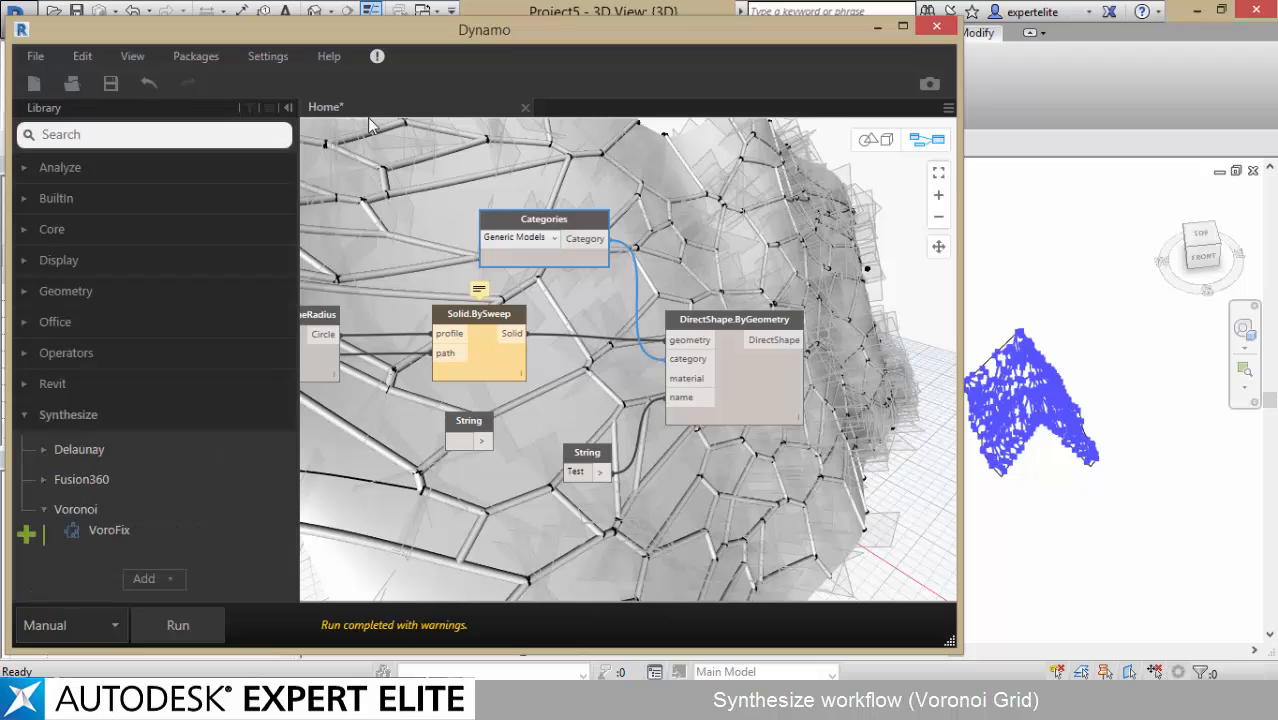
{"action": "type", "text": "material"}
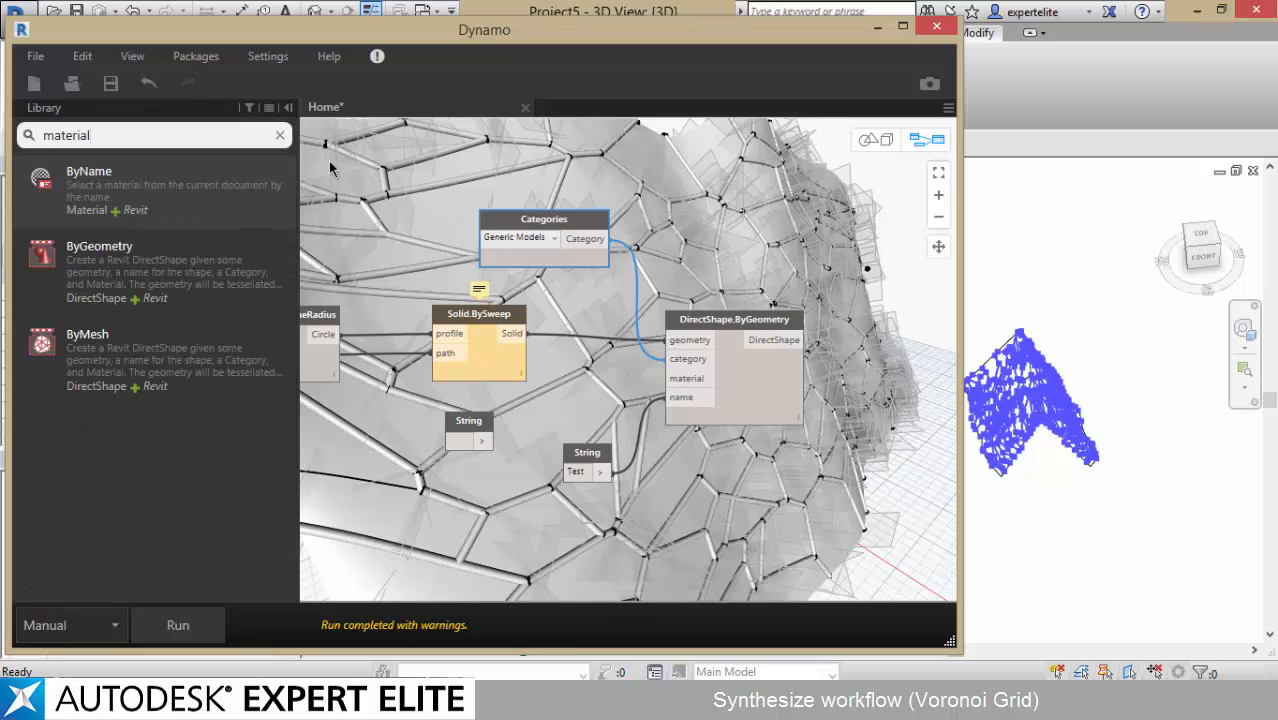
{"action": "left_click_drag", "start_coordinate": [220, 200], "coordinate": [561, 400]}
{"action": "left_click", "coordinate": [455, 440]}
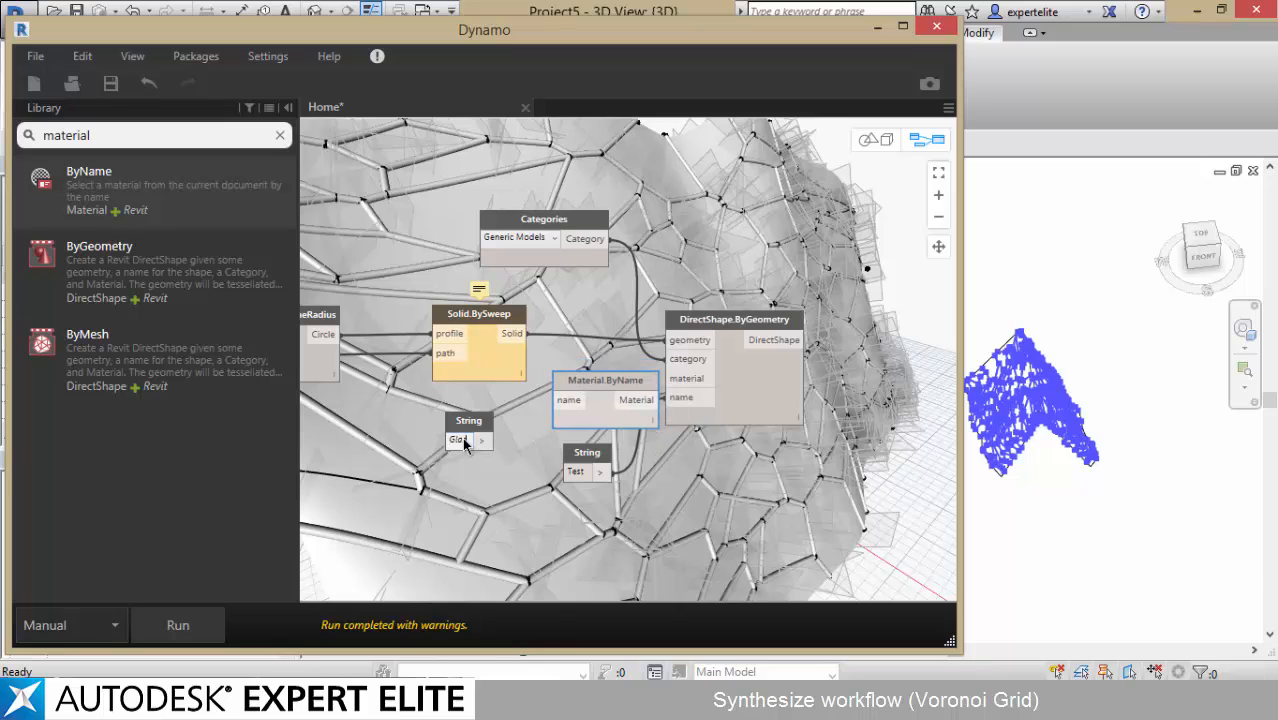
{"action": "left_click_drag", "start_coordinate": [489, 440], "coordinate": [588, 382]}
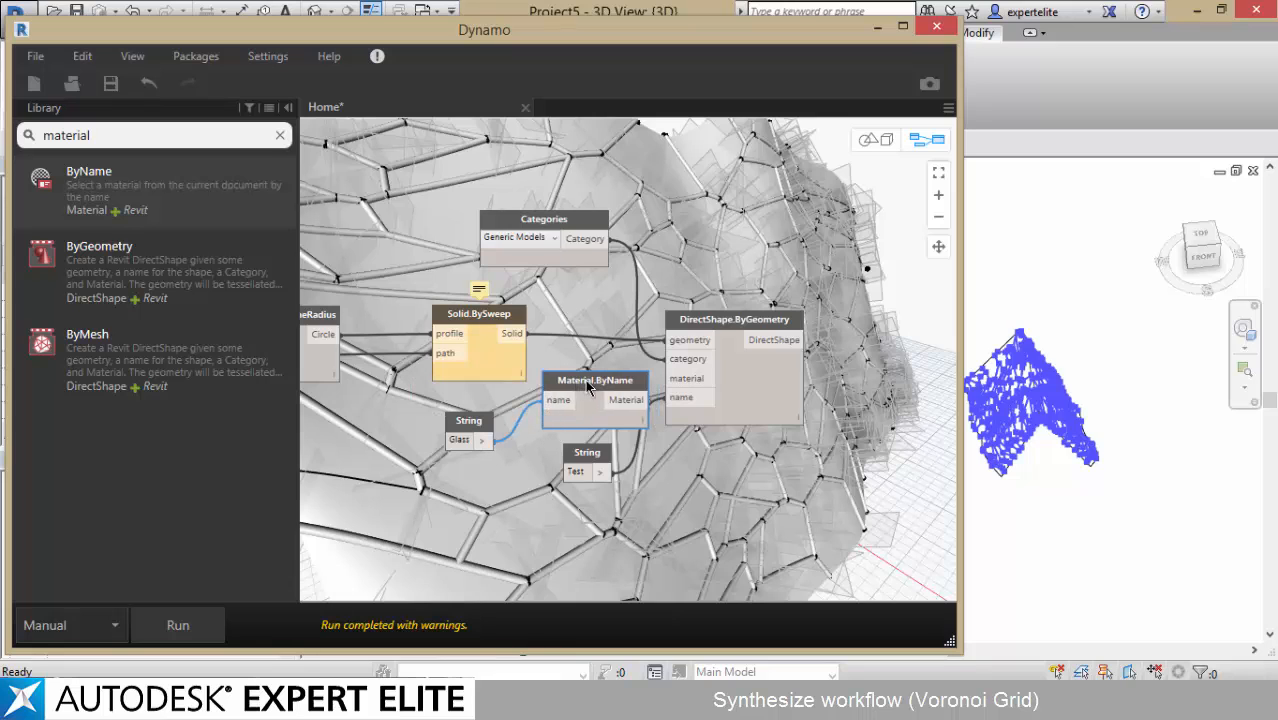
- Switch to Revit, add Gold from Autodesk Materials to the project materials and shade it with its render appearance
{"action": "left_click", "coordinate": [873, 28]}
{"action": "left_click", "coordinate": [652, 32]}
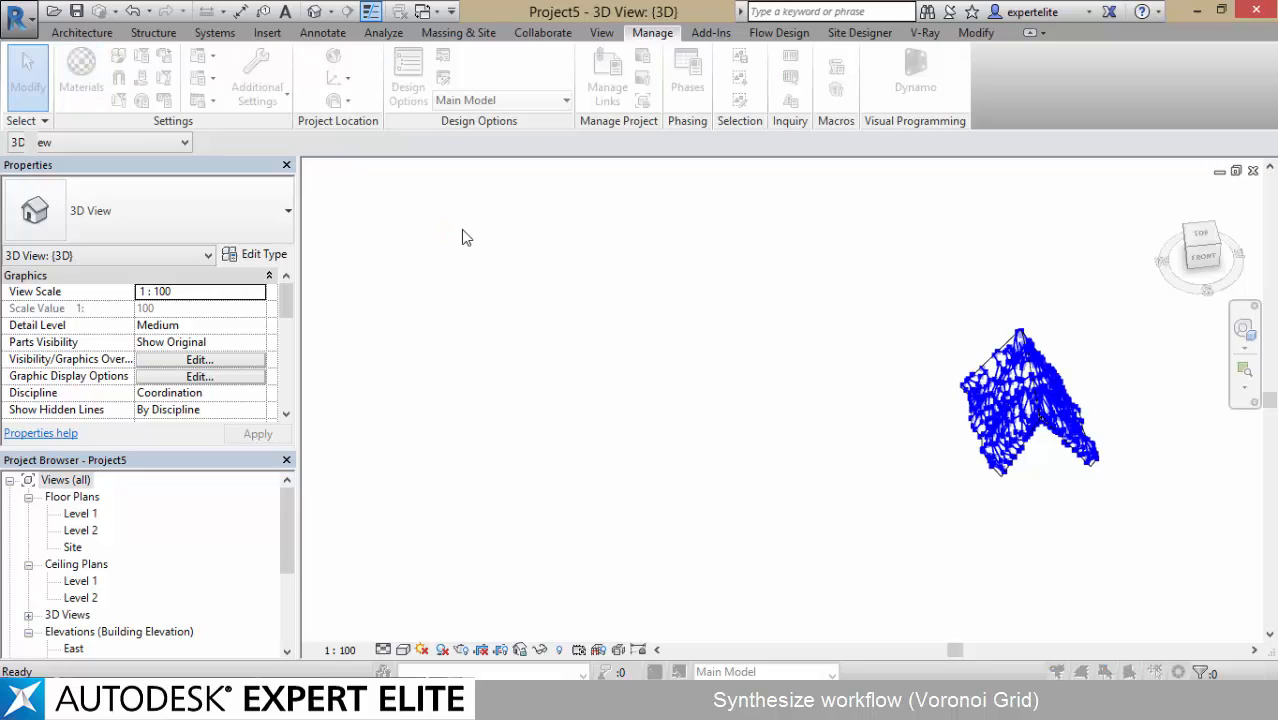
{"action": "type", "text": "gold"}
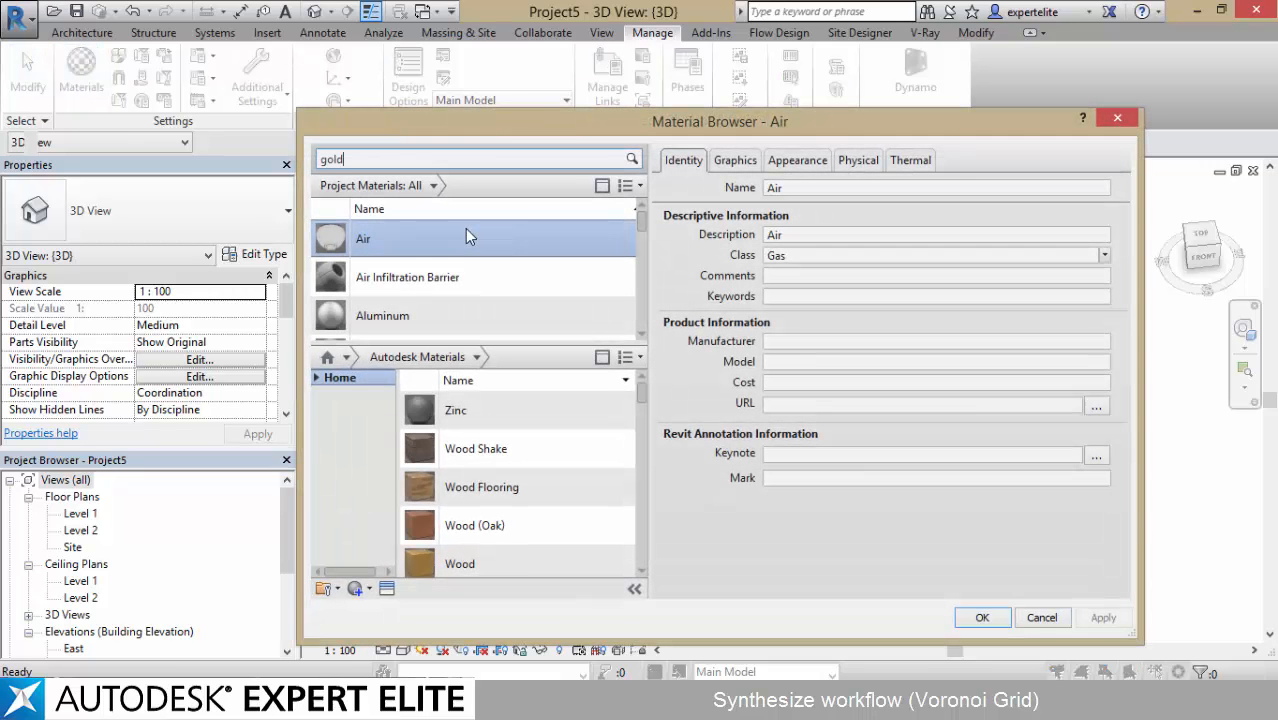
{"action": "left_click", "coordinate": [607, 410]}
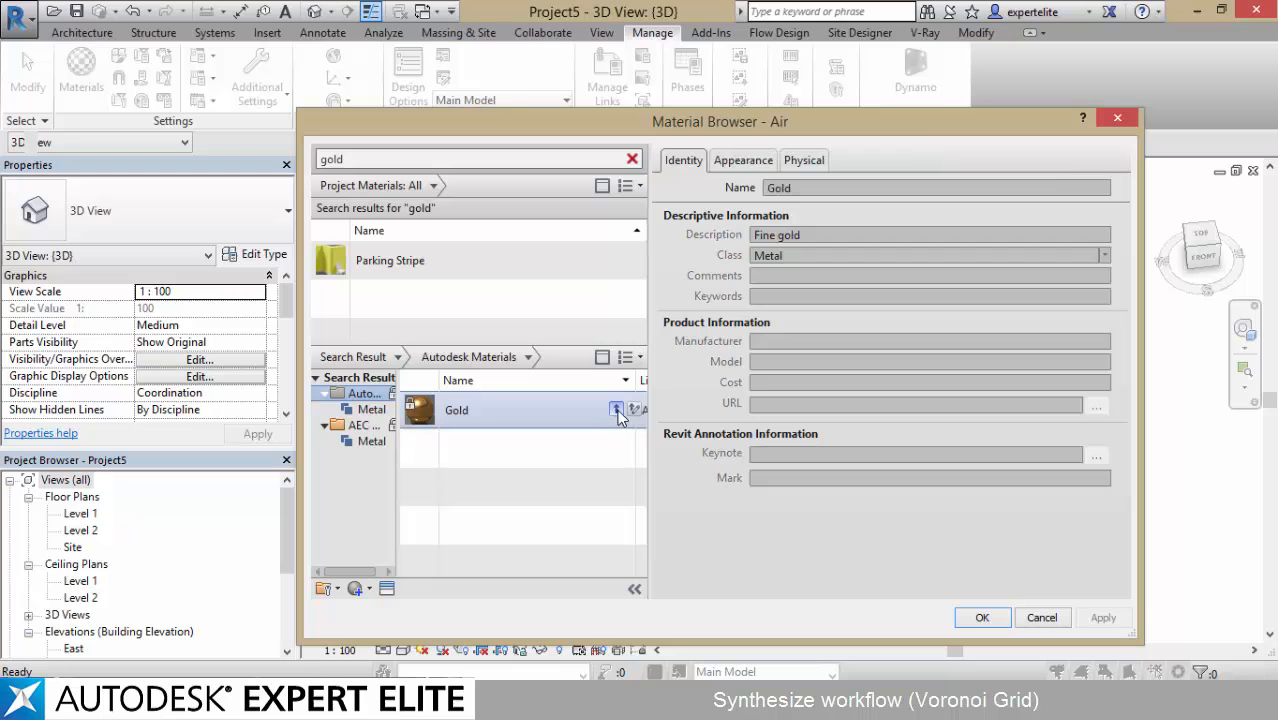
{"action": "left_click", "coordinate": [616, 410]}
{"action": "left_click", "coordinate": [735, 160]}
{"action": "left_click", "coordinate": [771, 205]}
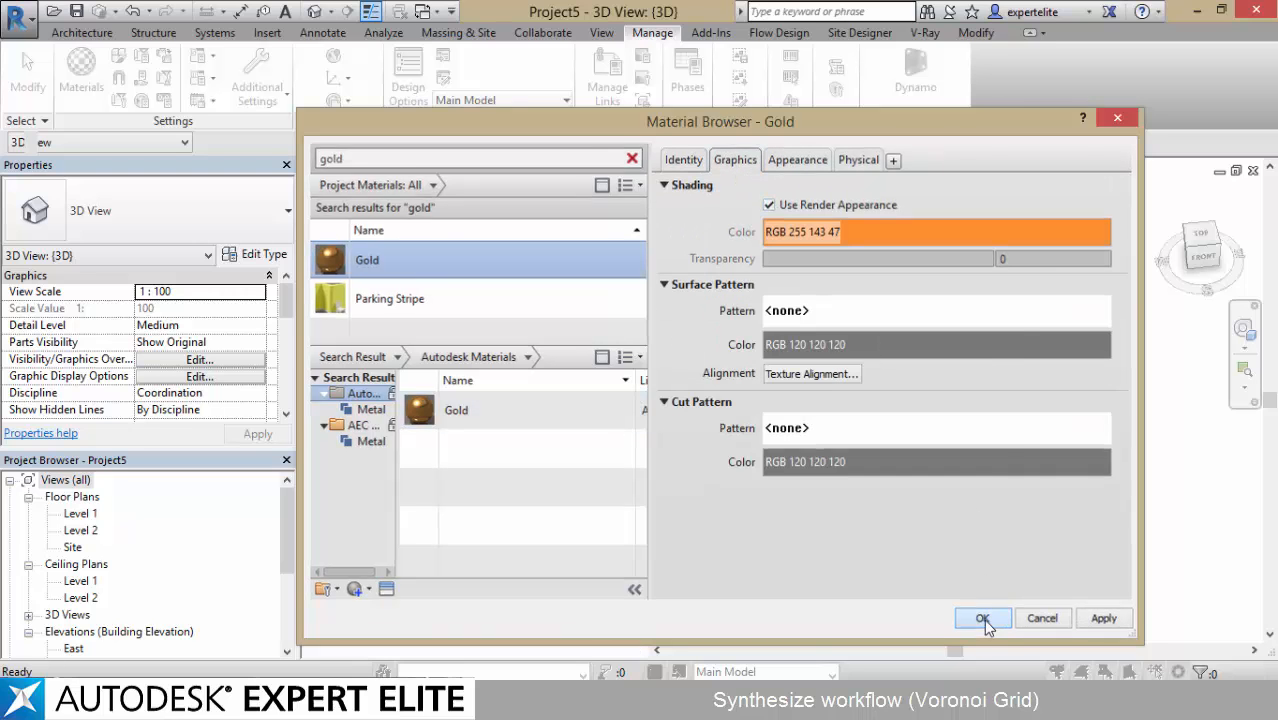
{"action": "left_click", "coordinate": [981, 618]}
- Back in Dynamo, change the material name String to Gold and connect Material.ByName to DirectShape.ByGeometry's material input
{"action": "left_click", "coordinate": [244, 630]}
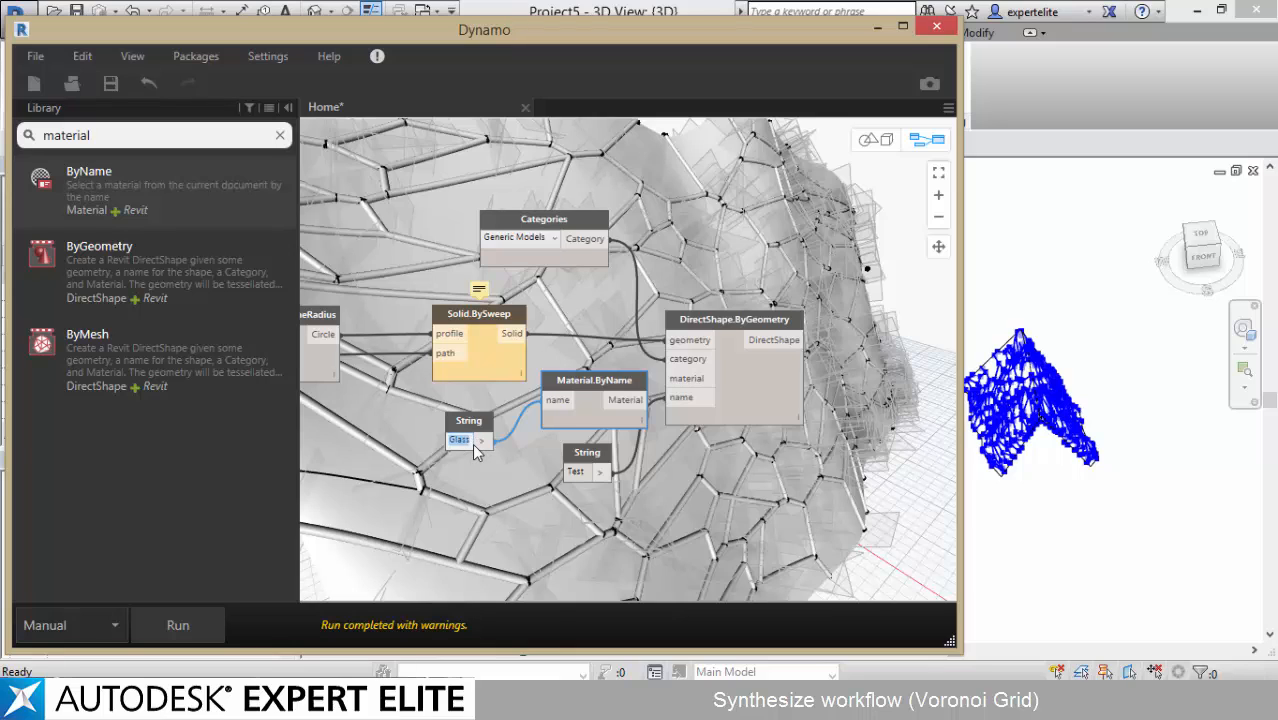
{"action": "type", "text": "Gold"}
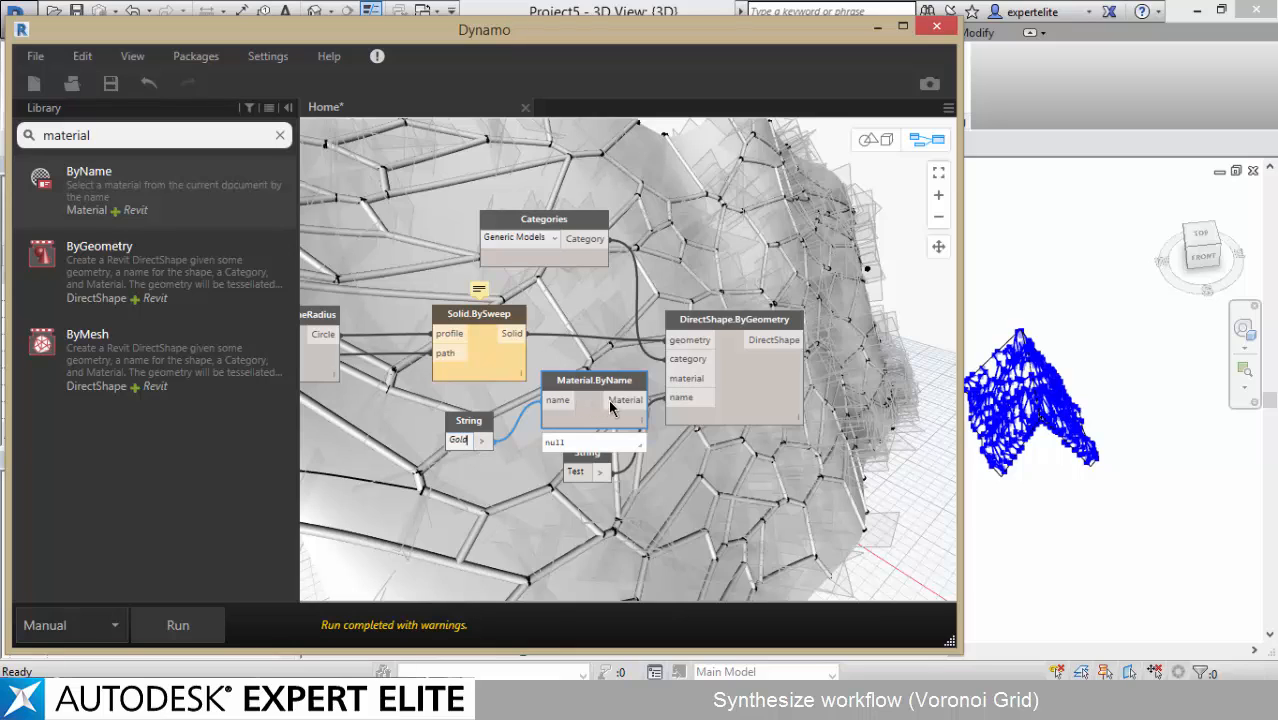
{"action": "left_click_drag", "start_coordinate": [640, 400], "coordinate": [671, 379]}
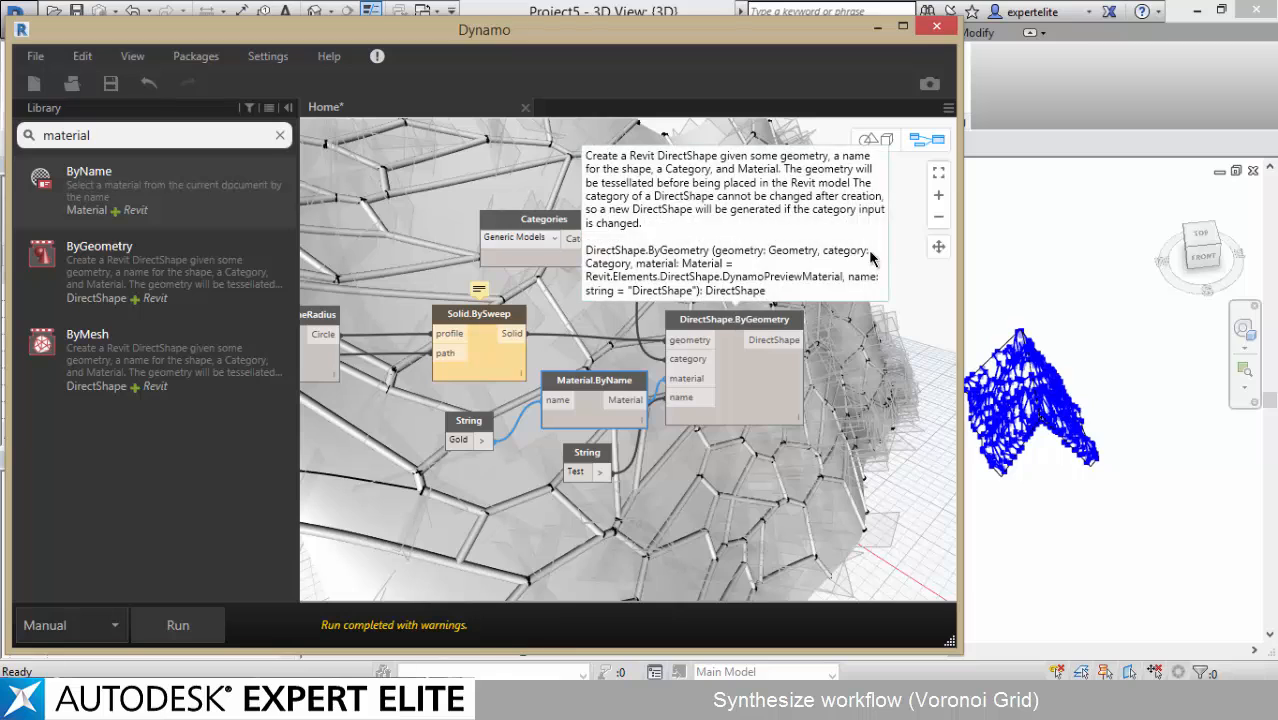
- Space out the DirectShape.ByGeometry and Categories nodes so the export part of the graph is readable, and run the graph
{"action": "left_click_drag", "start_coordinate": [736, 321], "coordinate": [822, 303]}
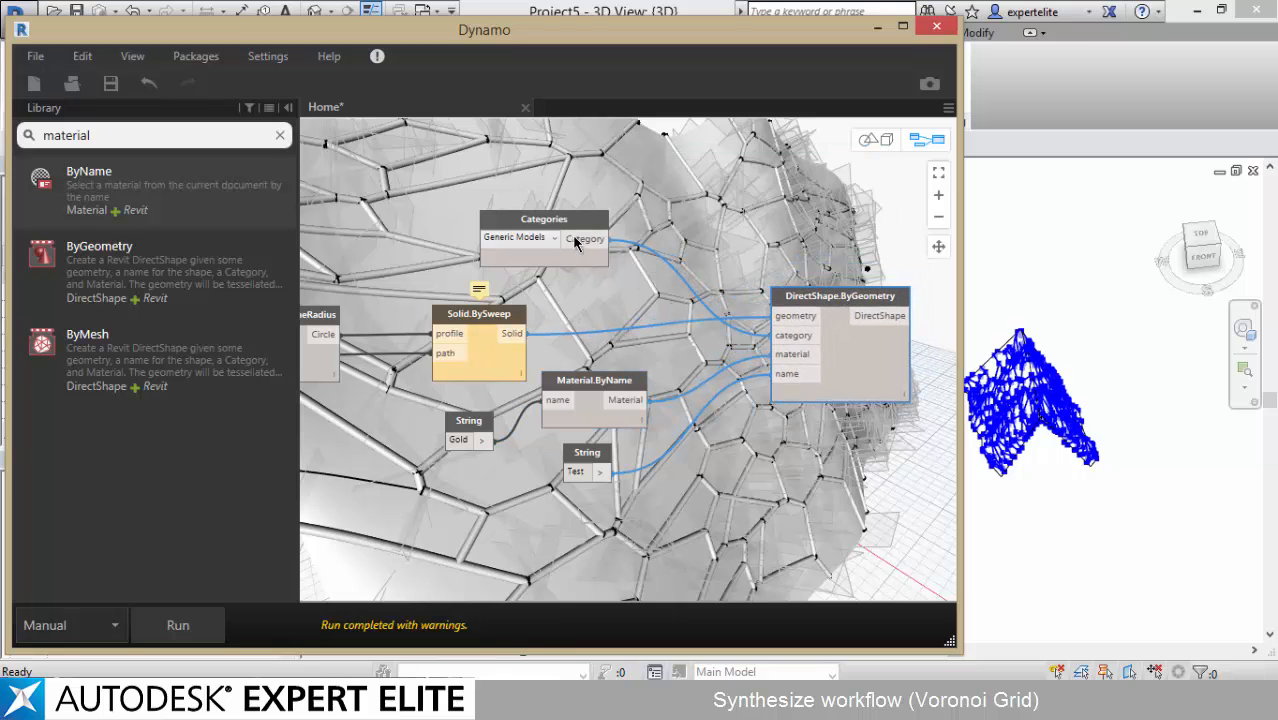
{"action": "left_click_drag", "start_coordinate": [566, 222], "coordinate": [636, 245]}
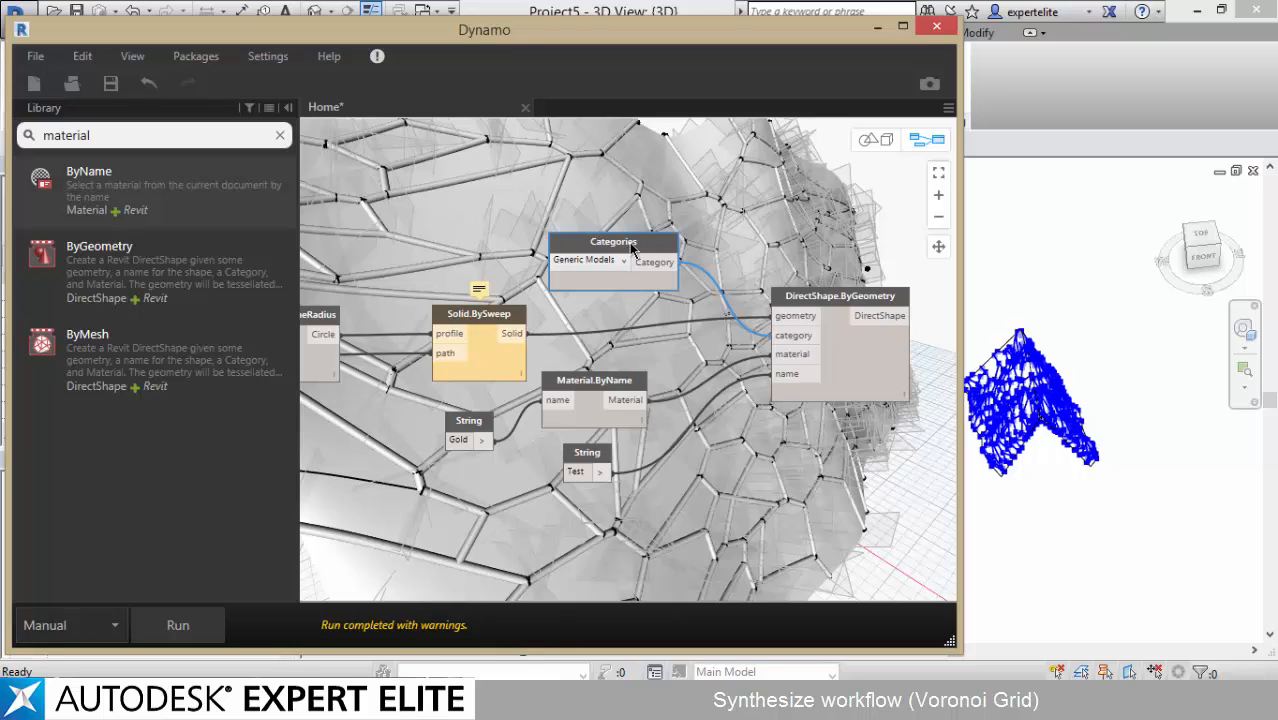
{"action": "left_click", "coordinate": [606, 387]}
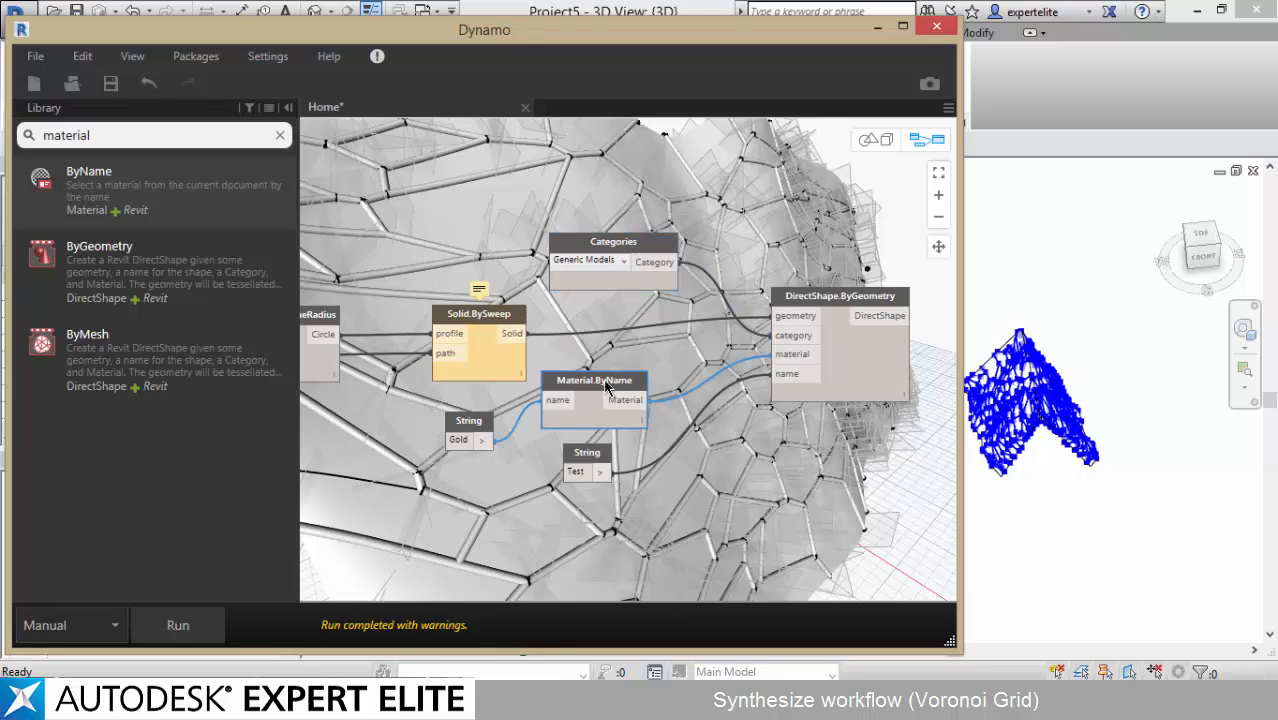
{"action": "left_click", "coordinate": [582, 459]}
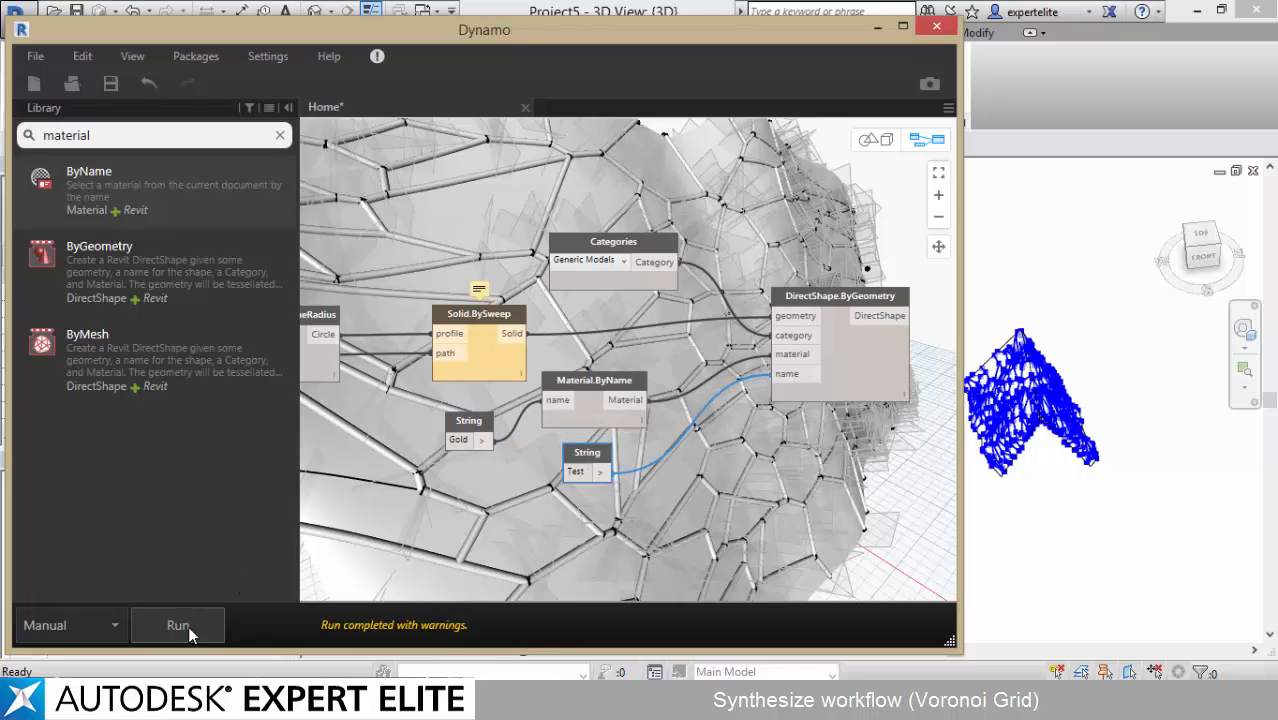
{"action": "left_click", "coordinate": [178, 625]}
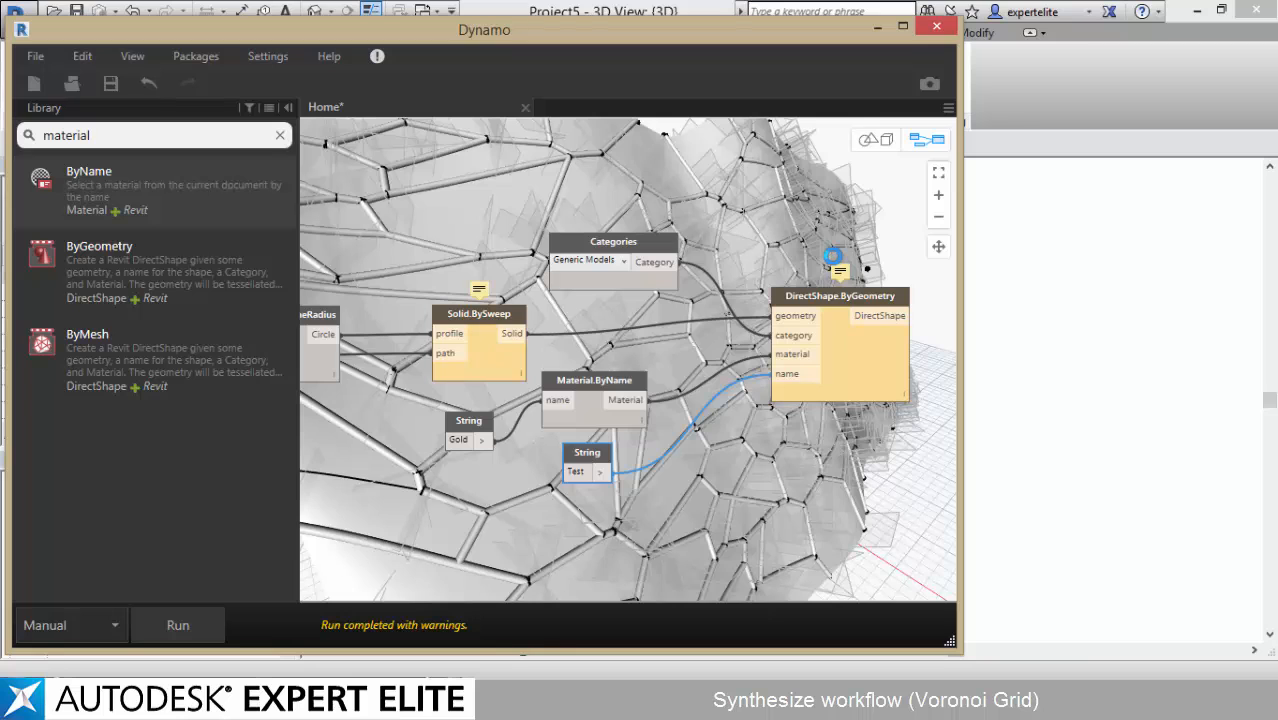
- Switch to Revit, set the 3D view's visual style to Consistent Colors and inspect the exported Voronoi members up close
{"action": "left_click", "coordinate": [877, 27]}
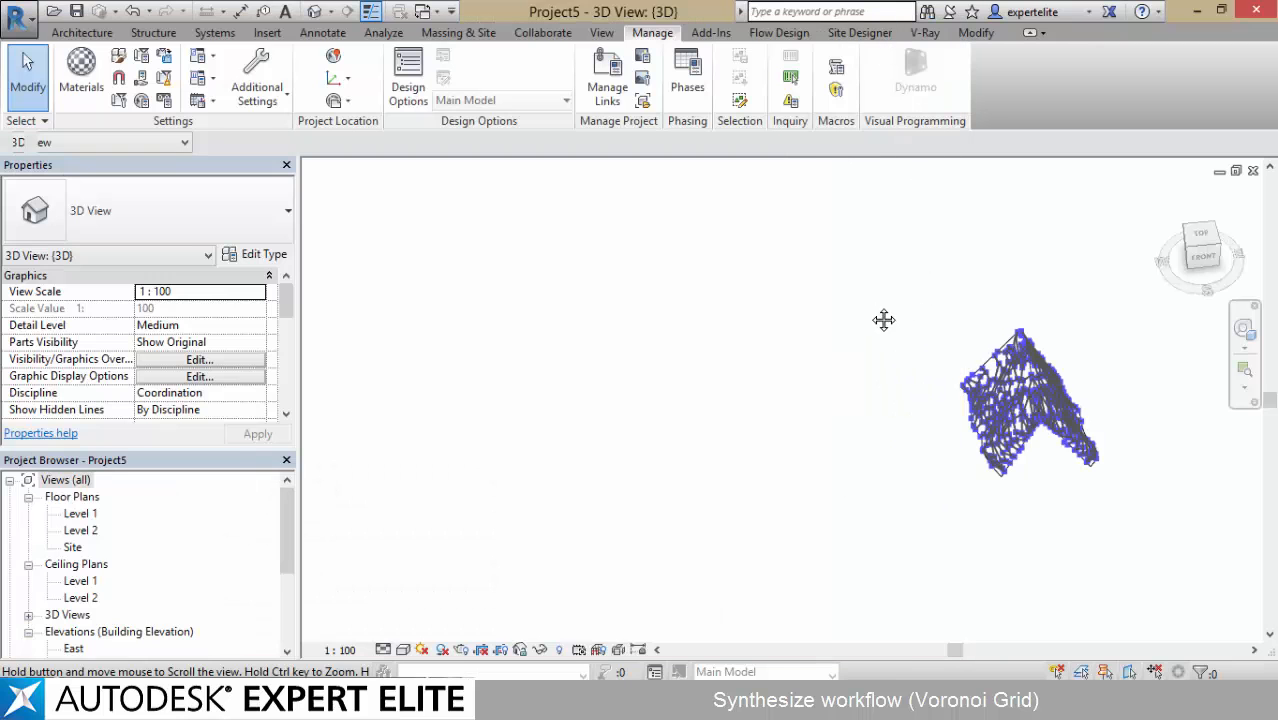
{"action": "middle_click_drag", "start_coordinate": [924, 371], "coordinate": [851, 403], "text": "shift"}
{"action": "scroll", "coordinate": [850, 402], "scroll_direction": "up", "scroll_amount": 3}
{"action": "scroll", "coordinate": [850, 402], "scroll_direction": "up", "scroll_amount": 4}
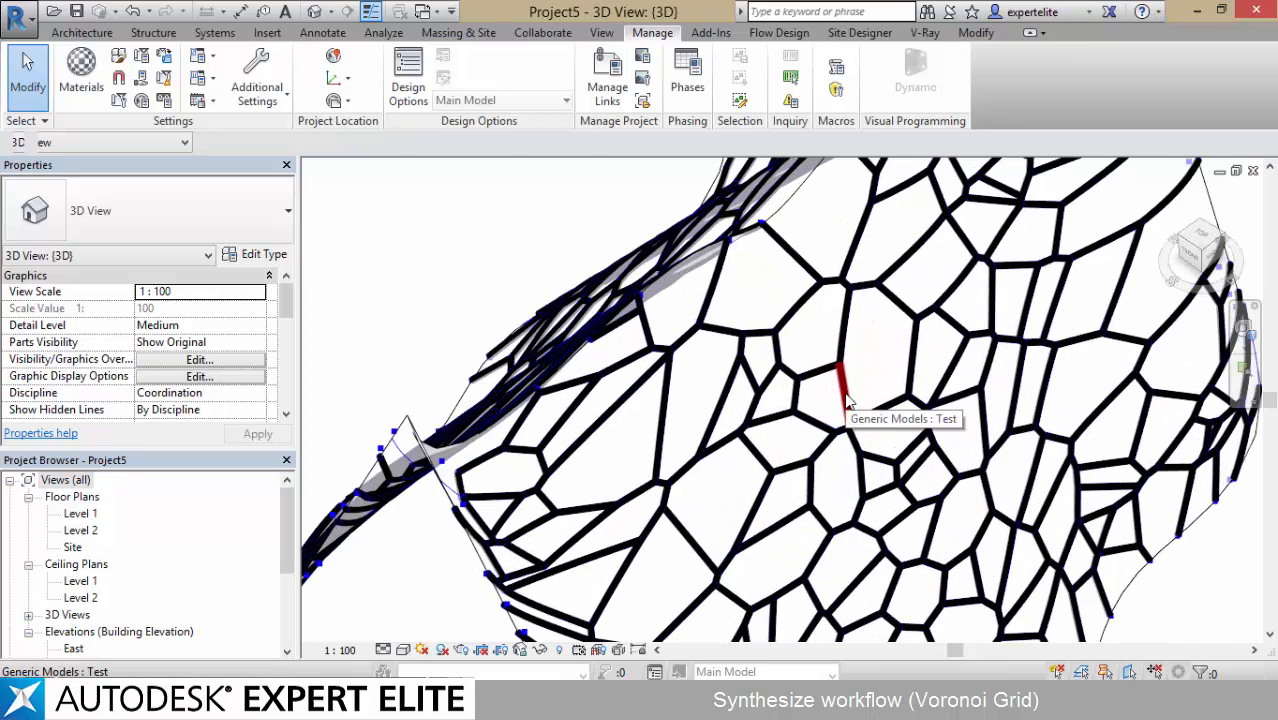
{"action": "scroll", "coordinate": [846, 400], "scroll_direction": "up", "scroll_amount": 3}
{"action": "left_click", "coordinate": [403, 649]}
{"action": "left_click", "coordinate": [436, 592]}
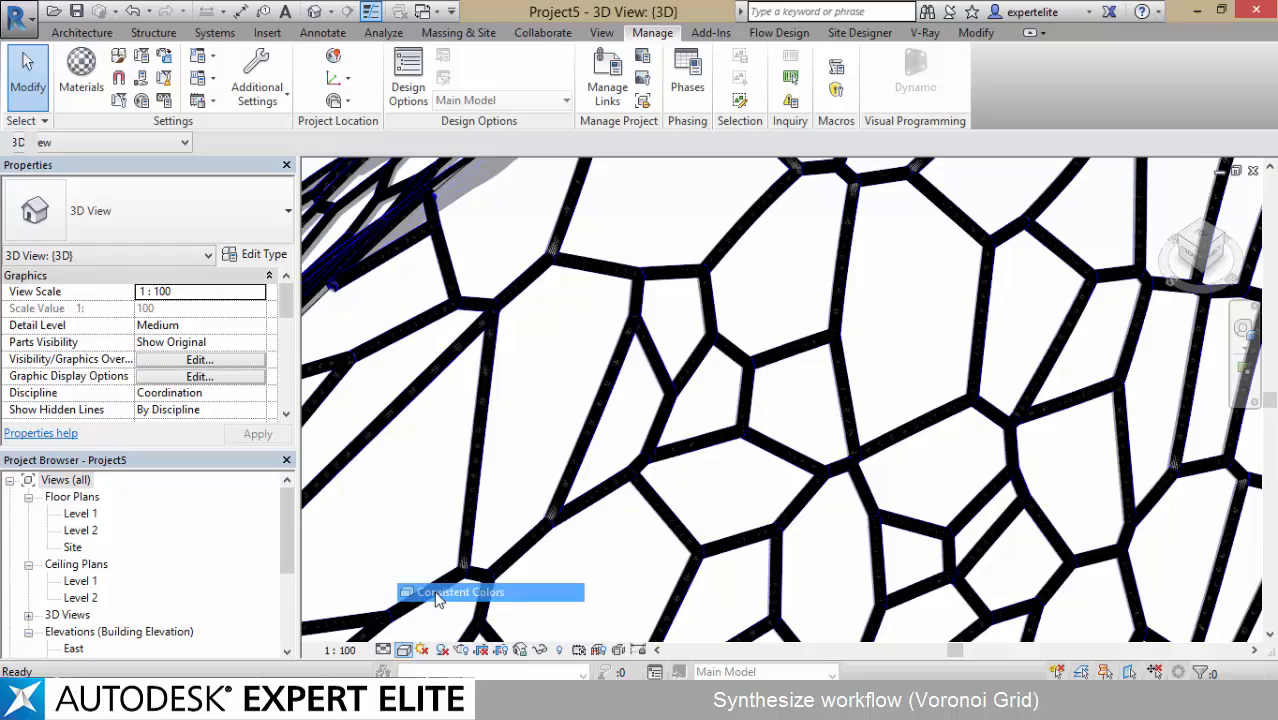
{"action": "scroll", "coordinate": [433, 370], "scroll_direction": "up", "scroll_amount": 5}
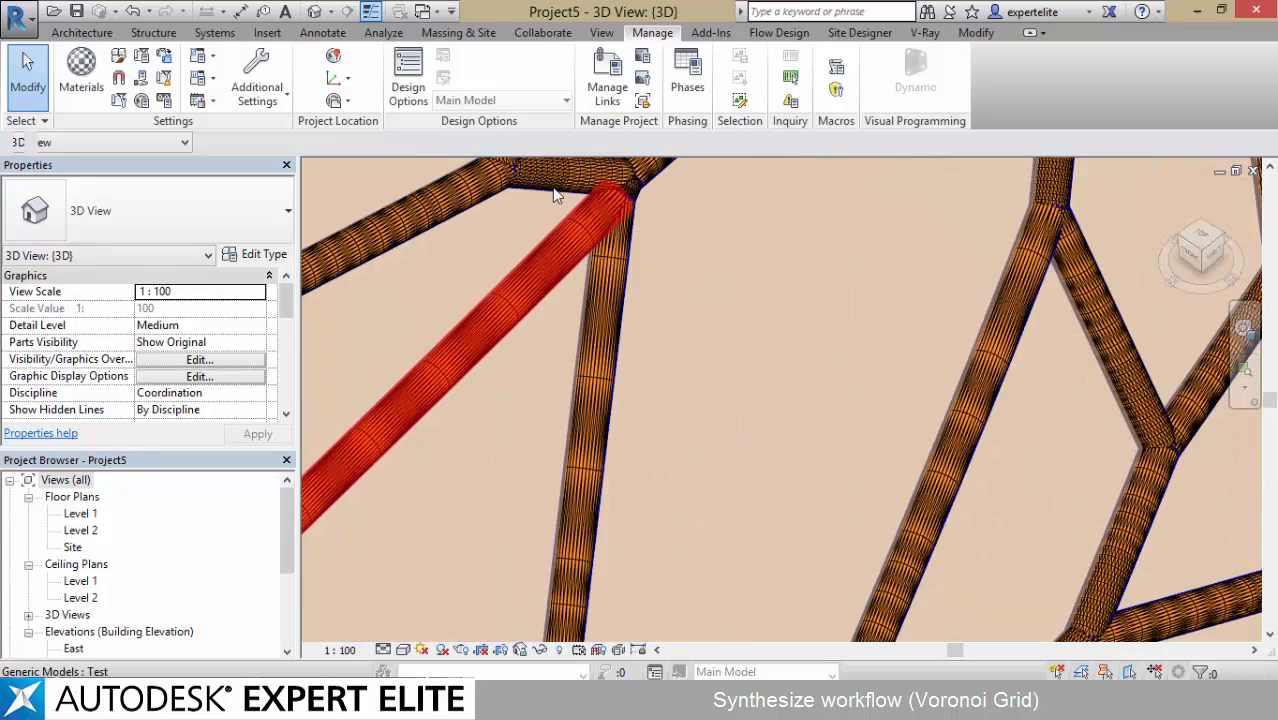
{"action": "middle_click_drag", "start_coordinate": [875, 291], "coordinate": [533, 639]}
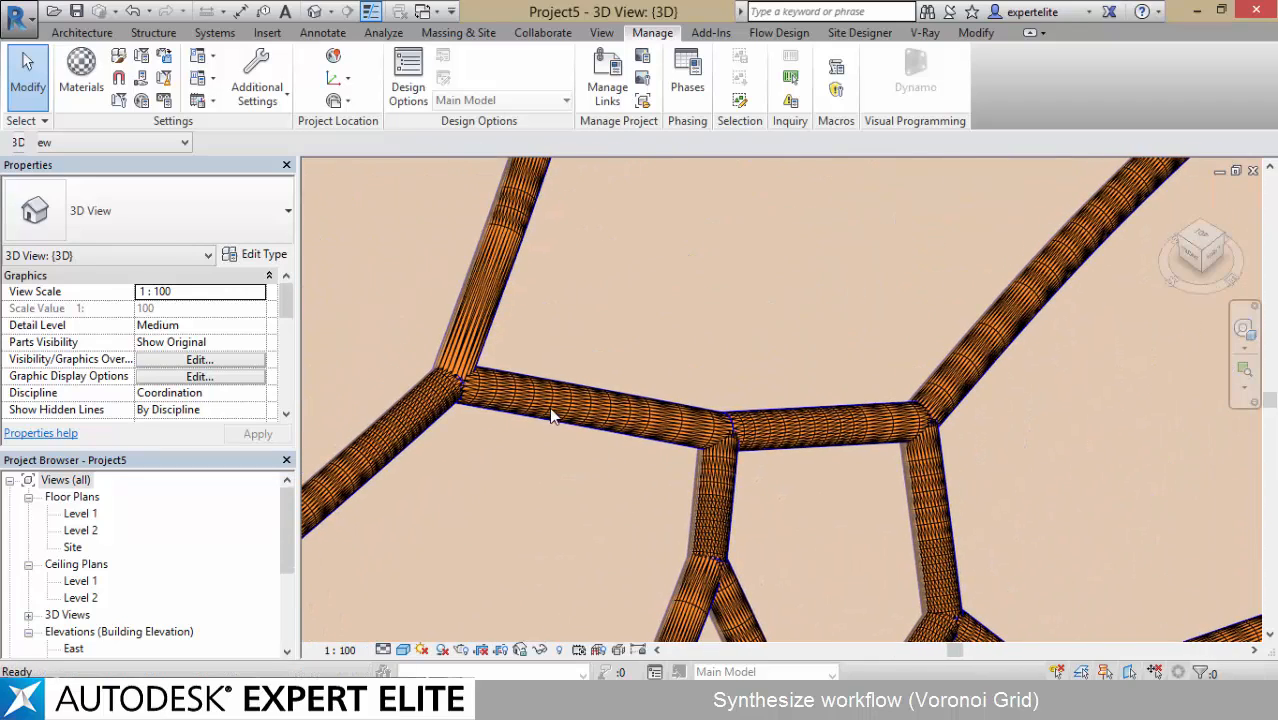
{"action": "middle_click_drag", "start_coordinate": [1010, 205], "coordinate": [415, 624]}
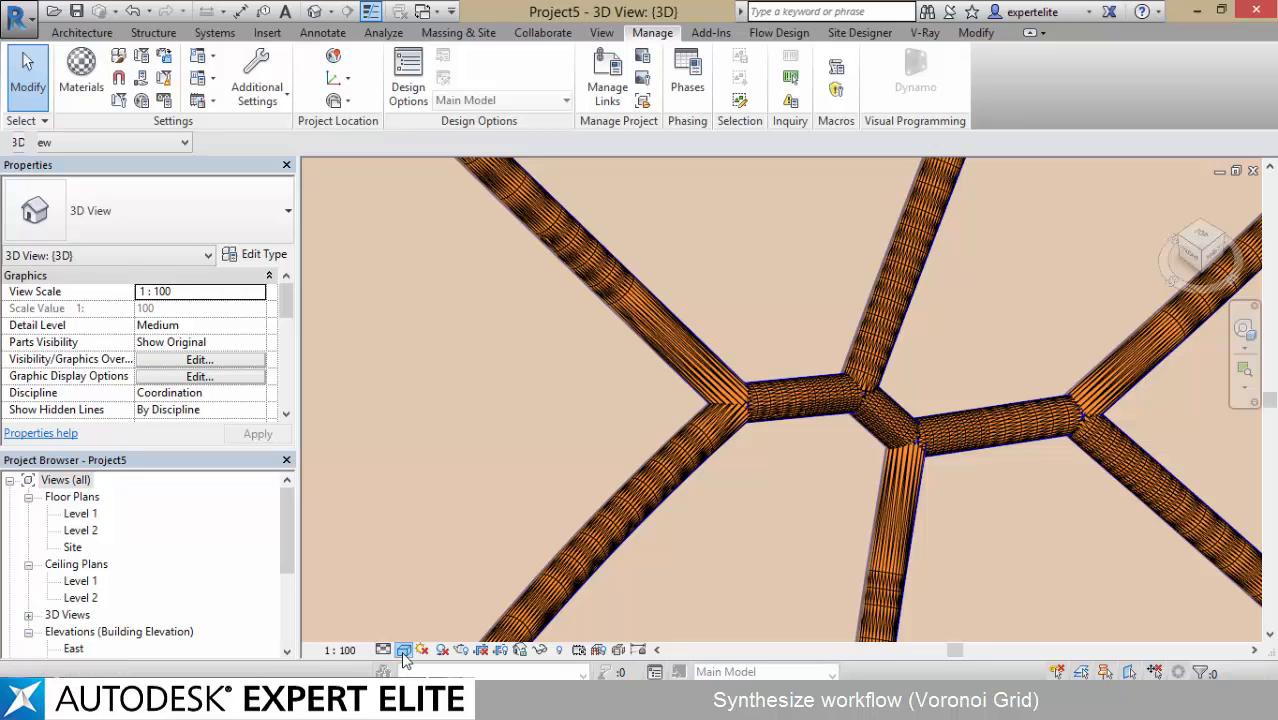
- Set the 3D view to a realistic visual style and examine the gold members and their joints across the mass faces
{"action": "left_click", "coordinate": [402, 651]}
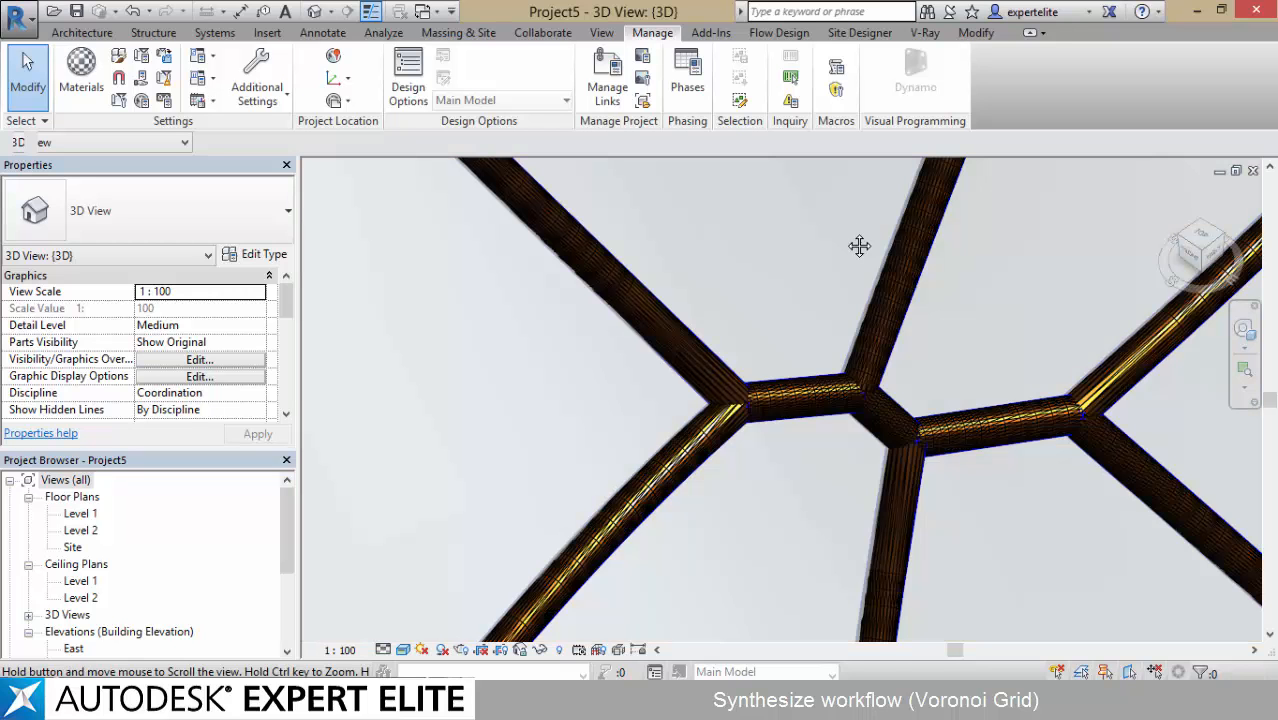
{"action": "scroll", "coordinate": [800, 300], "scroll_direction": "up", "scroll_amount": 5}
{"action": "middle_click_drag", "start_coordinate": [1020, 238], "coordinate": [643, 611]}
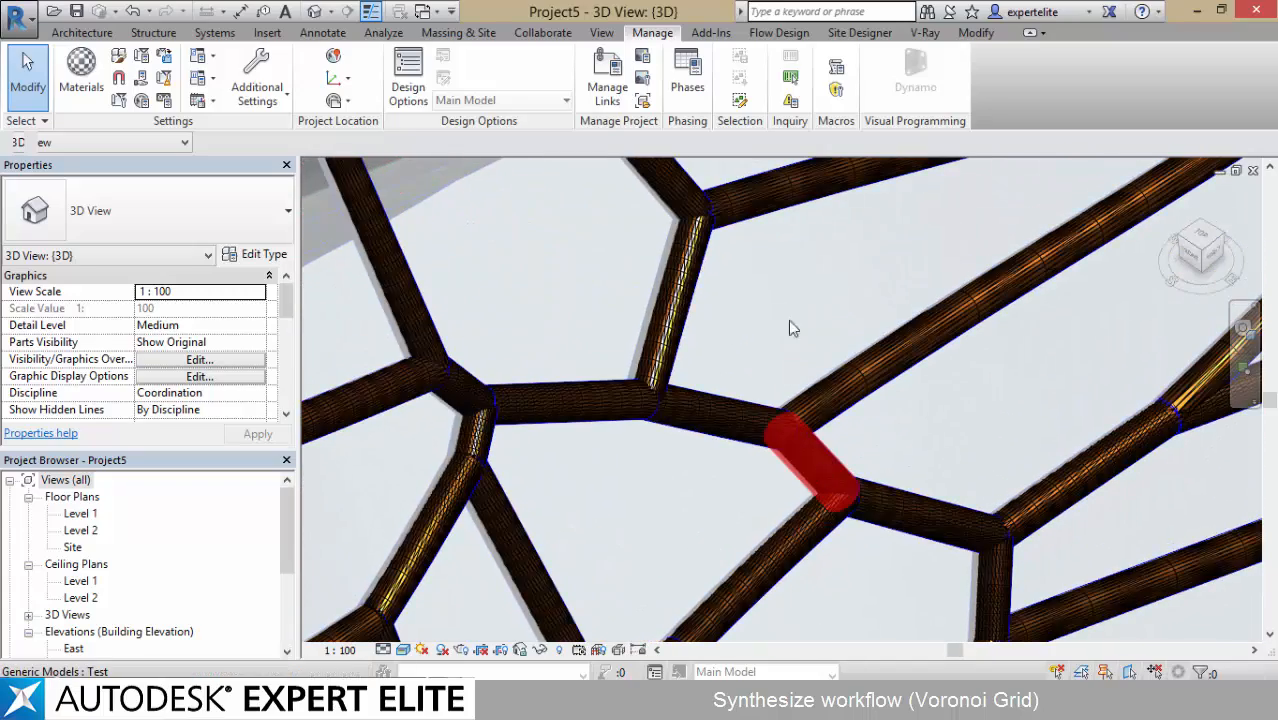
{"action": "middle_click_drag", "start_coordinate": [676, 406], "coordinate": [445, 612]}
{"action": "middle_click_drag", "start_coordinate": [862, 185], "coordinate": [428, 414]}
{"action": "scroll", "coordinate": [893, 211], "scroll_direction": "down", "scroll_amount": 6}
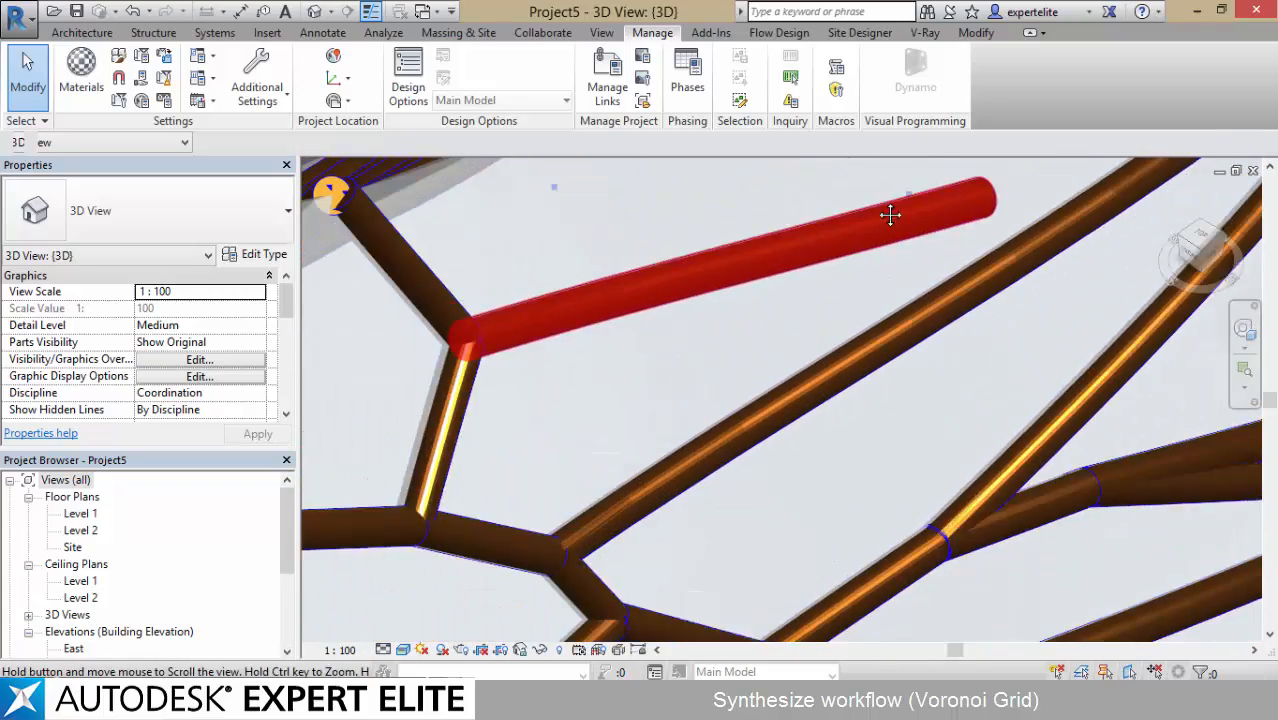
{"action": "scroll", "coordinate": [762, 207], "scroll_direction": "down", "scroll_amount": 3}
{"action": "scroll", "coordinate": [756, 422], "scroll_direction": "down", "scroll_amount": 2}
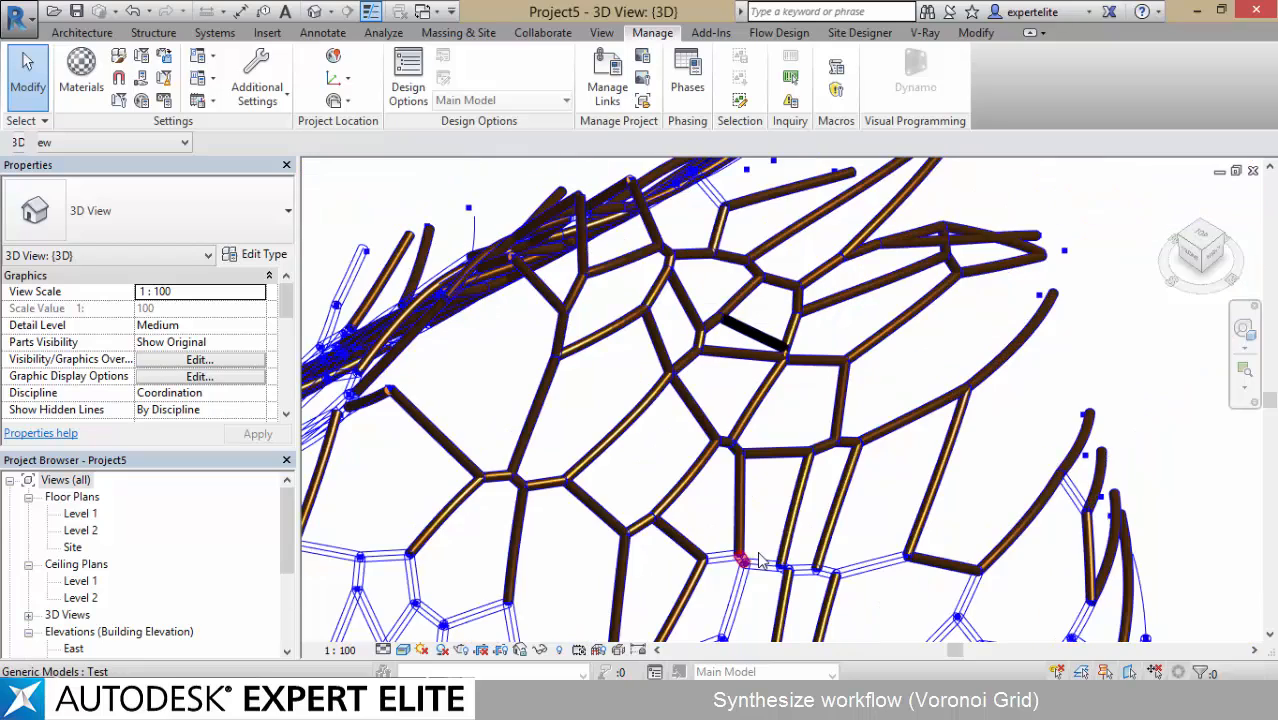
{"action": "middle_click_drag", "start_coordinate": [857, 325], "coordinate": [705, 285], "text": "shift"}
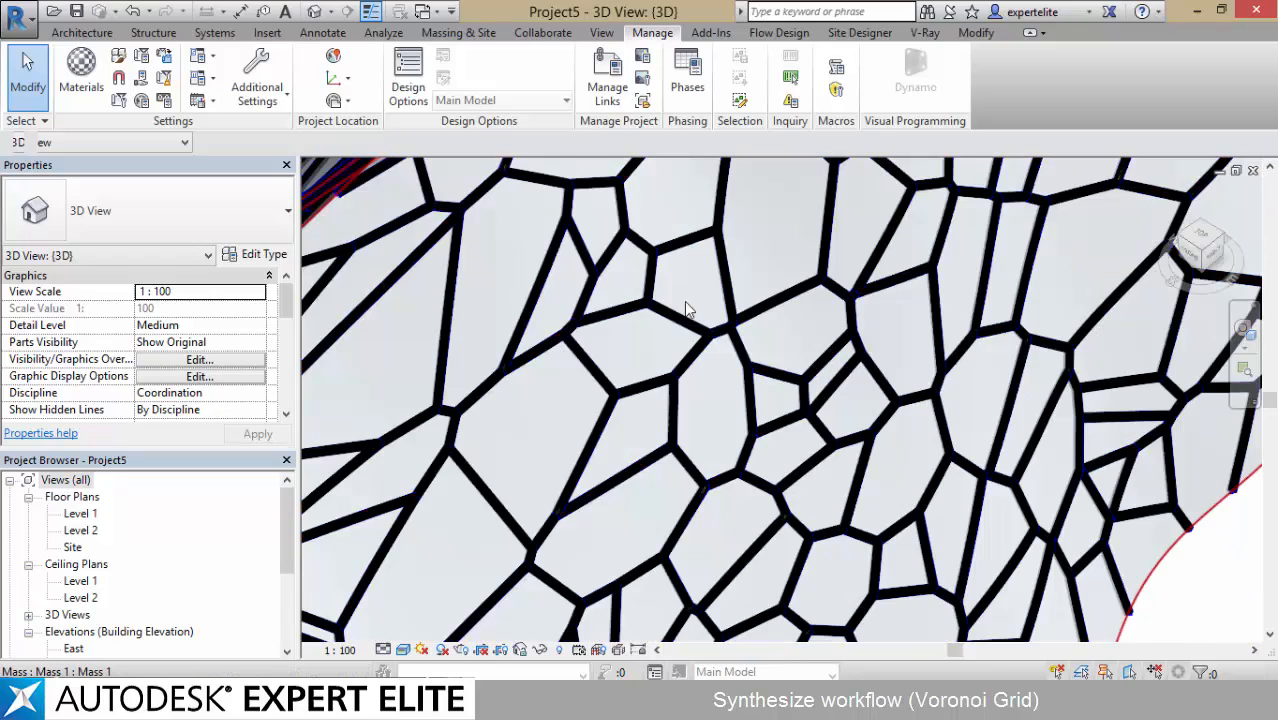
{"action": "scroll", "coordinate": [561, 446], "scroll_direction": "up", "scroll_amount": 8}
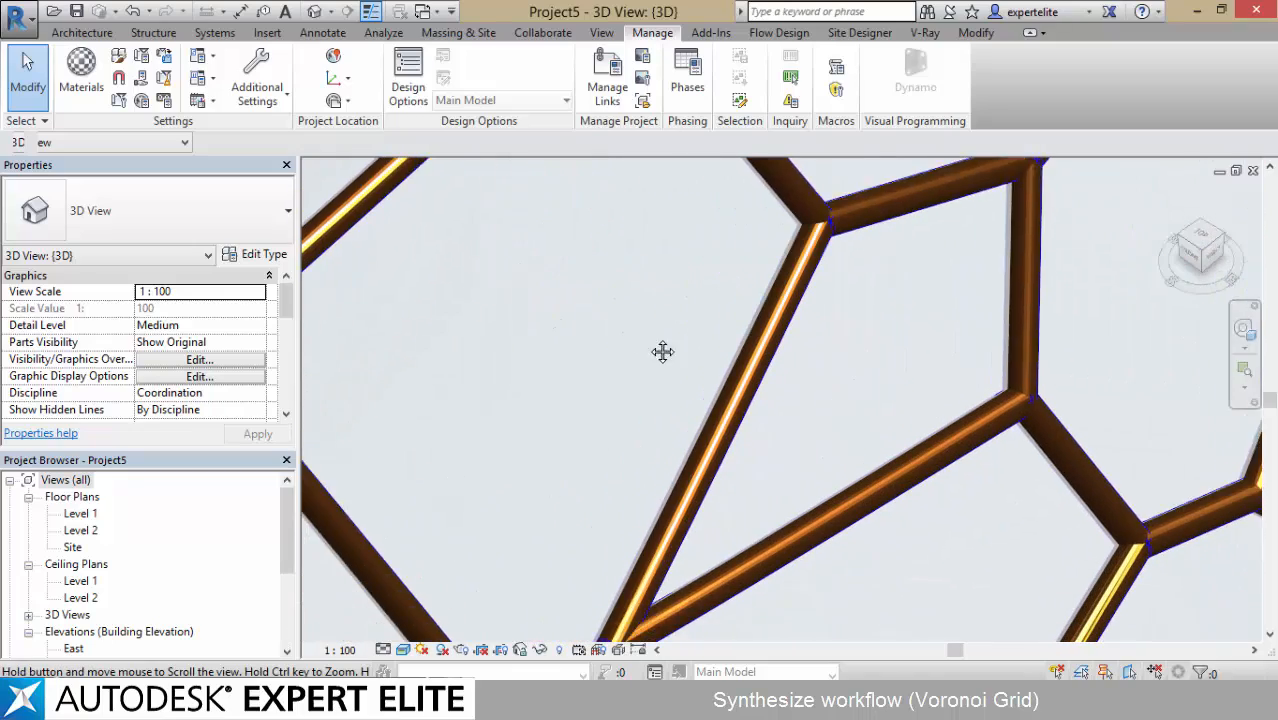
{"action": "scroll", "coordinate": [686, 384], "scroll_direction": "down", "scroll_amount": 4}
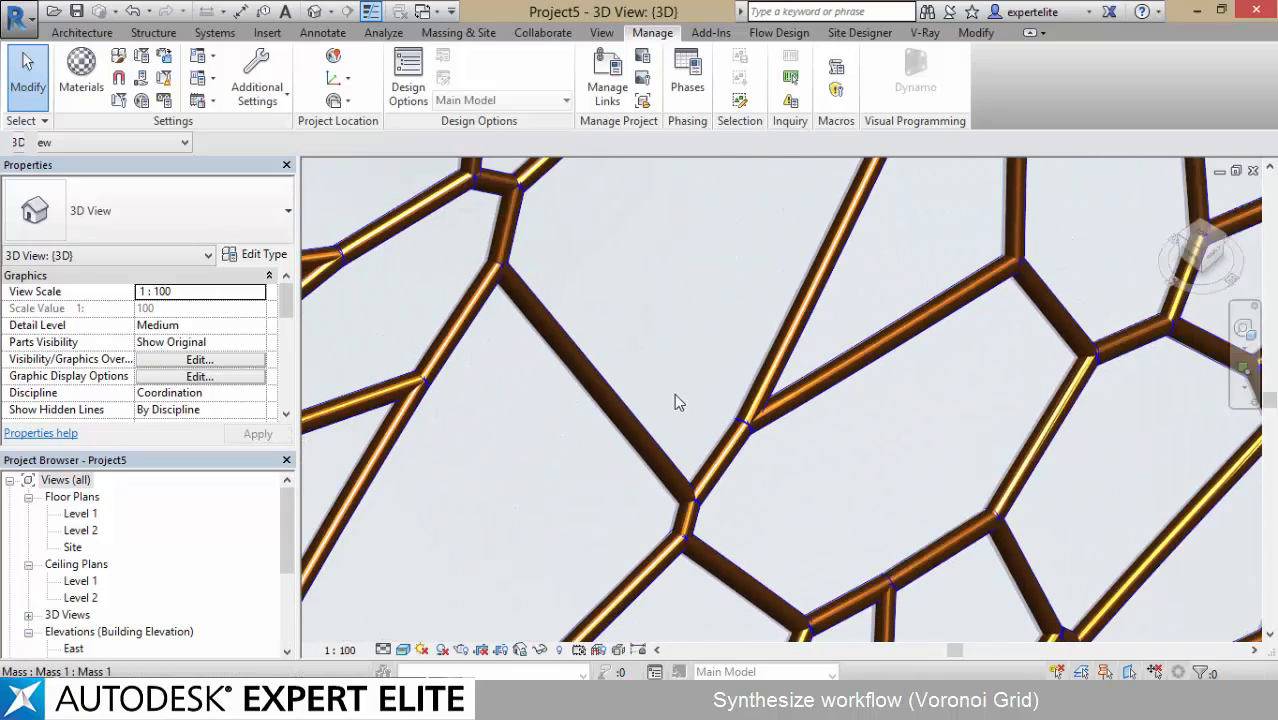
{"action": "middle_click_drag", "start_coordinate": [676, 399], "coordinate": [370, 635]}
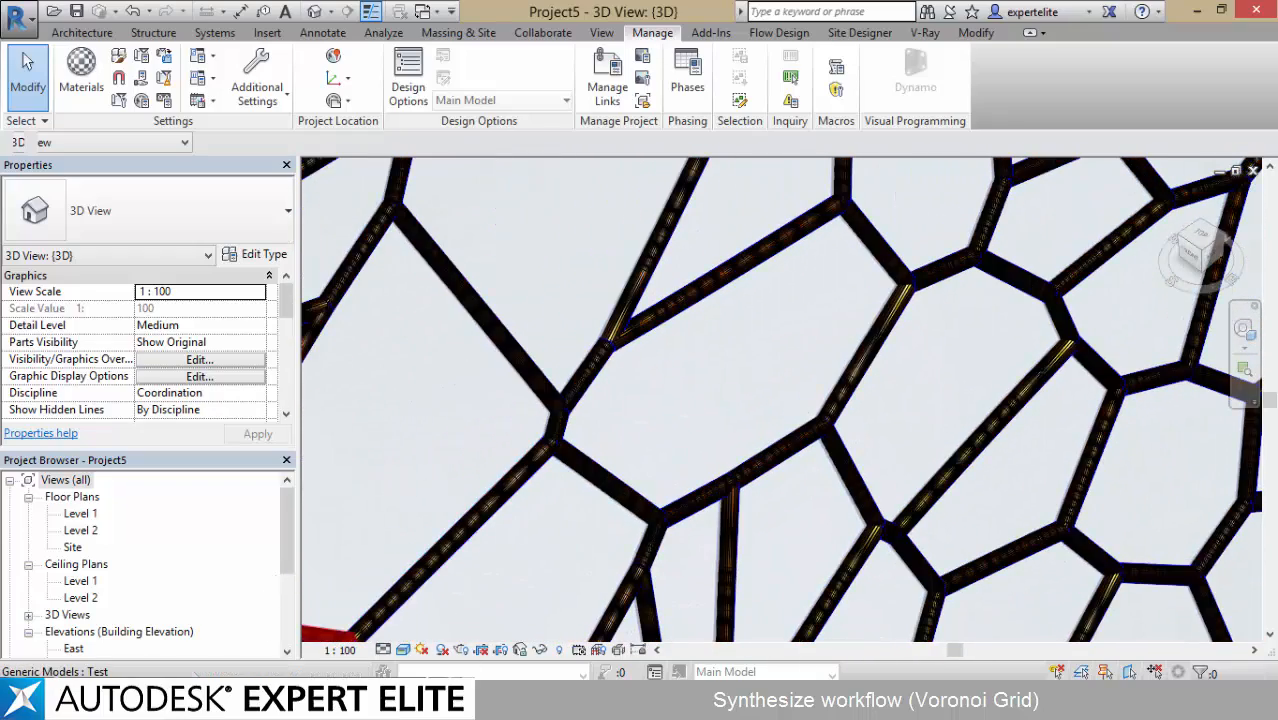
- Return to Dynamo and read the warnings on the DirectShape.ByGeometry and Solid.BySweep nodes
{"action": "left_click", "coordinate": [335, 623]}
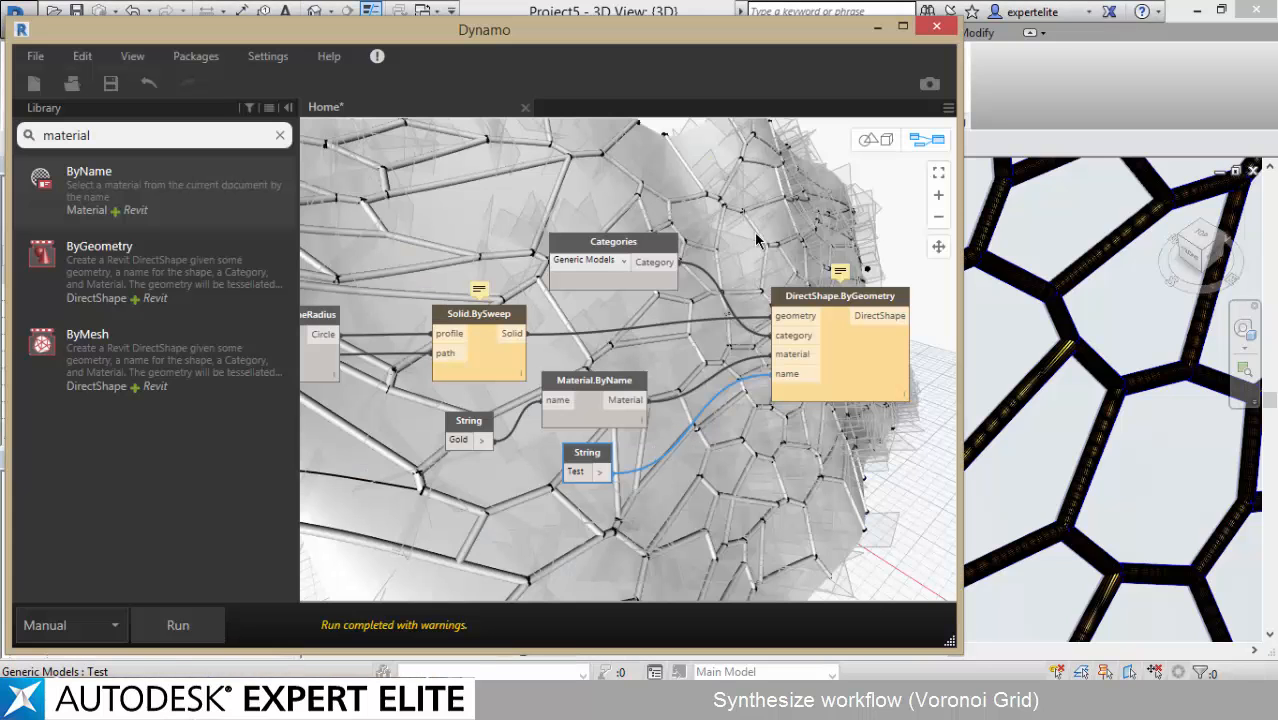
{"action": "left_click", "coordinate": [819, 298]}
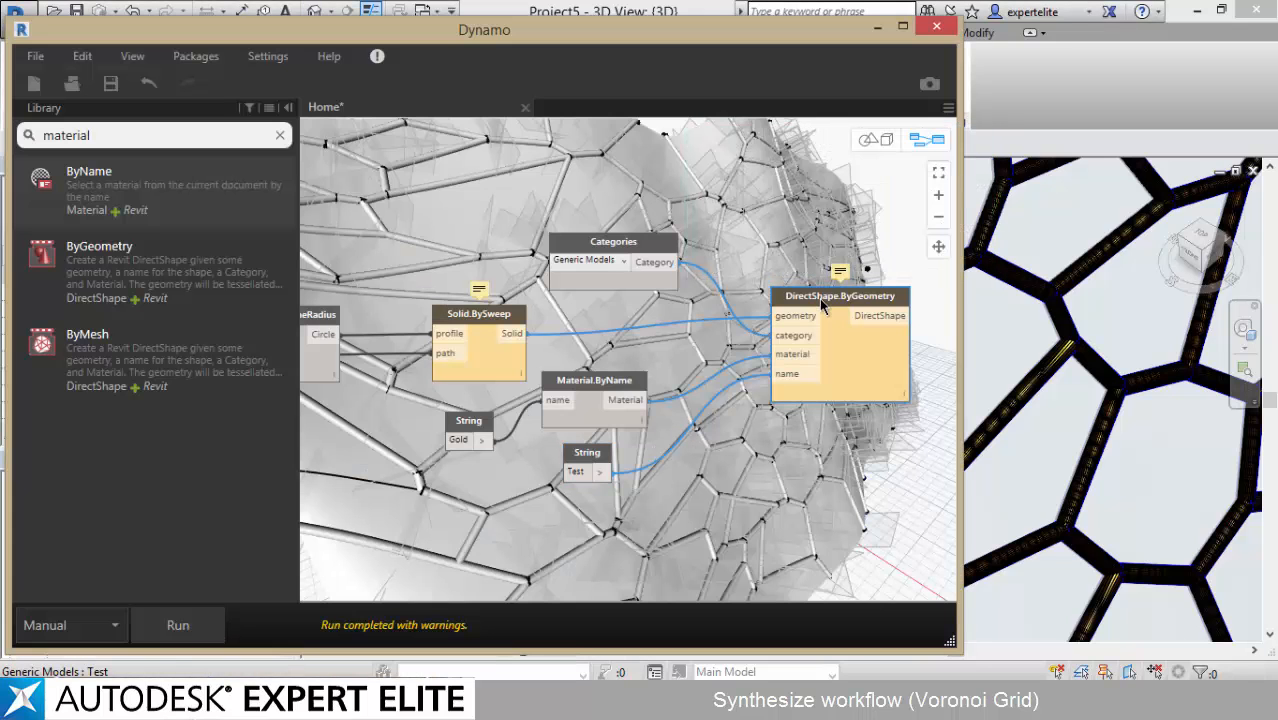
{"action": "mouse_move", "coordinate": [838, 270]}
{"action": "mouse_move", "coordinate": [478, 288]}
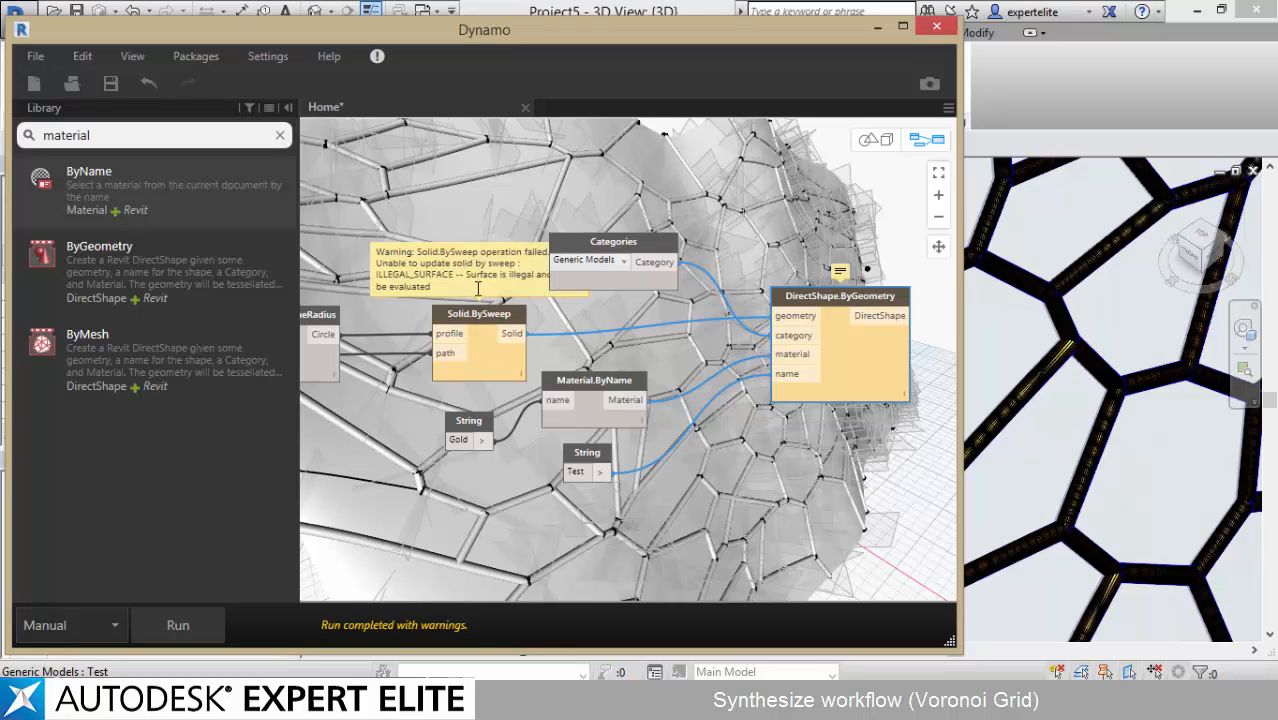
- Delete the DirectShape.ByGeometry, Categories, Material.ByName and Solid.BySweep nodes together with the Test and Gold String nodes
{"action": "left_click", "coordinate": [829, 298]}
{"action": "key", "text": "Delete"}
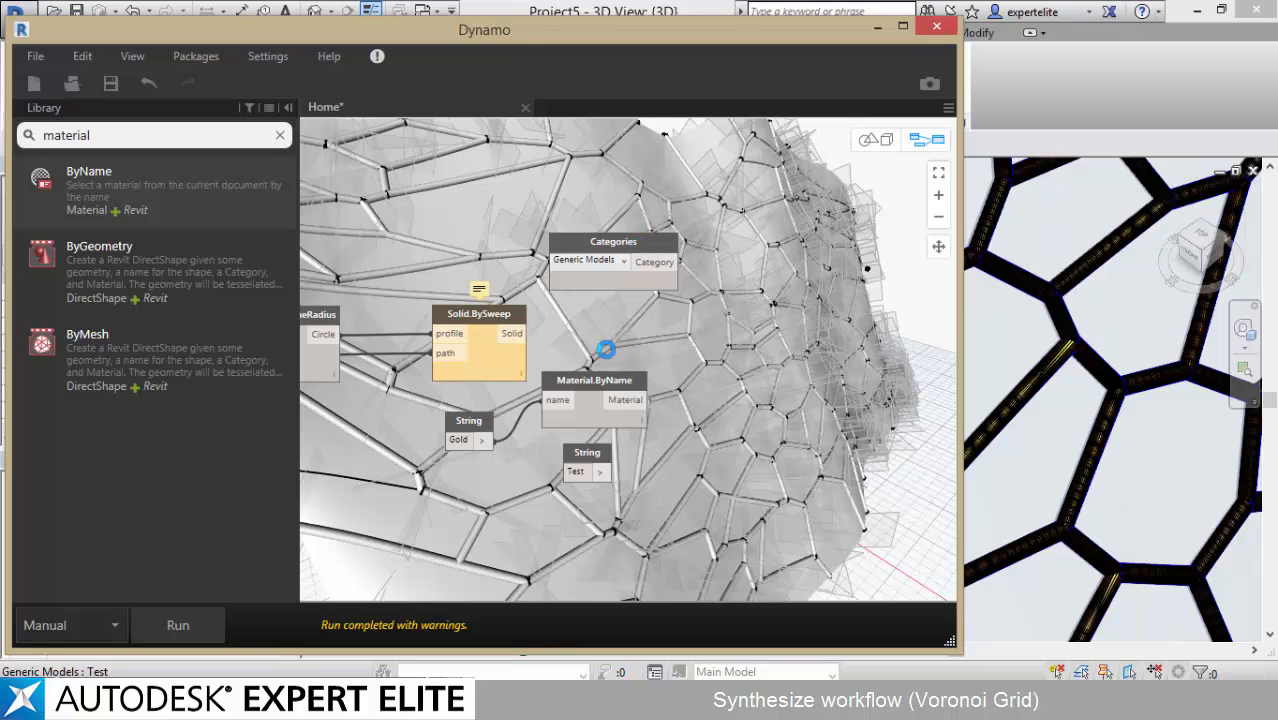
{"action": "key", "text": "Delete"}
{"action": "left_click", "coordinate": [585, 462]}
{"action": "key", "text": "Delete"}
{"action": "left_click", "coordinate": [468, 428]}
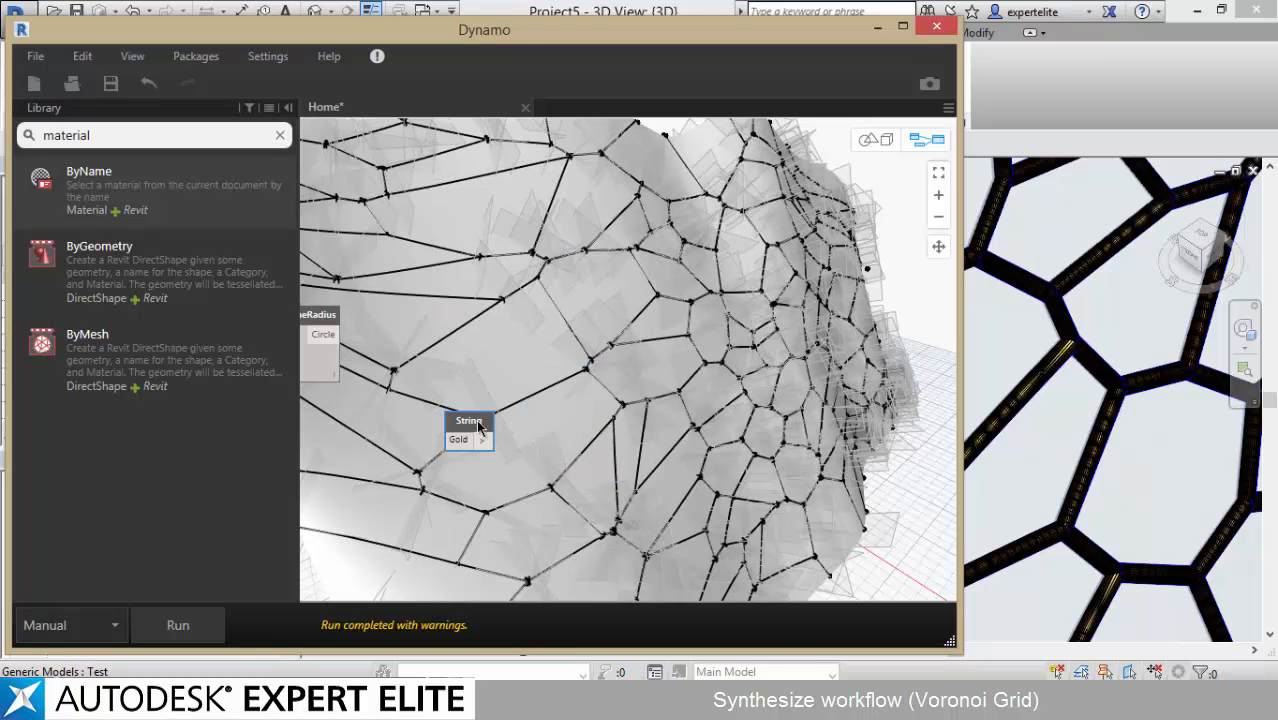
{"action": "key", "text": "Delete"}
- Delete the remaining nodes downstream of VoroFix, including the circle profile node
{"action": "middle_click_drag", "start_coordinate": [467, 337], "coordinate": [699, 332]}
{"action": "middle_click_drag", "start_coordinate": [512, 330], "coordinate": [627, 328]}
{"action": "left_click", "coordinate": [652, 311]}
{"action": "key", "text": "Delete"}
{"action": "middle_click_drag", "start_coordinate": [465, 288], "coordinate": [680, 282]}
{"action": "left_click", "coordinate": [645, 268]}
{"action": "key", "text": "Delete"}
{"action": "left_click", "coordinate": [690, 428]}
{"action": "key", "text": "Delete"}
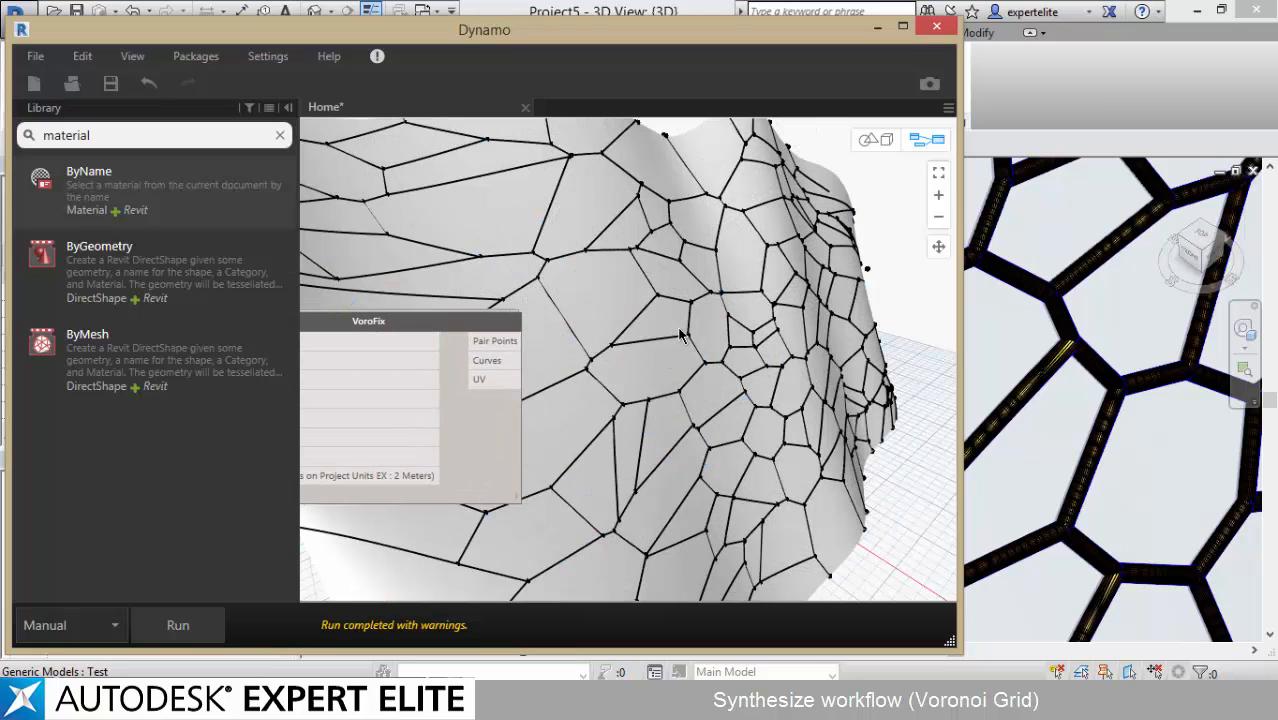
- Set the Number Slider feeding VoroFix's UDensity and VDensity to 80 and run the graph
{"action": "middle_click_drag", "start_coordinate": [190, 303], "coordinate": [655, 260]}
{"action": "double_click", "coordinate": [466, 369]}
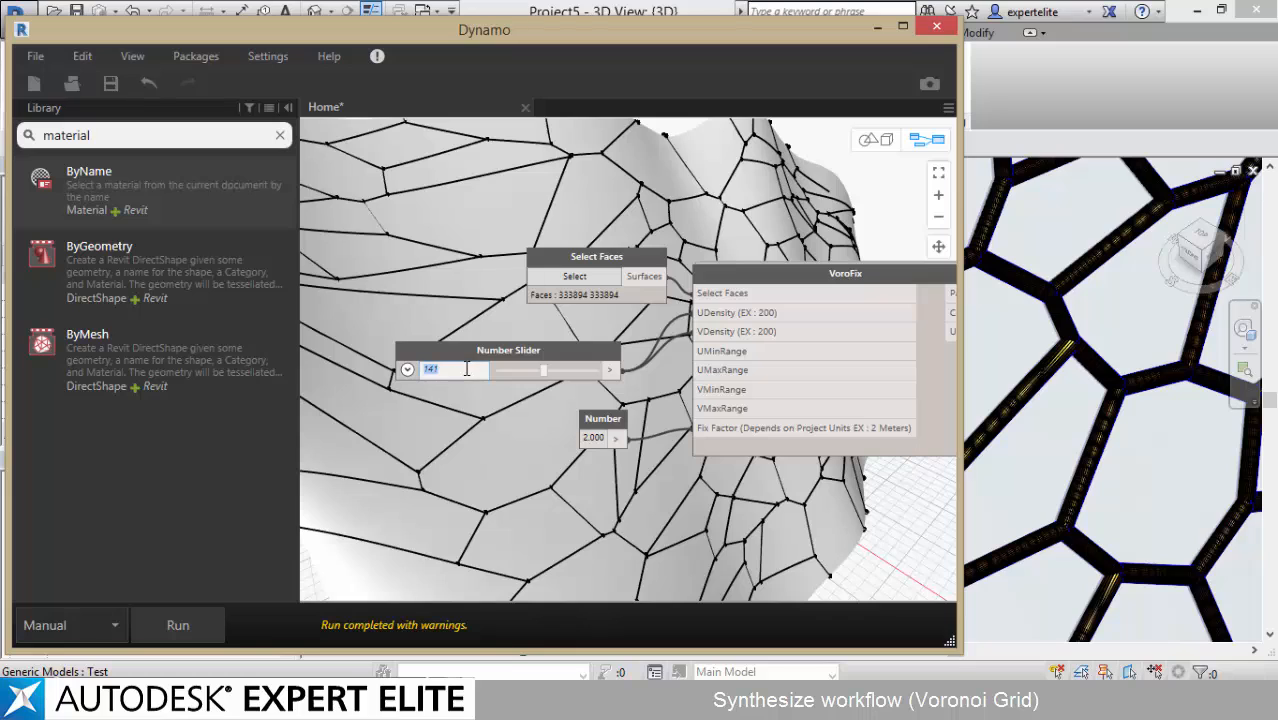
{"action": "type", "text": "80"}
{"action": "key", "text": "Return"}
{"action": "left_click", "coordinate": [180, 625]}
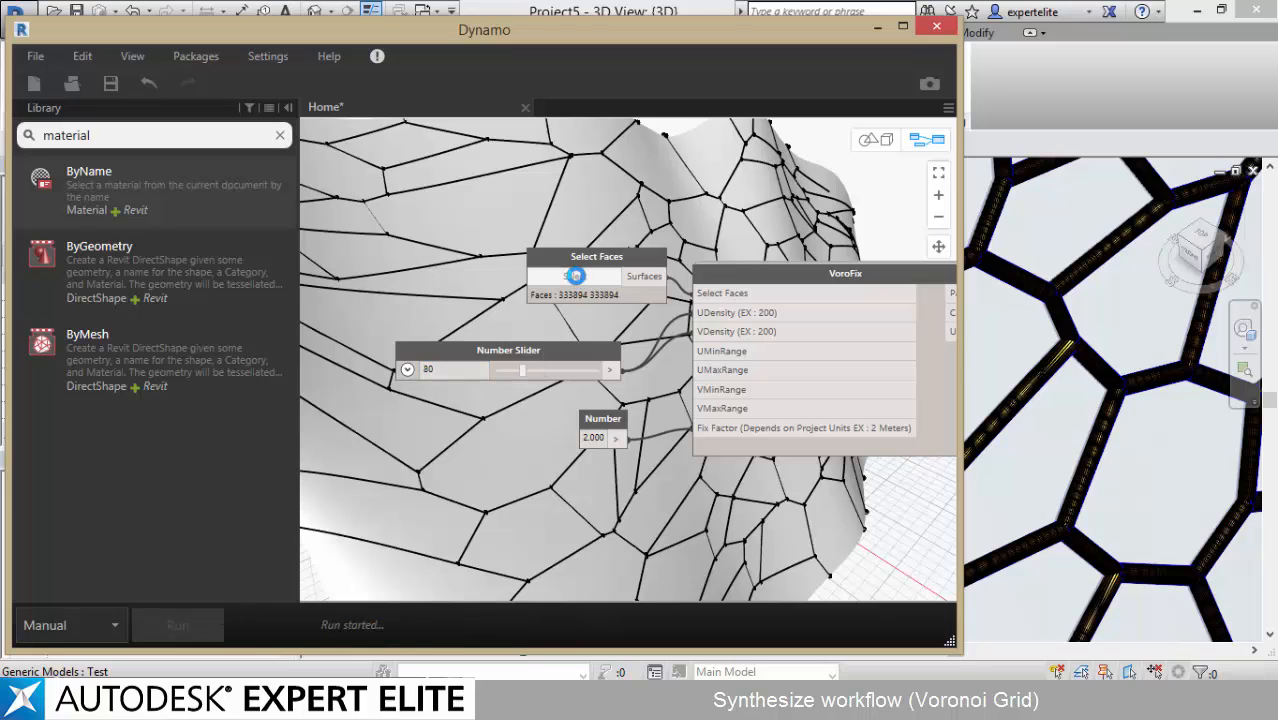
{"action": "scroll", "coordinate": [586, 234], "scroll_direction": "down", "scroll_amount": 4}
{"action": "middle_click_drag", "start_coordinate": [668, 257], "coordinate": [580, 262]}
{"action": "scroll", "coordinate": [781, 292], "scroll_direction": "up", "scroll_amount": 3}
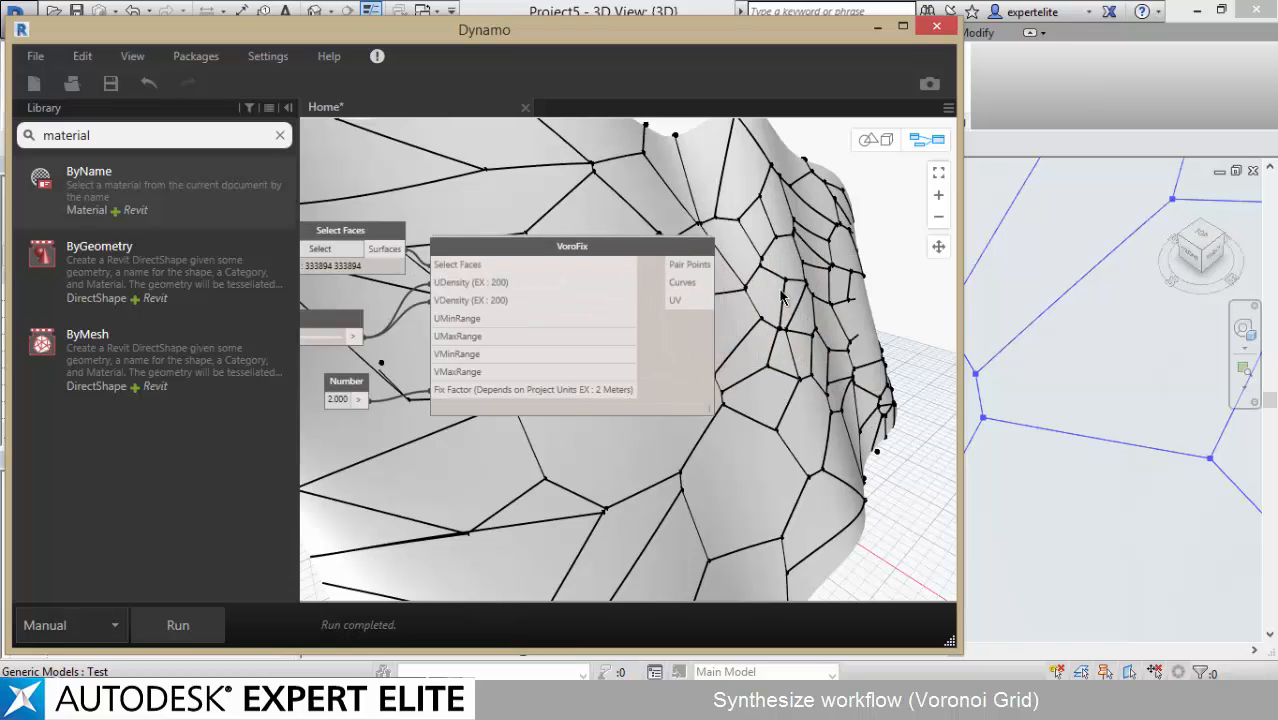
{"action": "scroll", "coordinate": [781, 291], "scroll_direction": "up", "scroll_amount": 1}
{"action": "middle_click_drag", "start_coordinate": [691, 188], "coordinate": [832, 196]}
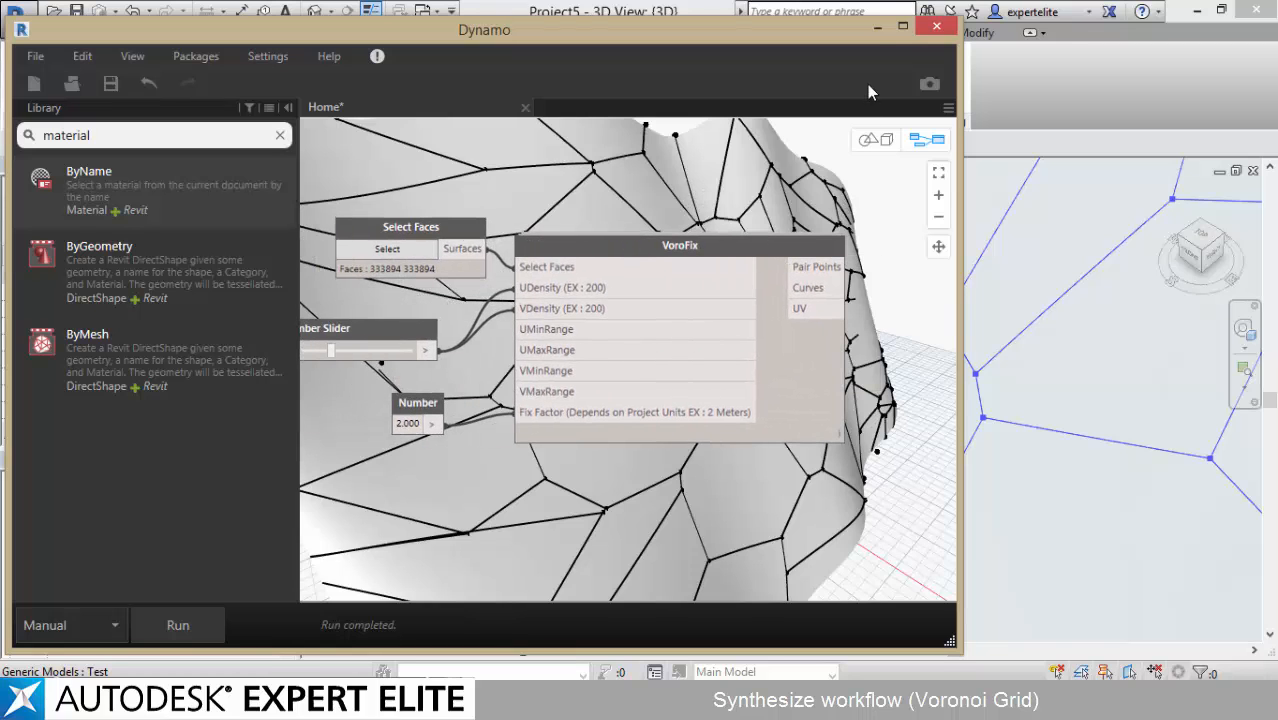
- Switch to Revit, check the regenerated Voronoi grid and create a new family from a metric Generic Model template
{"action": "left_click", "coordinate": [876, 30]}
{"action": "scroll", "coordinate": [722, 346], "scroll_direction": "down", "scroll_amount": 5}
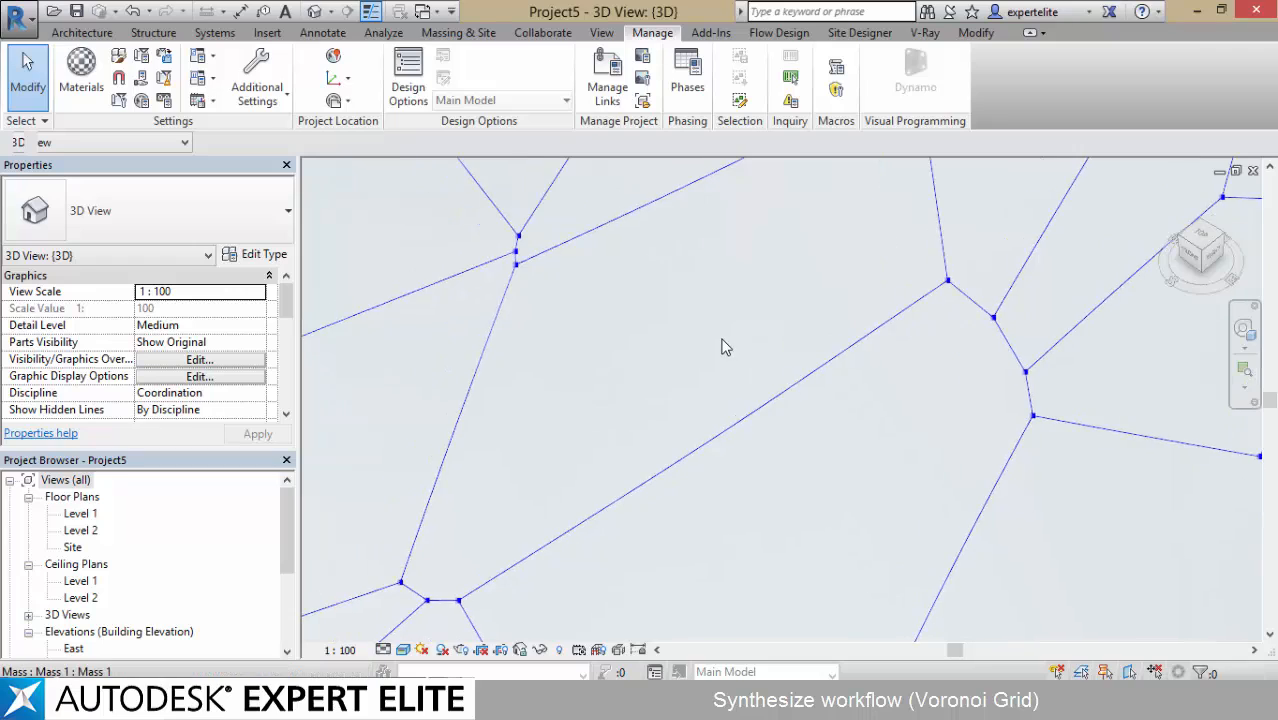
{"action": "left_click", "coordinate": [15, 15]}
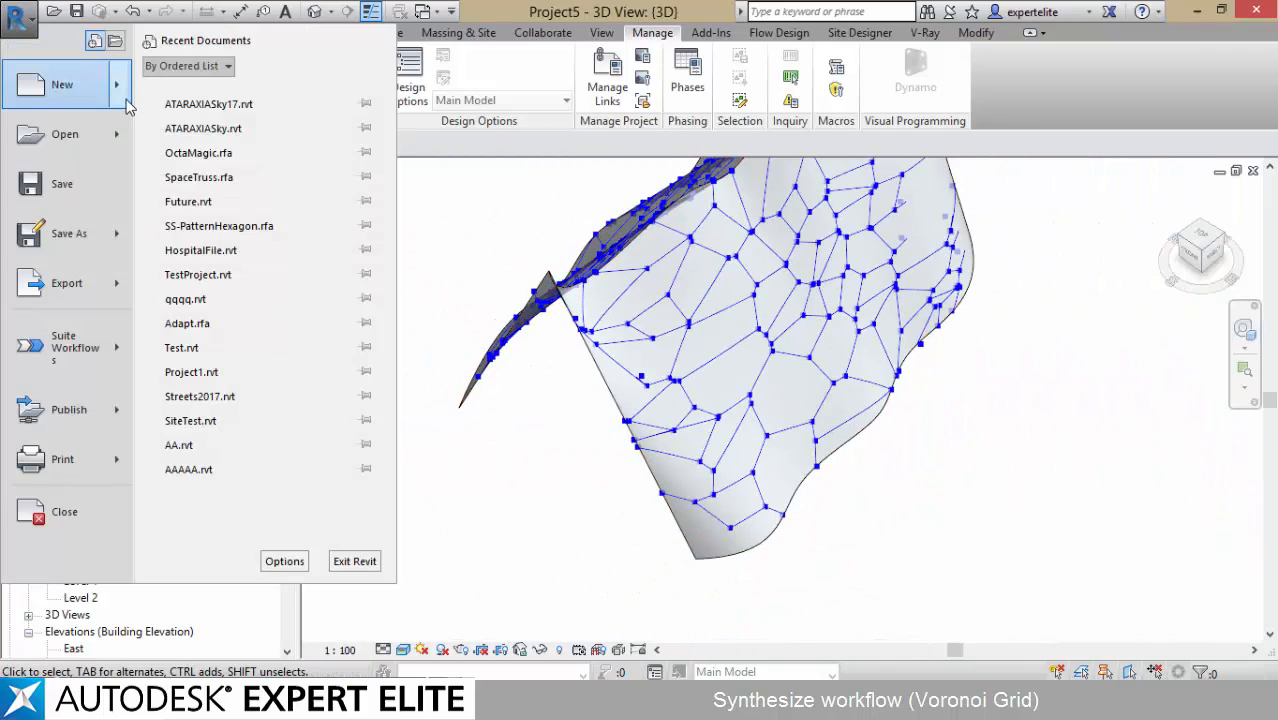
{"action": "mouse_move", "coordinate": [62, 85]}
{"action": "left_click", "coordinate": [162, 142]}
{"action": "left_click", "coordinate": [590, 420]}
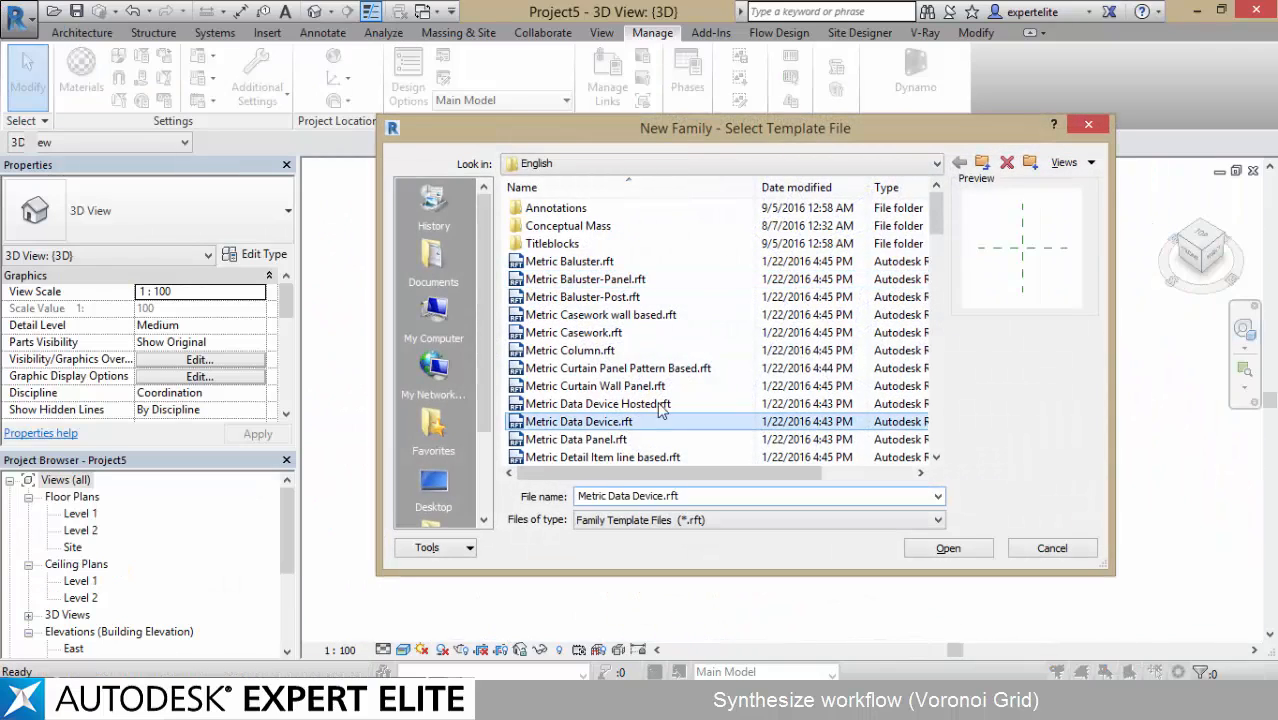
{"action": "scroll", "coordinate": [662, 293], "scroll_direction": "down", "scroll_amount": 2}
{"action": "scroll", "coordinate": [660, 292], "scroll_direction": "down", "scroll_amount": 6}
{"action": "double_click", "coordinate": [645, 348]}
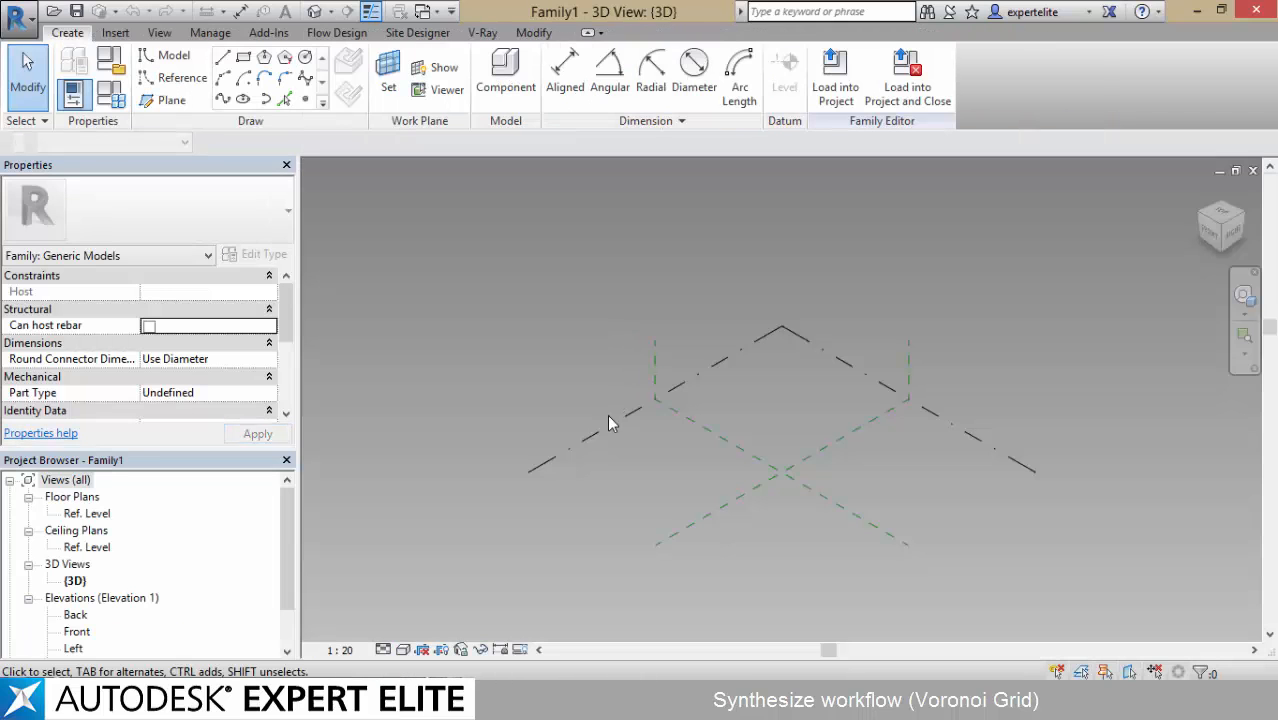
- Set the family's length units to meters with 3 decimal places and the unit symbol m
{"action": "key", "text": "u"}
{"action": "key", "text": "n"}
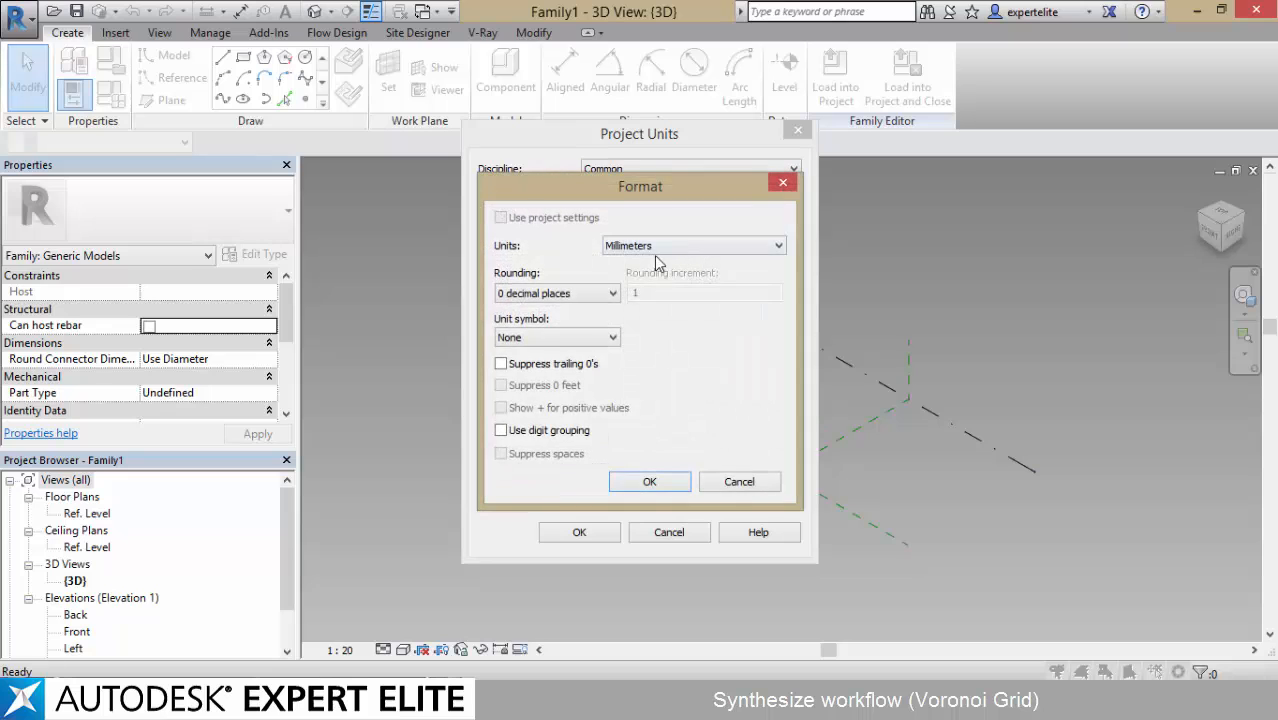
{"action": "left_click", "coordinate": [622, 250]}
{"action": "left_click", "coordinate": [640, 314]}
{"action": "left_click", "coordinate": [557, 293]}
{"action": "left_click", "coordinate": [562, 370]}
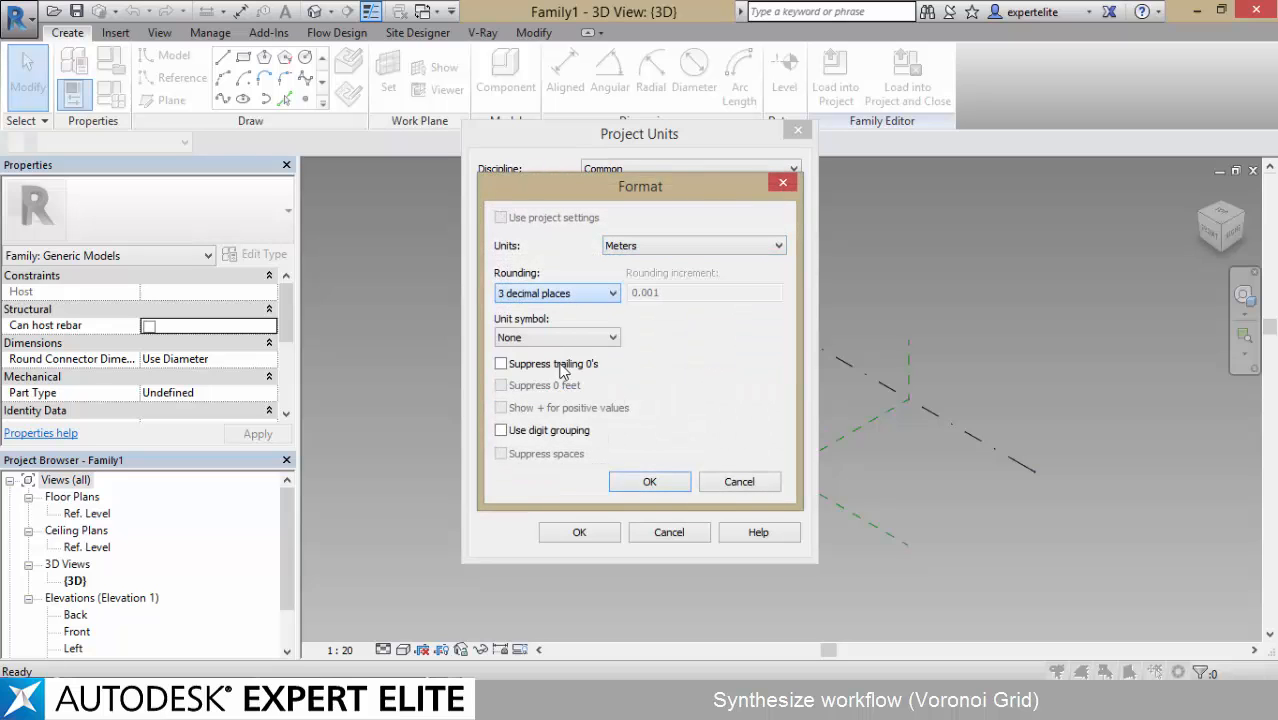
{"action": "left_click", "coordinate": [545, 370]}
{"action": "left_click", "coordinate": [649, 481]}
{"action": "left_click", "coordinate": [579, 532]}
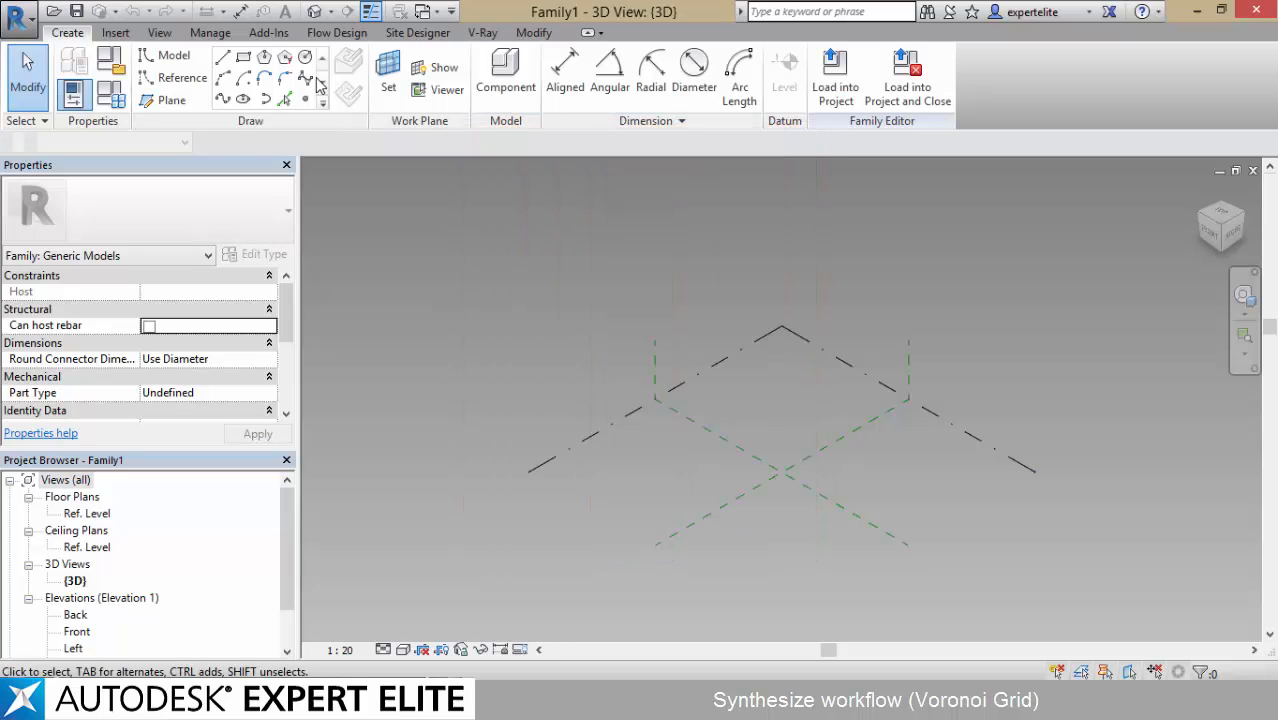
- Place two reference points apart on the Ref. Level plane and make both of them adaptive
{"action": "left_click", "coordinate": [305, 100]}
{"action": "scroll", "coordinate": [695, 478], "scroll_direction": "up", "scroll_amount": 3}
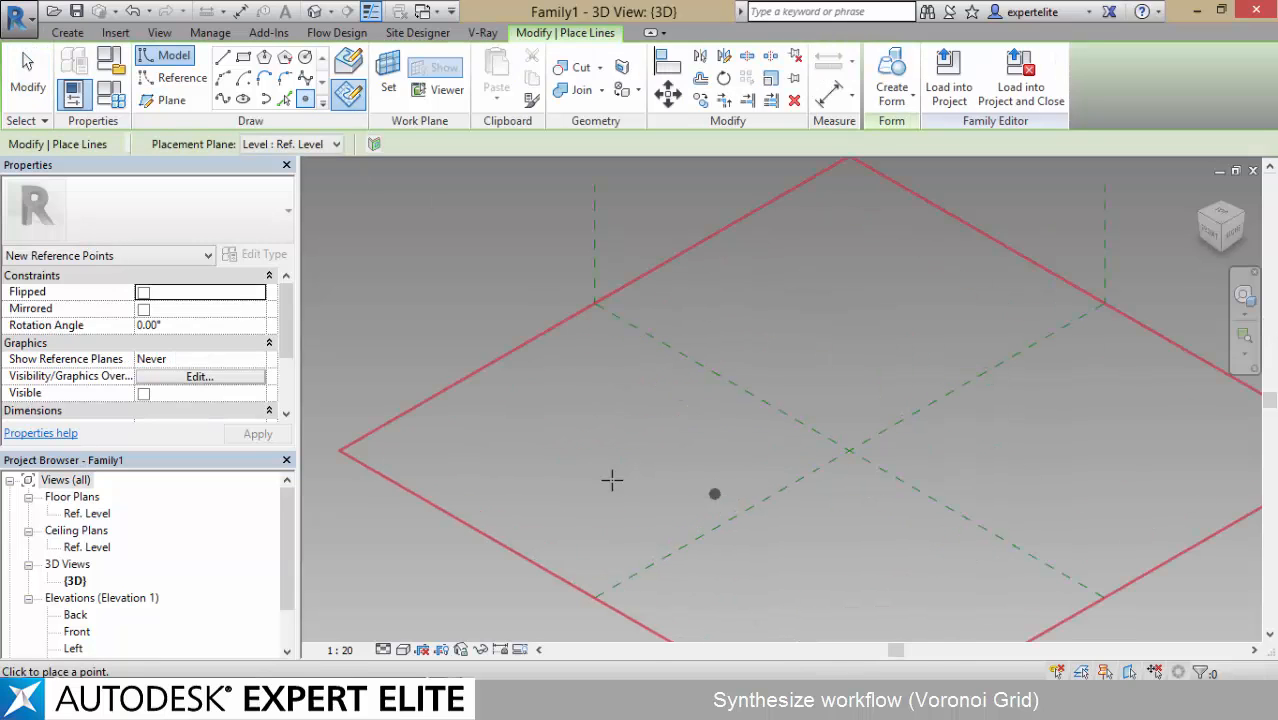
{"action": "left_click", "coordinate": [905, 306]}
{"action": "left_click", "coordinate": [28, 75]}
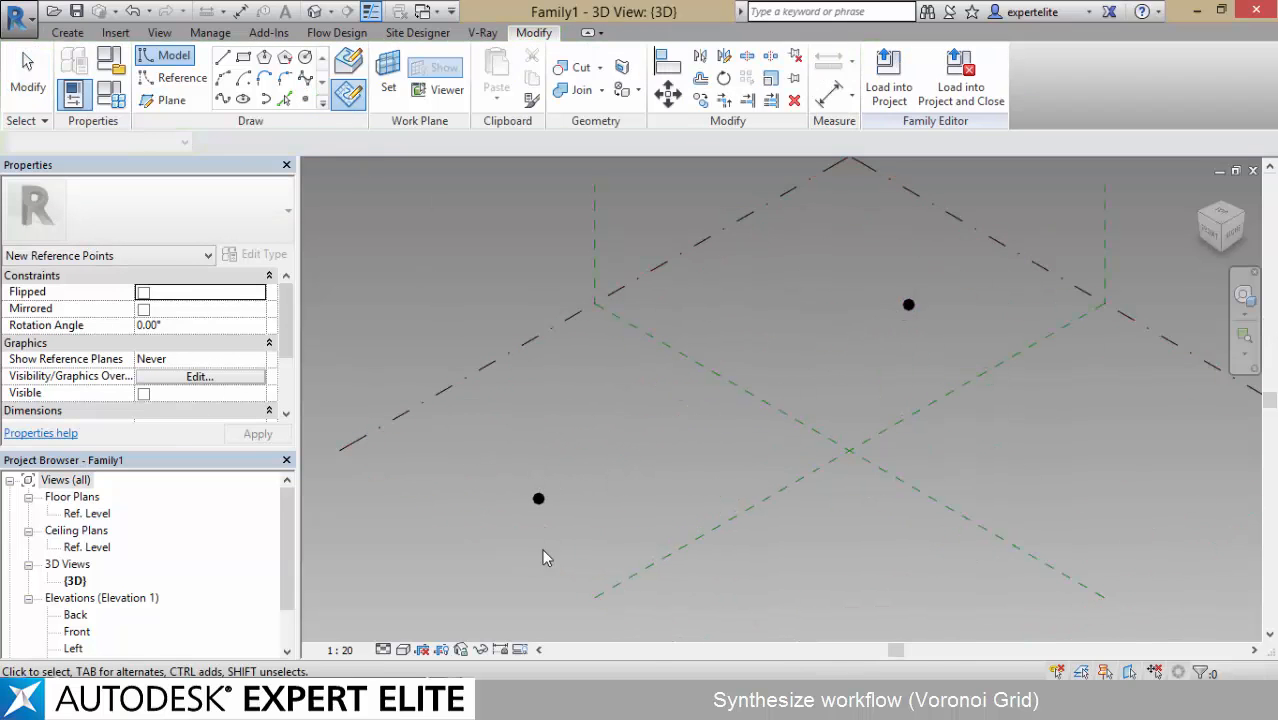
{"action": "left_click_drag", "start_coordinate": [485, 536], "coordinate": [640, 438]}
{"action": "left_click_drag", "start_coordinate": [827, 365], "coordinate": [959, 301], "text": "ctrl"}
{"action": "left_click", "coordinate": [876, 84]}
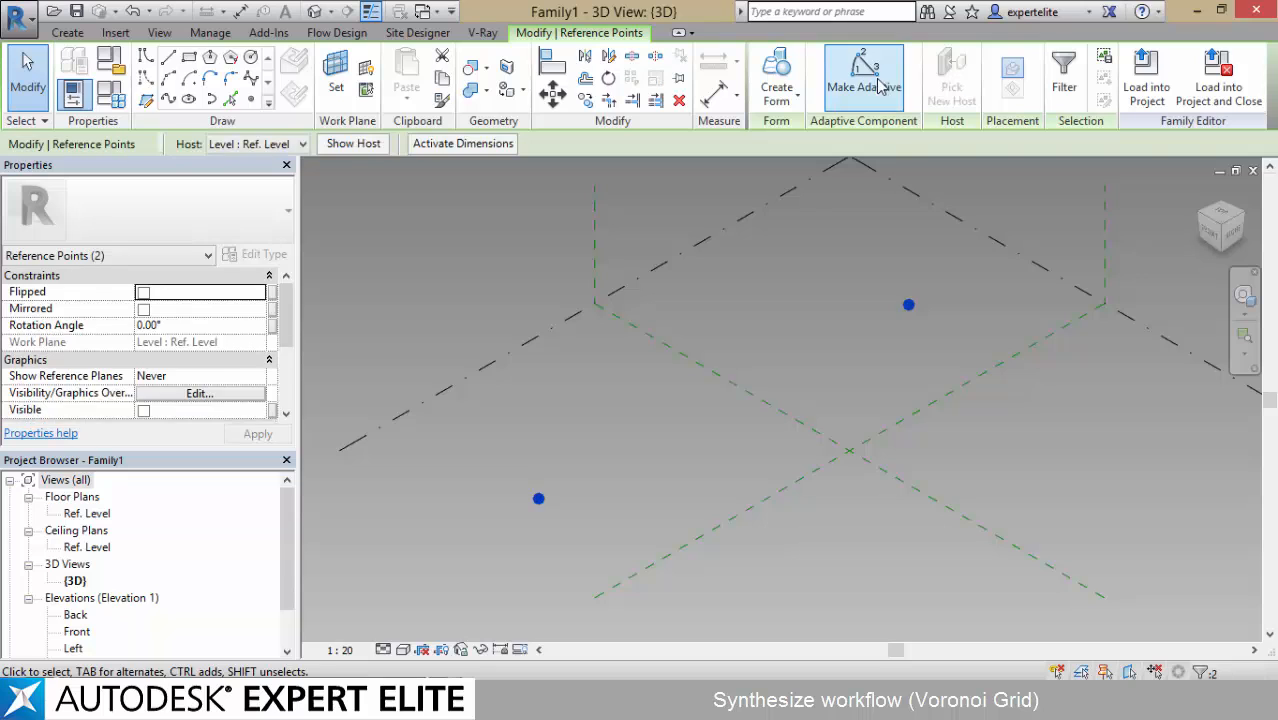
- Connect the two adaptive points with a line and turn it into a reference line
{"action": "left_click", "coordinate": [170, 102]}
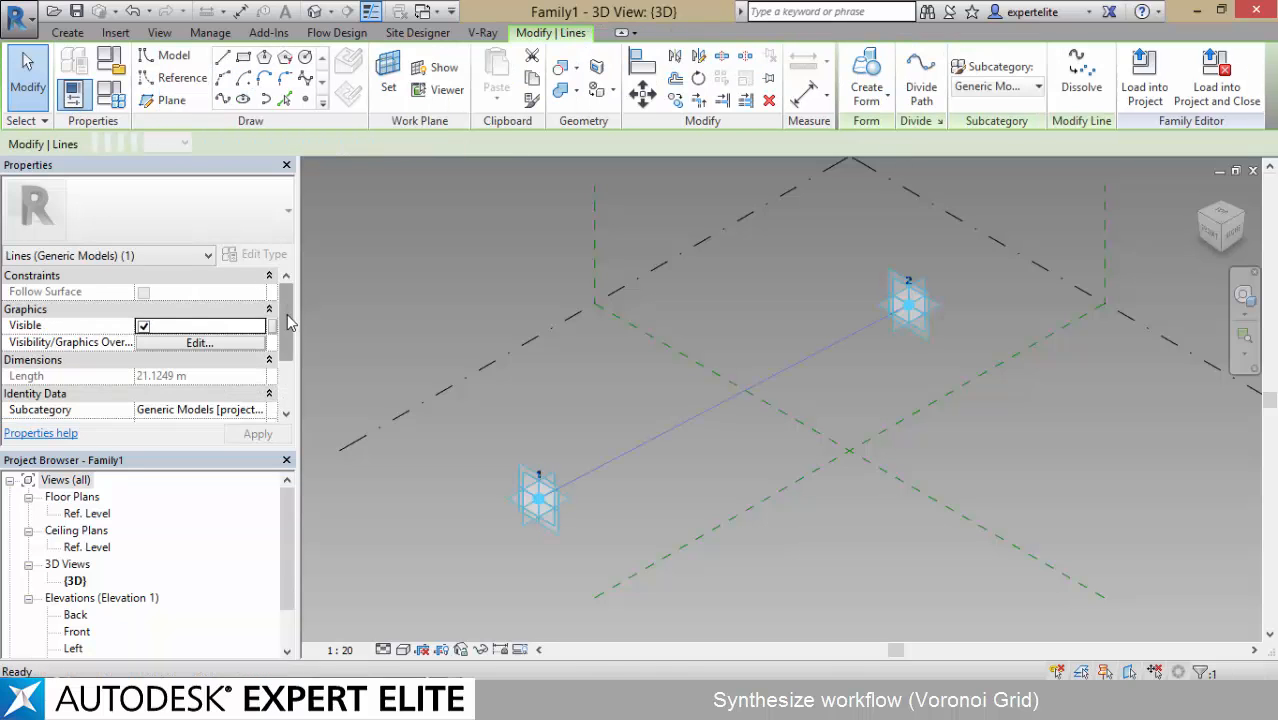
{"action": "scroll", "coordinate": [134, 374], "scroll_direction": "down", "scroll_amount": 2}
{"action": "left_click", "coordinate": [143, 376]}
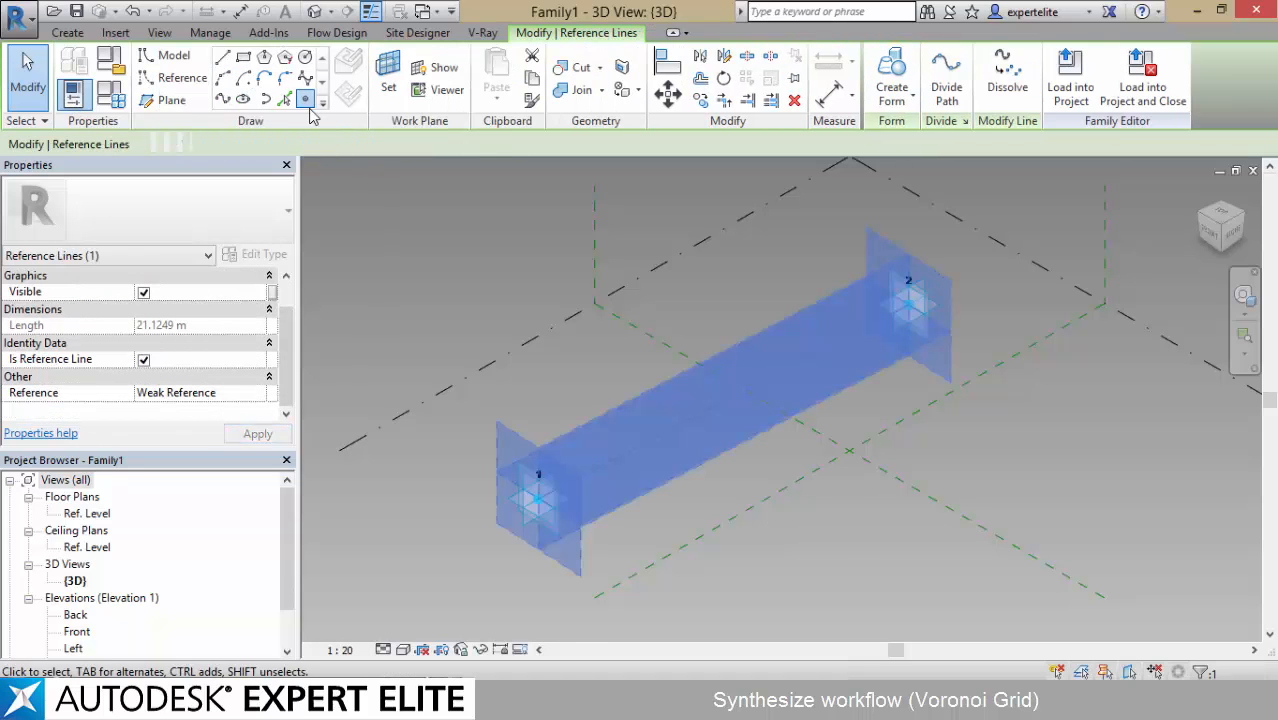
- Place a reference point near the middle of the reference line
{"action": "left_click", "coordinate": [305, 99]}
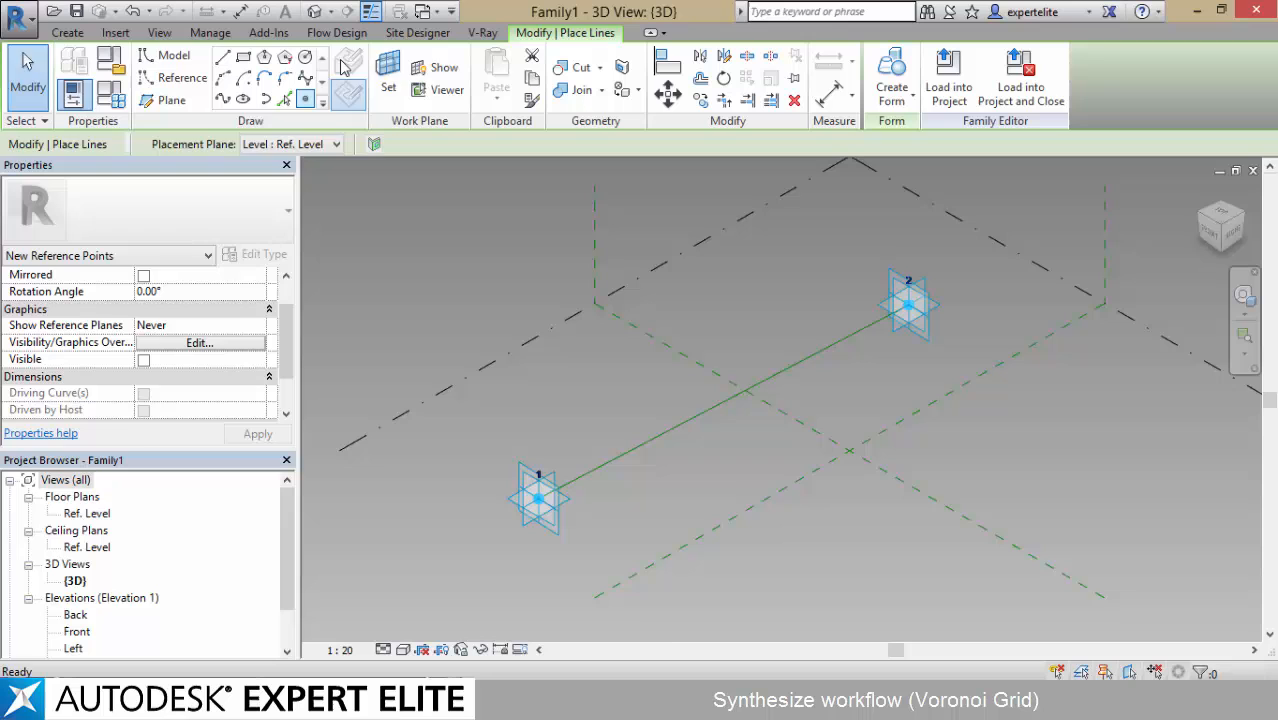
{"action": "left_click", "coordinate": [720, 400]}
{"action": "key", "text": "Escape"}
{"action": "key", "text": "Escape"}
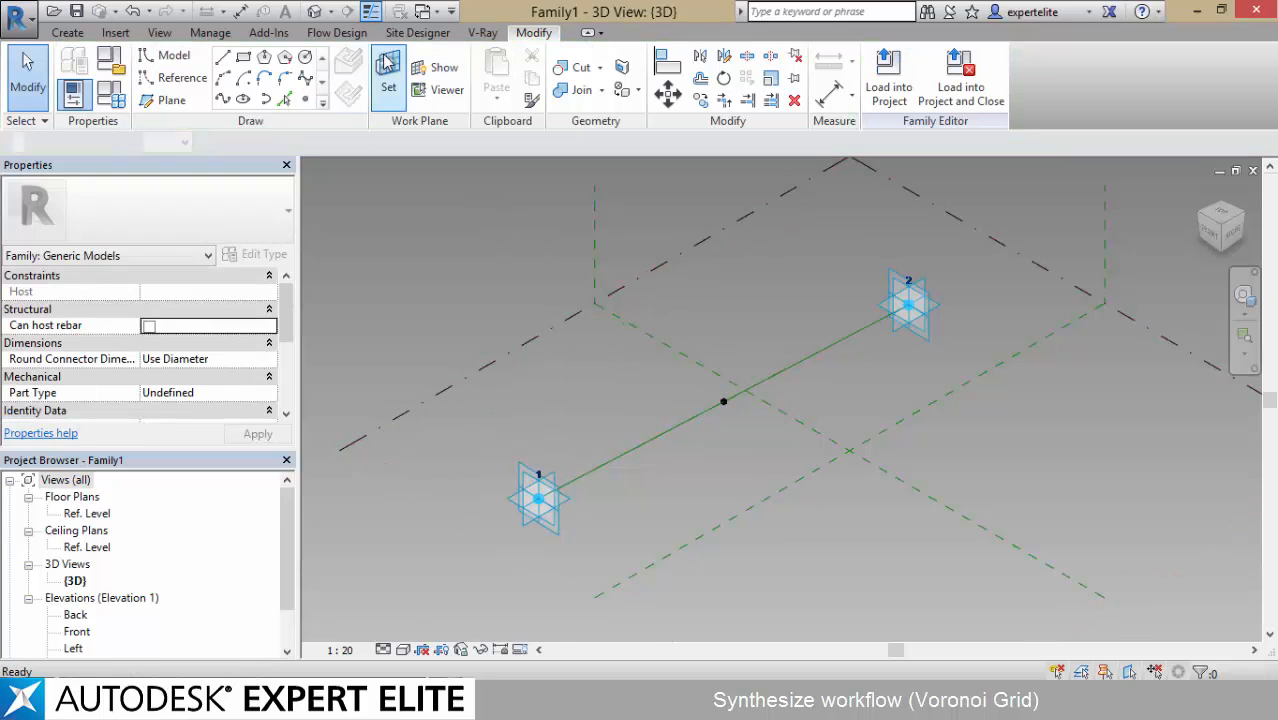
- Use the midpoint's plane as the work plane and draw a circle of 0.05 m radius centred on that point
{"action": "left_click", "coordinate": [722, 399]}
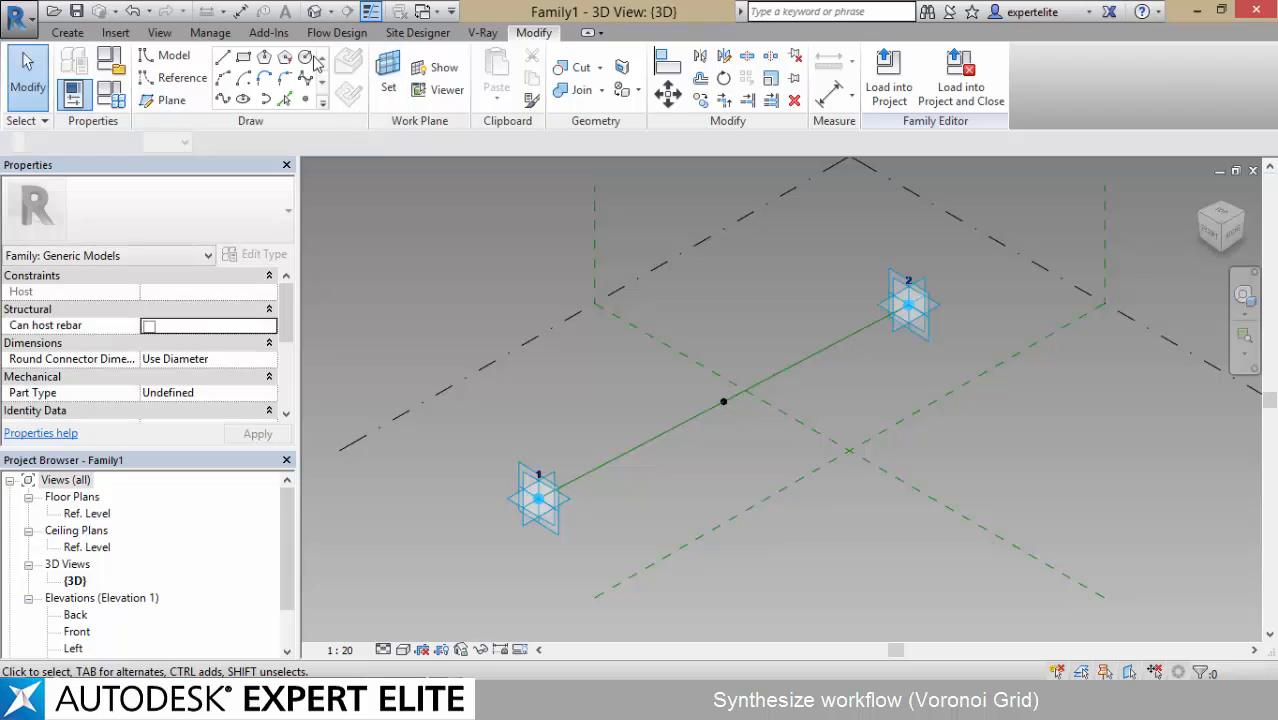
{"action": "left_click", "coordinate": [305, 57]}
{"action": "scroll", "coordinate": [741, 419], "scroll_direction": "up", "scroll_amount": 5}
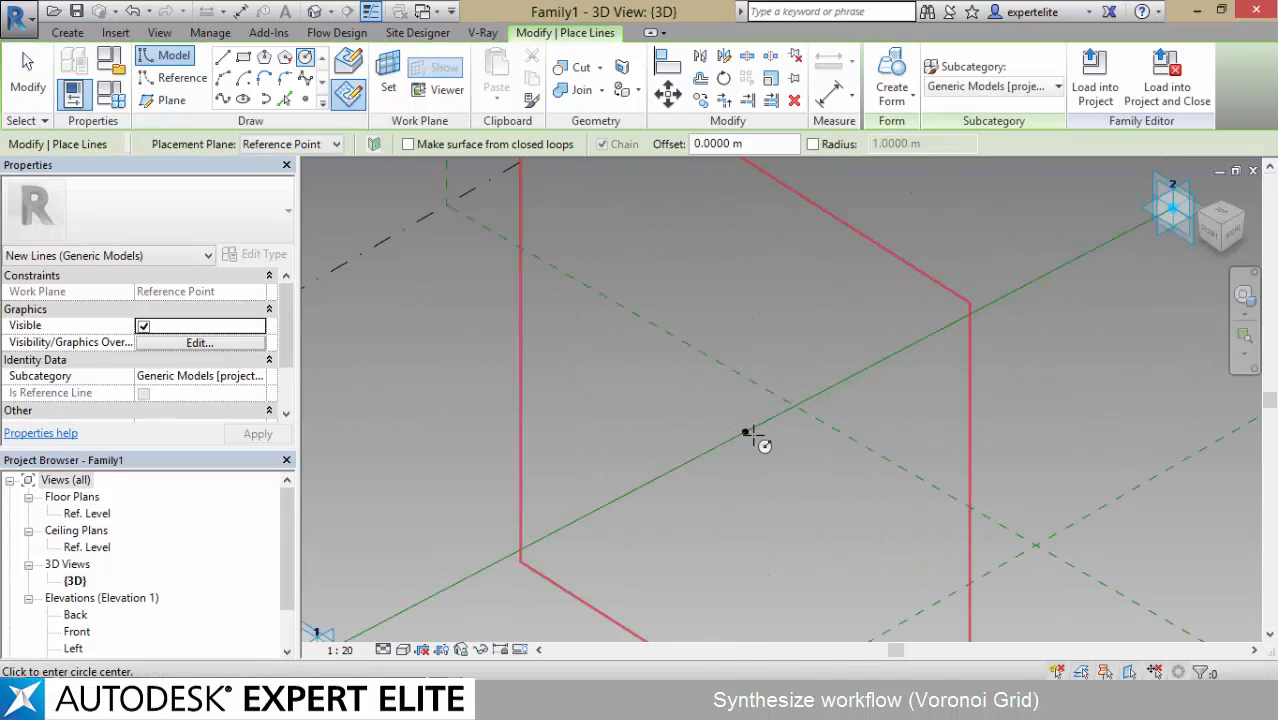
{"action": "left_click", "coordinate": [748, 431]}
{"action": "type", "text": "0.05"}
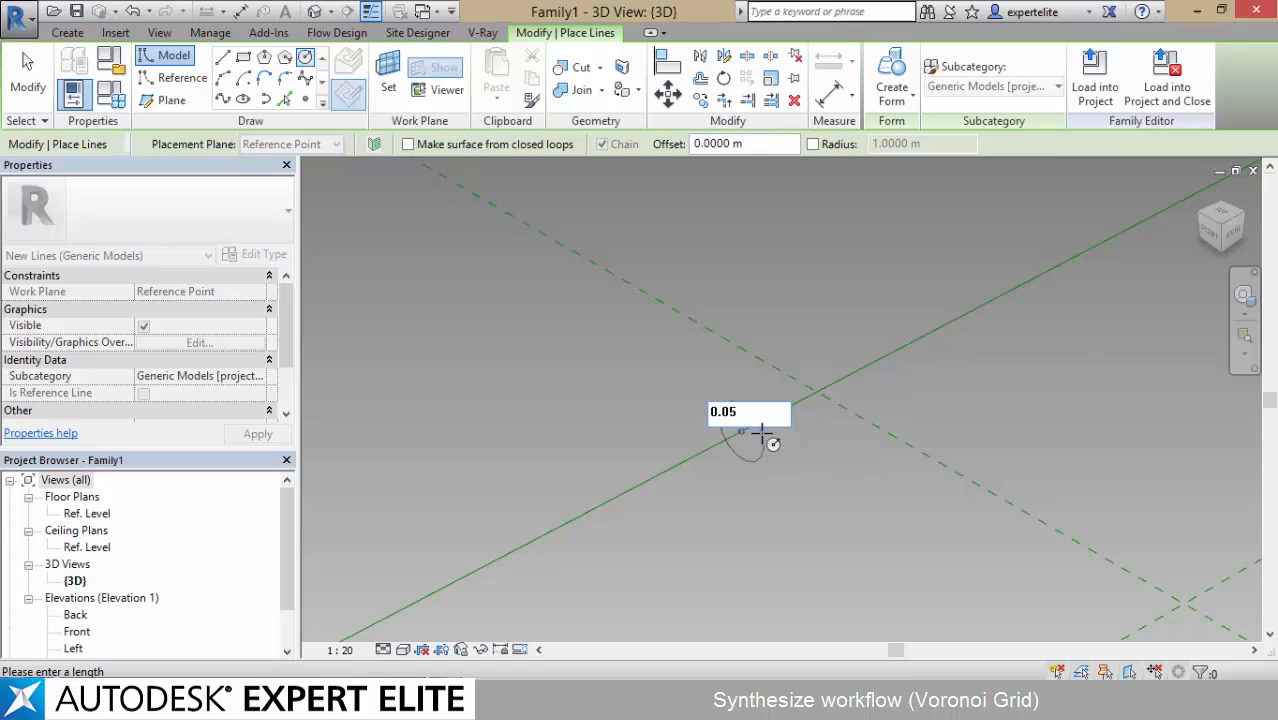
{"action": "key", "text": "Return"}
{"action": "scroll", "coordinate": [746, 437], "scroll_direction": "up", "scroll_amount": 6}
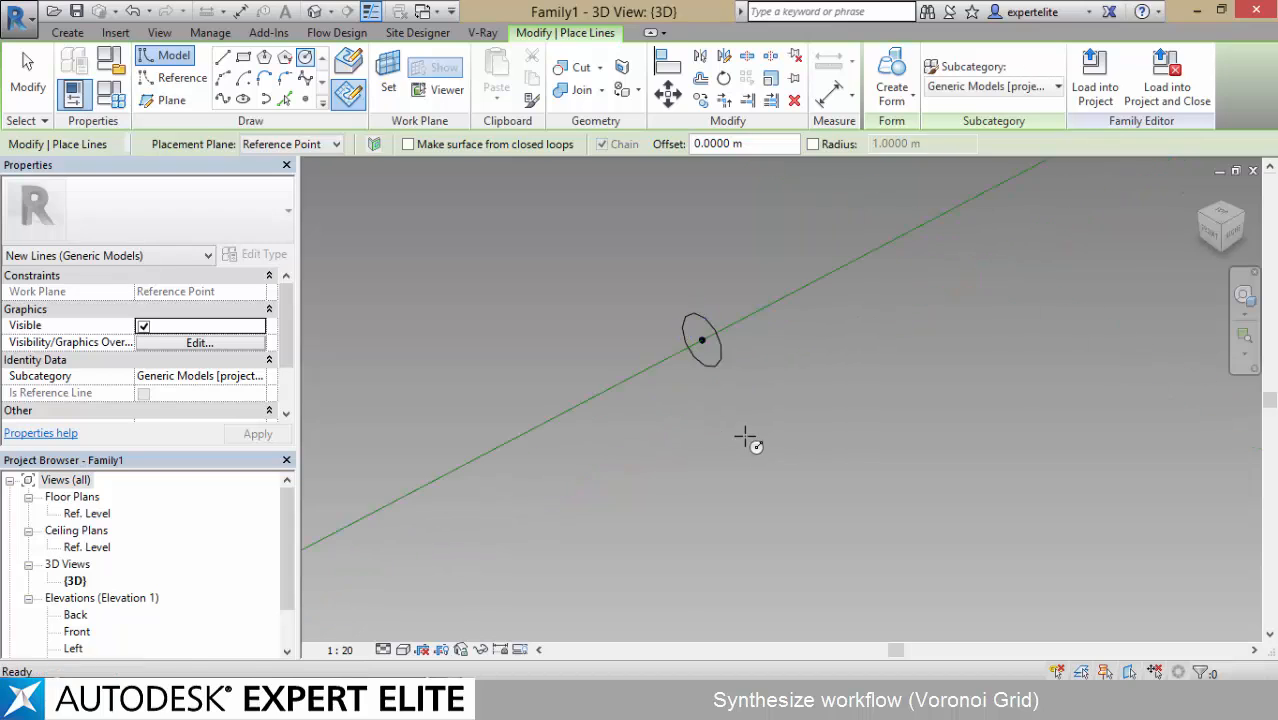
{"action": "key", "text": "Escape"}
- Set the work plane to adaptive point 1's plane perpendicular to the line and draw a 0.7 m radius circle centred on that point
{"action": "scroll", "coordinate": [741, 430], "scroll_direction": "down", "scroll_amount": 10}
{"action": "scroll", "coordinate": [562, 514], "scroll_direction": "up", "scroll_amount": 6}
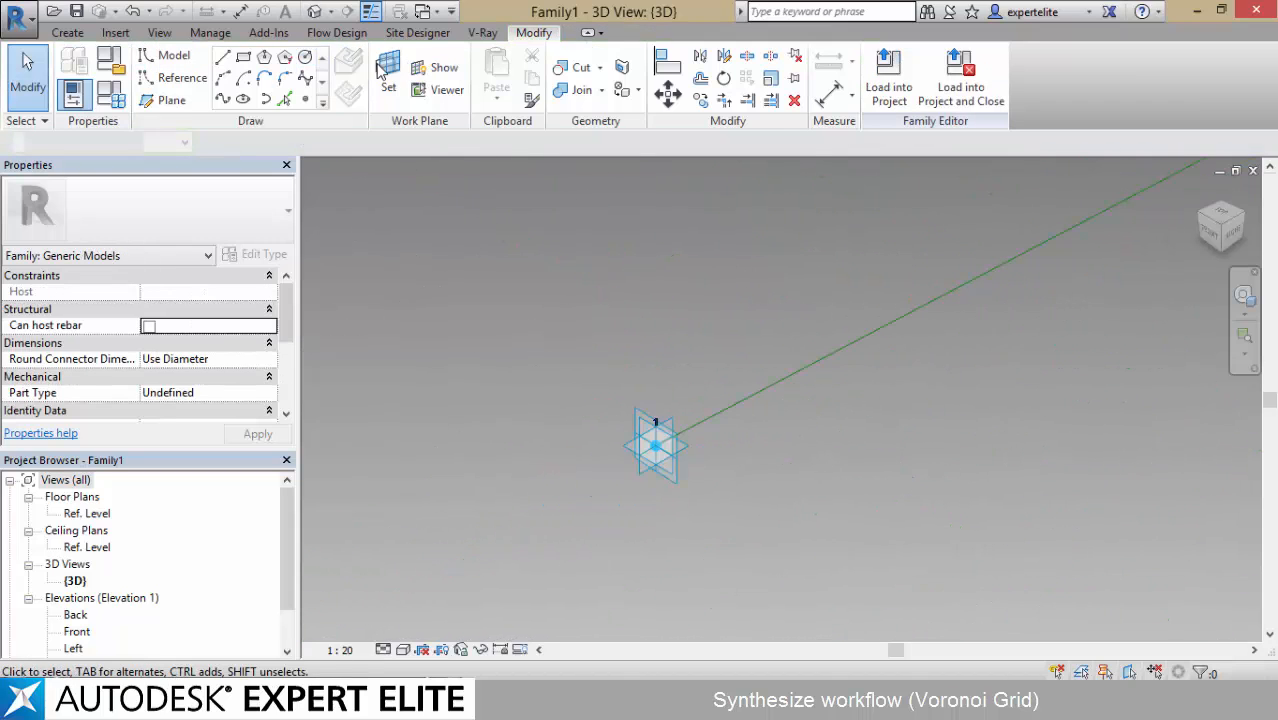
{"action": "middle_click_drag", "start_coordinate": [741, 345], "coordinate": [547, 351]}
{"action": "left_click", "coordinate": [388, 72]}
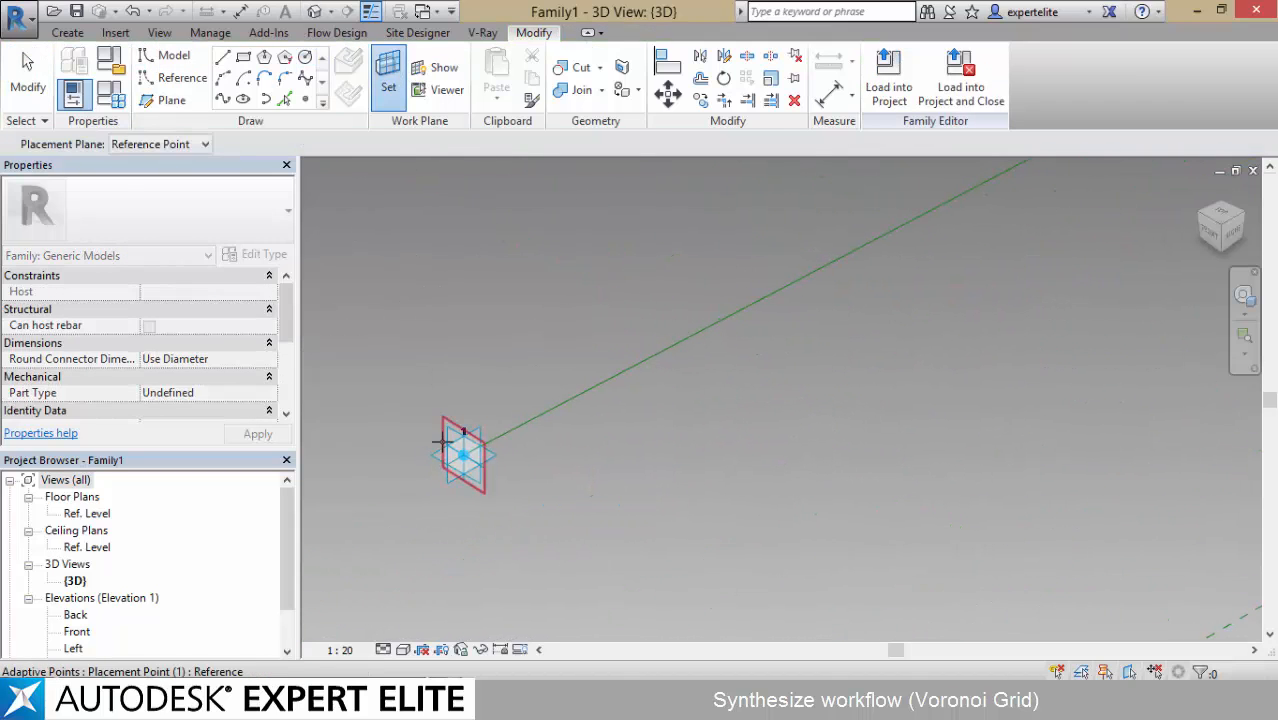
{"action": "left_click", "coordinate": [443, 441]}
{"action": "left_click", "coordinate": [306, 58]}
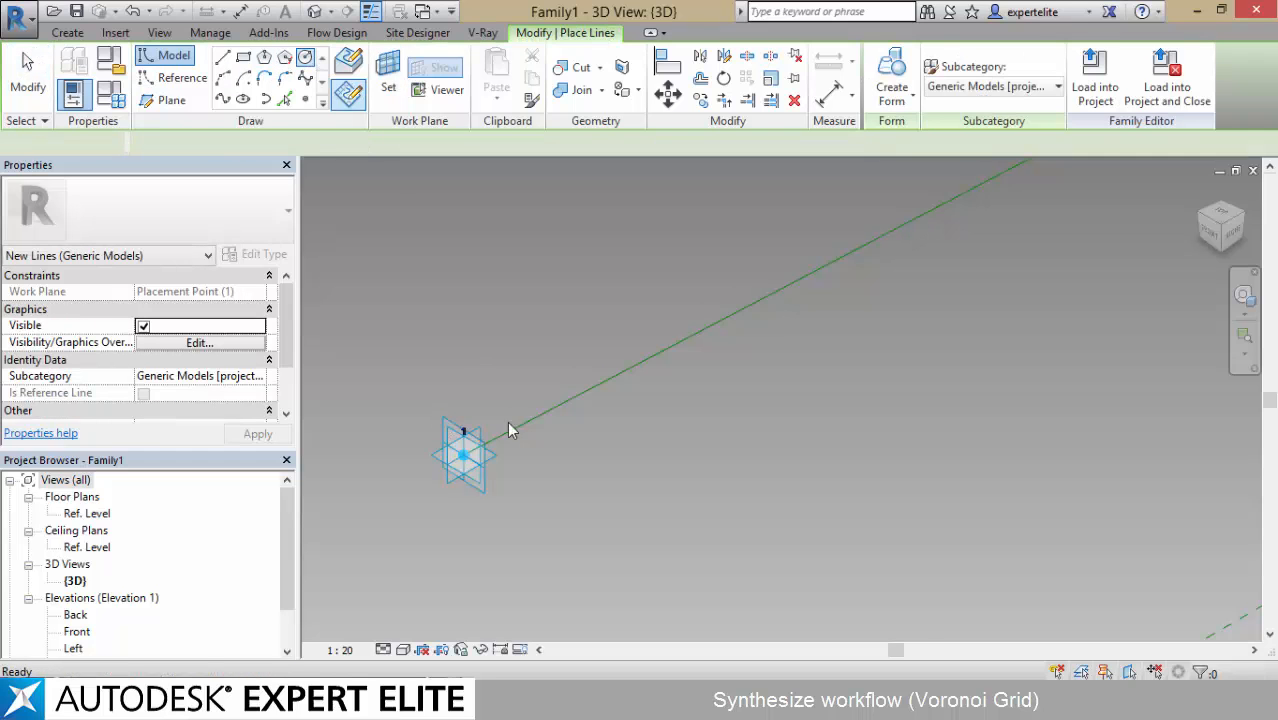
{"action": "left_click", "coordinate": [463, 455]}
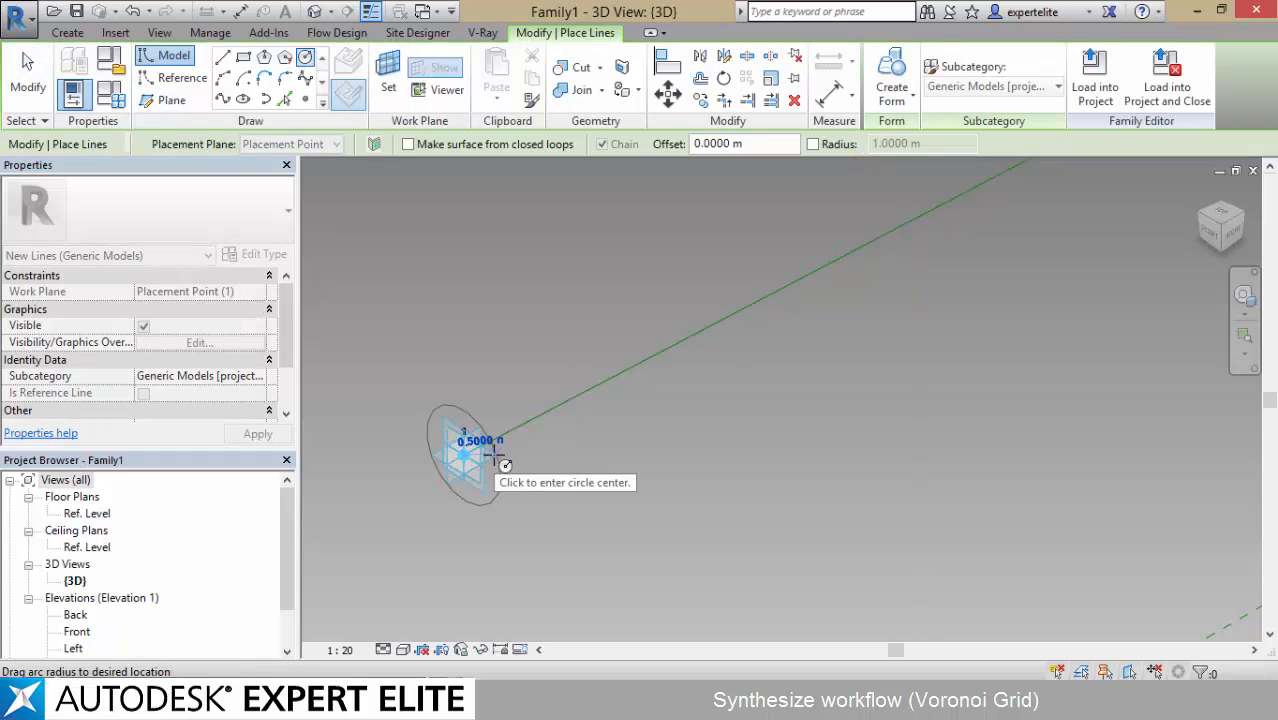
{"action": "type", "text": "0.7"}
{"action": "key", "text": "Return"}
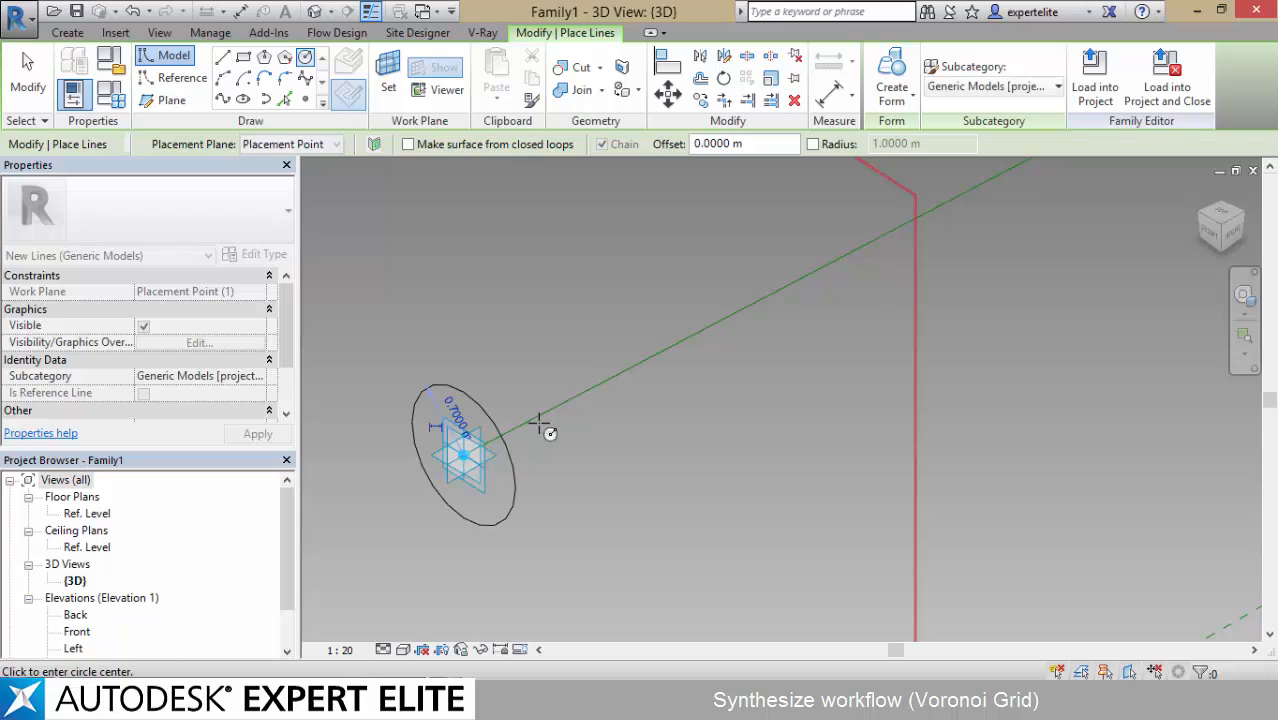
{"action": "key", "text": "Escape"}
{"action": "key", "text": "Escape"}
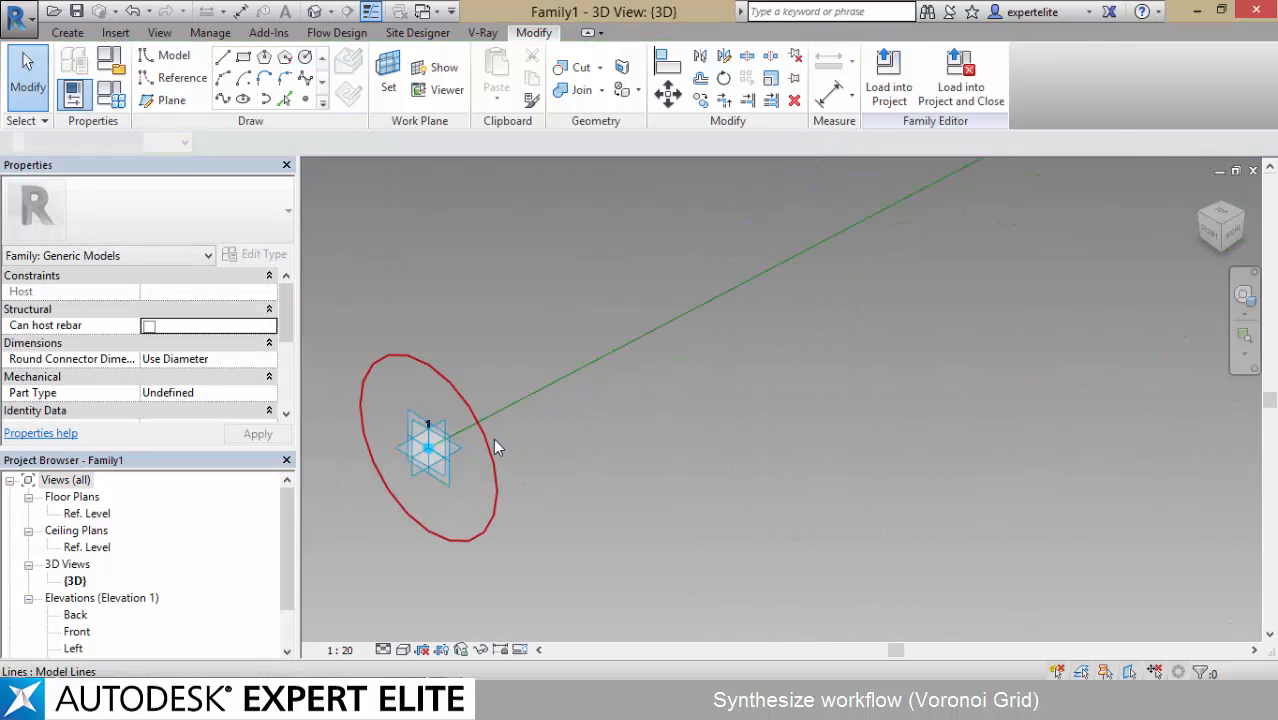
- Set the radius of the circle at point 1 to 0.6 m and convert the circle to a reference line
{"action": "left_click", "coordinate": [496, 446]}
{"action": "left_click", "coordinate": [421, 408]}
{"action": "type", "text": "0."}
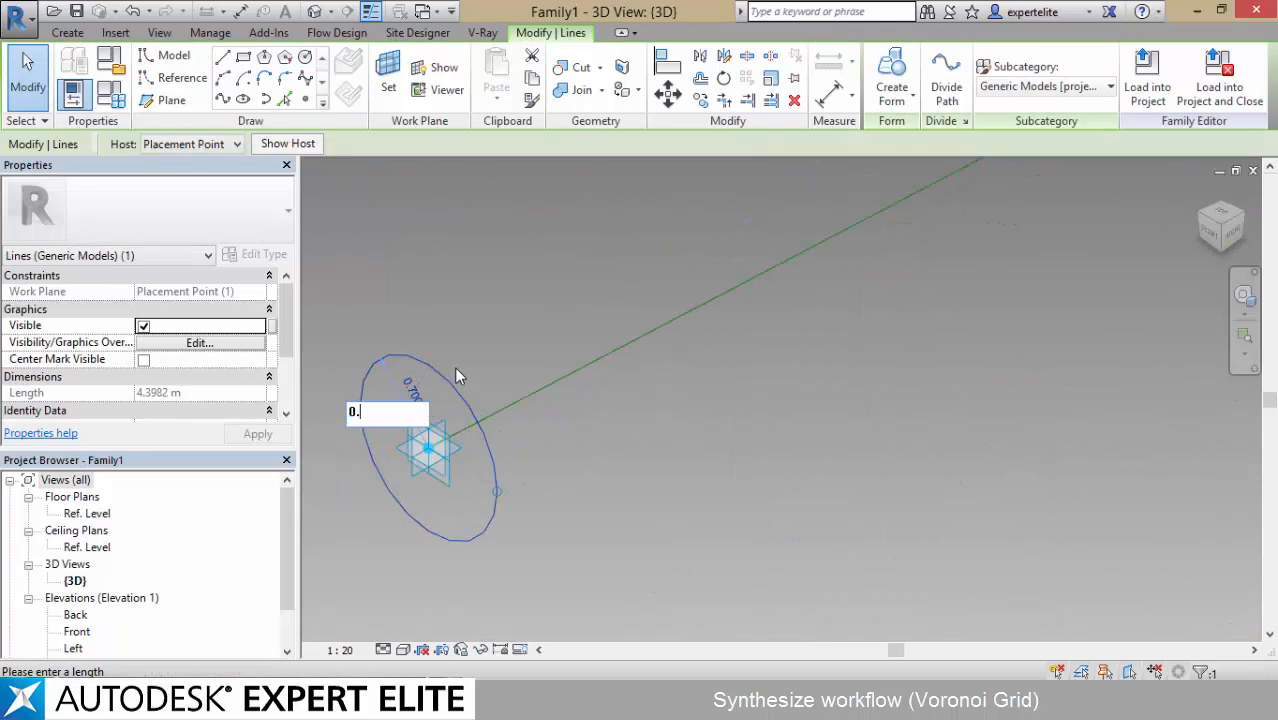
{"action": "type", "text": "6"}
{"action": "key", "text": "Return"}
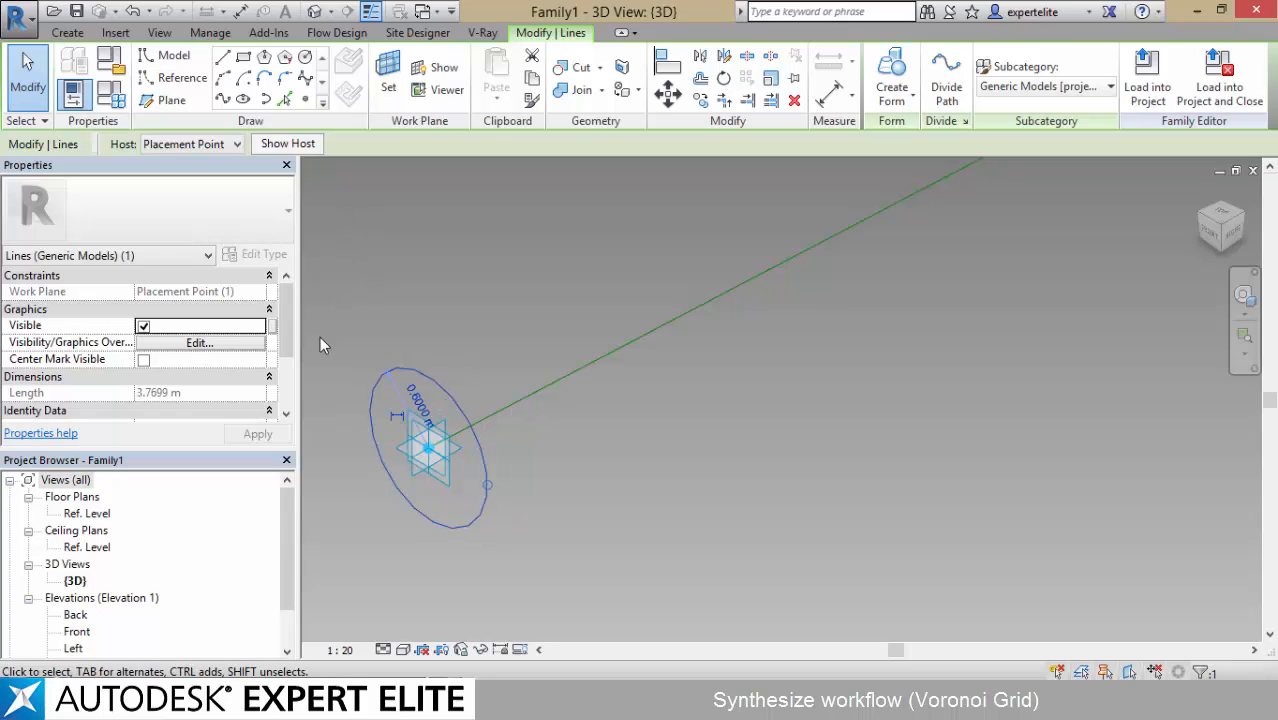
{"action": "scroll", "coordinate": [284, 357], "scroll_direction": "down", "scroll_amount": 3}
{"action": "left_click", "coordinate": [143, 341]}
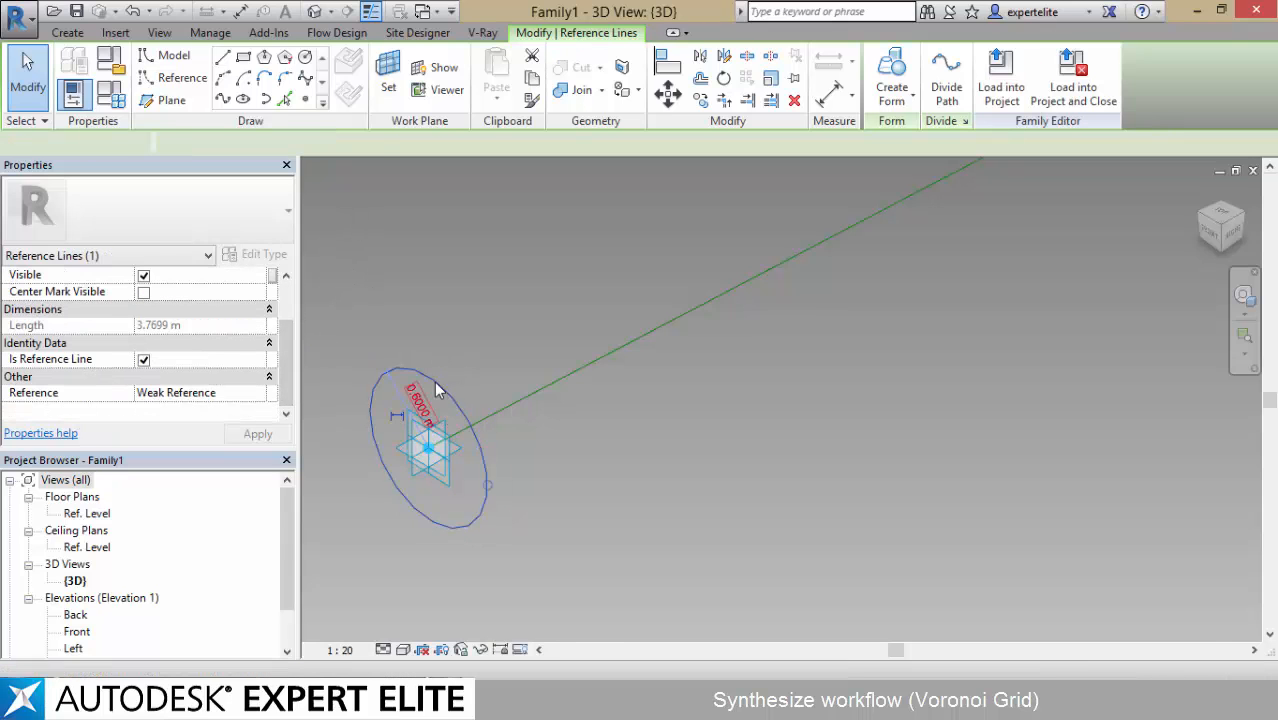
- Make the radius dimension of the circle at point 1 permanent and label it with a new type parameter named R
{"action": "left_click", "coordinate": [397, 418]}
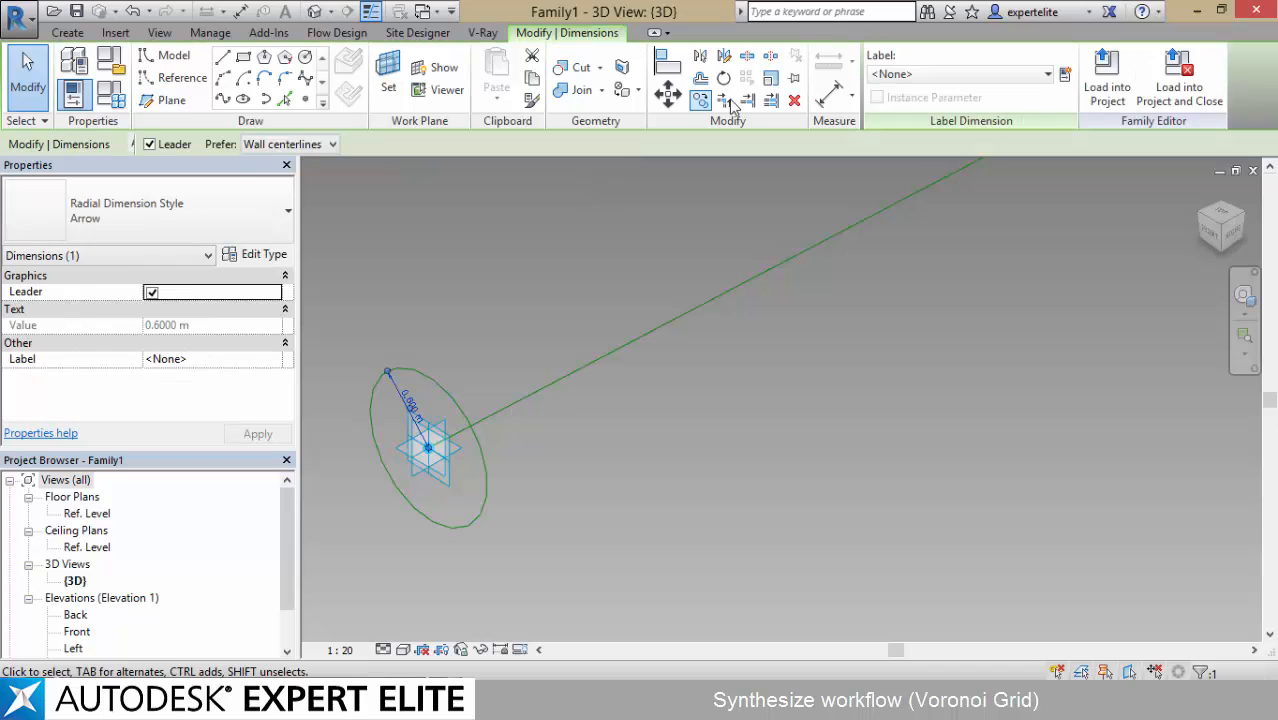
{"action": "left_click", "coordinate": [1065, 74]}
{"action": "type", "text": "R"}
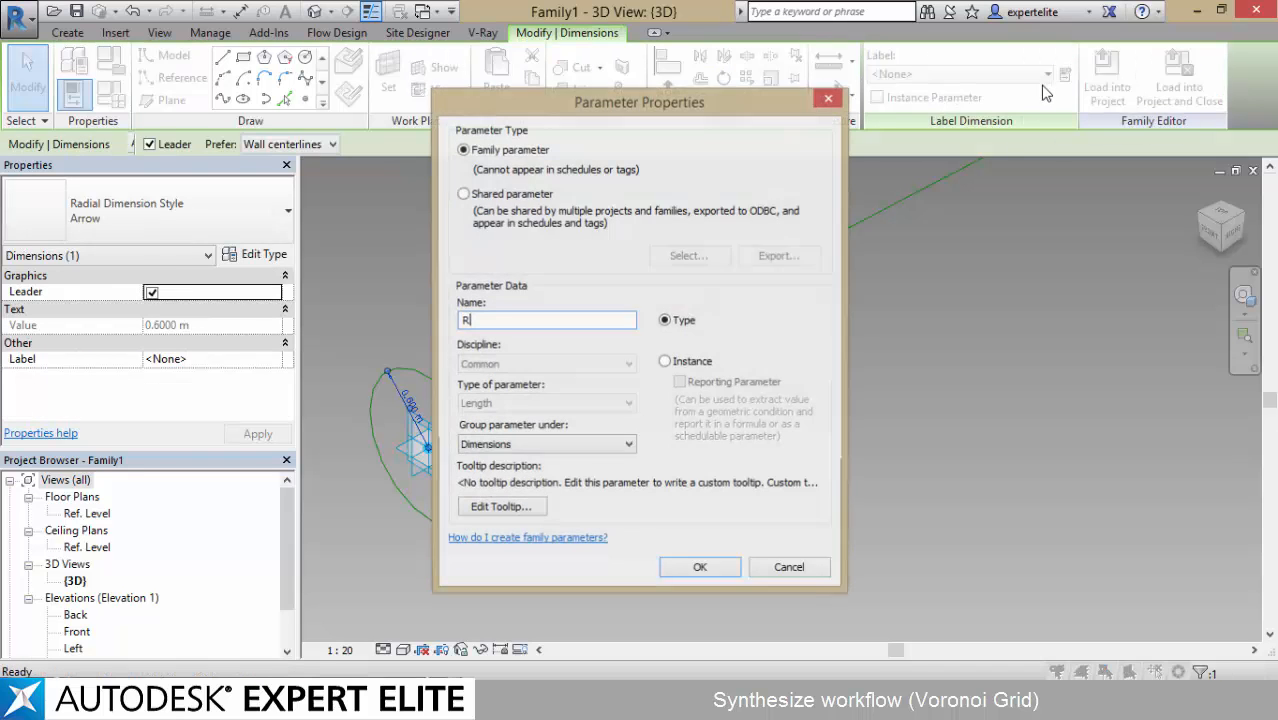
{"action": "key", "text": "Return"}
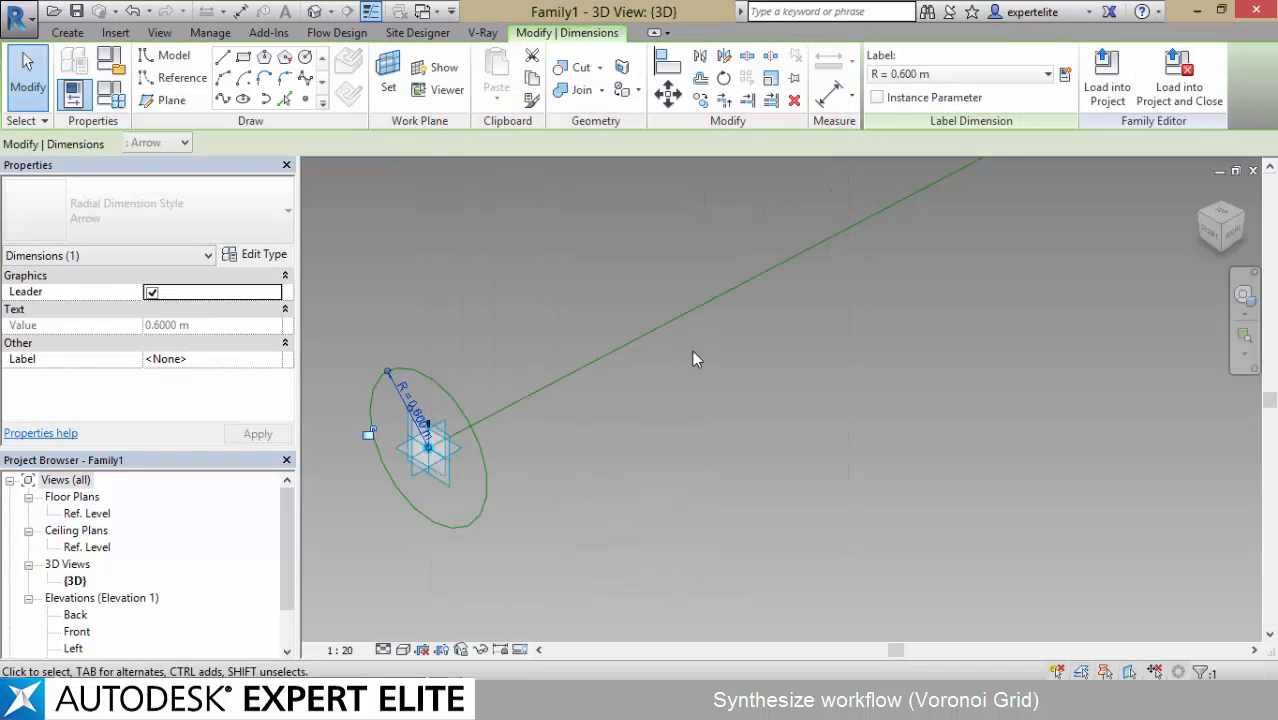
{"action": "scroll", "coordinate": [500, 450], "scroll_direction": "up", "scroll_amount": 6}
{"action": "scroll", "coordinate": [588, 370], "scroll_direction": "up", "scroll_amount": 5}
{"action": "key", "text": "Escape"}
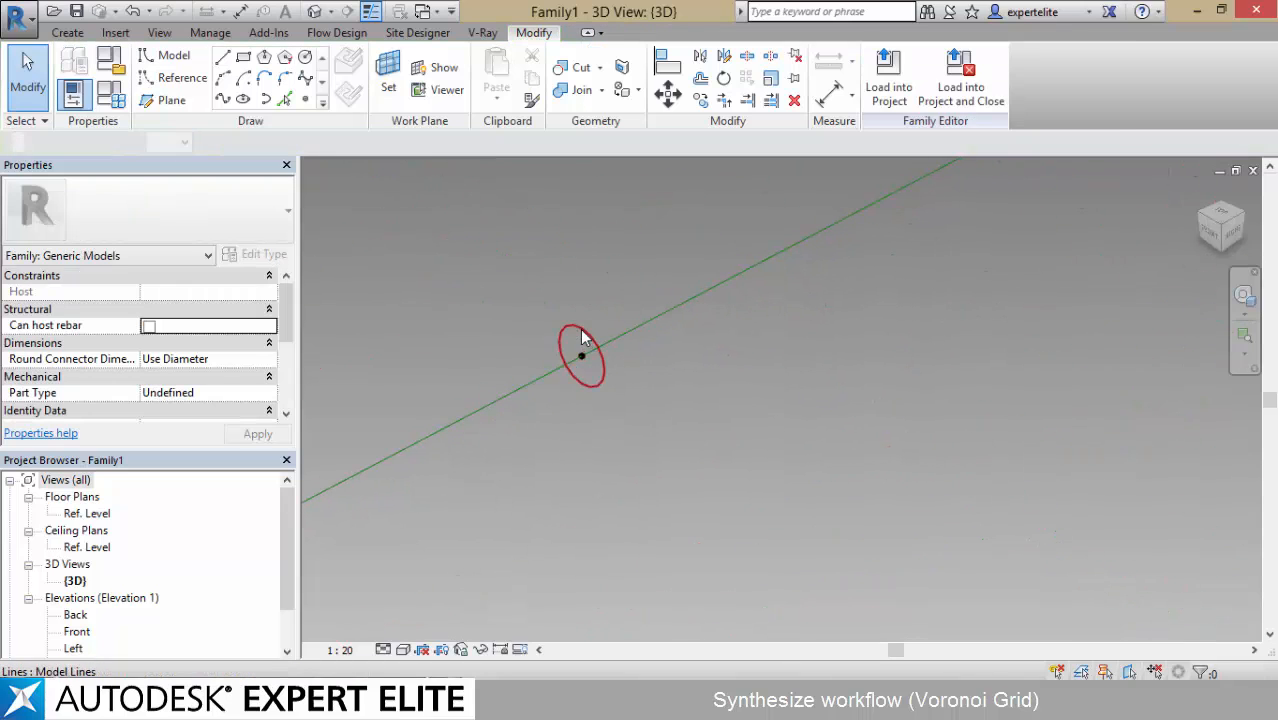
- Set the radius of the circle at the middle point to 0.3 m
{"action": "left_click", "coordinate": [580, 328]}
{"action": "scroll", "coordinate": [580, 328], "scroll_direction": "up", "scroll_amount": 2}
{"action": "left_click", "coordinate": [582, 352]}
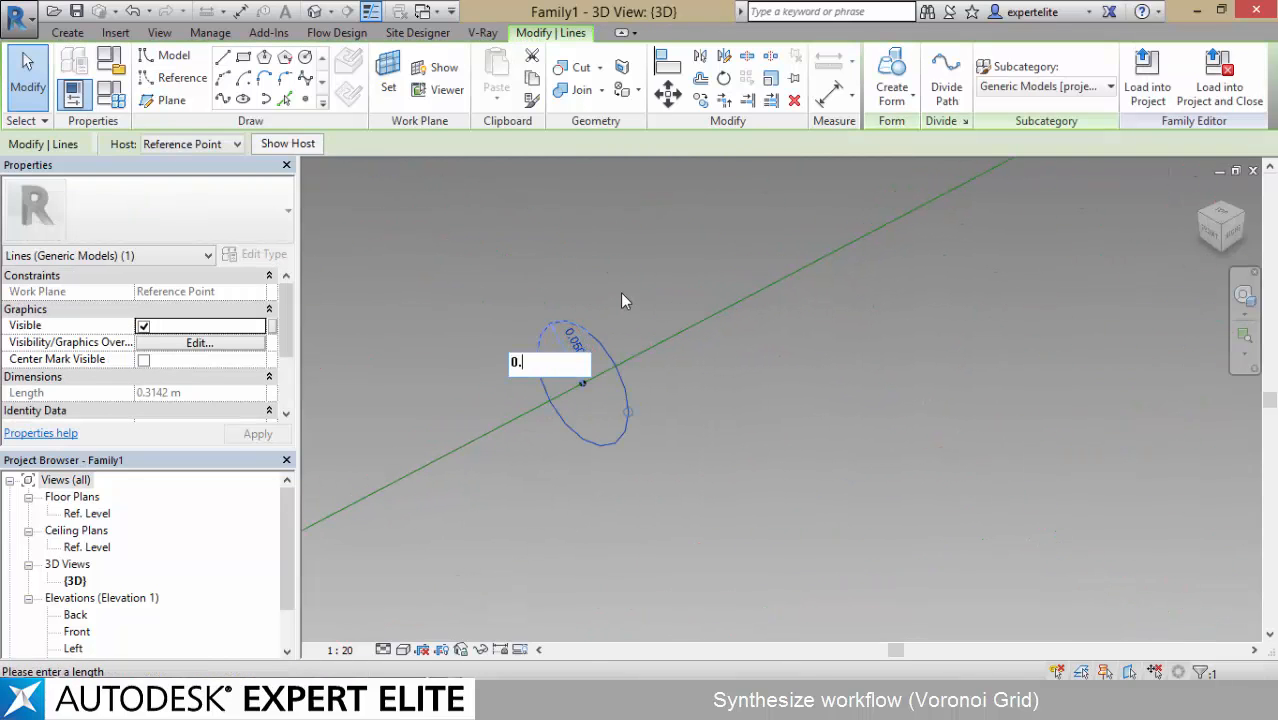
{"action": "type", "text": "0.3"}
{"action": "key", "text": "Return"}
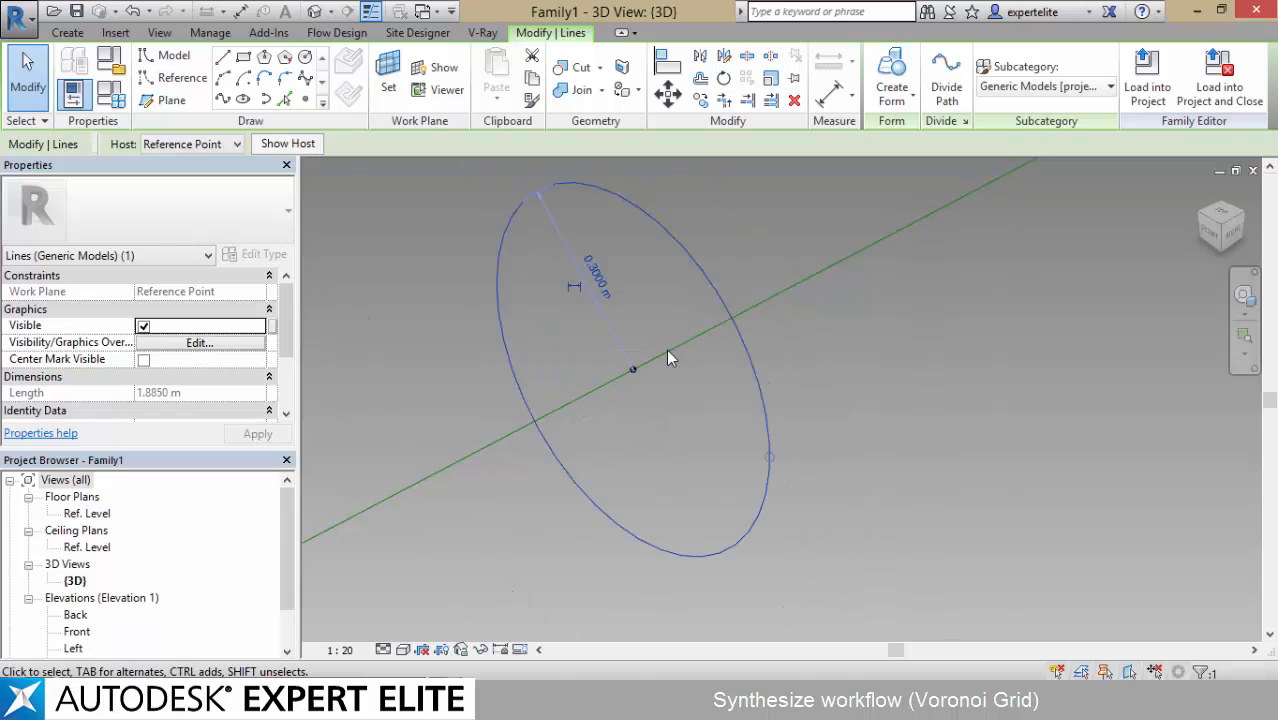
{"action": "key", "text": "Escape"}
- Label the middle circle's permanent radius dimension with a new type parameter named RM
{"action": "left_click", "coordinate": [630, 275]}
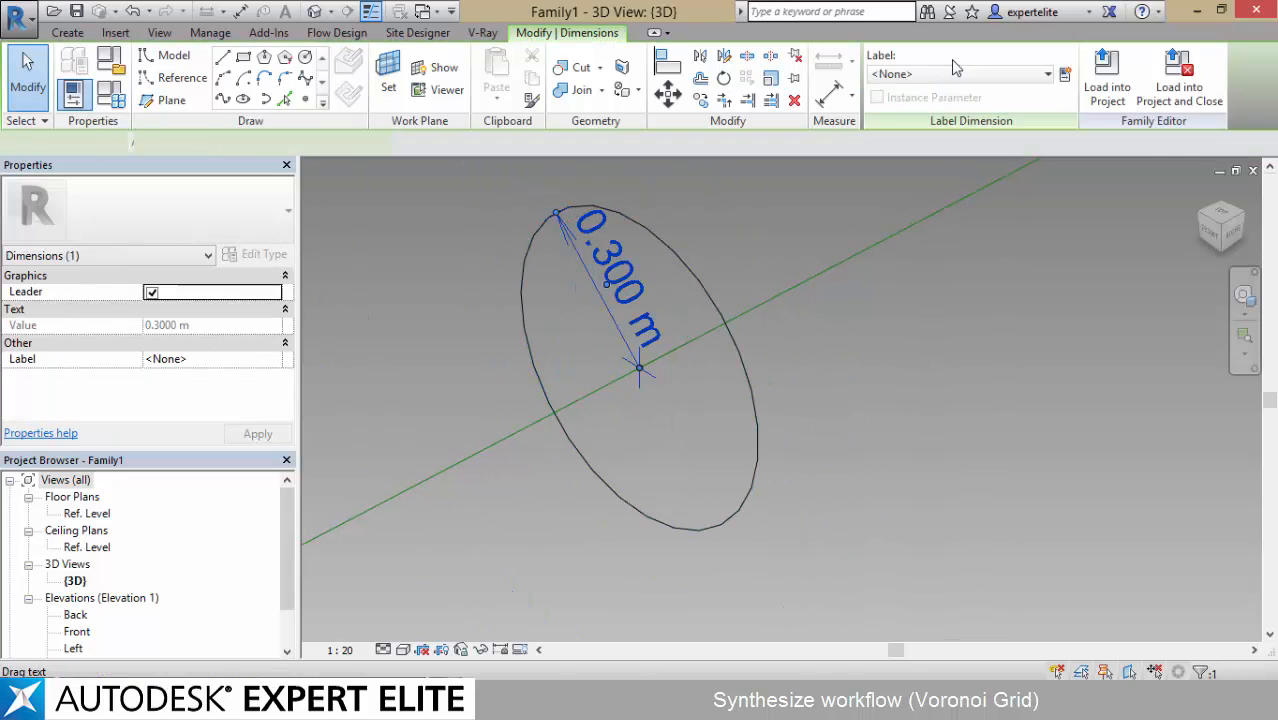
{"action": "left_click", "coordinate": [1064, 77]}
{"action": "type", "text": "R"}
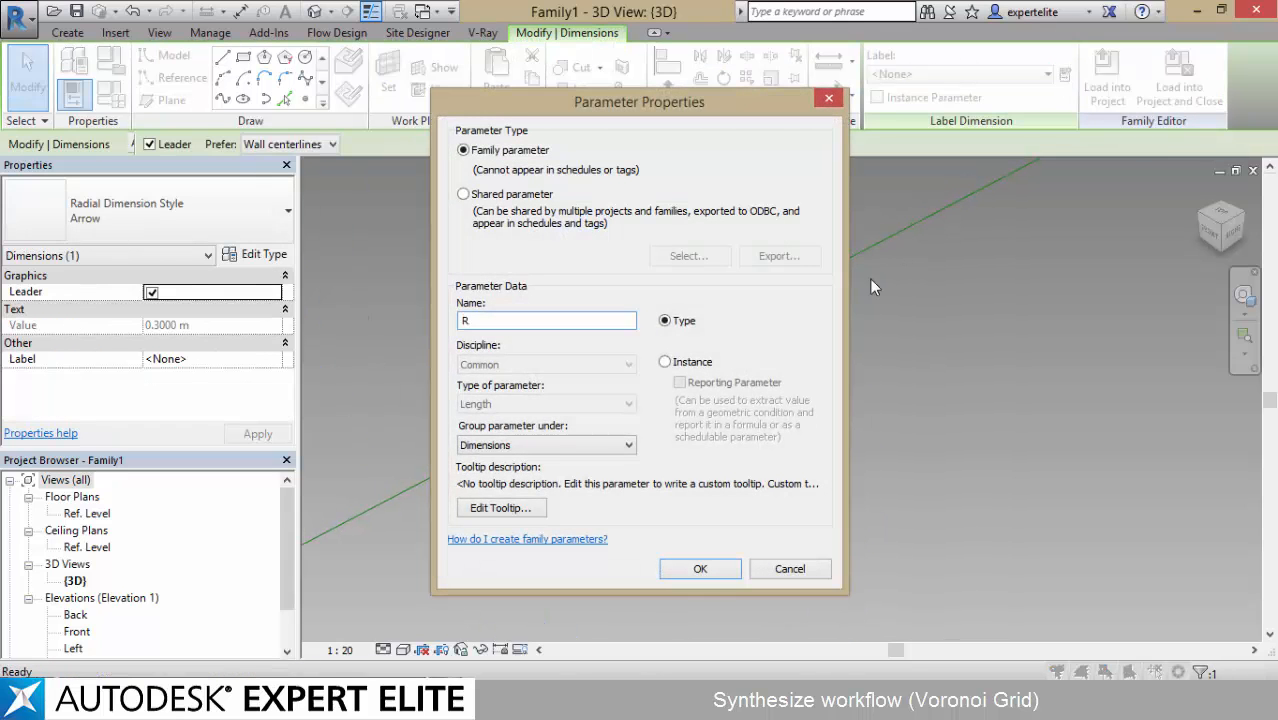
{"action": "type", "text": "M"}
{"action": "left_click", "coordinate": [700, 568]}
- Set the work plane to adaptive point 2's plane and draw a circle centred on that point
{"action": "scroll", "coordinate": [663, 460], "scroll_direction": "down", "scroll_amount": 5}
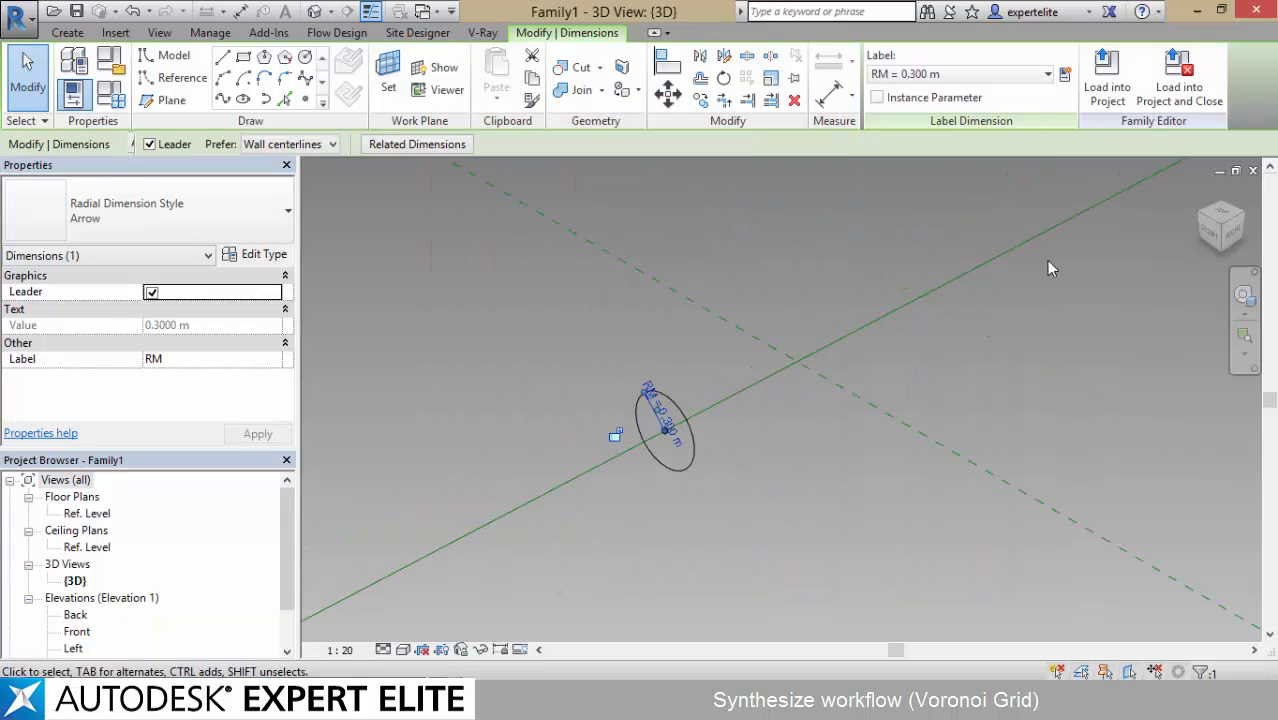
{"action": "middle_click_drag", "start_coordinate": [1046, 260], "coordinate": [640, 475]}
{"action": "middle_click_drag", "start_coordinate": [1185, 170], "coordinate": [670, 498]}
{"action": "left_click", "coordinate": [388, 72]}
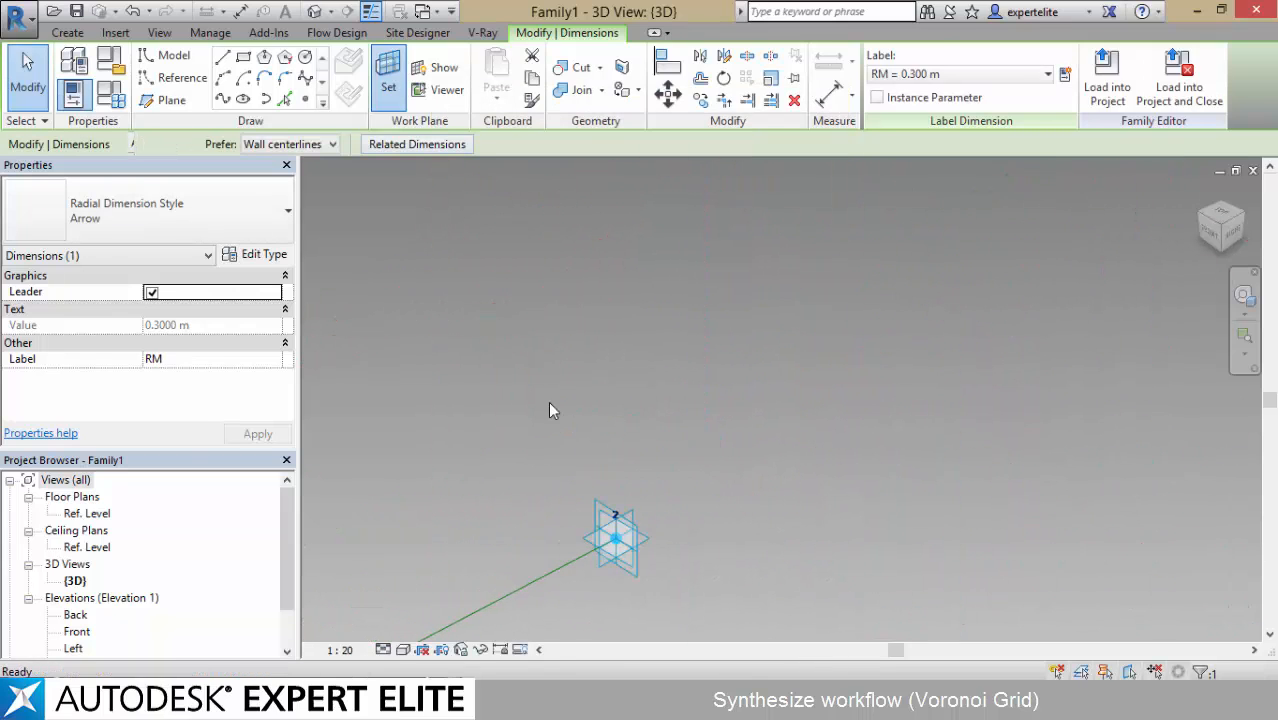
{"action": "left_click", "coordinate": [613, 530]}
{"action": "left_click", "coordinate": [305, 56]}
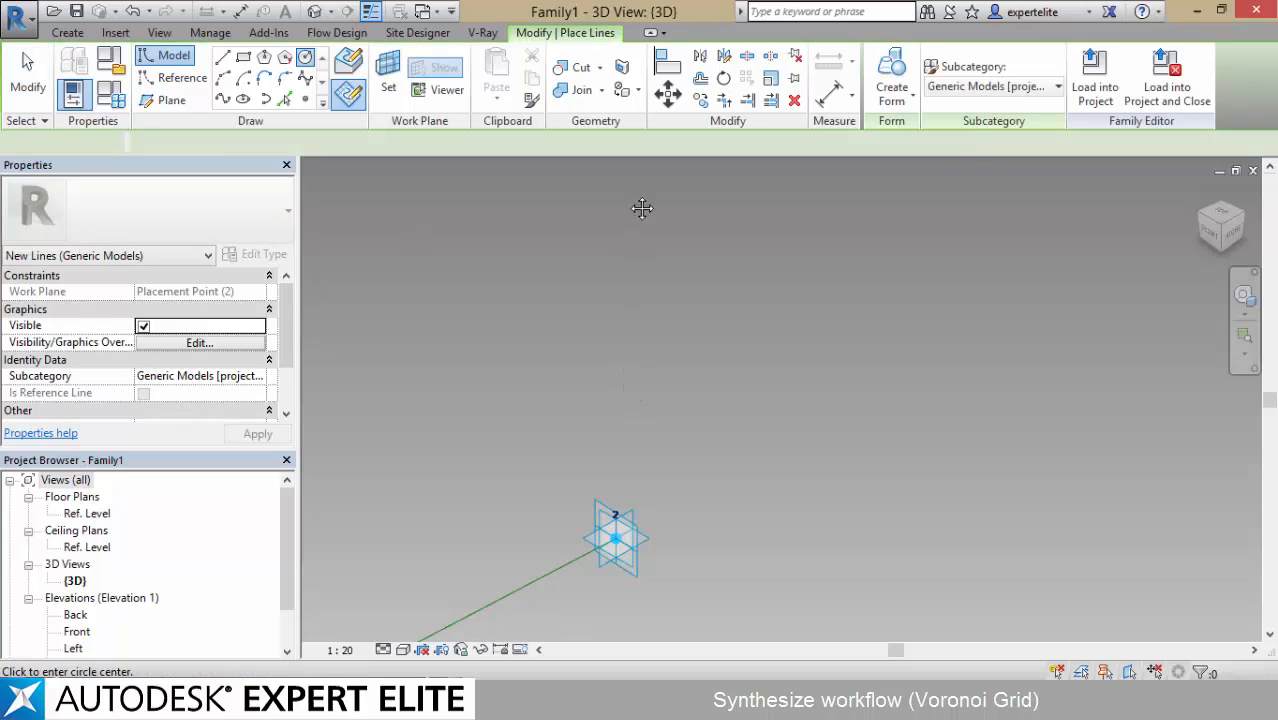
{"action": "middle_click_drag", "start_coordinate": [615, 540], "coordinate": [620, 345]}
{"action": "left_click", "coordinate": [620, 345]}
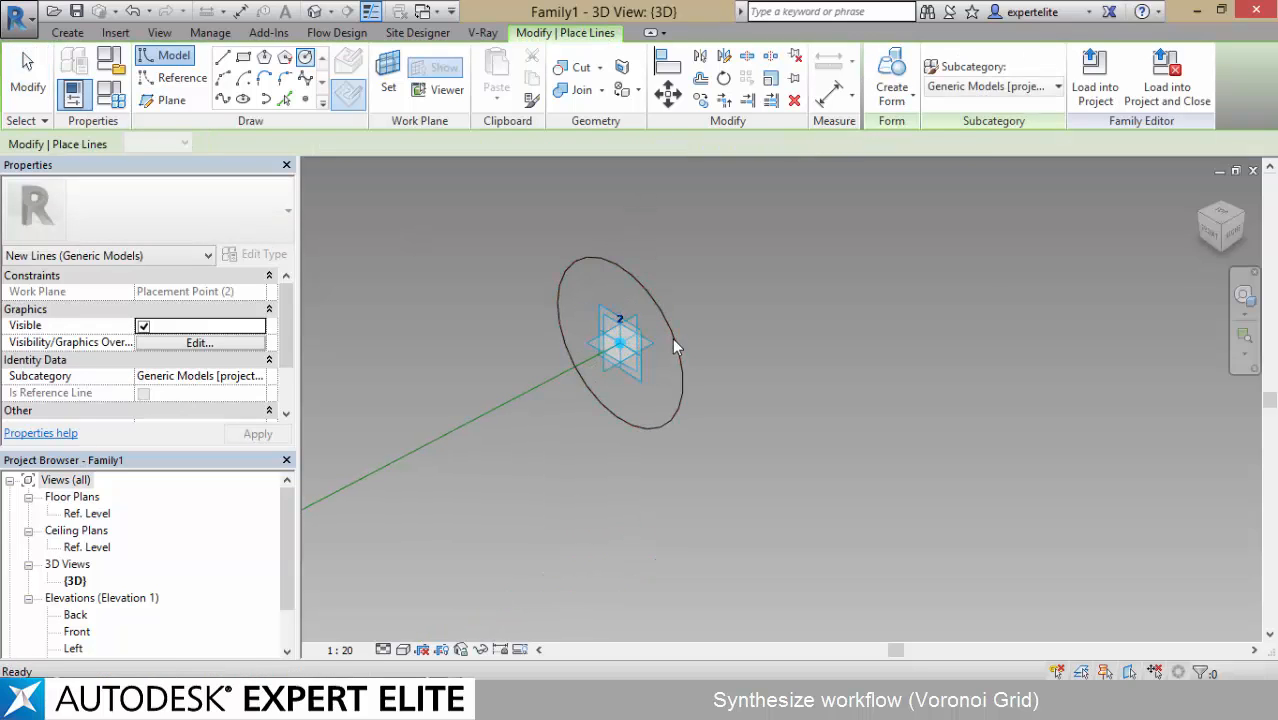
- Convert the circle at adaptive point 2 into a reference line
{"action": "left_click", "coordinate": [675, 340]}
{"action": "scroll", "coordinate": [150, 340], "scroll_direction": "down", "scroll_amount": 3}
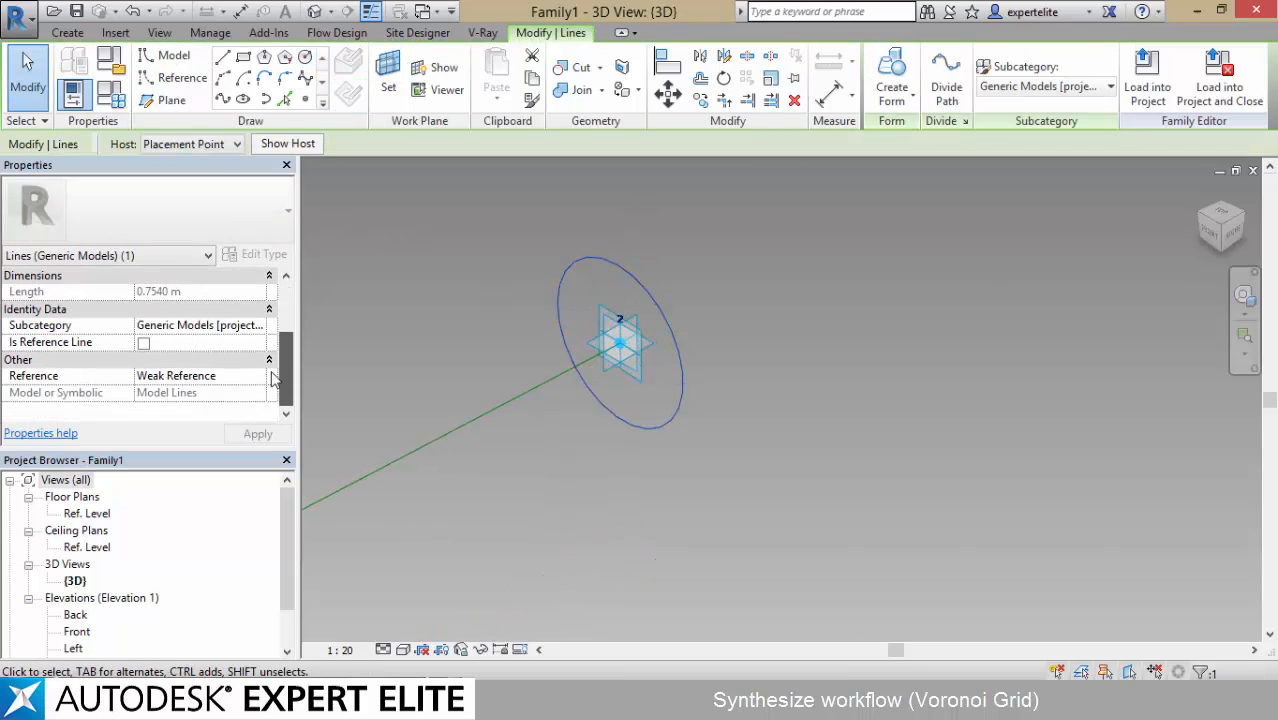
{"action": "left_click", "coordinate": [143, 342]}
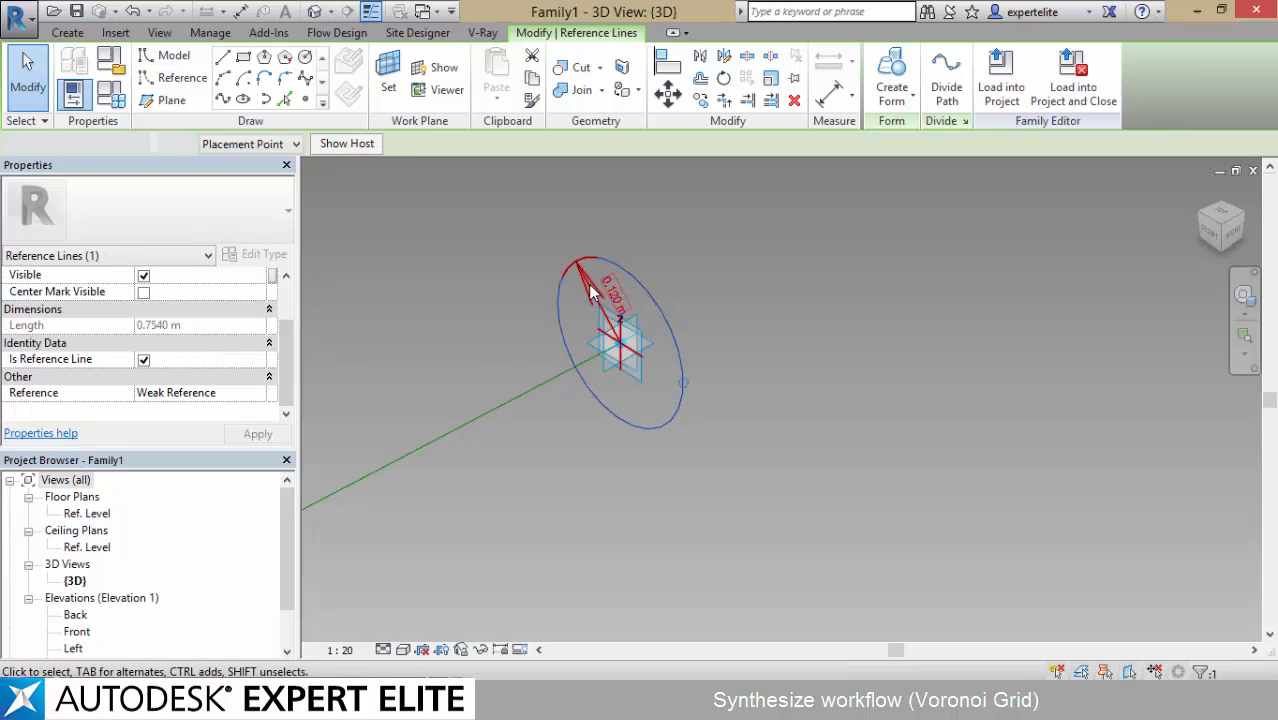
- Make the radius dimension of the circle at point 2 permanent and label it with the existing parameter R
{"action": "left_click", "coordinate": [585, 300]}
{"action": "left_click", "coordinate": [950, 77]}
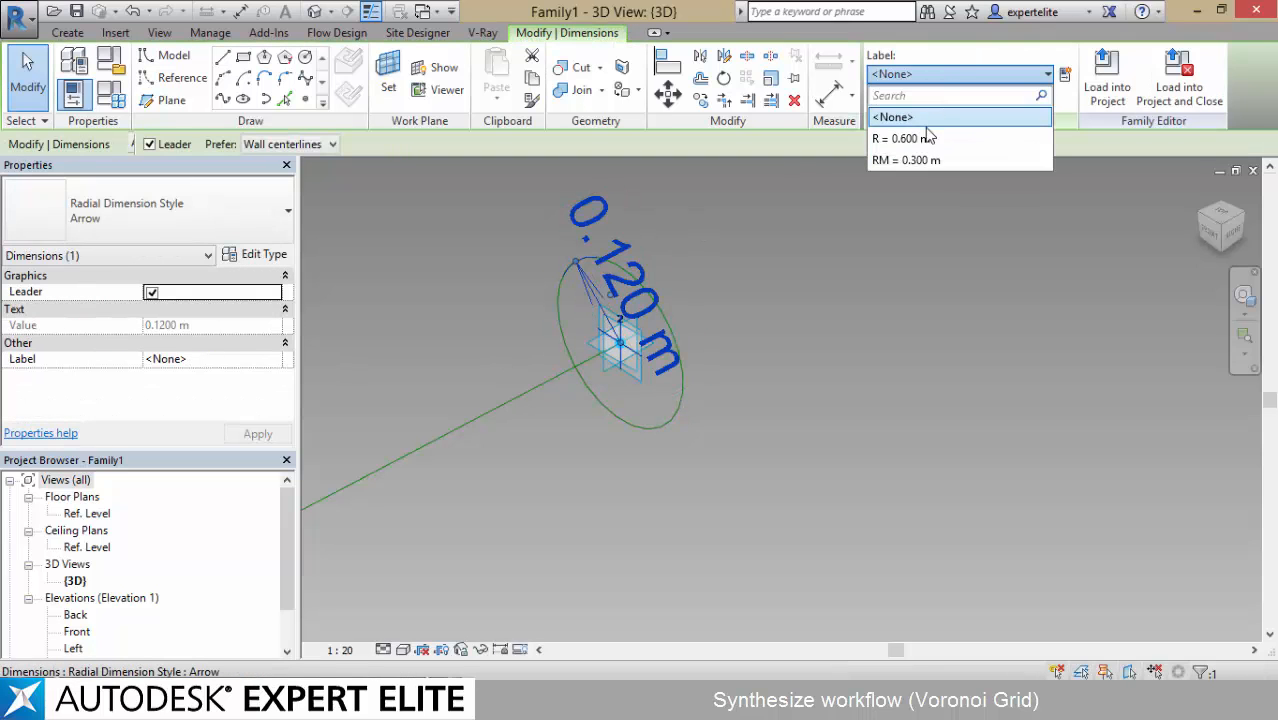
{"action": "left_click", "coordinate": [924, 134]}
{"action": "left_click", "coordinate": [815, 286]}
{"action": "scroll", "coordinate": [815, 286], "scroll_direction": "down", "scroll_amount": 3}
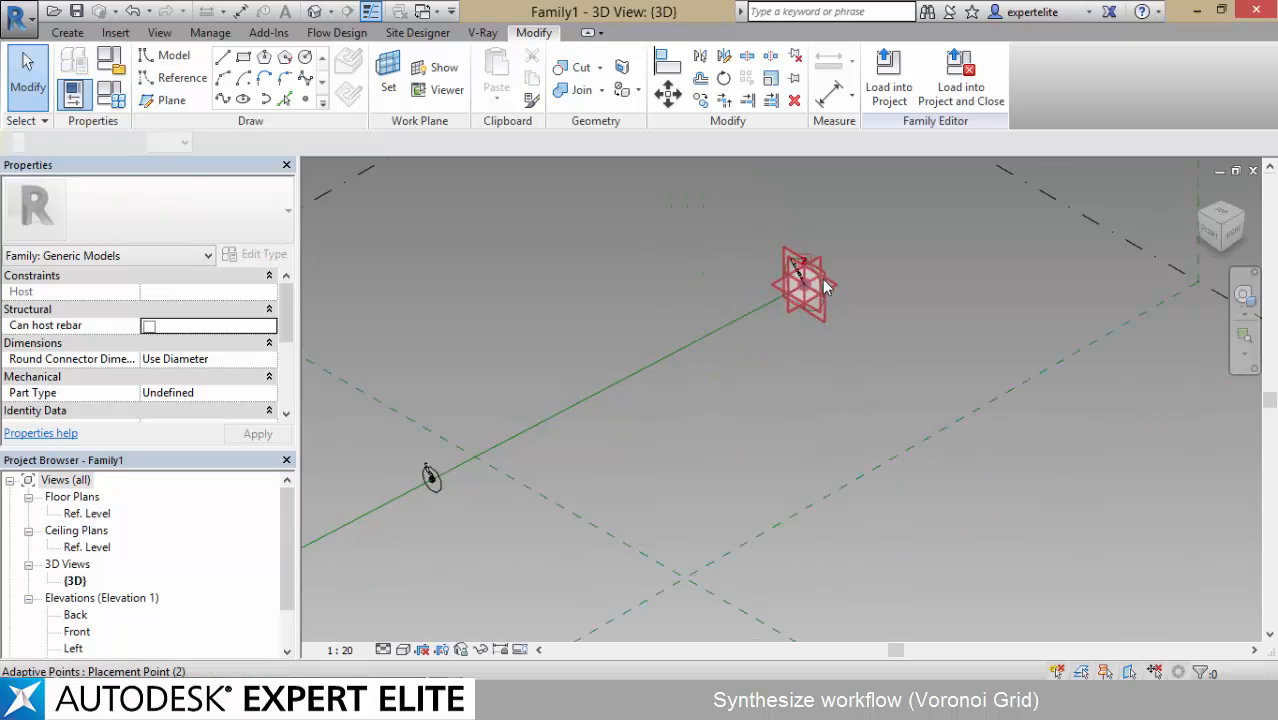
- Convert the circle at the middle reference point into a reference line
{"action": "left_click", "coordinate": [806, 294], "text": "ctrl"}
{"action": "middle_click_drag", "start_coordinate": [575, 560], "coordinate": [860, 325]}
{"action": "middle_click_drag", "start_coordinate": [520, 407], "coordinate": [798, 486]}
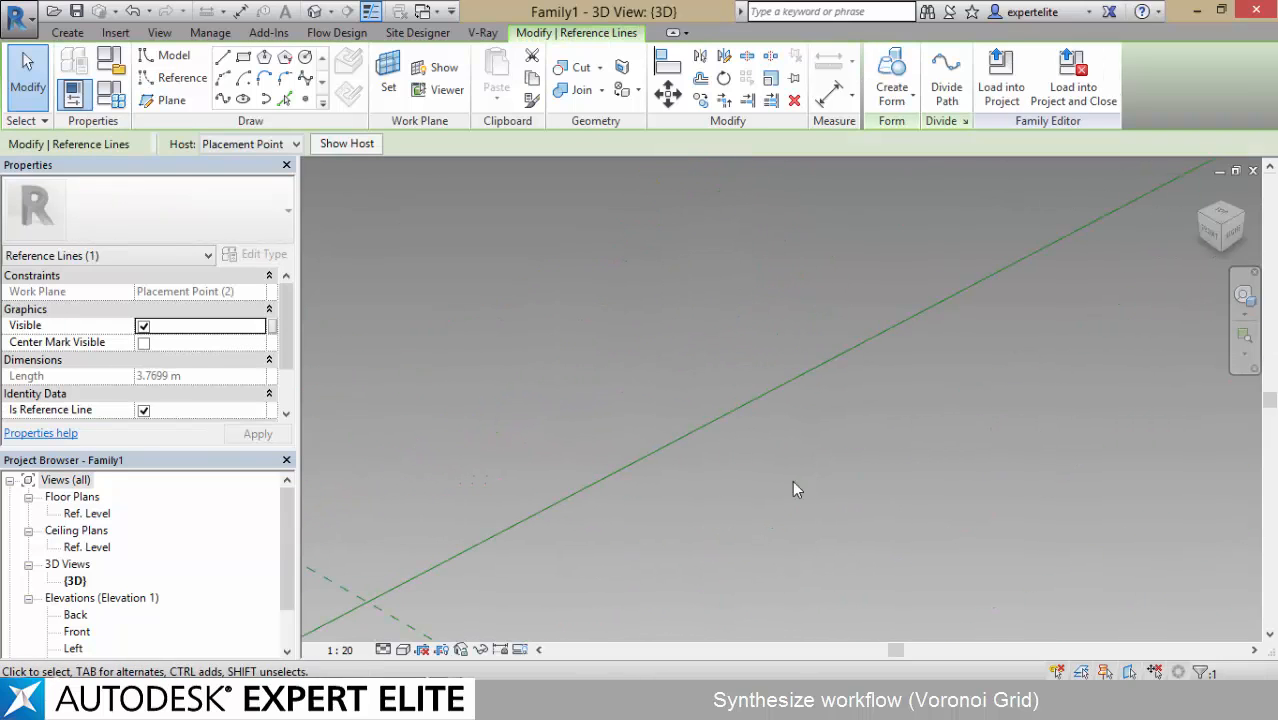
{"action": "middle_click_drag", "start_coordinate": [460, 605], "coordinate": [800, 380]}
{"action": "left_click", "coordinate": [427, 445]}
{"action": "left_click", "coordinate": [497, 455]}
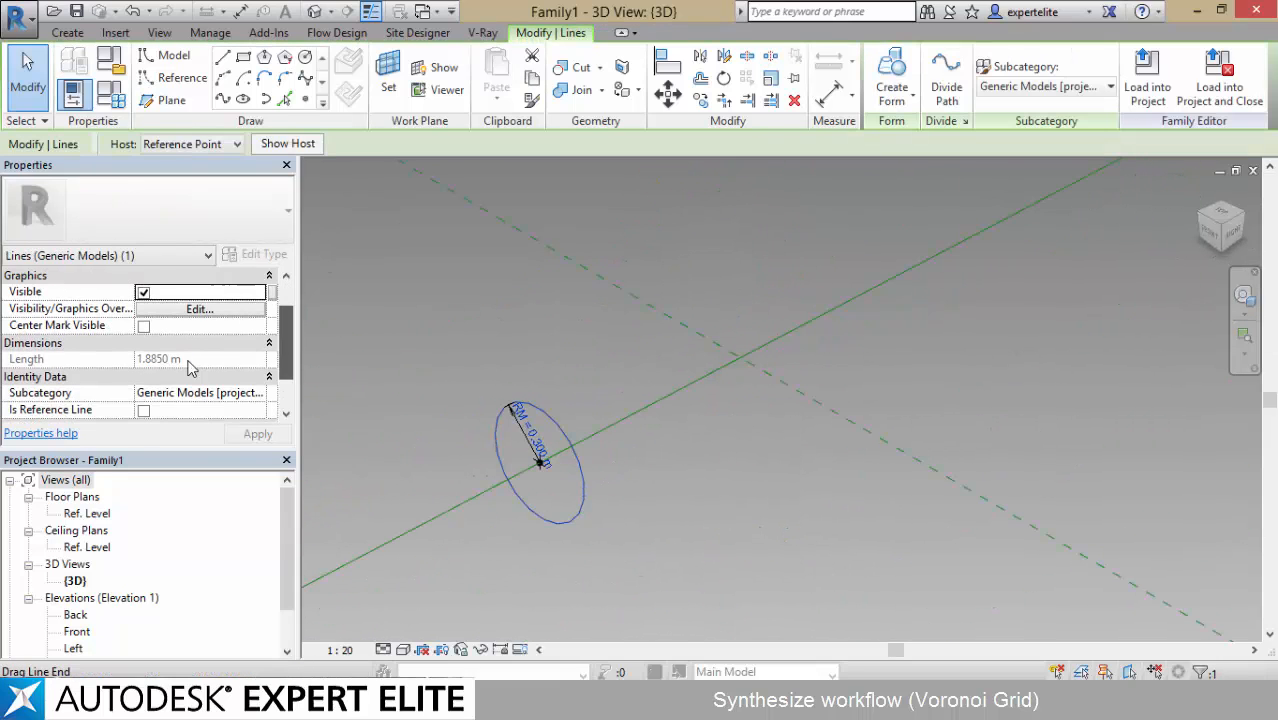
{"action": "left_click", "coordinate": [144, 409]}
- Create a solid form from the three circles and the reference line connecting the two adaptive points
{"action": "scroll", "coordinate": [482, 373], "scroll_direction": "down", "scroll_amount": 4}
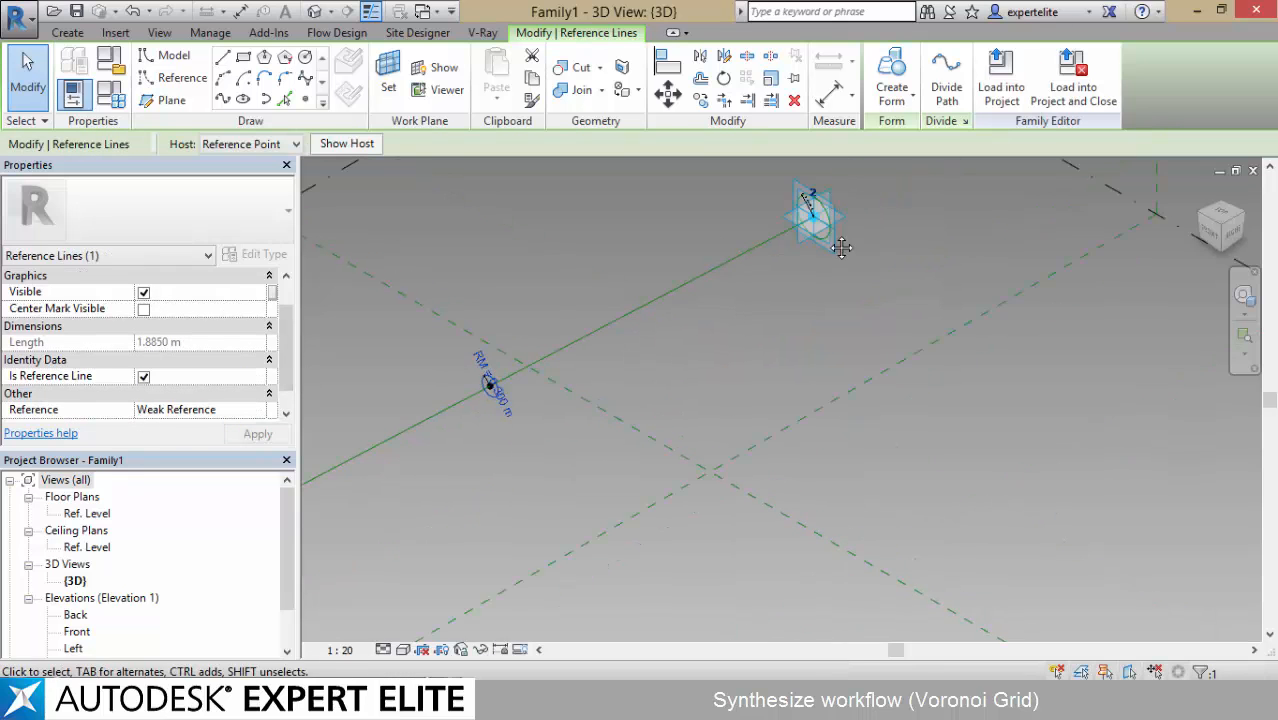
{"action": "scroll", "coordinate": [838, 240], "scroll_direction": "up", "scroll_amount": 4}
{"action": "scroll", "coordinate": [788, 263], "scroll_direction": "up", "scroll_amount": 3}
{"action": "left_click", "coordinate": [728, 279], "text": "ctrl"}
{"action": "scroll", "coordinate": [741, 256], "scroll_direction": "down", "scroll_amount": 6}
{"action": "middle_click_drag", "start_coordinate": [371, 560], "coordinate": [782, 388]}
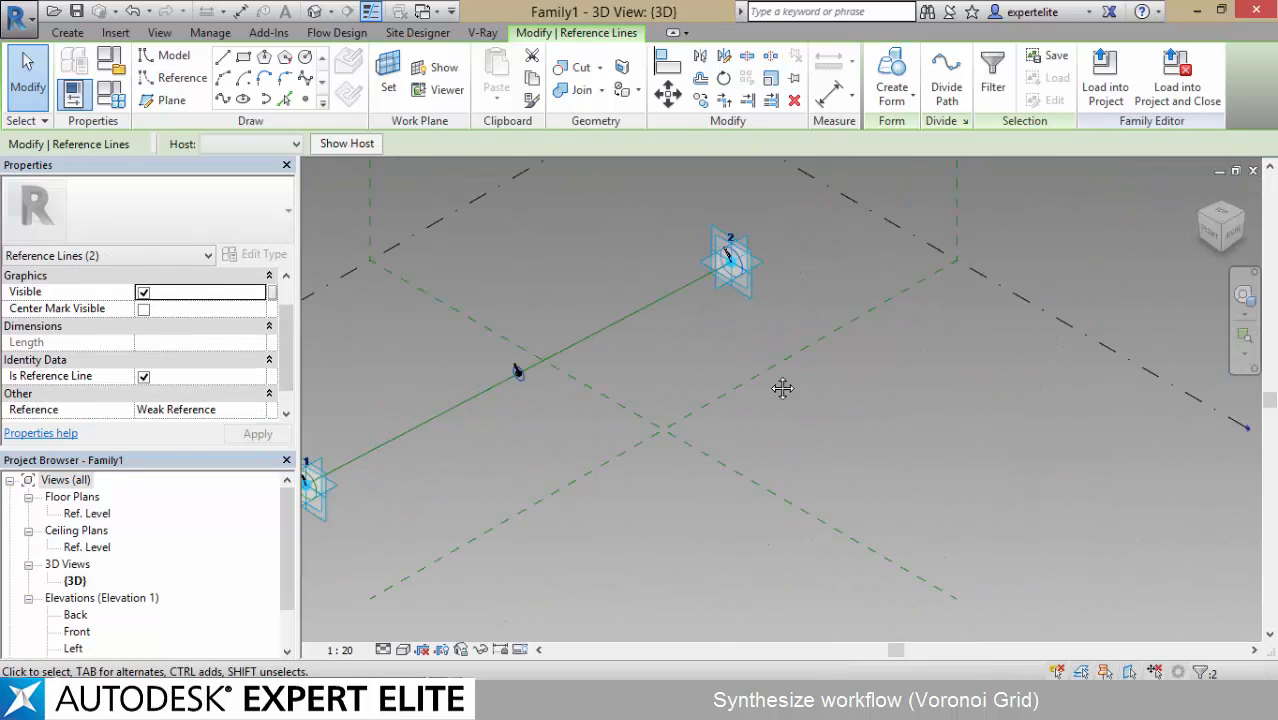
{"action": "scroll", "coordinate": [742, 318], "scroll_direction": "up", "scroll_amount": 4}
{"action": "scroll", "coordinate": [739, 271], "scroll_direction": "up", "scroll_amount": 4}
{"action": "left_click", "coordinate": [629, 272], "text": "ctrl"}
{"action": "scroll", "coordinate": [914, 387], "scroll_direction": "down", "scroll_amount": 4}
{"action": "middle_click_drag", "start_coordinate": [916, 400], "coordinate": [603, 594]}
{"action": "middle_click_drag", "start_coordinate": [901, 406], "coordinate": [699, 481]}
{"action": "scroll", "coordinate": [697, 479], "scroll_direction": "down", "scroll_amount": 3}
{"action": "left_click", "coordinate": [690, 434], "text": "ctrl"}
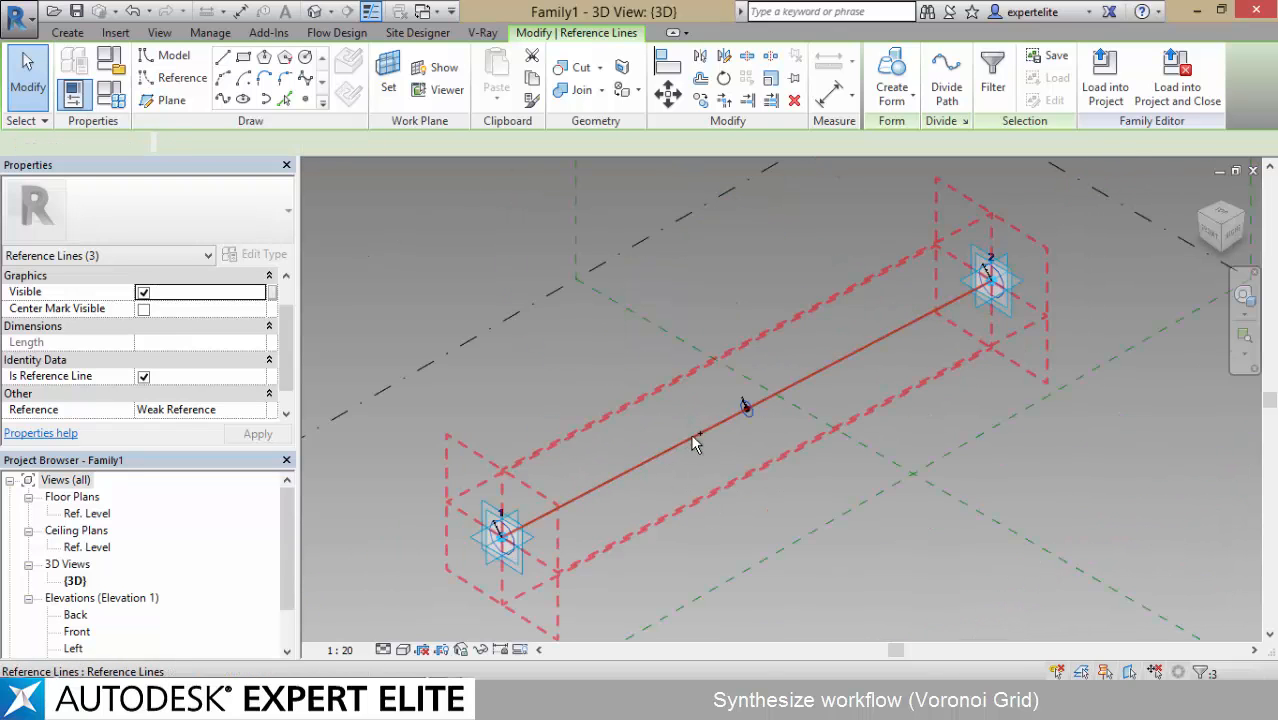
{"action": "scroll", "coordinate": [1068, 320], "scroll_direction": "up", "scroll_amount": 3}
{"action": "left_click", "coordinate": [891, 72]}
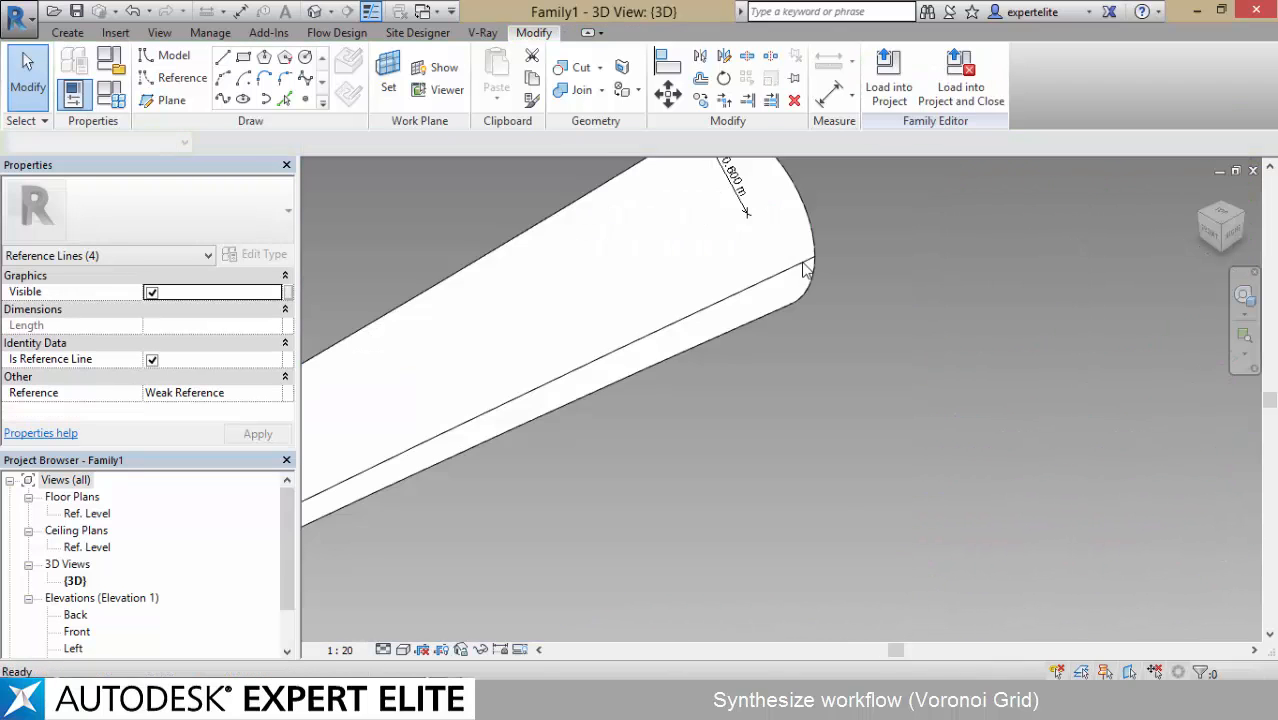
{"action": "key", "text": "Escape"}
{"action": "scroll", "coordinate": [630, 431], "scroll_direction": "down", "scroll_amount": 3}
{"action": "scroll", "coordinate": [676, 390], "scroll_direction": "up", "scroll_amount": 3}
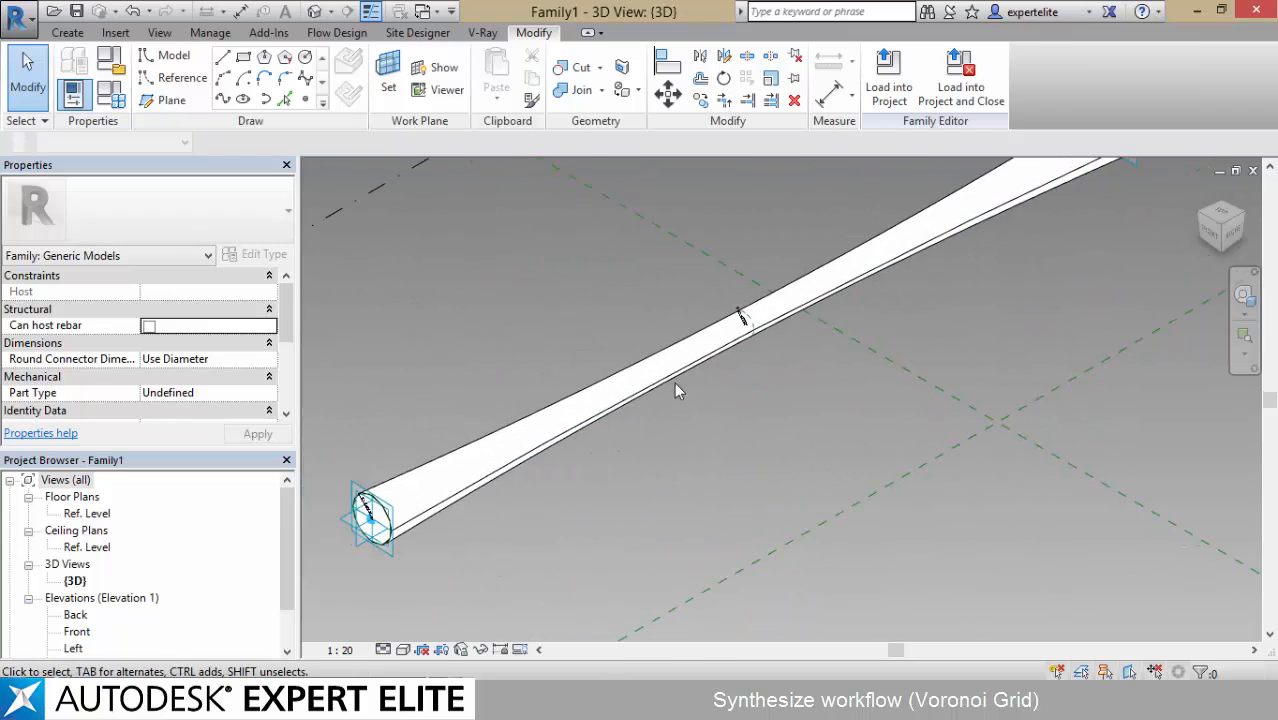
- Review the family's type parameters, load the family into Project5 and place one two-point instance over the wavy surface
{"action": "left_click", "coordinate": [108, 90]}
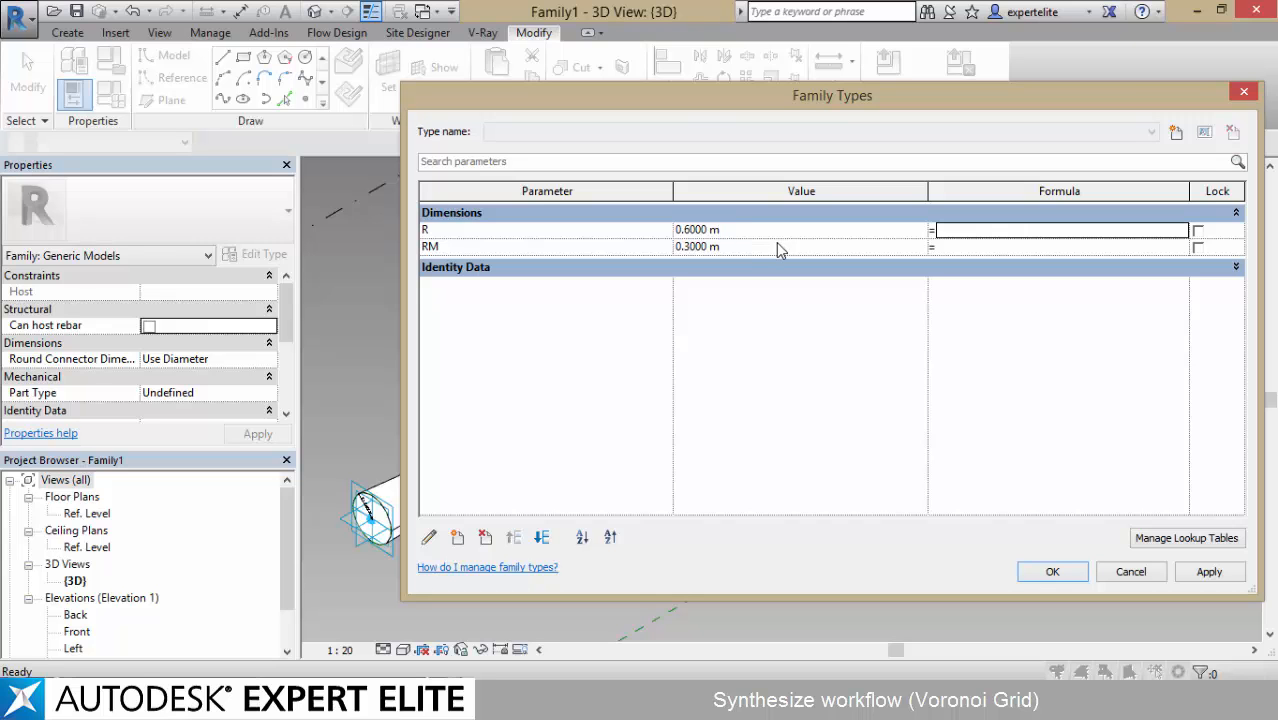
{"action": "key", "text": "Return"}
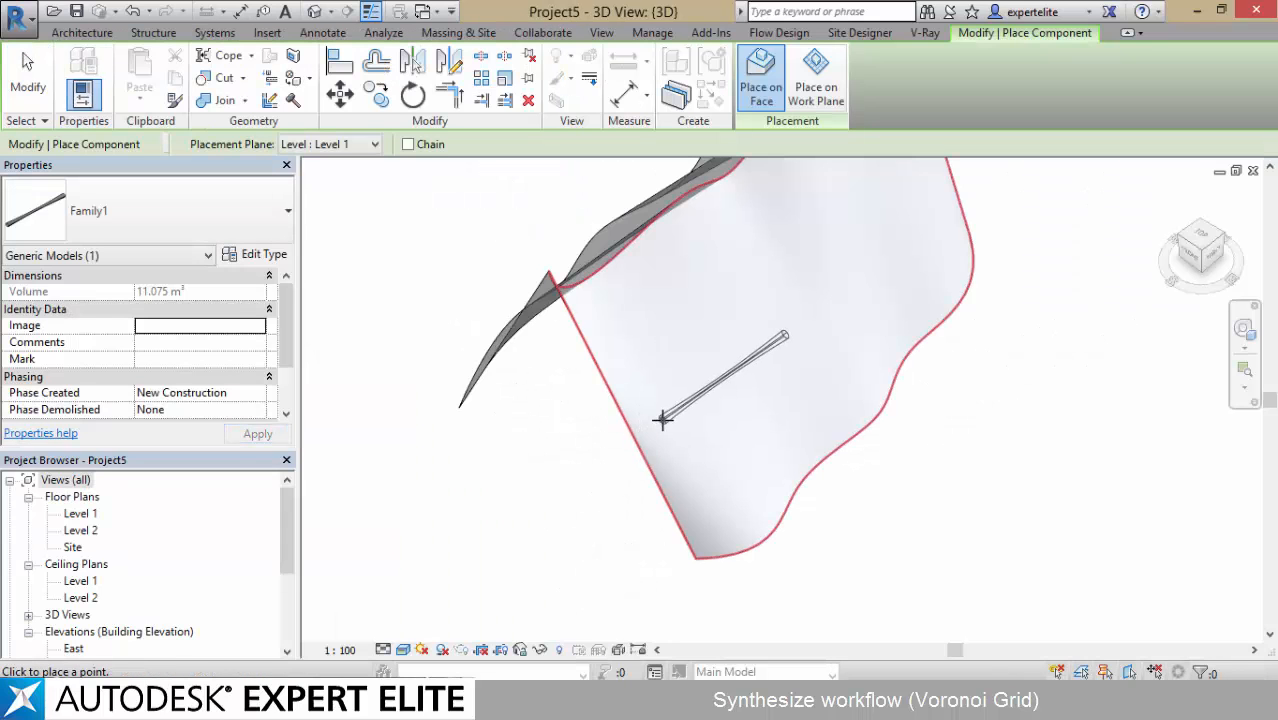
{"action": "left_click", "coordinate": [731, 361]}
{"action": "key", "text": "Escape"}
- Open the placed family for editing and associate the form's material with a new type parameter named Material
{"action": "left_click", "coordinate": [725, 368]}
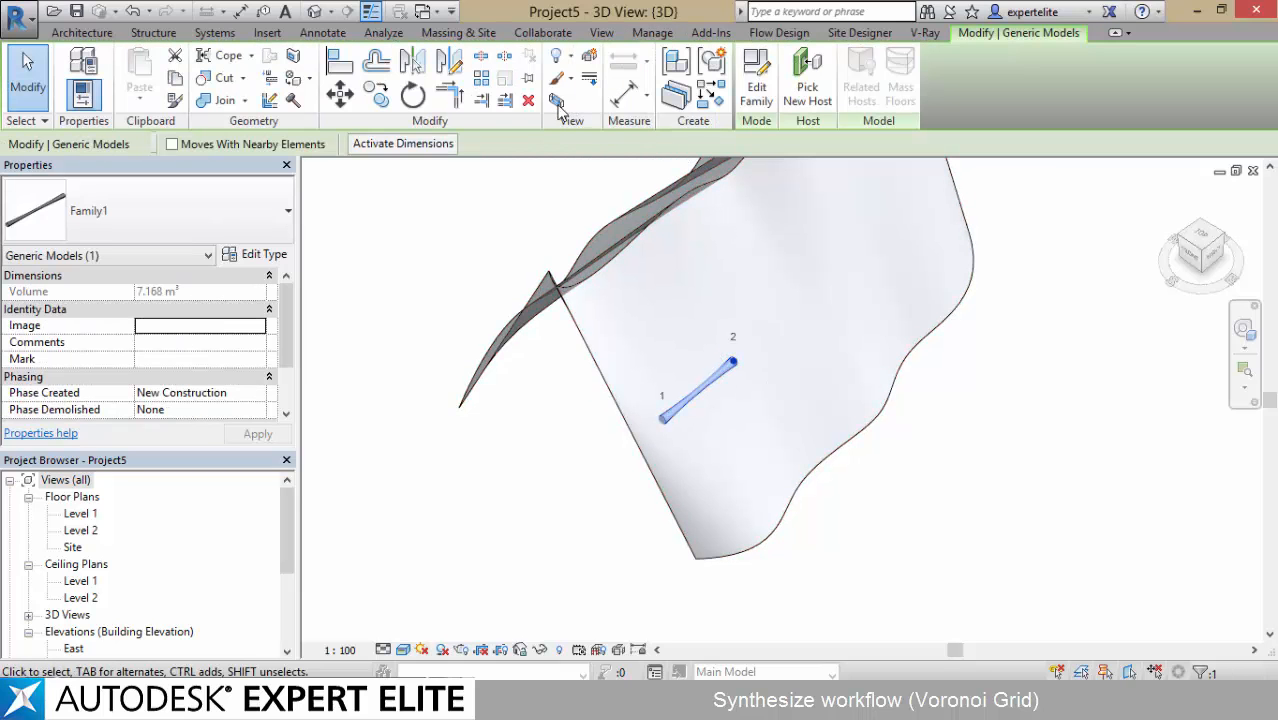
{"action": "left_click", "coordinate": [757, 90]}
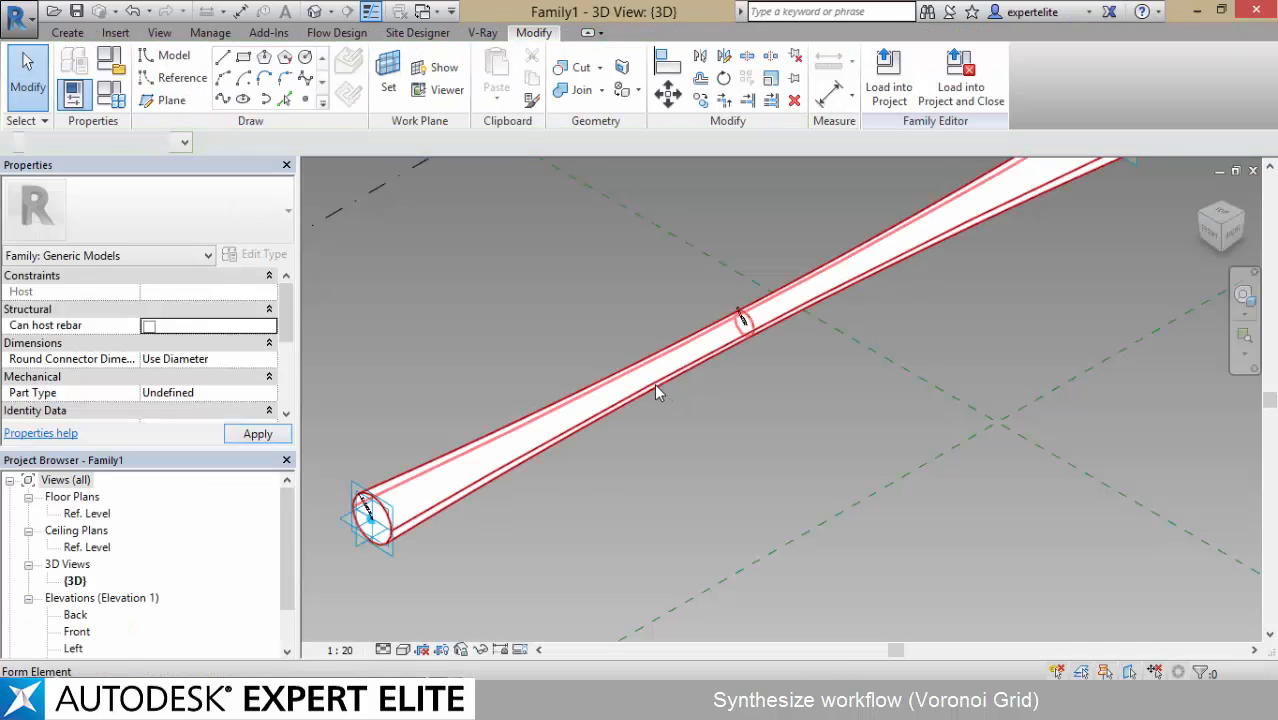
{"action": "left_click", "coordinate": [656, 390]}
{"action": "left_click", "coordinate": [288, 342]}
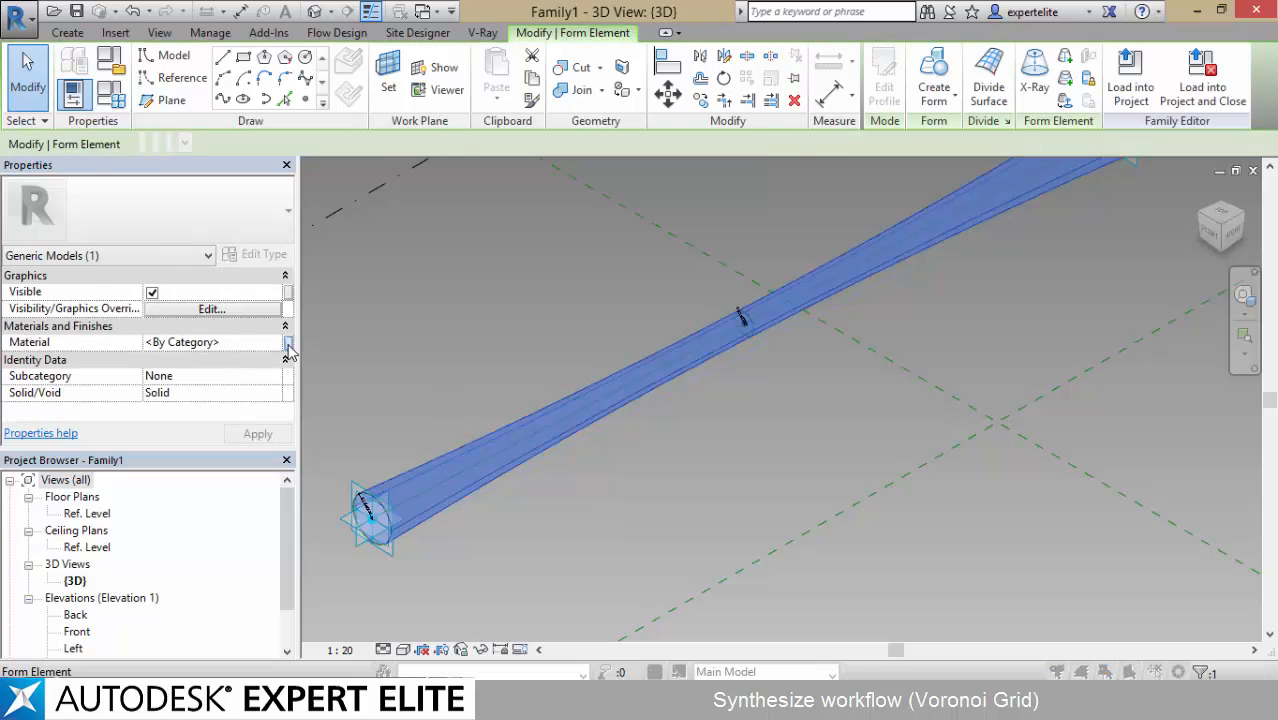
{"action": "left_click", "coordinate": [503, 463]}
{"action": "type", "text": "Material"}
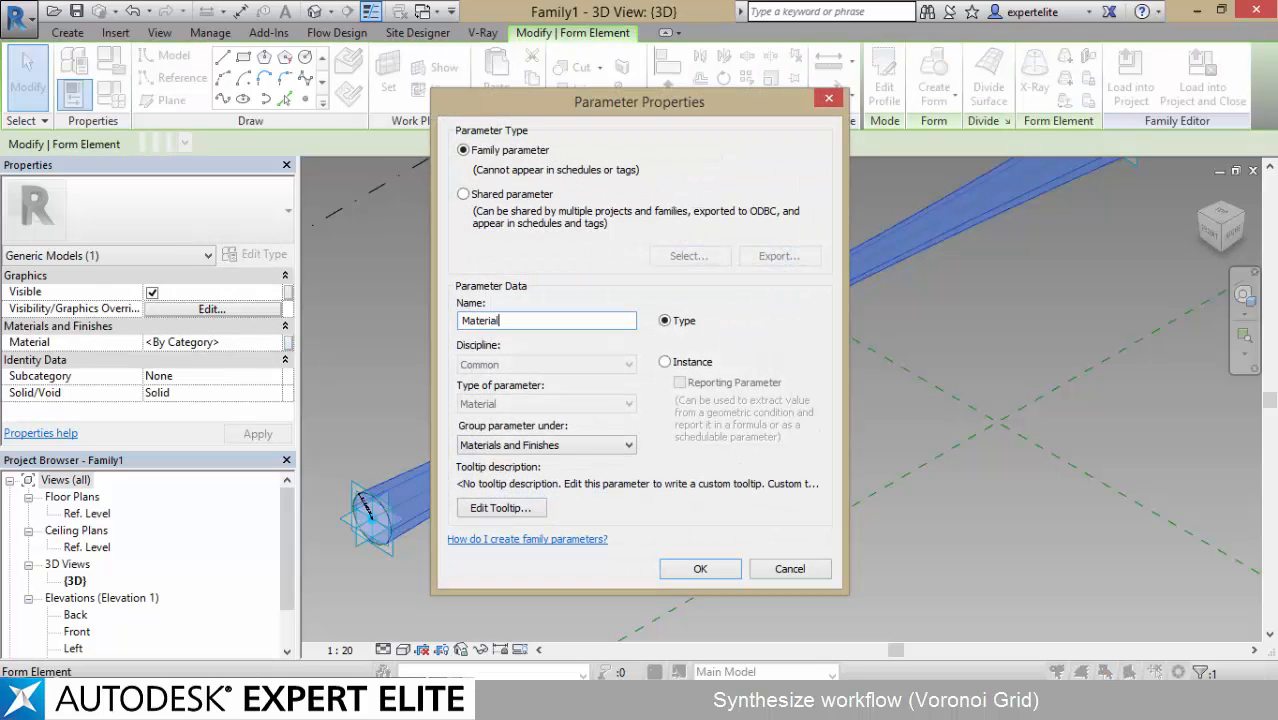
{"action": "key", "text": "Return"}
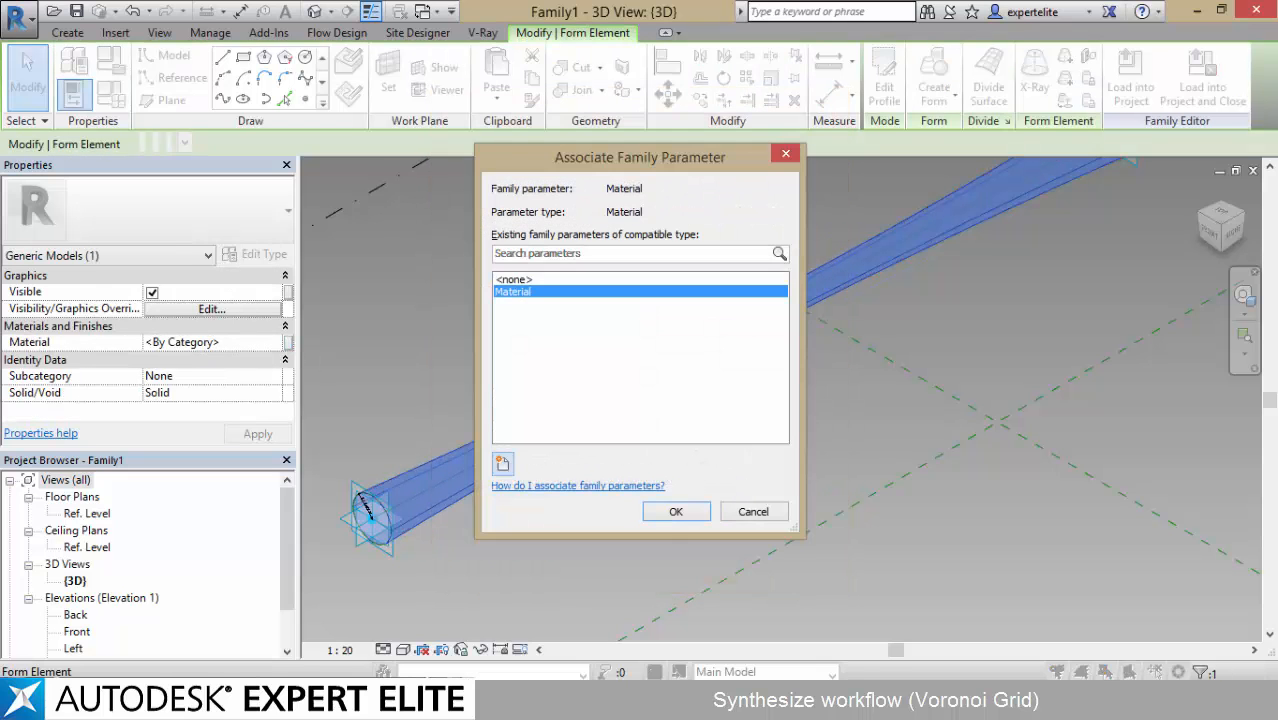
{"action": "left_click", "coordinate": [675, 512]}
- Load the updated family back into the project and close it without saving changes to Family1
{"action": "left_click", "coordinate": [960, 88]}
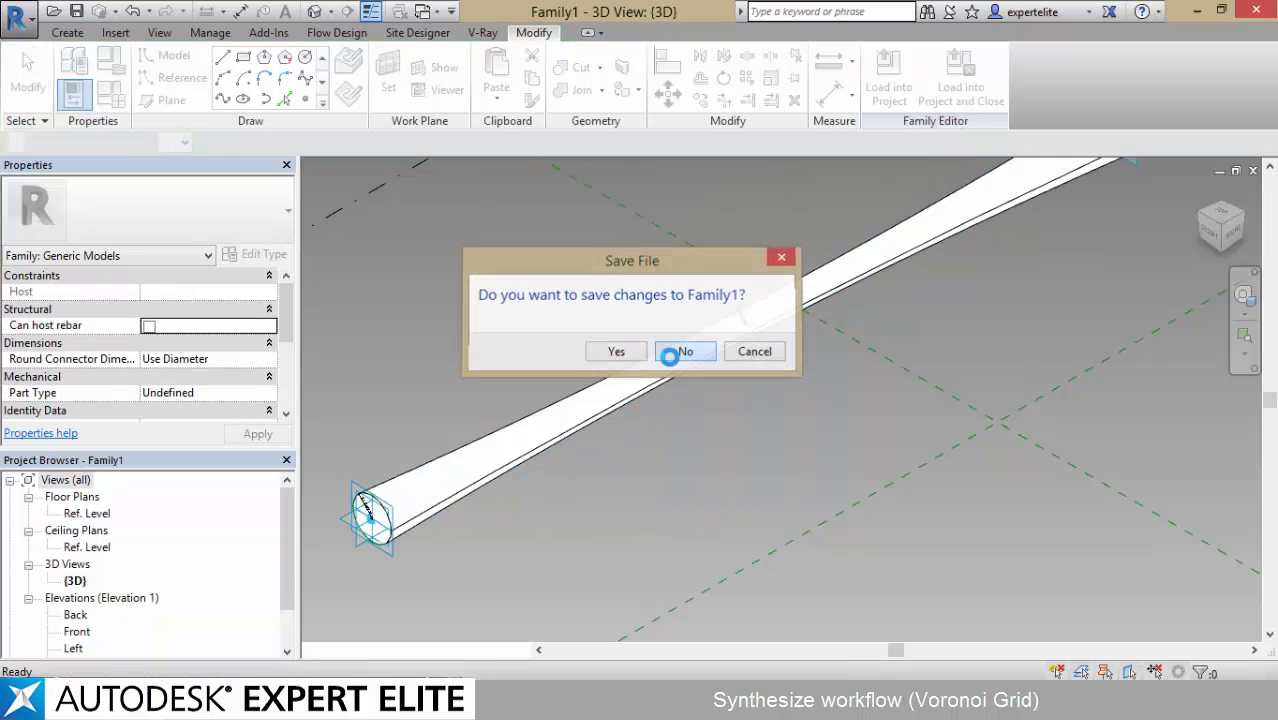
{"action": "left_click", "coordinate": [669, 354]}
{"action": "left_click", "coordinate": [658, 305]}
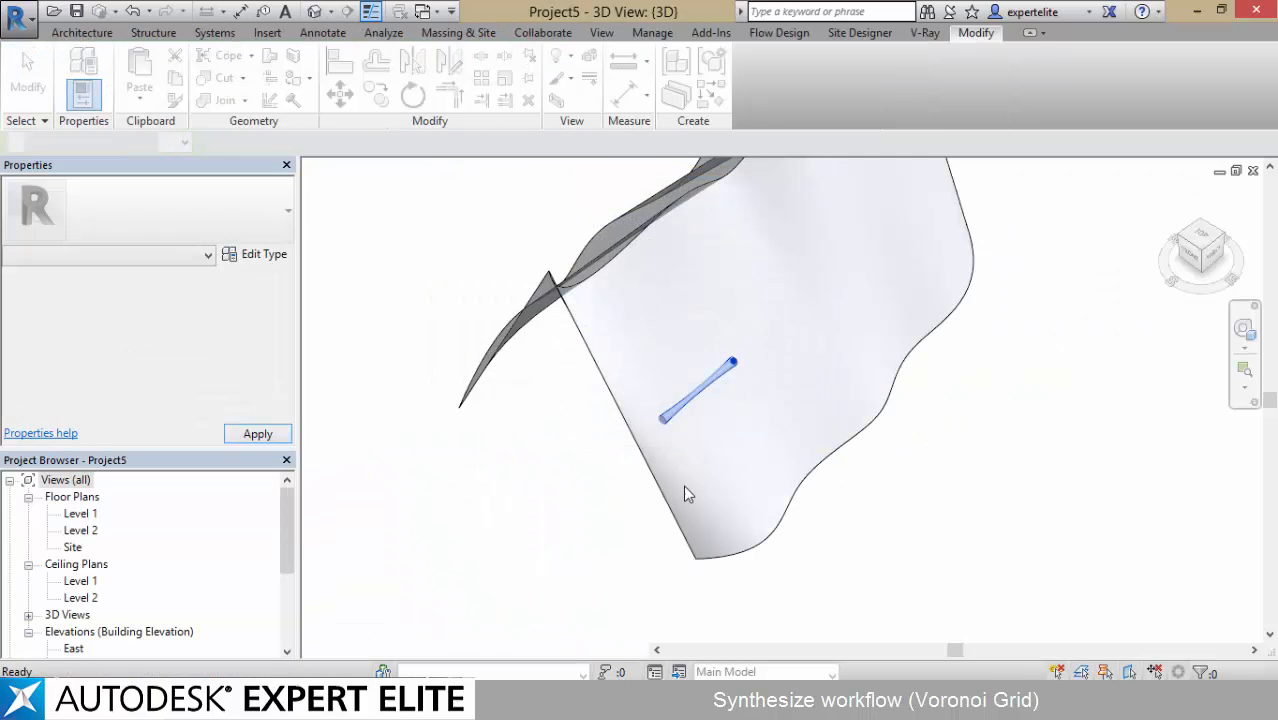
- Set the R type dimension of the placed Family1 component to 0.5 m and try another RM value
{"action": "left_click", "coordinate": [699, 392]}
{"action": "left_click", "coordinate": [258, 254]}
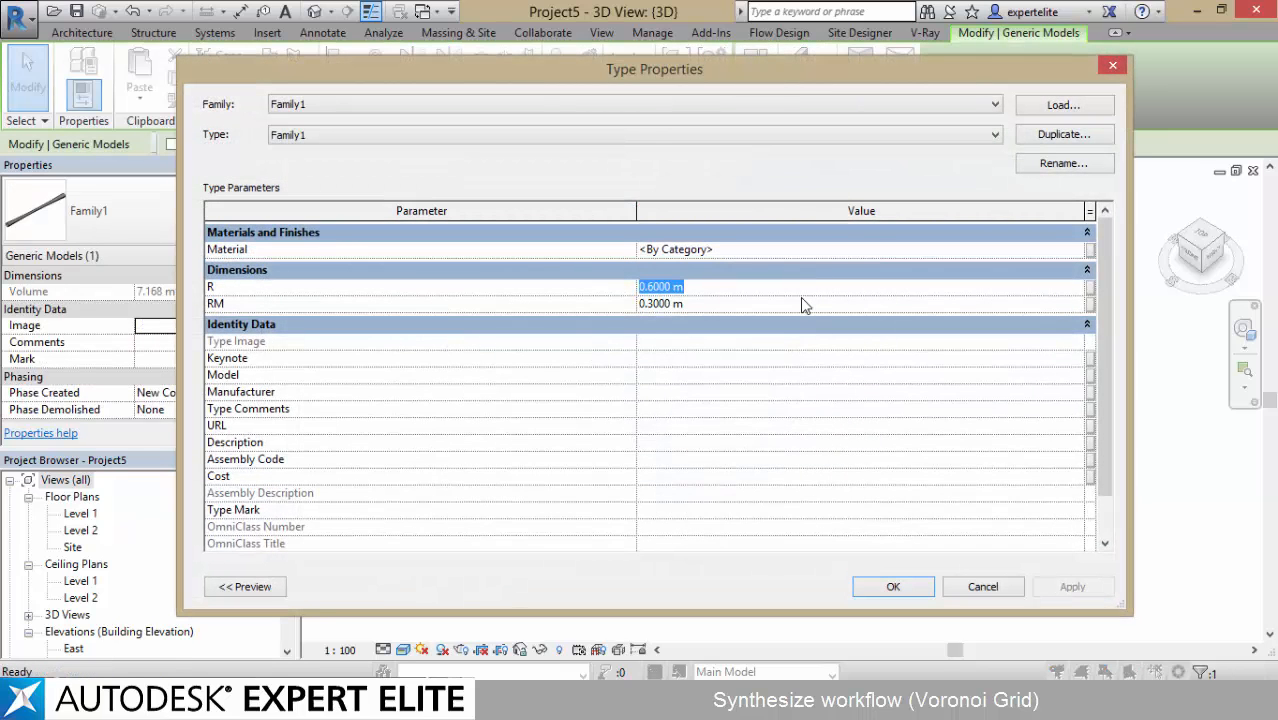
{"action": "type", "text": "0.5"}
{"action": "left_click", "coordinate": [801, 303]}
{"action": "type", "text": "0."}
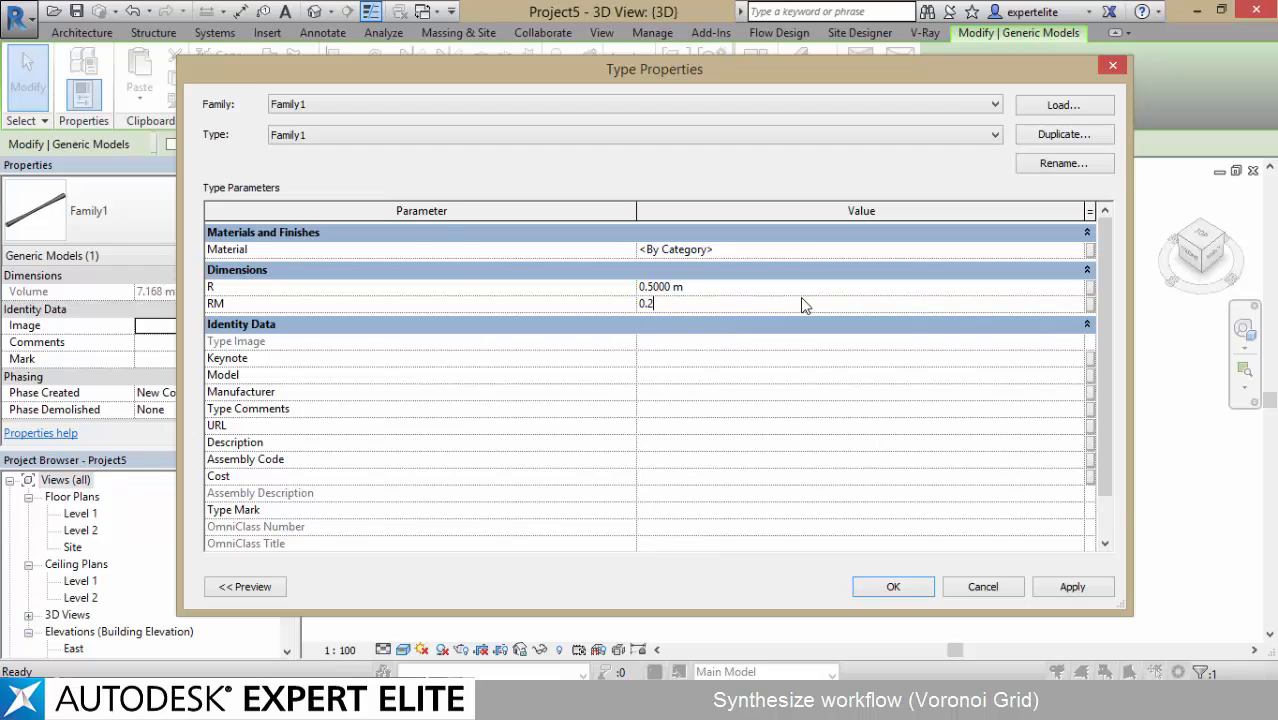
{"action": "type", "text": "2"}
{"action": "key", "text": "Return"}
{"action": "scroll", "coordinate": [698, 390], "scroll_direction": "up", "scroll_amount": 5}
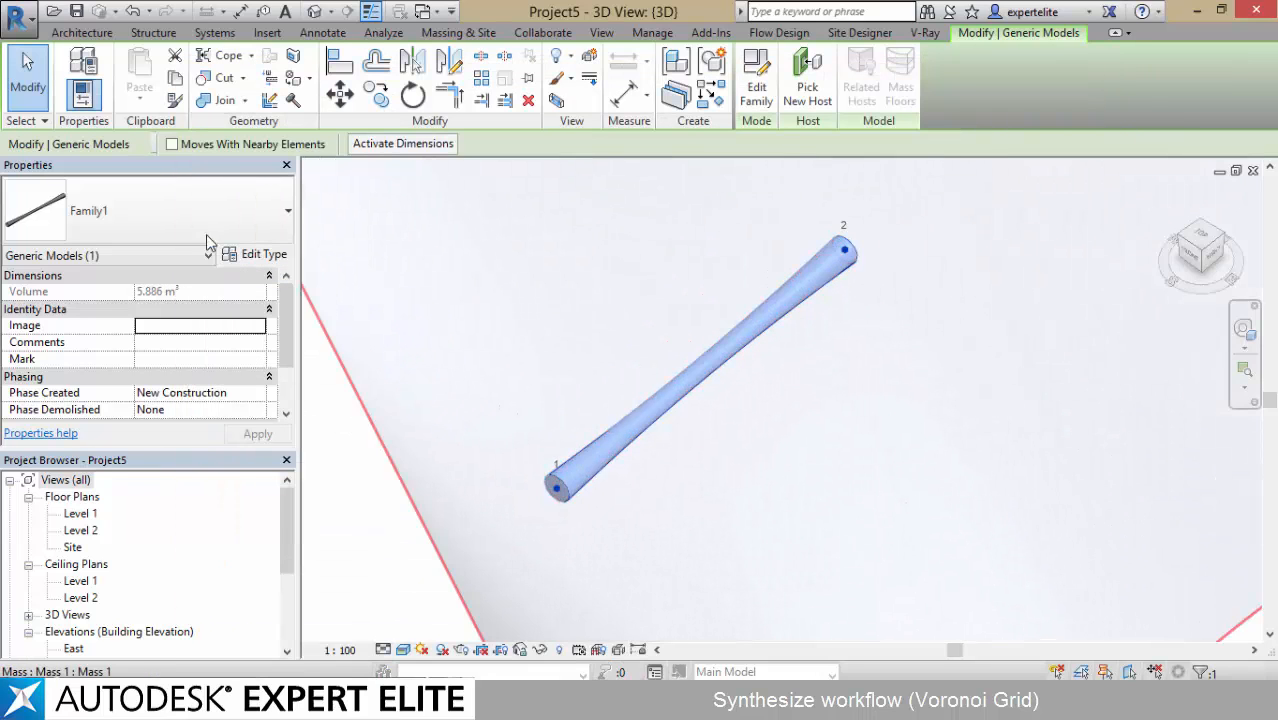
- Change the Family1 type dimensions to R 0.3 m and RM 0.25 m
{"action": "left_click", "coordinate": [264, 256]}
{"action": "left_click", "coordinate": [787, 288]}
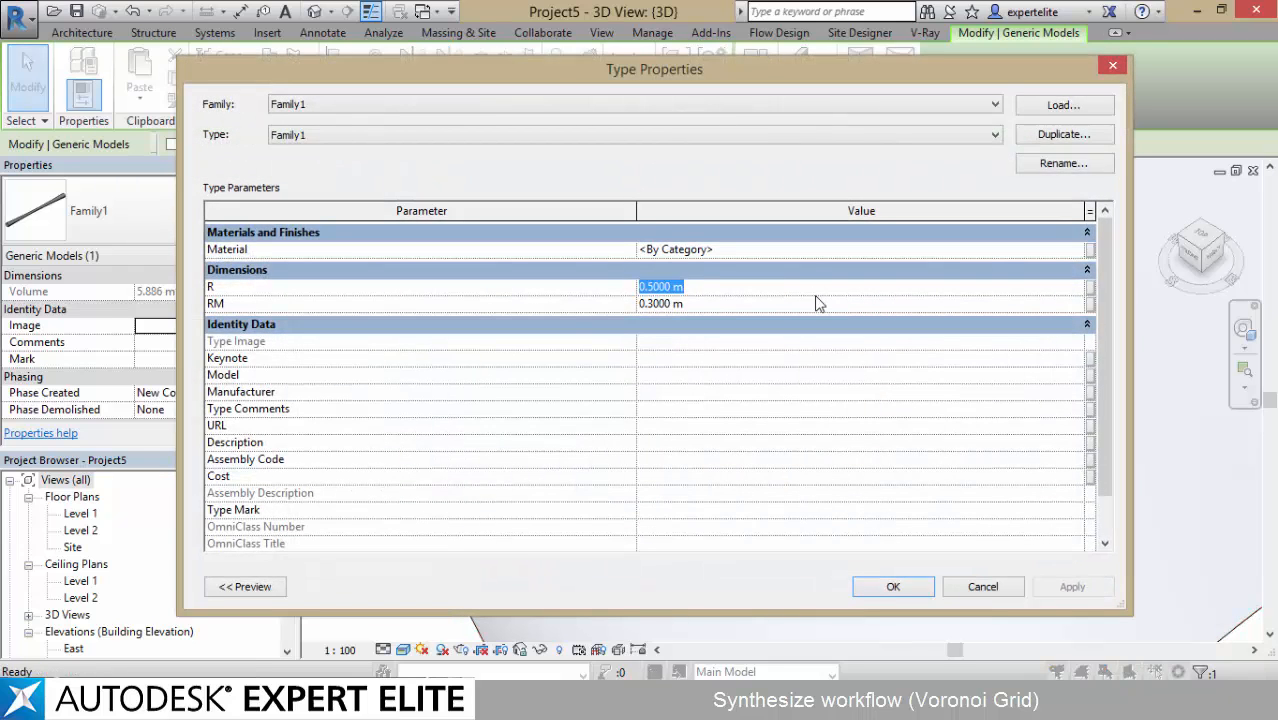
{"action": "type", "text": "0.3"}
{"action": "key", "text": "Tab"}
{"action": "type", "text": "0."}
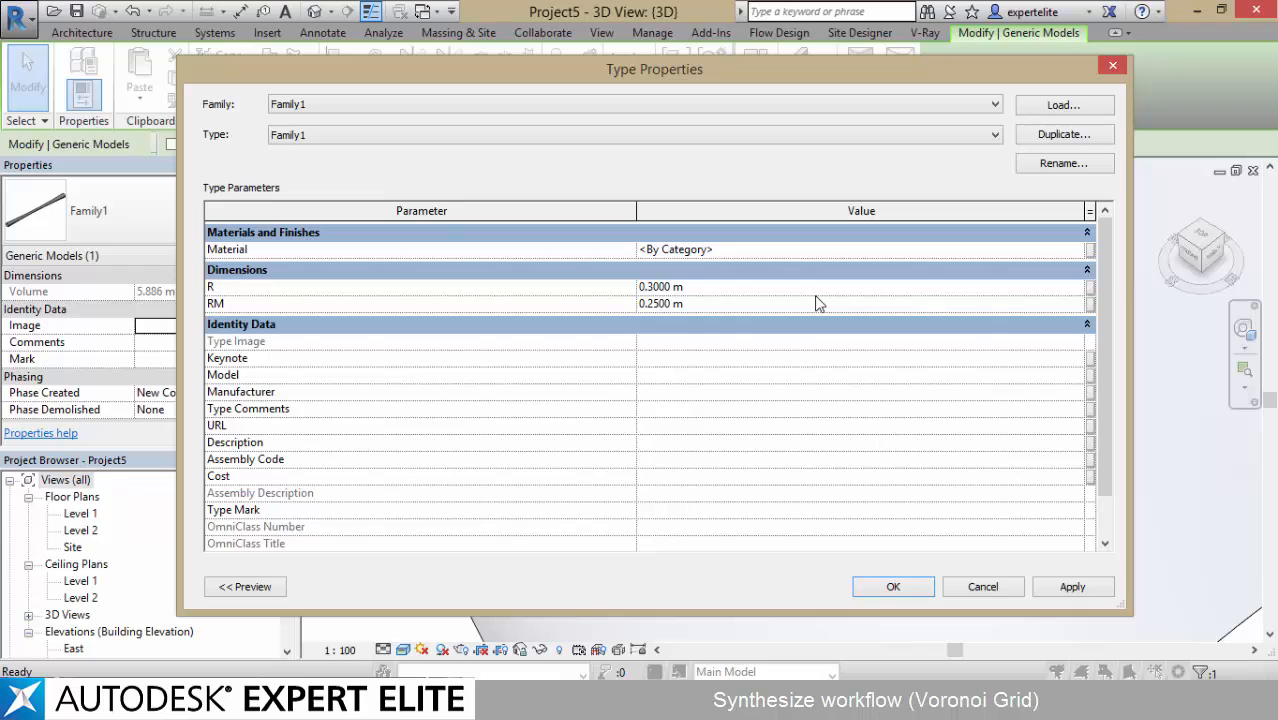
{"action": "key", "text": "Return"}
{"action": "scroll", "coordinate": [668, 413], "scroll_direction": "down", "scroll_amount": 5}
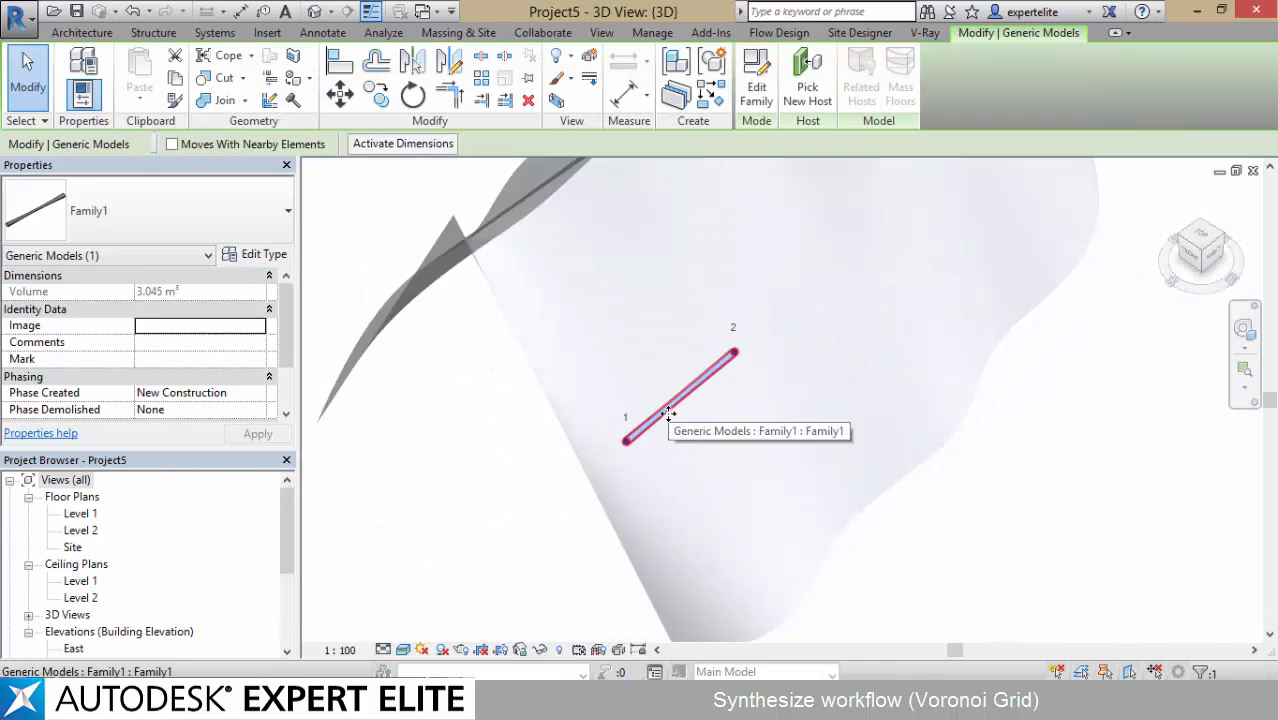
- Reduce the Family1 type's RM dimension to 0.2 m
{"action": "scroll", "coordinate": [668, 415], "scroll_direction": "up", "scroll_amount": 2}
{"action": "scroll", "coordinate": [670, 419], "scroll_direction": "down", "scroll_amount": 5}
{"action": "middle_click_drag", "start_coordinate": [645, 437], "coordinate": [599, 455], "text": "shift"}
{"action": "scroll", "coordinate": [639, 455], "scroll_direction": "up", "scroll_amount": 3}
{"action": "left_click", "coordinate": [268, 255]}
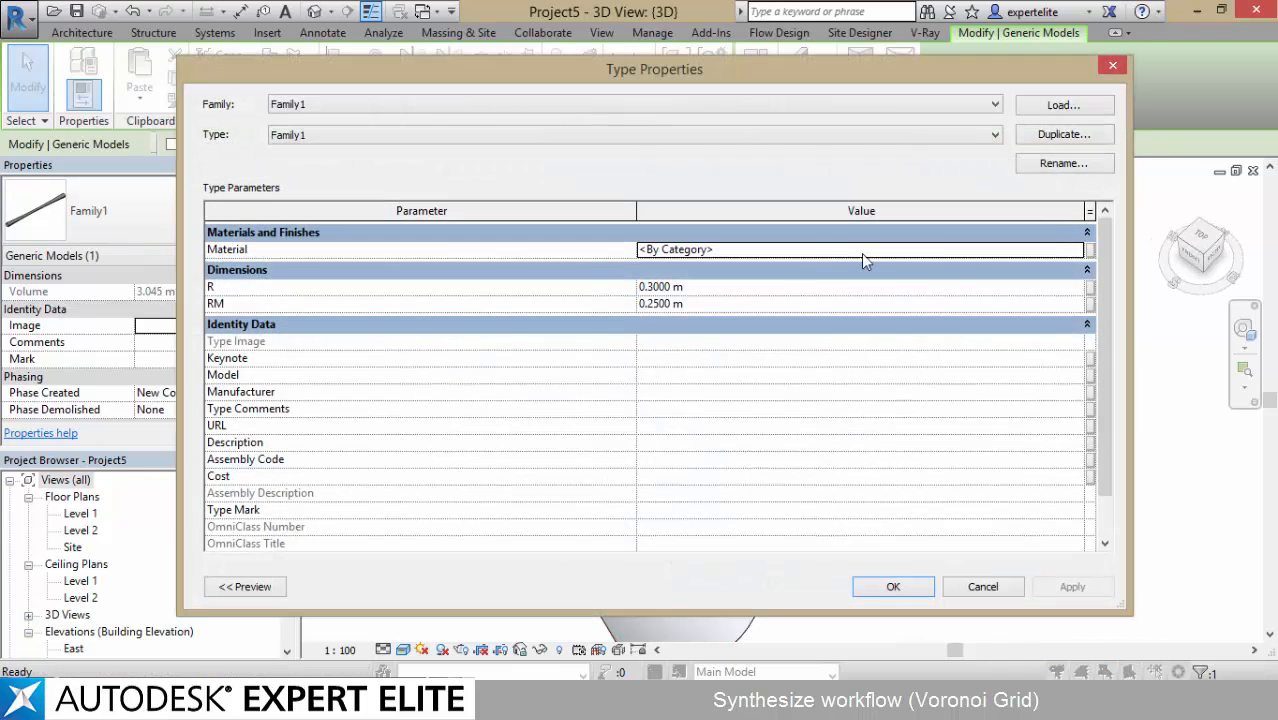
{"action": "left_click", "coordinate": [793, 303]}
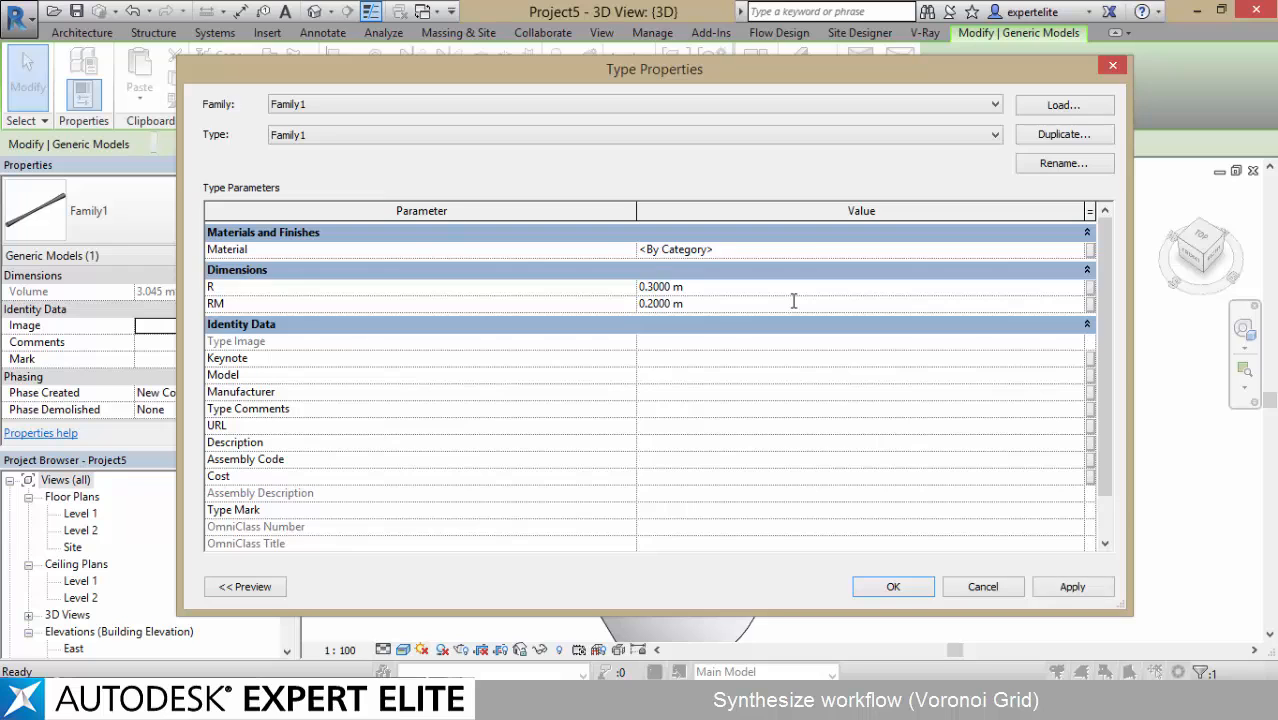
{"action": "key", "text": "Return"}
{"action": "mouse_move", "coordinate": [638, 435]}
{"action": "middle_mouse_down", "text": "shift"}
{"action": "mouse_move", "coordinate": [652, 402]}
{"action": "mouse_move", "coordinate": [624, 370]}
{"action": "mouse_move", "coordinate": [596, 382]}
{"action": "mouse_move", "coordinate": [620, 430]}
{"action": "middle_mouse_up", "text": "shift"}
{"action": "scroll", "coordinate": [620, 430], "scroll_direction": "up", "scroll_amount": 3}
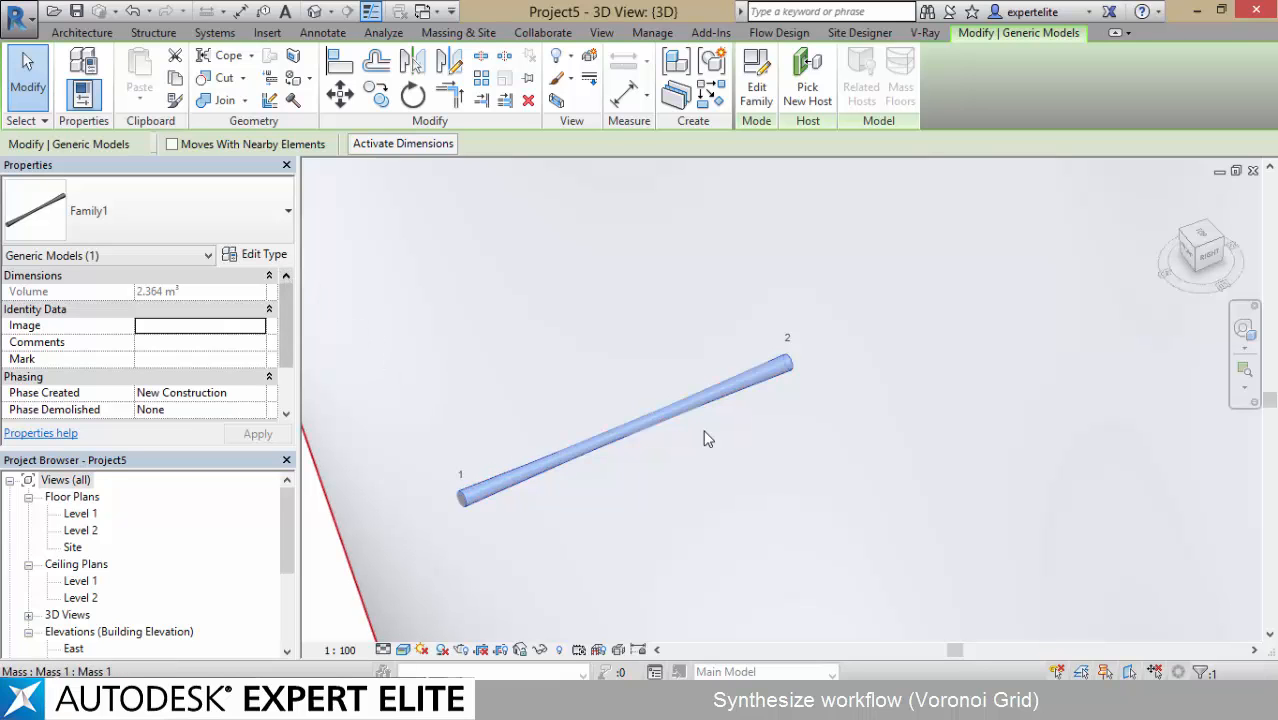
- Delete the sample Family1 component from the 3D view, leaving only the mass surface
{"action": "scroll", "coordinate": [688, 402], "scroll_direction": "down", "scroll_amount": 2}
{"action": "key", "text": "Delete"}
{"action": "middle_click_drag", "start_coordinate": [688, 402], "coordinate": [414, 543], "text": "shift"}
{"action": "scroll", "coordinate": [561, 458], "scroll_direction": "down", "scroll_amount": 4}
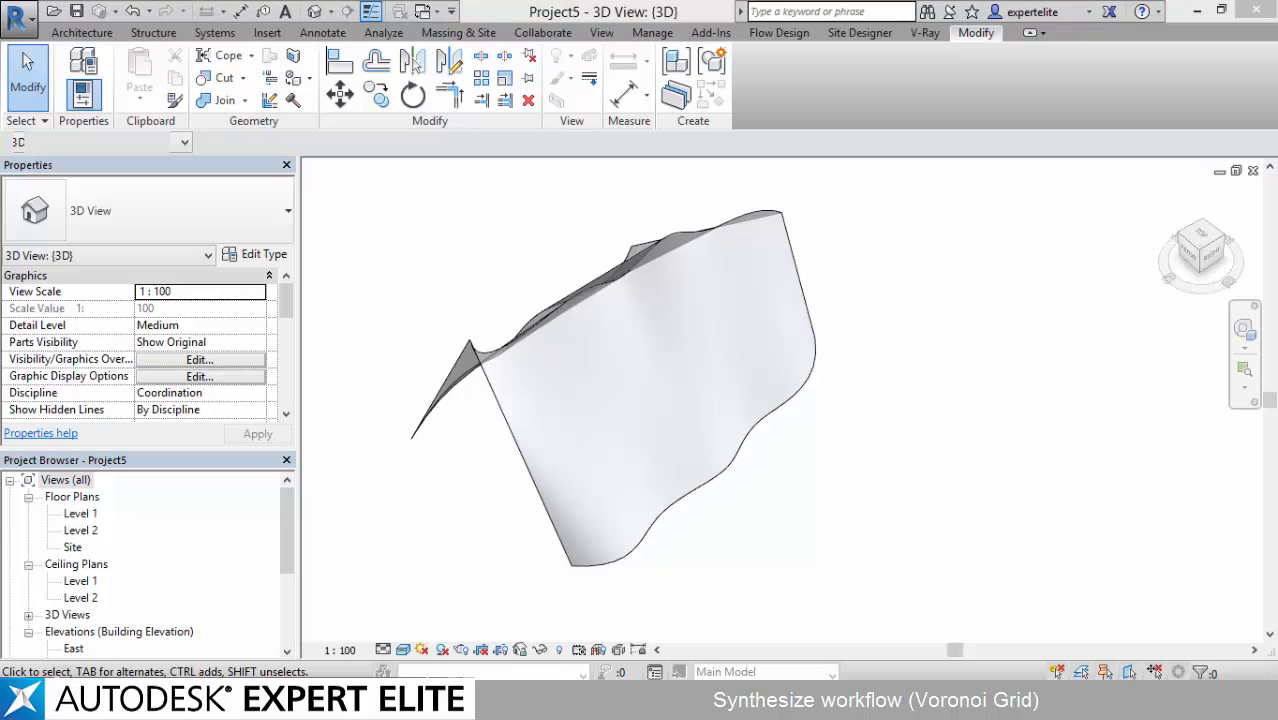
- Switch to Dynamo, add an AdaptiveComponent.ByPoints node and connect VoroFix's Pair Points output to its points input
{"action": "mouse_move", "coordinate": [222, 697]}
{"action": "left_click", "coordinate": [280, 643]}
{"action": "middle_click_drag", "start_coordinate": [856, 308], "coordinate": [726, 340]}
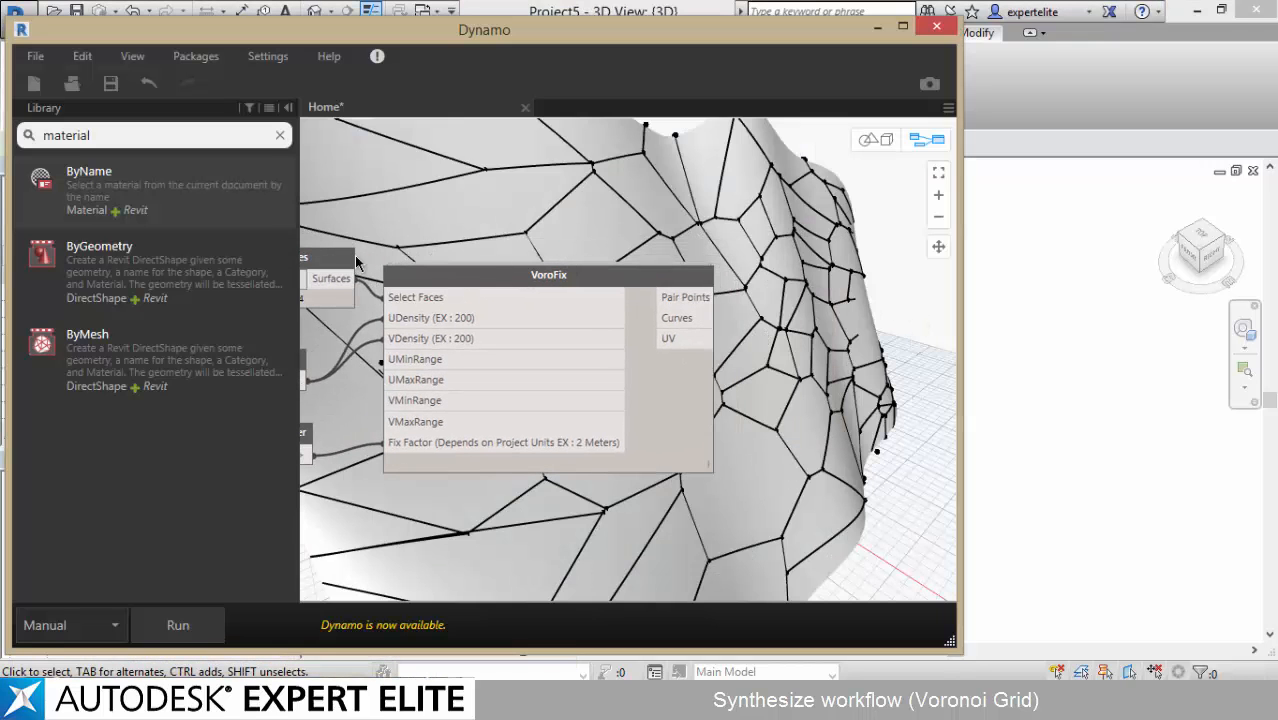
{"action": "left_click", "coordinate": [280, 135]}
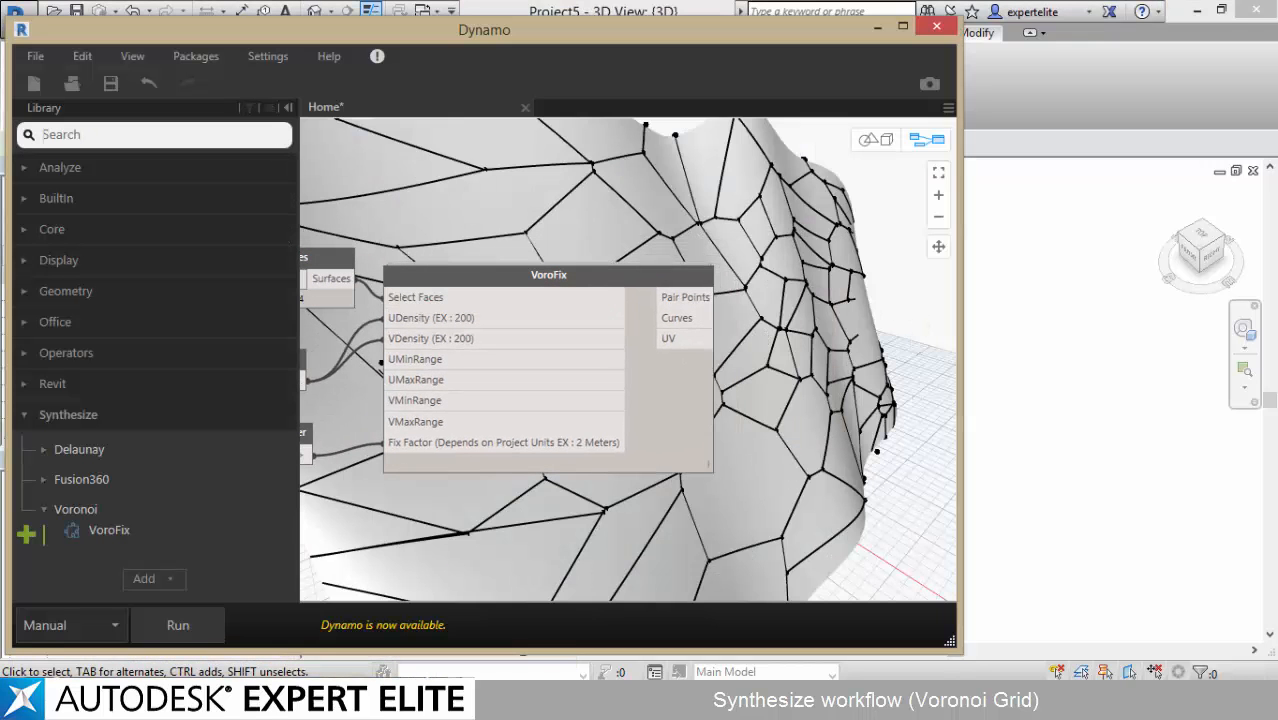
{"action": "type", "text": "adaptive"}
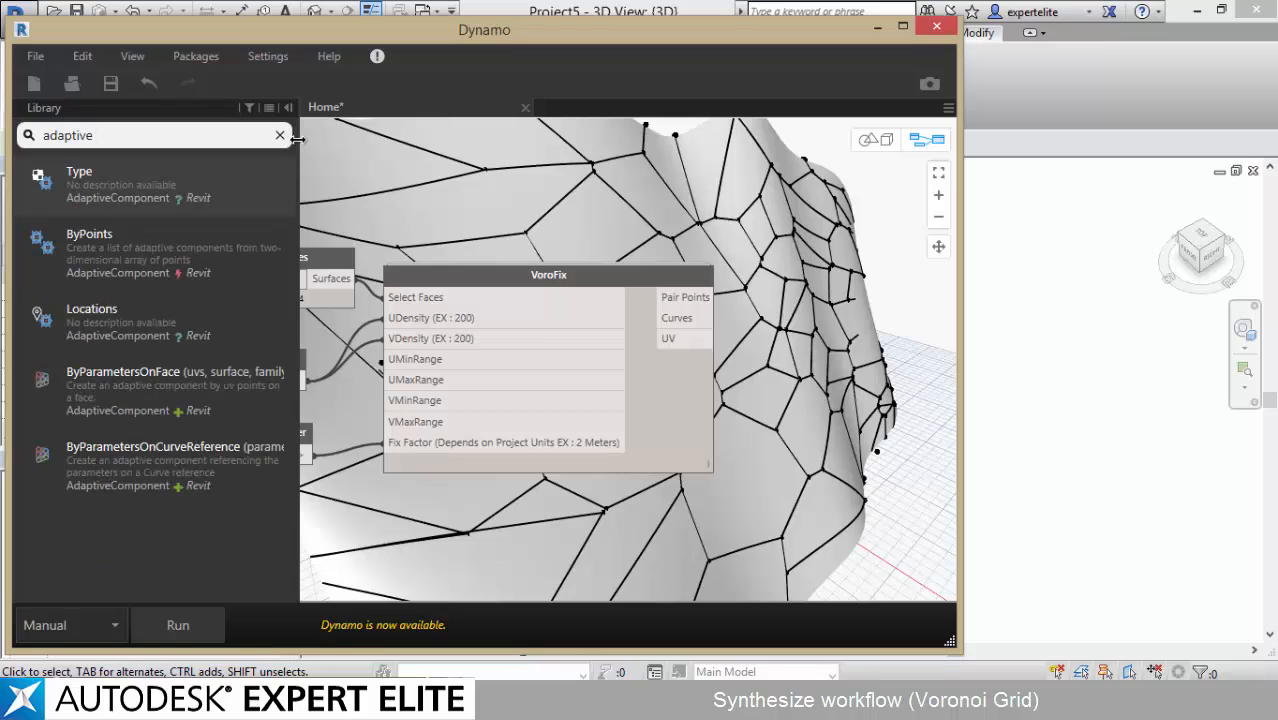
{"action": "left_click_drag", "start_coordinate": [216, 243], "coordinate": [883, 337]}
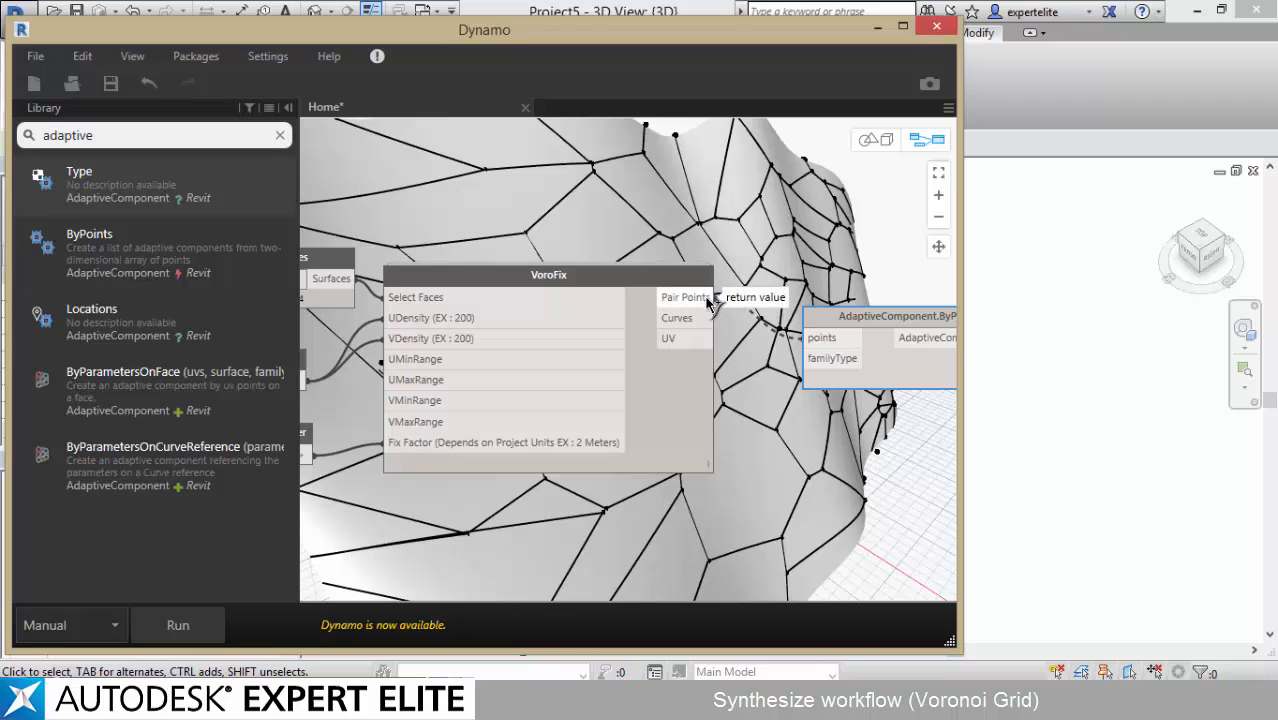
{"action": "middle_click_drag", "start_coordinate": [776, 368], "coordinate": [709, 321]}
- Add a Family Types node below the AdaptiveComponent.ByPoints node and choose Family1:Family1 in it
{"action": "left_click", "coordinate": [280, 135]}
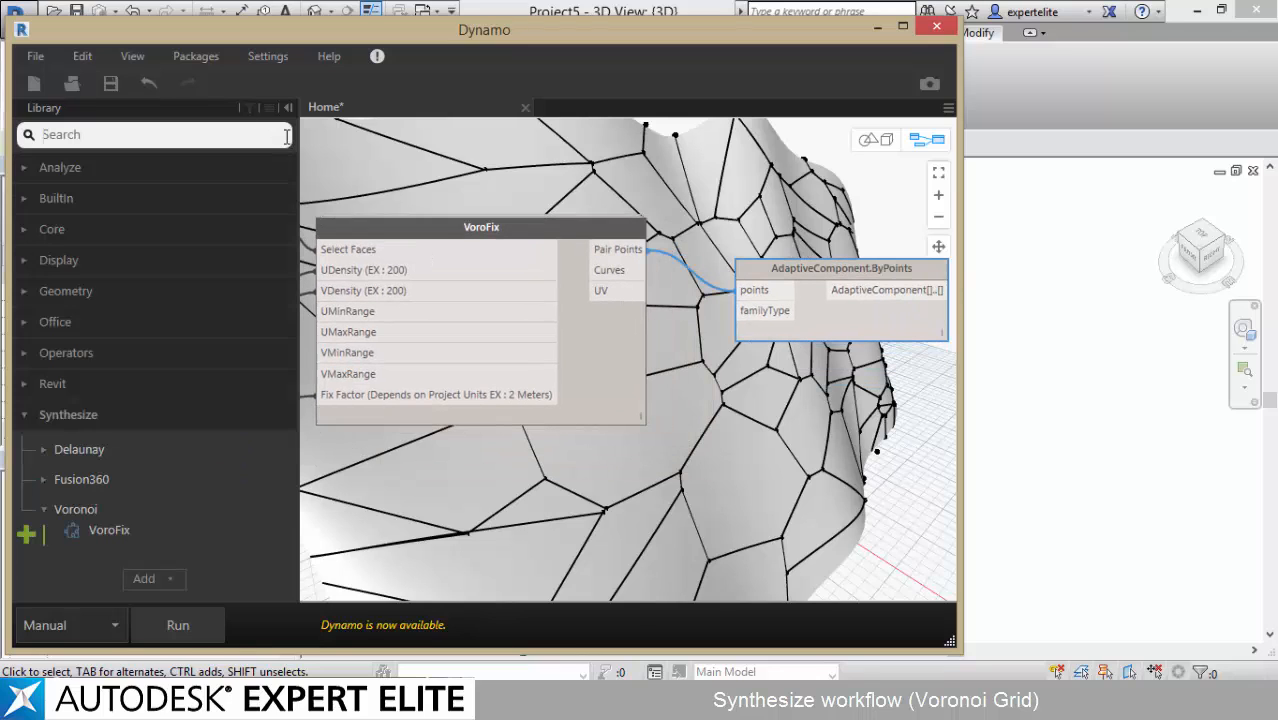
{"action": "type", "text": "fa"}
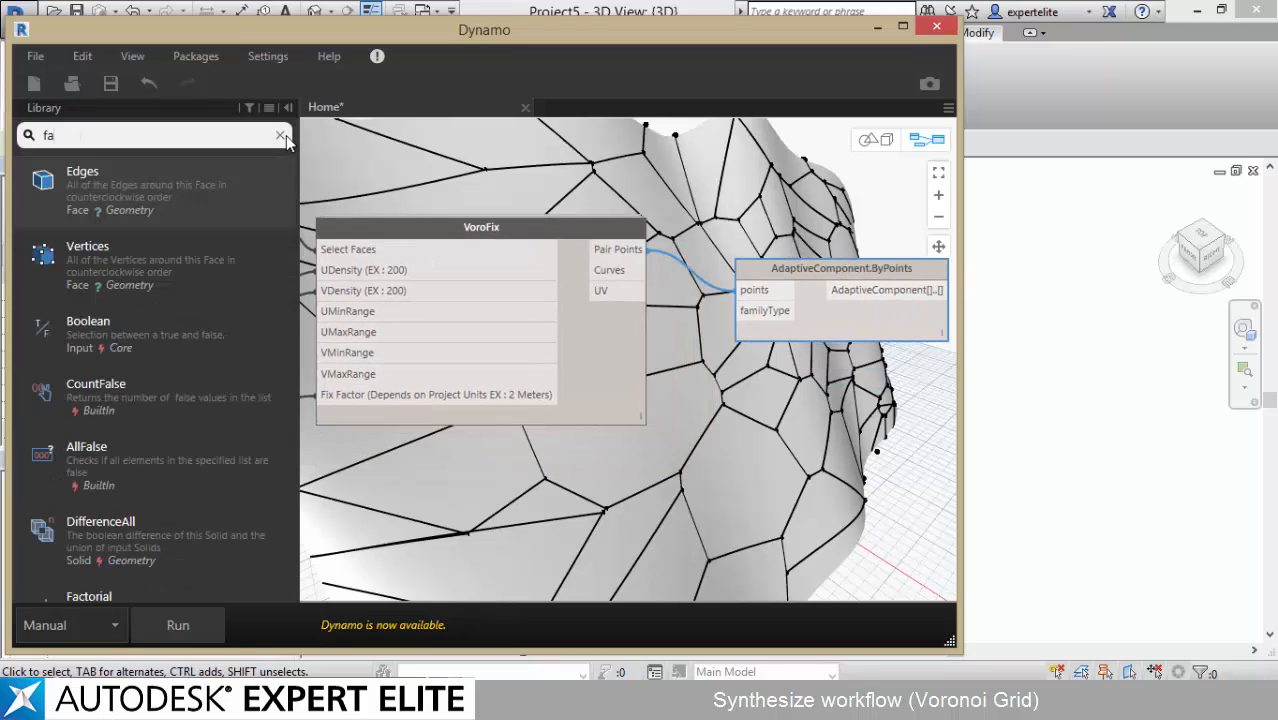
{"action": "type", "text": "mily"}
{"action": "left_click_drag", "start_coordinate": [167, 191], "coordinate": [708, 385]}
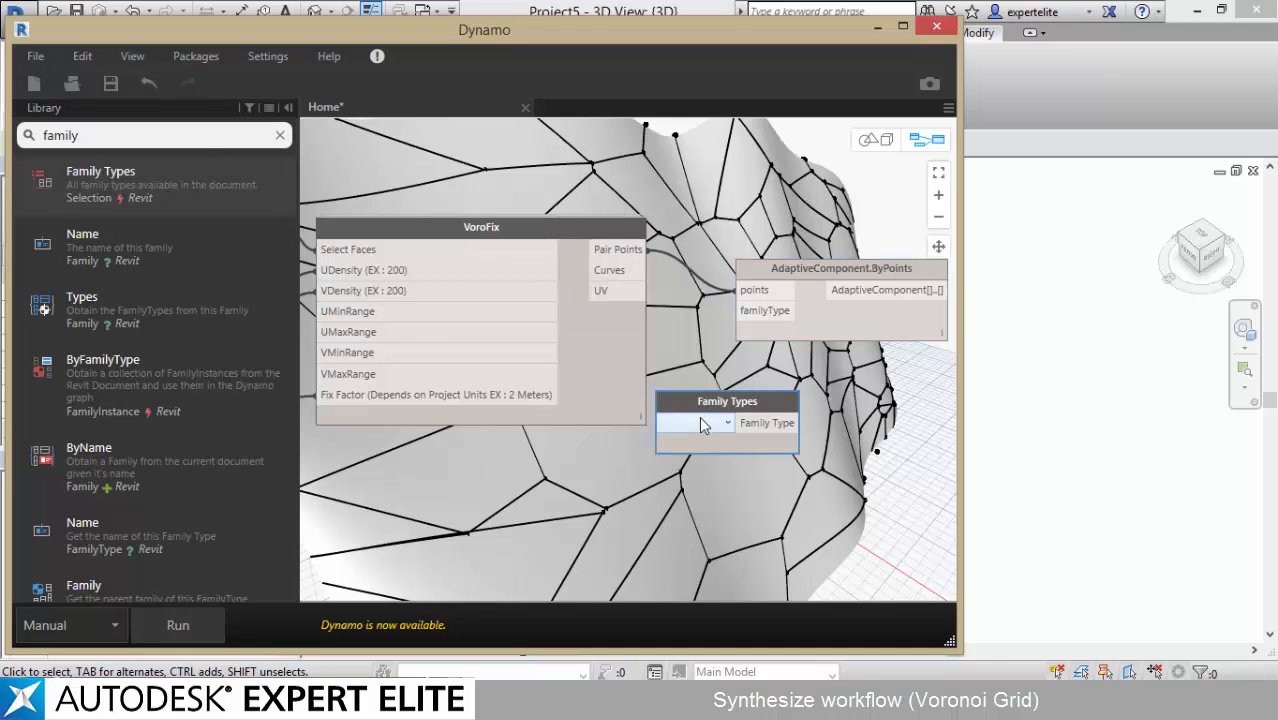
{"action": "left_click", "coordinate": [703, 425]}
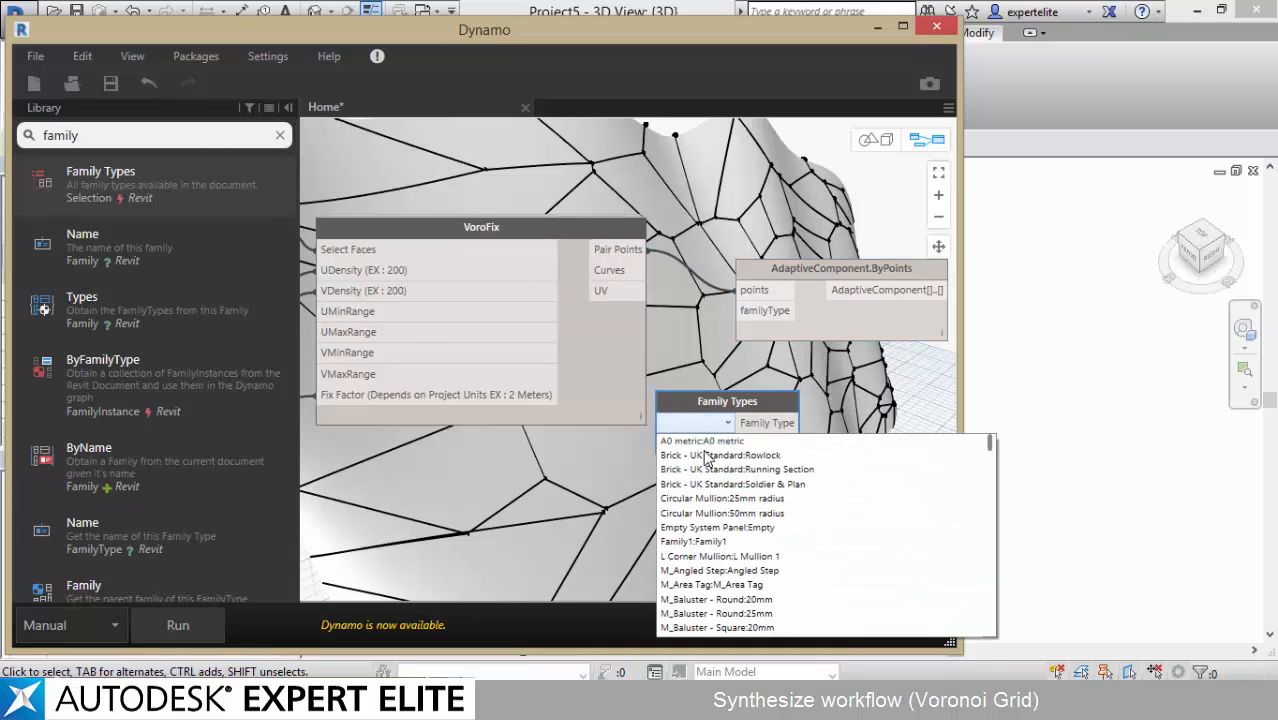
{"action": "left_click", "coordinate": [708, 541]}
- Place the Family Types node beneath VoroFix, connect it to the familyType input, and run the graph
{"action": "left_click_drag", "start_coordinate": [689, 429], "coordinate": [618, 474]}
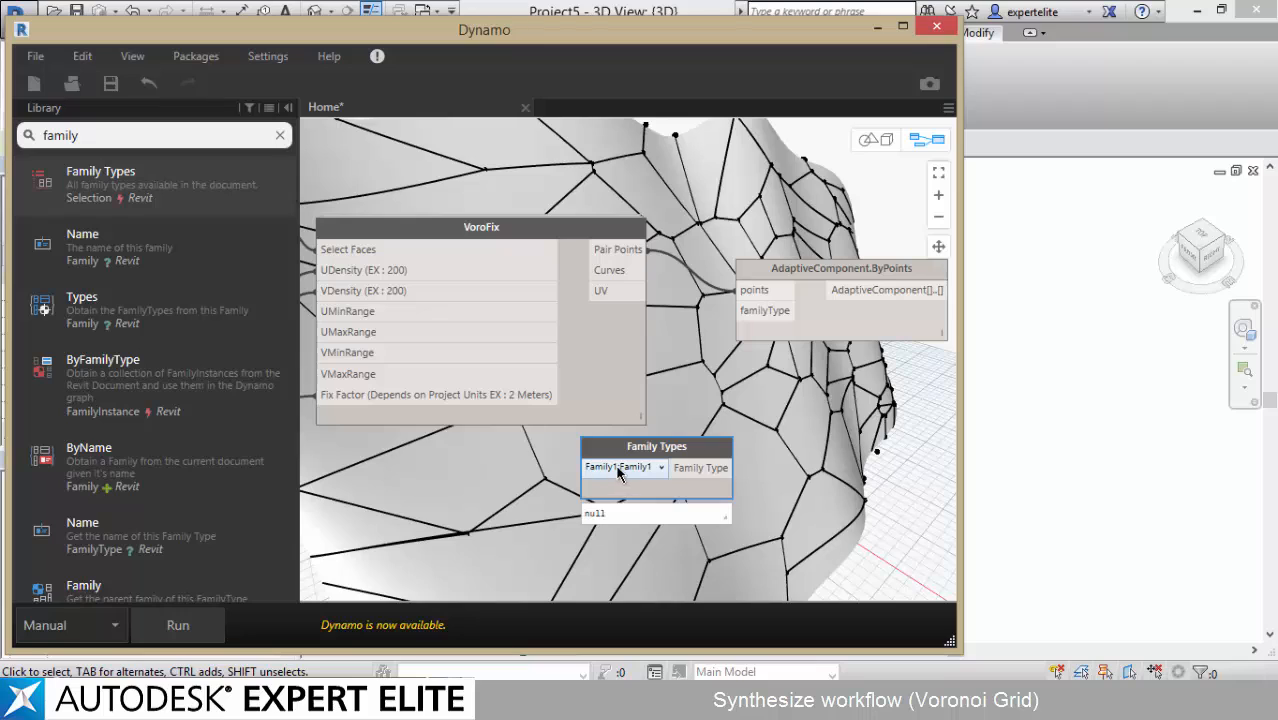
{"action": "left_click_drag", "start_coordinate": [698, 462], "coordinate": [628, 462]}
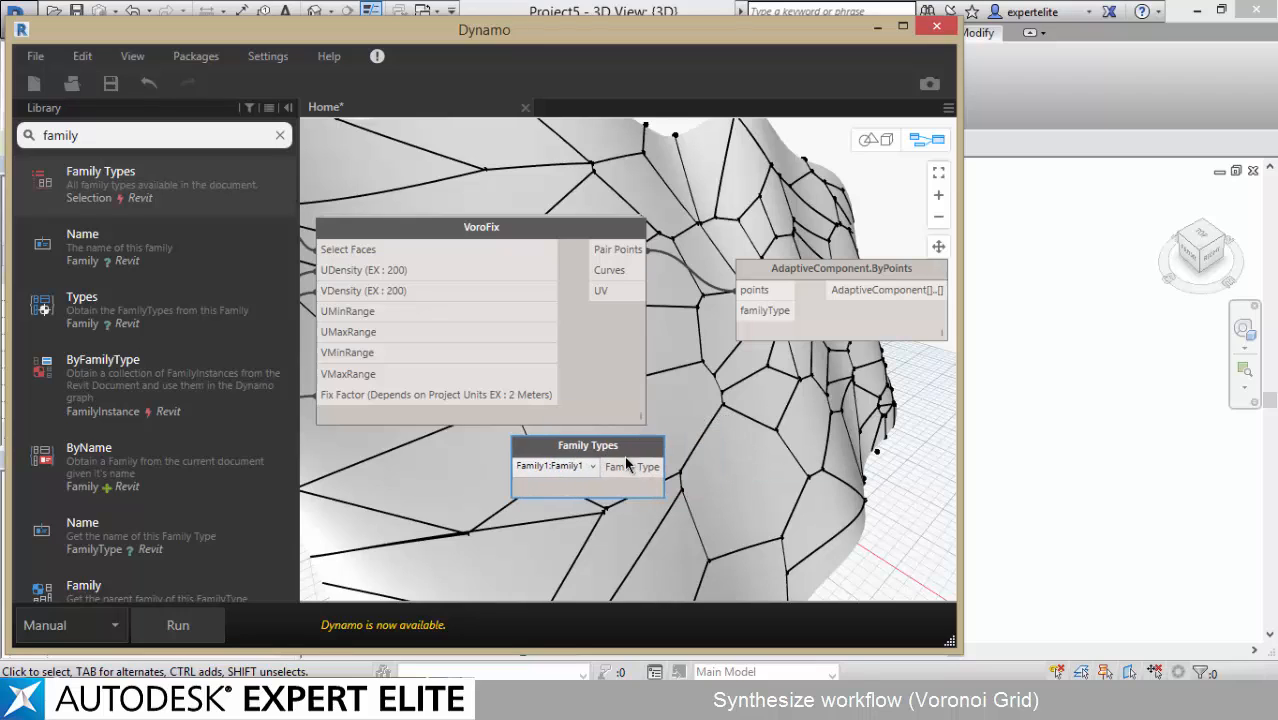
{"action": "left_click", "coordinate": [731, 316]}
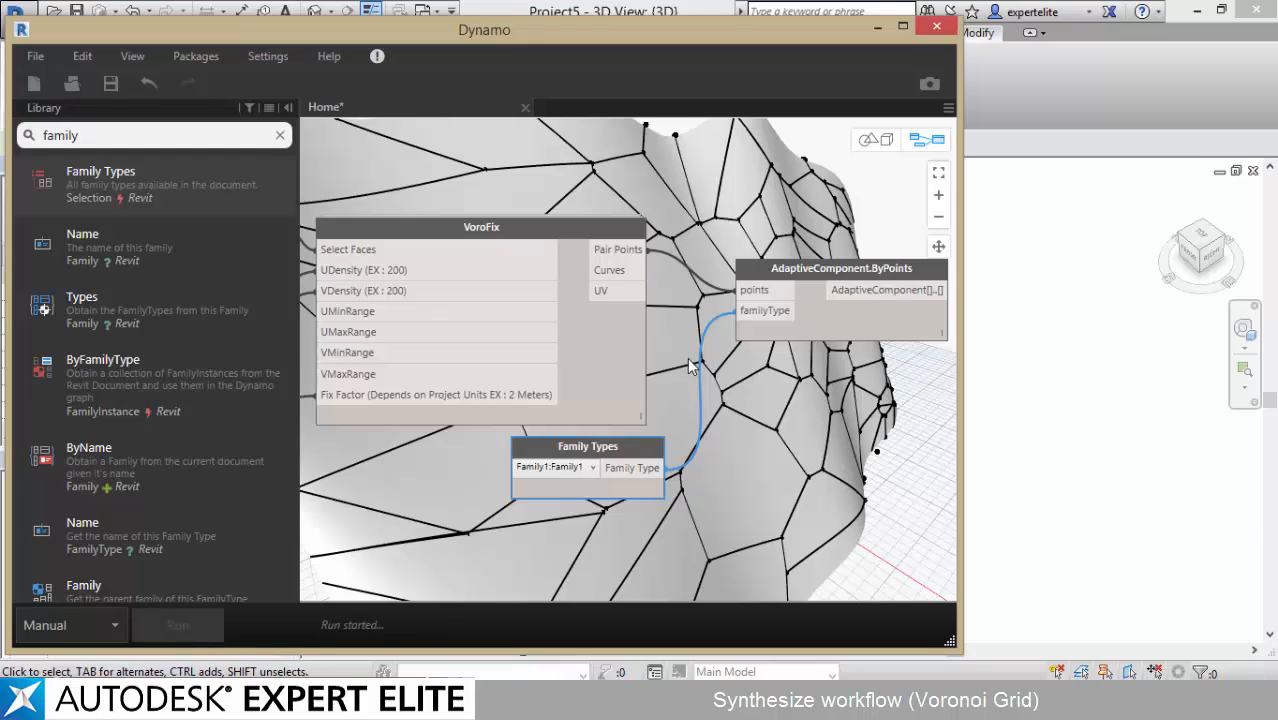
- Return to Revit and examine the generated Voronoi grid of Family1 components across both sides of the mass surface
{"action": "left_click", "coordinate": [877, 29]}
{"action": "scroll", "coordinate": [612, 400], "scroll_direction": "up", "scroll_amount": 5}
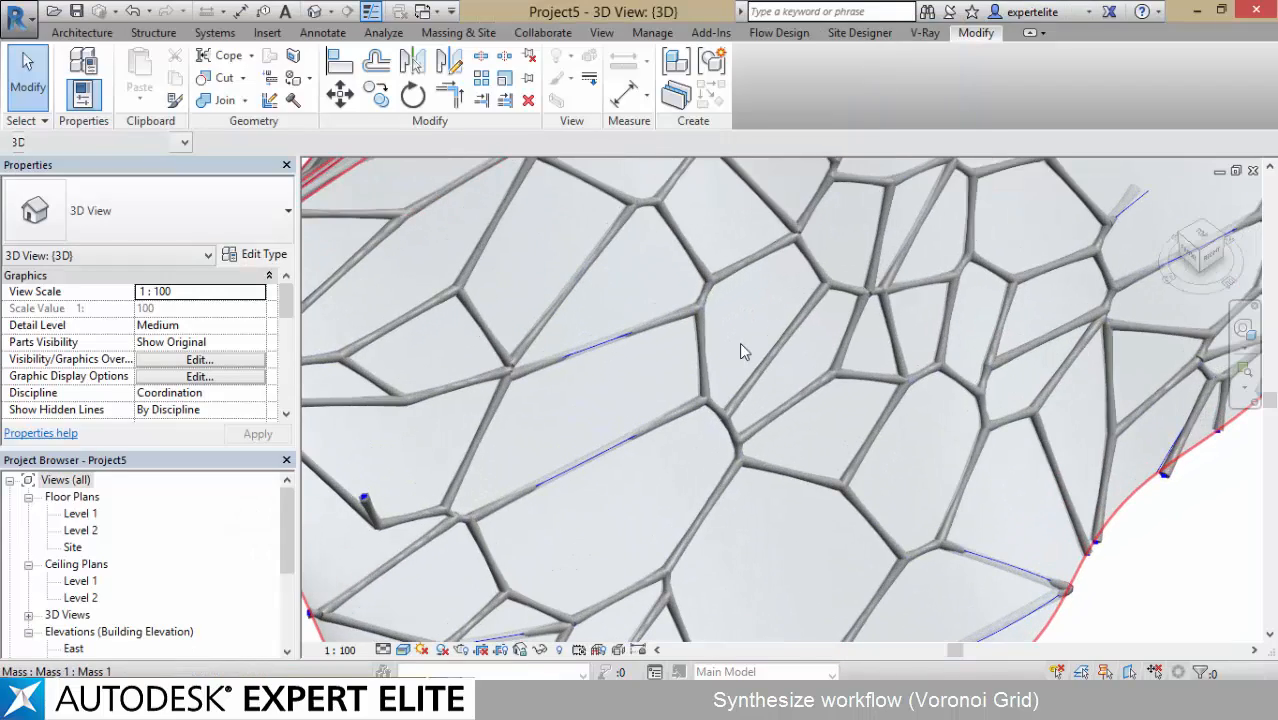
{"action": "middle_click_drag", "start_coordinate": [778, 332], "coordinate": [1173, 454], "text": "shift"}
{"action": "scroll", "coordinate": [1173, 454], "scroll_direction": "down", "scroll_amount": 1}
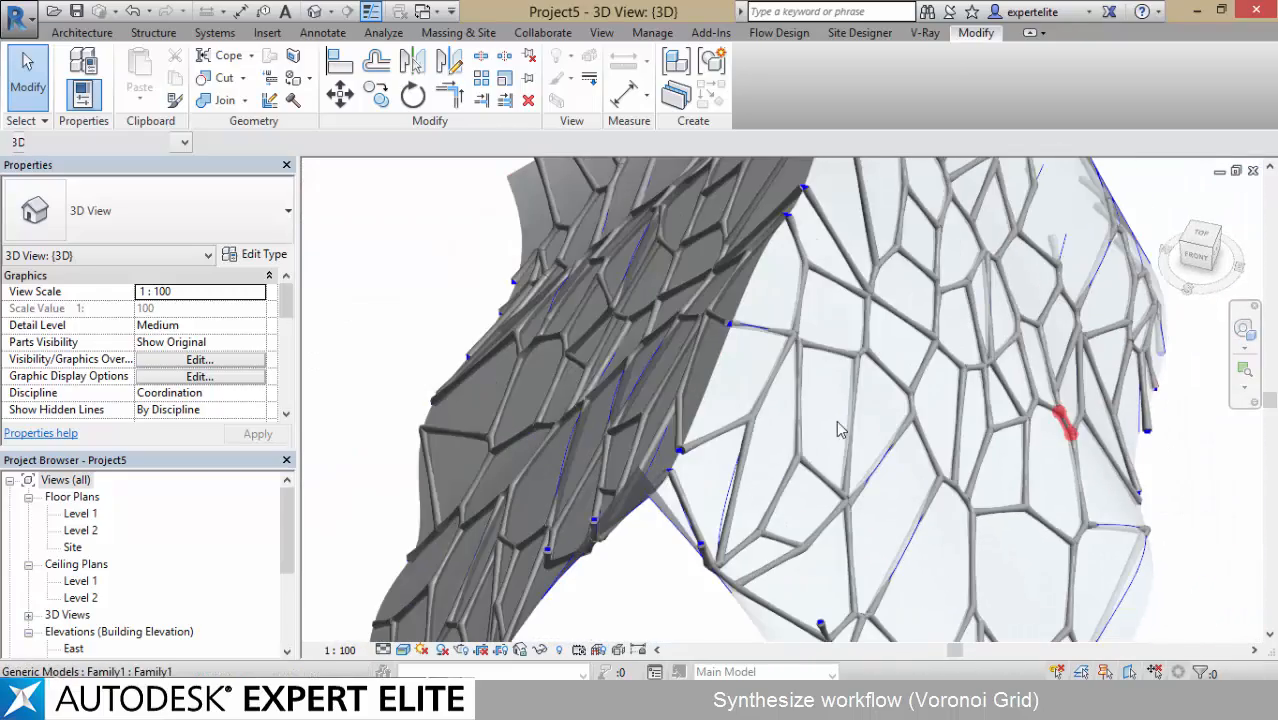
{"action": "middle_click_drag", "start_coordinate": [862, 427], "coordinate": [890, 434], "text": "shift"}
{"action": "middle_click_drag", "start_coordinate": [921, 428], "coordinate": [931, 545], "text": "shift"}
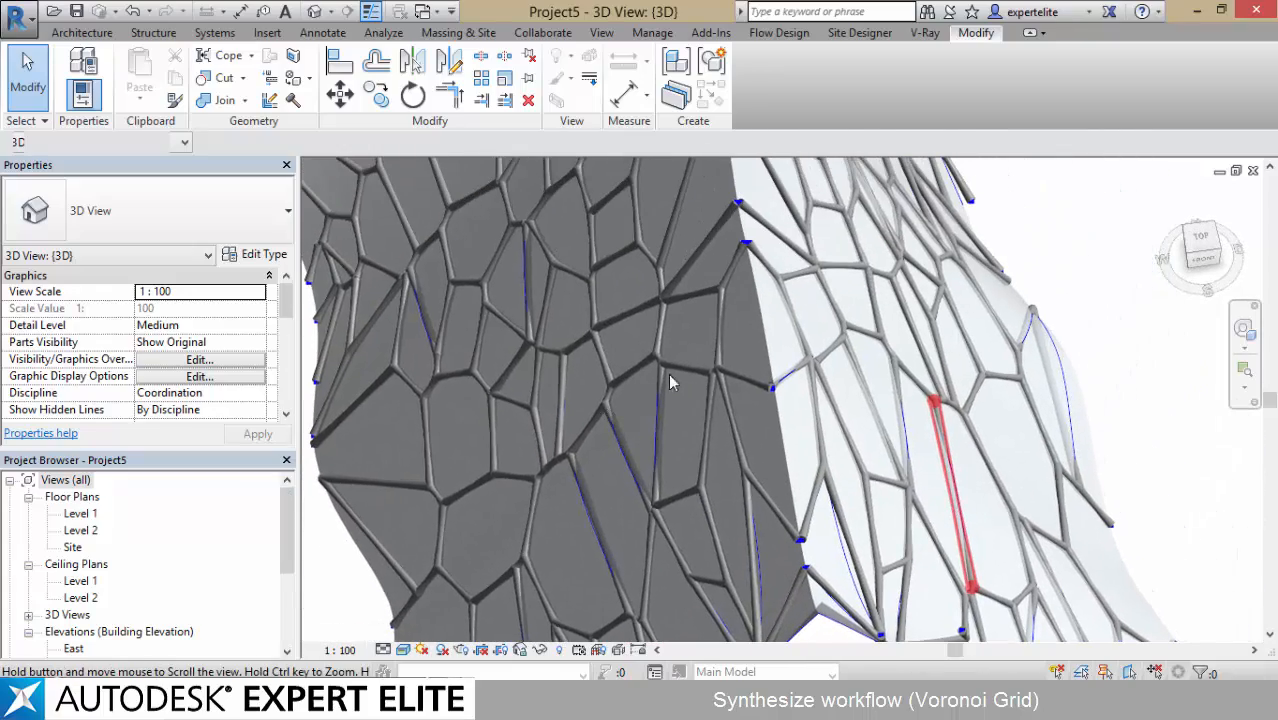
{"action": "scroll", "coordinate": [773, 392], "scroll_direction": "up", "scroll_amount": 5}
{"action": "middle_click_drag", "start_coordinate": [823, 375], "coordinate": [756, 593]}
{"action": "middle_click_drag", "start_coordinate": [650, 248], "coordinate": [708, 332]}
{"action": "scroll", "coordinate": [699, 440], "scroll_direction": "down", "scroll_amount": 4}
{"action": "middle_click_drag", "start_coordinate": [751, 281], "coordinate": [855, 36]}
{"action": "middle_click_drag", "start_coordinate": [757, 400], "coordinate": [994, 299]}
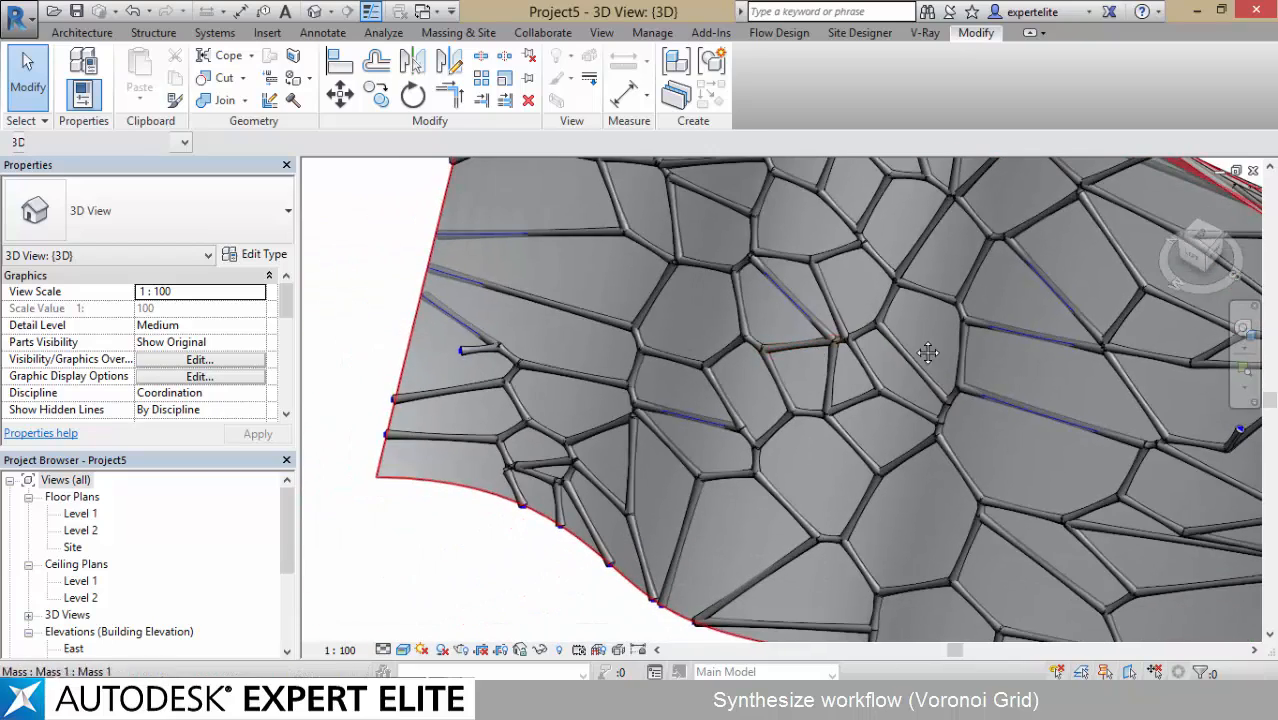
{"action": "middle_click_drag", "start_coordinate": [927, 351], "coordinate": [669, 356]}
{"action": "scroll", "coordinate": [755, 393], "scroll_direction": "down", "scroll_amount": 3}
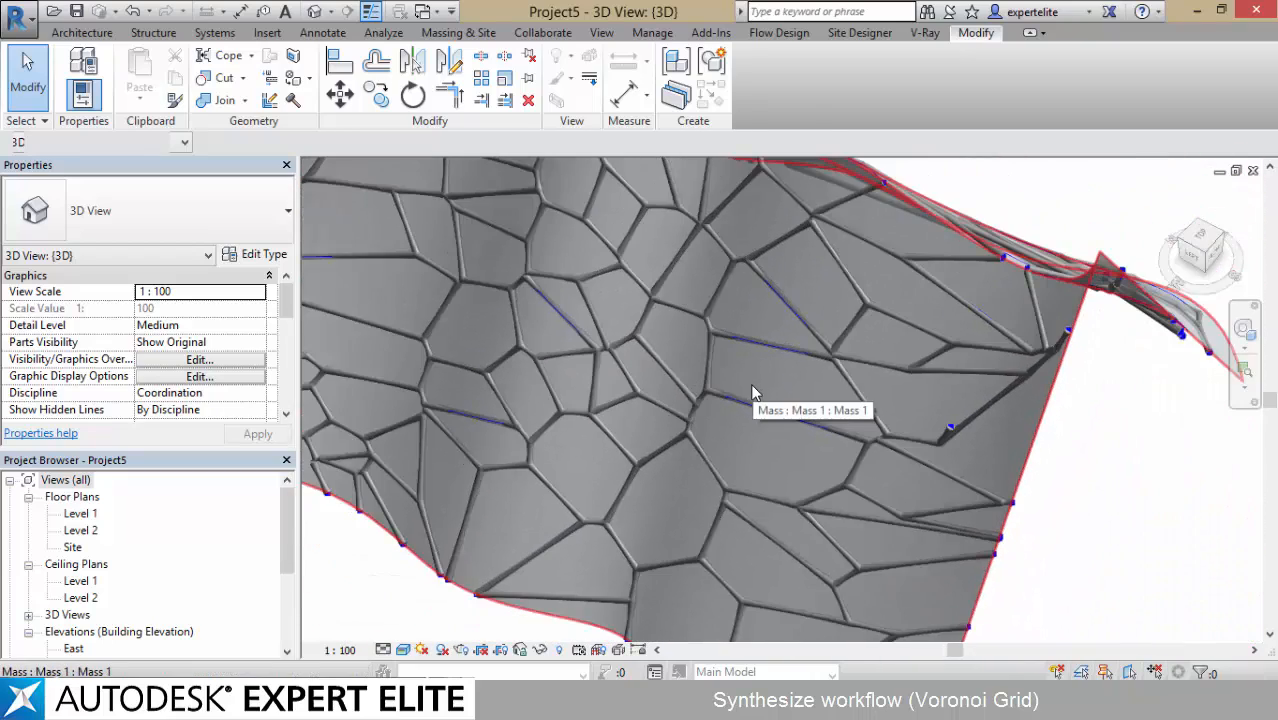
- Select one Family1 member within the grid and inspect its joints and how it sits against the curved surface
{"action": "scroll", "coordinate": [620, 332], "scroll_direction": "up", "scroll_amount": 8}
{"action": "left_click", "coordinate": [750, 314]}
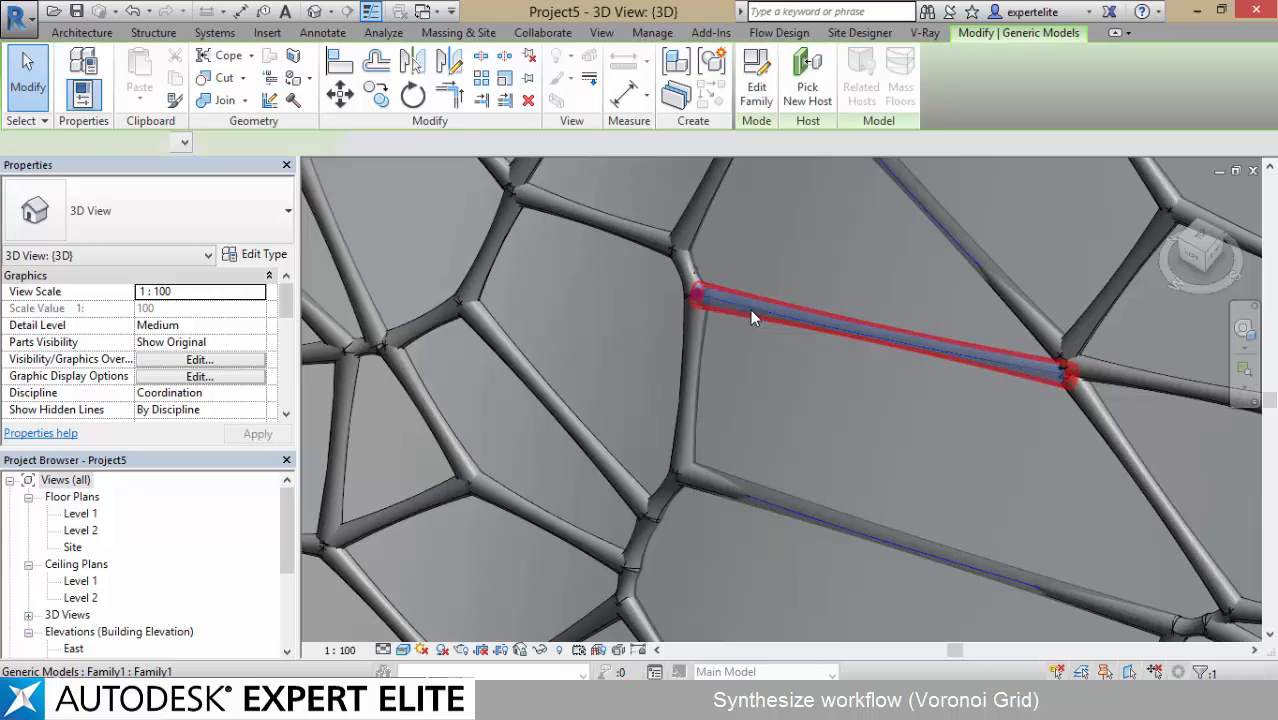
{"action": "scroll", "coordinate": [992, 386], "scroll_direction": "up", "scroll_amount": 6}
{"action": "scroll", "coordinate": [921, 340], "scroll_direction": "down", "scroll_amount": 4}
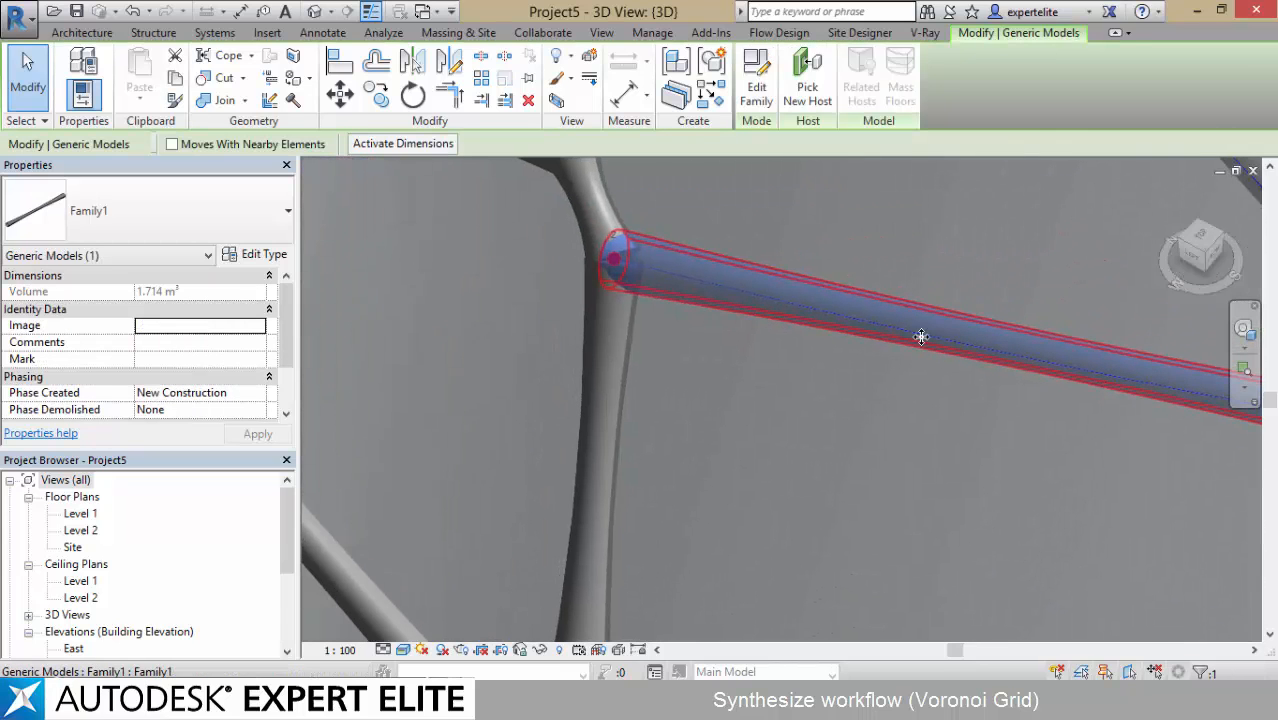
{"action": "scroll", "coordinate": [608, 340], "scroll_direction": "up", "scroll_amount": 2}
{"action": "scroll", "coordinate": [607, 326], "scroll_direction": "down", "scroll_amount": 3}
{"action": "scroll", "coordinate": [936, 312], "scroll_direction": "down", "scroll_amount": 4}
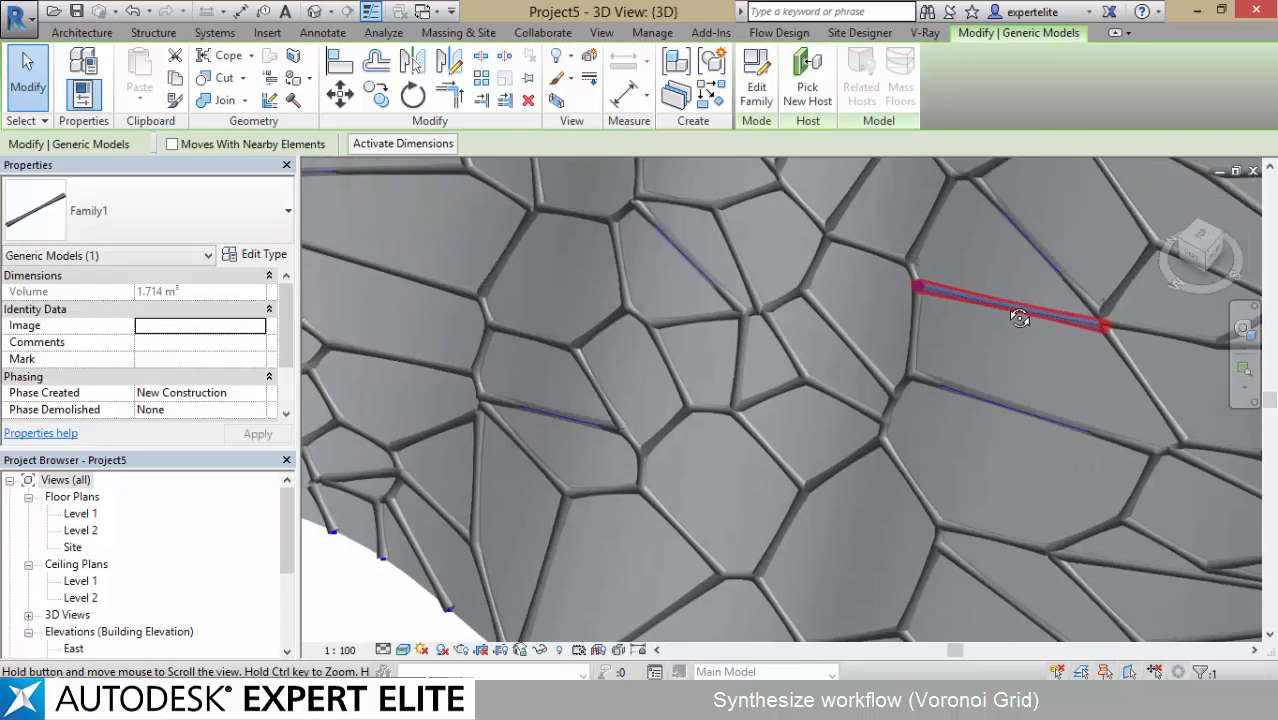
{"action": "middle_click_drag", "start_coordinate": [936, 312], "coordinate": [742, 306], "text": "shift"}
{"action": "key", "text": "Escape"}
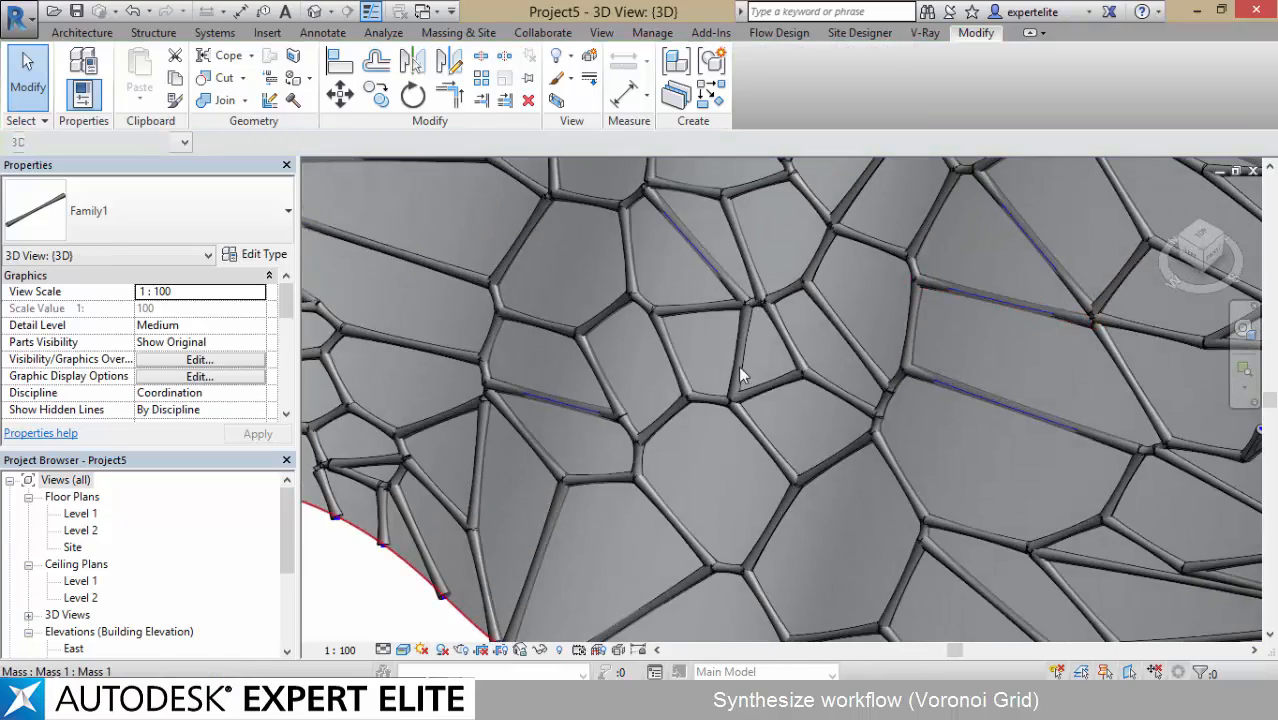
{"action": "scroll", "coordinate": [750, 372], "scroll_direction": "down", "scroll_amount": 1}
{"action": "middle_click_drag", "start_coordinate": [757, 358], "coordinate": [884, 411]}
{"action": "scroll", "coordinate": [794, 435], "scroll_direction": "down", "scroll_amount": 2}
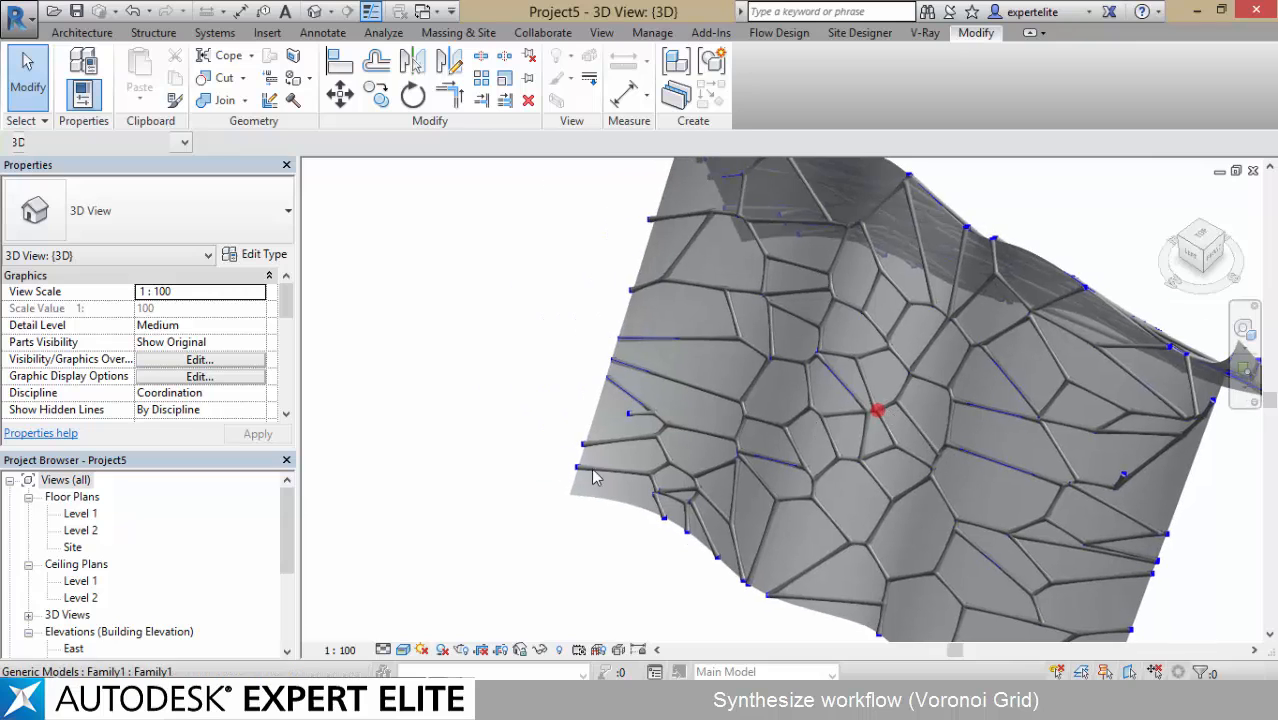
- Move the free placement point of the short dead-end member outward toward the nearby surface edge
{"action": "scroll", "coordinate": [611, 411], "scroll_direction": "up", "scroll_amount": 5}
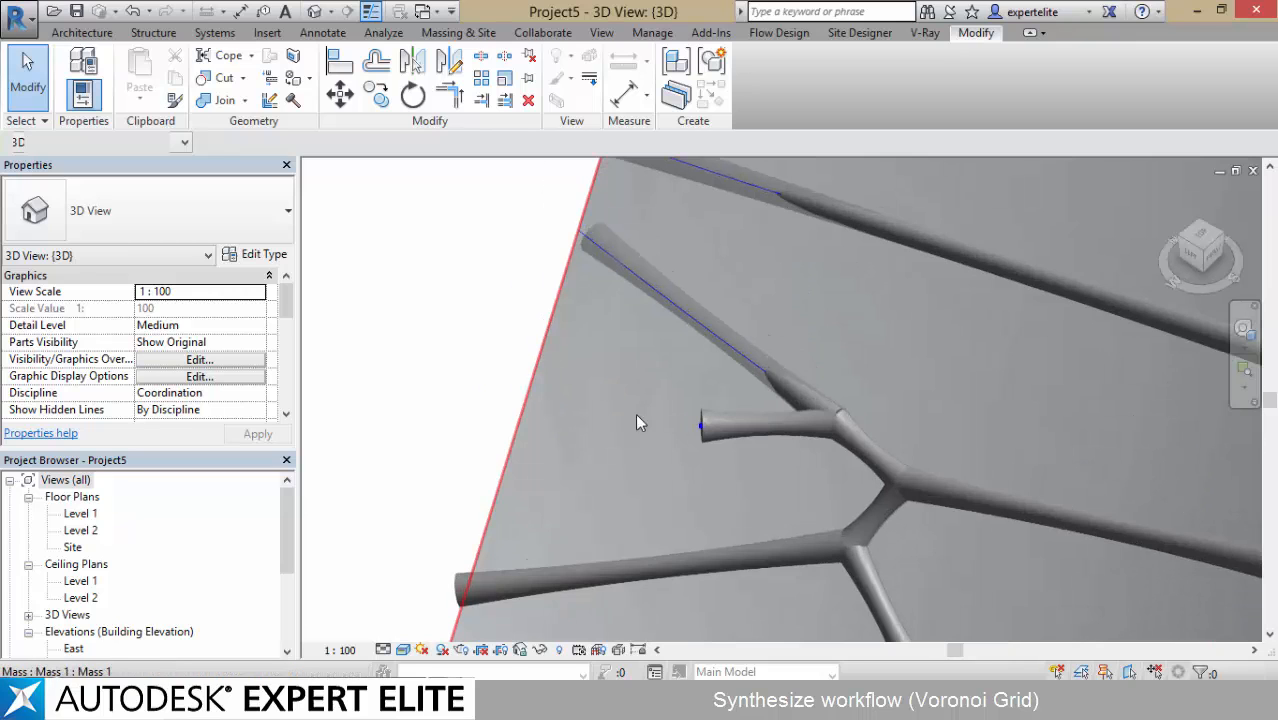
{"action": "left_click", "coordinate": [717, 420]}
{"action": "middle_click_drag", "start_coordinate": [673, 436], "coordinate": [561, 440]}
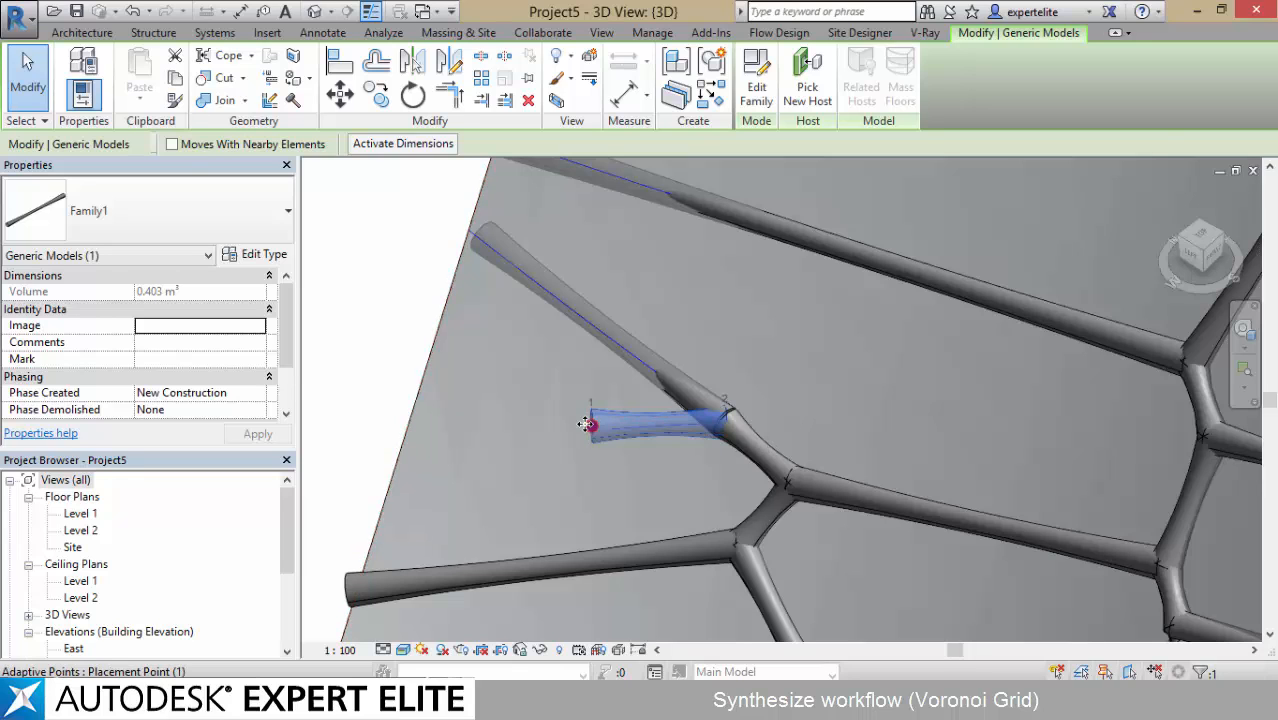
{"action": "left_click", "coordinate": [586, 424]}
{"action": "left_click_drag", "start_coordinate": [566, 418], "coordinate": [439, 335]}
{"action": "scroll", "coordinate": [439, 335], "scroll_direction": "down", "scroll_amount": 4}
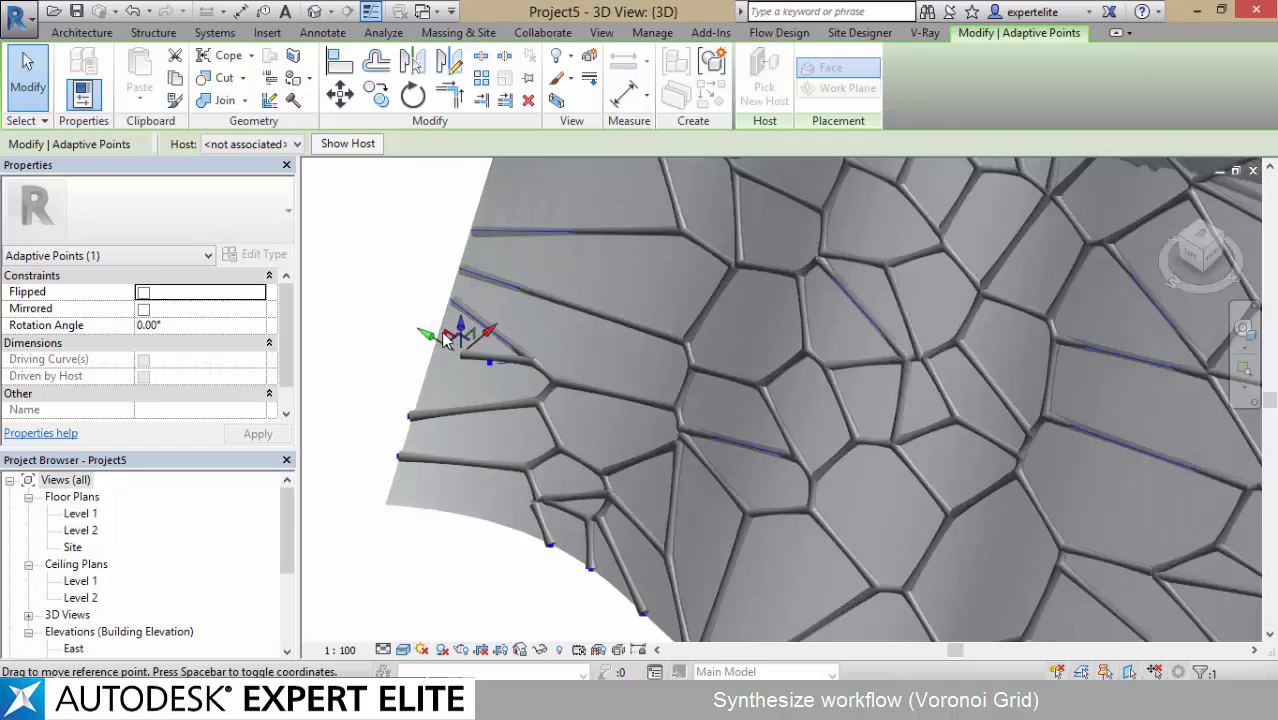
{"action": "middle_click_drag", "start_coordinate": [439, 335], "coordinate": [513, 479], "text": "shift"}
{"action": "left_click", "coordinate": [1041, 300]}
{"action": "middle_click_drag", "start_coordinate": [1041, 300], "coordinate": [1015, 277], "text": "shift"}
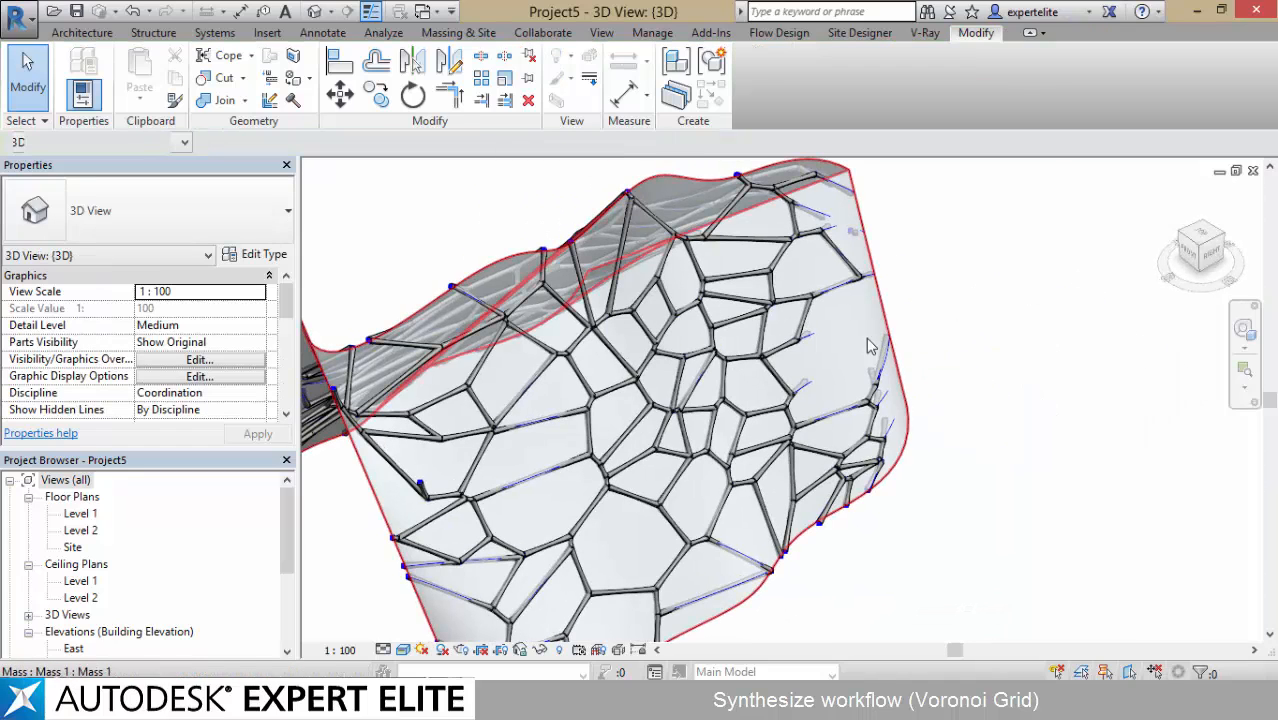
- Close Project5 without saving its changes and close the Dynamo window
{"action": "scroll", "coordinate": [913, 291], "scroll_direction": "down", "scroll_amount": 3}
{"action": "middle_click_drag", "start_coordinate": [926, 301], "coordinate": [930, 386], "text": "shift"}
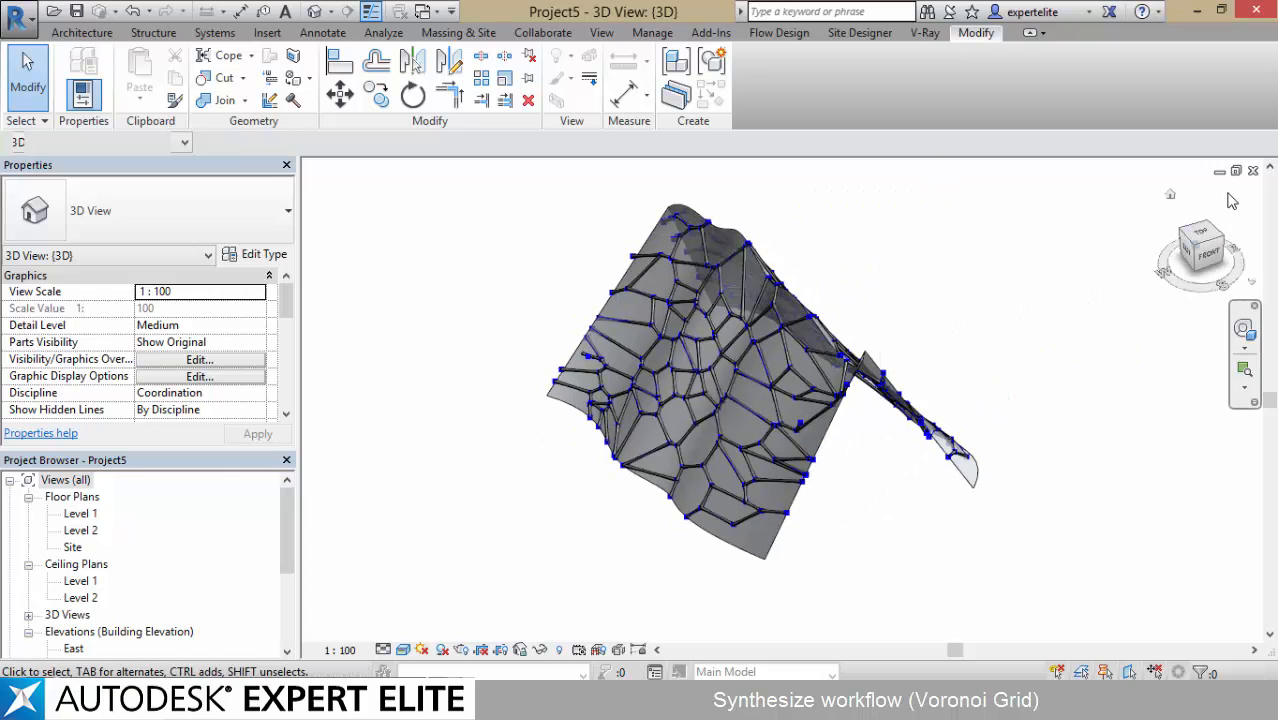
{"action": "left_click", "coordinate": [1253, 172]}
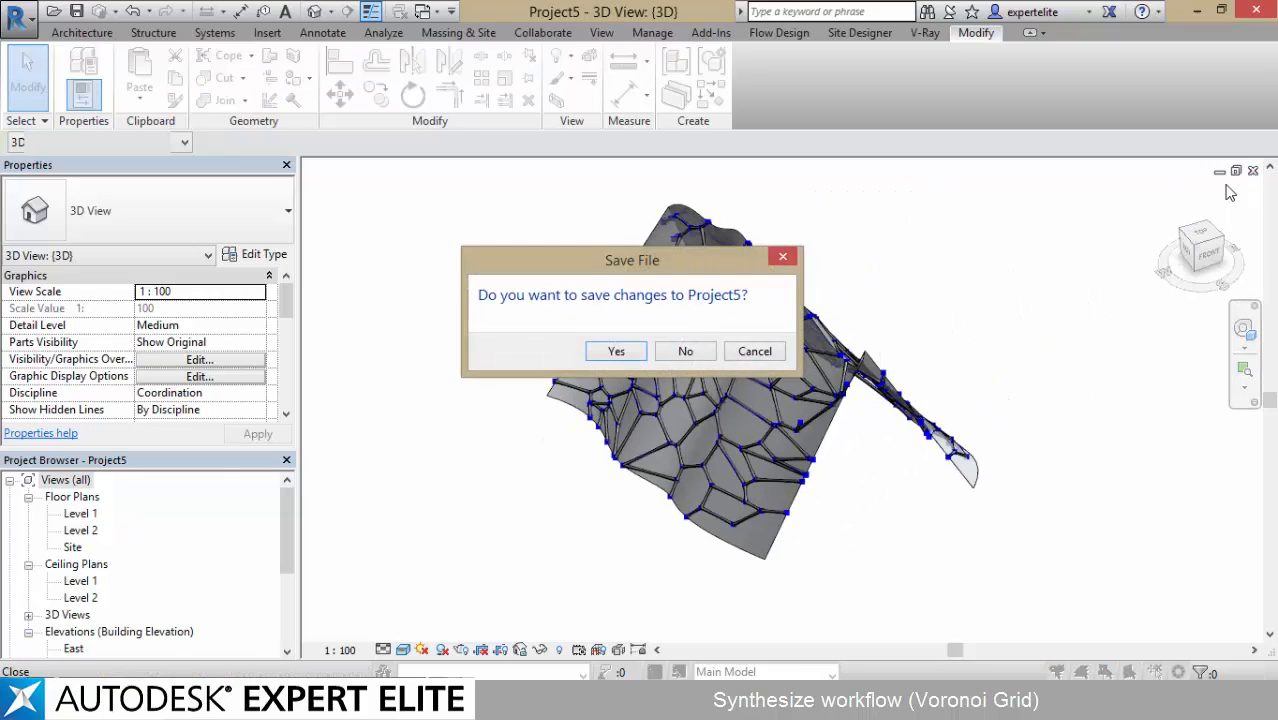
{"action": "left_click", "coordinate": [694, 351]}
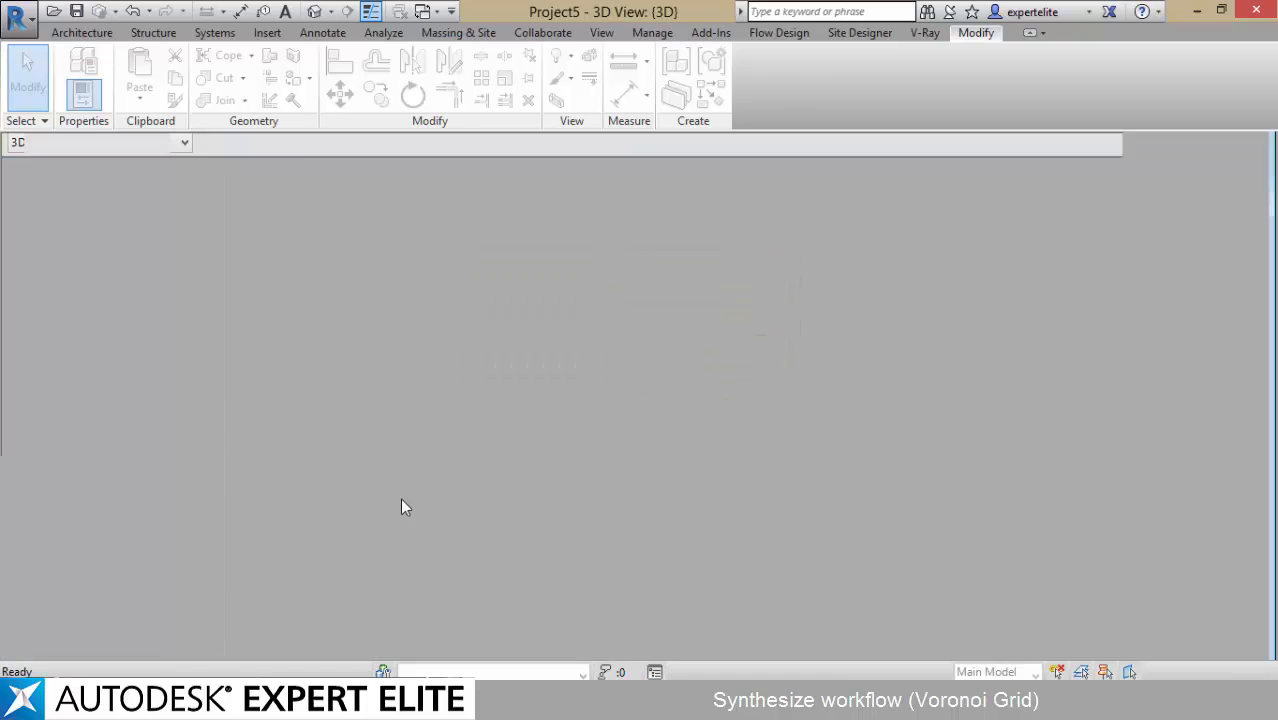
{"action": "left_click", "coordinate": [256, 650]}
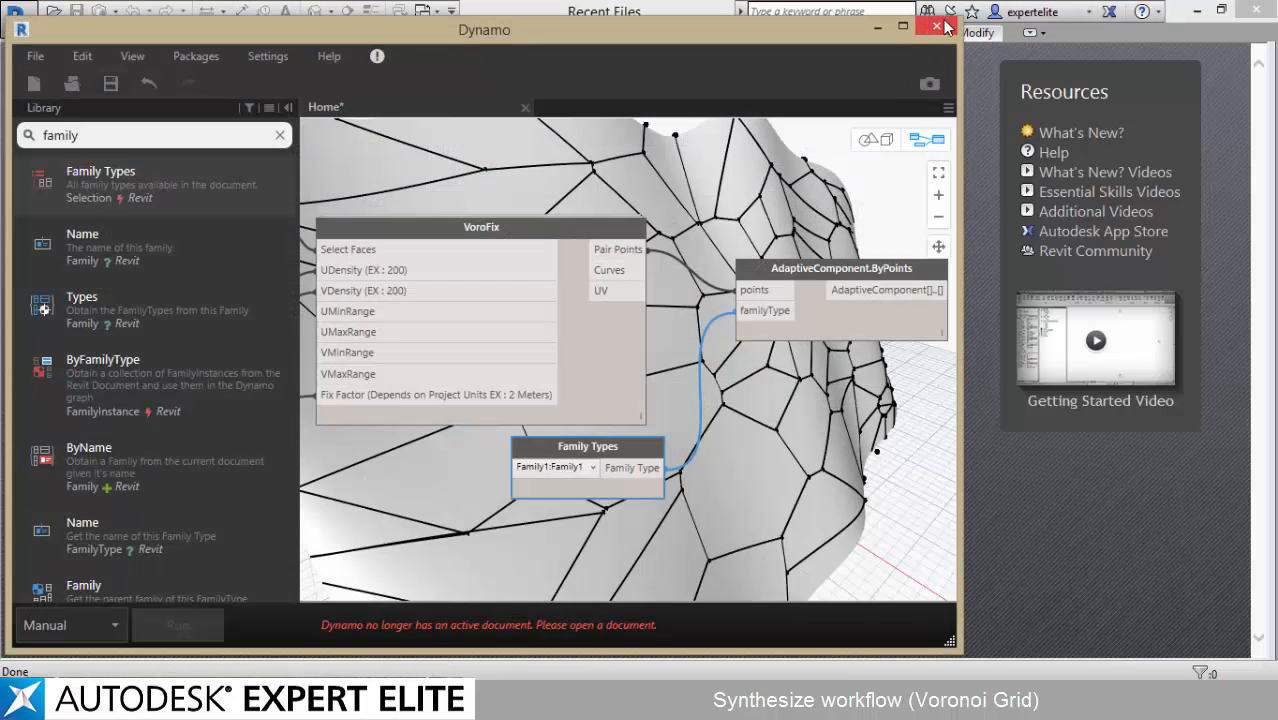
{"action": "left_click", "coordinate": [936, 26]}
{"action": "left_click", "coordinate": [522, 392]}
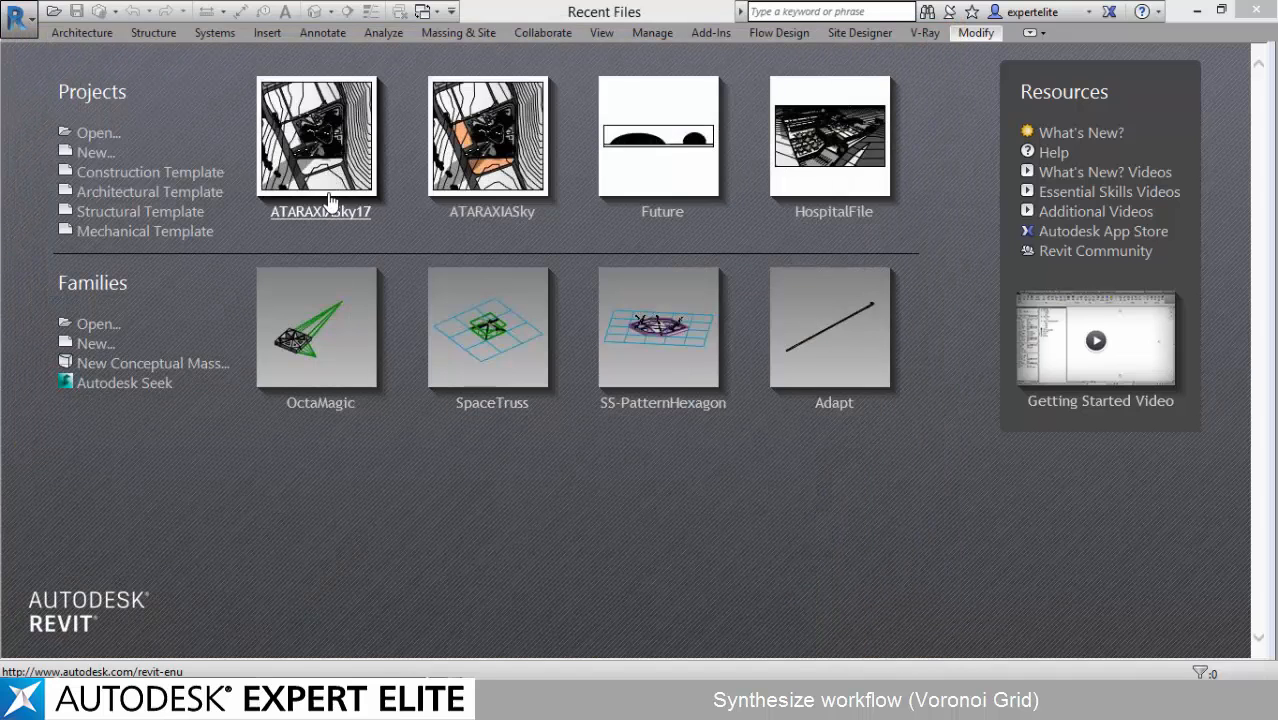
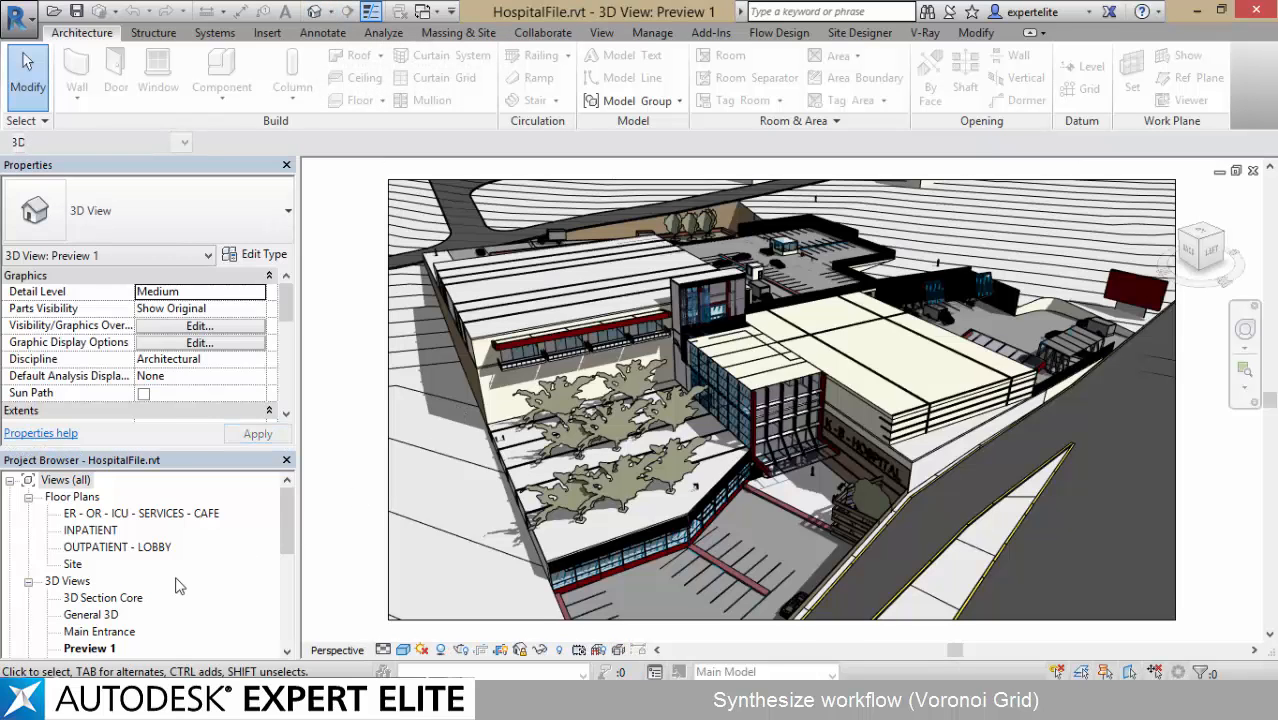
- Open the General 3D view of the HospitalFile project
{"action": "left_click", "coordinate": [177, 582]}
{"action": "scroll", "coordinate": [134, 584], "scroll_direction": "down", "scroll_amount": 2}
{"action": "left_click", "coordinate": [100, 532]}
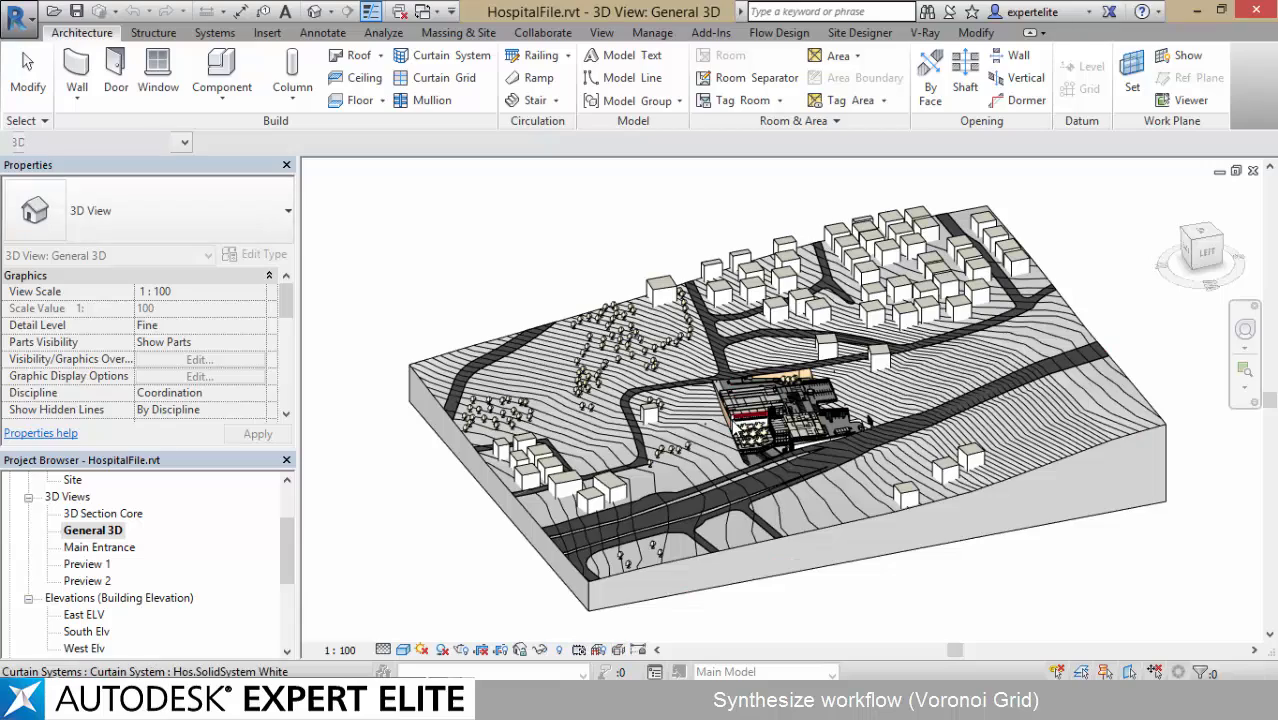
- Delete the six Cornice wall sweeps running across the large flat roof of the hospital building
{"action": "scroll", "coordinate": [777, 404], "scroll_direction": "up", "scroll_amount": 6}
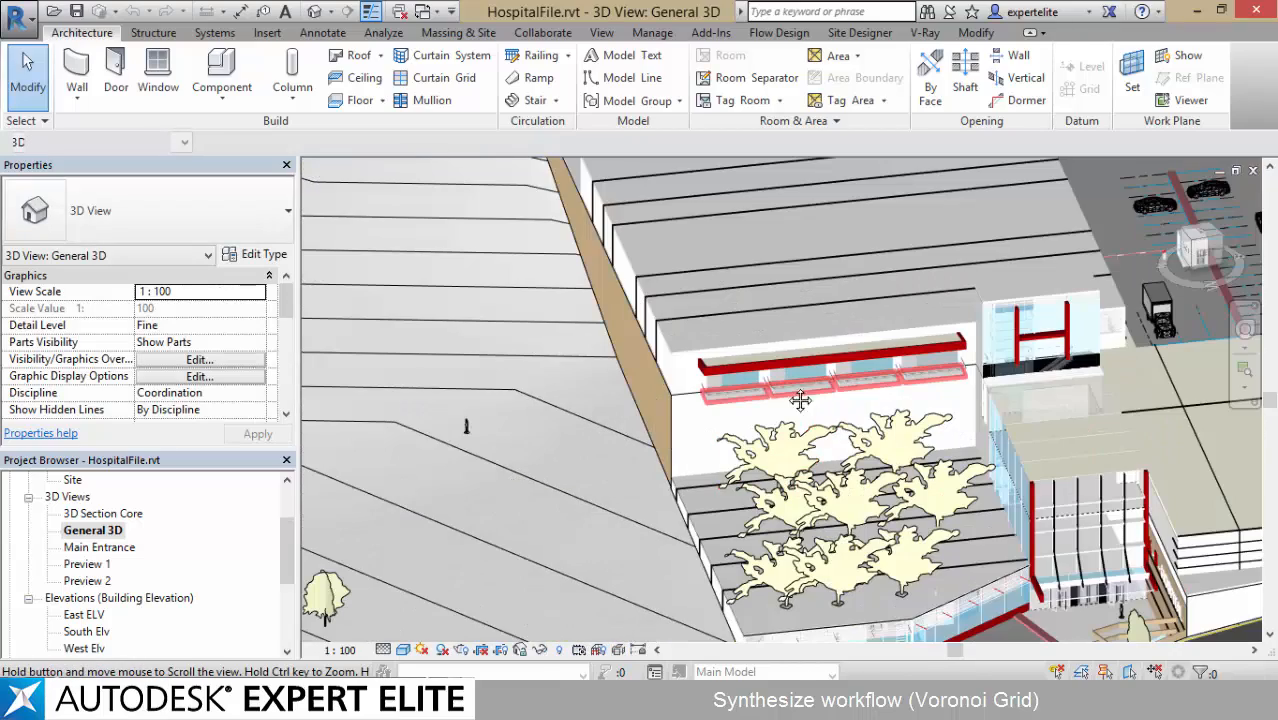
{"action": "middle_click_drag", "start_coordinate": [486, 365], "coordinate": [552, 273]}
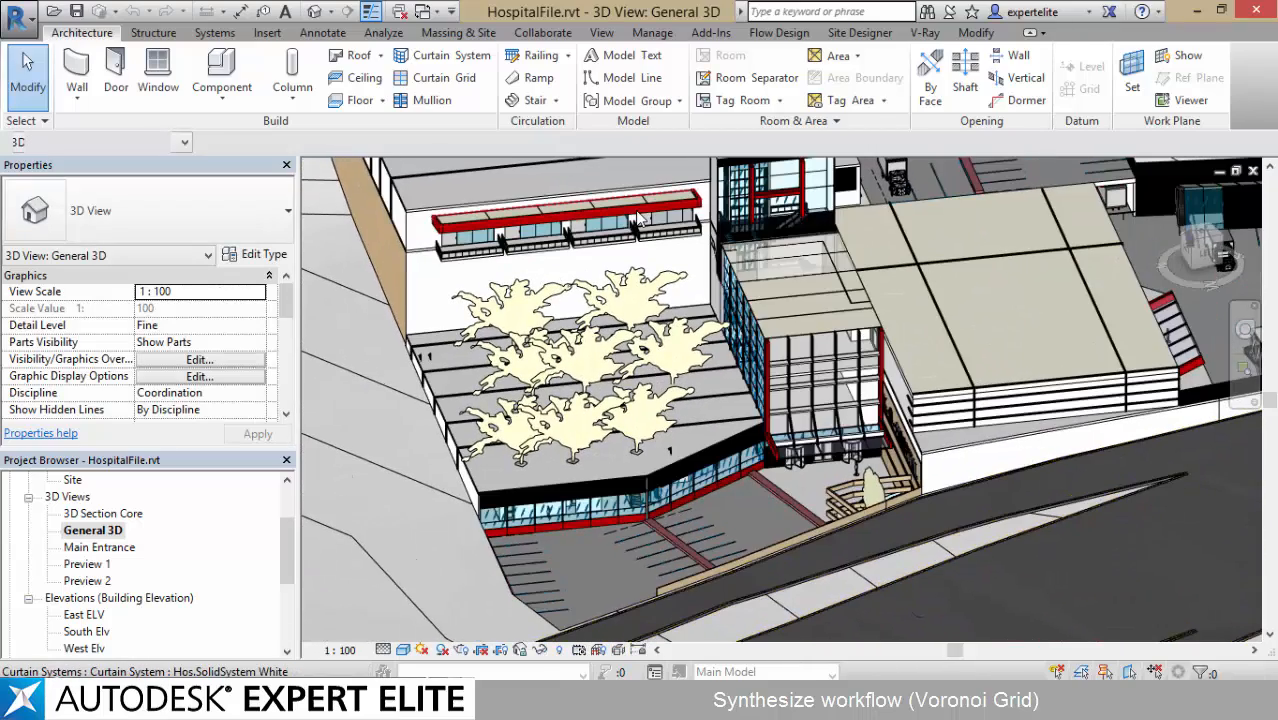
{"action": "middle_click_drag", "start_coordinate": [645, 217], "coordinate": [684, 566]}
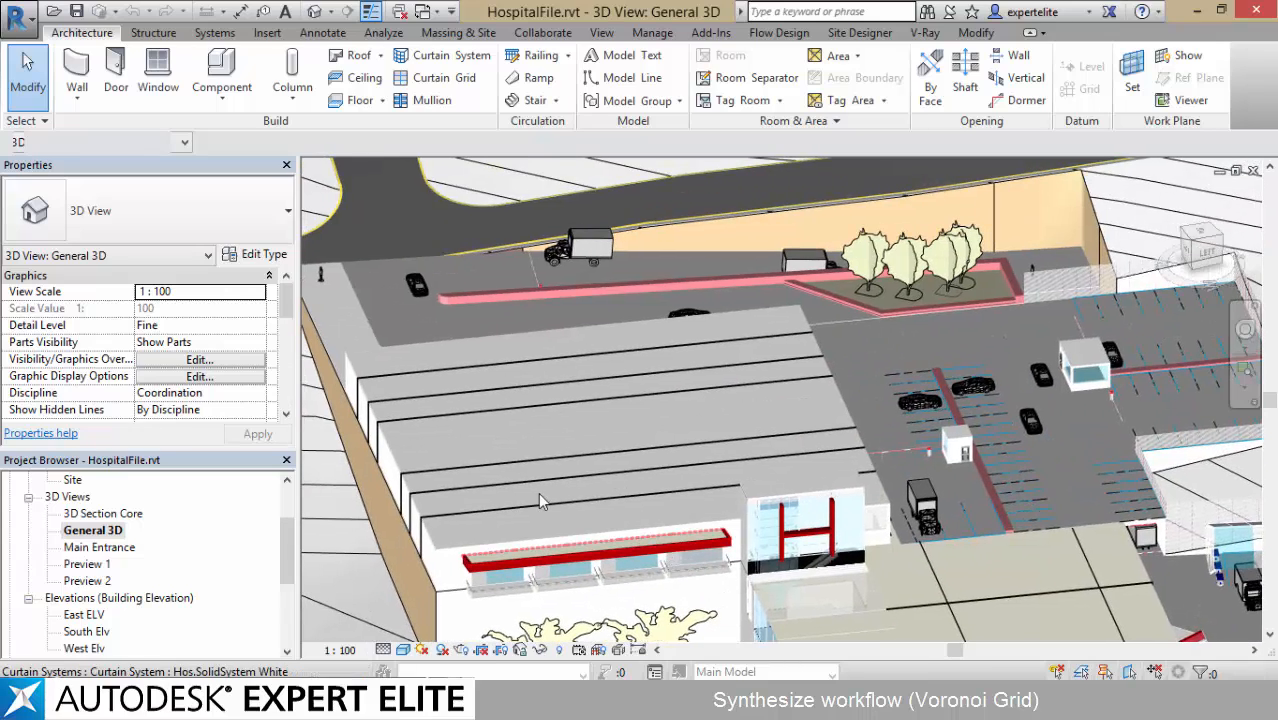
{"action": "scroll", "coordinate": [517, 473], "scroll_direction": "up", "scroll_amount": 4}
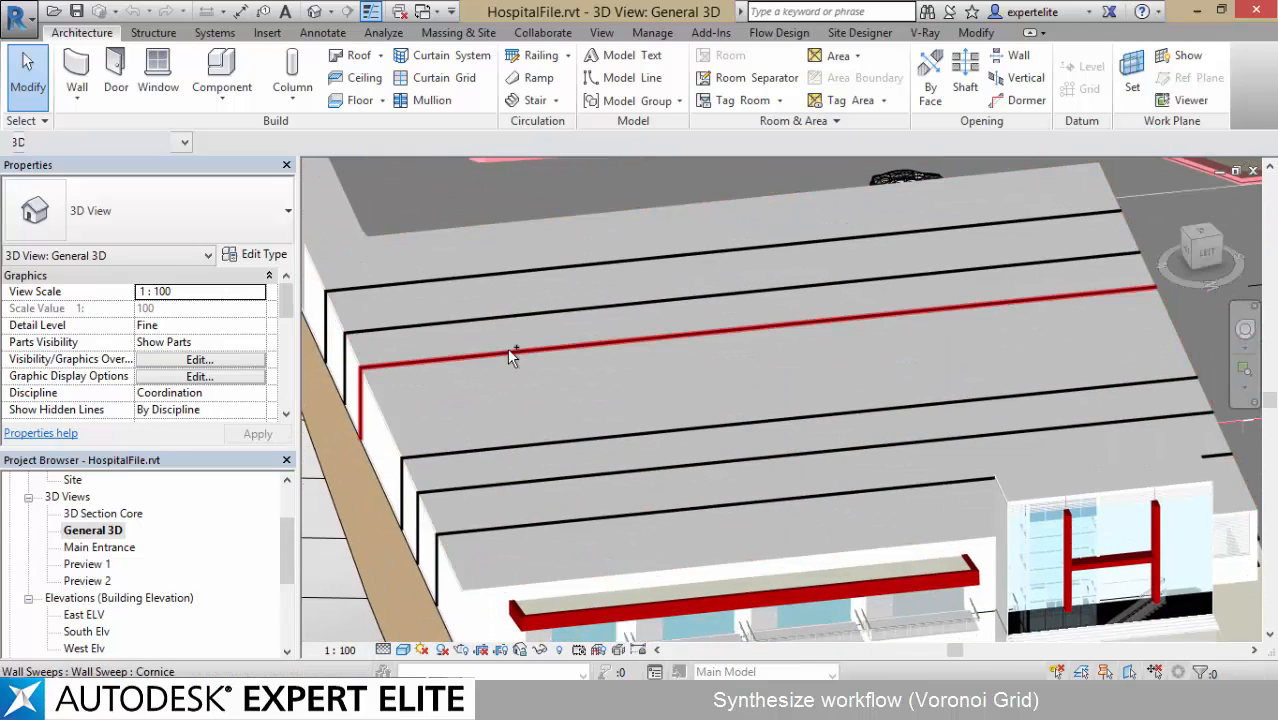
{"action": "left_click", "coordinate": [506, 320]}
{"action": "left_click", "coordinate": [507, 318], "text": "ctrl"}
{"action": "left_click", "coordinate": [501, 272], "text": "ctrl"}
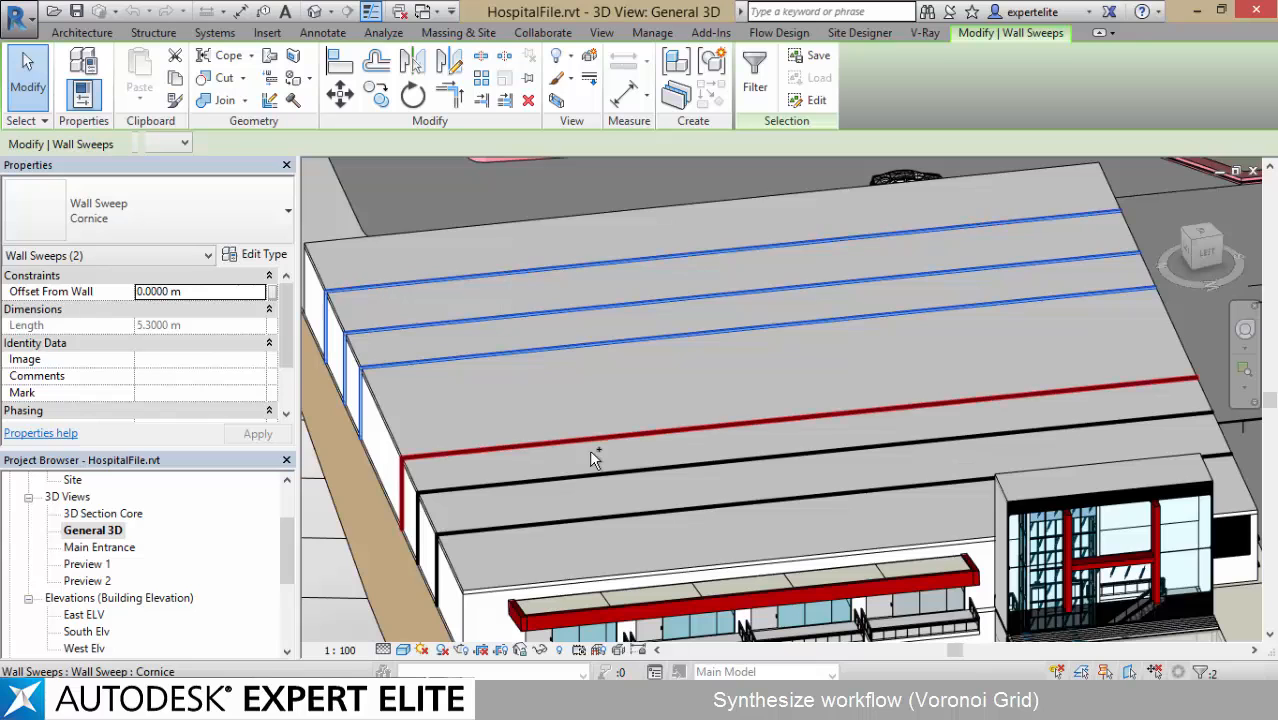
{"action": "left_click", "coordinate": [582, 443], "text": "ctrl"}
{"action": "left_click", "coordinate": [591, 471], "text": "ctrl"}
{"action": "left_click", "coordinate": [604, 509], "text": "ctrl"}
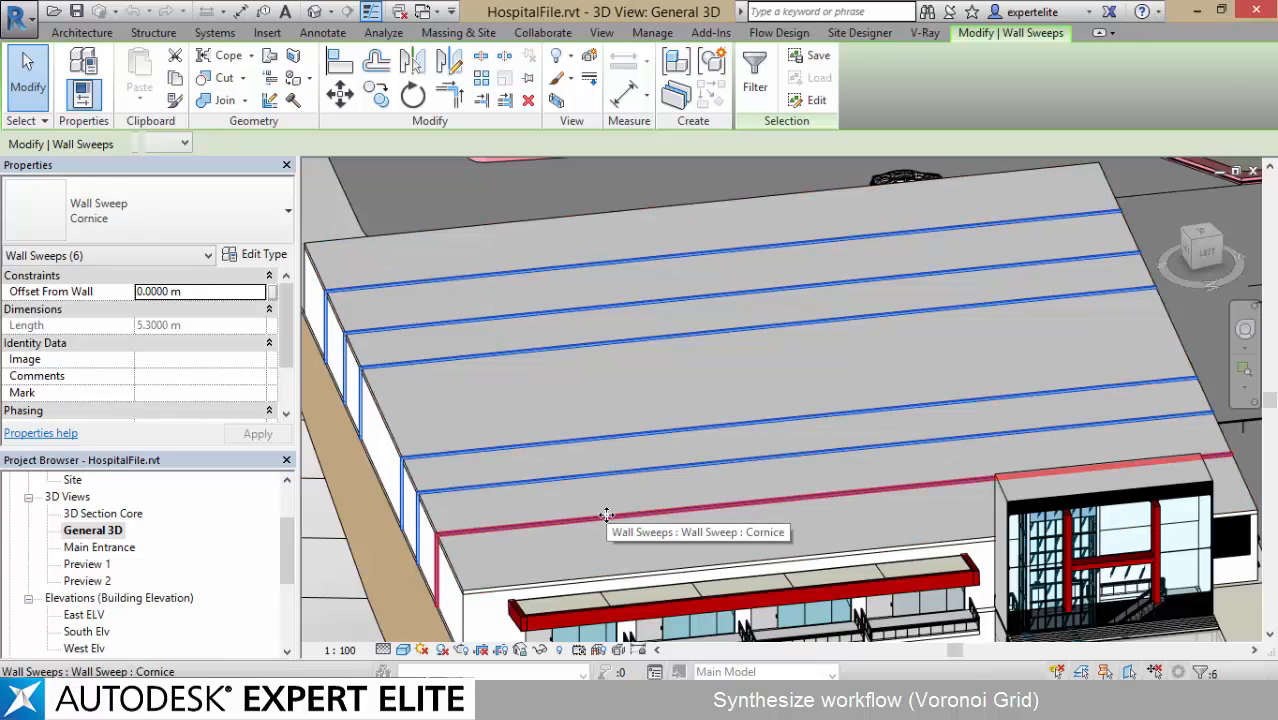
{"action": "key", "text": "Delete"}
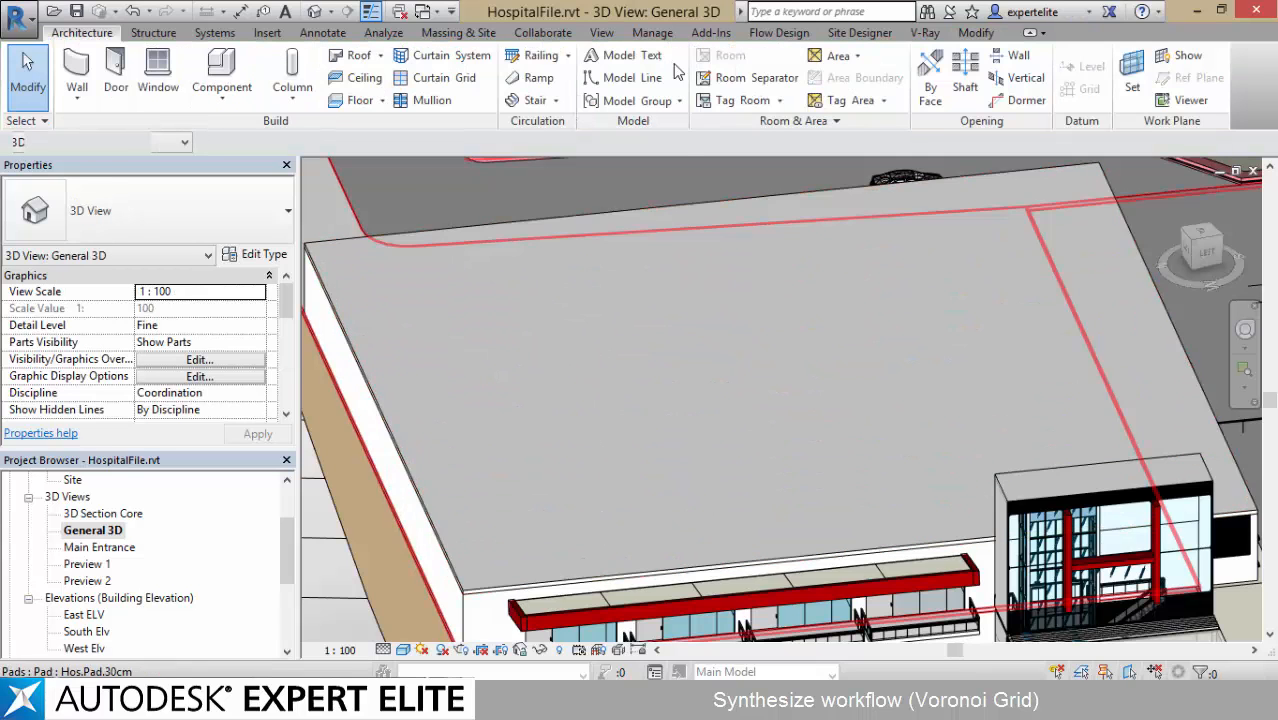
- Start Dynamo with a new workspace and add the VoroFix node to the canvas
{"action": "left_click", "coordinate": [652, 33]}
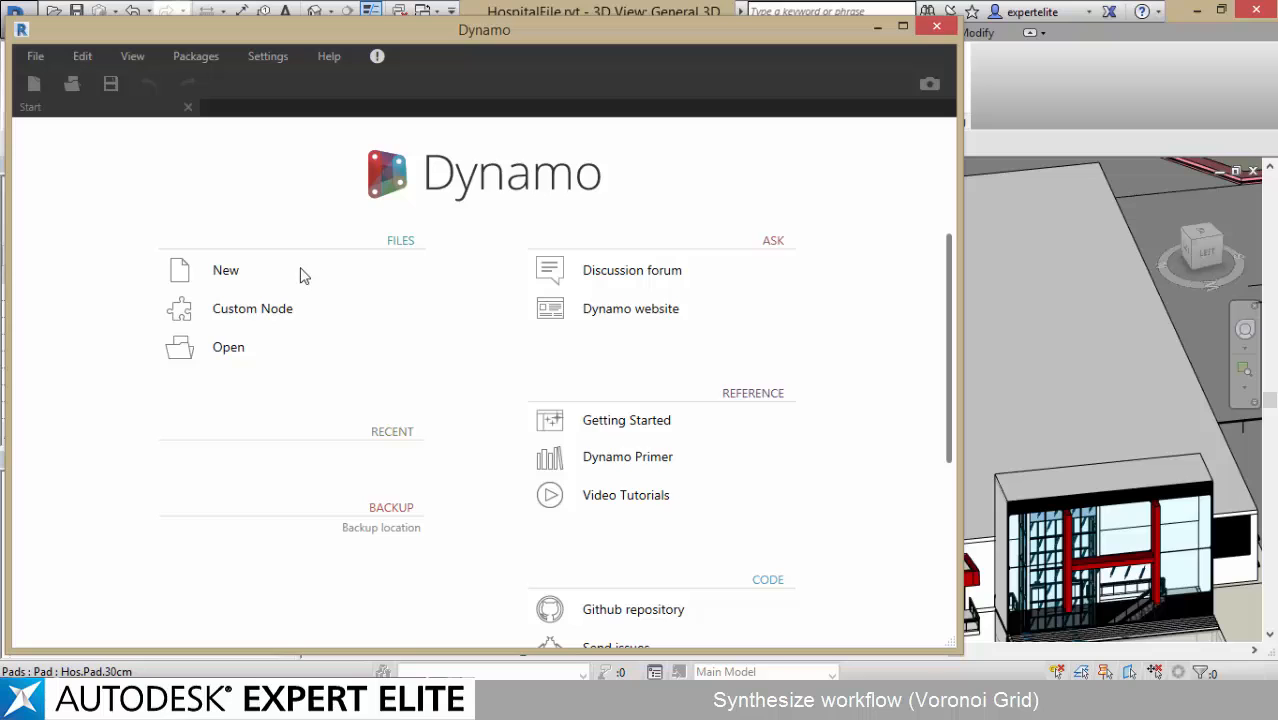
{"action": "left_click", "coordinate": [304, 276]}
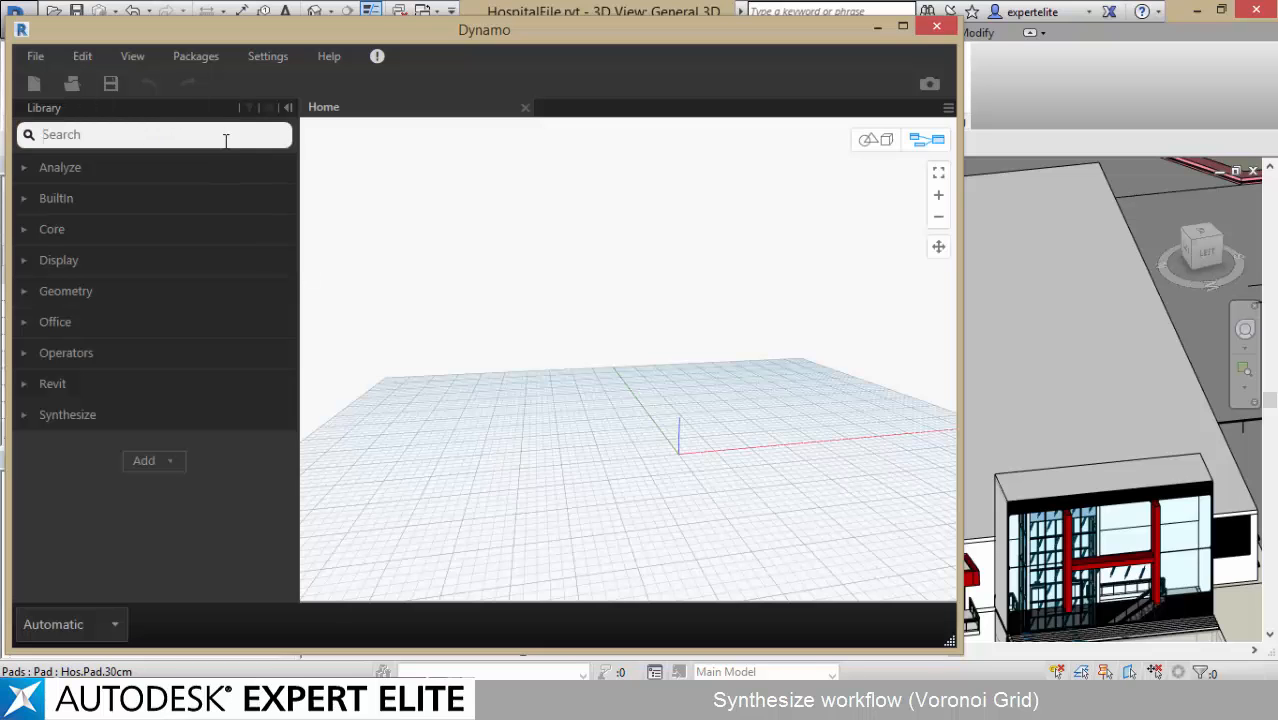
{"action": "type", "text": "vorofix"}
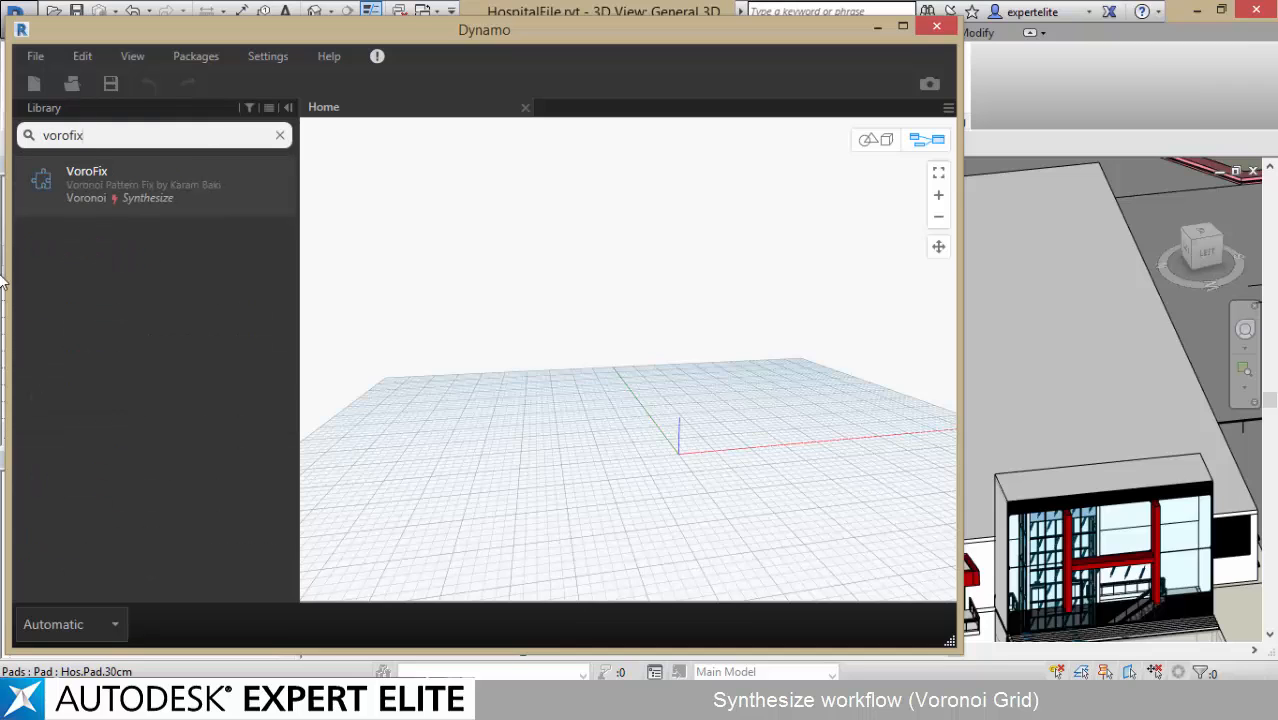
{"action": "left_click", "coordinate": [98, 191]}
{"action": "left_click_drag", "start_coordinate": [699, 356], "coordinate": [547, 200]}
- Add a Select Faces node beside VoroFix and connect its Surfaces output to VoroFix's Select Faces input
{"action": "left_click", "coordinate": [280, 135]}
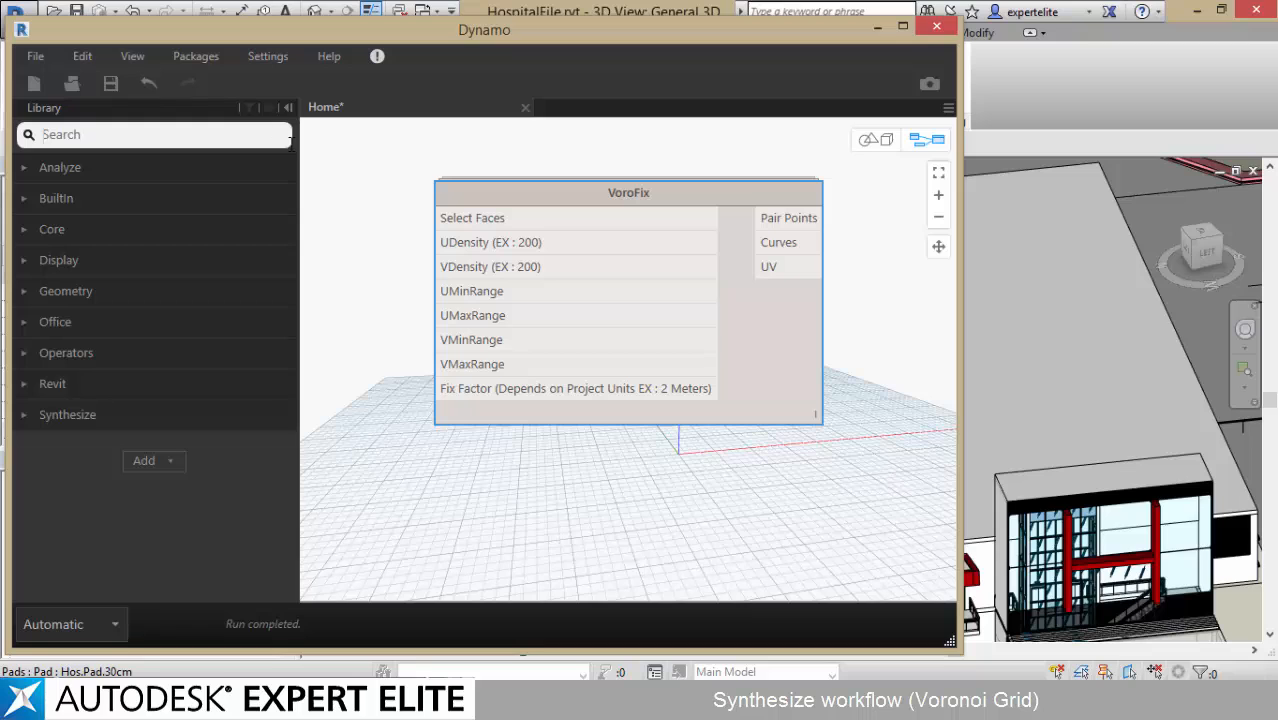
{"action": "type", "text": "select facs"}
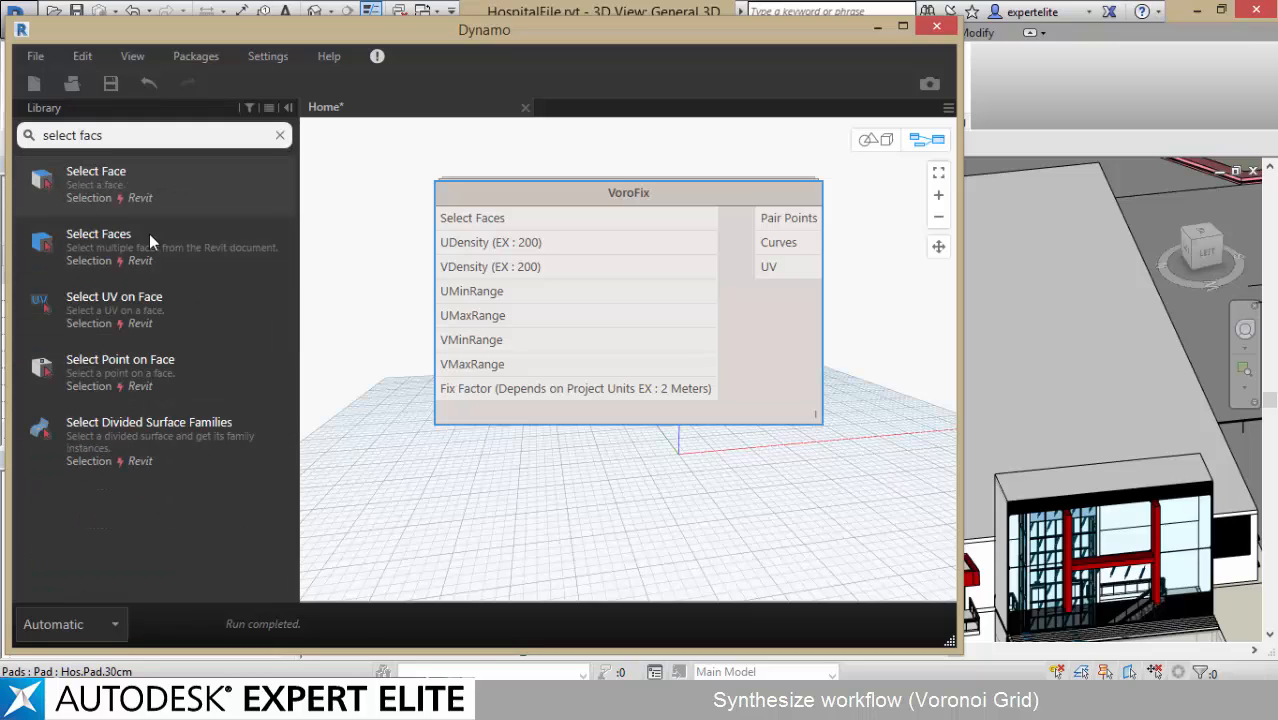
{"action": "left_click", "coordinate": [150, 236]}
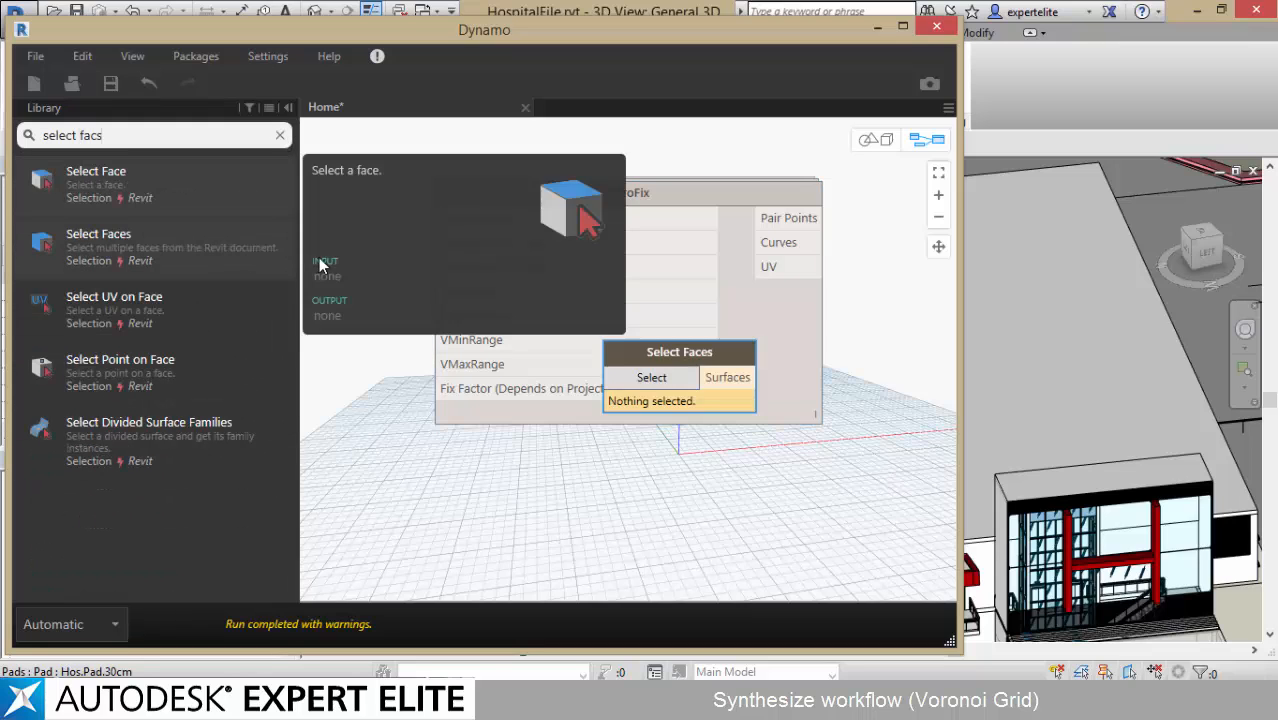
{"action": "left_click_drag", "start_coordinate": [727, 356], "coordinate": [380, 192]}
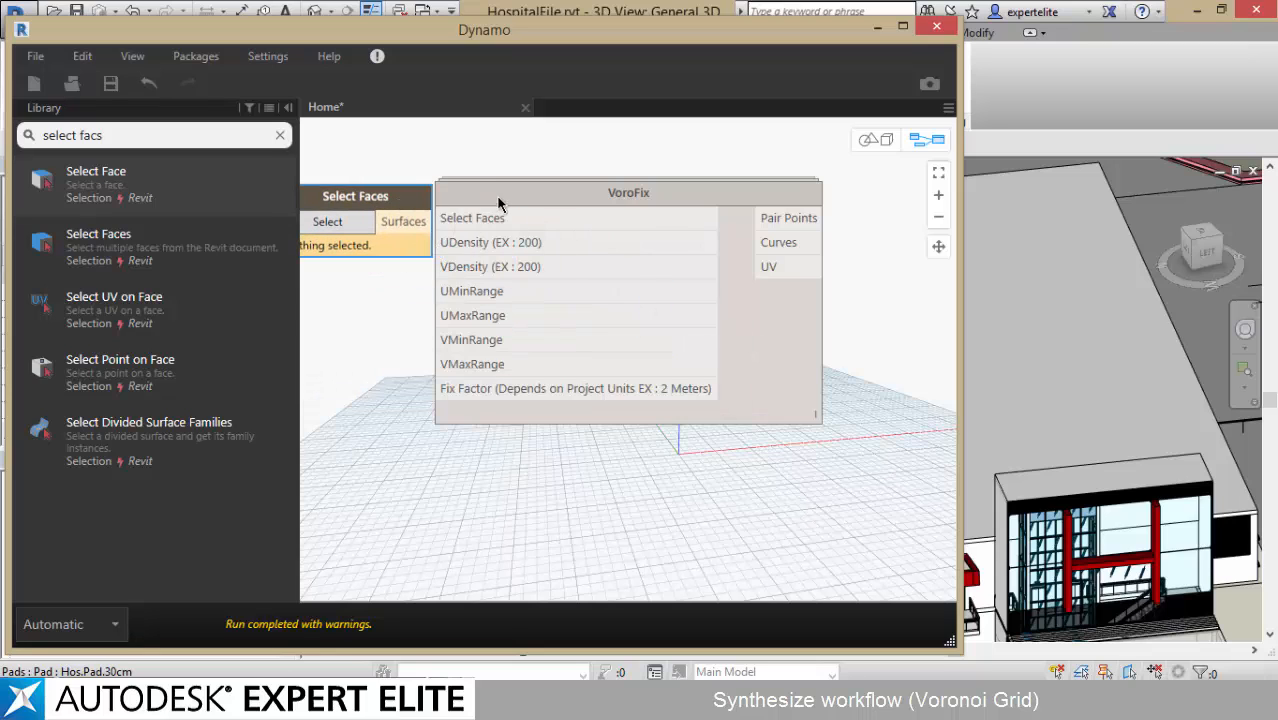
{"action": "left_click_drag", "start_coordinate": [494, 198], "coordinate": [688, 254]}
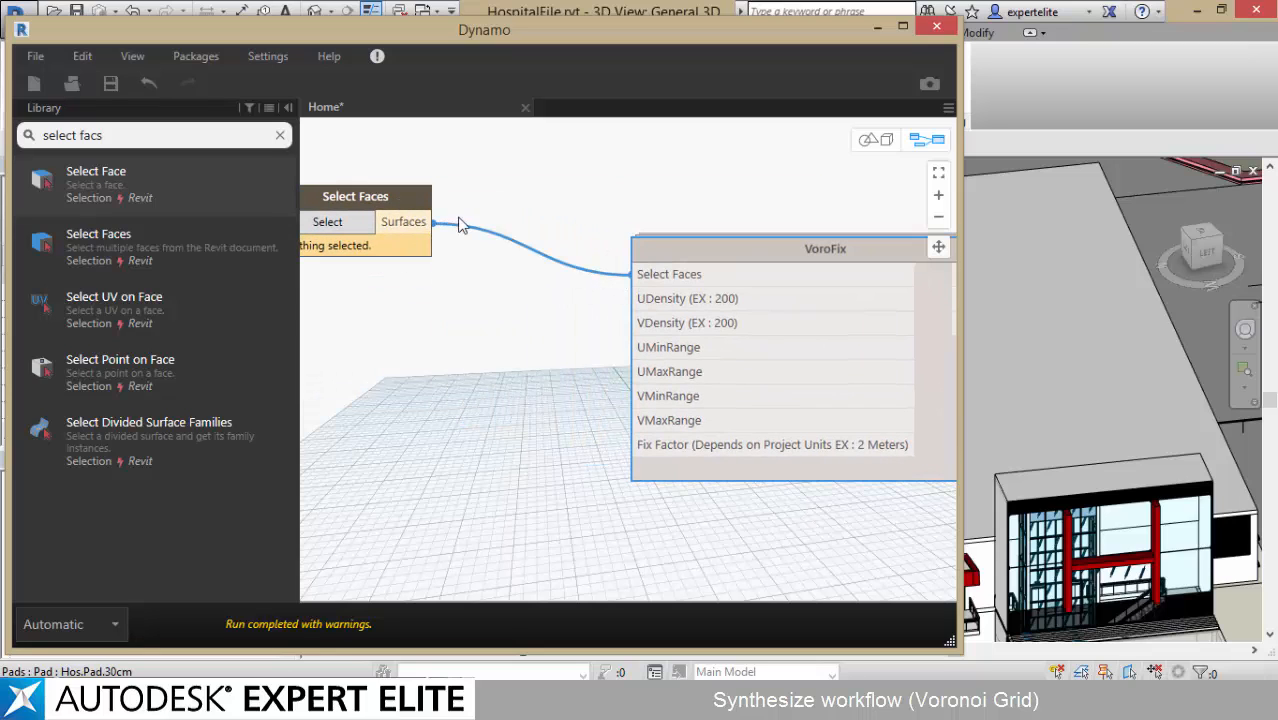
{"action": "left_click_drag", "start_coordinate": [393, 198], "coordinate": [470, 219]}
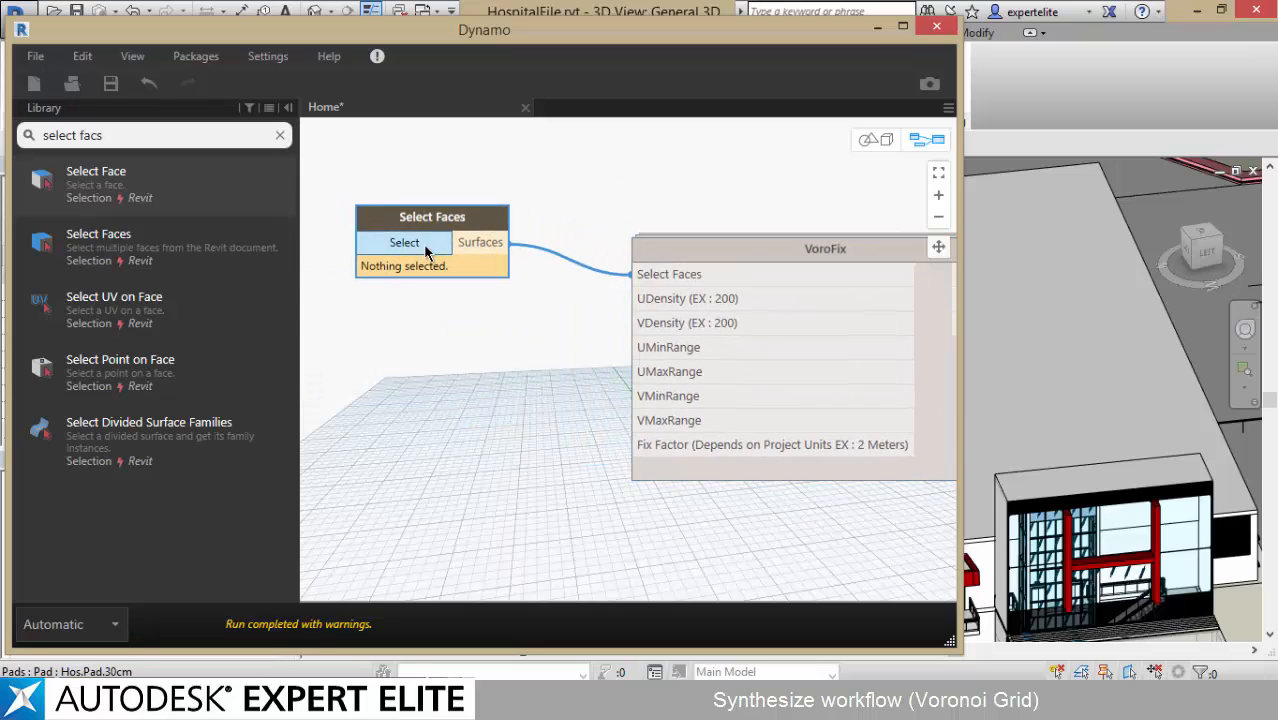
- Pick the hospital's large roof face for the Select Faces node and set the graph's run mode to Manual
{"action": "left_click", "coordinate": [873, 33]}
{"action": "left_click", "coordinate": [901, 354]}
{"action": "left_click", "coordinate": [105, 142]}
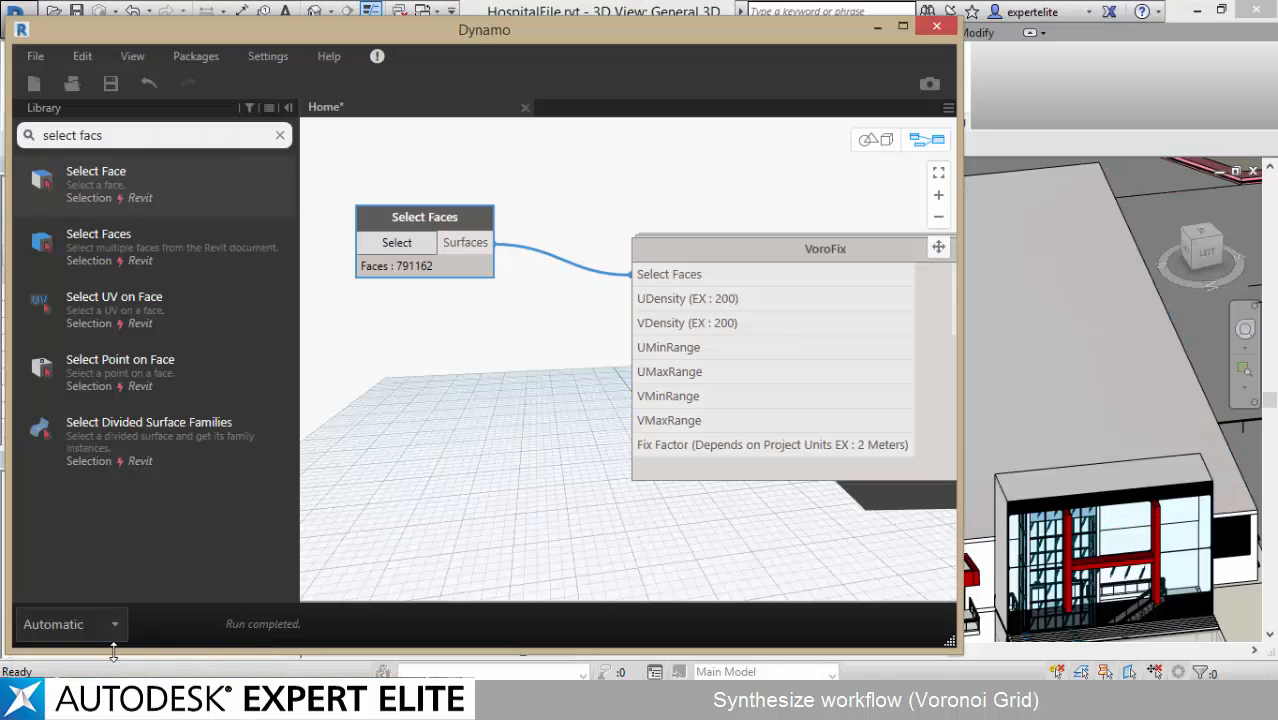
{"action": "left_click", "coordinate": [74, 624]}
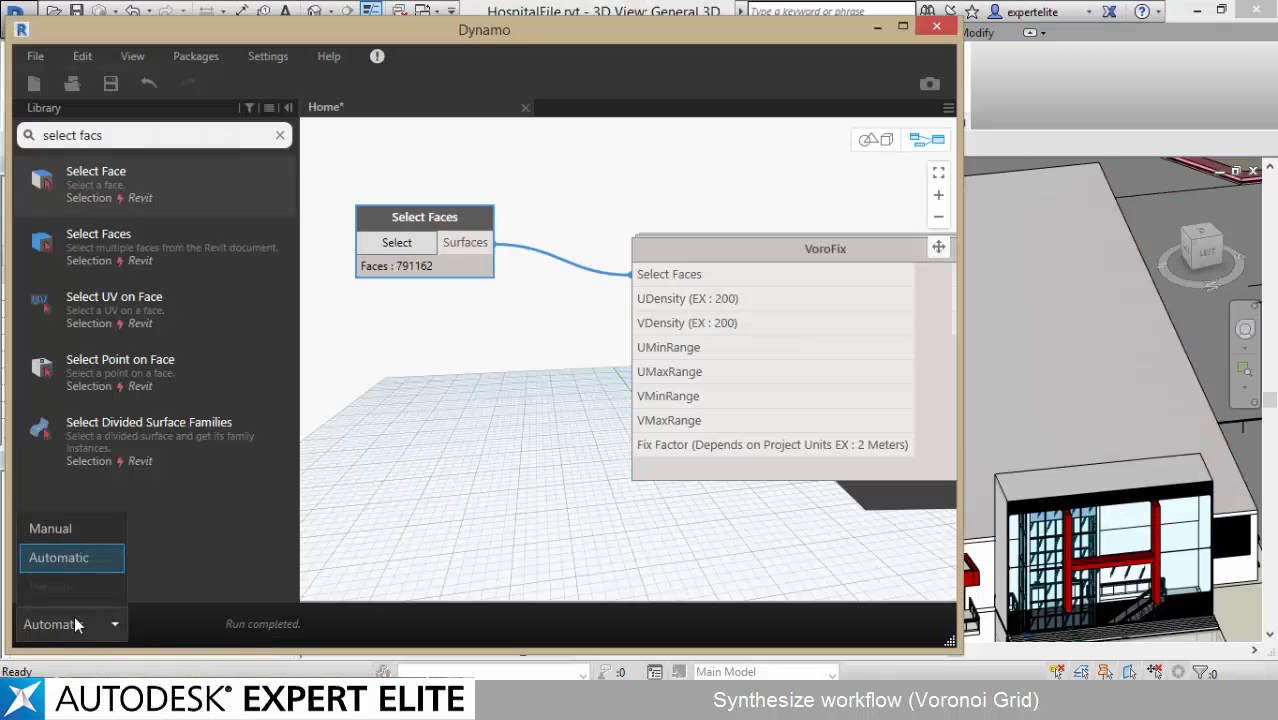
{"action": "left_click", "coordinate": [70, 529]}
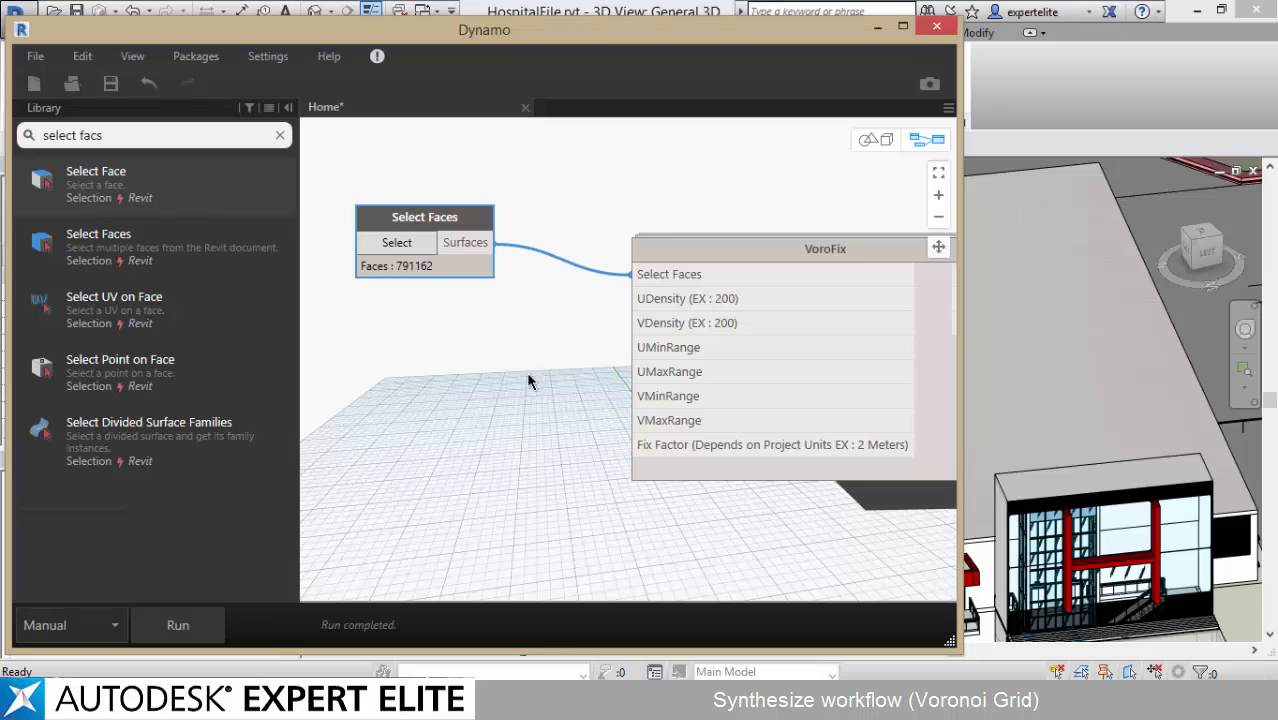
- Add a Number Slider, set it to 60, and connect it to both the UDensity and VDensity inputs of VoroFix
{"action": "left_click", "coordinate": [280, 136]}
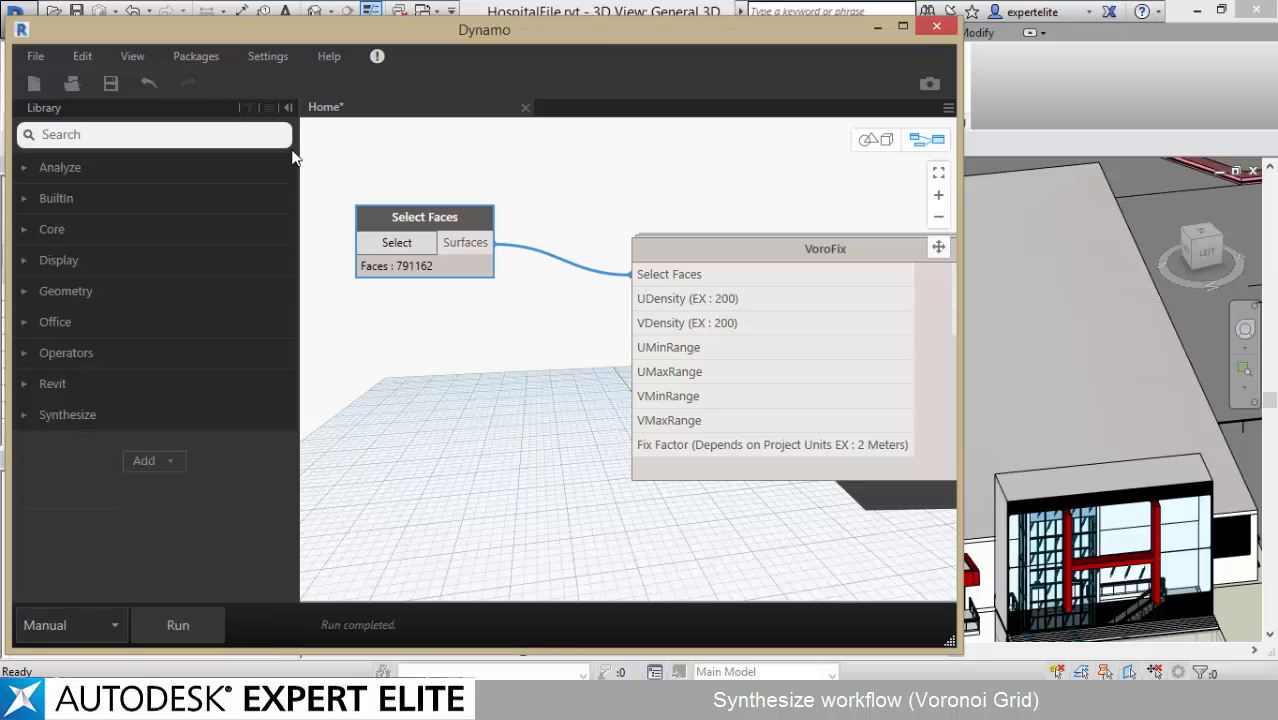
{"action": "type", "text": "NUMBER"}
{"action": "left_click_drag", "start_coordinate": [105, 240], "coordinate": [690, 356]}
{"action": "left_click_drag", "start_coordinate": [519, 347], "coordinate": [436, 354]}
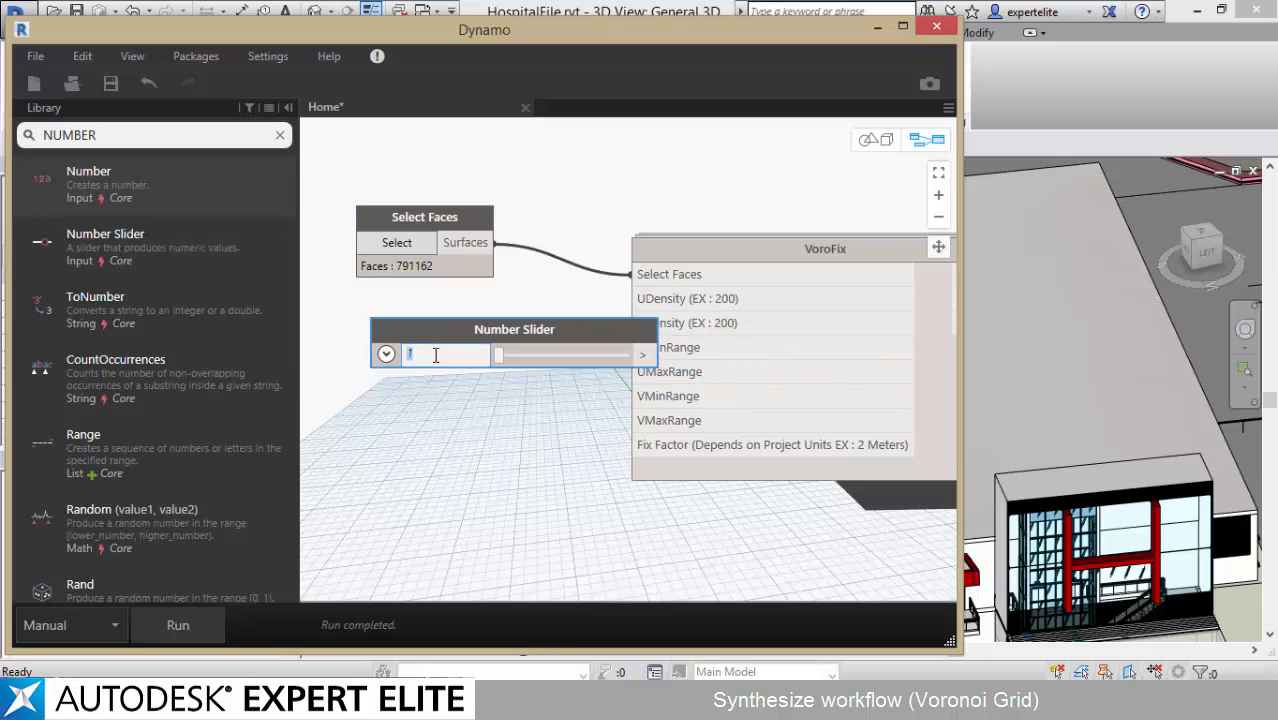
{"action": "left_click_drag", "start_coordinate": [563, 339], "coordinate": [538, 305]}
{"action": "left_click", "coordinate": [640, 326]}
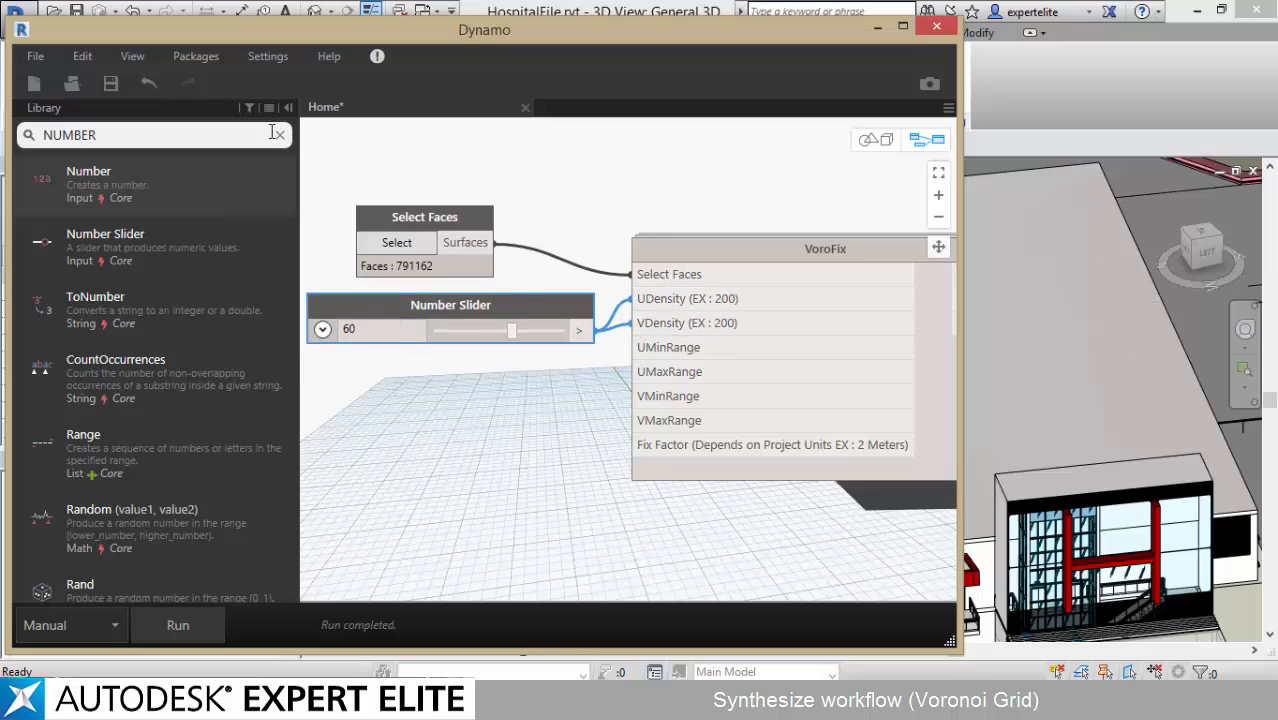
- Add a second Number Slider set to 2, connect it to VoroFix's Fix Factor input, and run the graph
{"action": "left_click", "coordinate": [279, 134]}
{"action": "type", "text": "N"}
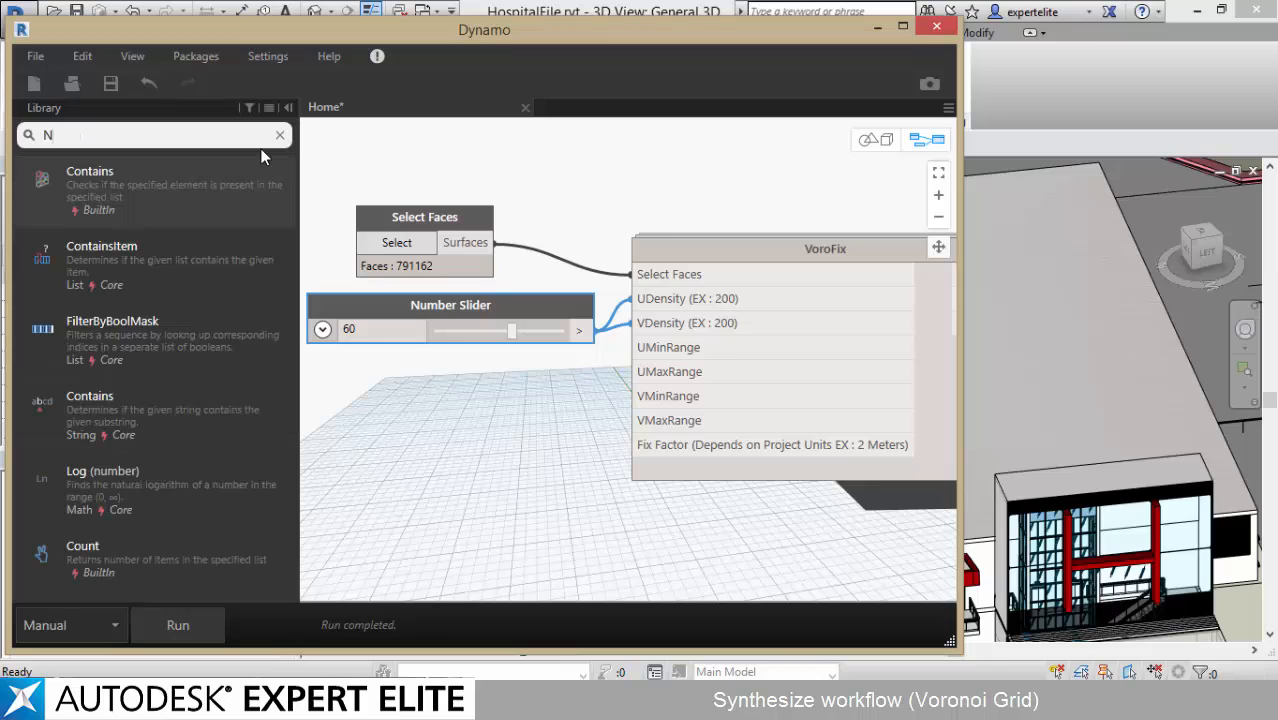
{"action": "type", "text": "UMBER"}
{"action": "left_click", "coordinate": [181, 252]}
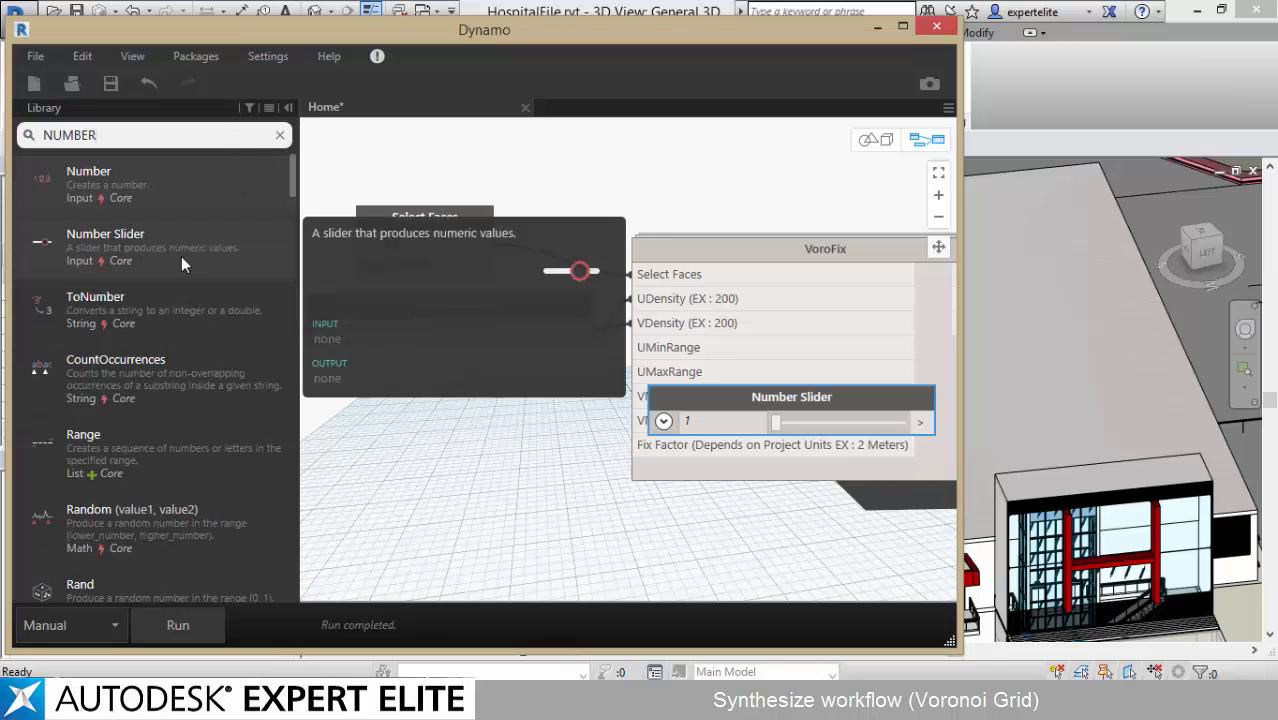
{"action": "left_click_drag", "start_coordinate": [795, 399], "coordinate": [457, 395]}
{"action": "left_click", "coordinate": [470, 505]}
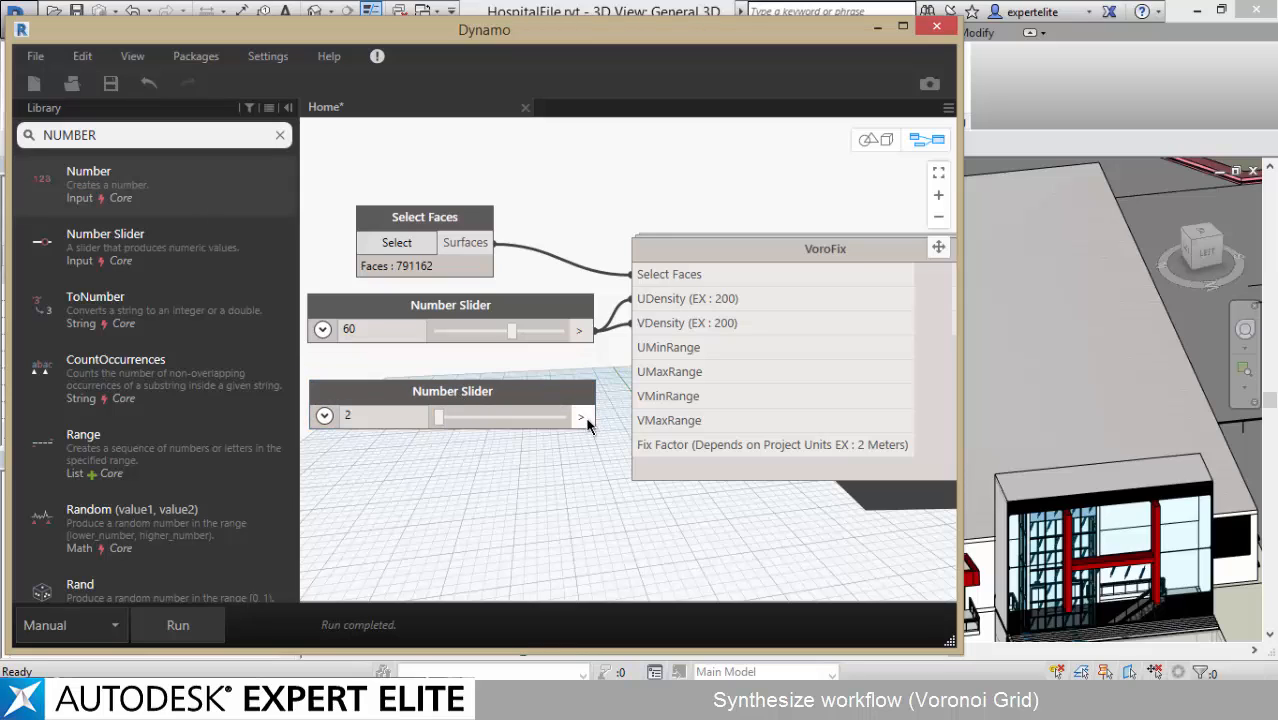
{"action": "left_click_drag", "start_coordinate": [545, 462], "coordinate": [627, 463]}
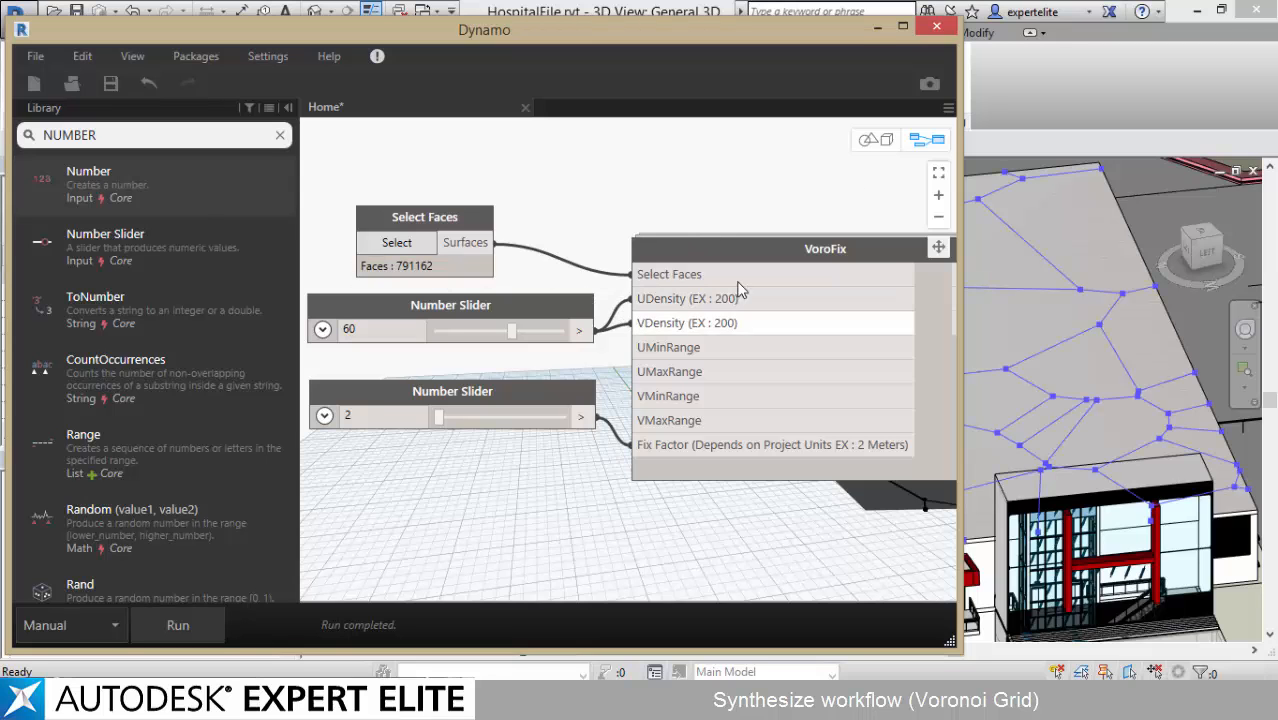
- Return to Revit and examine the Voronoi line pattern across the hospital roof
{"action": "left_click", "coordinate": [877, 27]}
{"action": "middle_click_drag", "start_coordinate": [947, 282], "coordinate": [881, 277]}
{"action": "scroll", "coordinate": [911, 255], "scroll_direction": "down", "scroll_amount": 1}
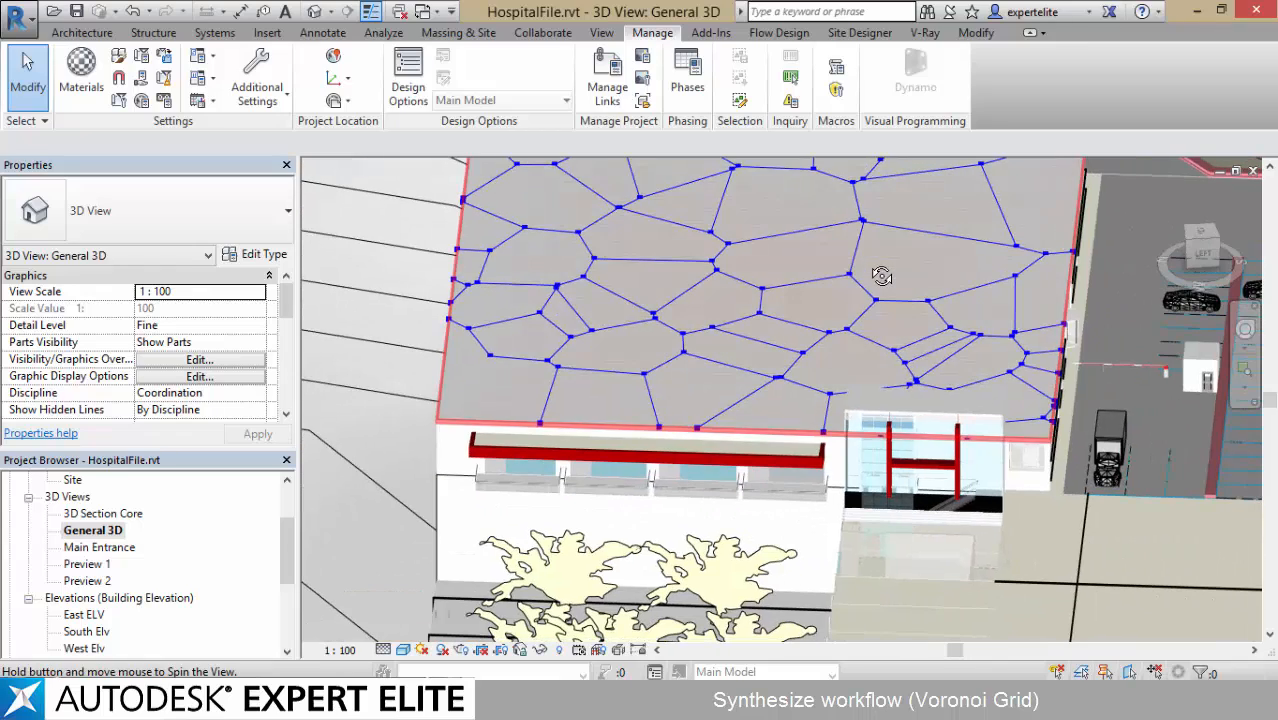
{"action": "scroll", "coordinate": [851, 277], "scroll_direction": "down", "scroll_amount": 3}
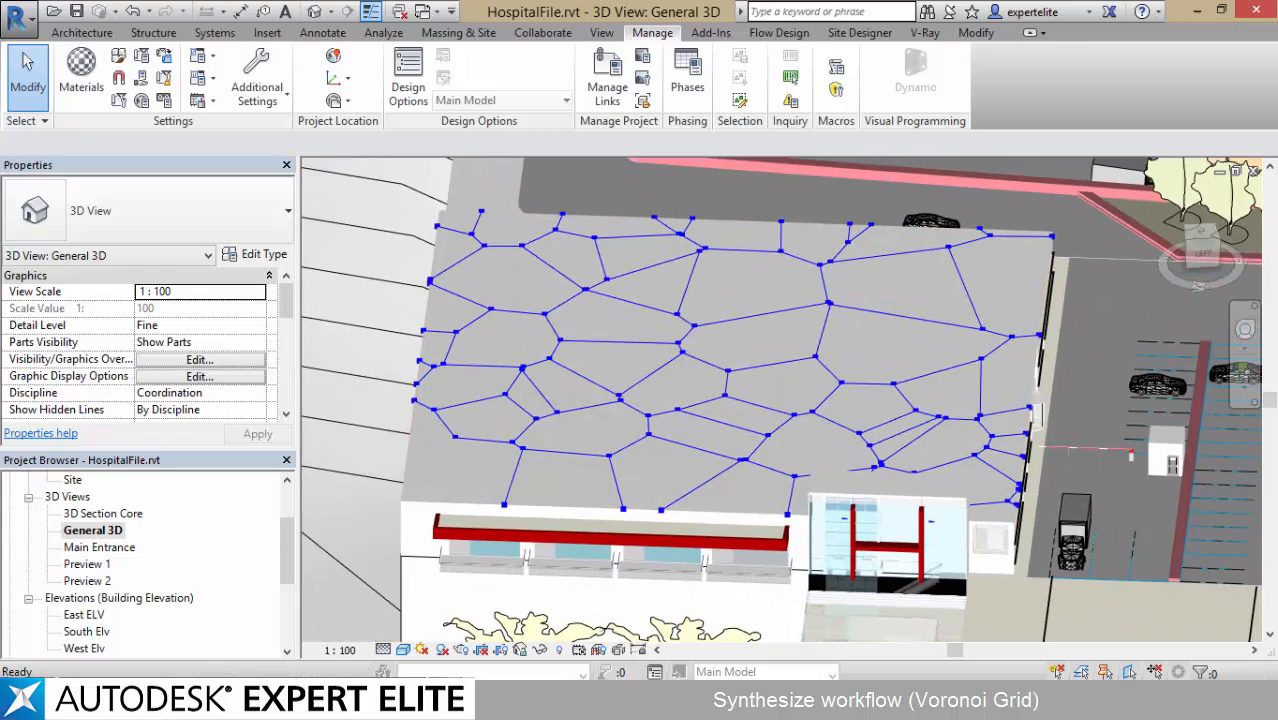
- Switch to Dynamo, set the UDensity and VDensity slider to 80.3, and rerun the graph to regenerate the roof's Voronoi pattern in Revit
{"action": "mouse_move", "coordinate": [270, 650]}
{"action": "left_click", "coordinate": [318, 605]}
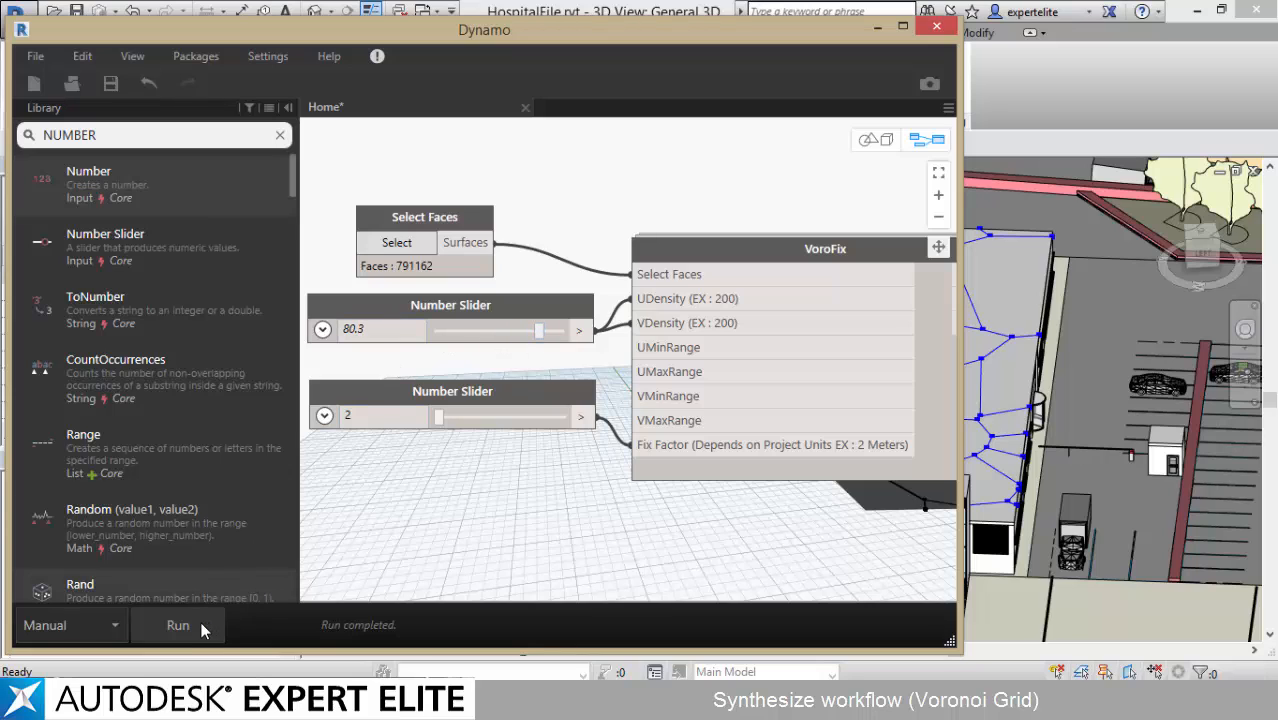
{"action": "key", "text": "F5"}
{"action": "left_click", "coordinate": [878, 29]}
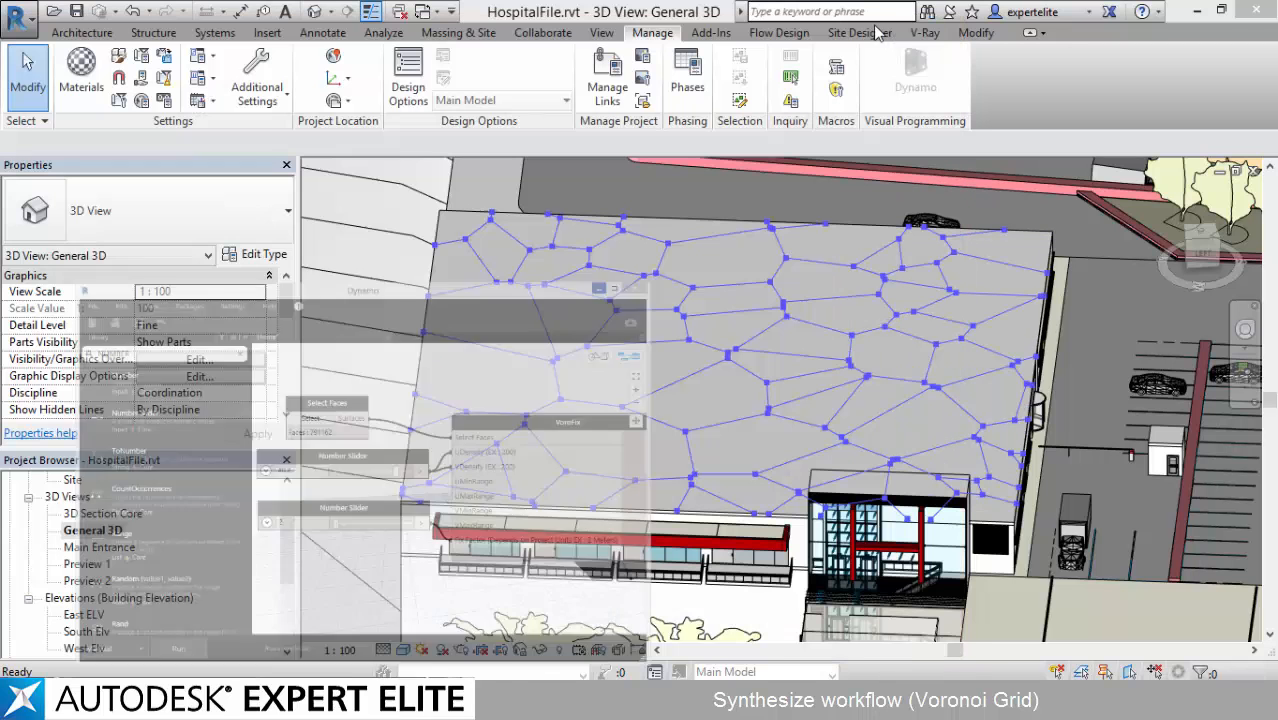
- Narrow the Dynamo window beside the Revit model, show VoroFix's output ports, and return to Revit
{"action": "left_click", "coordinate": [318, 605]}
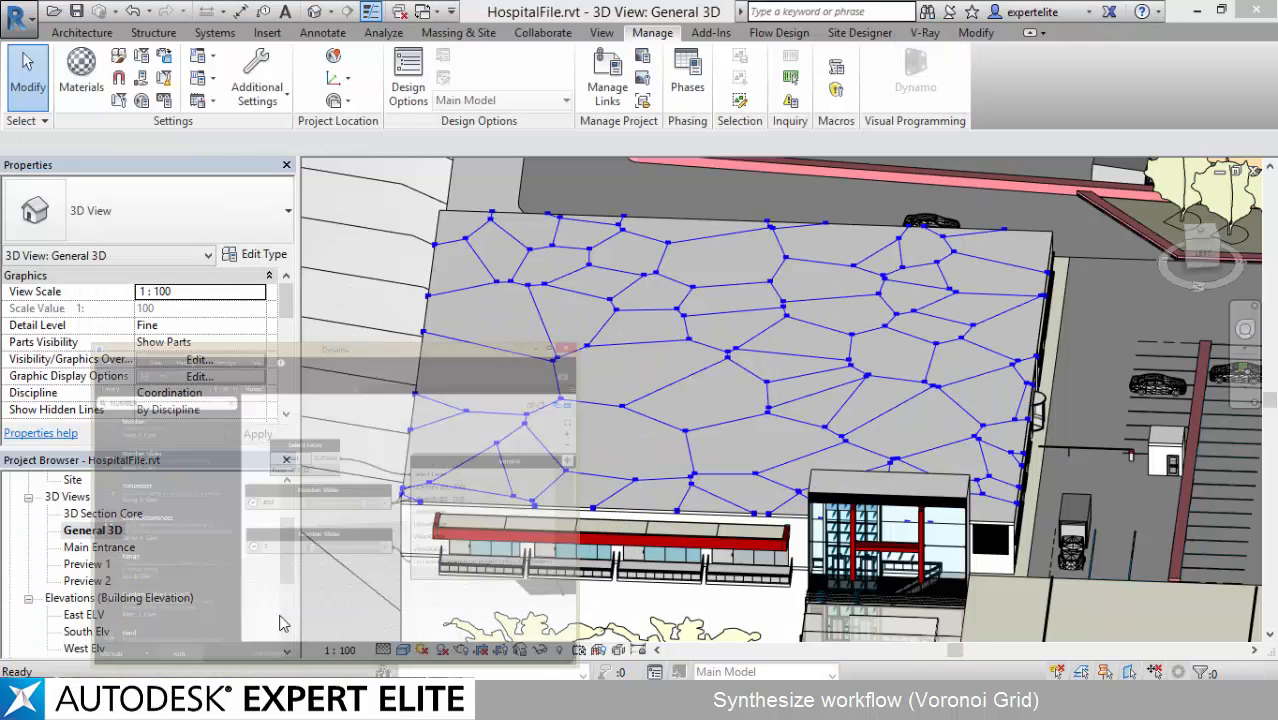
{"action": "left_click_drag", "start_coordinate": [961, 199], "coordinate": [710, 200]}
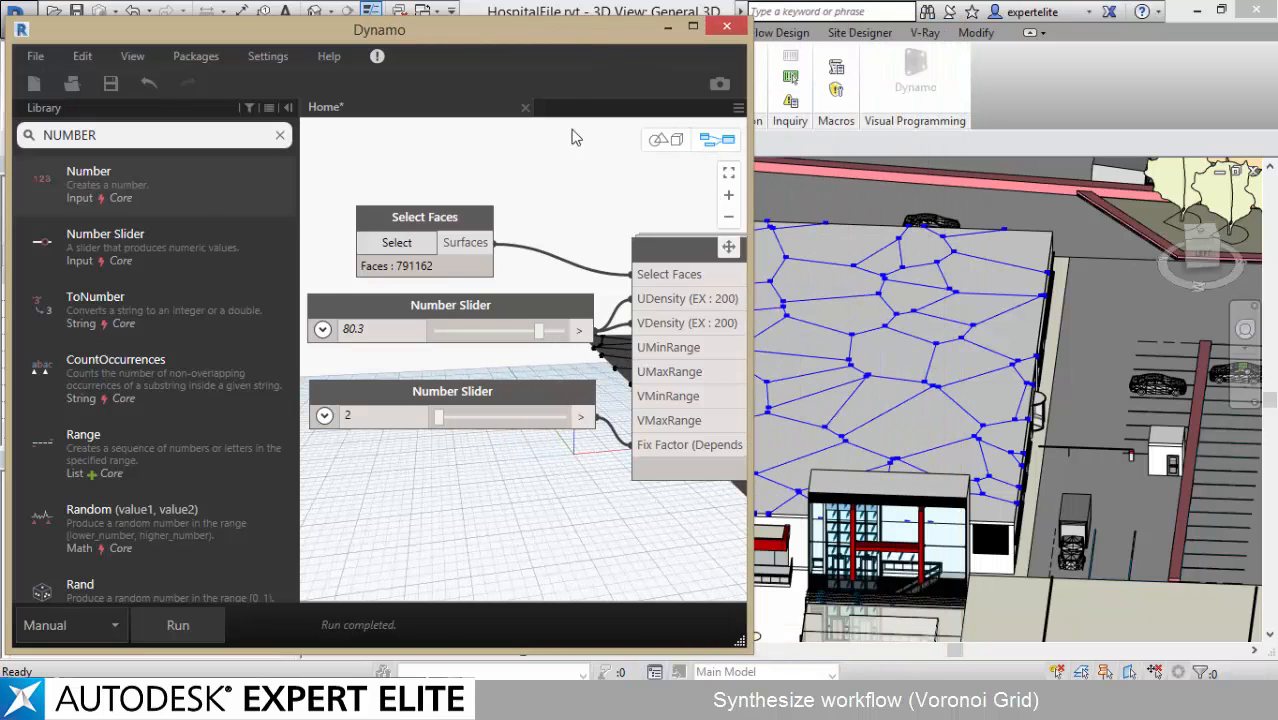
{"action": "scroll", "coordinate": [524, 205], "scroll_direction": "down", "scroll_amount": 4}
{"action": "middle_click_drag", "start_coordinate": [592, 214], "coordinate": [390, 223]}
{"action": "scroll", "coordinate": [455, 230], "scroll_direction": "up", "scroll_amount": 2}
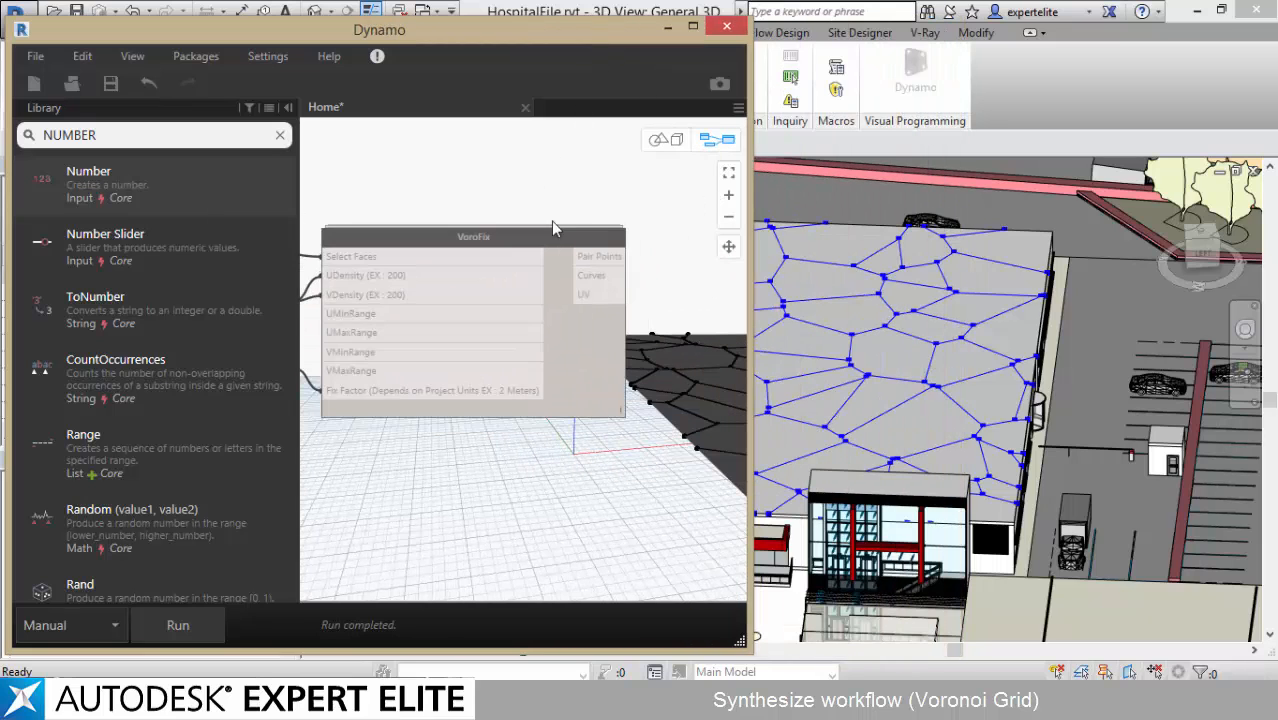
{"action": "left_click", "coordinate": [665, 27]}
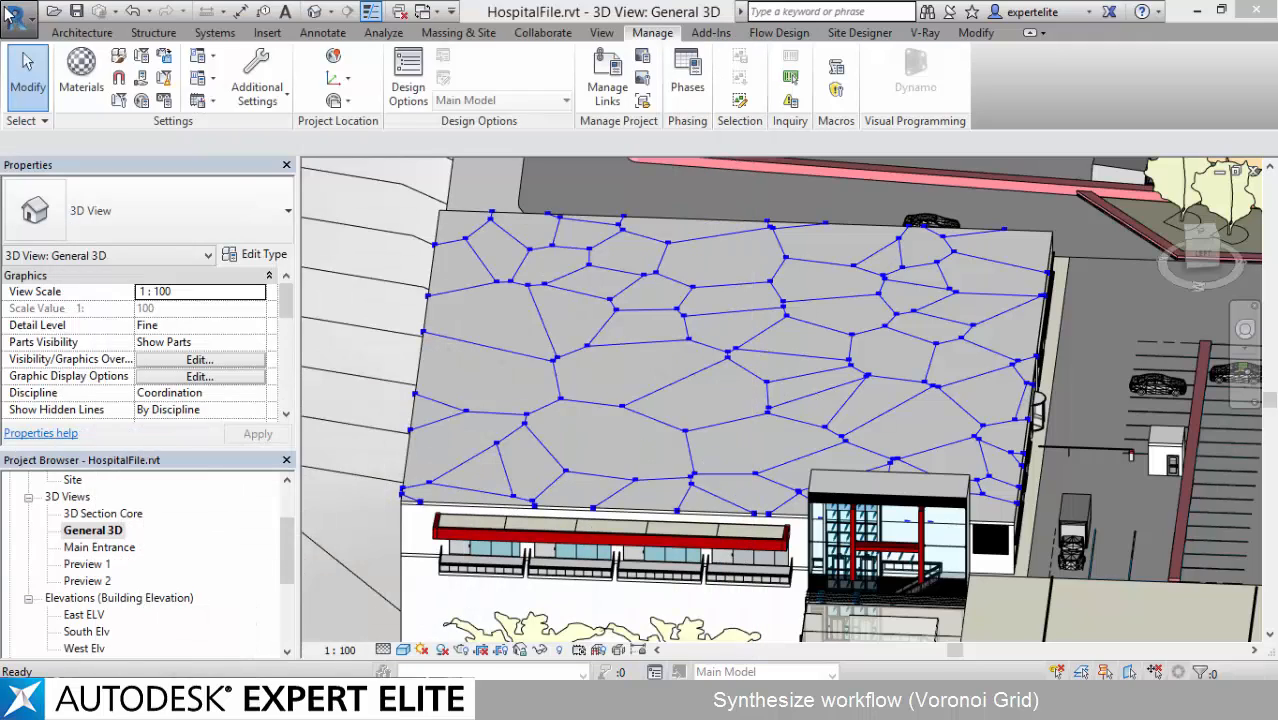
- Create a new family from the metric generic model adaptive template
{"action": "left_click", "coordinate": [8, 14]}
{"action": "mouse_move", "coordinate": [57, 83]}
{"action": "left_click", "coordinate": [205, 136]}
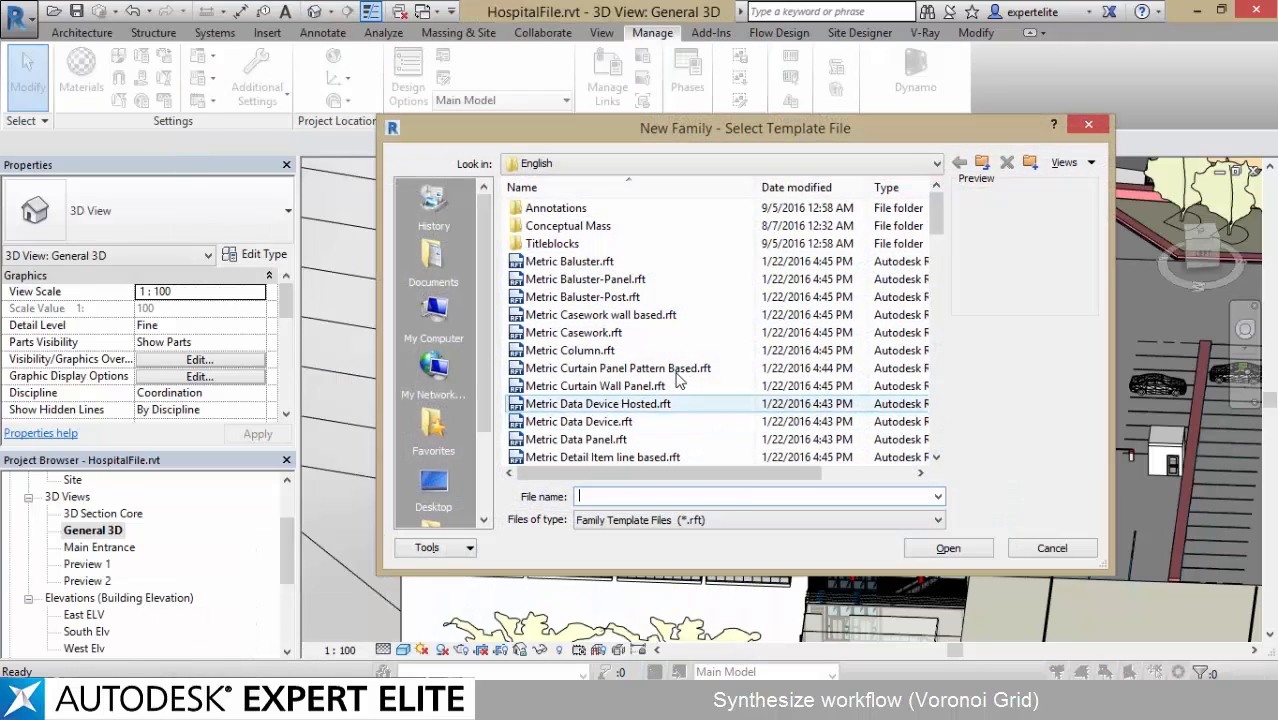
{"action": "left_click", "coordinate": [676, 370]}
{"action": "scroll", "coordinate": [640, 370], "scroll_direction": "down", "scroll_amount": 8}
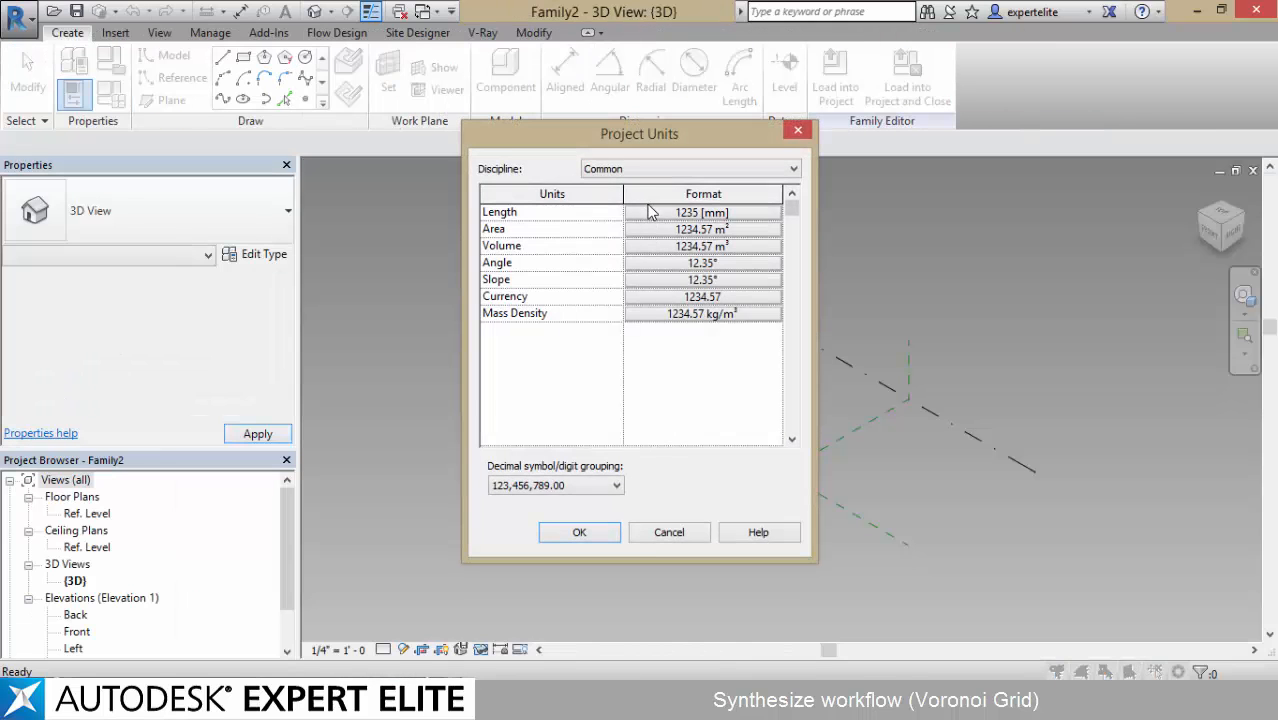
- Set the family's length units to meters with 3 decimal places and the m unit symbol
{"action": "left_click", "coordinate": [700, 212]}
{"action": "left_click", "coordinate": [694, 245]}
{"action": "left_click", "coordinate": [640, 310]}
{"action": "left_click", "coordinate": [556, 293]}
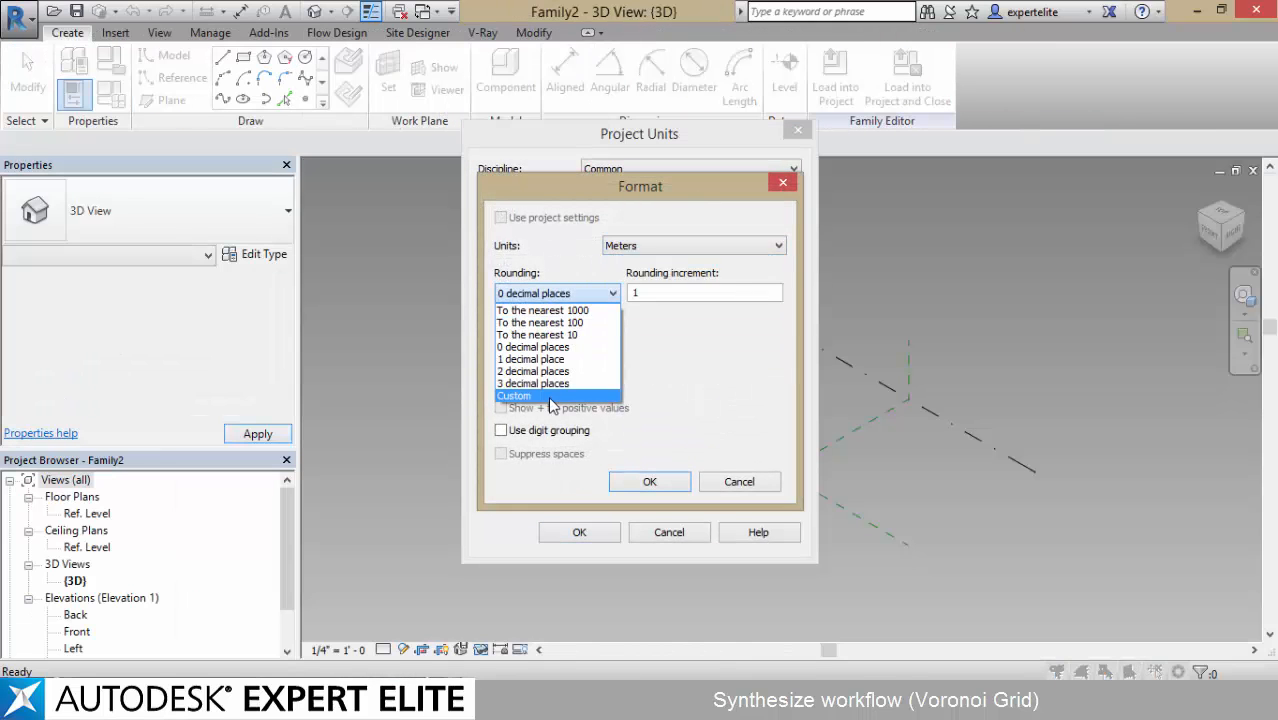
{"action": "left_click", "coordinate": [540, 383]}
{"action": "left_click", "coordinate": [556, 337]}
{"action": "left_click", "coordinate": [662, 484]}
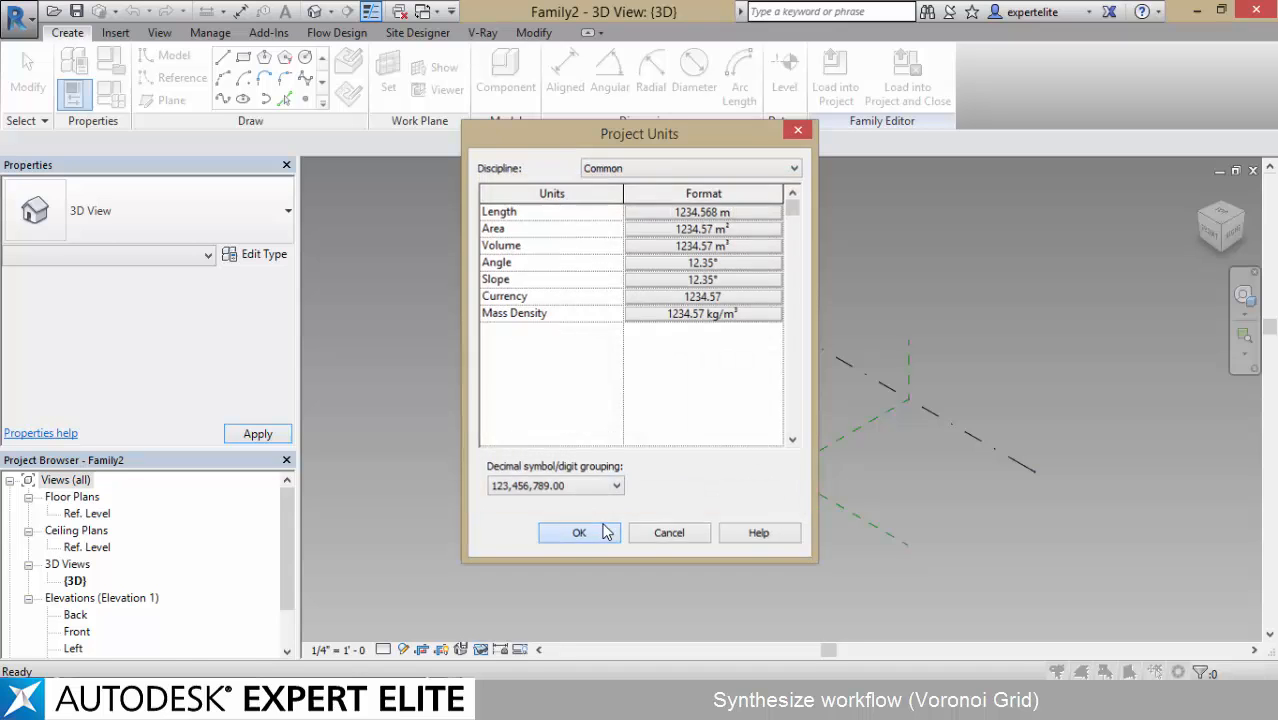
{"action": "left_click", "coordinate": [579, 532]}
- Draw one reference line across the reference level with 3D Snapping enabled
{"action": "key", "text": "l"}
{"action": "key", "text": "i"}
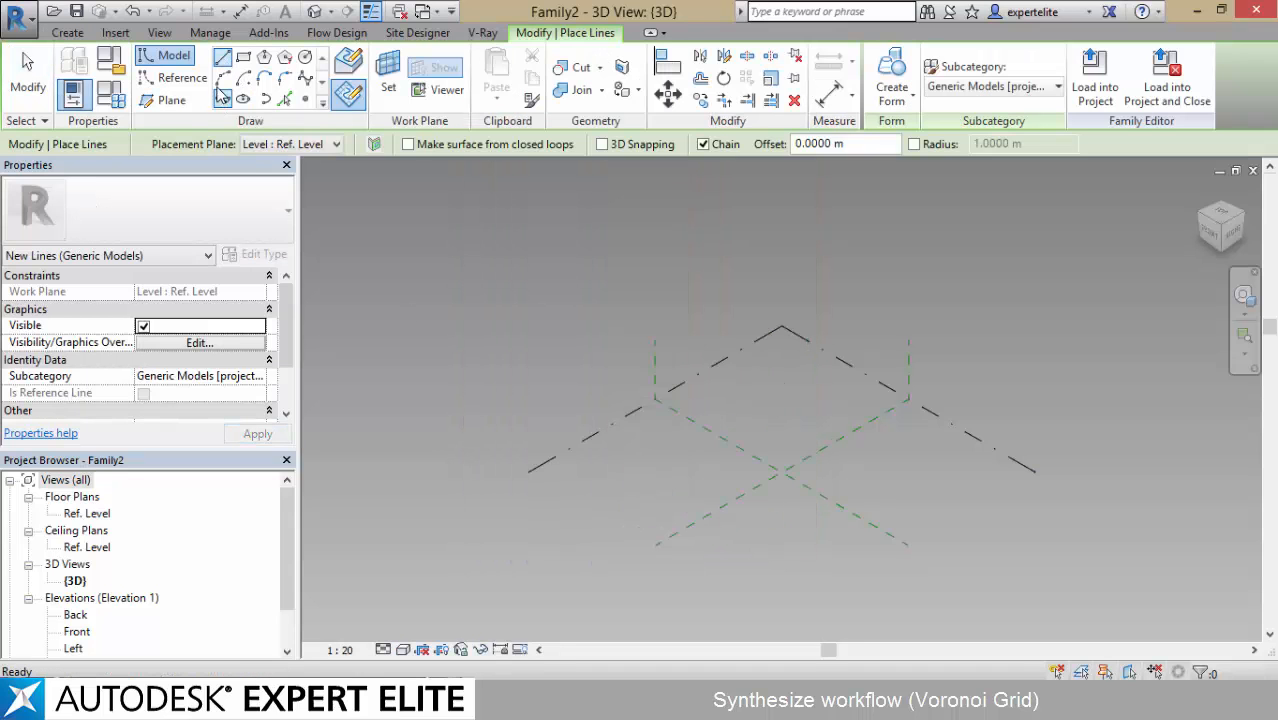
{"action": "left_click", "coordinate": [182, 77]}
{"action": "left_click", "coordinate": [662, 144]}
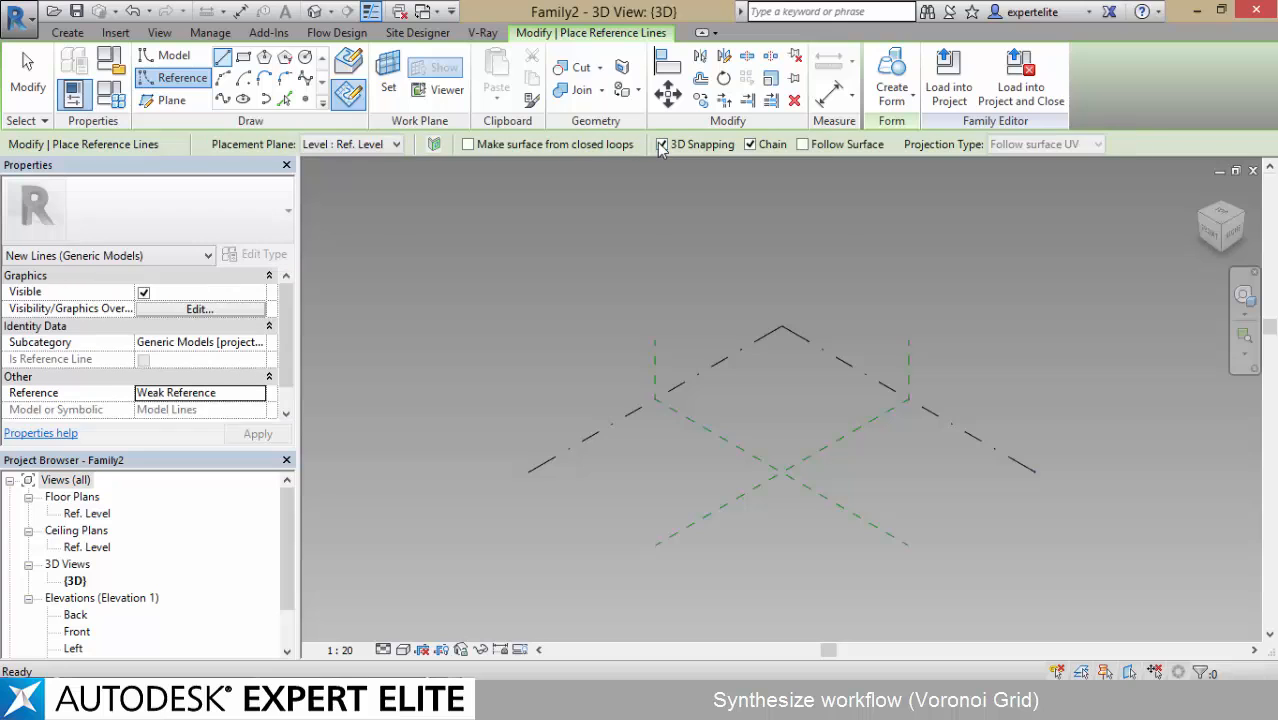
{"action": "left_click", "coordinate": [349, 95]}
{"action": "left_click", "coordinate": [640, 486]}
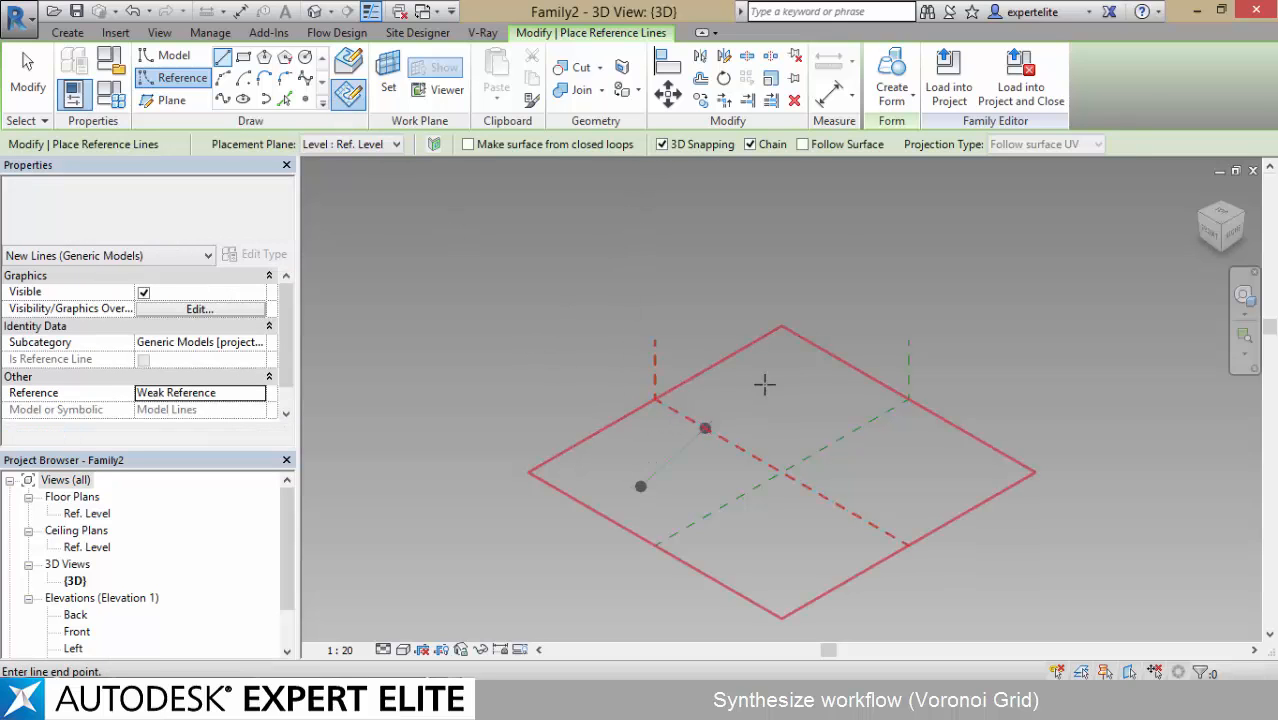
{"action": "left_click", "coordinate": [802, 408]}
{"action": "scroll", "coordinate": [684, 452], "scroll_direction": "up", "scroll_amount": 2}
{"action": "key", "text": "Escape"}
{"action": "key", "text": "Escape"}
- Make both end points of the reference line adaptive
{"action": "left_click", "coordinate": [594, 520]}
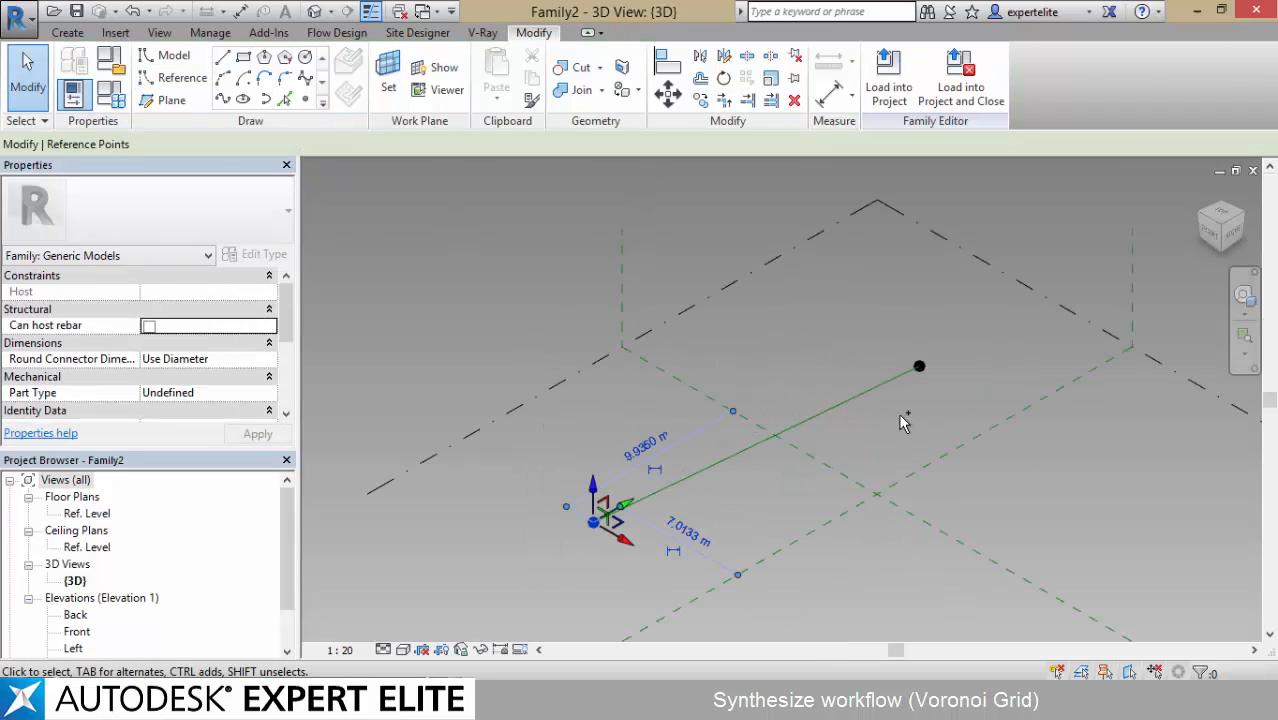
{"action": "left_click", "coordinate": [919, 366], "text": "ctrl"}
{"action": "left_click", "coordinate": [853, 90]}
{"action": "key", "text": "Escape"}
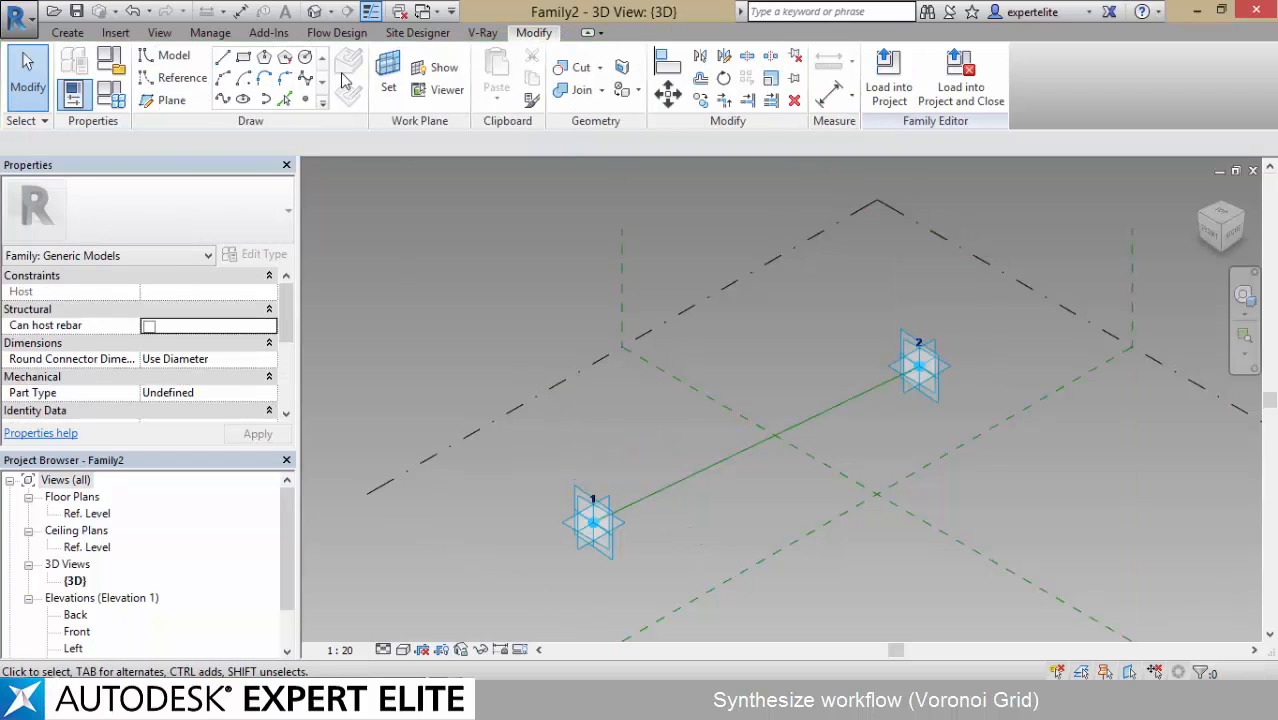
- Draw a 4-sided polygon with sides about 0.31 m long, centred on adaptive point 1 and on its vertical work plane
{"action": "left_click", "coordinate": [243, 57]}
{"action": "scroll", "coordinate": [633, 565], "scroll_direction": "up", "scroll_amount": 4}
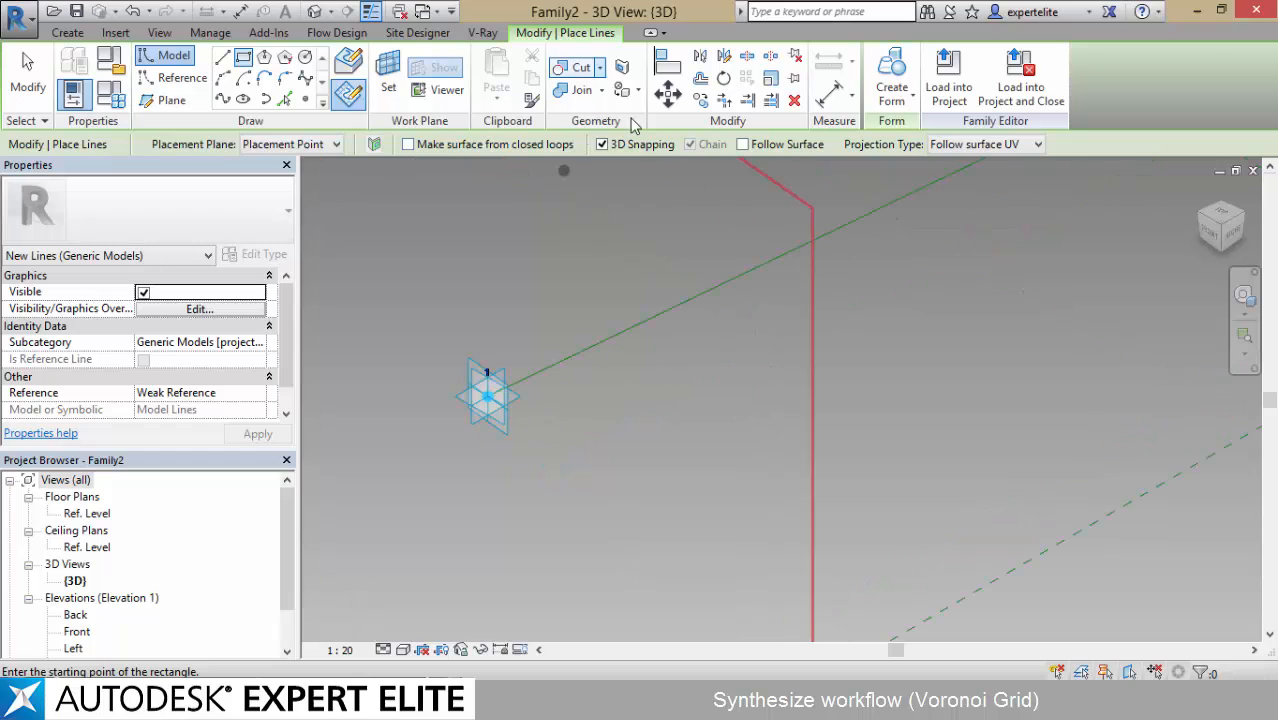
{"action": "left_click", "coordinate": [349, 93]}
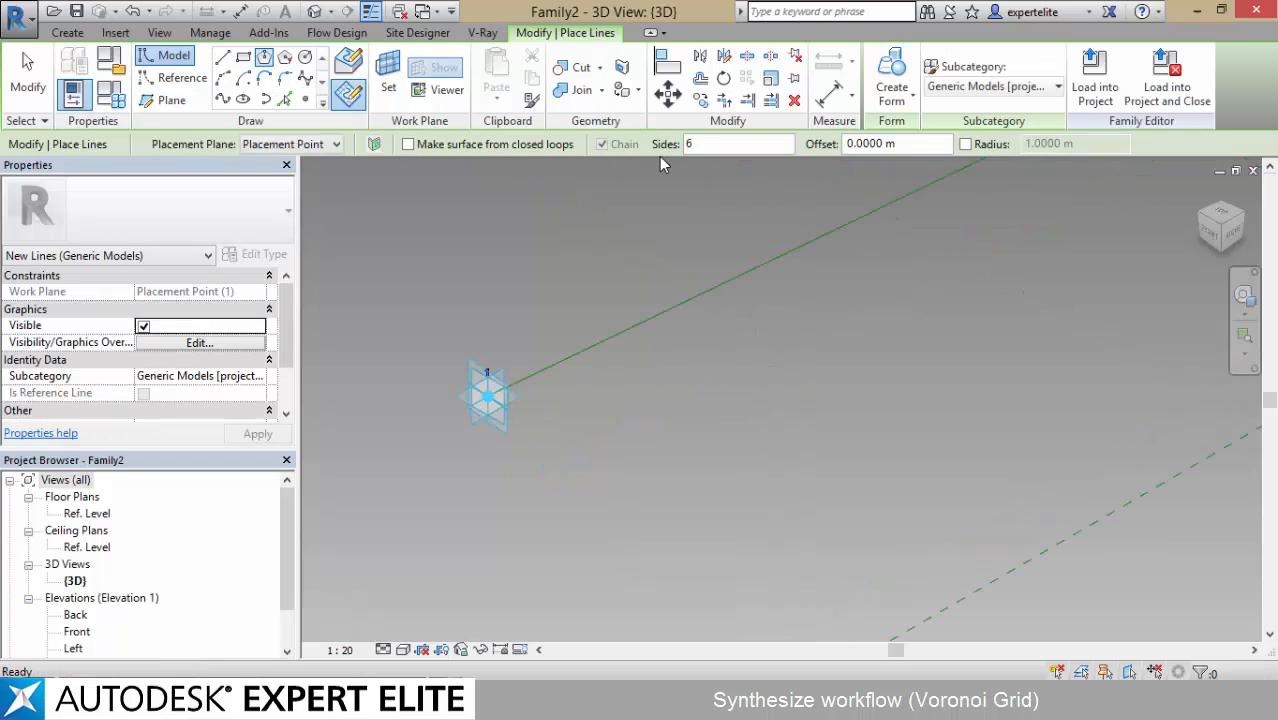
{"action": "left_click", "coordinate": [488, 397]}
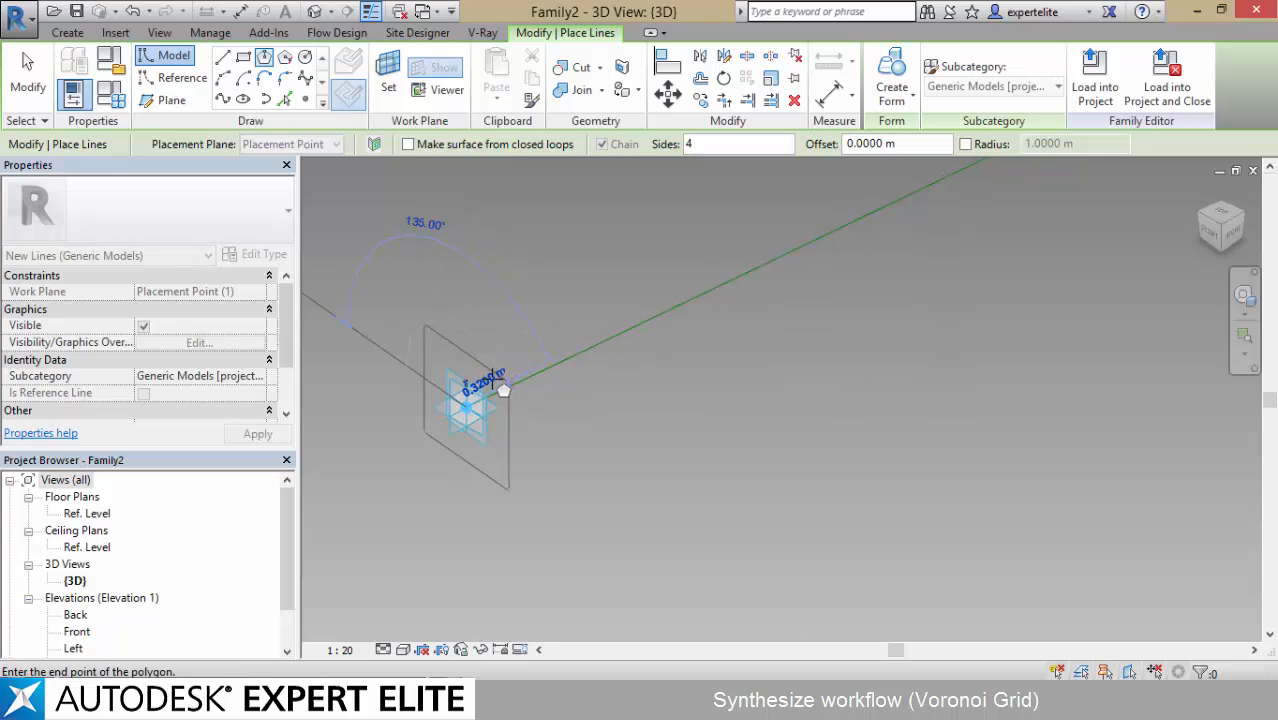
{"action": "left_click", "coordinate": [499, 387]}
{"action": "key", "text": "Escape"}
{"action": "key", "text": "Escape"}
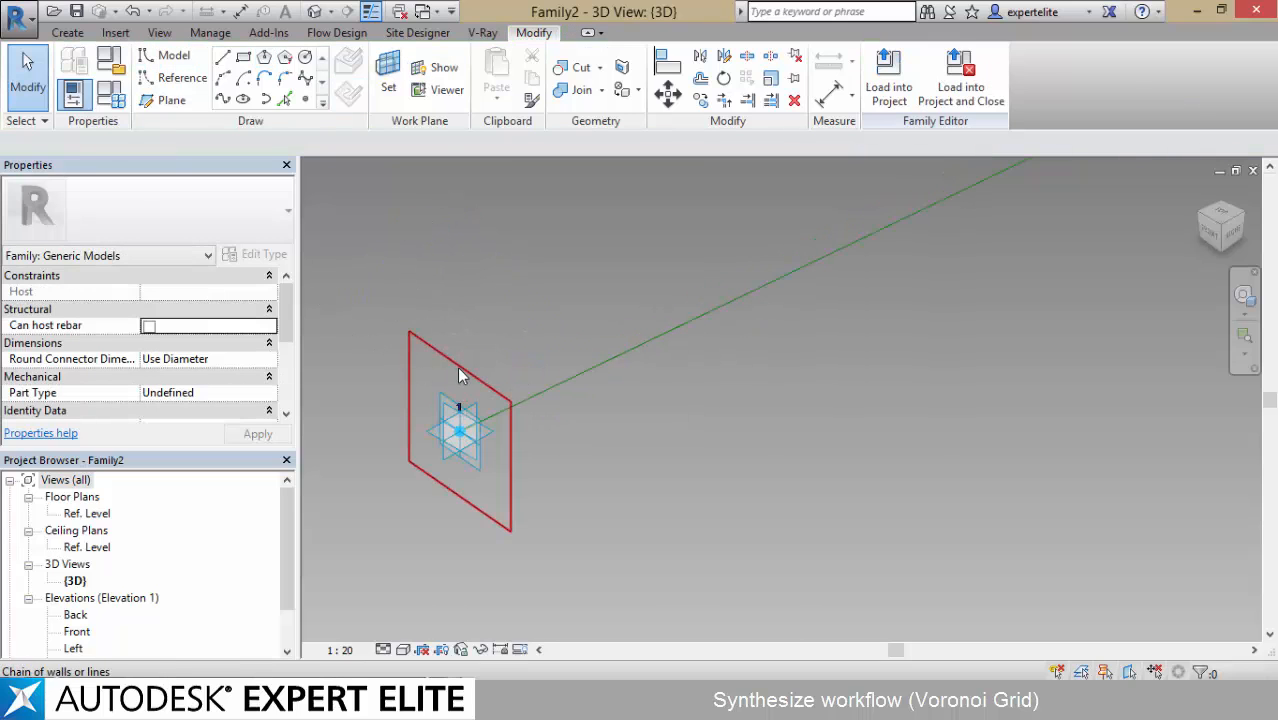
- Move the square so its lower edge's midpoint meets adaptive point 1, and create a solid form from it along the reference line
{"action": "left_click", "coordinate": [462, 499]}
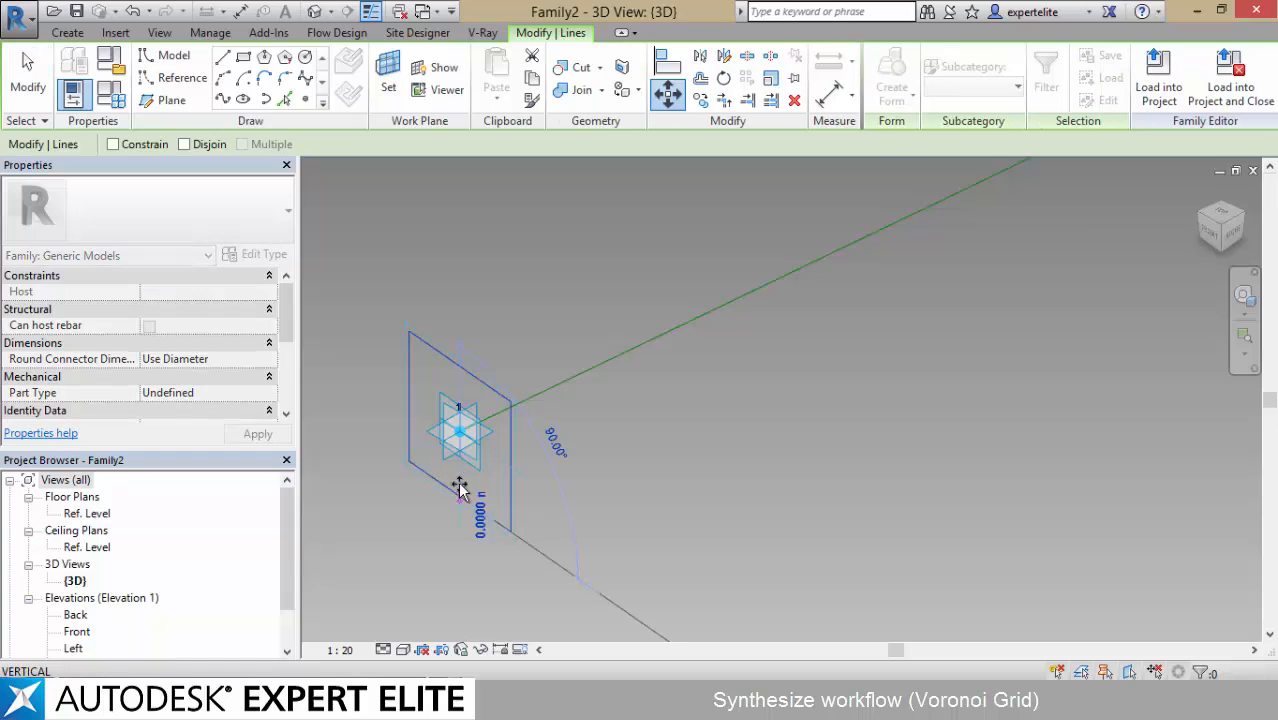
{"action": "left_click", "coordinate": [458, 432]}
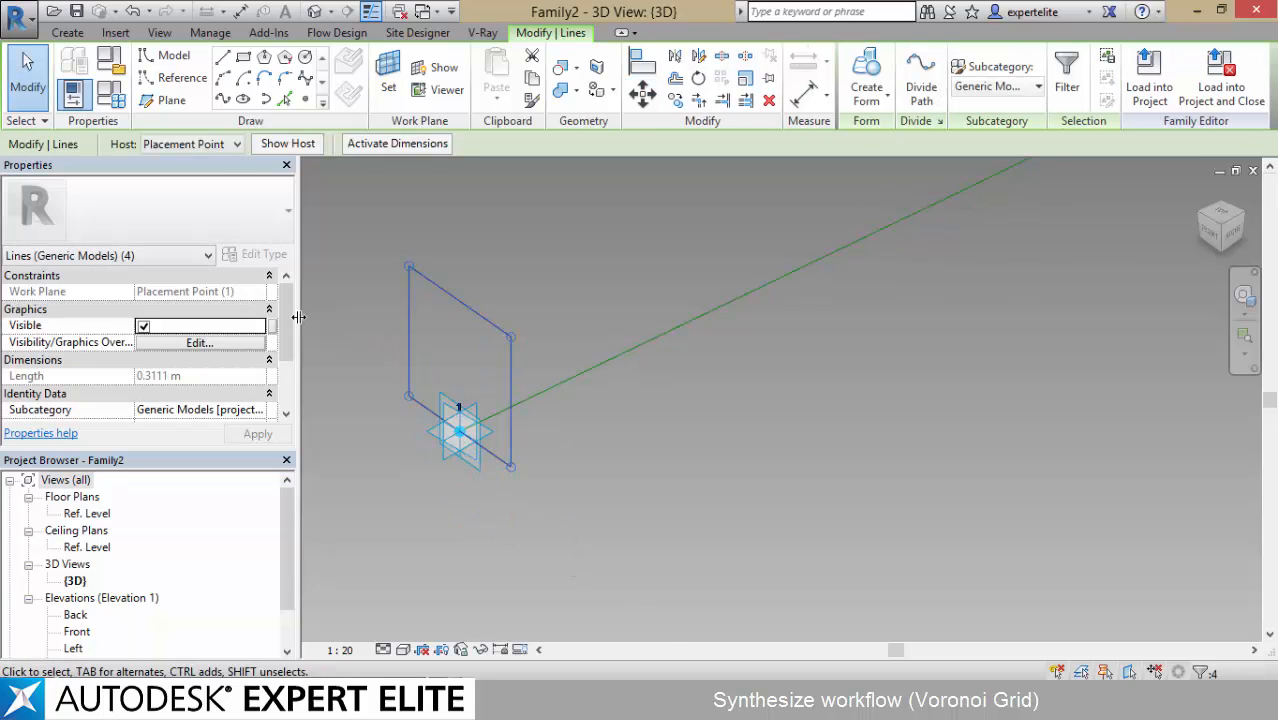
{"action": "left_click", "coordinate": [583, 378], "text": "ctrl"}
{"action": "left_click", "coordinate": [866, 75]}
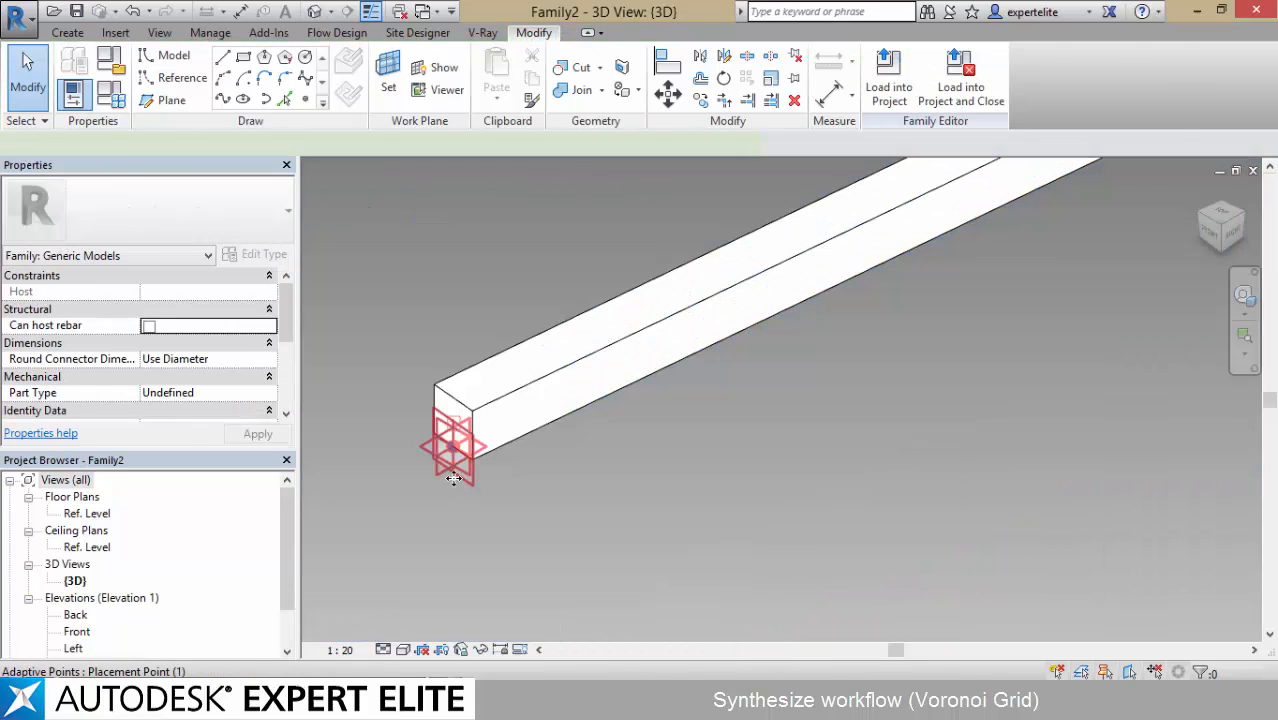
- Move adaptive point 1 slightly to test that the beam follows it, and check the full beam between both points
{"action": "left_click", "coordinate": [453, 478]}
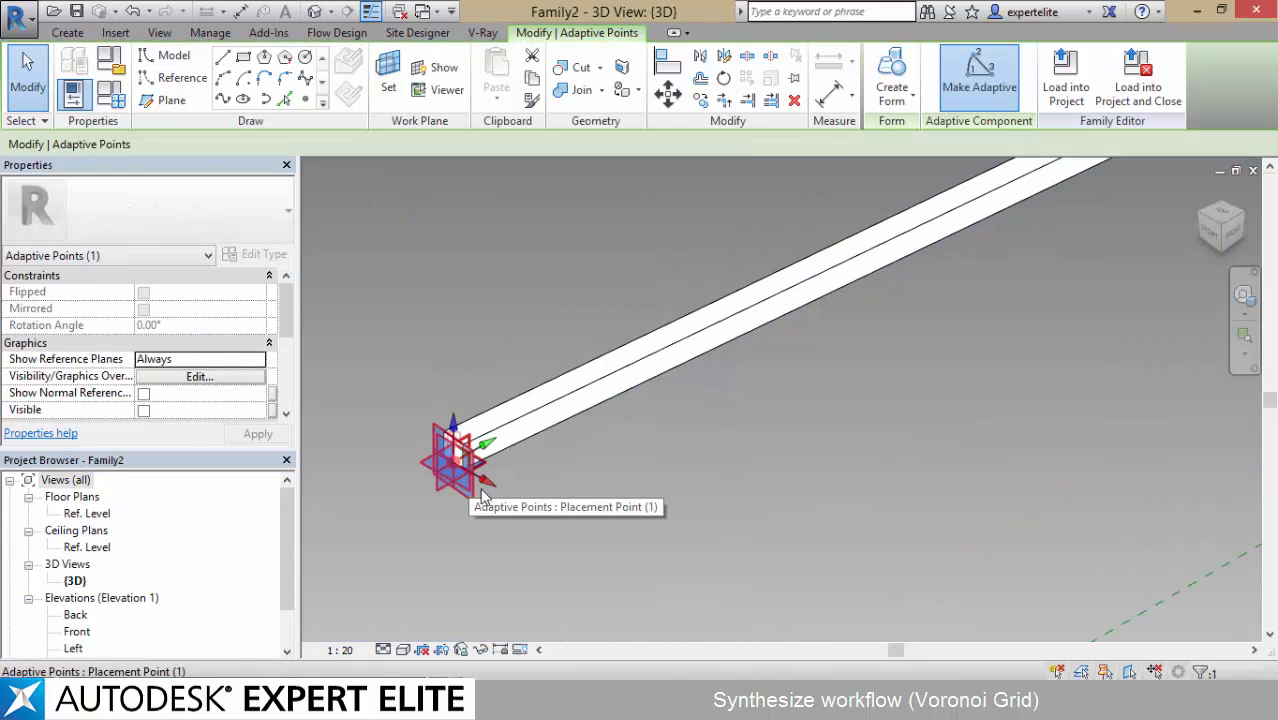
{"action": "left_click_drag", "start_coordinate": [483, 481], "coordinate": [527, 532]}
{"action": "scroll", "coordinate": [527, 532], "scroll_direction": "down", "scroll_amount": 2}
{"action": "middle_click_drag", "start_coordinate": [695, 486], "coordinate": [717, 480], "text": "shift"}
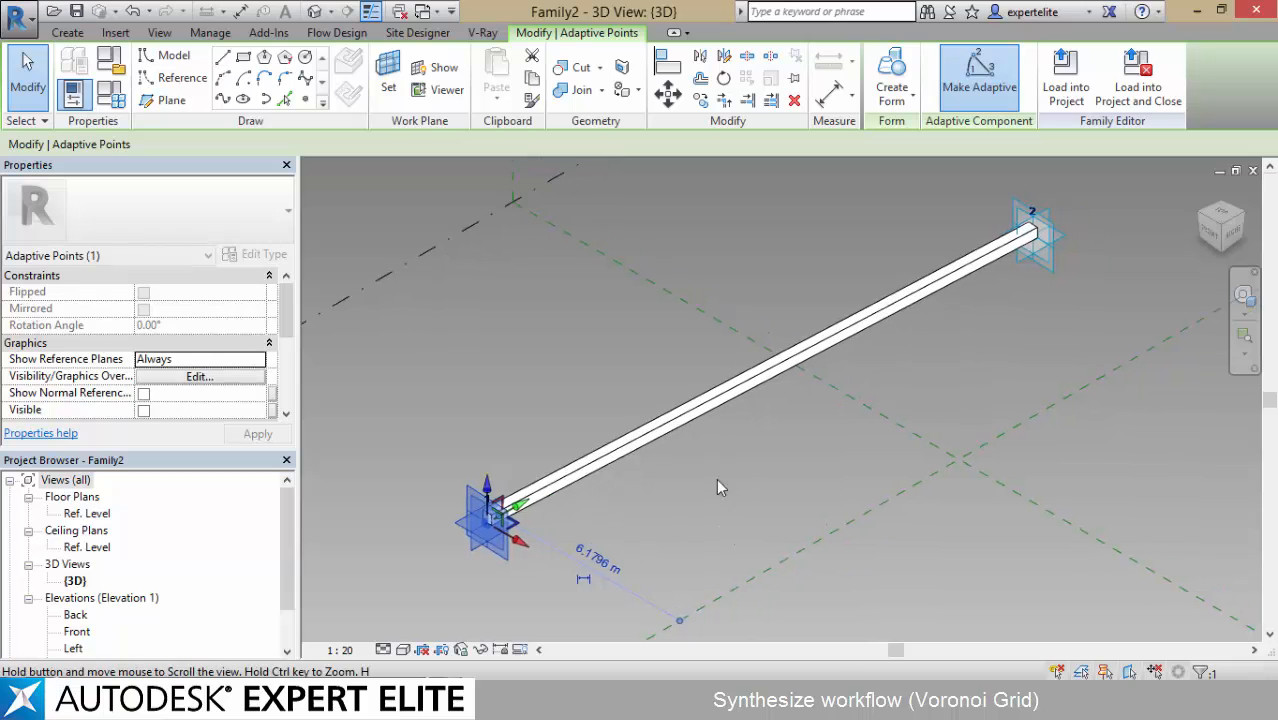
{"action": "key", "text": "Escape"}
- Load the beam family into the hospital project without placing an instance, and open the General 3D view at the roof
{"action": "left_click", "coordinate": [888, 80]}
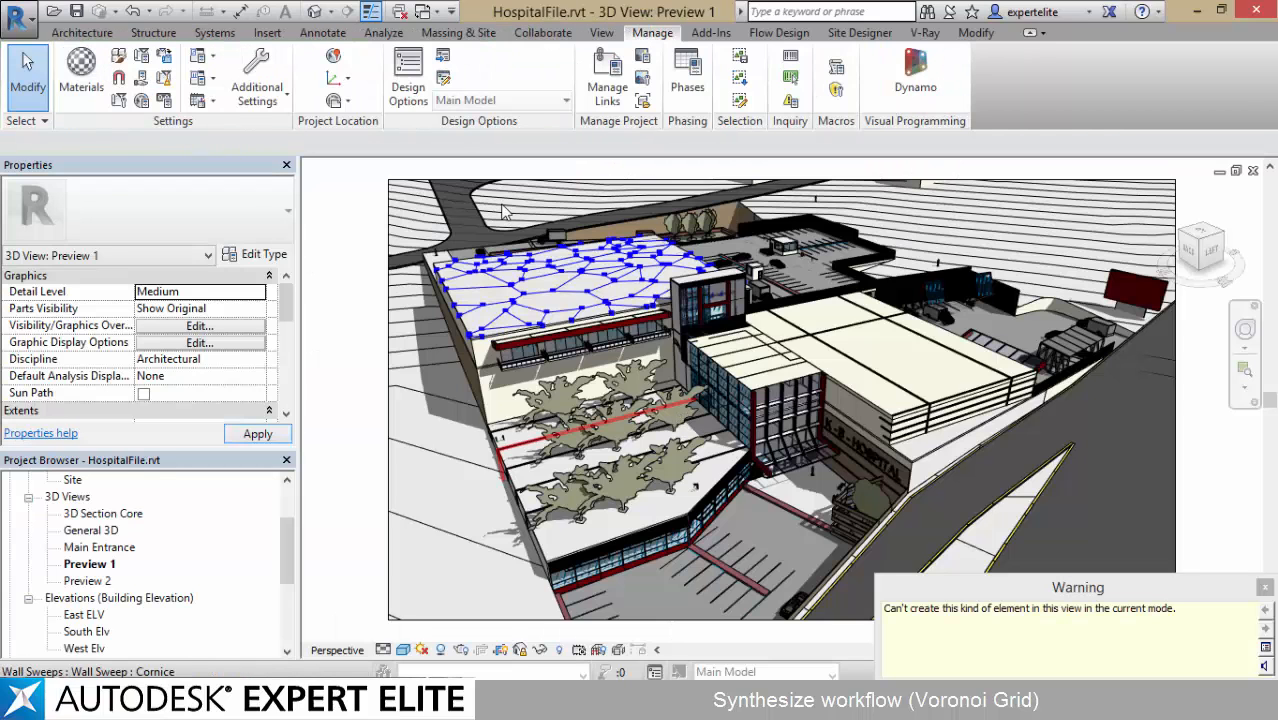
{"action": "key", "text": "Escape"}
{"action": "left_click", "coordinate": [399, 13]}
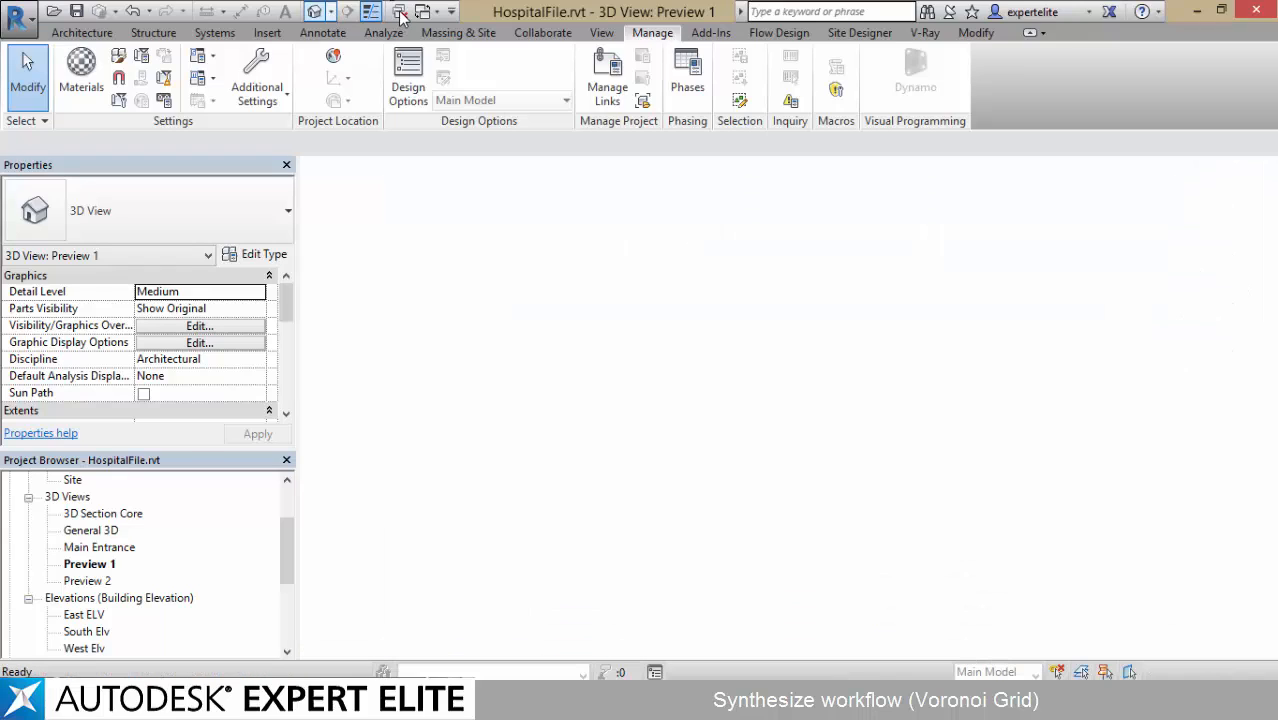
{"action": "double_click", "coordinate": [95, 530]}
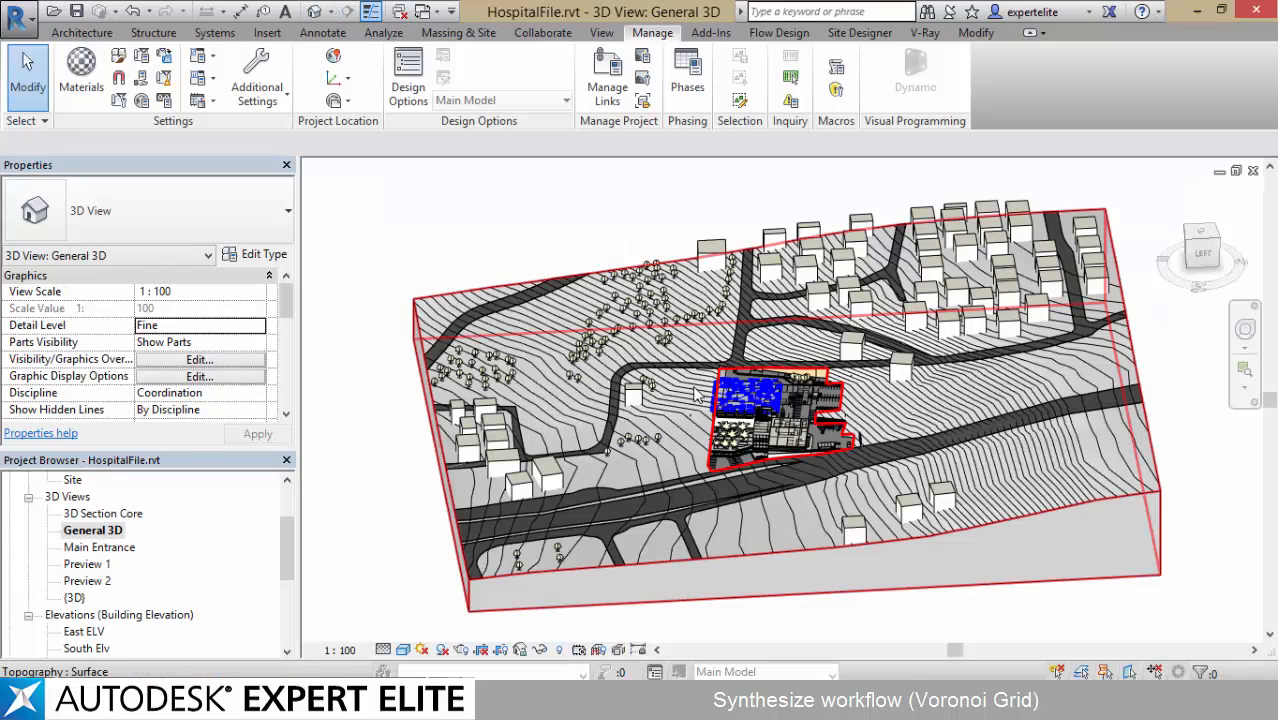
{"action": "scroll", "coordinate": [755, 400], "scroll_direction": "up", "scroll_amount": 5}
{"action": "middle_click_drag", "start_coordinate": [755, 400], "coordinate": [930, 440], "text": "shift"}
- Switch to Dynamo, add an AdaptiveComponent.ByPoints node, and connect VoroFix's Pair Points output to its points input
{"action": "mouse_move", "coordinate": [226, 700]}
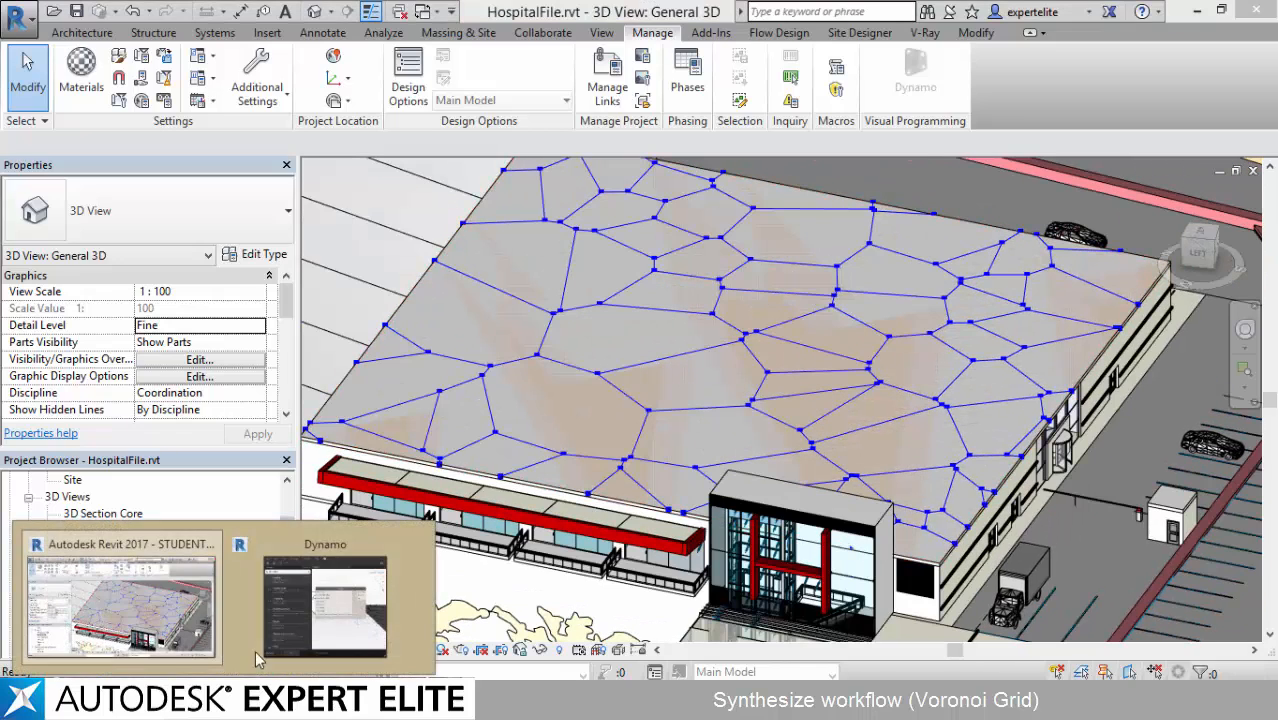
{"action": "left_click", "coordinate": [350, 610]}
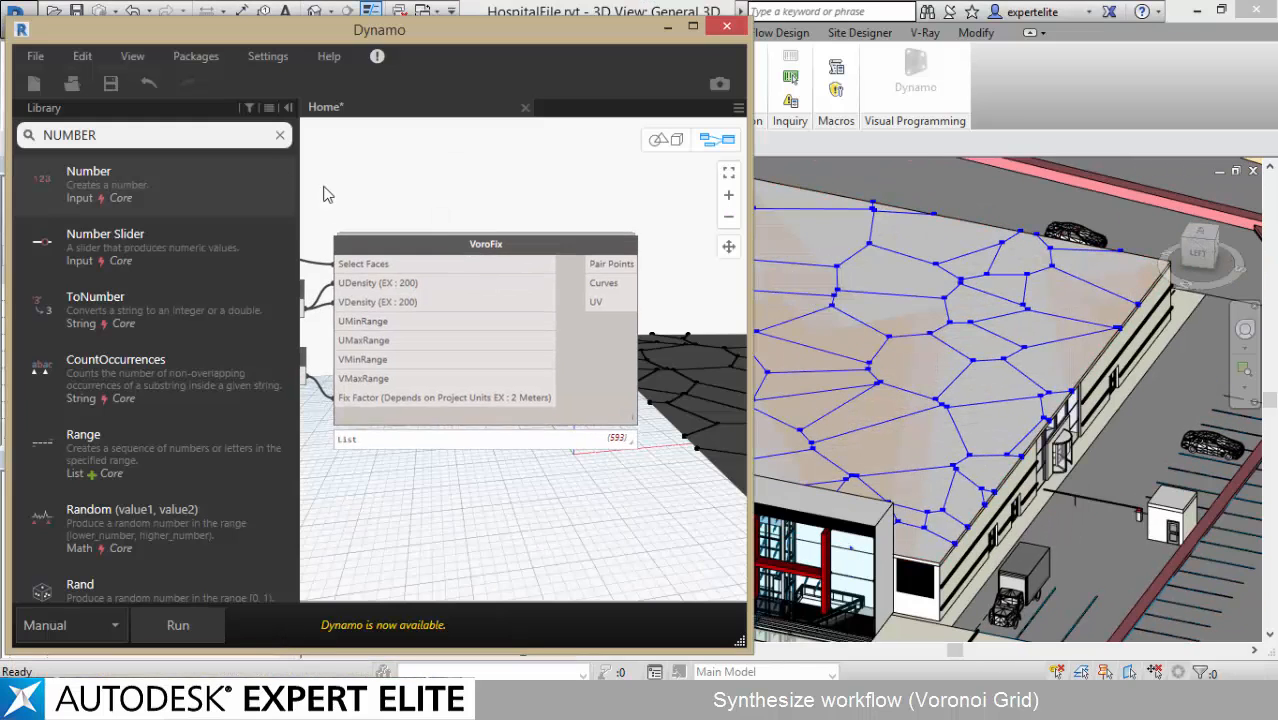
{"action": "left_click", "coordinate": [280, 135]}
{"action": "type", "text": "ADAPTIVE"}
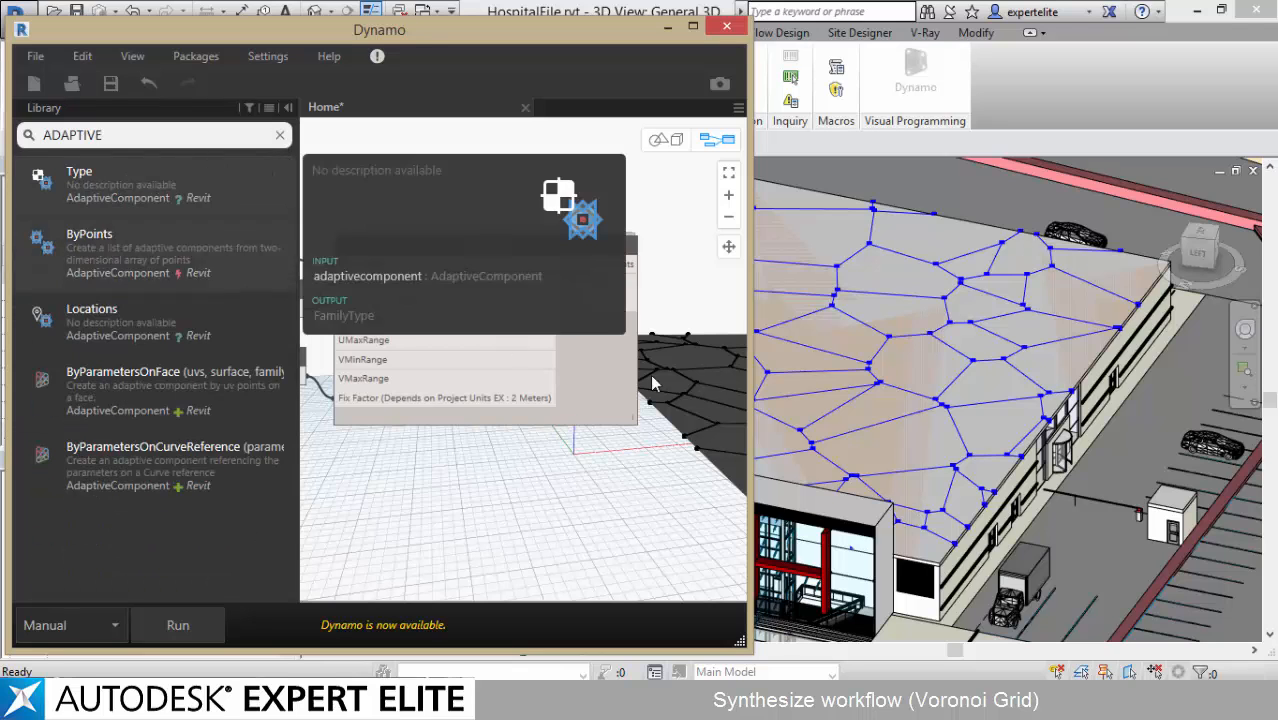
{"action": "middle_click_drag", "start_coordinate": [571, 436], "coordinate": [428, 384]}
{"action": "left_click", "coordinate": [280, 136]}
{"action": "left_click_drag", "start_coordinate": [507, 383], "coordinate": [635, 316]}
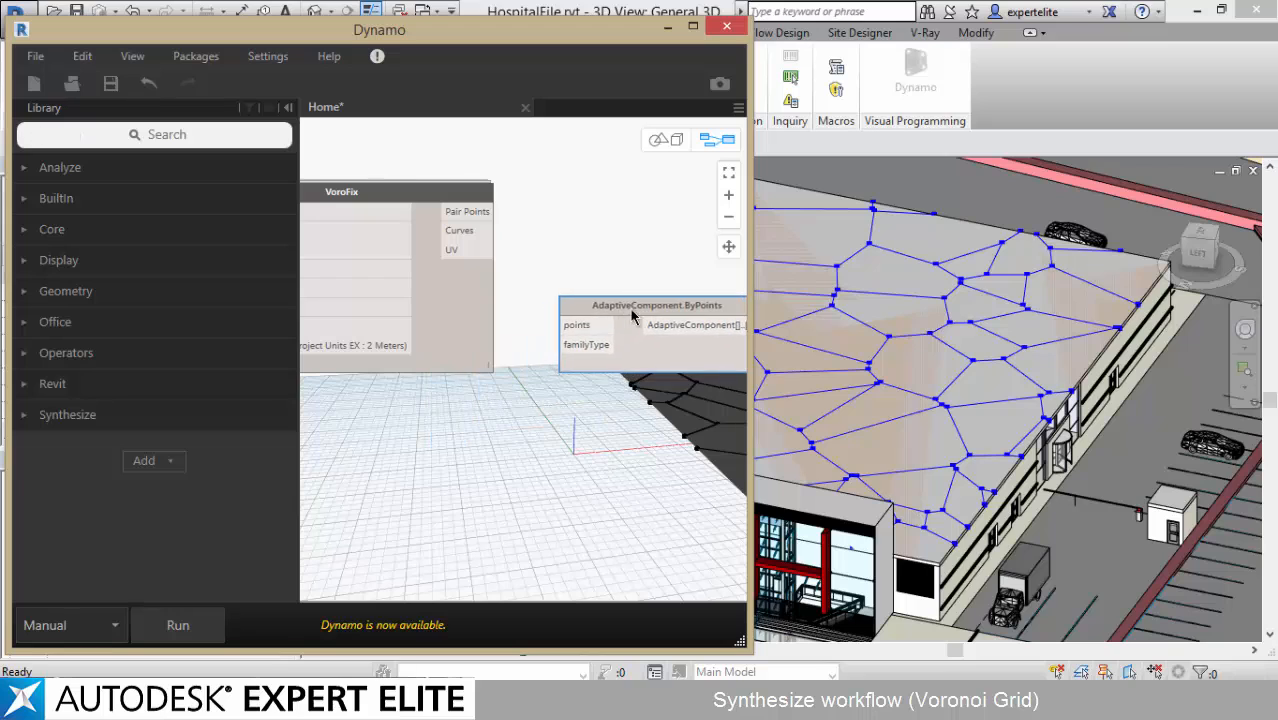
{"action": "left_click", "coordinate": [561, 324]}
{"action": "left_click", "coordinate": [492, 211]}
- Add a Family Types node and choose Family2:Family2 in it
{"action": "left_click", "coordinate": [241, 136]}
{"action": "type", "text": "family"}
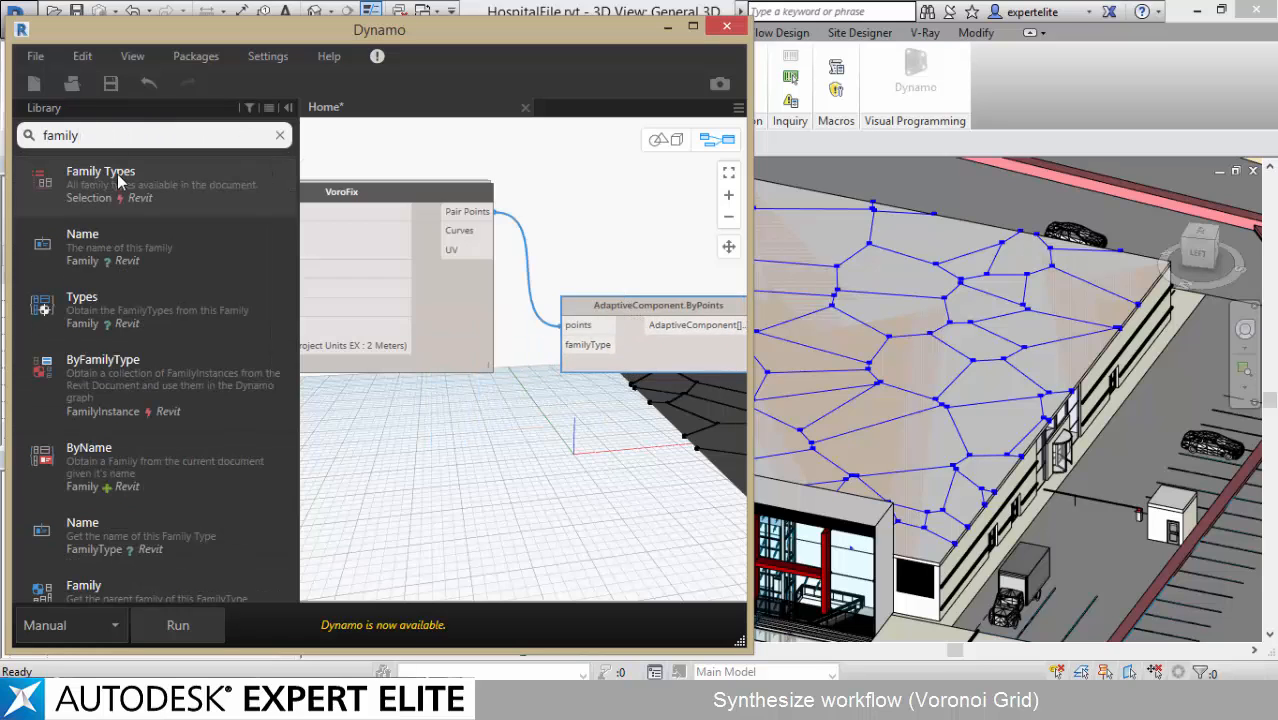
{"action": "left_click", "coordinate": [205, 178]}
{"action": "left_click", "coordinate": [535, 358]}
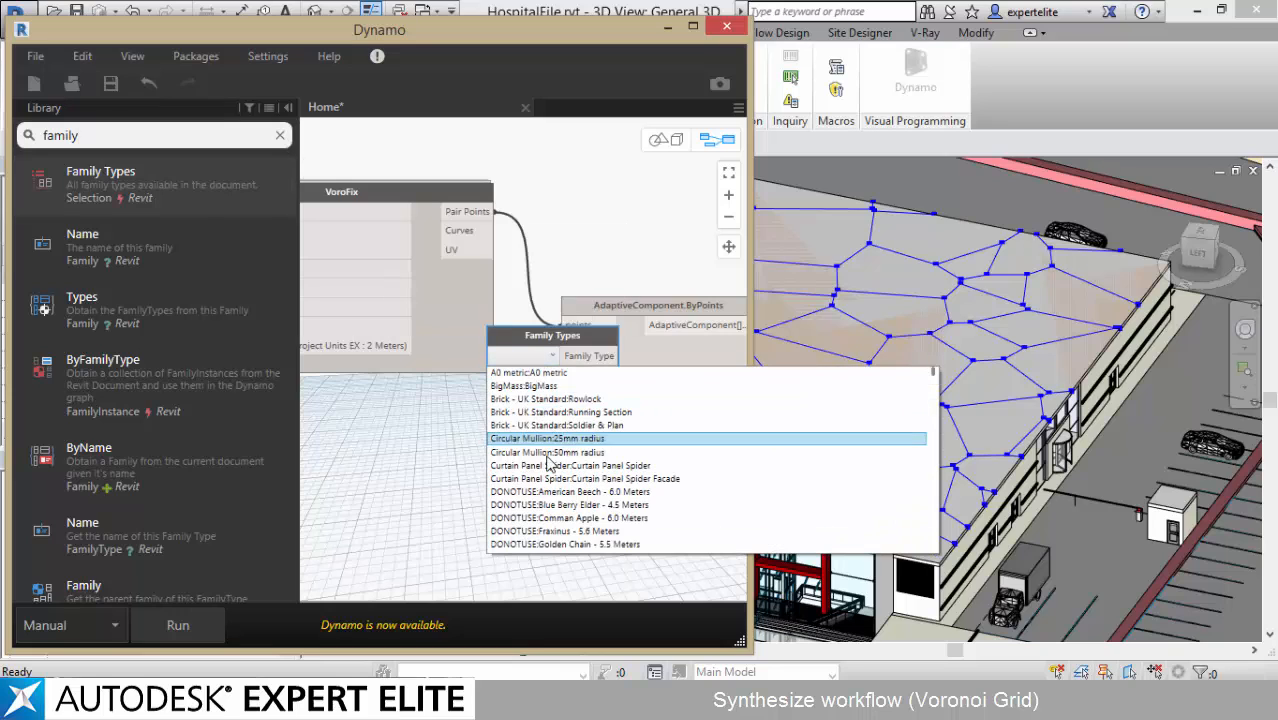
{"action": "scroll", "coordinate": [546, 545], "scroll_direction": "down", "scroll_amount": 8}
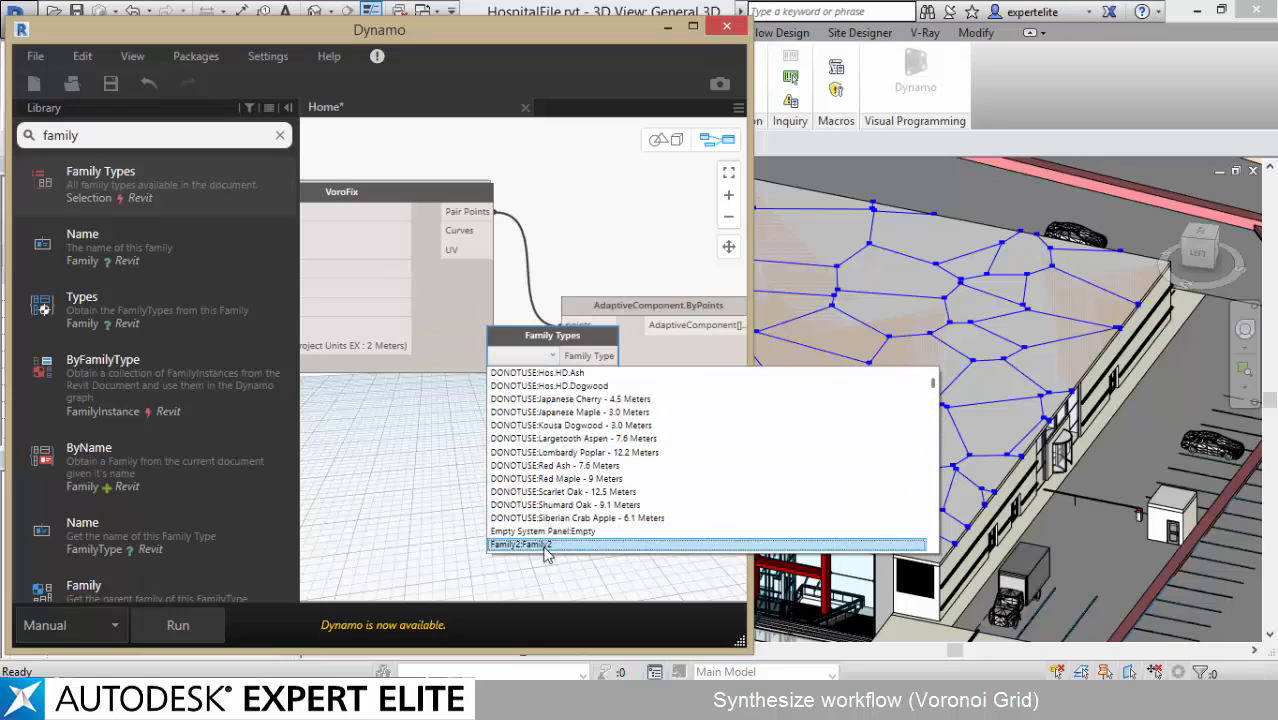
{"action": "left_click", "coordinate": [546, 545]}
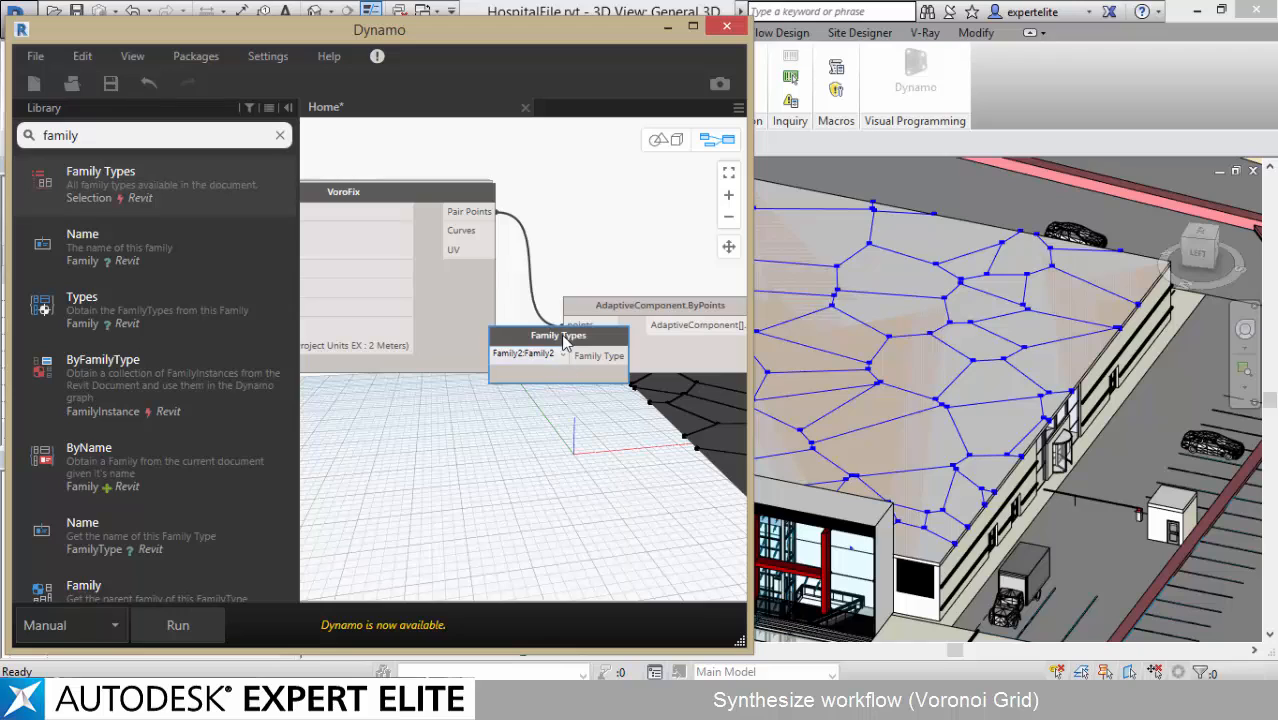
- Connect the Family Types output to AdaptiveComponent.ByPoints' familyType input, run the graph, and inspect the beams on the hospital roof
{"action": "mouse_move", "coordinate": [565, 340]}
{"action": "left_mouse_down"}
{"action": "mouse_move", "coordinate": [481, 418]}
{"action": "mouse_move", "coordinate": [546, 425]}
{"action": "mouse_move", "coordinate": [555, 352]}
{"action": "left_mouse_up"}
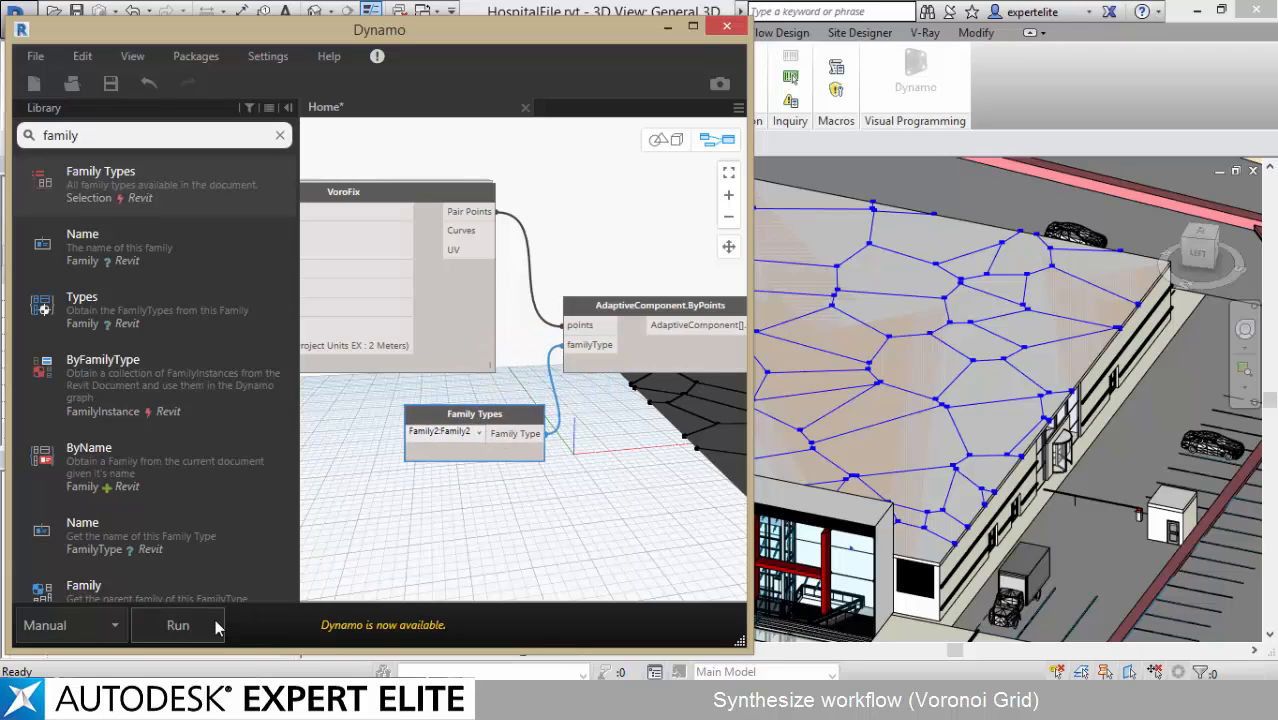
{"action": "left_click", "coordinate": [178, 625]}
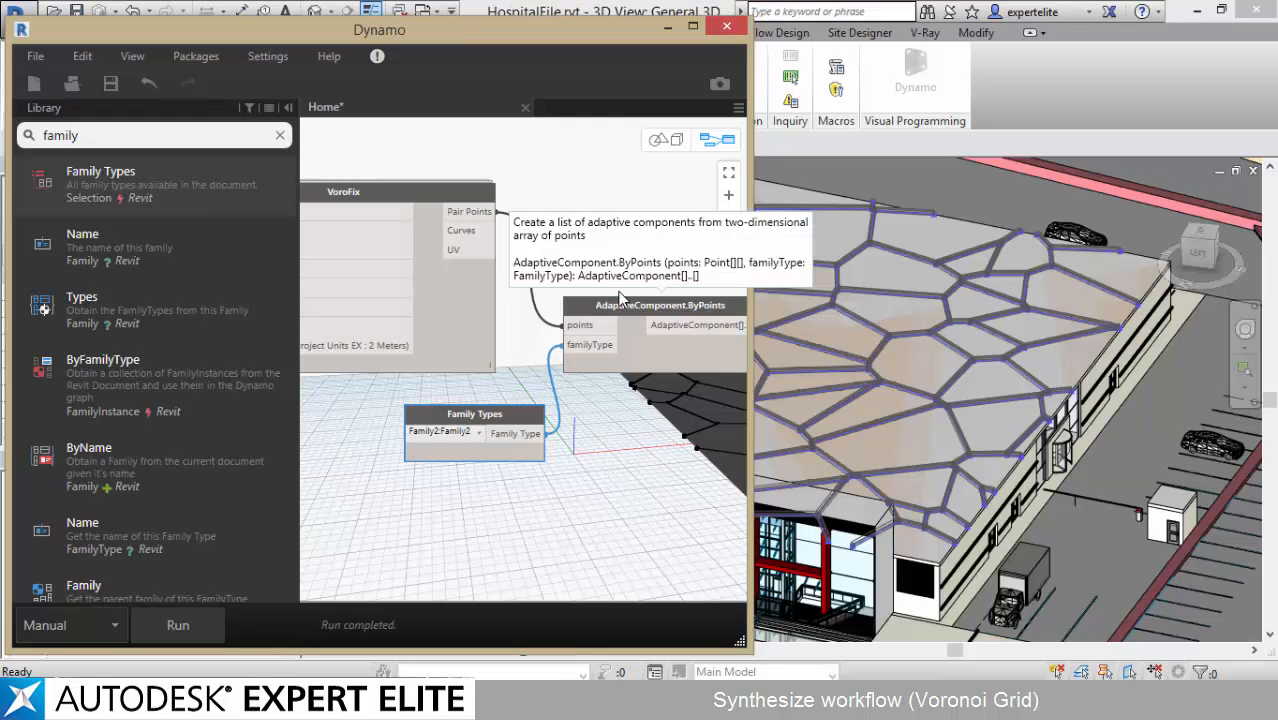
{"action": "left_click", "coordinate": [667, 26]}
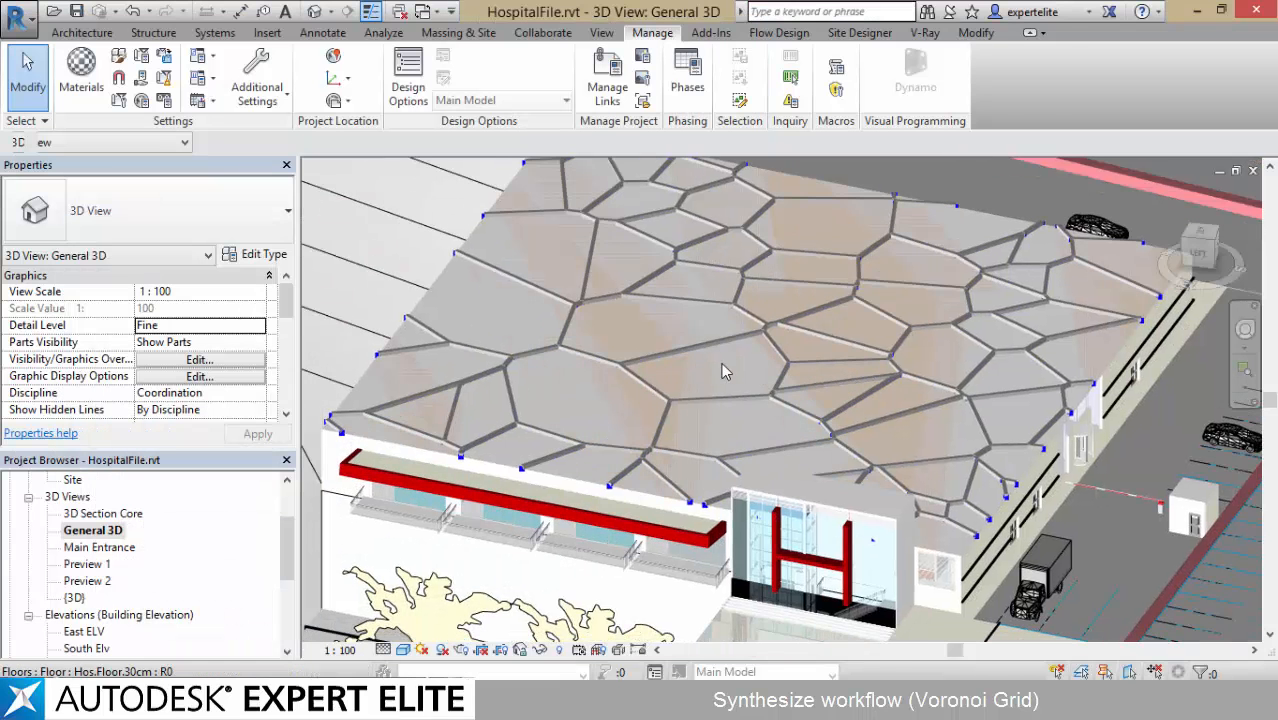
{"action": "scroll", "coordinate": [677, 367], "scroll_direction": "down", "scroll_amount": 3}
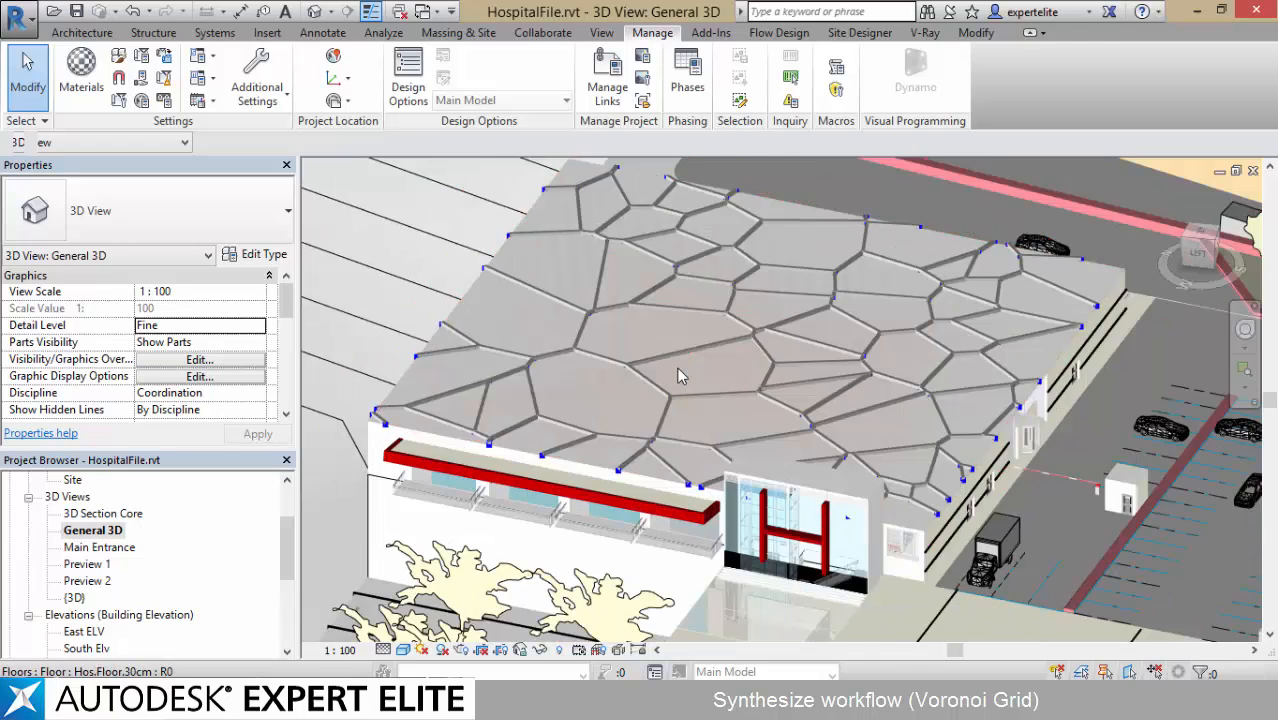
{"action": "middle_click_drag", "start_coordinate": [677, 367], "coordinate": [503, 310], "text": "shift"}
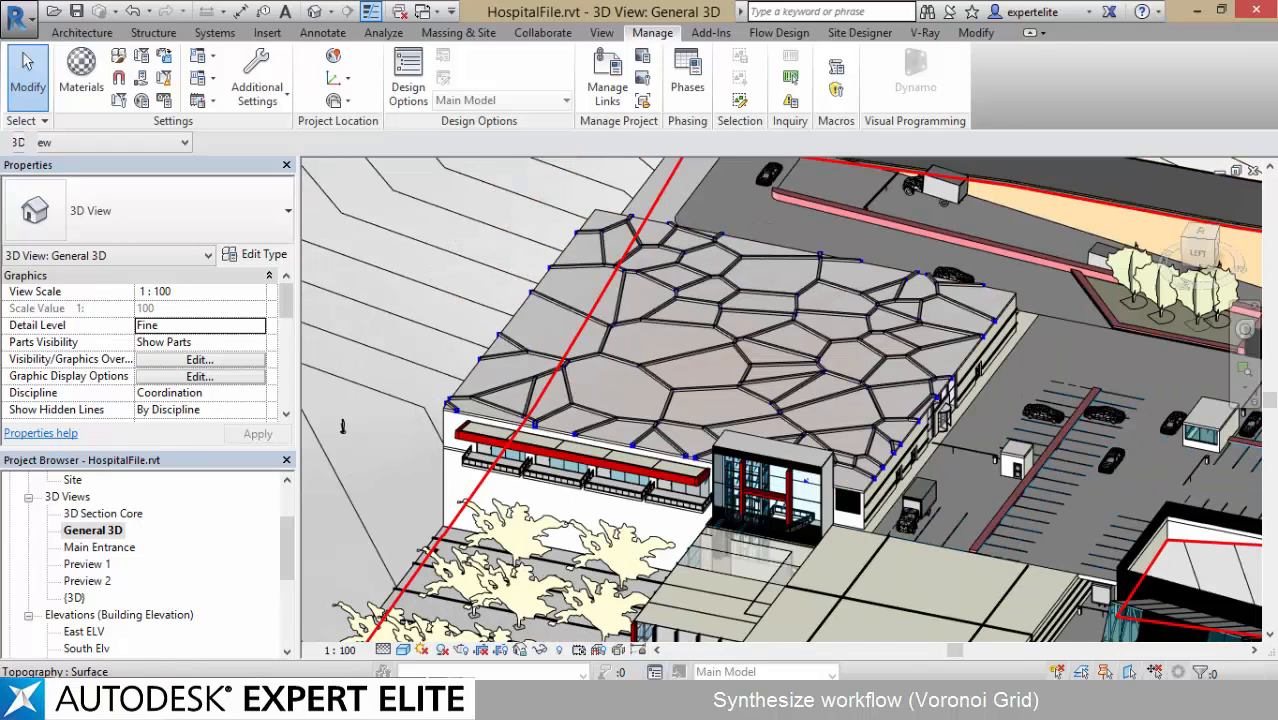
- Switch back to Dynamo, close the Home workspace, and return to the Revit model
{"action": "left_click", "coordinate": [223, 698]}
{"action": "left_click", "coordinate": [300, 606]}
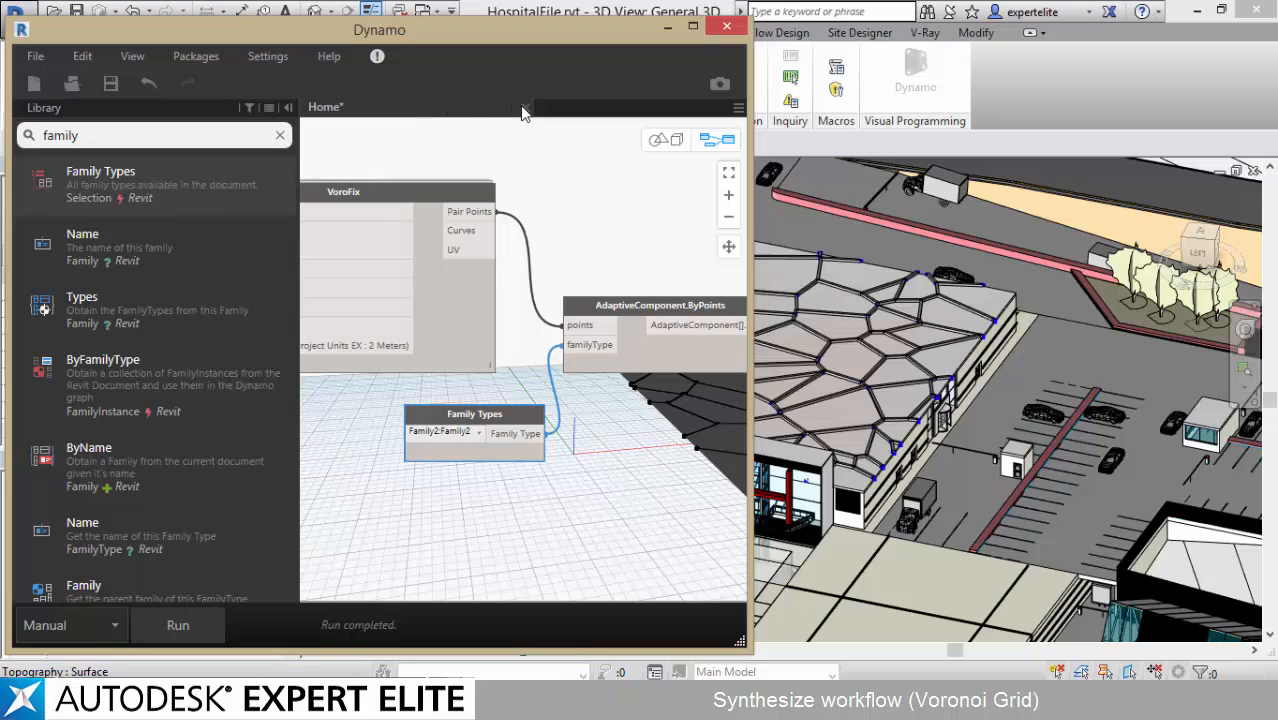
{"action": "left_click", "coordinate": [524, 107]}
{"action": "left_click", "coordinate": [434, 395]}
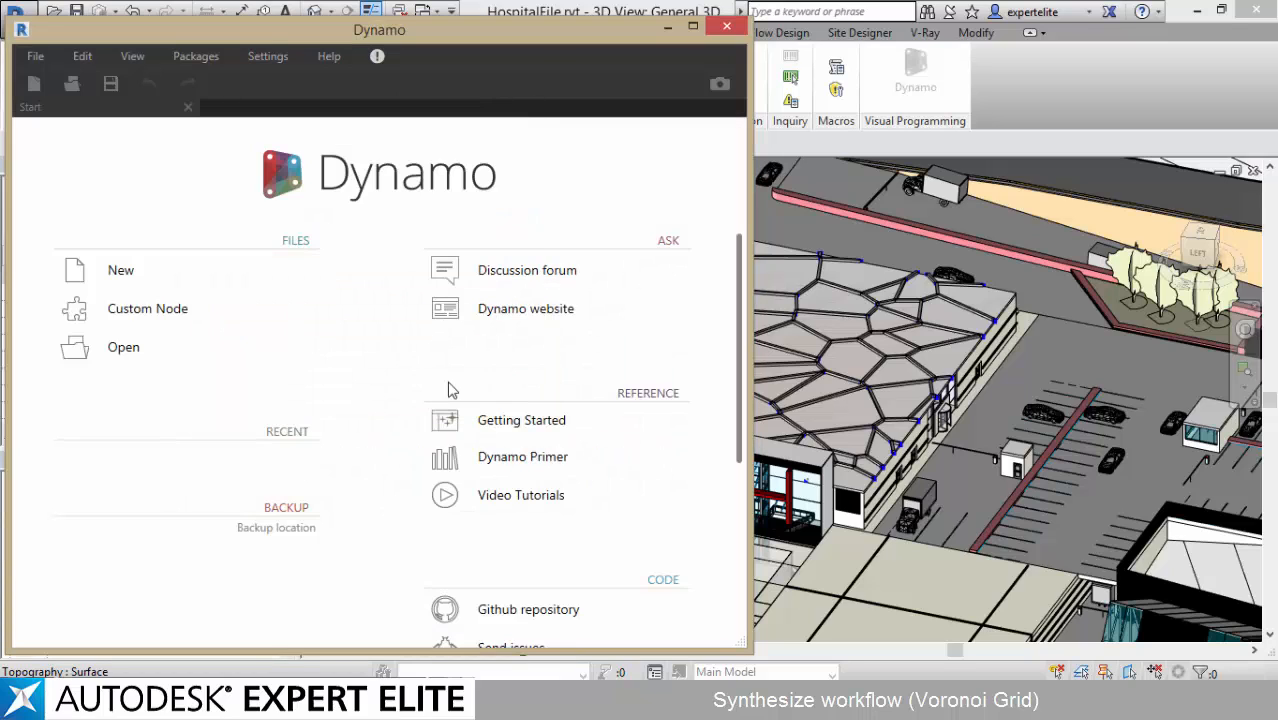
{"action": "left_click", "coordinate": [668, 28]}
{"action": "mouse_move", "coordinate": [682, 289]}
{"action": "middle_mouse_down", "text": "shift"}
{"action": "mouse_move", "coordinate": [790, 288]}
{"action": "mouse_move", "coordinate": [894, 331]}
{"action": "mouse_move", "coordinate": [834, 355]}
{"action": "mouse_move", "coordinate": [658, 289]}
{"action": "middle_mouse_up", "text": "shift"}
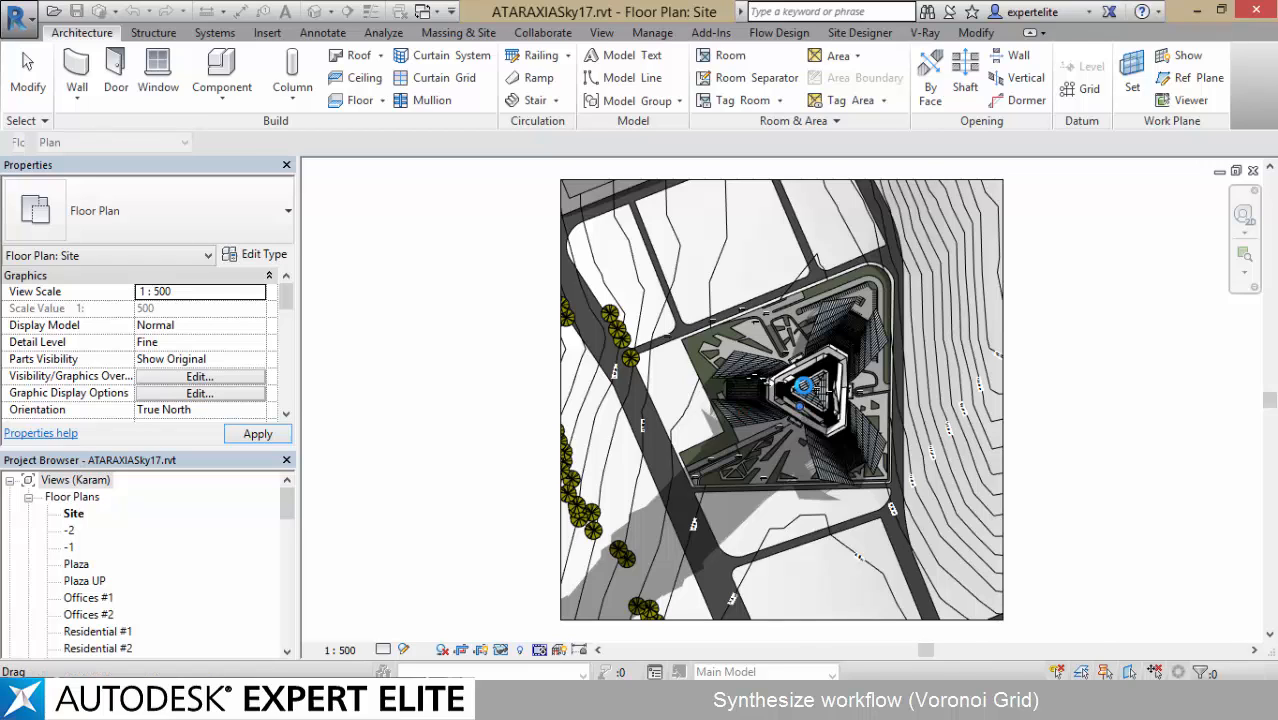
- Open the {3D} view of the ATARAXIASky17 project and bring the tower facade around the helipad into close view
{"action": "scroll", "coordinate": [803, 386], "scroll_direction": "up", "scroll_amount": 5}
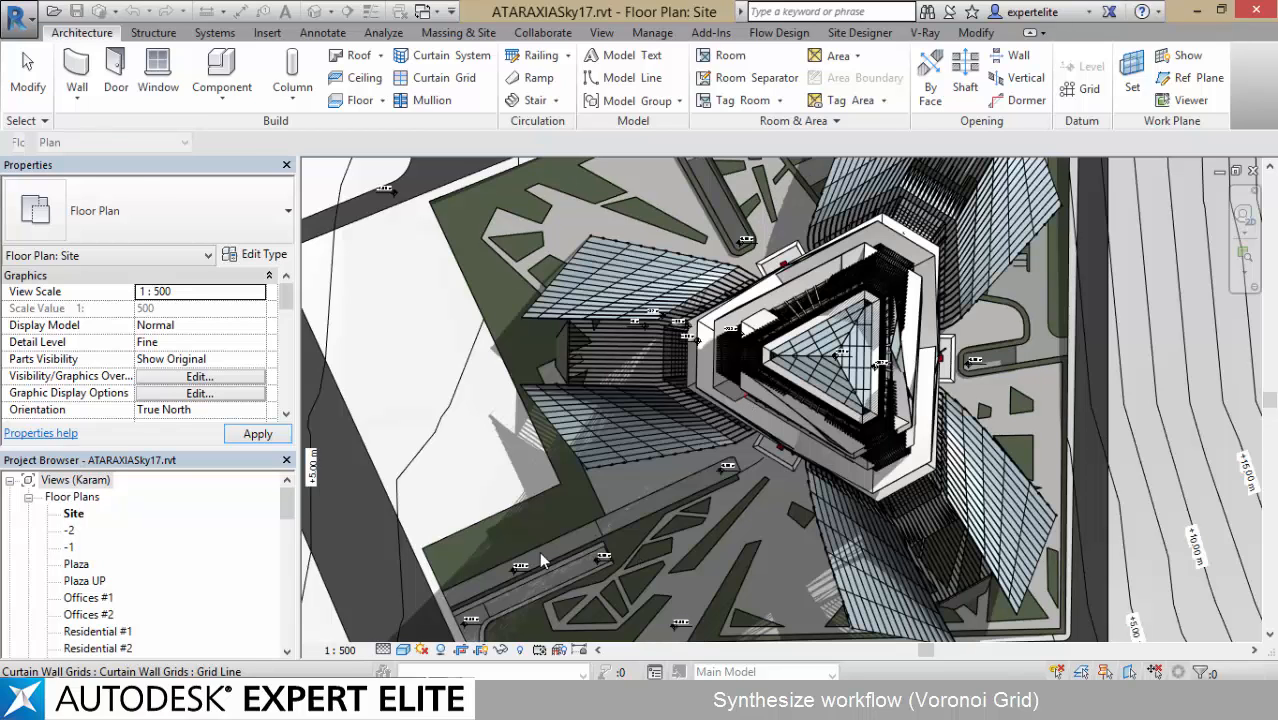
{"action": "left_click", "coordinate": [88, 598]}
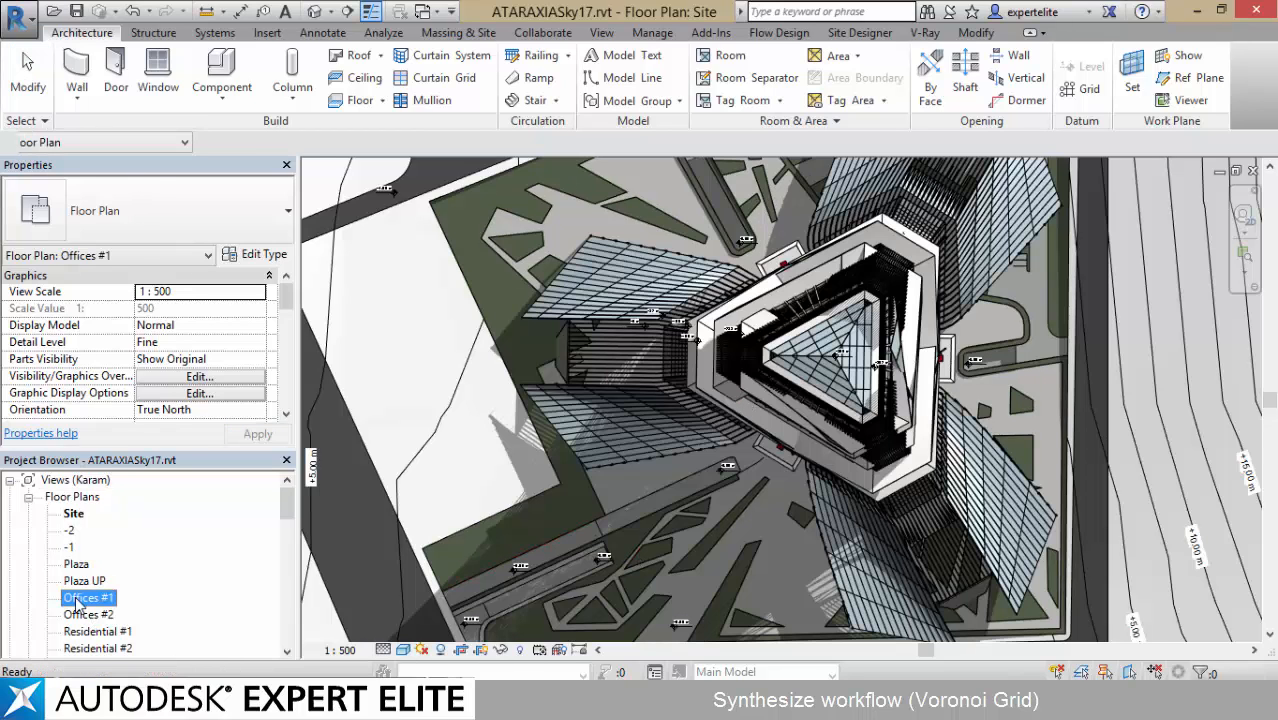
{"action": "scroll", "coordinate": [85, 600], "scroll_direction": "down", "scroll_amount": 3}
{"action": "scroll", "coordinate": [90, 580], "scroll_direction": "down", "scroll_amount": 1}
{"action": "scroll", "coordinate": [90, 570], "scroll_direction": "up", "scroll_amount": 1}
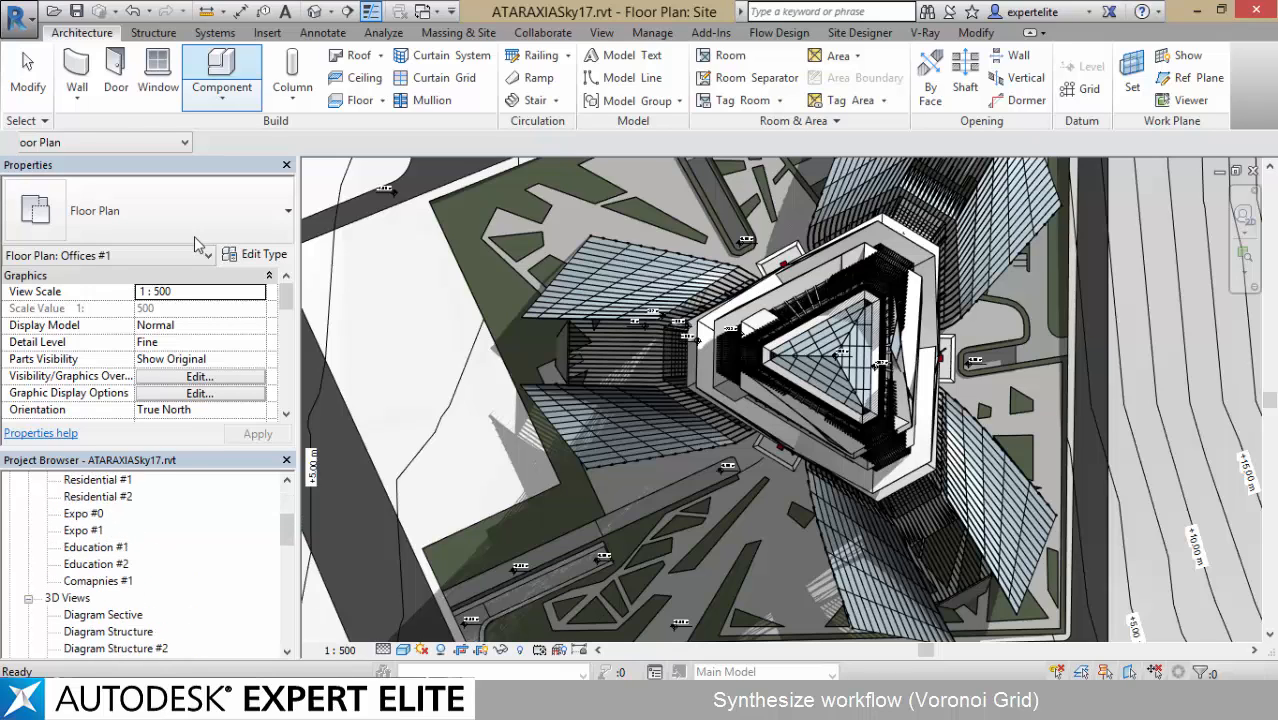
{"action": "scroll", "coordinate": [110, 540], "scroll_direction": "down", "scroll_amount": 3}
{"action": "scroll", "coordinate": [118, 530], "scroll_direction": "down", "scroll_amount": 4}
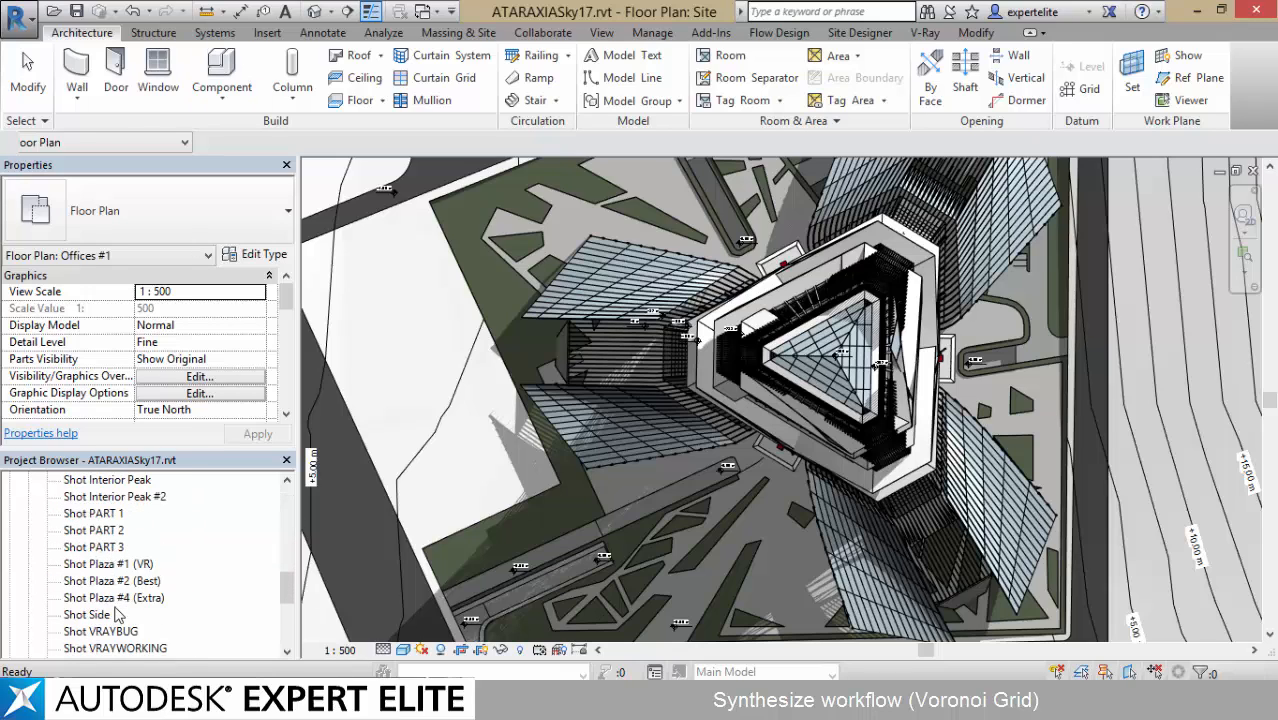
{"action": "scroll", "coordinate": [107, 603], "scroll_direction": "up", "scroll_amount": 3}
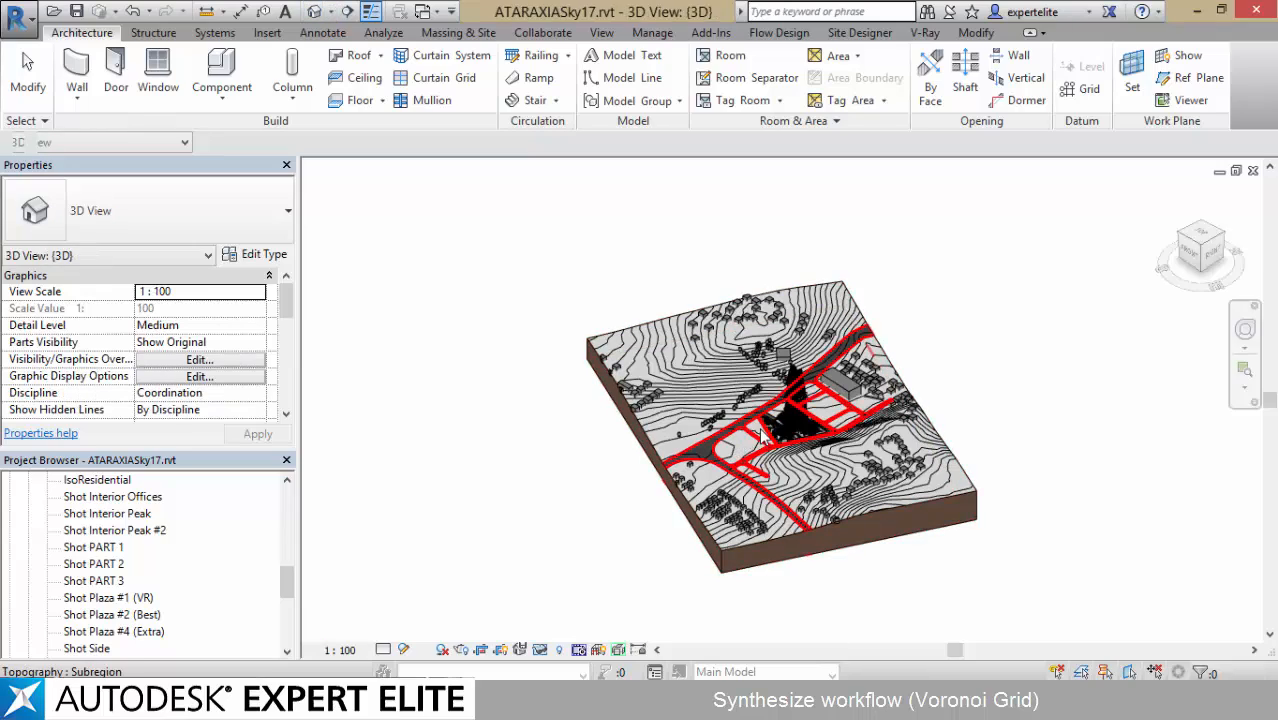
{"action": "scroll", "coordinate": [762, 433], "scroll_direction": "up", "scroll_amount": 10}
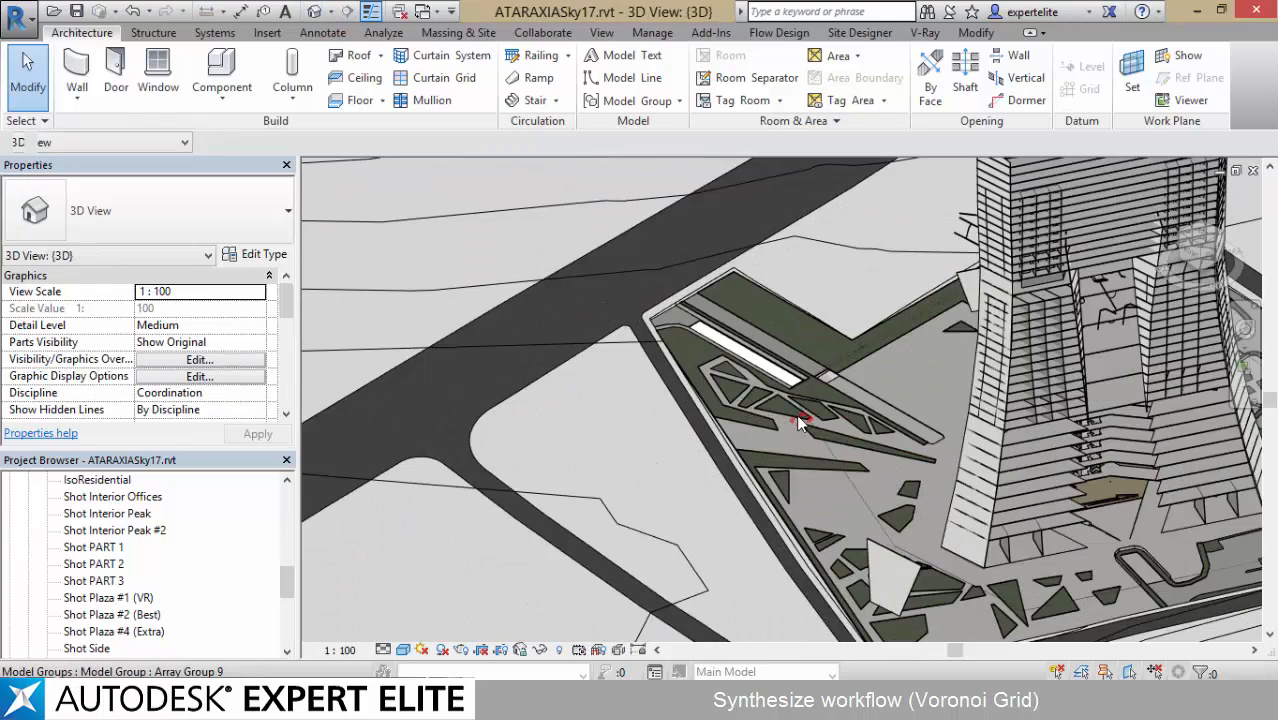
{"action": "middle_click_drag", "start_coordinate": [1064, 356], "coordinate": [776, 501]}
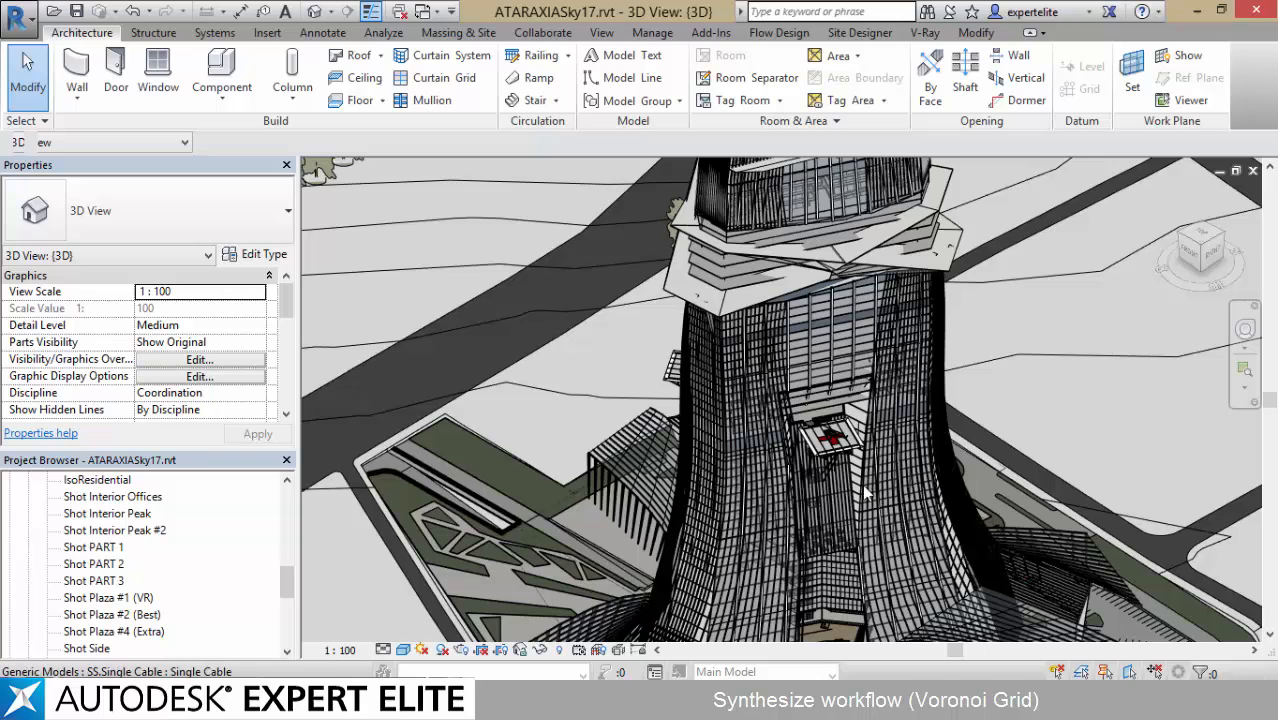
{"action": "scroll", "coordinate": [858, 483], "scroll_direction": "up", "scroll_amount": 4}
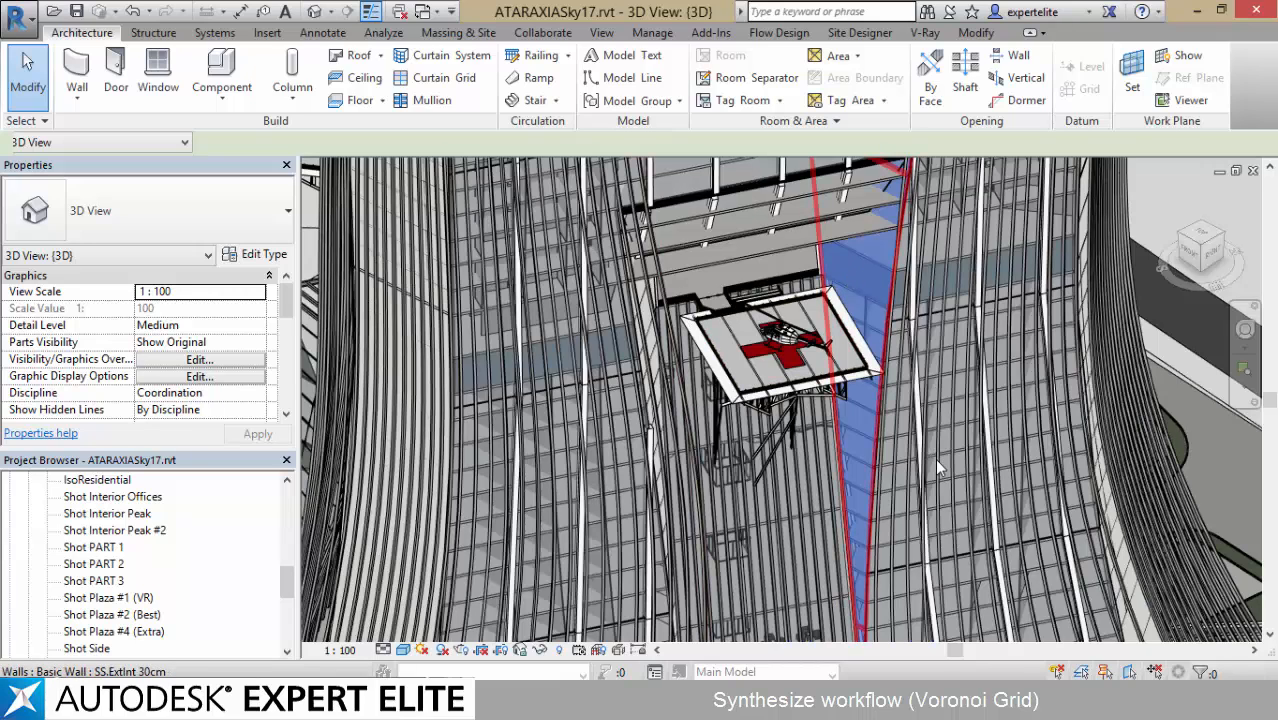
- Select all instances of the Basic Wall SS.ExtInt 30cm and temporarily isolate them in the 3D view
{"action": "right_click", "coordinate": [857, 467]}
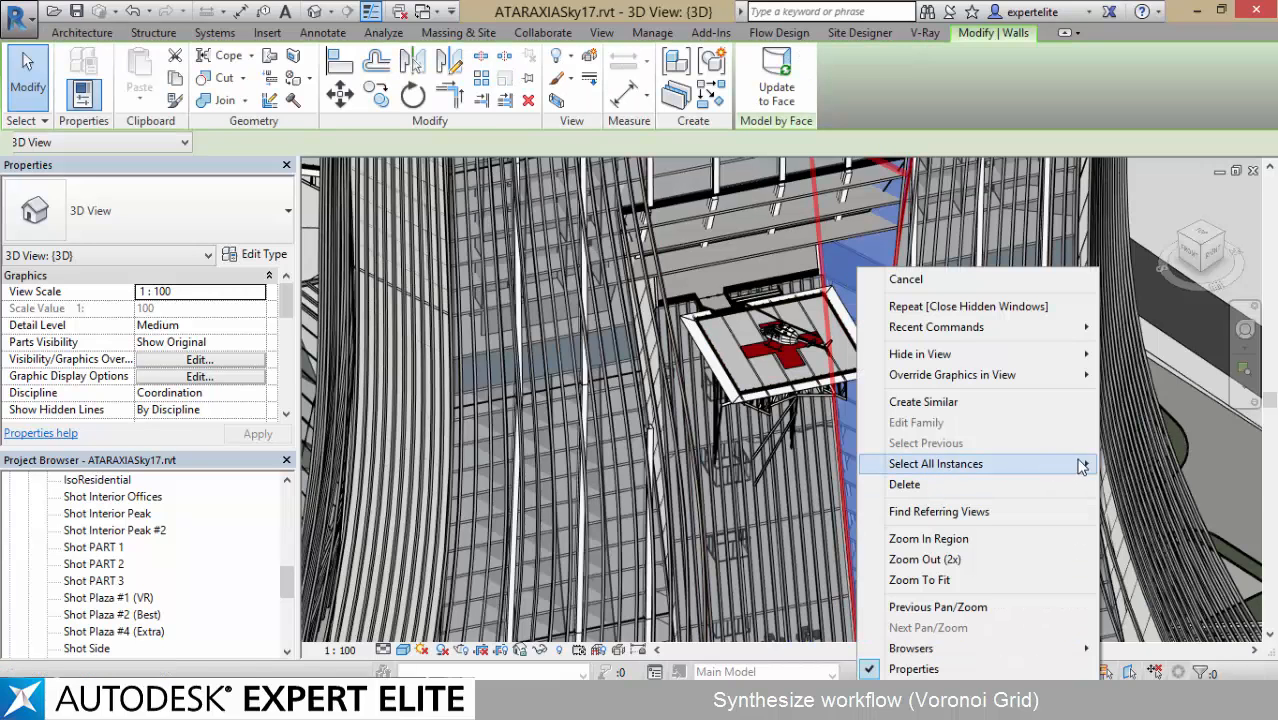
{"action": "mouse_move", "coordinate": [1081, 467]}
{"action": "left_click", "coordinate": [1140, 463]}
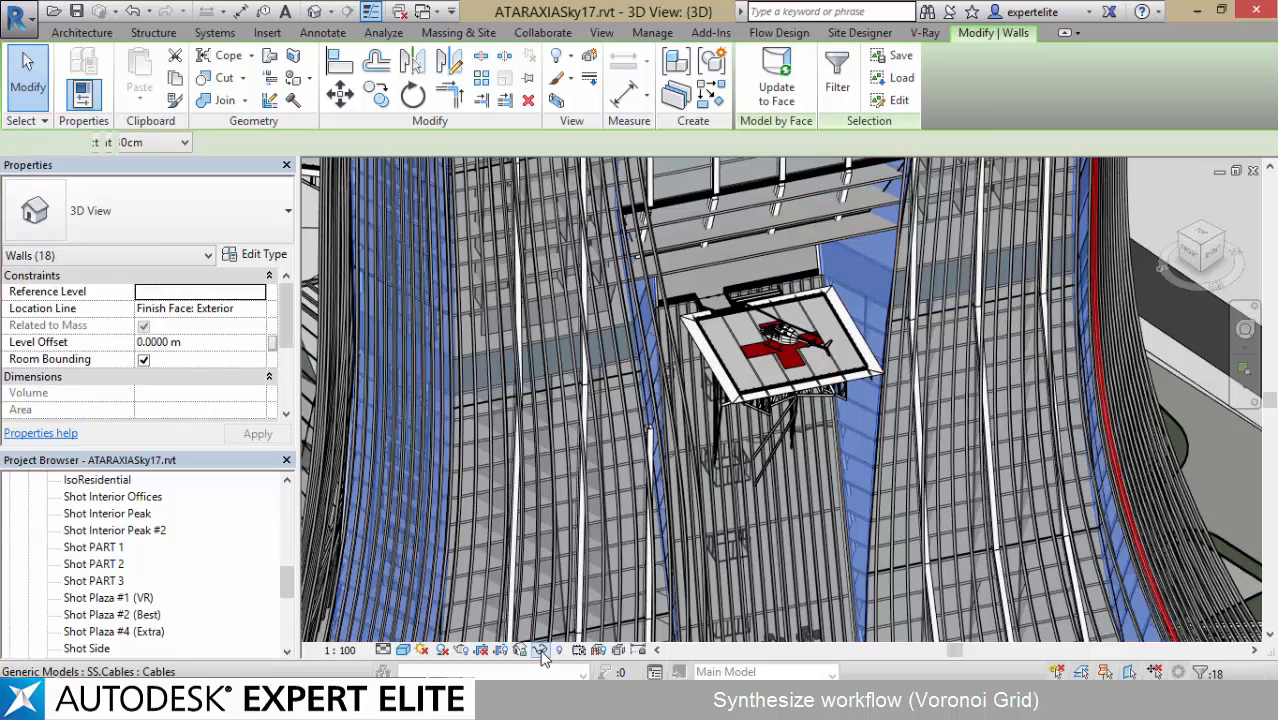
{"action": "left_click", "coordinate": [541, 651]}
{"action": "left_click", "coordinate": [685, 508]}
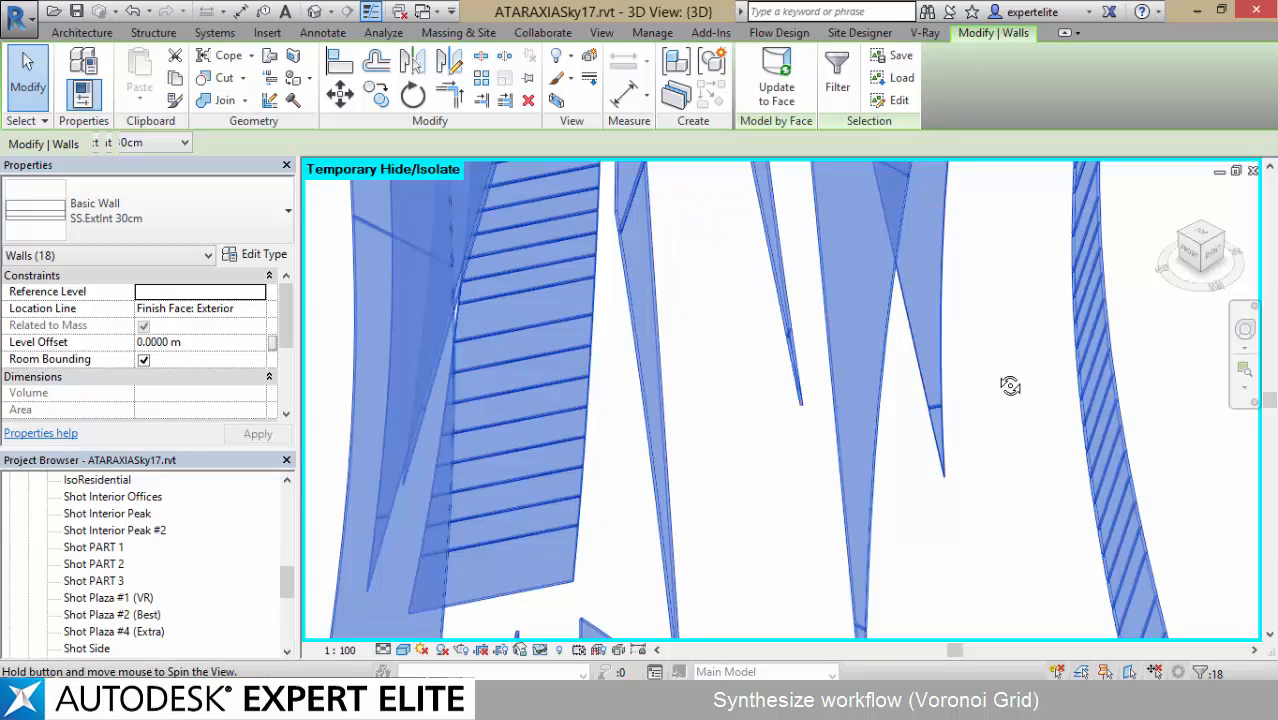
{"action": "middle_click_drag", "start_coordinate": [1010, 385], "coordinate": [719, 422], "text": "shift"}
{"action": "left_click", "coordinate": [571, 446]}
{"action": "middle_click_drag", "start_coordinate": [569, 448], "coordinate": [582, 468], "text": "shift"}
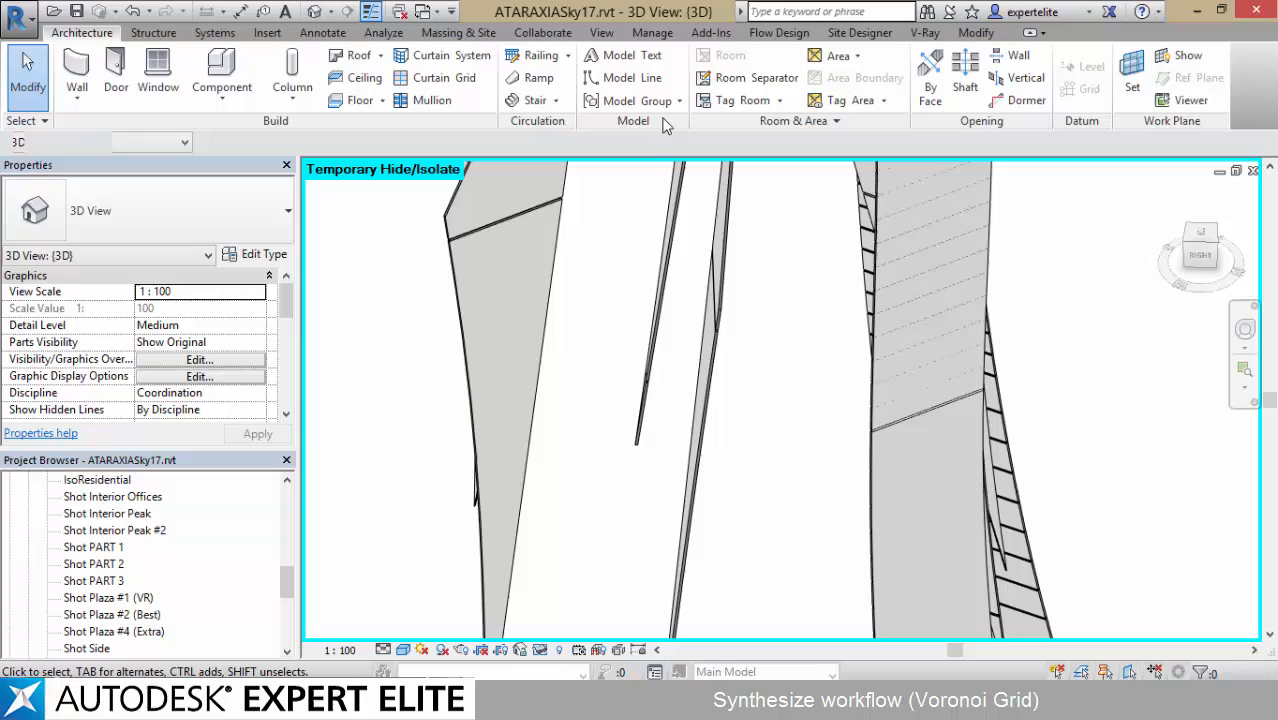
- Switch to Dynamo and create a new workspace for the tower project
{"action": "left_click", "coordinate": [651, 33]}
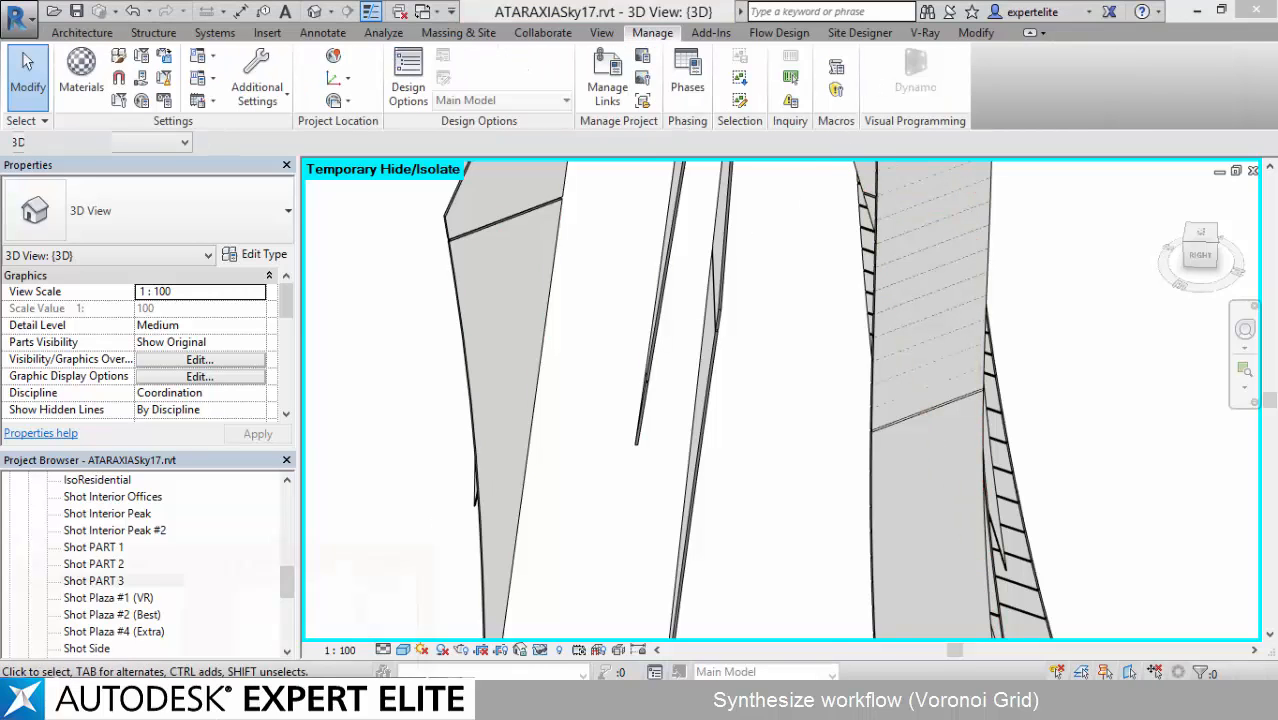
{"action": "left_click", "coordinate": [240, 639]}
{"action": "left_click", "coordinate": [223, 700]}
{"action": "left_click", "coordinate": [176, 622]}
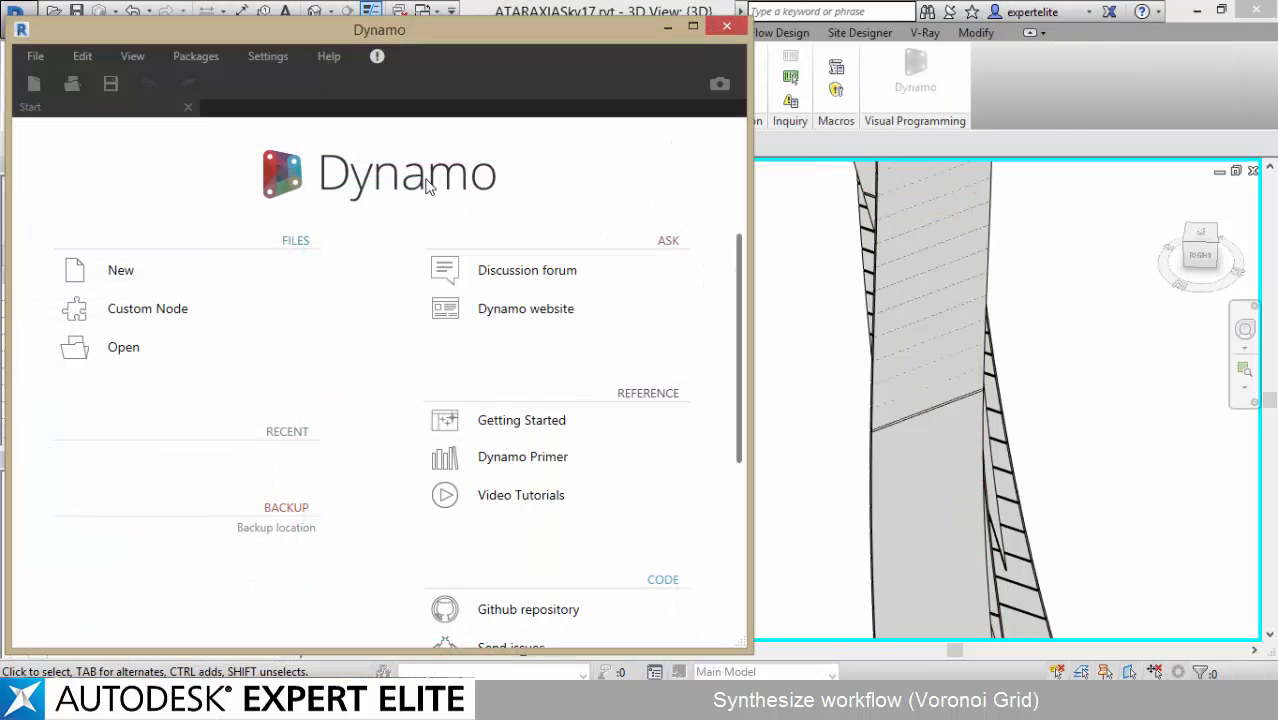
{"action": "left_click", "coordinate": [135, 276]}
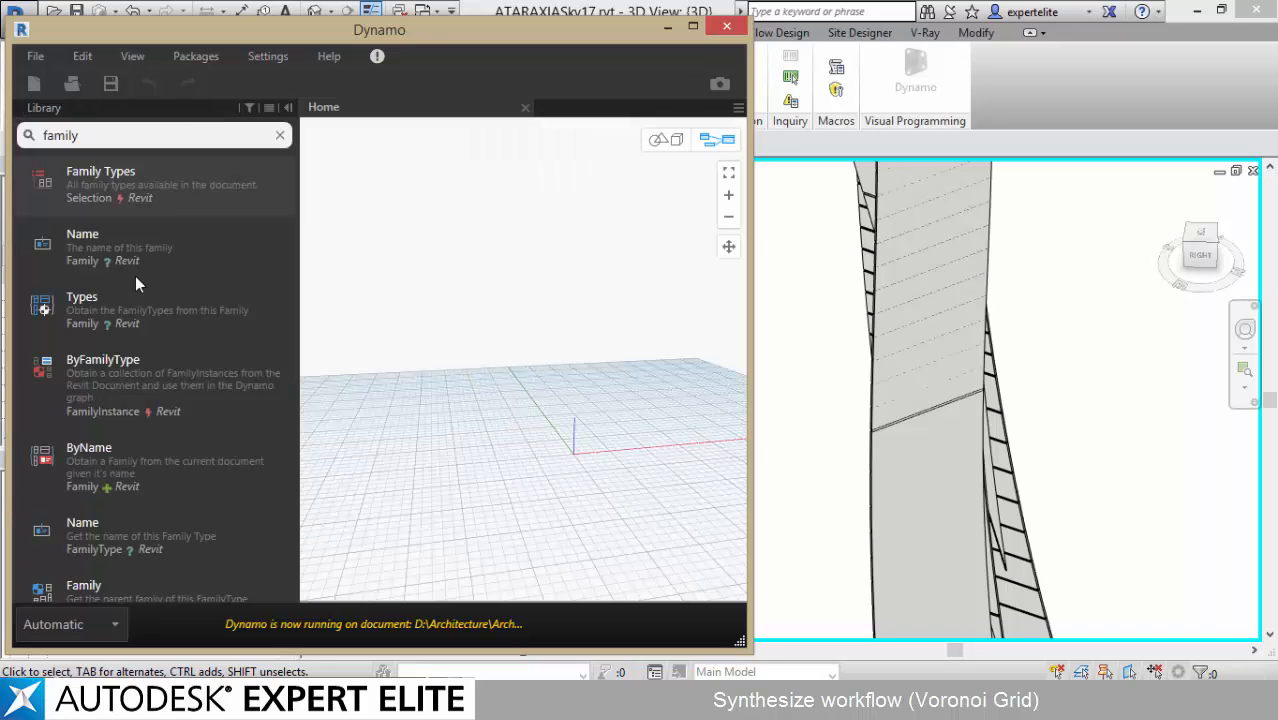
- Clear the library search and add the VoroFix node from the Synthesize package's Voronoi category
{"action": "left_click", "coordinate": [280, 137]}
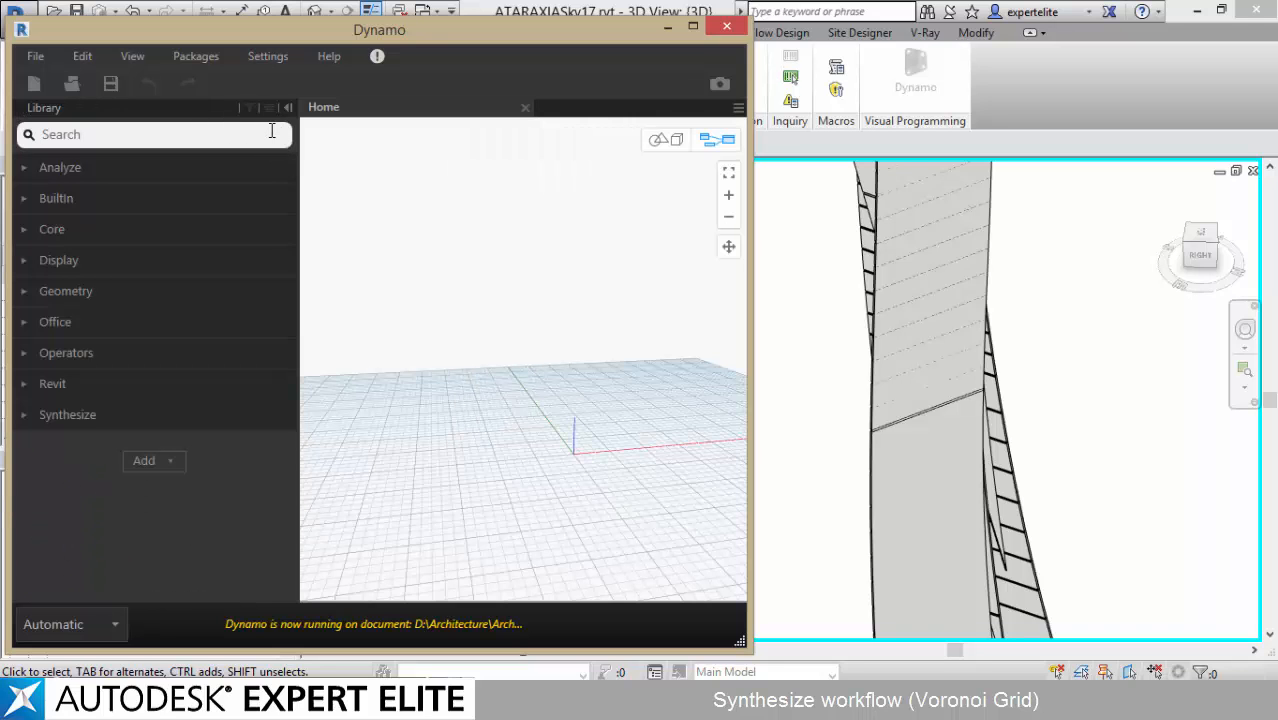
{"action": "type", "text": "vo"}
{"action": "key", "text": "BackSpace"}
{"action": "key", "text": "BackSpace"}
{"action": "left_click", "coordinate": [50, 415]}
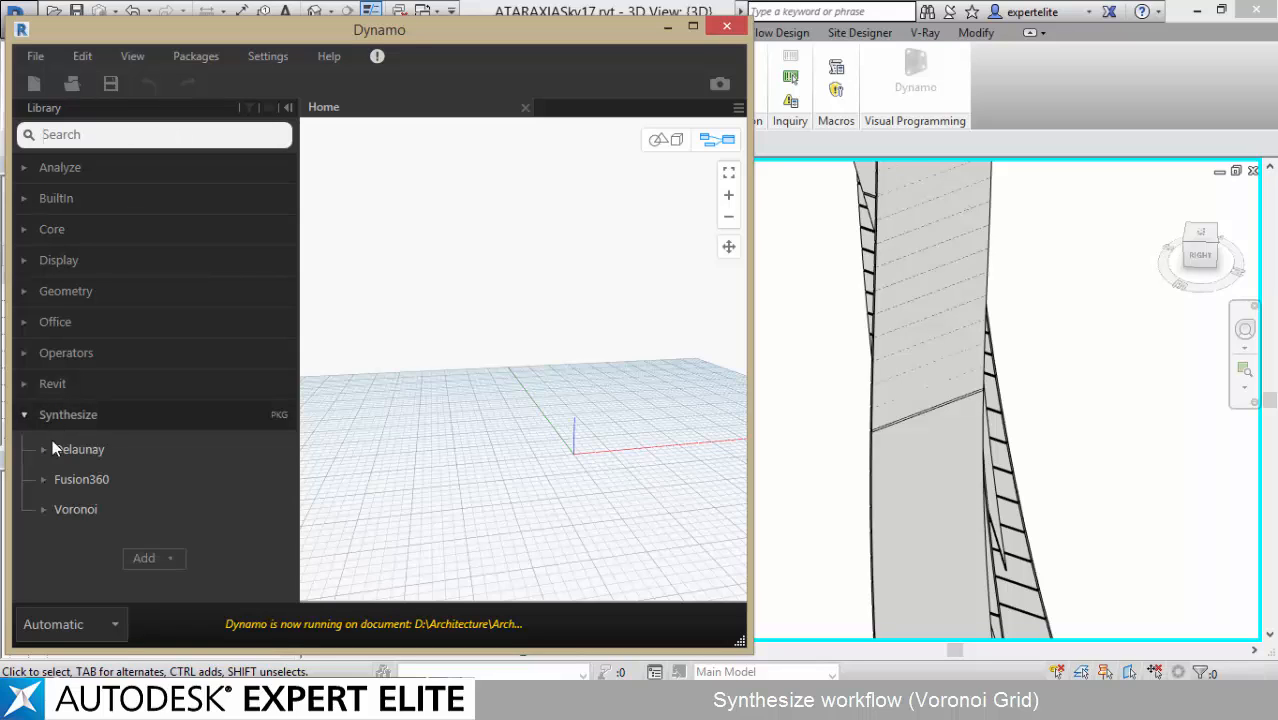
{"action": "left_click", "coordinate": [65, 511]}
{"action": "left_click", "coordinate": [106, 530]}
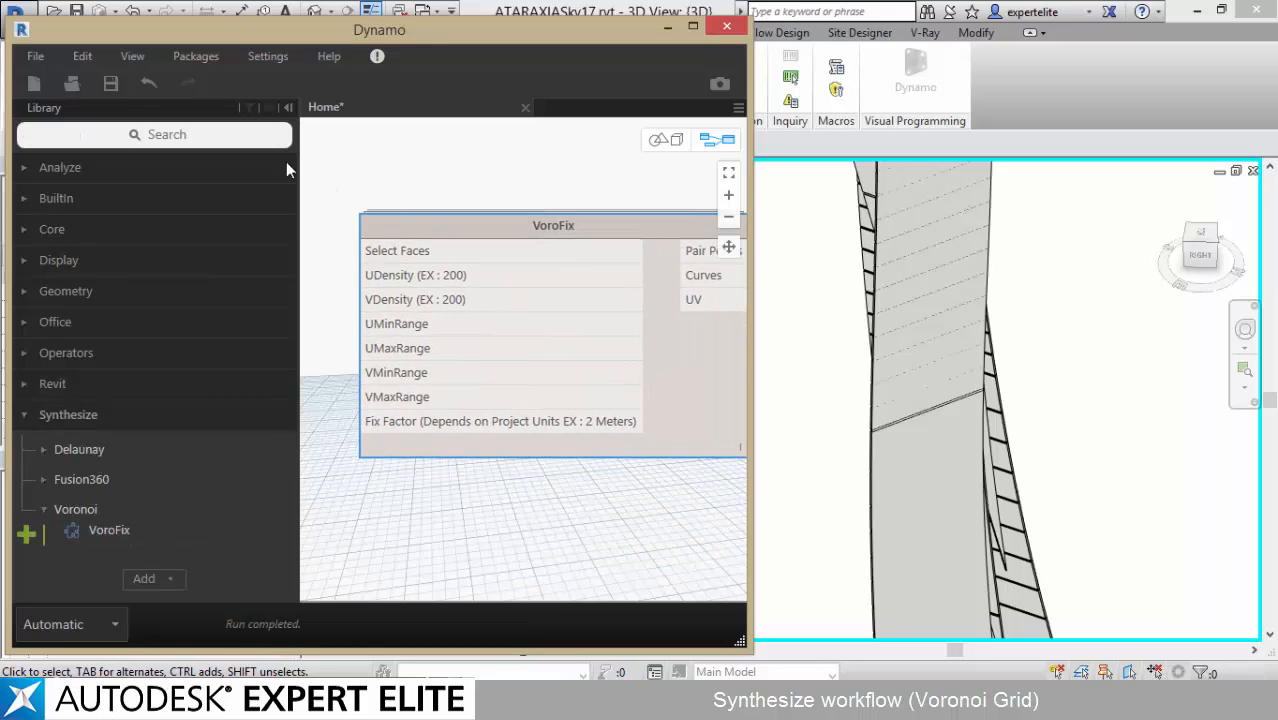
- Add a Select Faces node, connect its Surfaces output to VoroFix's Select Faces input, and set the run mode to Manual
{"action": "left_click", "coordinate": [277, 136]}
{"action": "type", "text": "select faces"}
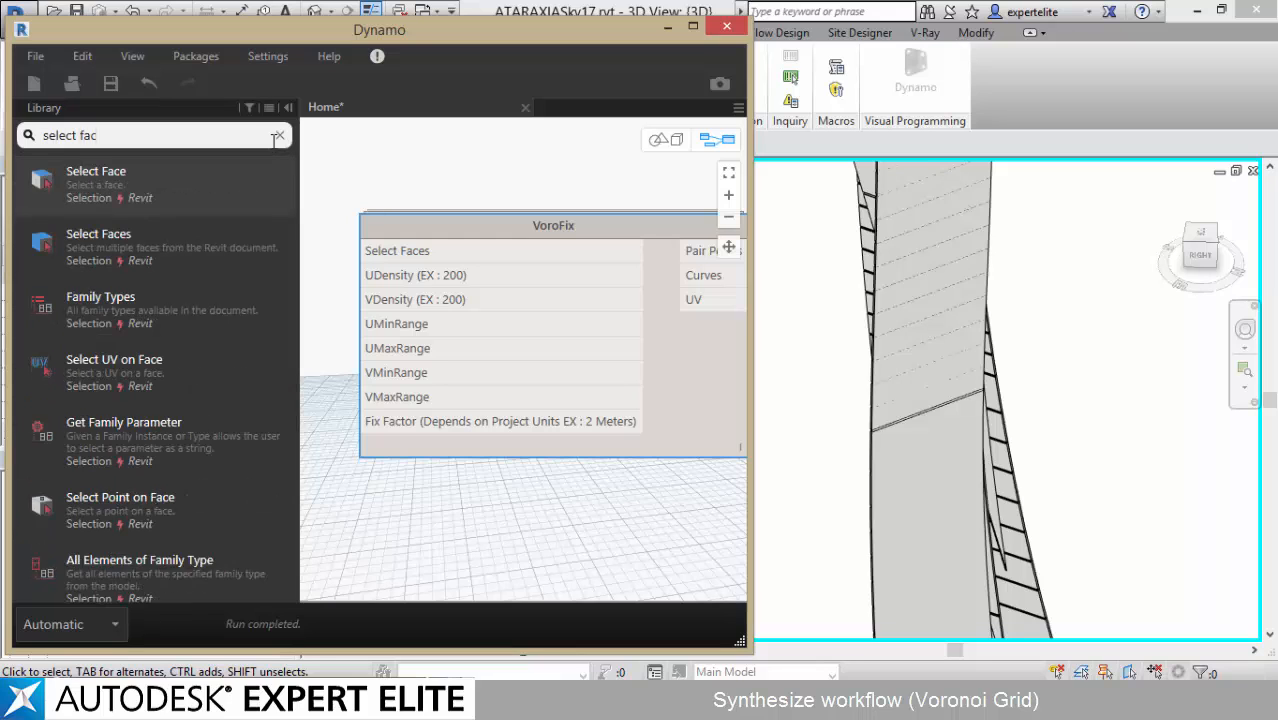
{"action": "left_click", "coordinate": [223, 240]}
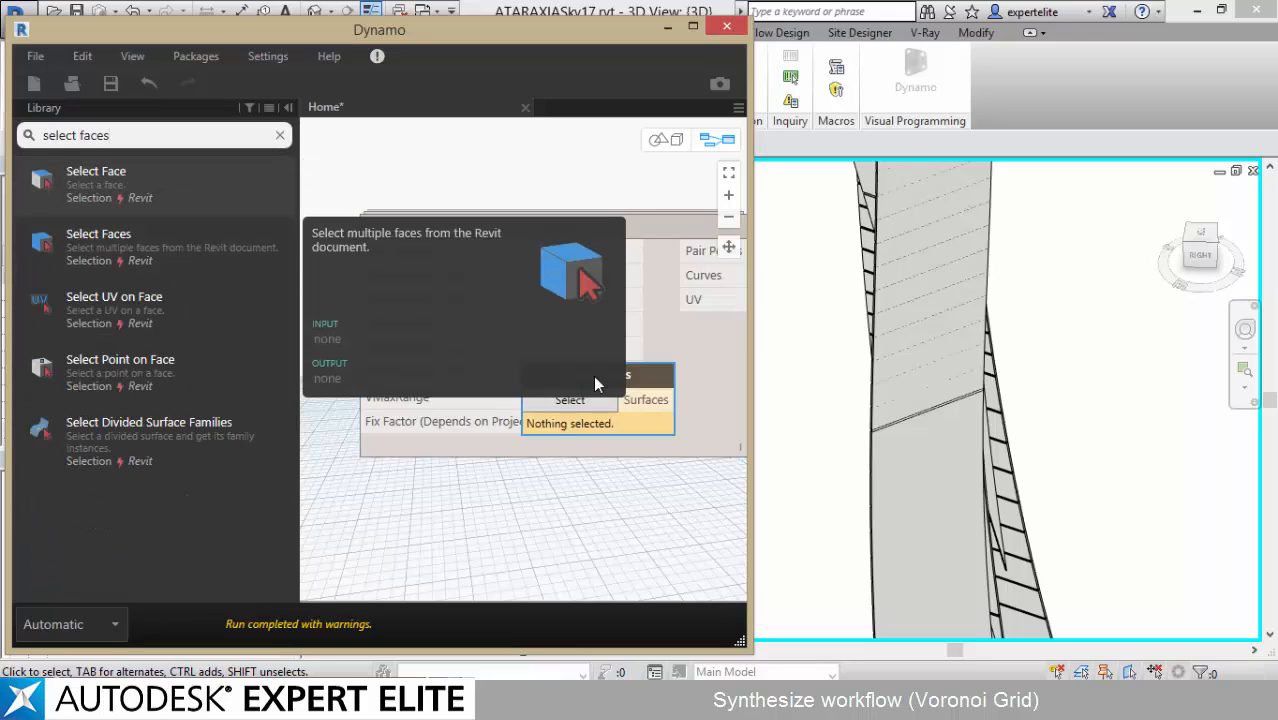
{"action": "scroll", "coordinate": [630, 374], "scroll_direction": "down", "scroll_amount": 3}
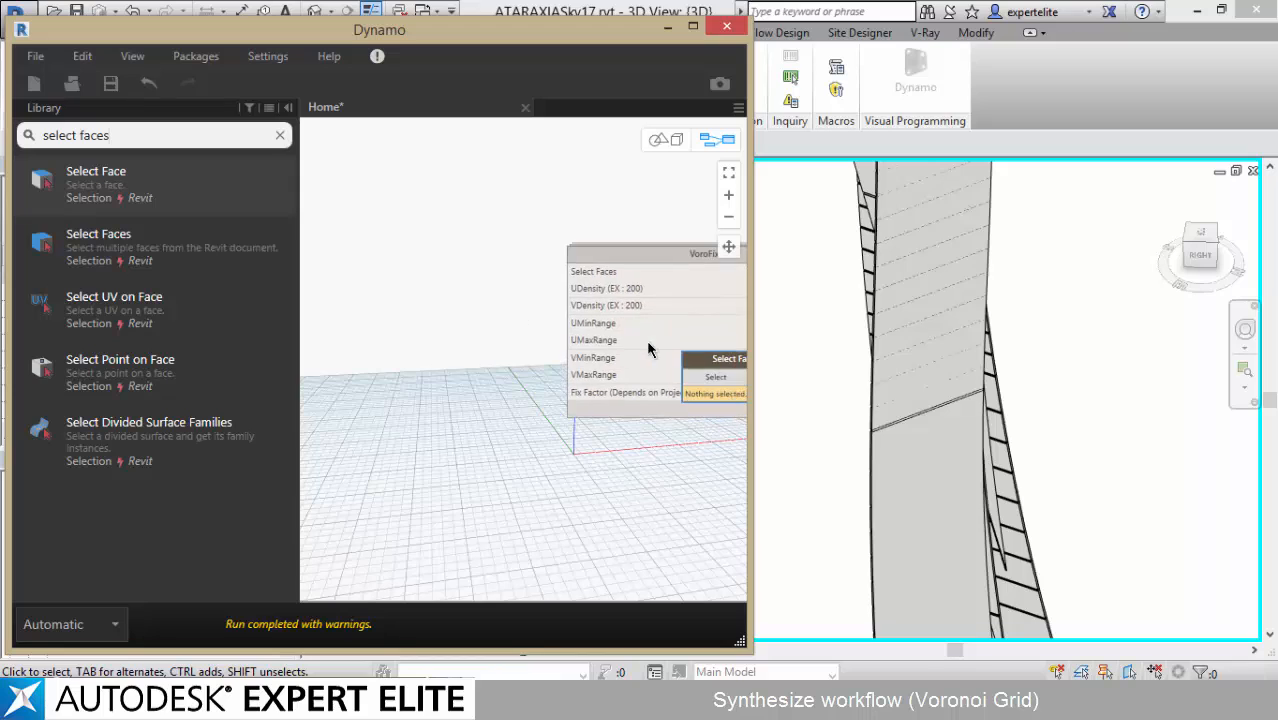
{"action": "left_click_drag", "start_coordinate": [718, 368], "coordinate": [570, 271]}
{"action": "left_click", "coordinate": [80, 624]}
{"action": "left_click", "coordinate": [88, 529]}
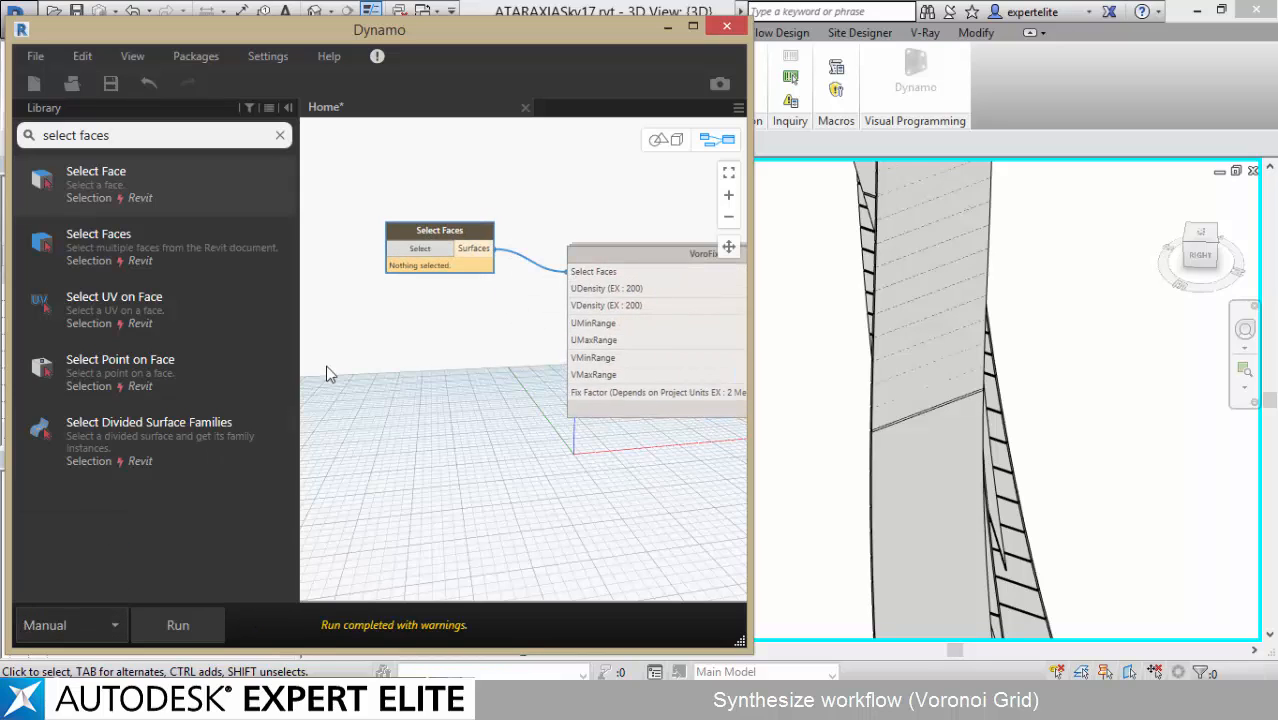
- Pick the tapering triangular faces of the isolated tower walls for the Select Faces node and finish the selection
{"action": "left_click", "coordinate": [409, 250]}
{"action": "left_click", "coordinate": [667, 27]}
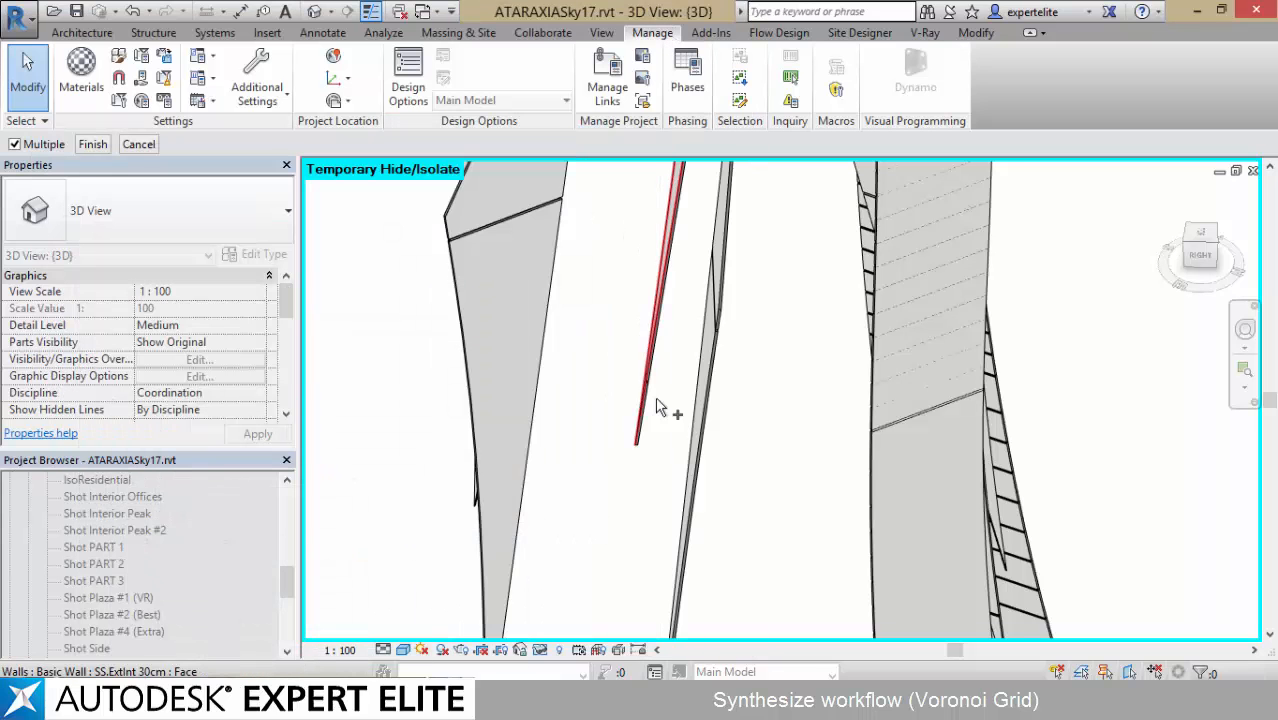
{"action": "middle_click_drag", "start_coordinate": [521, 377], "coordinate": [527, 236]}
{"action": "left_click", "coordinate": [518, 302]}
{"action": "middle_click_drag", "start_coordinate": [521, 303], "coordinate": [626, 410]}
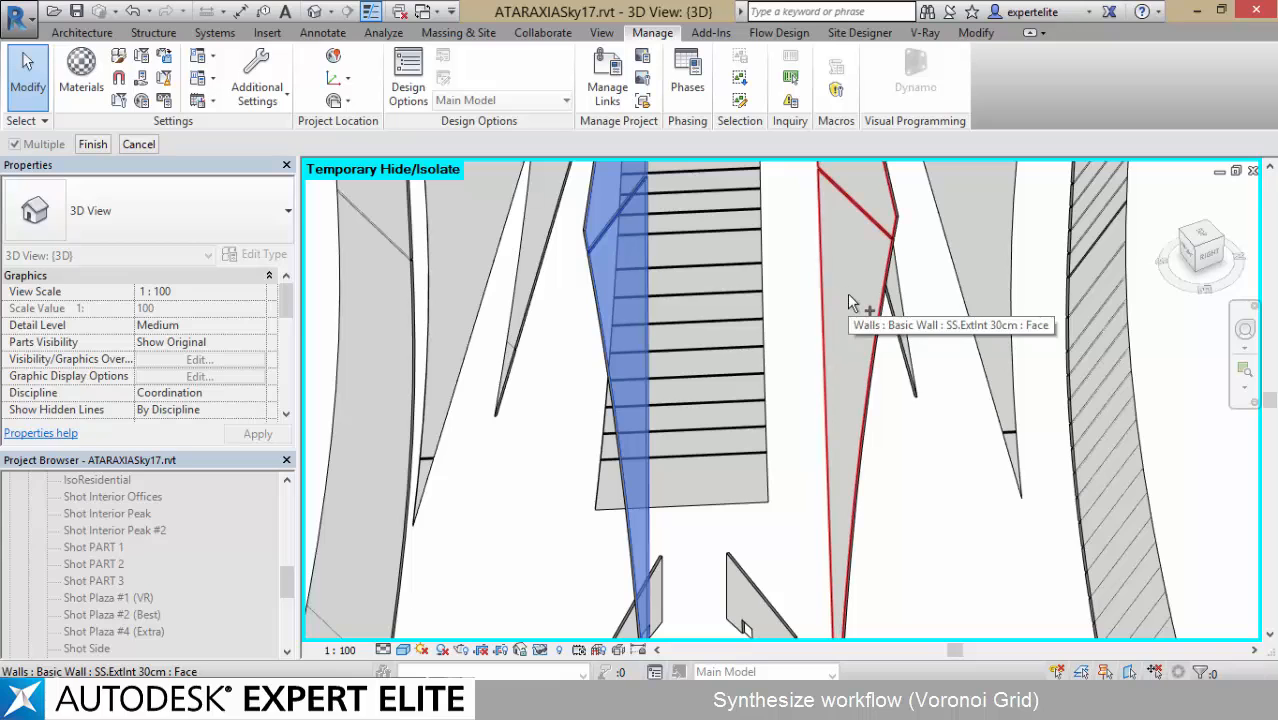
{"action": "left_click", "coordinate": [848, 290]}
{"action": "middle_click_drag", "start_coordinate": [949, 406], "coordinate": [450, 290], "text": "shift"}
{"action": "left_click", "coordinate": [720, 300]}
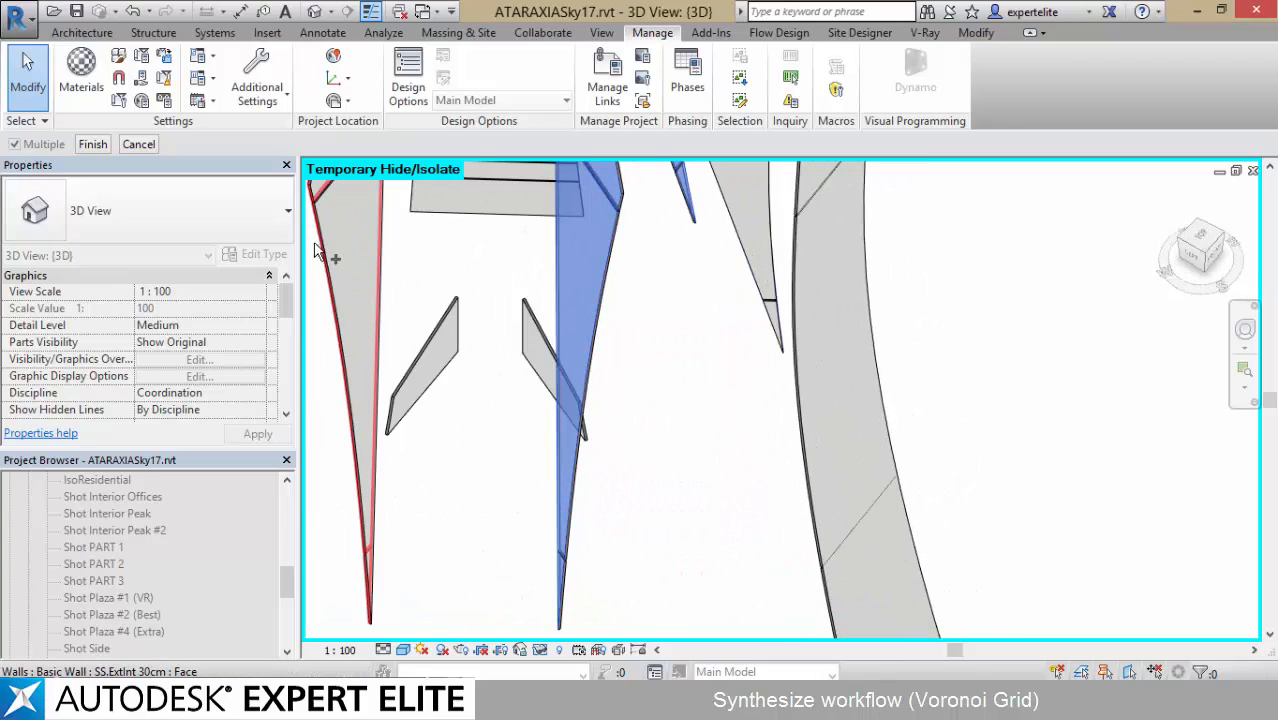
{"action": "scroll", "coordinate": [367, 376], "scroll_direction": "down", "scroll_amount": 2}
{"action": "middle_click_drag", "start_coordinate": [598, 477], "coordinate": [1130, 448], "text": "shift"}
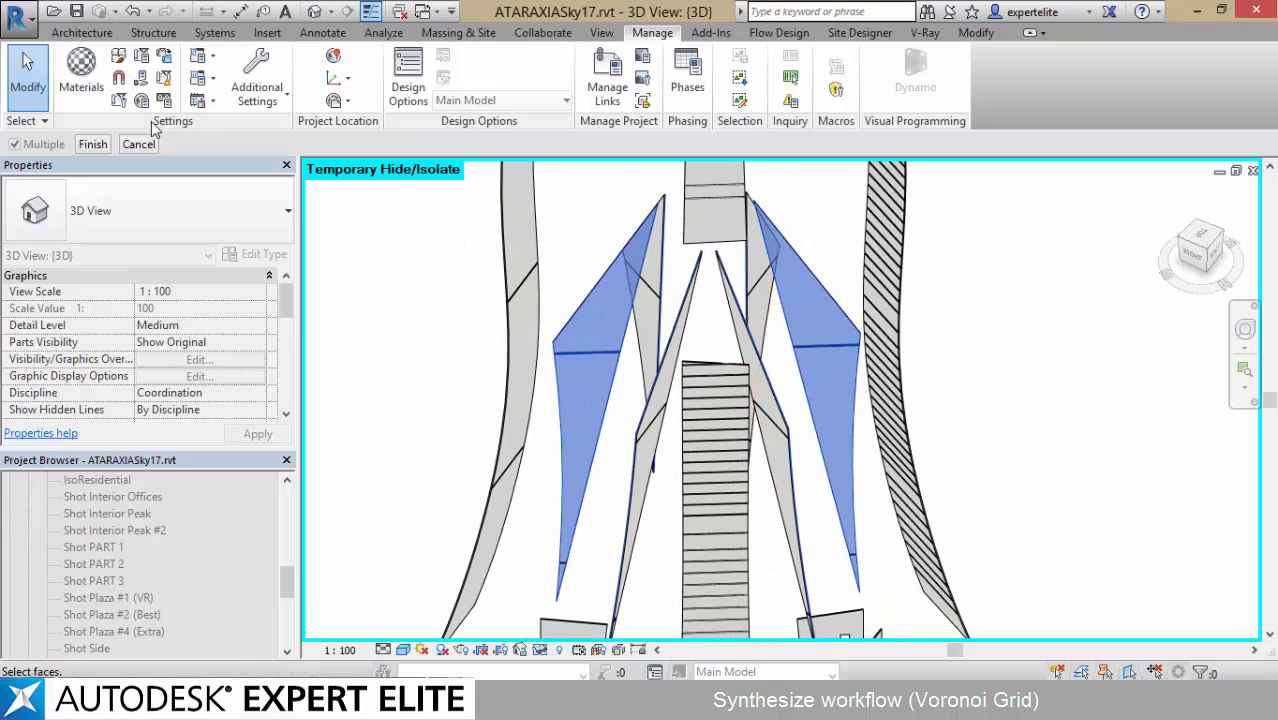
{"action": "left_click", "coordinate": [93, 145]}
{"action": "mouse_move", "coordinate": [125, 705]}
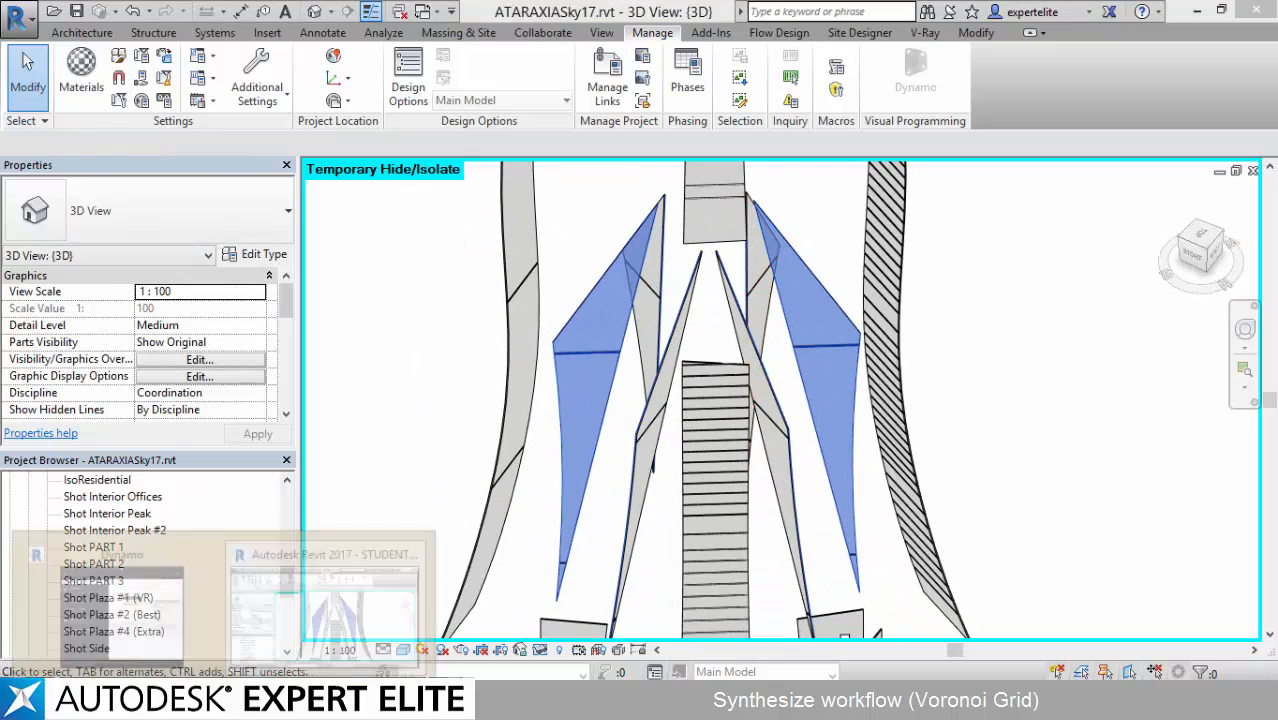
- Switch to Dynamo, nudge the Select Faces node clear of VoroFix, and add a Number Slider node below it
{"action": "left_click", "coordinate": [200, 580]}
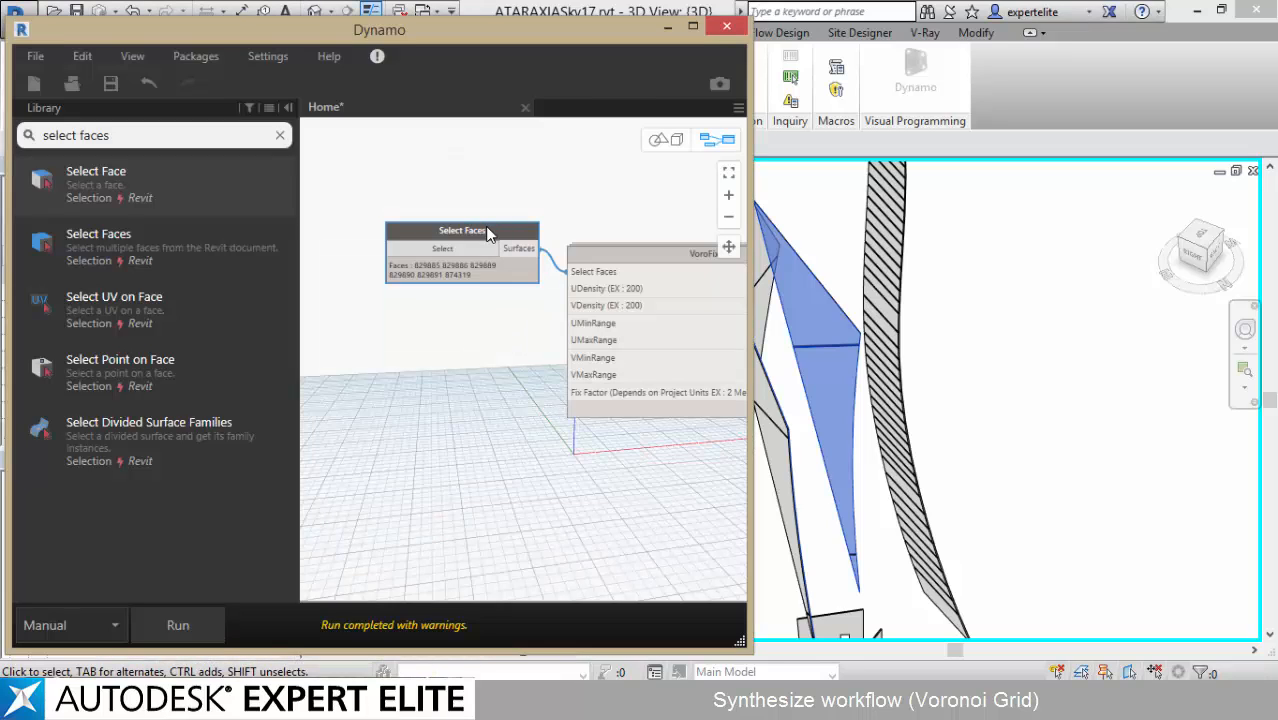
{"action": "left_click_drag", "start_coordinate": [468, 261], "coordinate": [446, 256]}
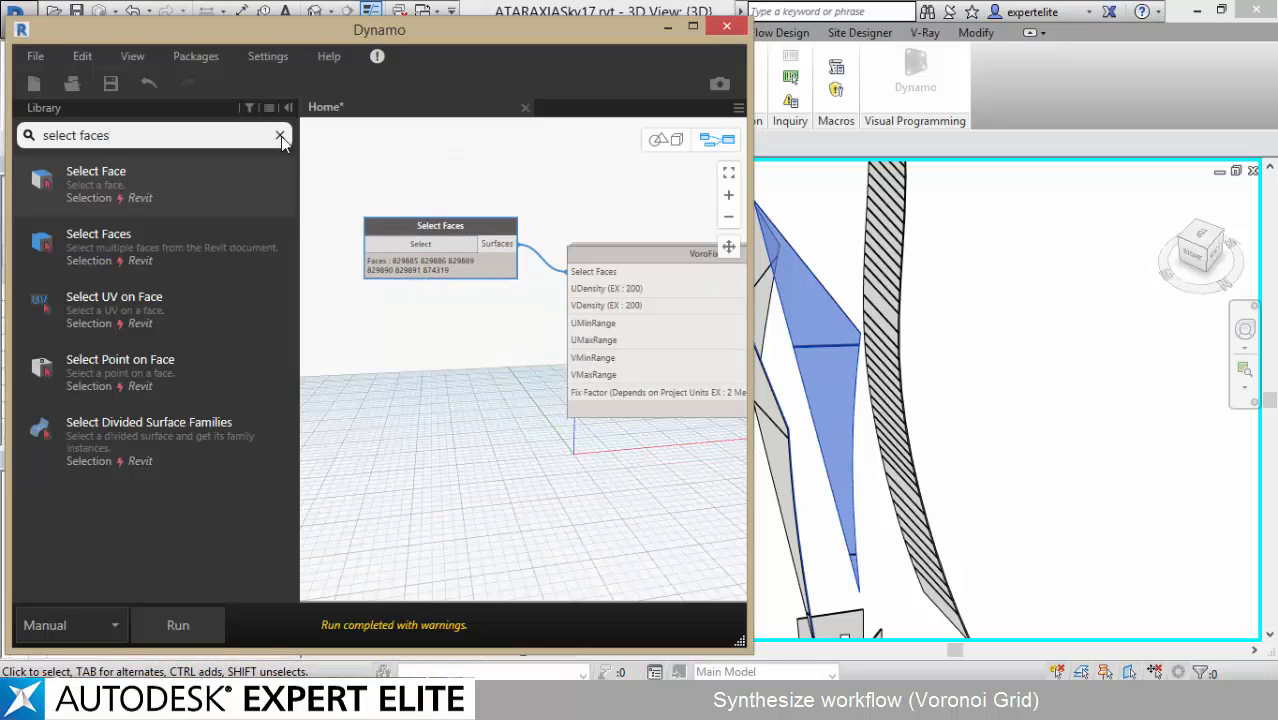
{"action": "left_click", "coordinate": [281, 137]}
{"action": "type", "text": "number"}
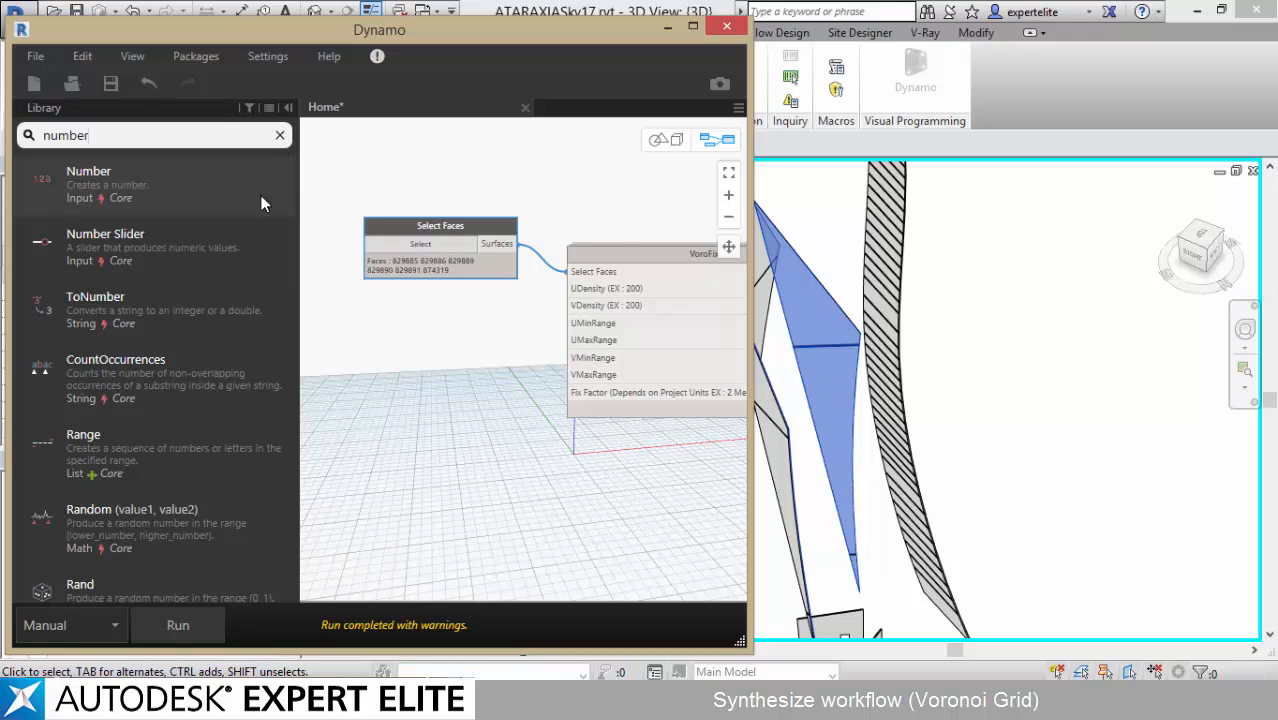
{"action": "left_click", "coordinate": [231, 262]}
{"action": "left_click_drag", "start_coordinate": [656, 408], "coordinate": [425, 357]}
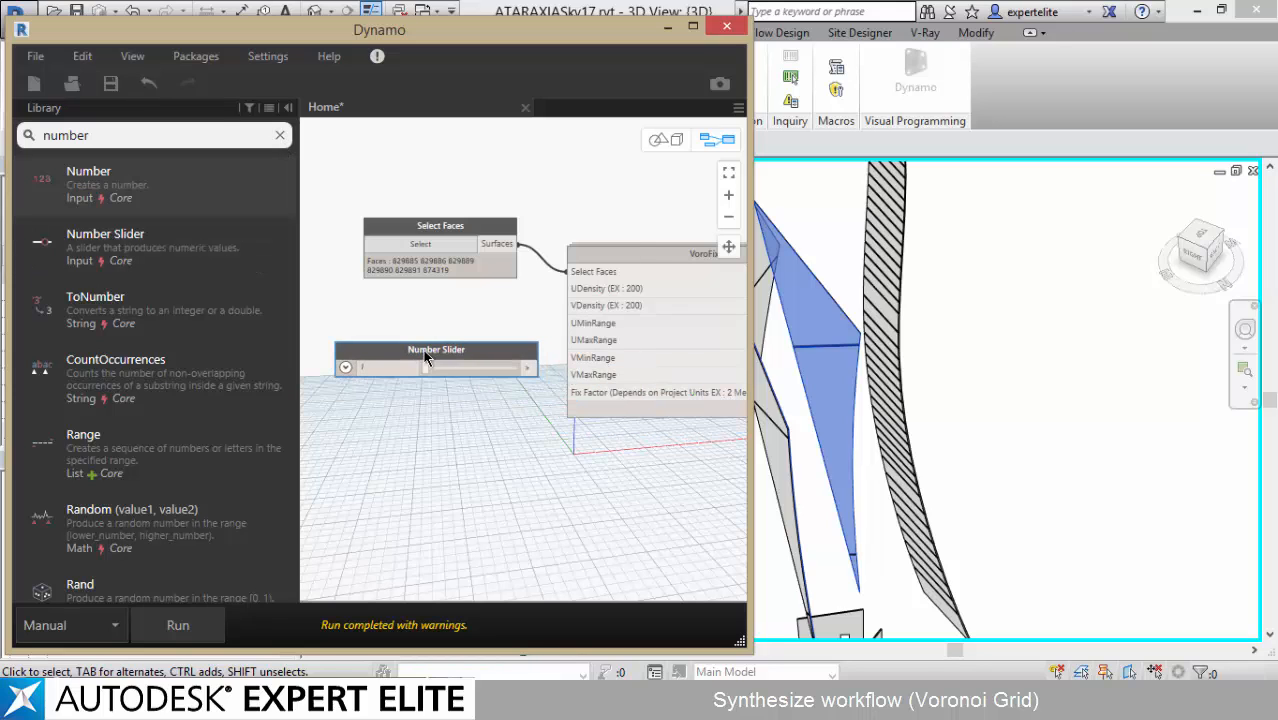
{"action": "key", "text": "ctrl+c"}
{"action": "key", "text": "ctrl+v"}
{"action": "left_click_drag", "start_coordinate": [582, 385], "coordinate": [375, 412]}
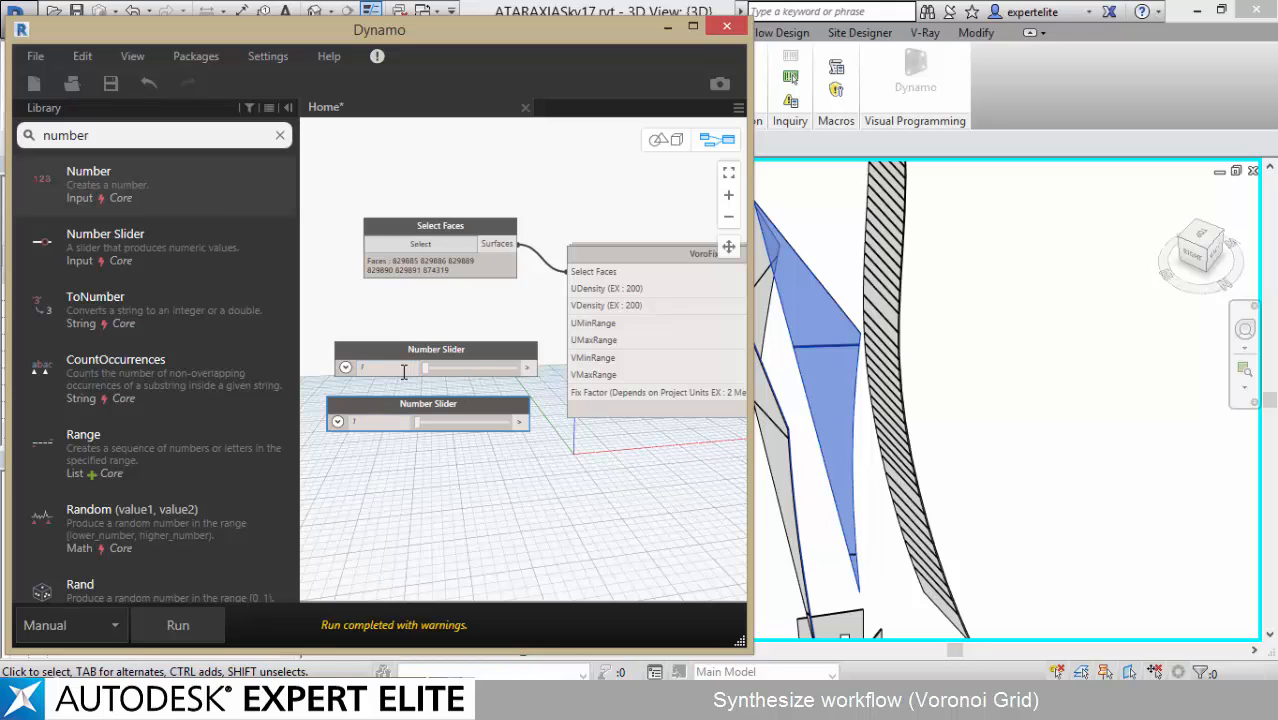
{"action": "key", "text": "Delete"}
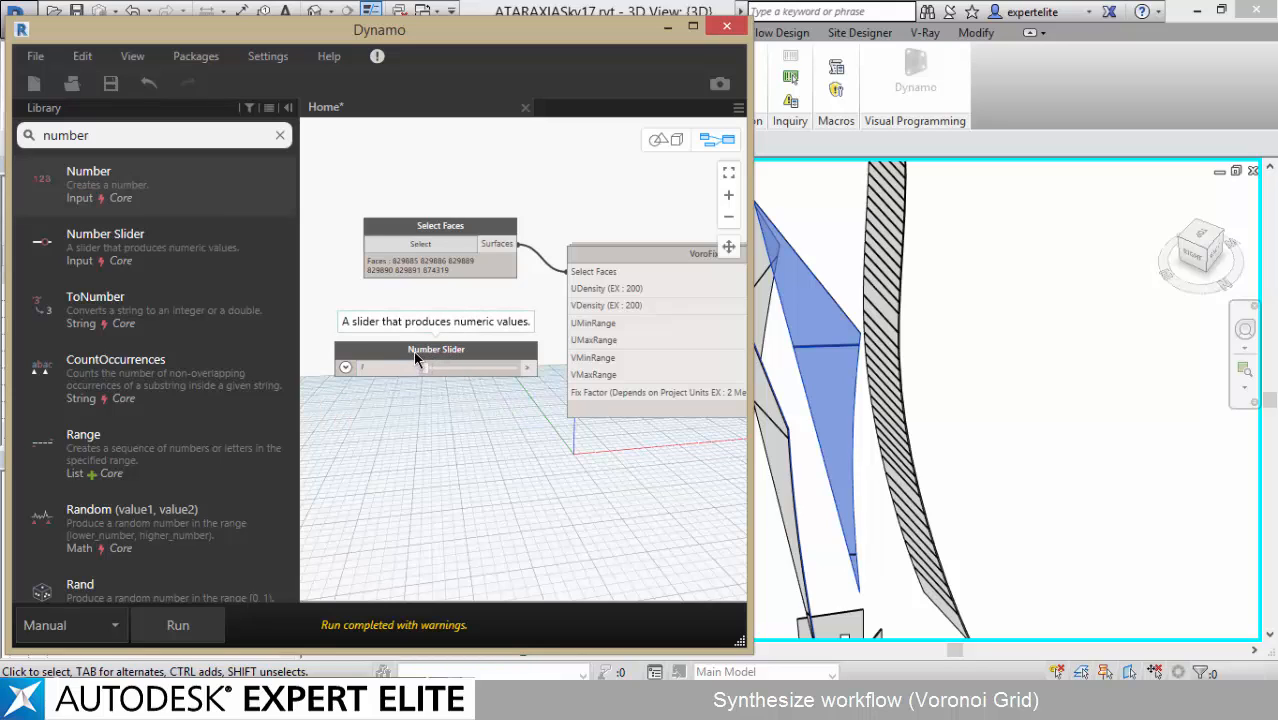
- Set the slider to 100 and connect it to UDensity and VDensity, and connect a Number node of 2 to VoroFix's Fix Factor
{"action": "left_click", "coordinate": [399, 366]}
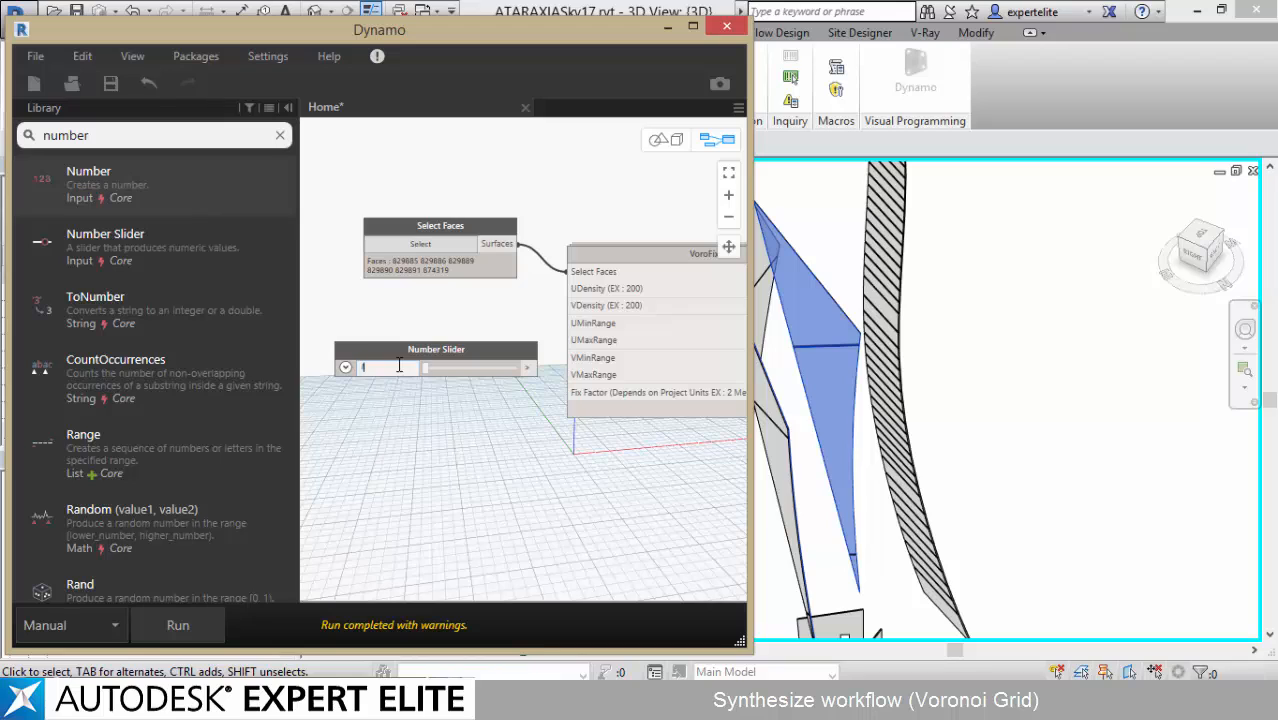
{"action": "type", "text": "100"}
{"action": "left_click_drag", "start_coordinate": [414, 348], "coordinate": [403, 331]}
{"action": "left_click_drag", "start_coordinate": [516, 351], "coordinate": [571, 305]}
{"action": "left_click_drag", "start_coordinate": [232, 186], "coordinate": [570, 393]}
{"action": "middle_click_drag", "start_coordinate": [604, 487], "coordinate": [562, 490]}
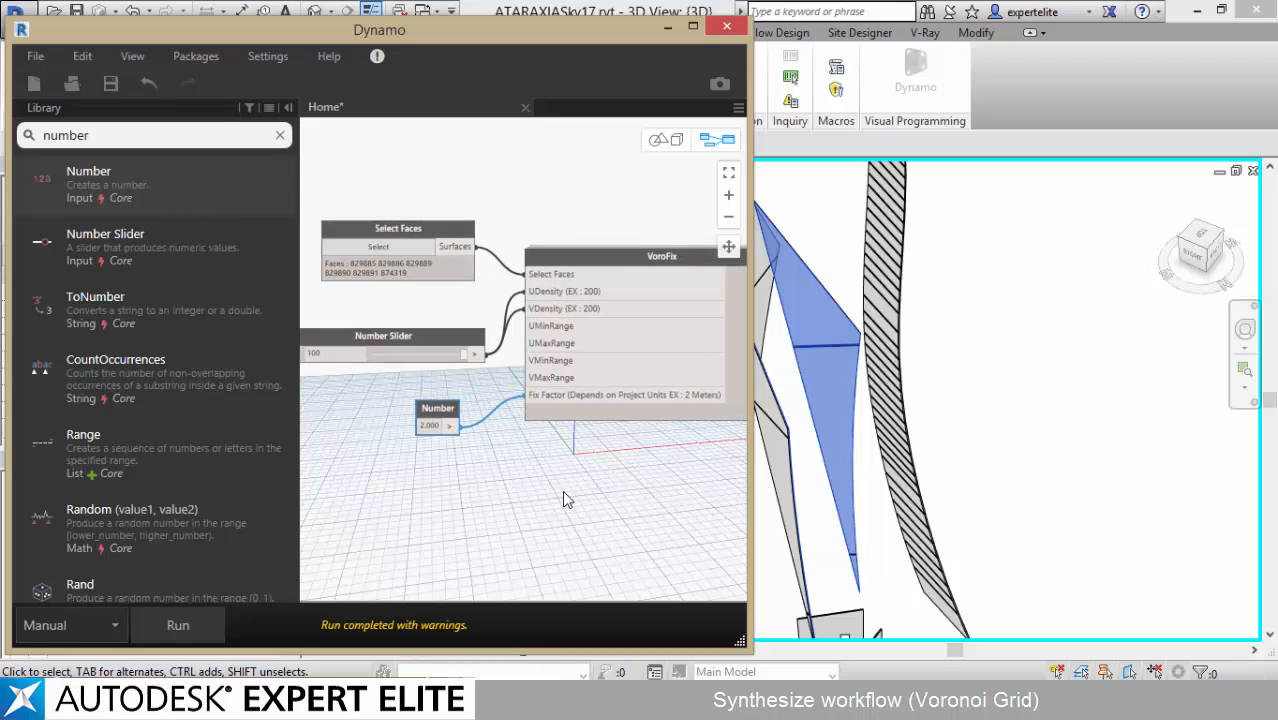
- Run the graph and minimize Dynamo to inspect the Voronoi grid on the tower walls in Revit
{"action": "left_click", "coordinate": [178, 625]}
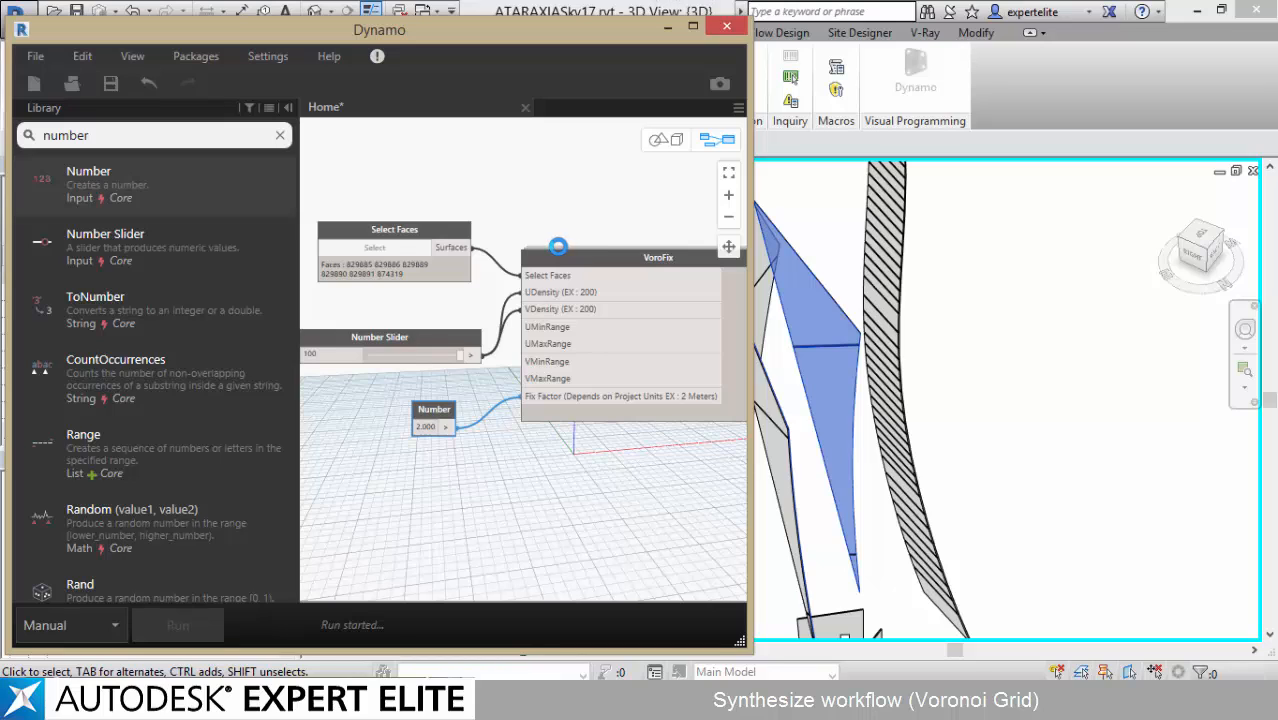
{"action": "left_click", "coordinate": [665, 26]}
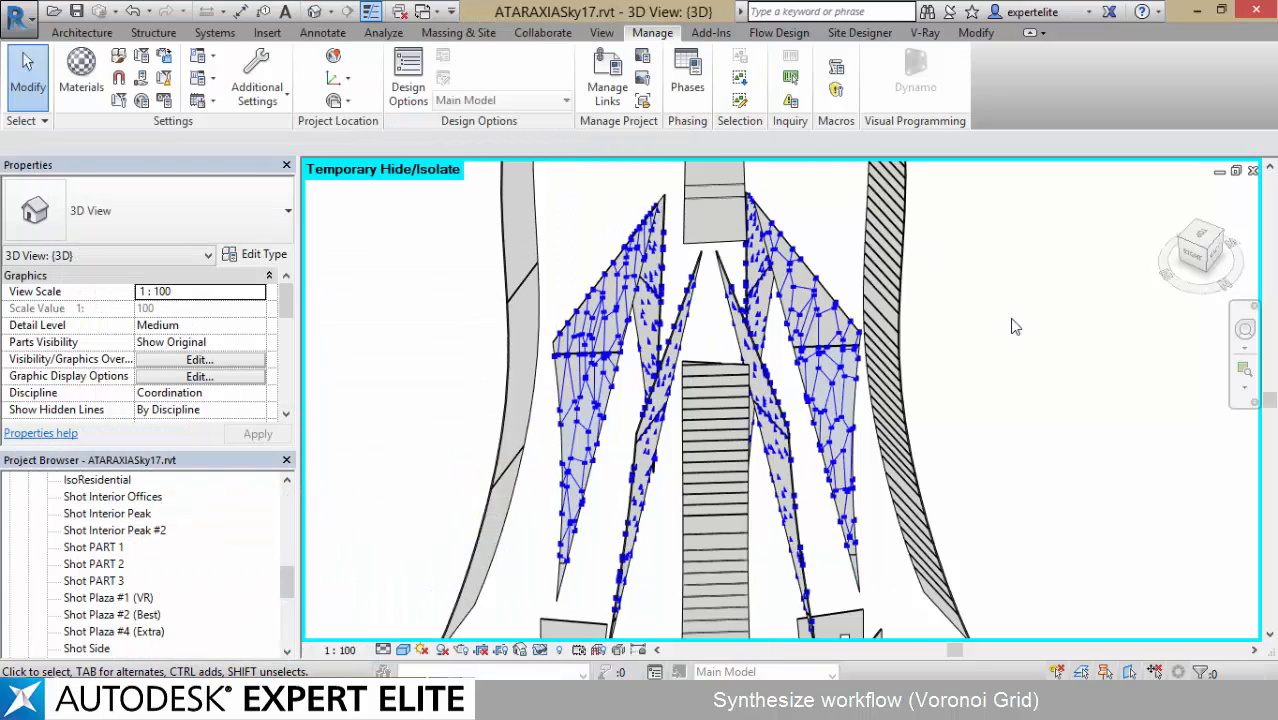
{"action": "middle_click_drag", "start_coordinate": [1010, 322], "coordinate": [164, 341], "text": "shift"}
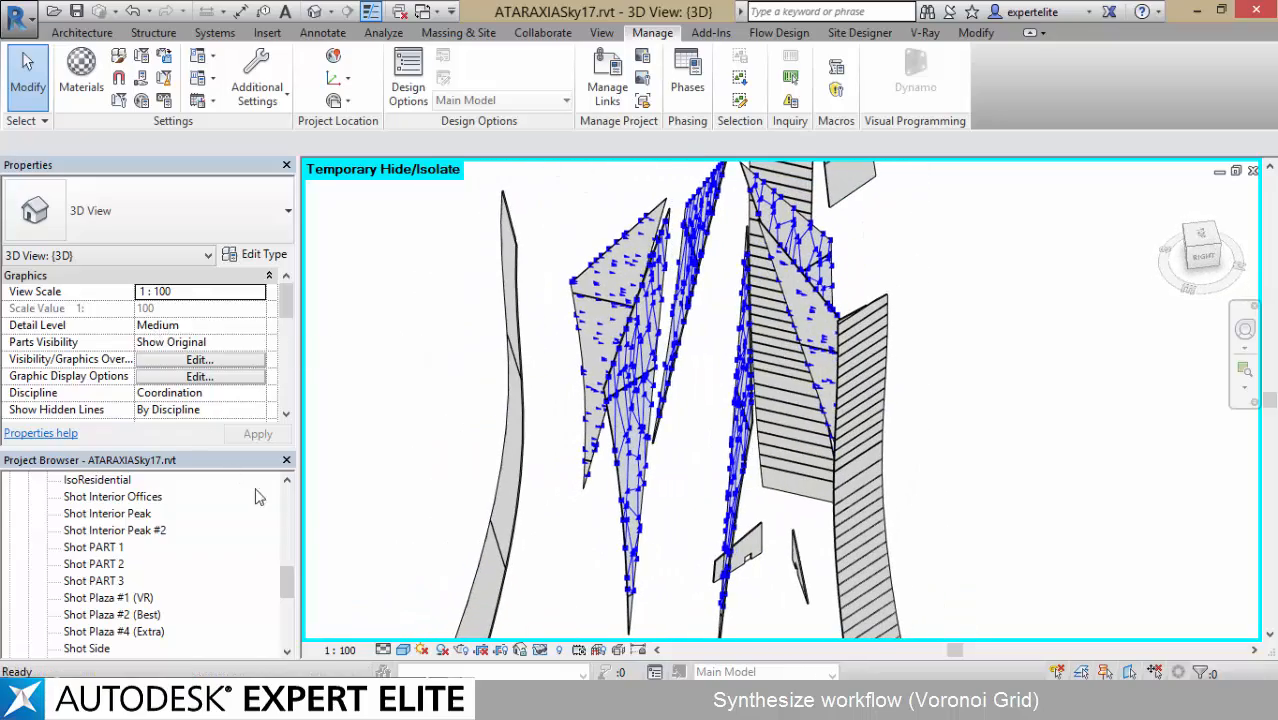
{"action": "middle_click_drag", "start_coordinate": [364, 516], "coordinate": [289, 468]}
{"action": "scroll", "coordinate": [463, 517], "scroll_direction": "up", "scroll_amount": 5}
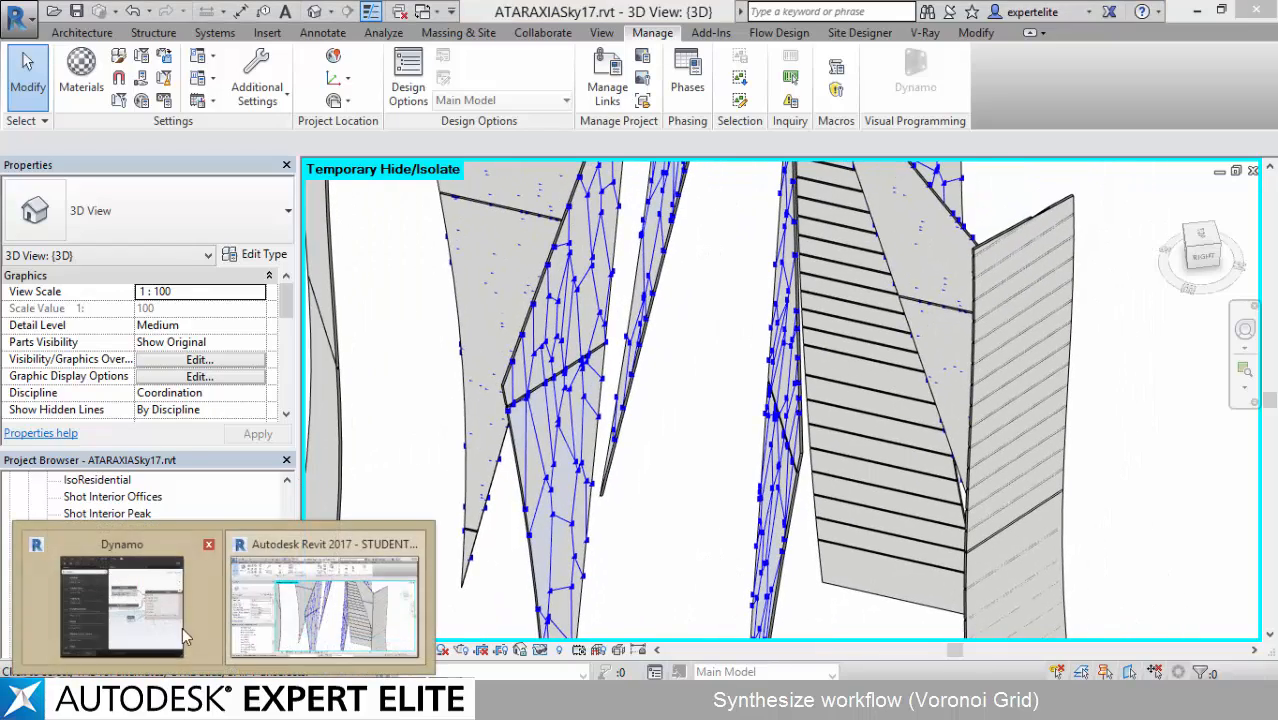
- Return to Dynamo, raise the density slider's maximum to 500, and set its value to 120.6
{"action": "left_click", "coordinate": [182, 627]}
{"action": "scroll", "coordinate": [400, 370], "scroll_direction": "up", "scroll_amount": 3}
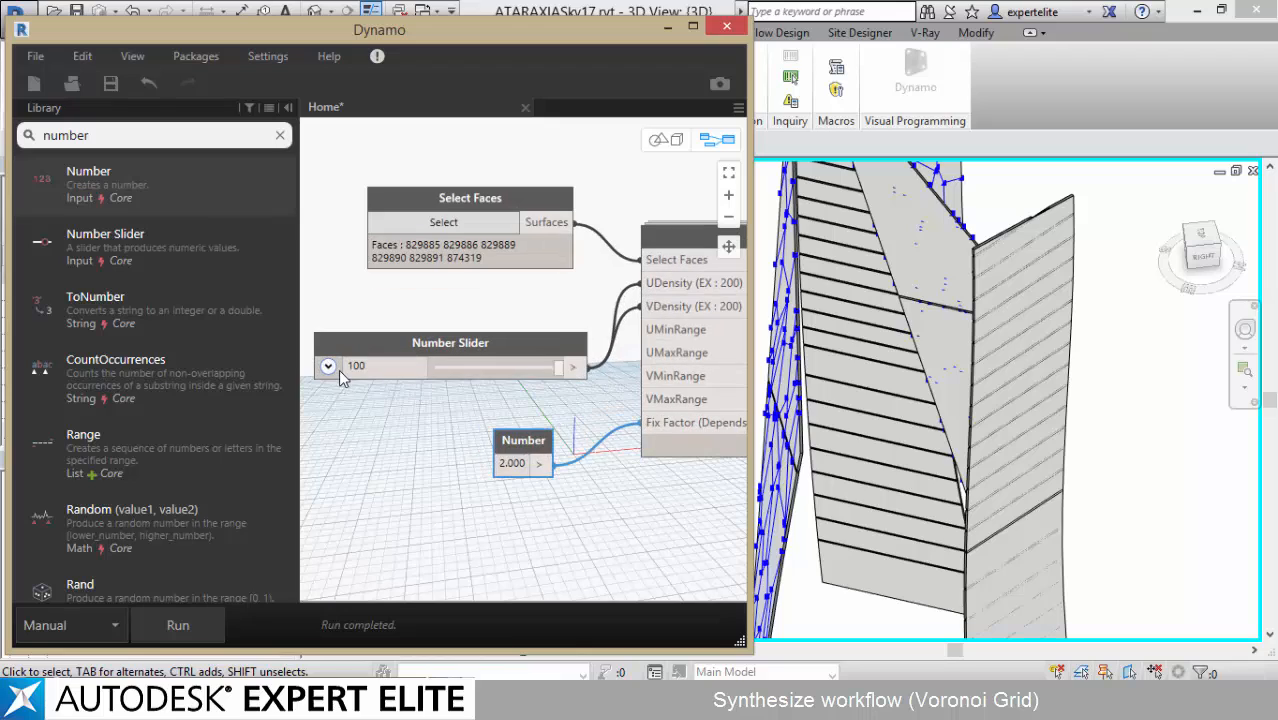
{"action": "left_click", "coordinate": [330, 367]}
{"action": "left_click", "coordinate": [370, 422]}
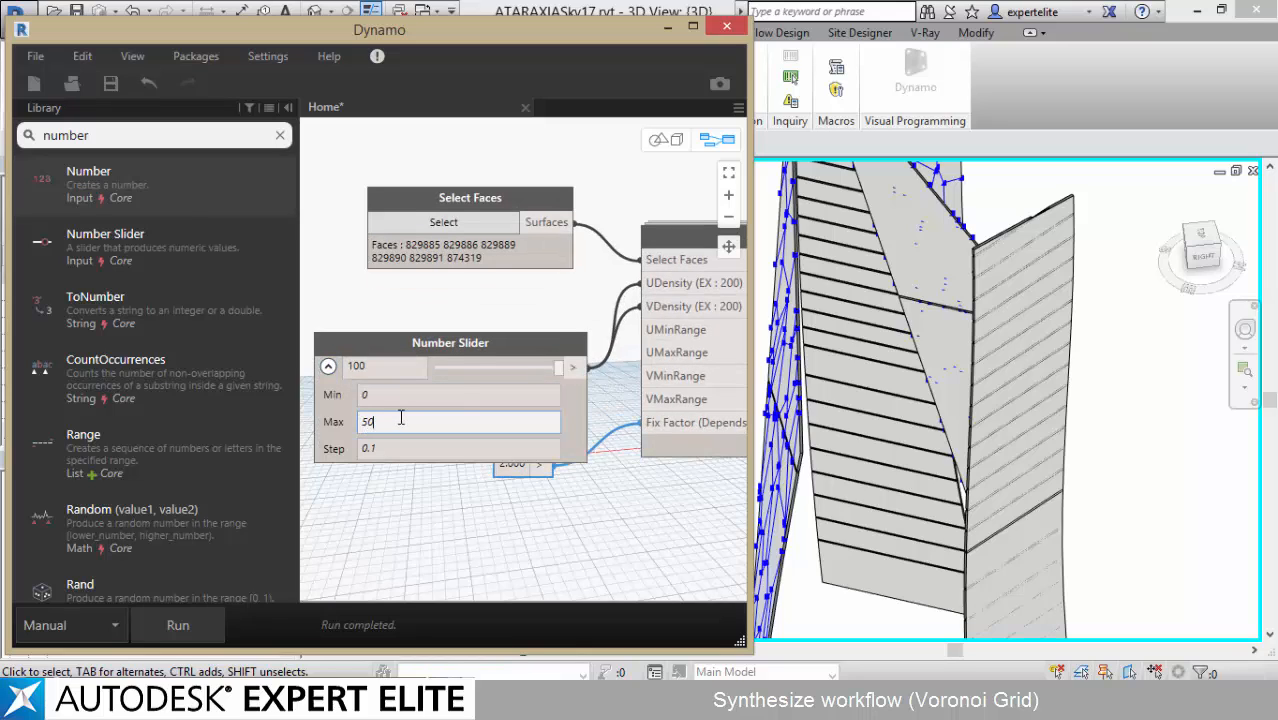
{"action": "type", "text": "500"}
{"action": "left_click", "coordinate": [329, 367]}
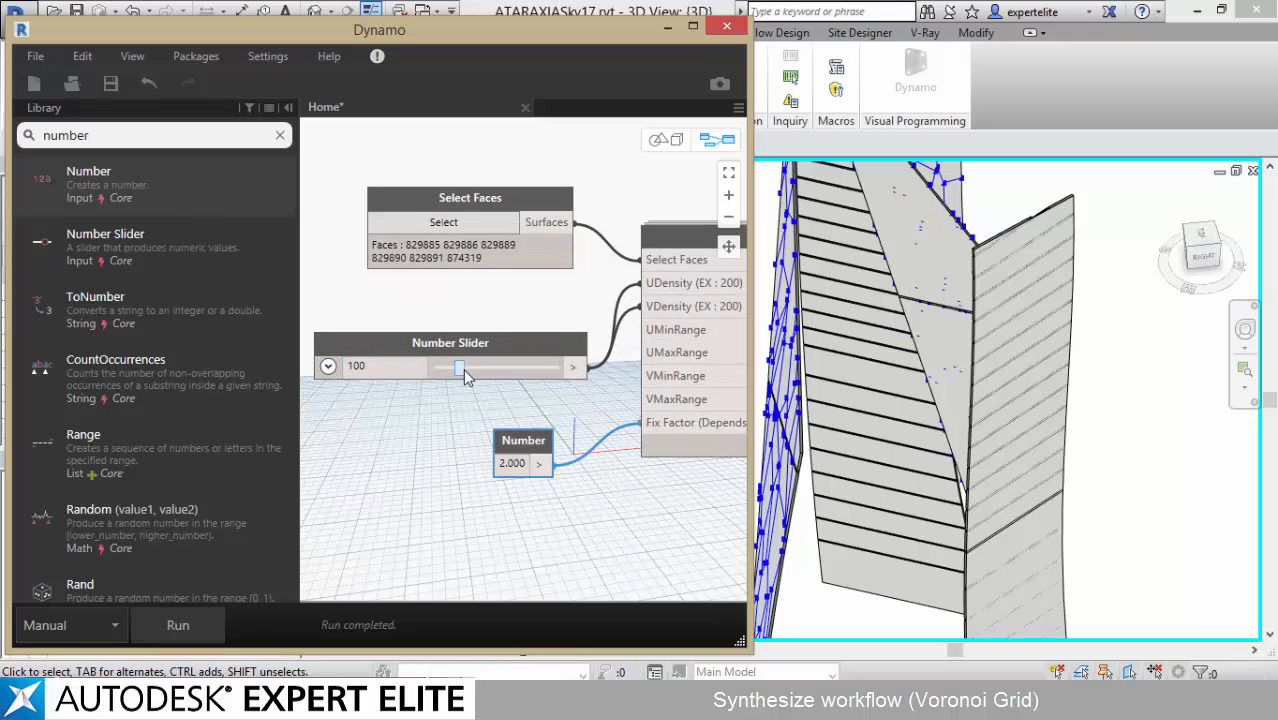
{"action": "left_click", "coordinate": [463, 368]}
- Rerun the graph and inspect the resulting Voronoi grid on the tower walls in Revit's 3D view
{"action": "left_click", "coordinate": [178, 625]}
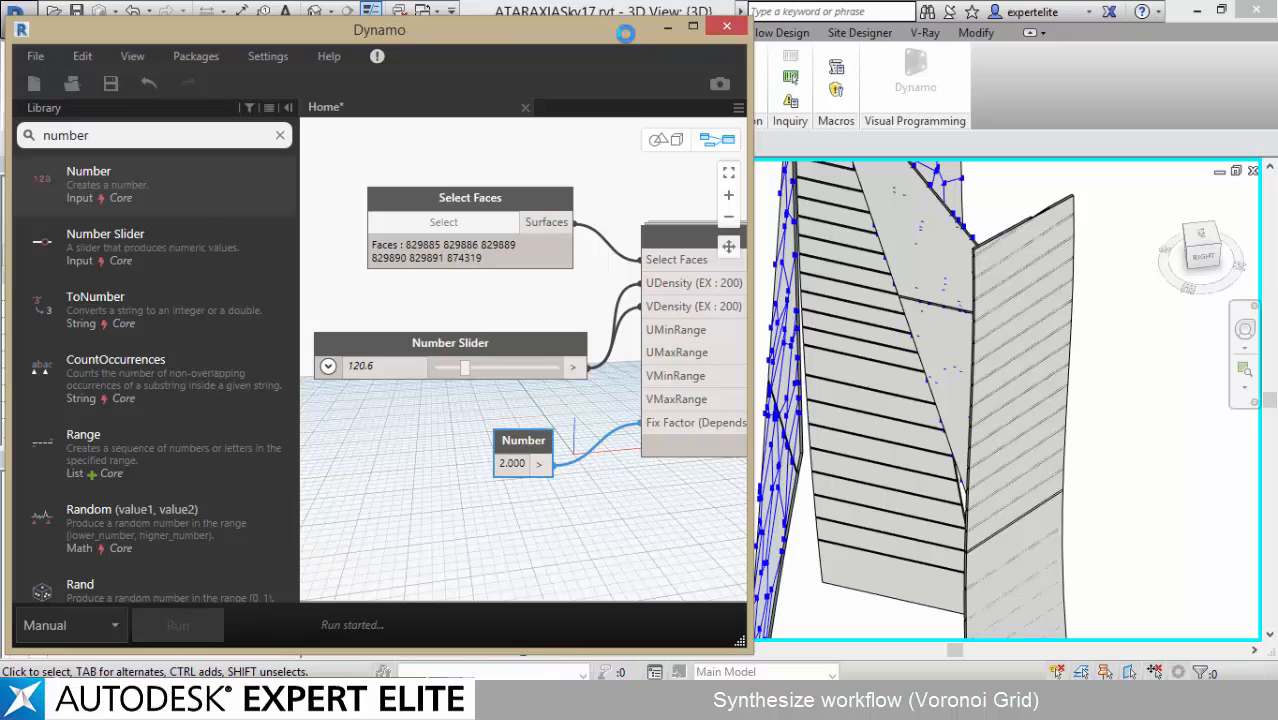
{"action": "mouse_move", "coordinate": [618, 29]}
{"action": "left_mouse_down"}
{"action": "mouse_move", "coordinate": [209, 265]}
{"action": "mouse_move", "coordinate": [618, 80]}
{"action": "left_mouse_up"}
{"action": "scroll", "coordinate": [478, 388], "scroll_direction": "down", "scroll_amount": 3}
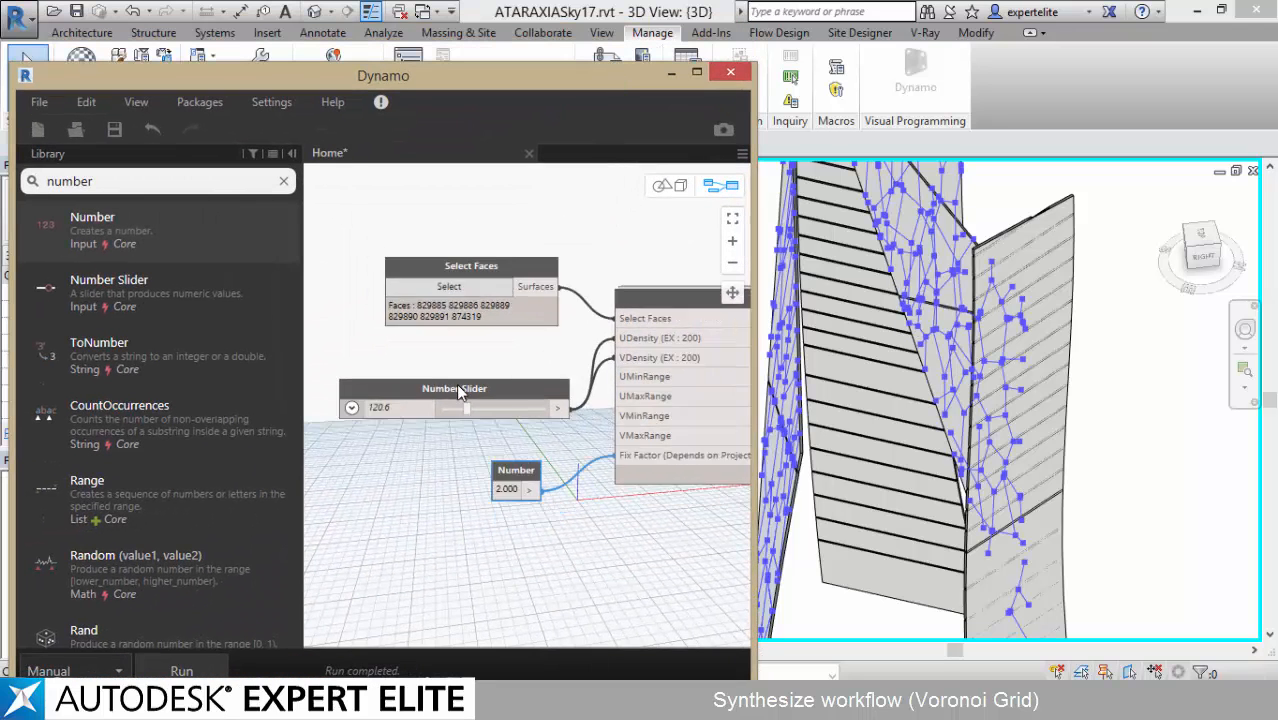
{"action": "middle_click_drag", "start_coordinate": [532, 348], "coordinate": [385, 349]}
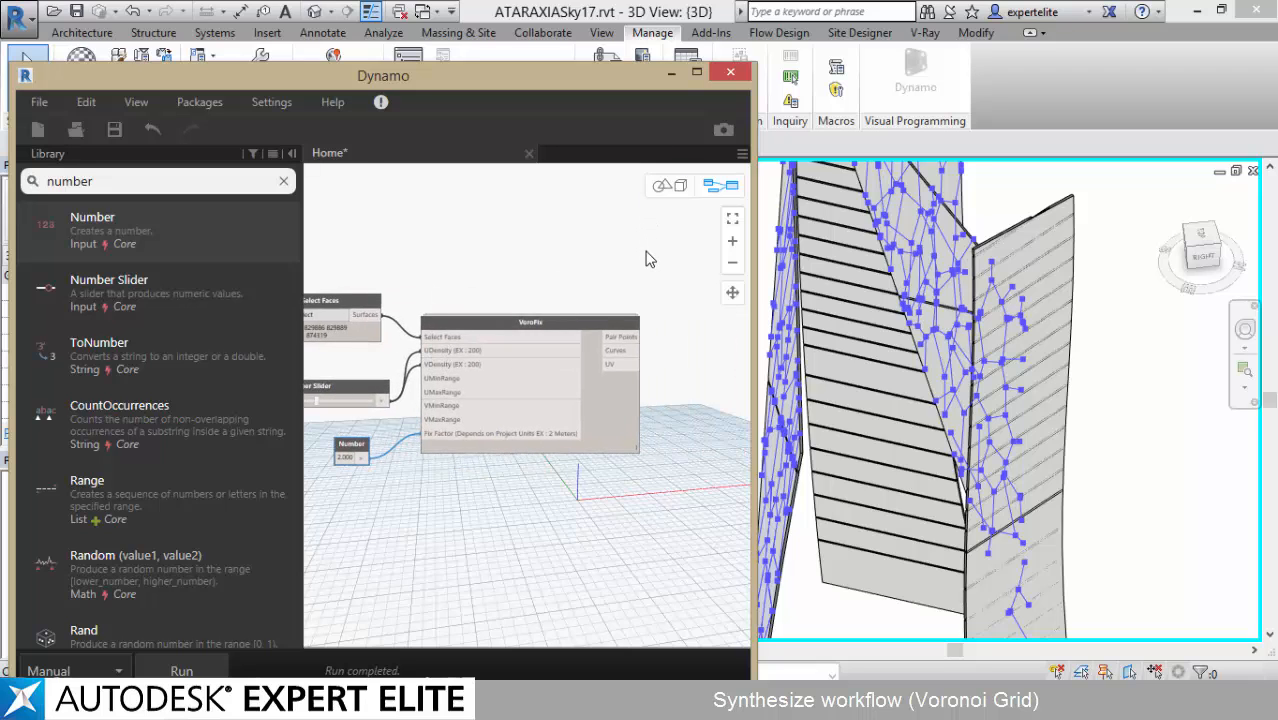
{"action": "left_click", "coordinate": [696, 71]}
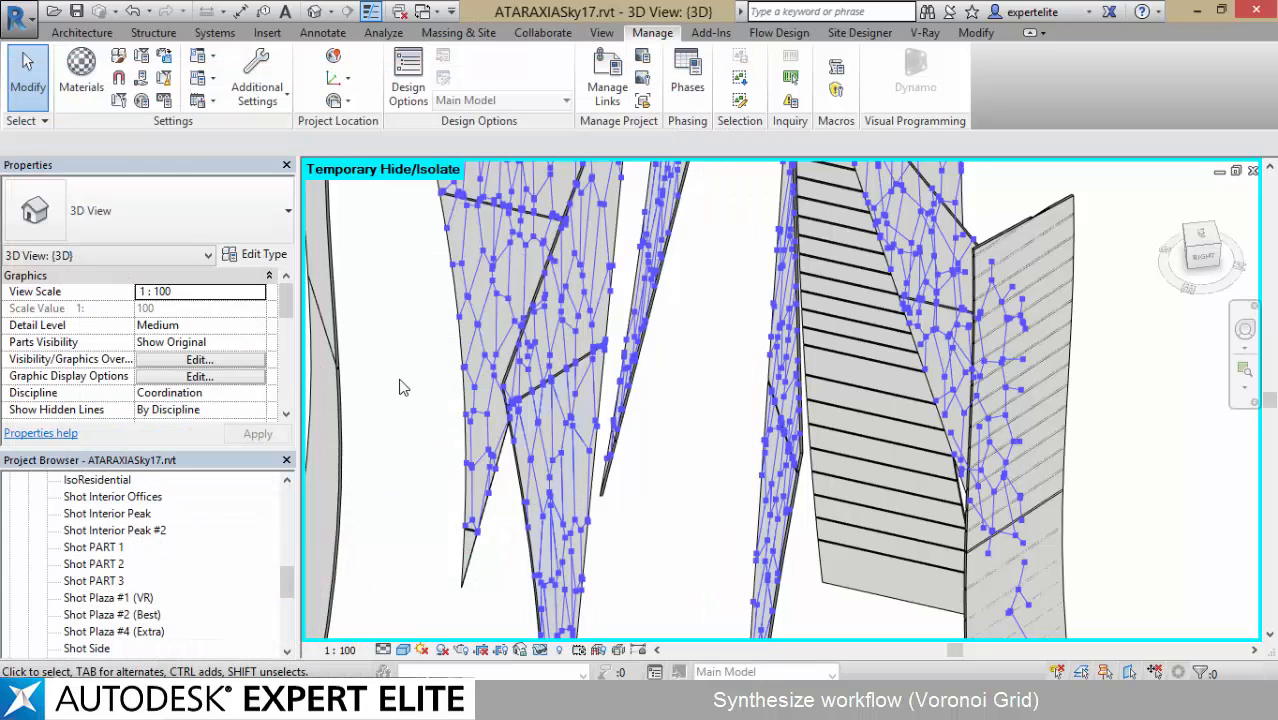
{"action": "middle_click_drag", "start_coordinate": [410, 388], "coordinate": [500, 370], "text": "shift"}
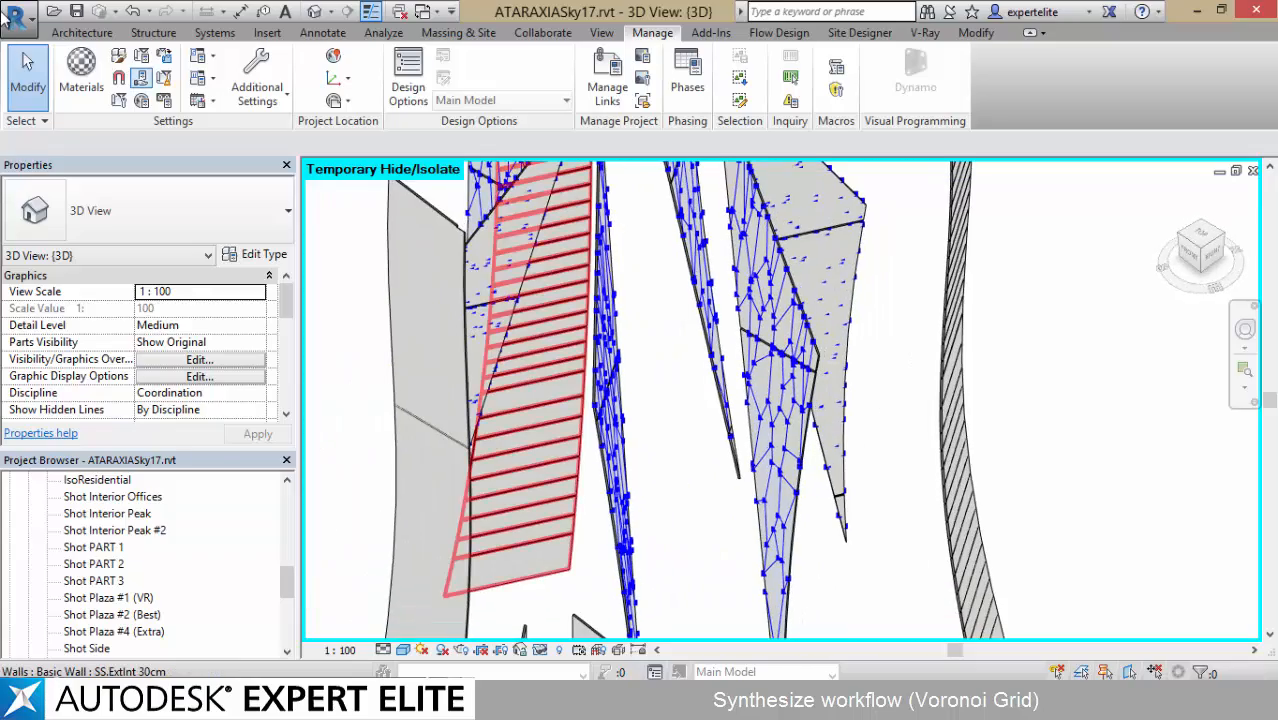
- Create a new family from the Metric Generic Model Adaptive.rft template
{"action": "left_click", "coordinate": [15, 15]}
{"action": "mouse_move", "coordinate": [125, 92]}
{"action": "left_click", "coordinate": [190, 157]}
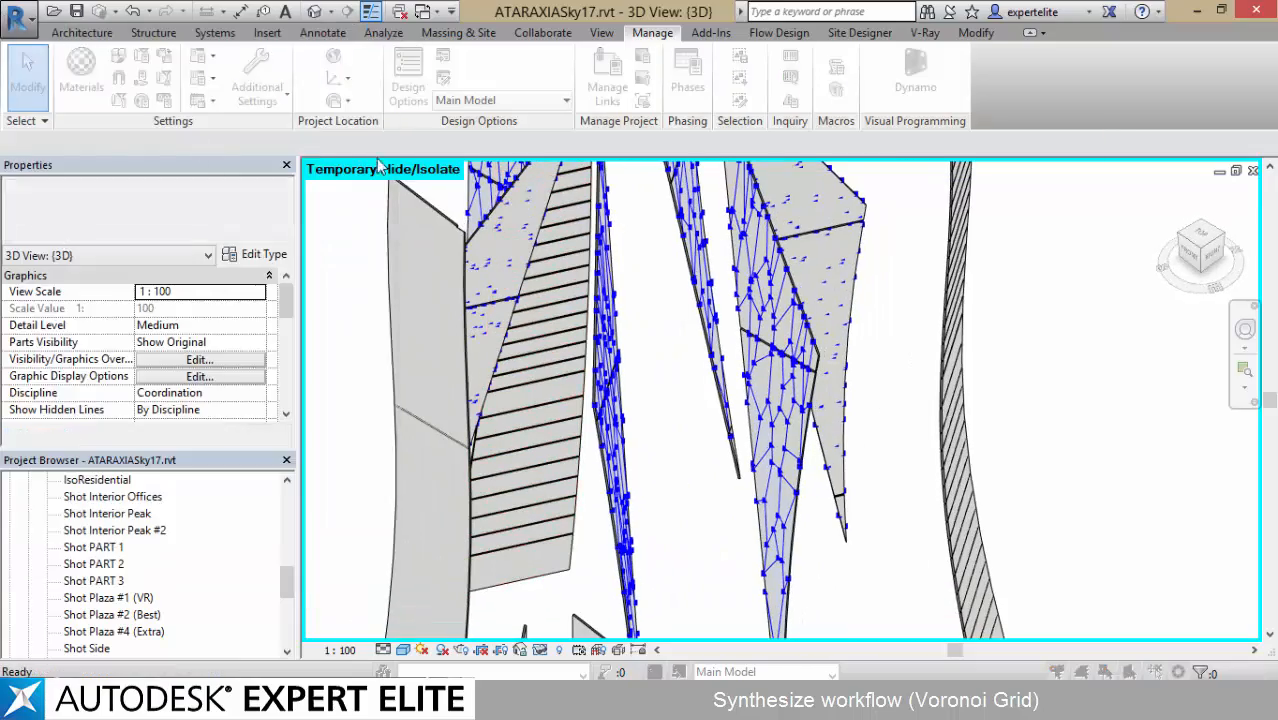
{"action": "left_click", "coordinate": [705, 370]}
{"action": "scroll", "coordinate": [705, 375], "scroll_direction": "down", "scroll_amount": 8}
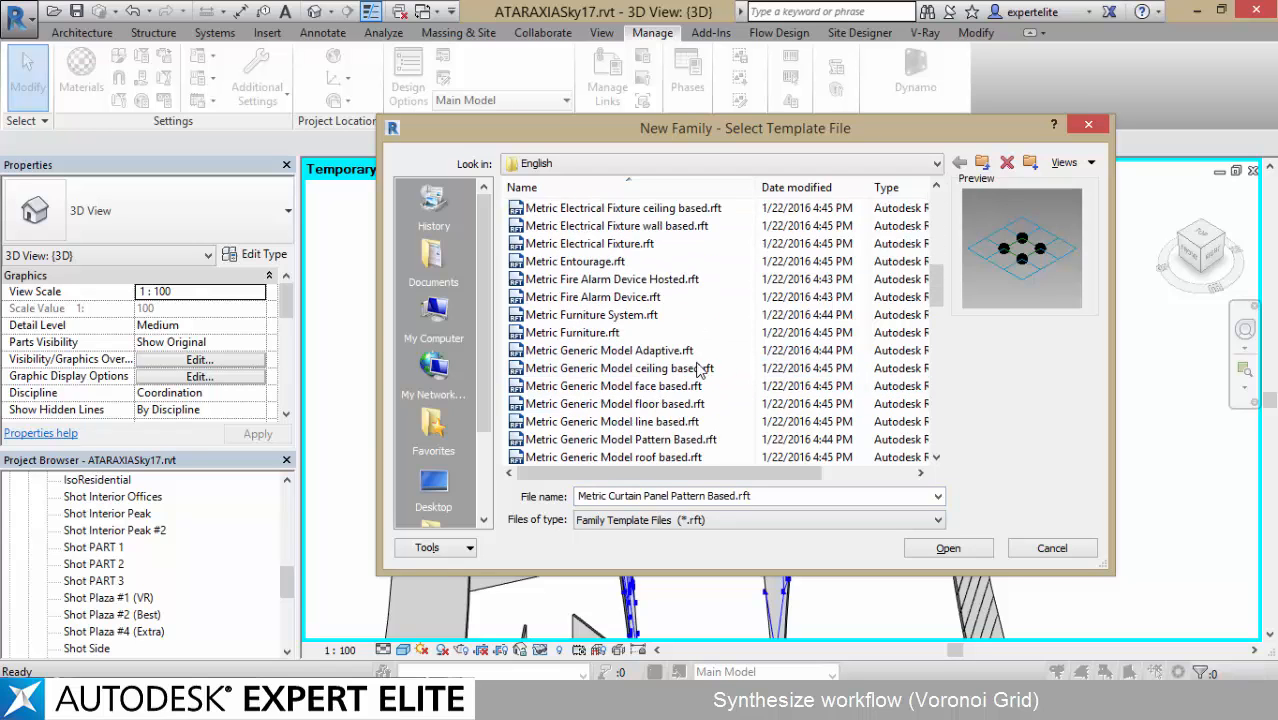
{"action": "double_click", "coordinate": [690, 352]}
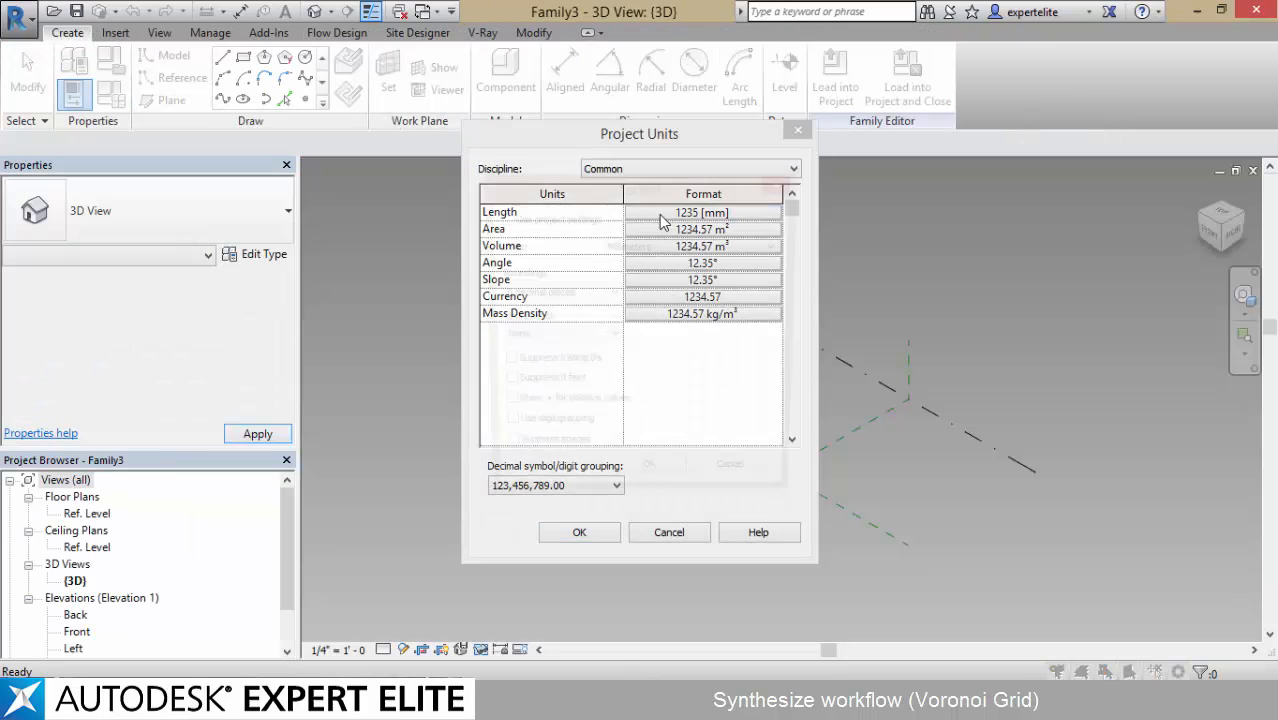
- Set the family's length units to meters with the m unit symbol, adjust the decimal rounding, and apply the project units
{"action": "left_click", "coordinate": [640, 245]}
{"action": "left_click", "coordinate": [629, 323]}
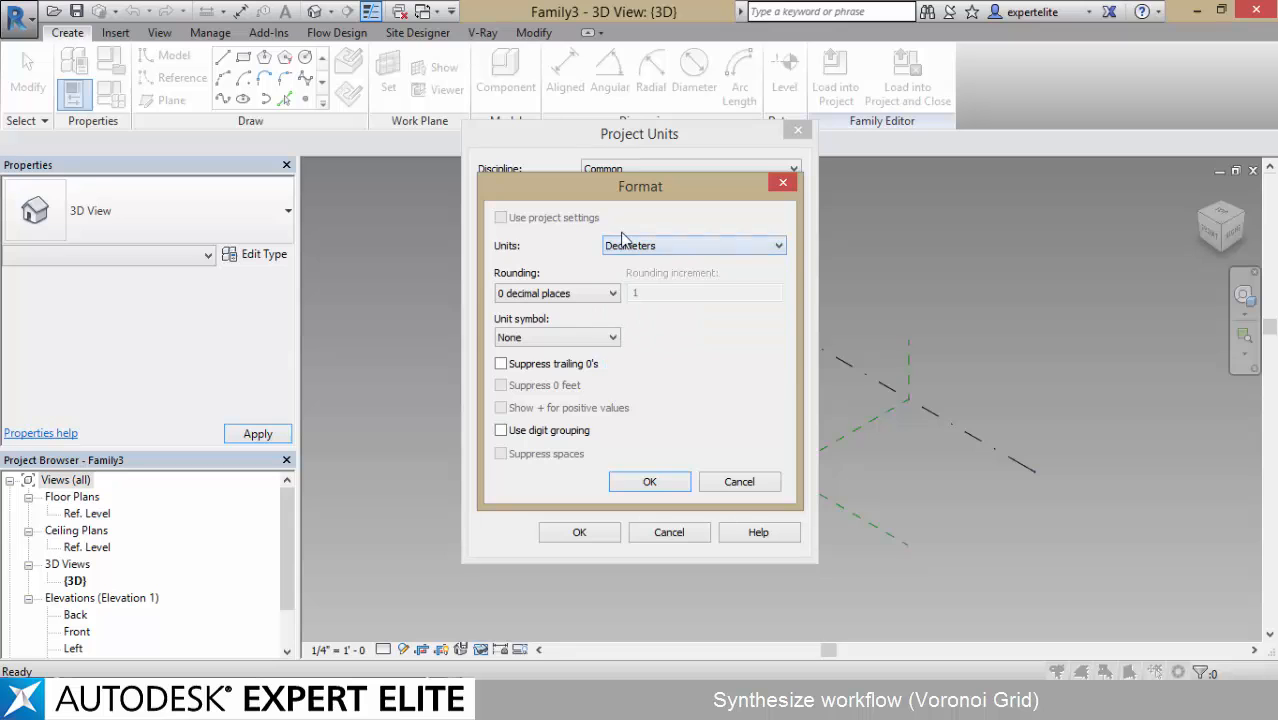
{"action": "left_click", "coordinate": [626, 245]}
{"action": "left_click", "coordinate": [620, 311]}
{"action": "left_click", "coordinate": [555, 293]}
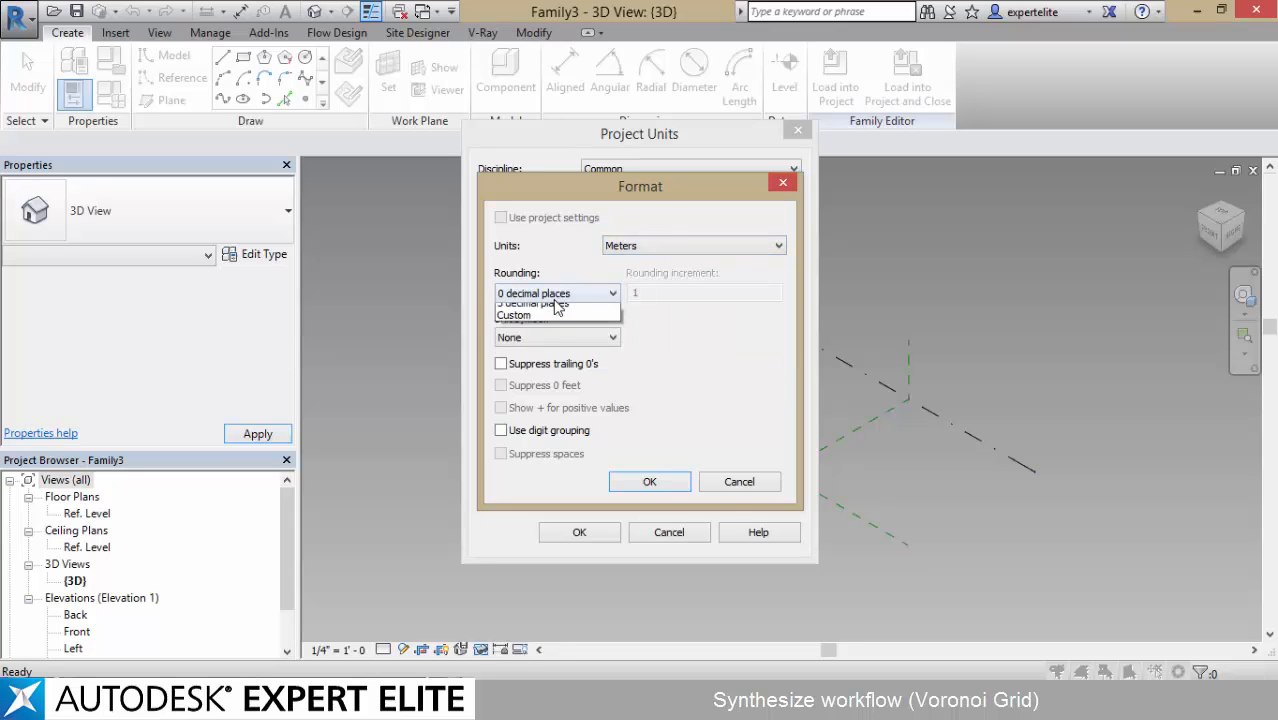
{"action": "left_click", "coordinate": [530, 380]}
{"action": "left_click", "coordinate": [555, 337]}
{"action": "left_click", "coordinate": [537, 367]}
{"action": "left_click", "coordinate": [649, 481]}
{"action": "left_click", "coordinate": [579, 532]}
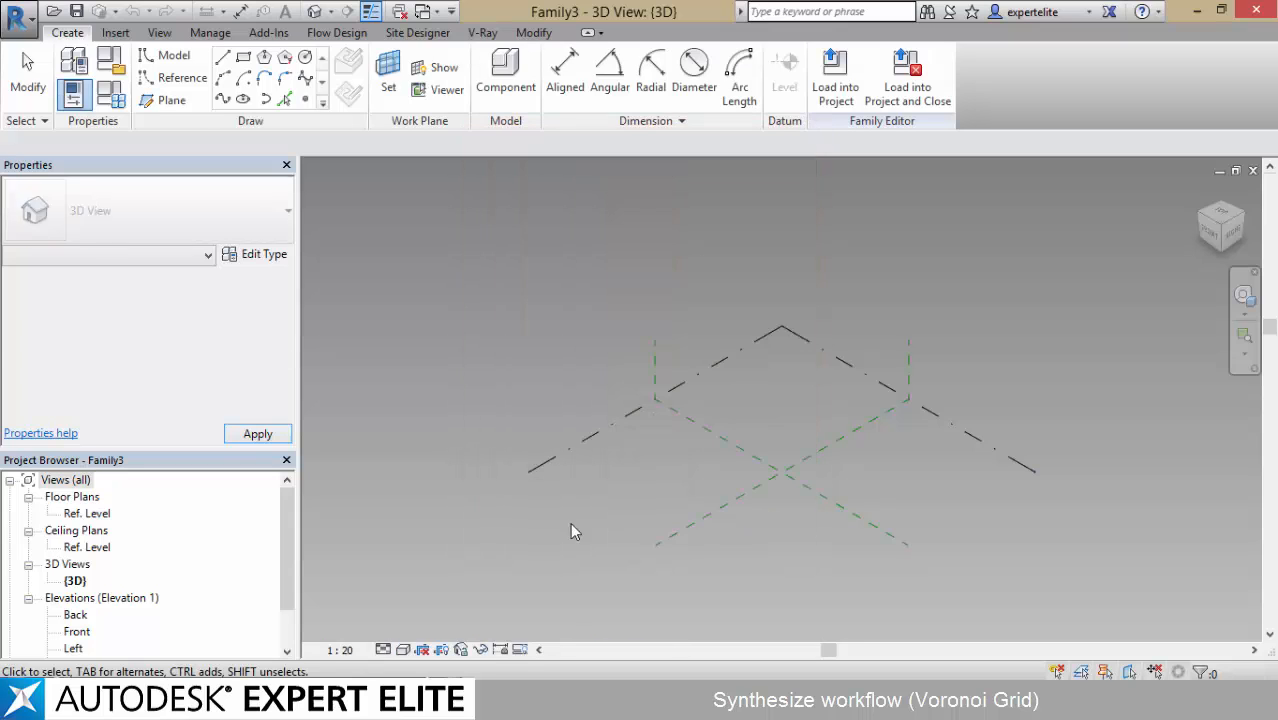
{"action": "left_click", "coordinate": [305, 99]}
{"action": "left_click", "coordinate": [350, 97]}
{"action": "scroll", "coordinate": [678, 540], "scroll_direction": "up", "scroll_amount": 3}
{"action": "left_click", "coordinate": [569, 506]}
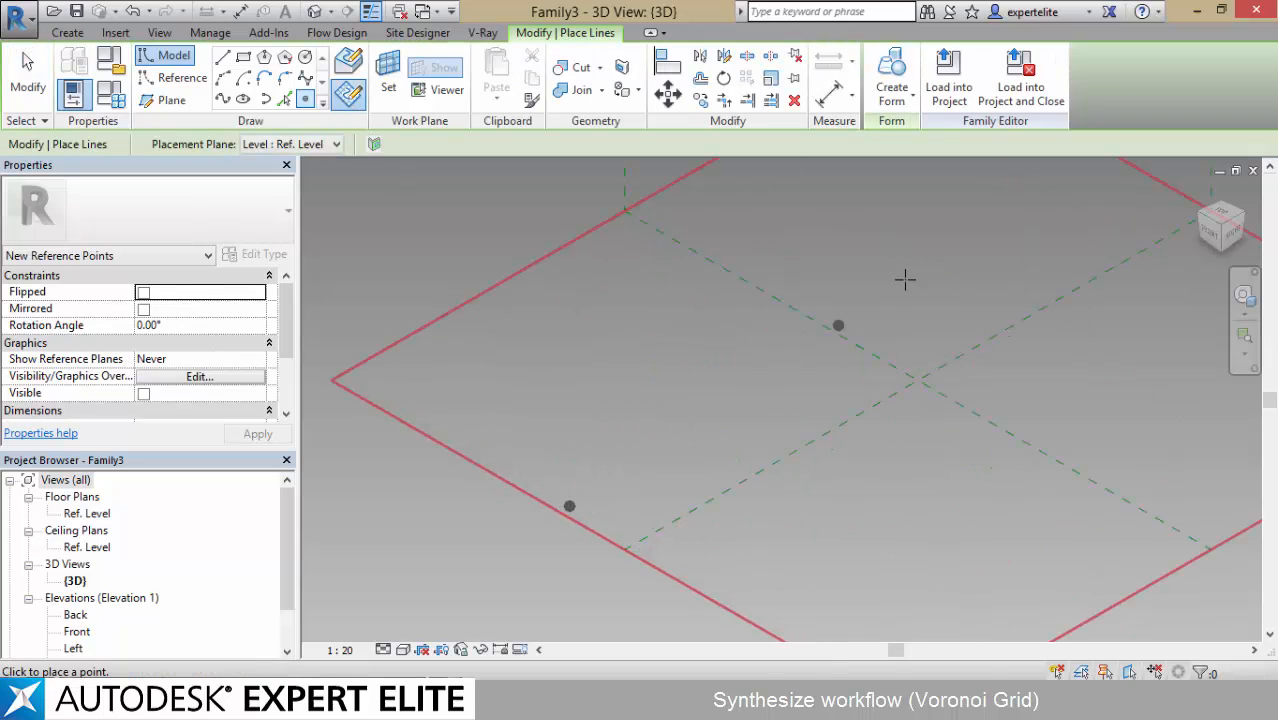
{"action": "left_click", "coordinate": [924, 253]}
{"action": "left_click", "coordinate": [714, 400]}
{"action": "key", "text": "Escape"}
{"action": "key", "text": "Escape"}
{"action": "left_click_drag", "start_coordinate": [461, 545], "coordinate": [949, 247]}
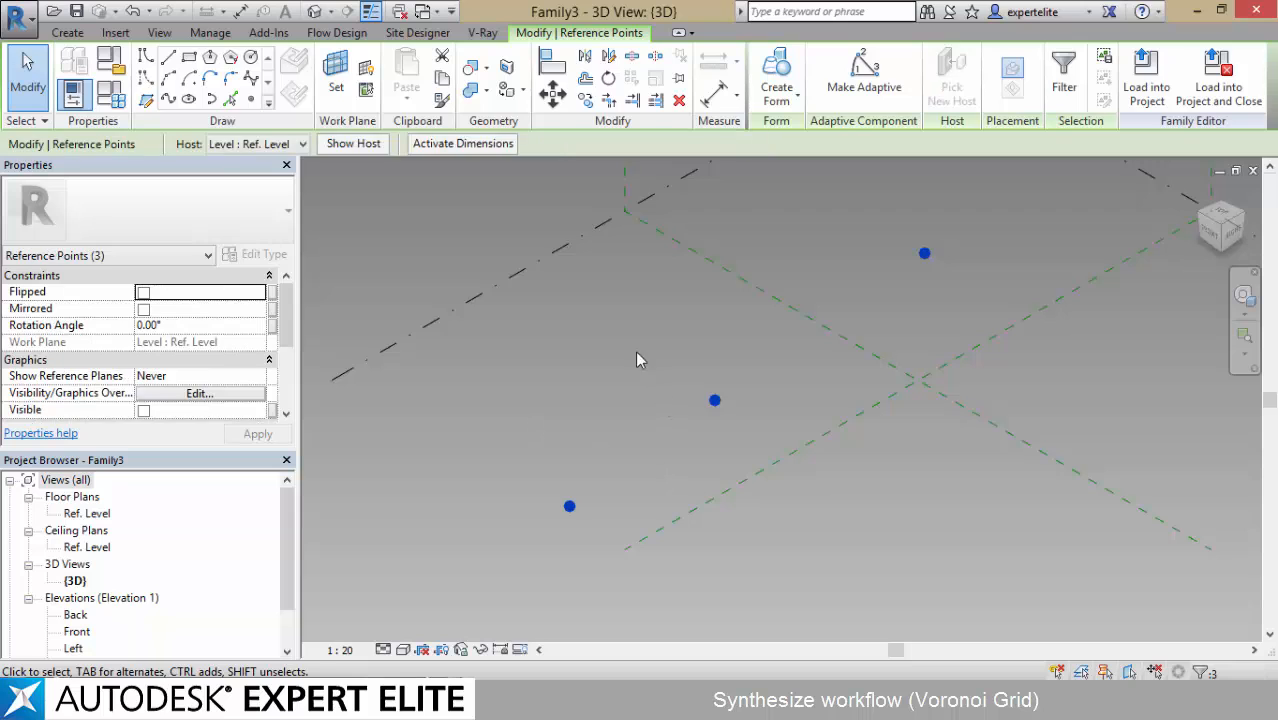
{"action": "key", "text": "Delete"}
- Draw a diagonal reference line on the reference level with 3D Snapping enabled
{"action": "left_click", "coordinate": [171, 86]}
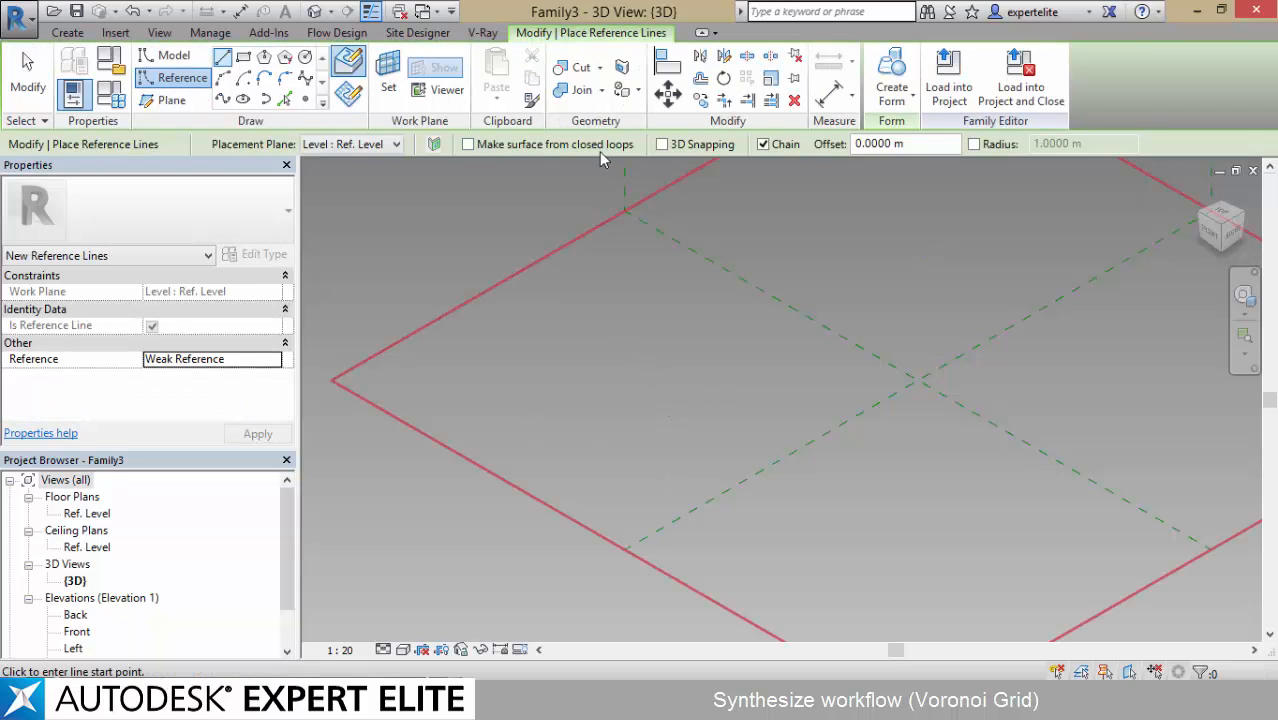
{"action": "left_click", "coordinate": [698, 147]}
{"action": "left_click", "coordinate": [573, 473]}
{"action": "left_click", "coordinate": [883, 279]}
{"action": "key", "text": "Escape"}
{"action": "key", "text": "Escape"}
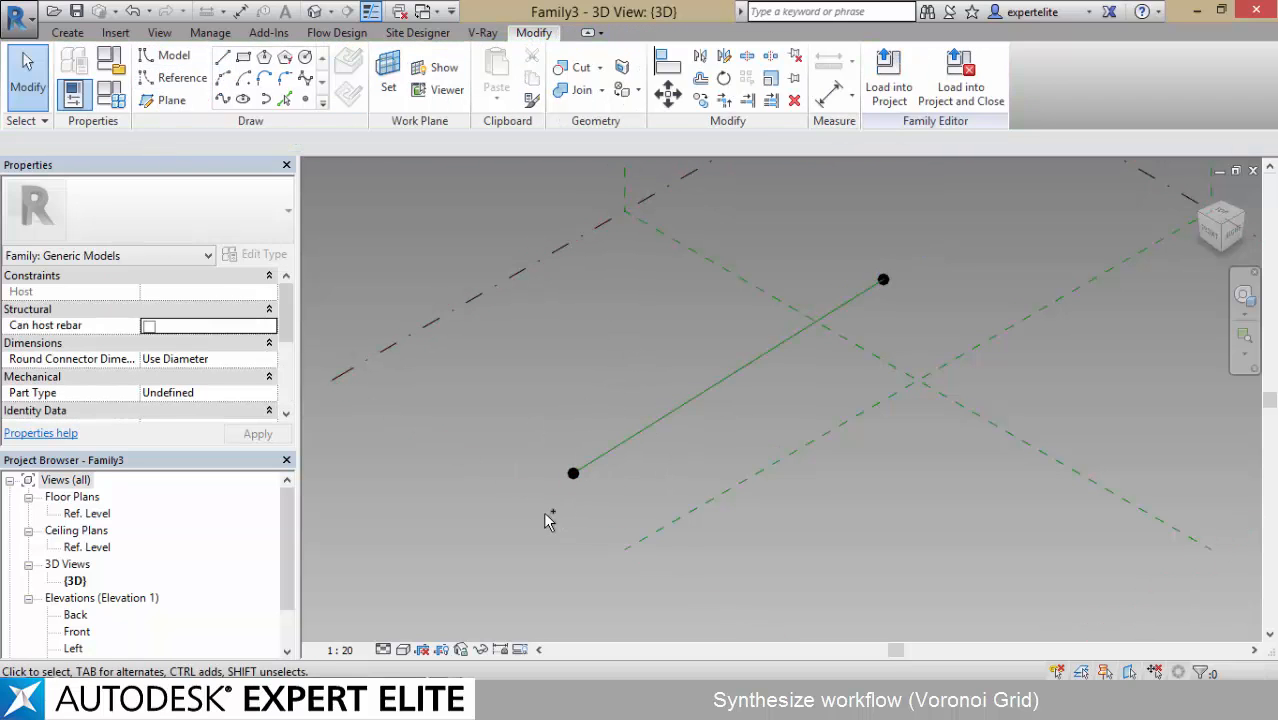
- Select both end points of the reference line and make them adaptive
{"action": "left_click_drag", "start_coordinate": [543, 530], "coordinate": [653, 429]}
{"action": "left_click_drag", "start_coordinate": [792, 371], "coordinate": [988, 169], "text": "ctrl"}
{"action": "left_click", "coordinate": [864, 75]}
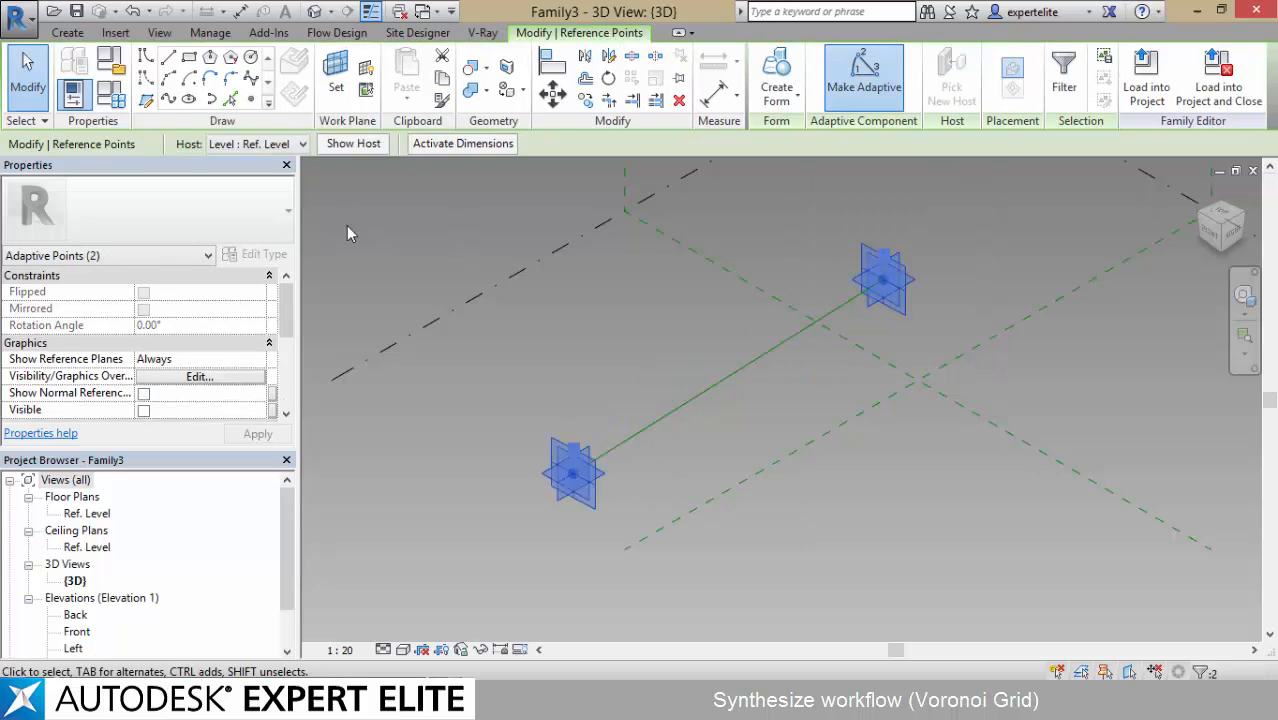
- Set the work plane on adaptive point 1 and draw a small model-line circle centred on that point
{"action": "left_click", "coordinate": [337, 78]}
{"action": "left_click", "coordinate": [554, 460]}
{"action": "left_click", "coordinate": [306, 58]}
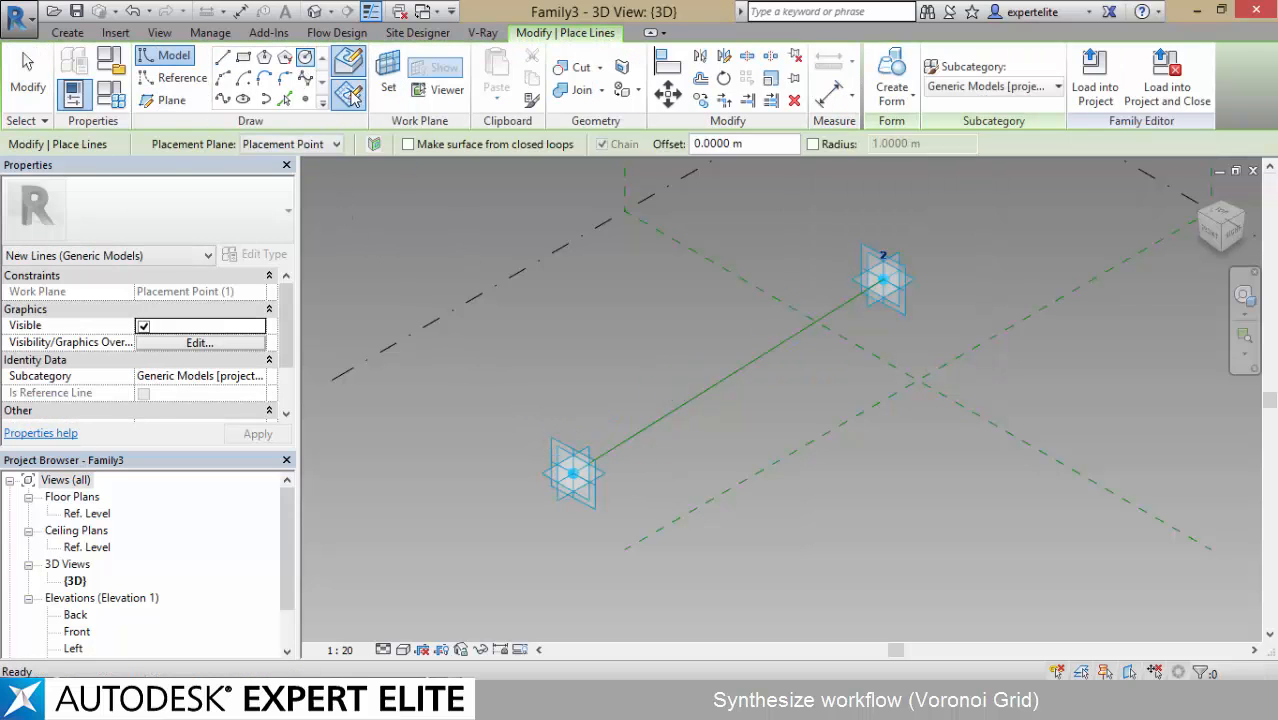
{"action": "left_click", "coordinate": [352, 96]}
{"action": "scroll", "coordinate": [569, 475], "scroll_direction": "up", "scroll_amount": 4}
{"action": "left_click", "coordinate": [583, 467]}
{"action": "left_click", "coordinate": [600, 473]}
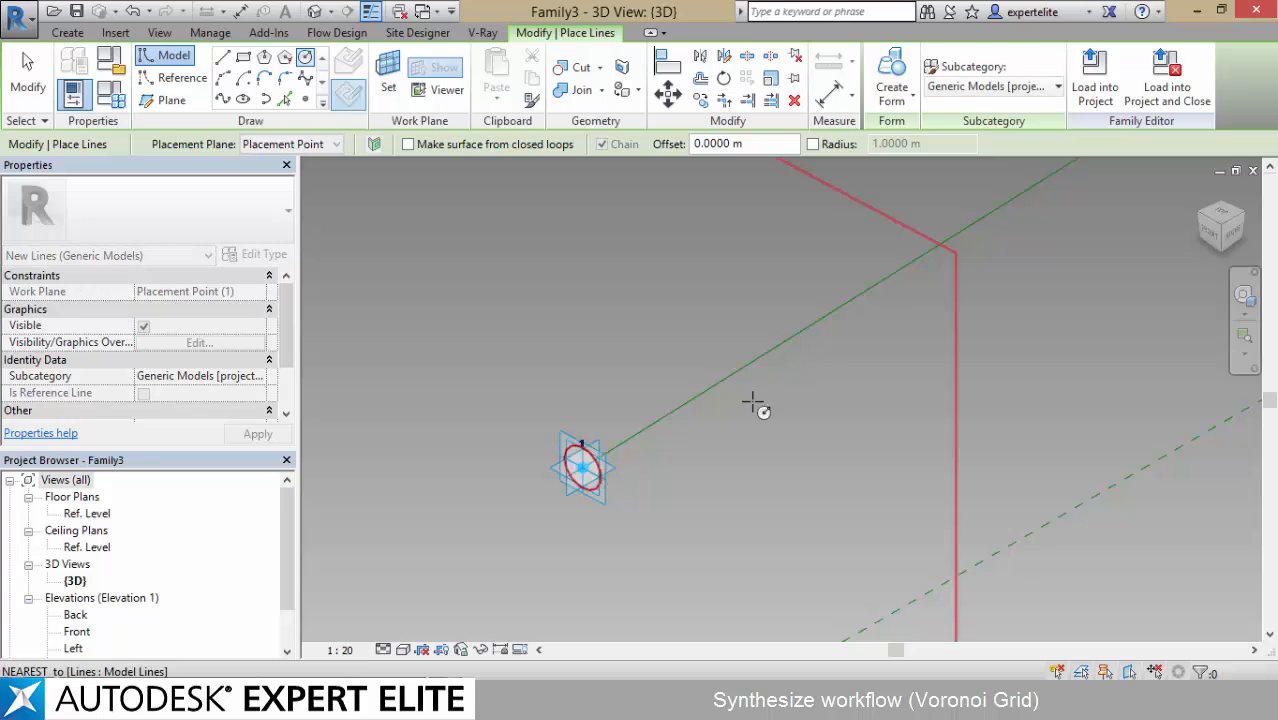
{"action": "scroll", "coordinate": [542, 491], "scroll_direction": "down", "scroll_amount": 3}
{"action": "key", "text": "Escape"}
{"action": "key", "text": "Escape"}
- Create a solid form from the circle along the reference line and load the family into the project
{"action": "scroll", "coordinate": [588, 502], "scroll_direction": "up", "scroll_amount": 3}
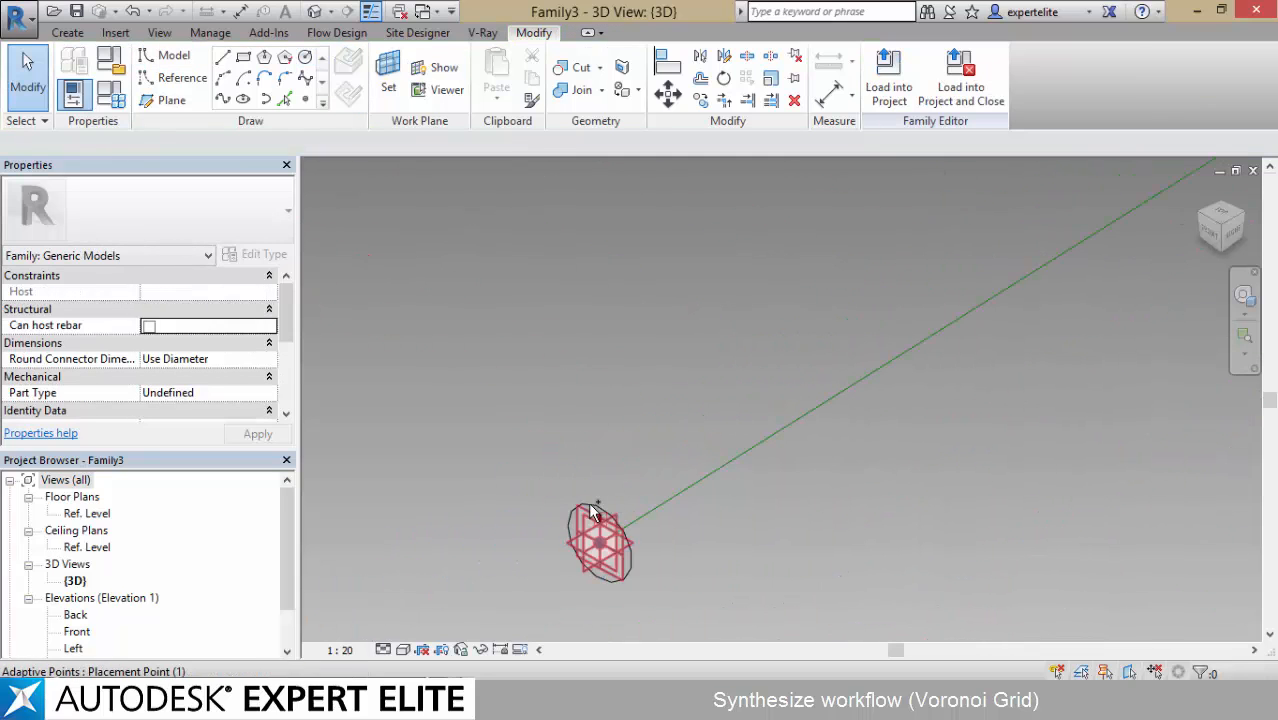
{"action": "left_click", "coordinate": [671, 490], "text": "ctrl"}
{"action": "left_click", "coordinate": [893, 86]}
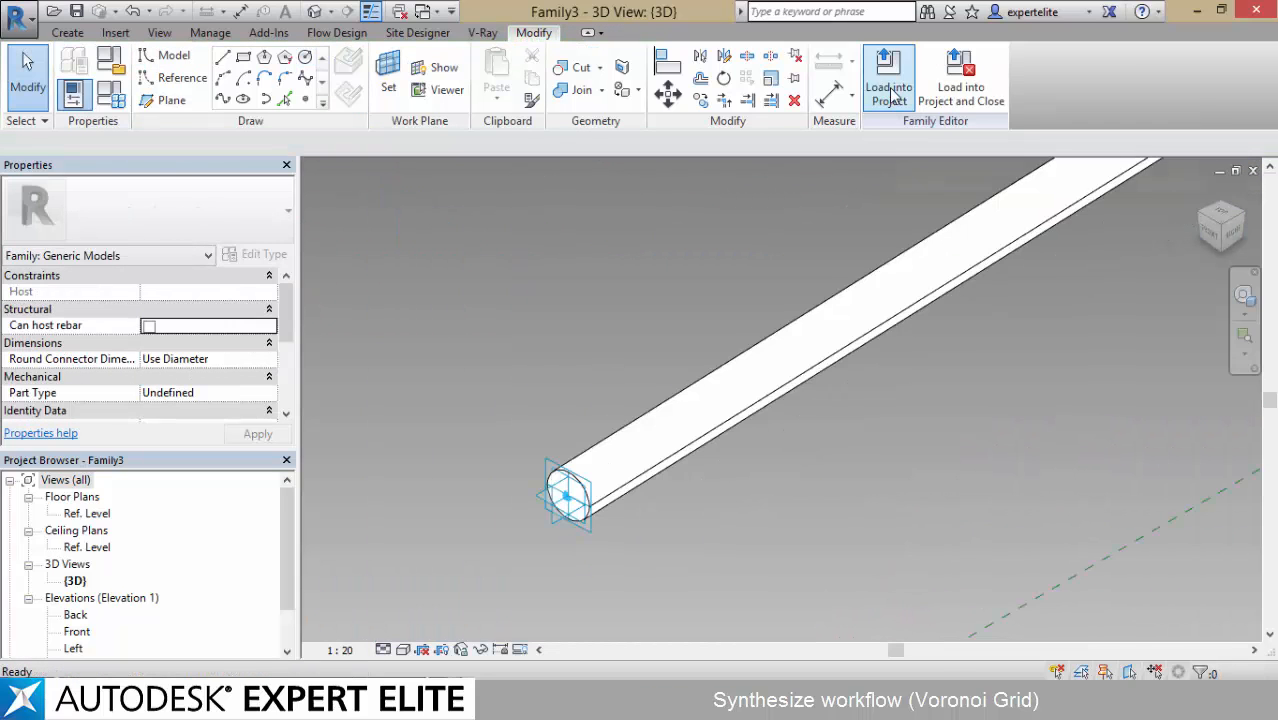
- Load the beam family into the project and place one instance on a wall face in the default 3D view
{"action": "left_click", "coordinate": [889, 92]}
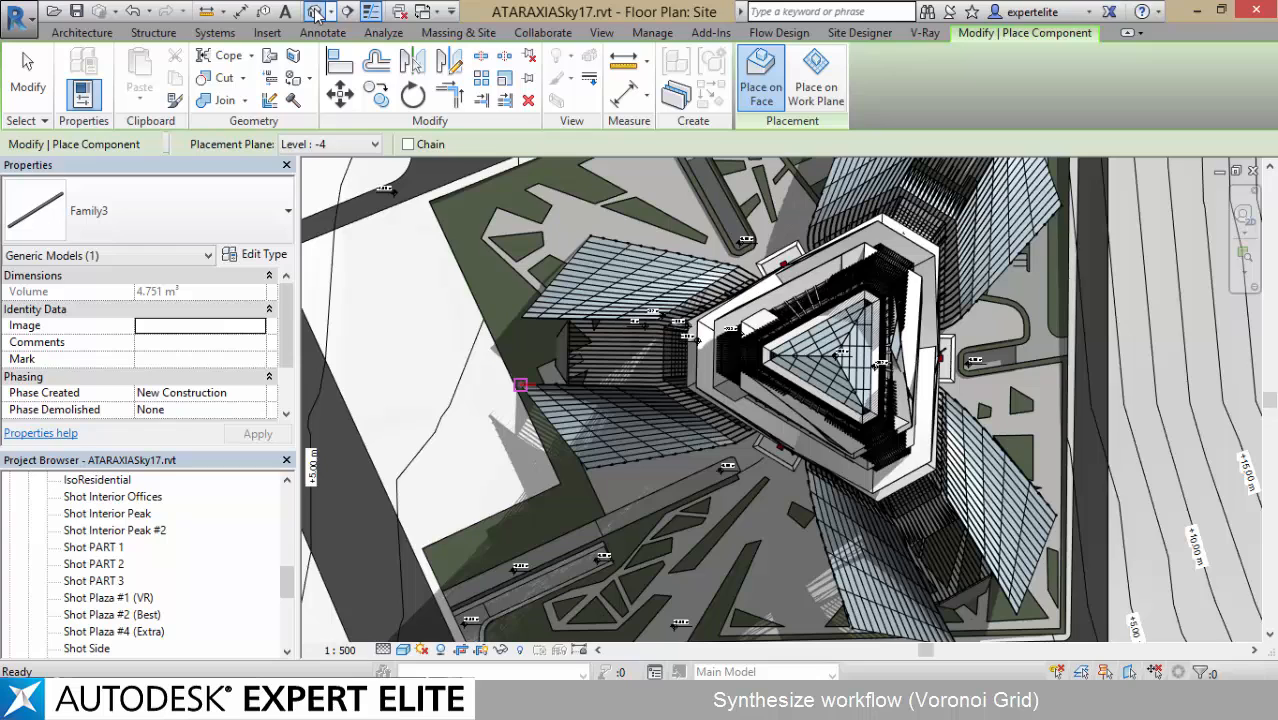
{"action": "left_click", "coordinate": [315, 11]}
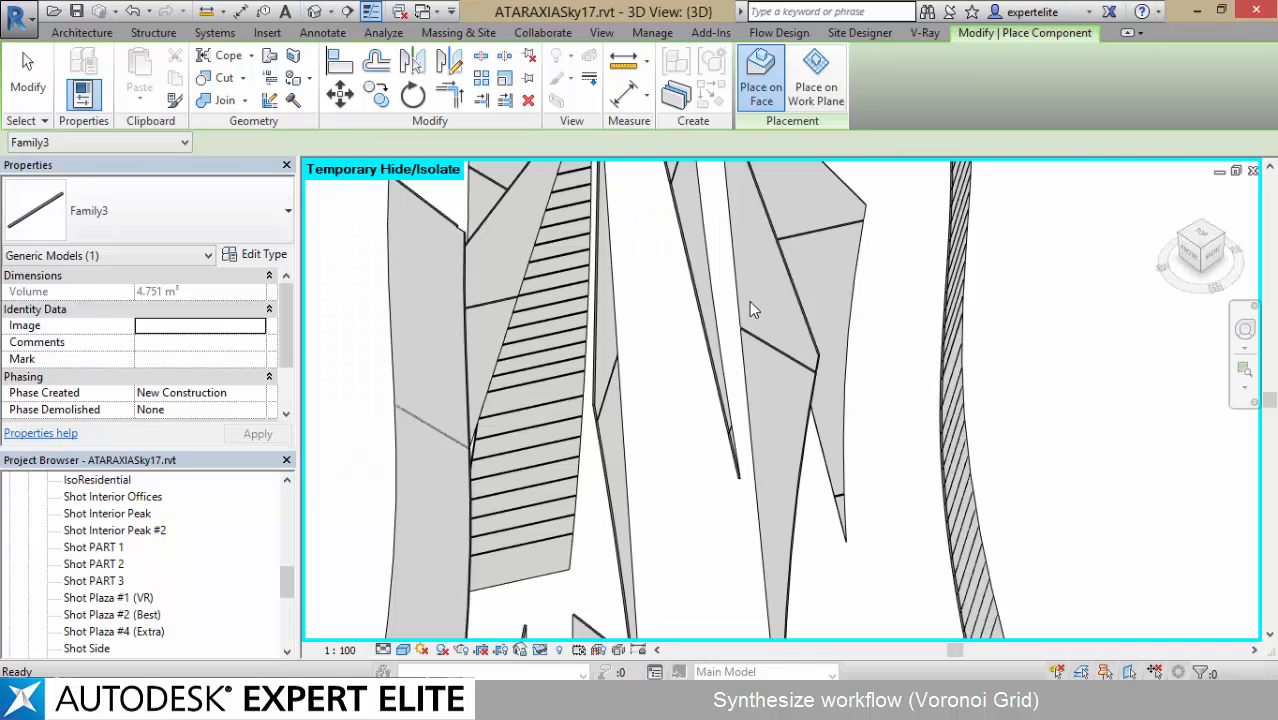
{"action": "scroll", "coordinate": [758, 283], "scroll_direction": "up", "scroll_amount": 3}
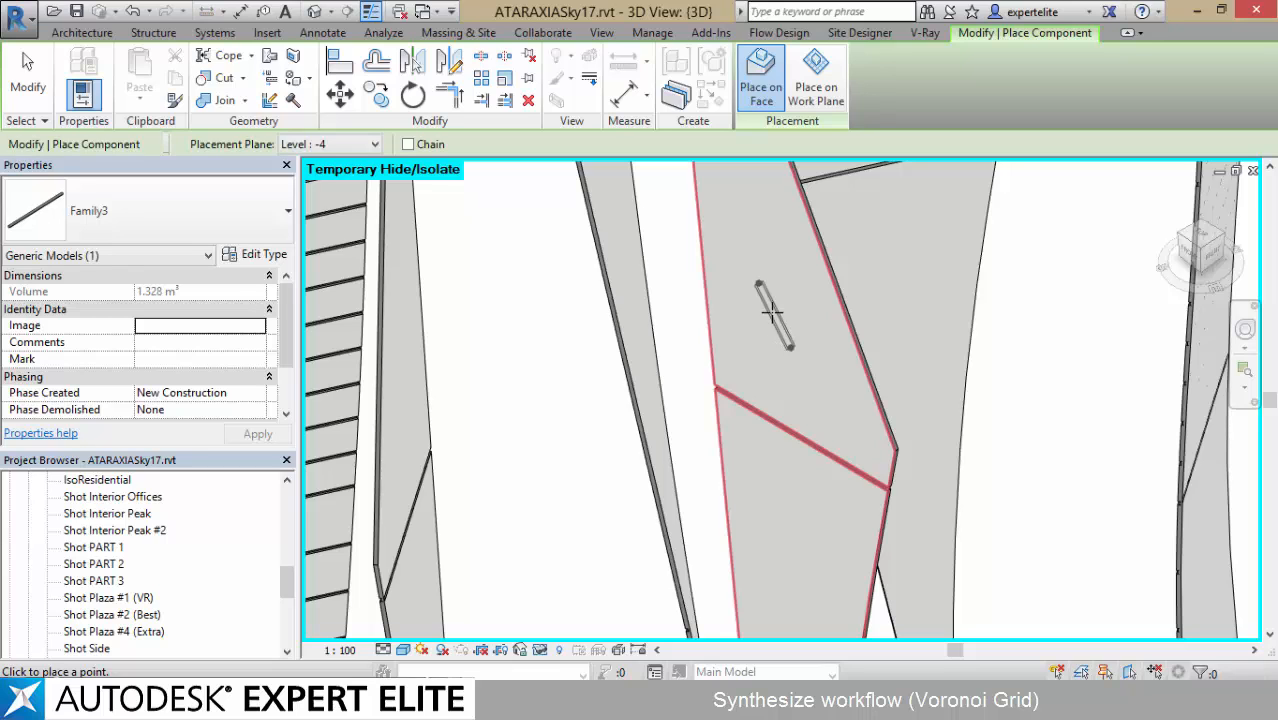
{"action": "left_click", "coordinate": [772, 312]}
{"action": "key", "text": "Escape"}
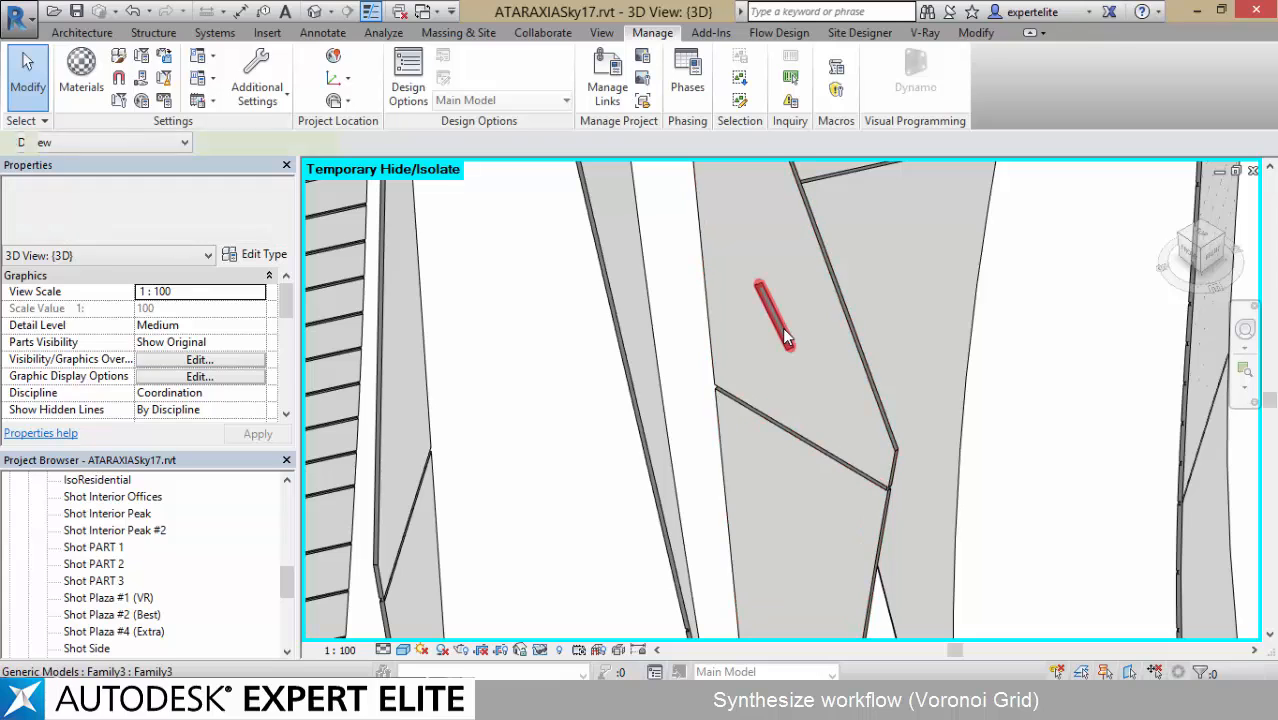
- Reopen the placed beam's family for editing and set the form's circle radius at adaptive point 1 to 0.1 m
{"action": "double_click", "coordinate": [782, 327]}
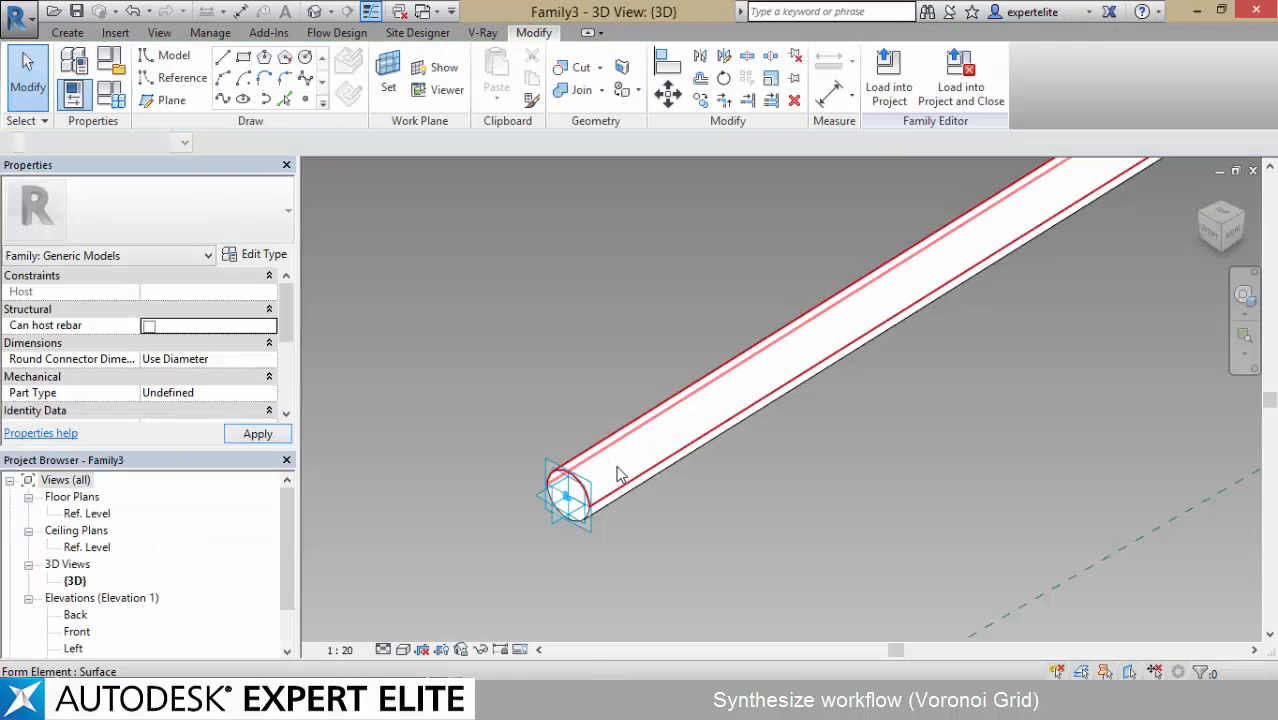
{"action": "left_click", "coordinate": [630, 450]}
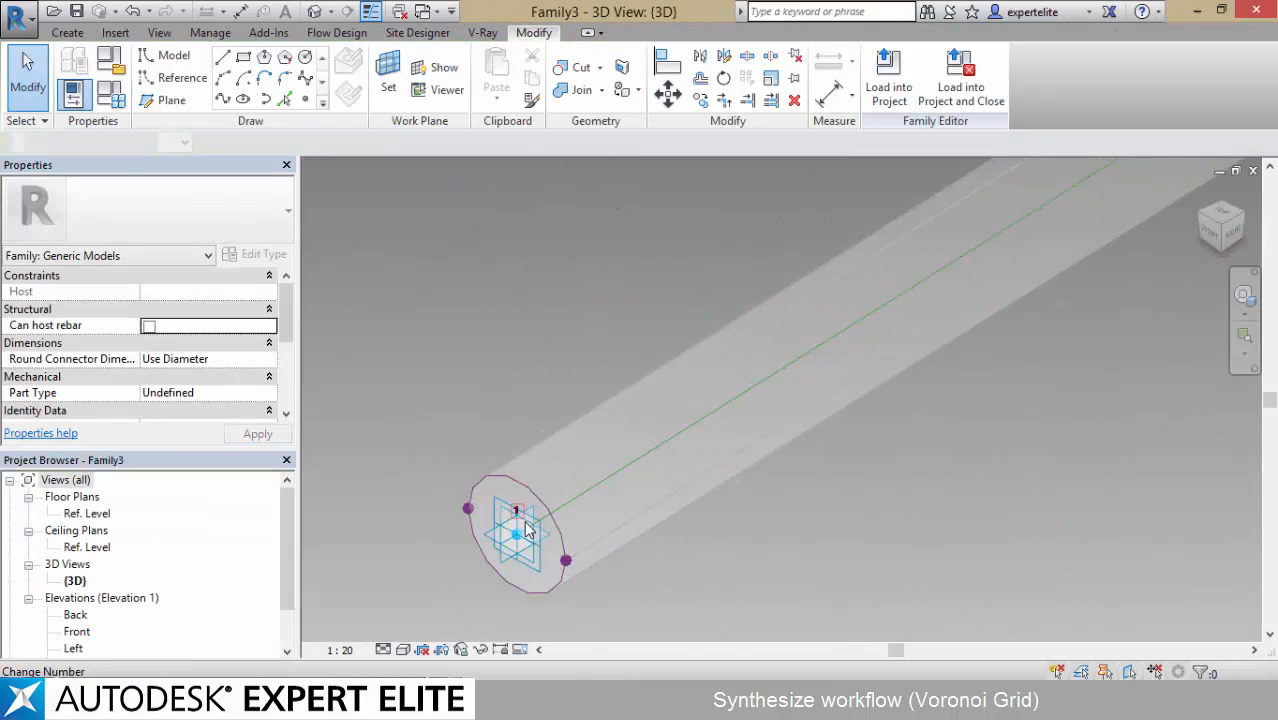
{"action": "left_click", "coordinate": [500, 485]}
{"action": "left_click", "coordinate": [510, 505]}
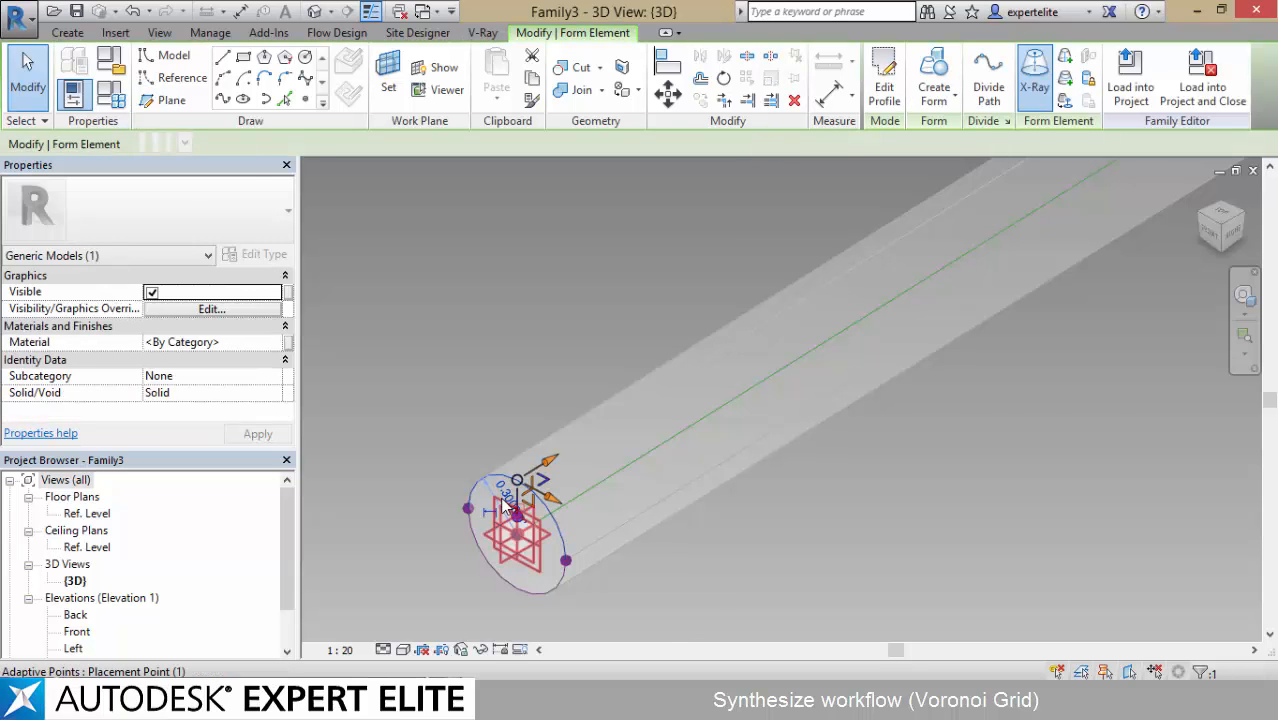
{"action": "scroll", "coordinate": [512, 505], "scroll_direction": "up", "scroll_amount": 2}
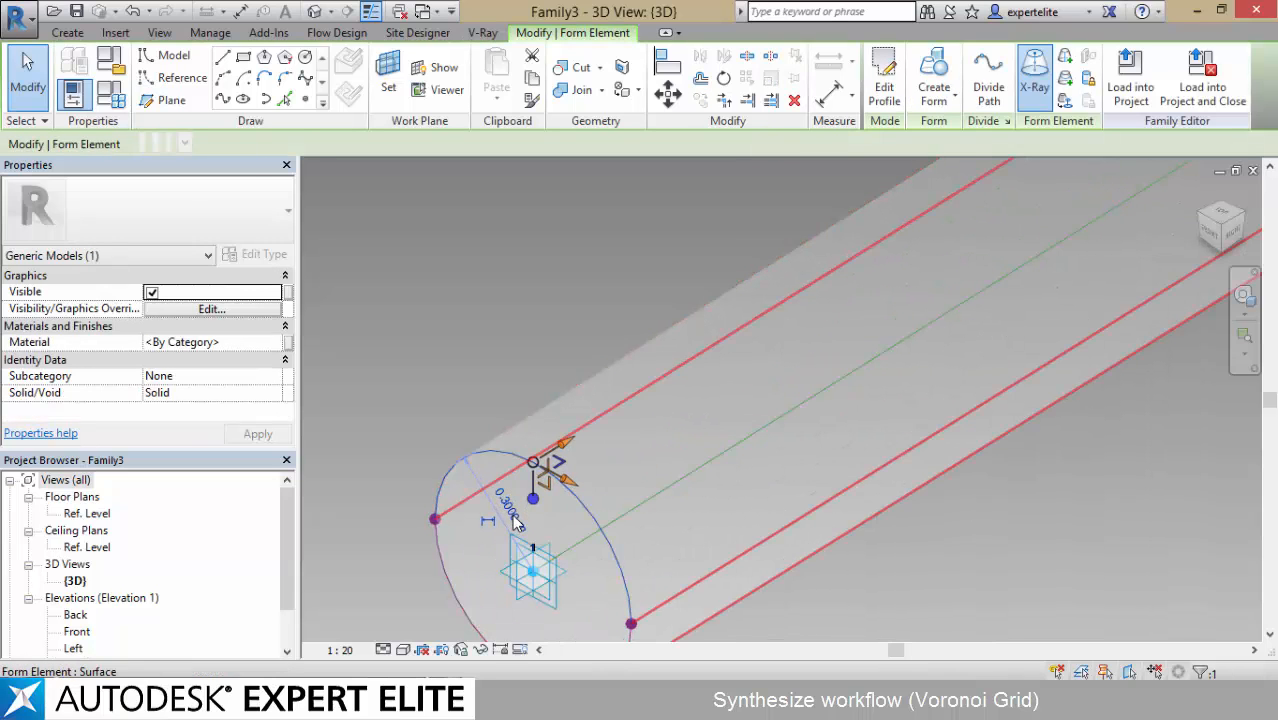
{"action": "left_click", "coordinate": [516, 522]}
{"action": "type", "text": "0.1"}
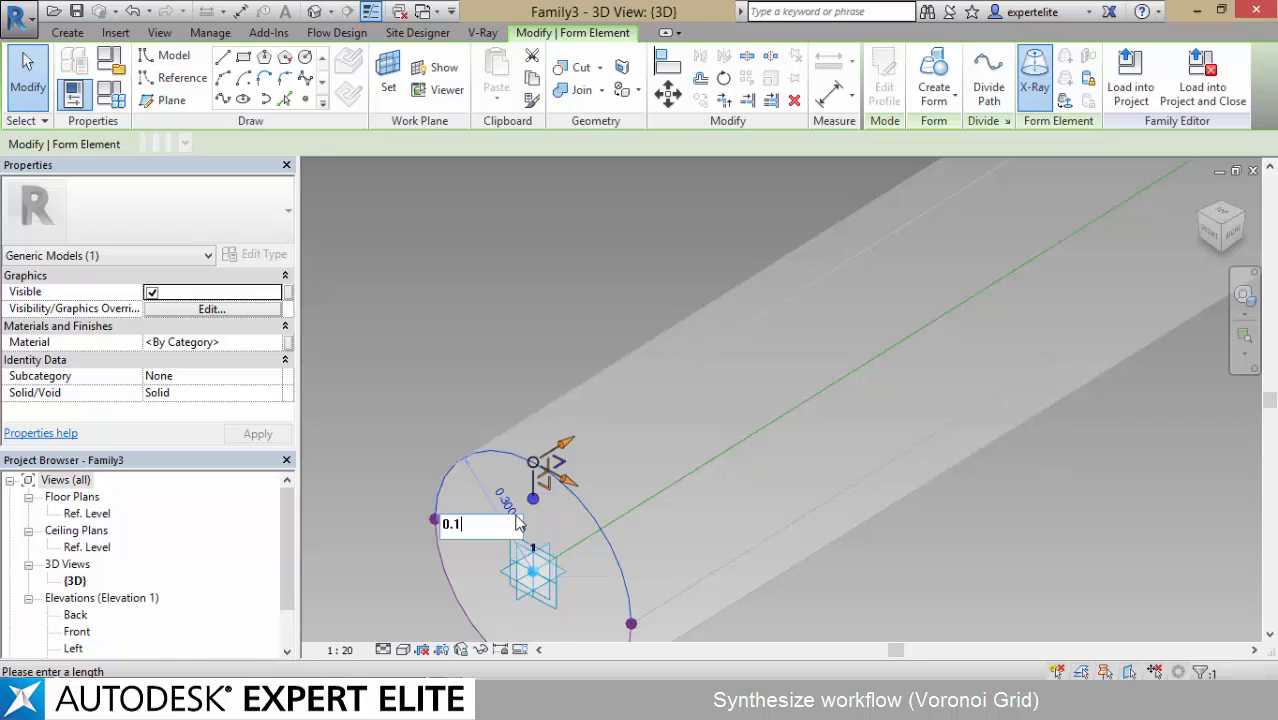
{"action": "key", "text": "Return"}
- Set the form's circle radius at adaptive point 2 to 0.1 m
{"action": "middle_click_drag", "start_coordinate": [1070, 418], "coordinate": [665, 418], "text": "shift"}
{"action": "scroll", "coordinate": [685, 298], "scroll_direction": "up", "scroll_amount": 5}
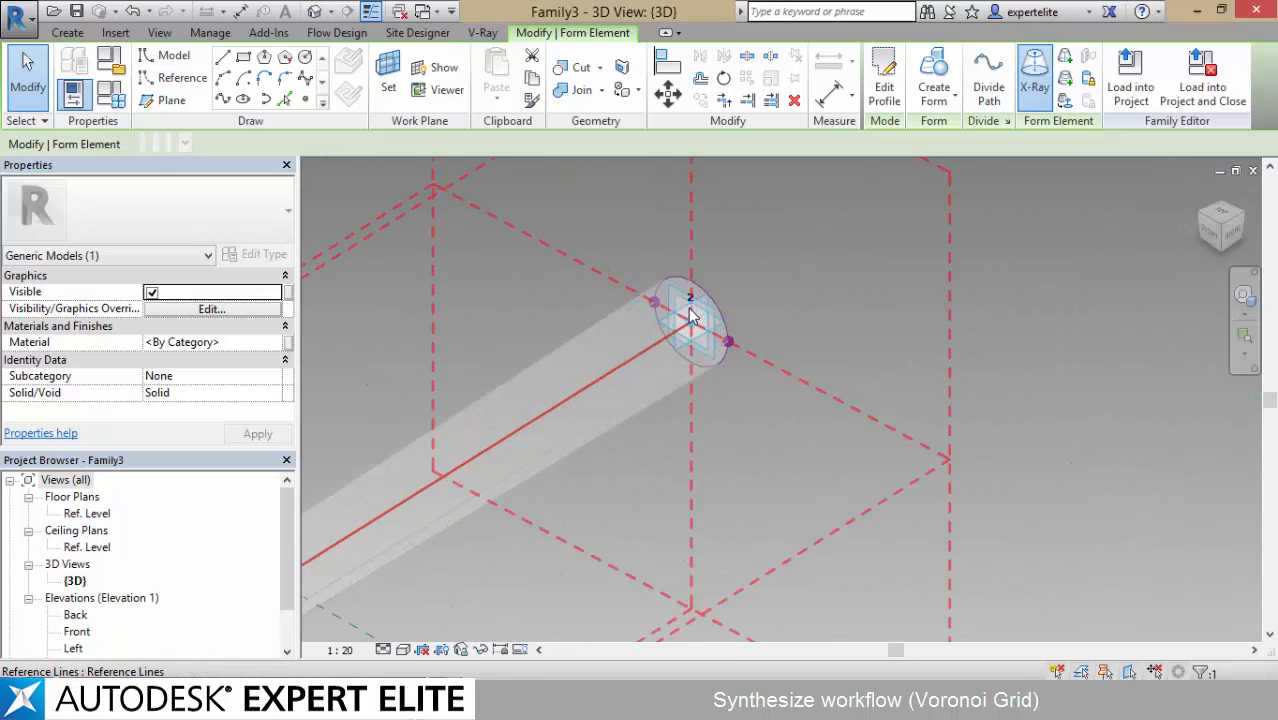
{"action": "left_click", "coordinate": [675, 278]}
{"action": "left_click", "coordinate": [666, 273]}
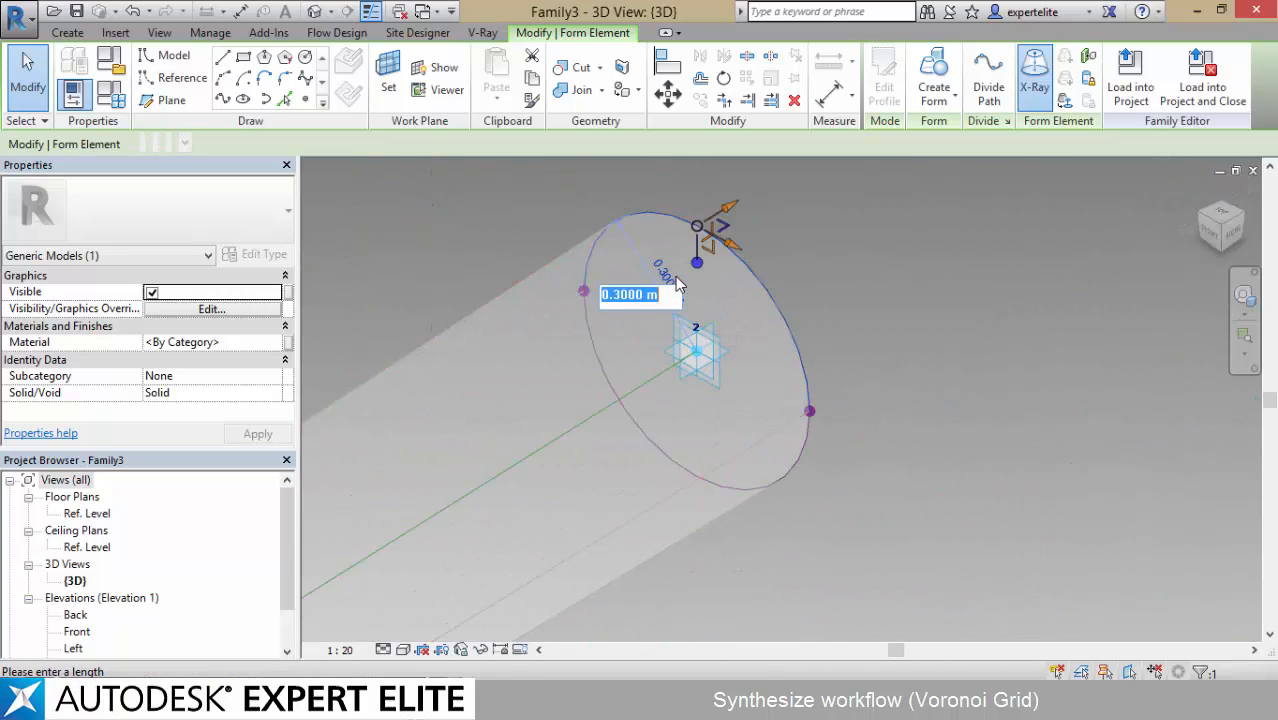
{"action": "type", "text": "0.1"}
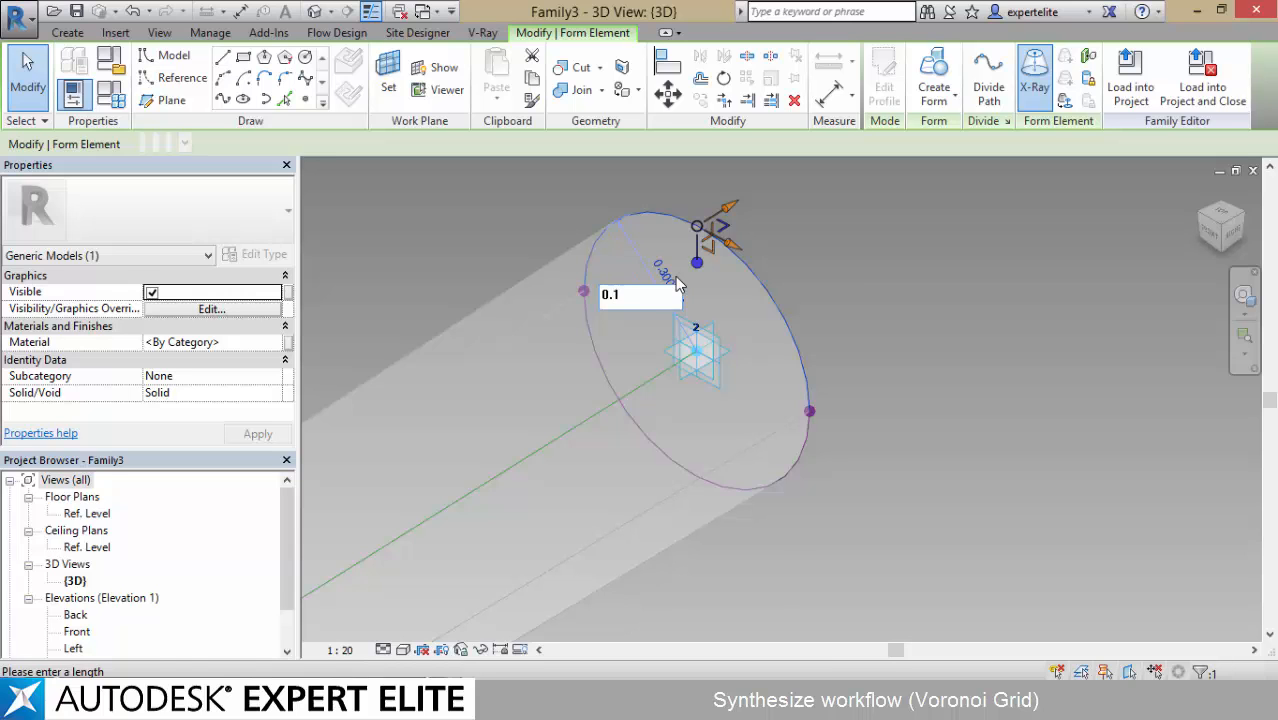
{"action": "key", "text": "Return"}
{"action": "scroll", "coordinate": [650, 252], "scroll_direction": "down", "scroll_amount": 3}
{"action": "middle_click_drag", "start_coordinate": [612, 241], "coordinate": [819, 206]}
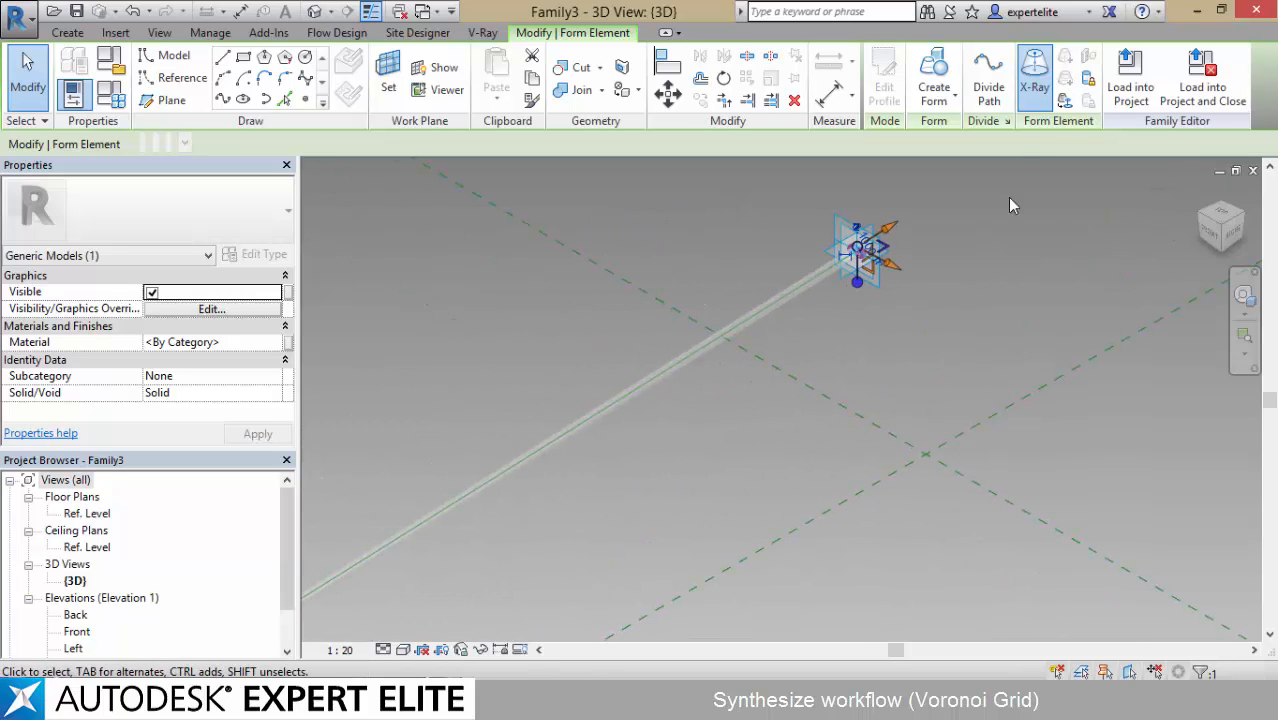
{"action": "key", "text": "Escape"}
- Reload the family into the project, overwriting the existing version and its parameter values, and check the placed beam
{"action": "left_click", "coordinate": [888, 80]}
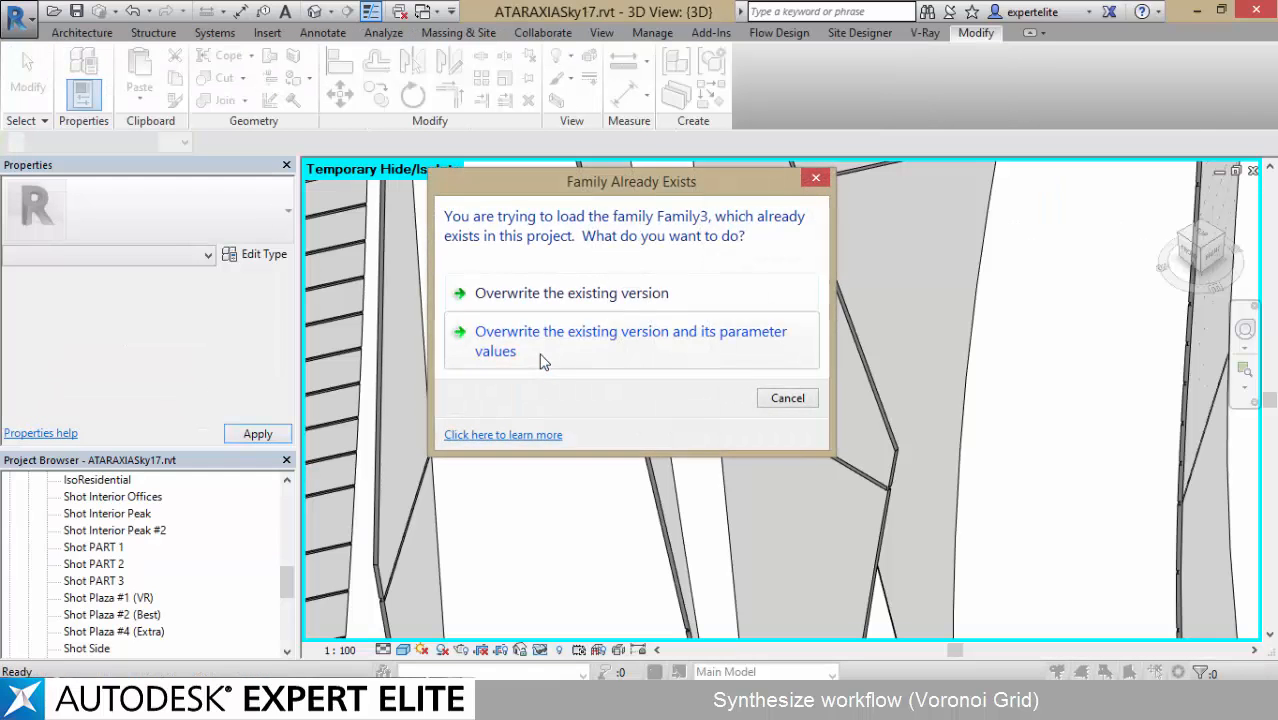
{"action": "left_click", "coordinate": [520, 358]}
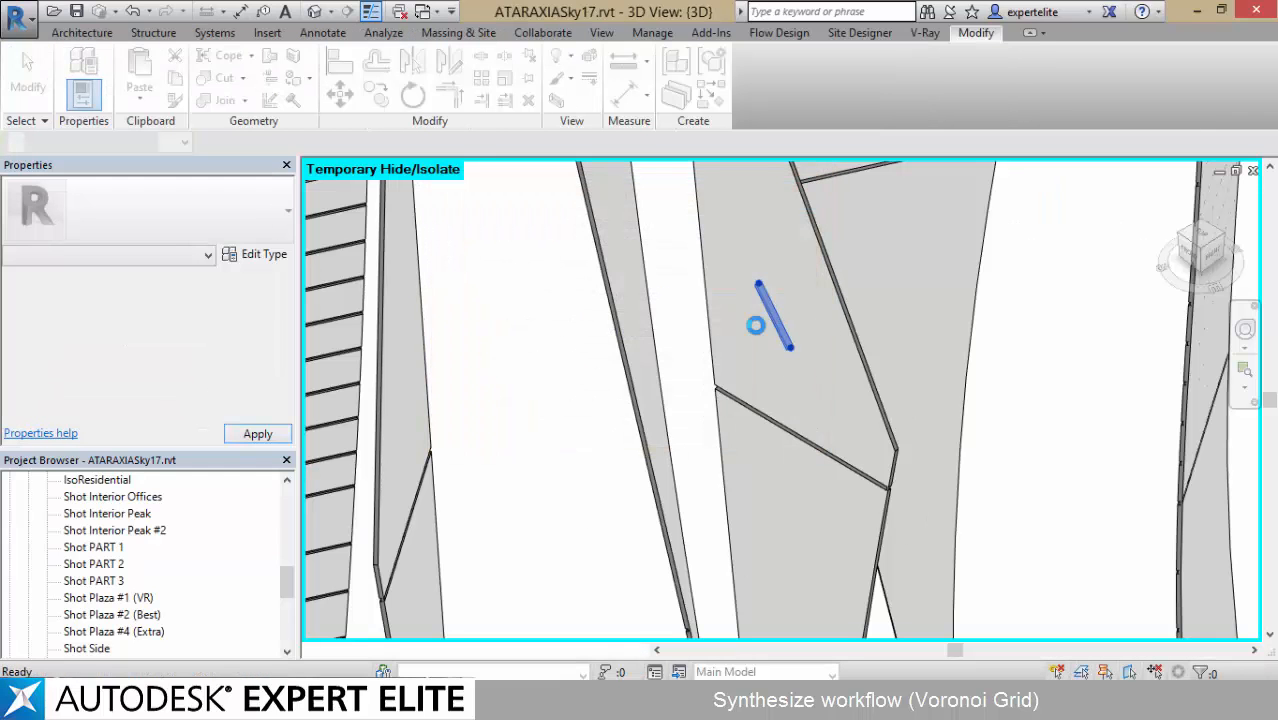
{"action": "left_click", "coordinate": [769, 318]}
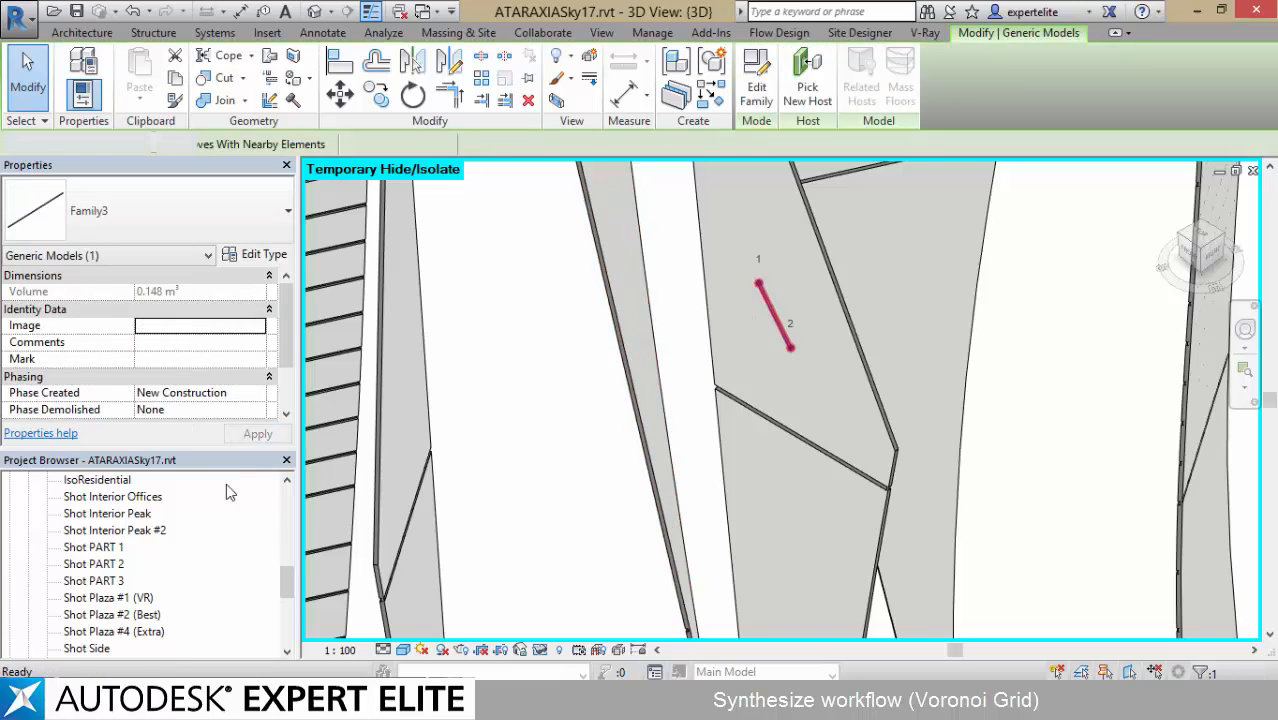
{"action": "key", "text": "Escape"}
- Switch to Dynamo, add an AdaptiveComponent.ByPoints node beside VoroFix and connect VoroFix's Pair Points output to its points input
{"action": "mouse_move", "coordinate": [215, 700]}
{"action": "left_click", "coordinate": [189, 612]}
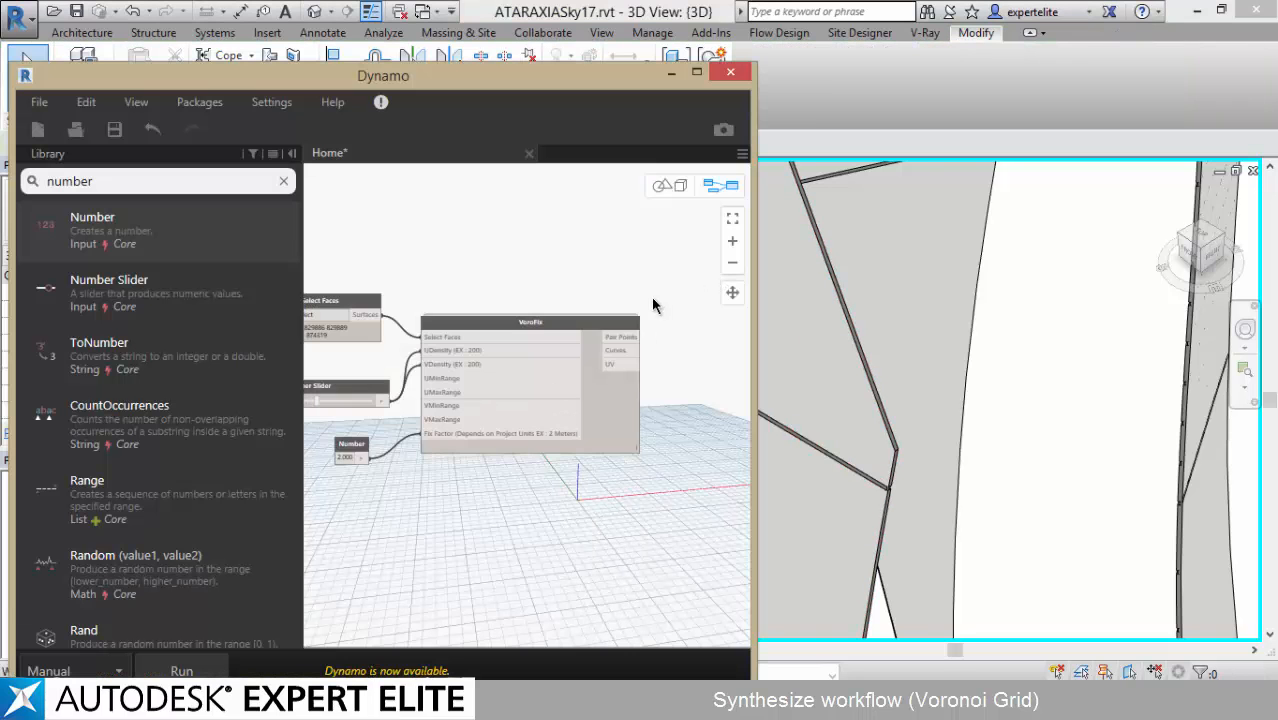
{"action": "scroll", "coordinate": [653, 305], "scroll_direction": "up", "scroll_amount": 3}
{"action": "left_click", "coordinate": [284, 181]}
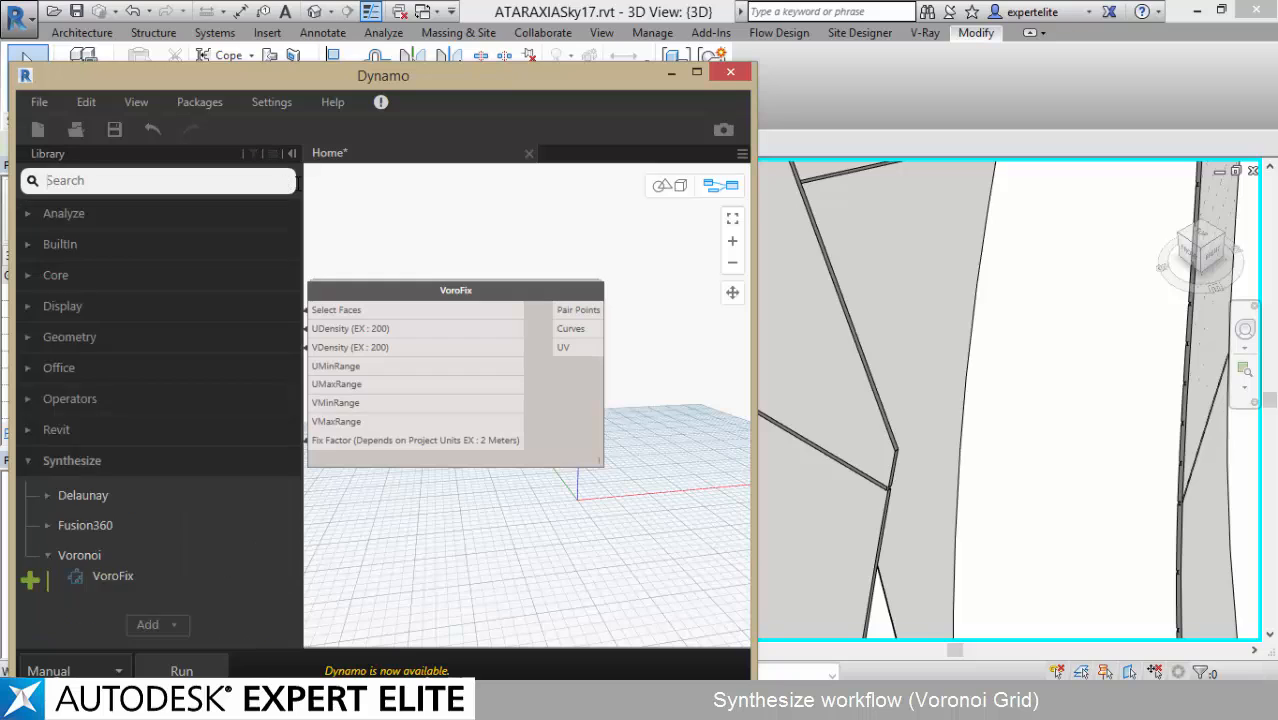
{"action": "type", "text": "adapti"}
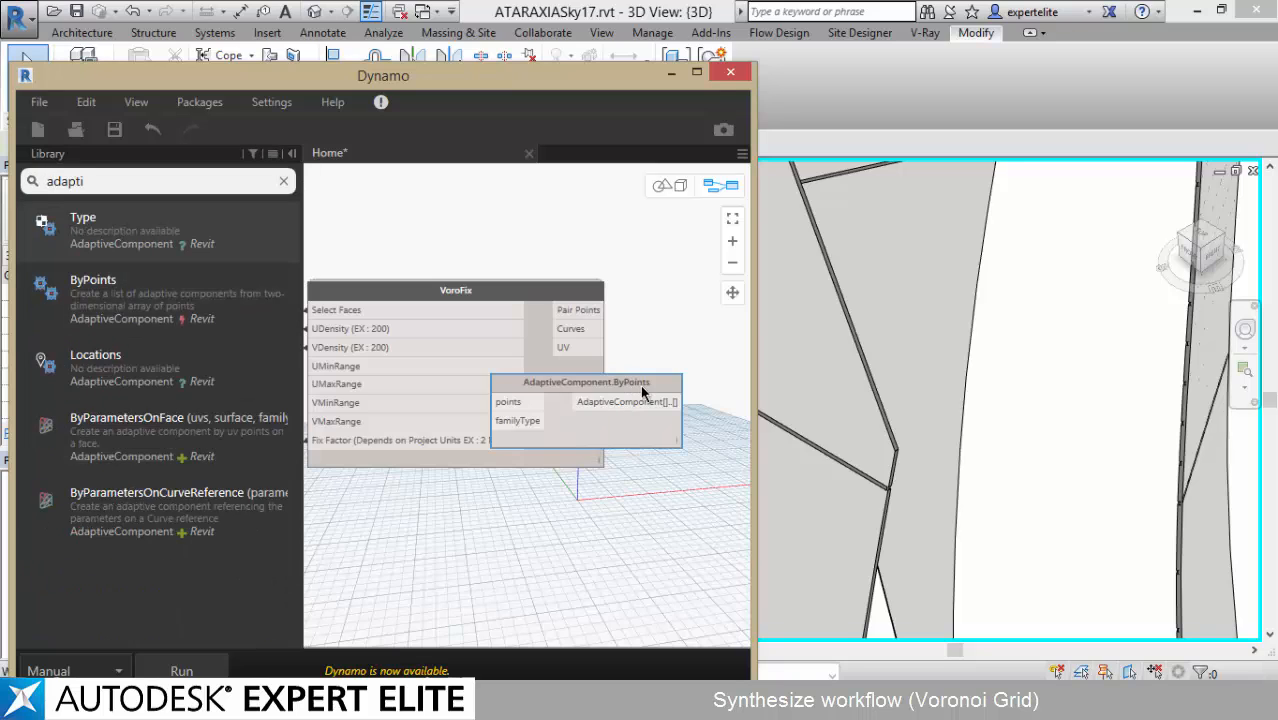
{"action": "left_click_drag", "start_coordinate": [641, 384], "coordinate": [733, 397]}
{"action": "middle_click_drag", "start_coordinate": [663, 391], "coordinate": [527, 356]}
{"action": "left_click_drag", "start_coordinate": [527, 360], "coordinate": [625, 354]}
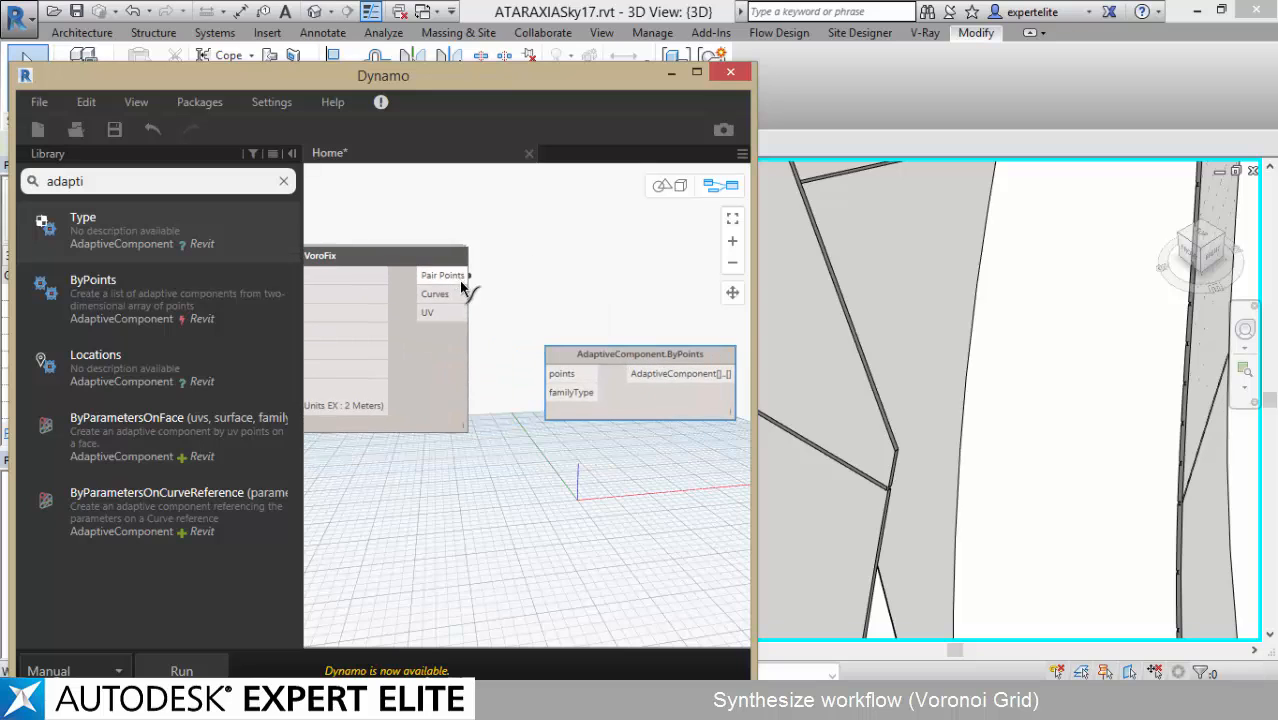
{"action": "left_click_drag", "start_coordinate": [459, 280], "coordinate": [549, 373]}
- Add a Family Types node set to Family3:Family3 and connect it to the familyType input of AdaptiveComponent.ByPoints
{"action": "left_click", "coordinate": [283, 181]}
{"action": "type", "text": "family"}
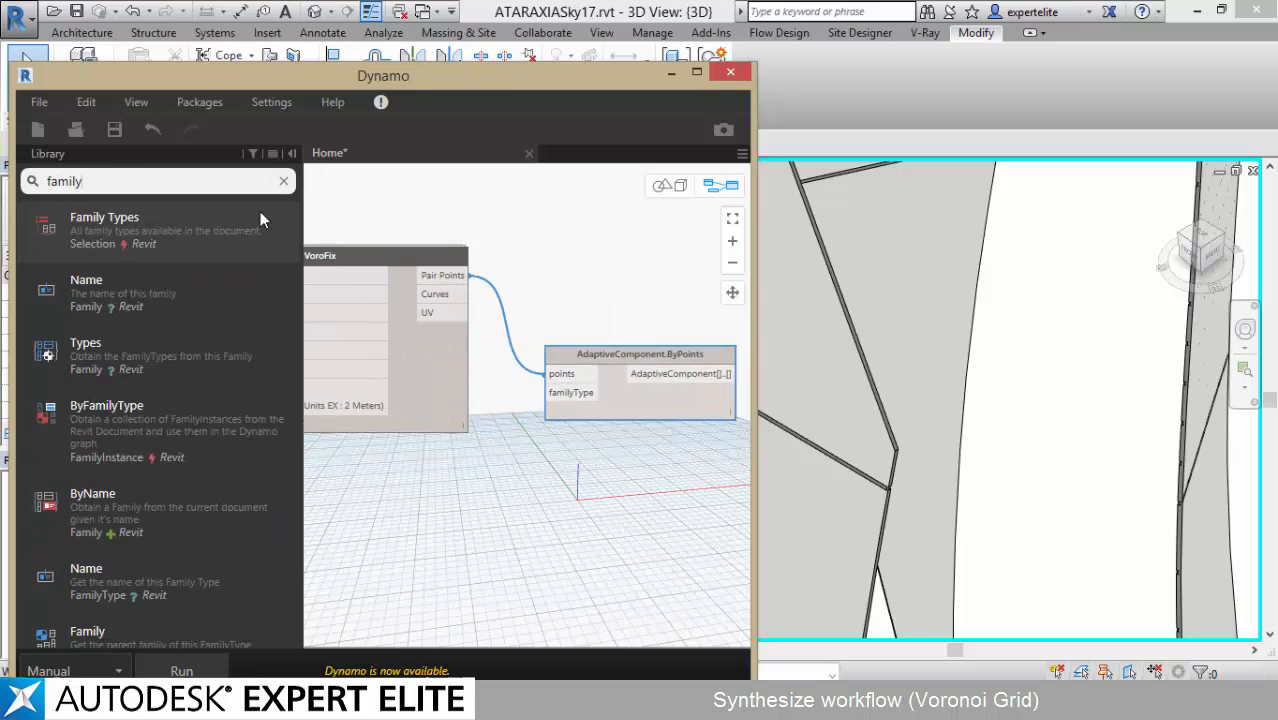
{"action": "left_click", "coordinate": [260, 219]}
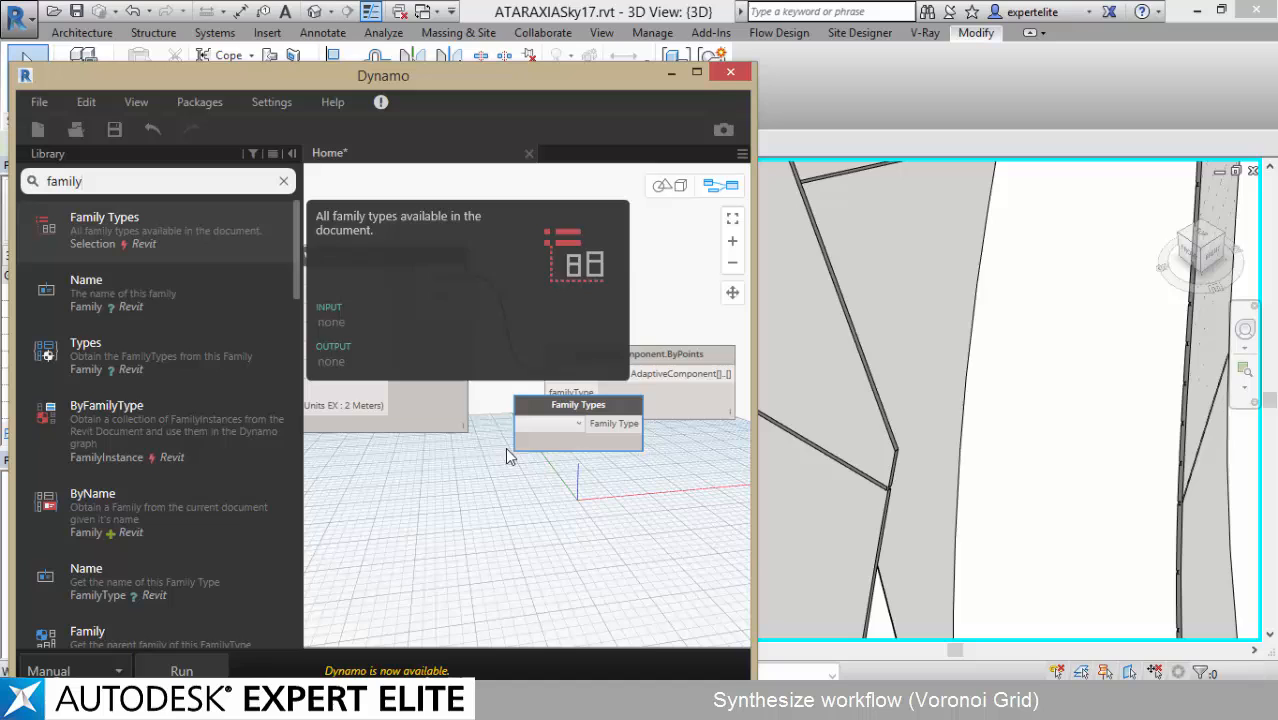
{"action": "left_click", "coordinate": [572, 423]}
{"action": "scroll", "coordinate": [575, 580], "scroll_direction": "down", "scroll_amount": 1}
{"action": "left_click", "coordinate": [585, 608]}
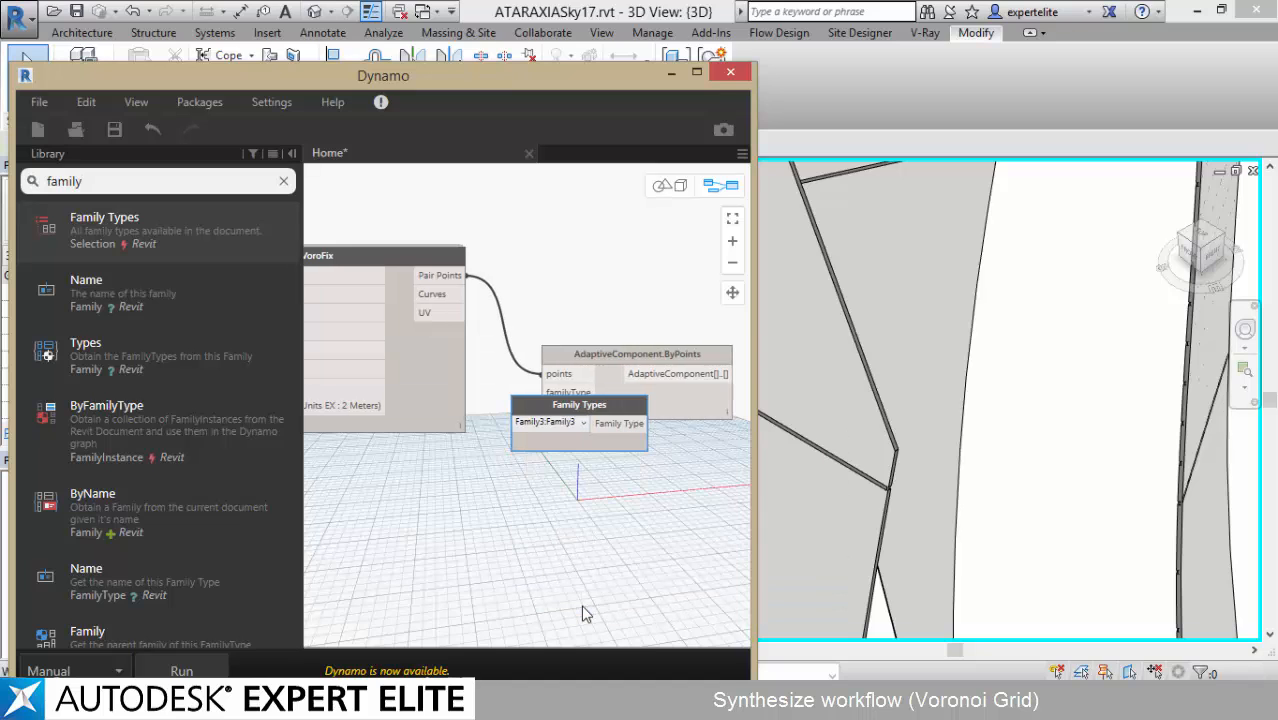
{"action": "left_click_drag", "start_coordinate": [595, 412], "coordinate": [461, 488]}
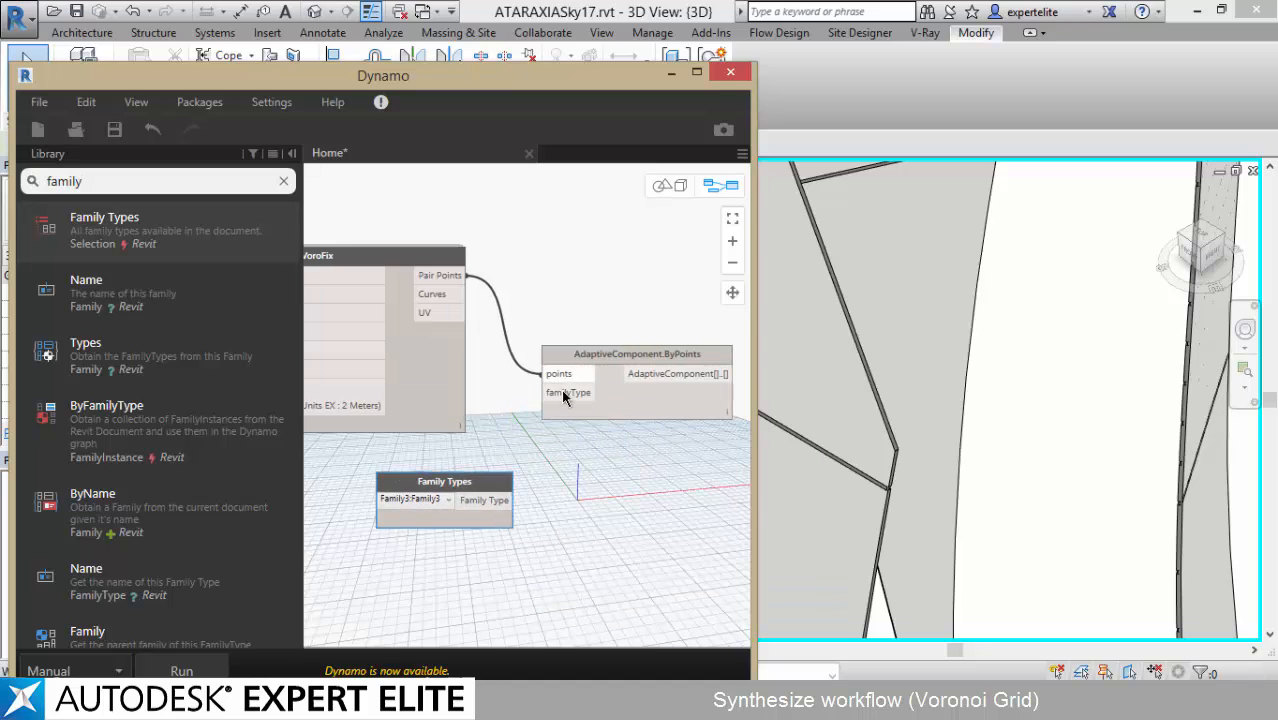
{"action": "left_click", "coordinate": [561, 394]}
{"action": "left_click", "coordinate": [512, 499]}
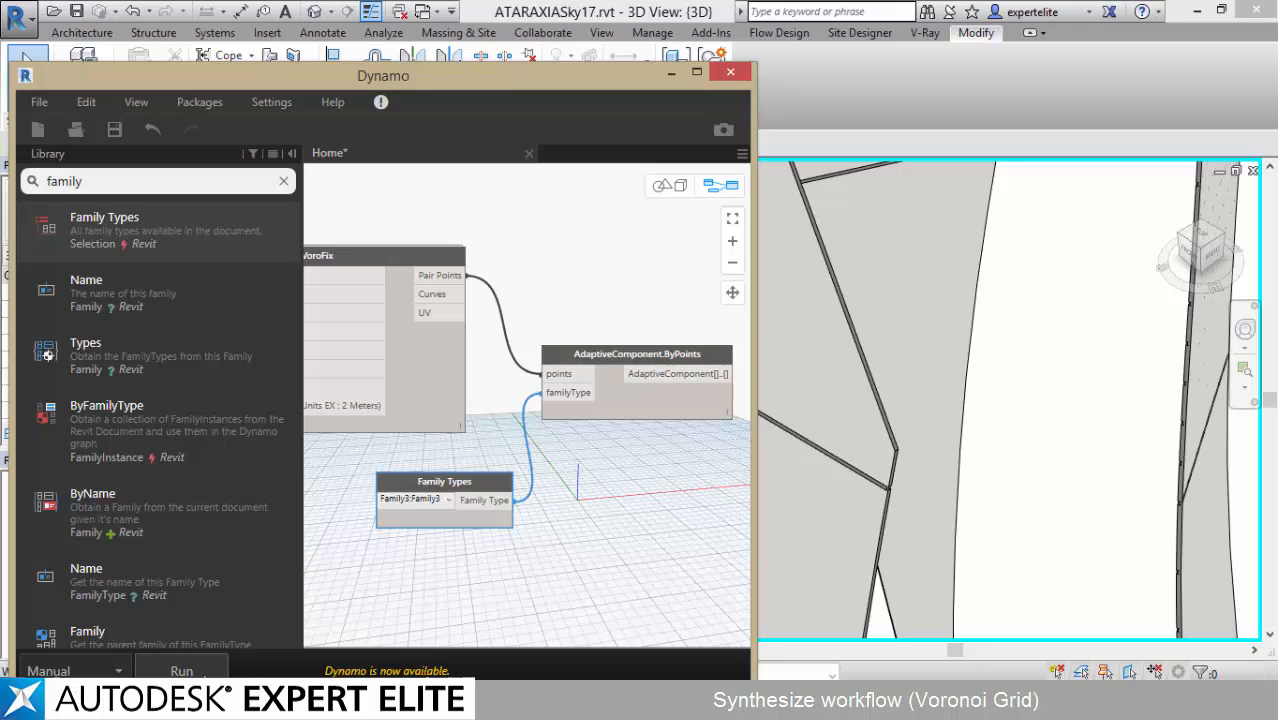
- Run the graph to generate the adaptive beams, and minimize Dynamo to inspect them on the tower walls in Revit
{"action": "left_click", "coordinate": [205, 672]}
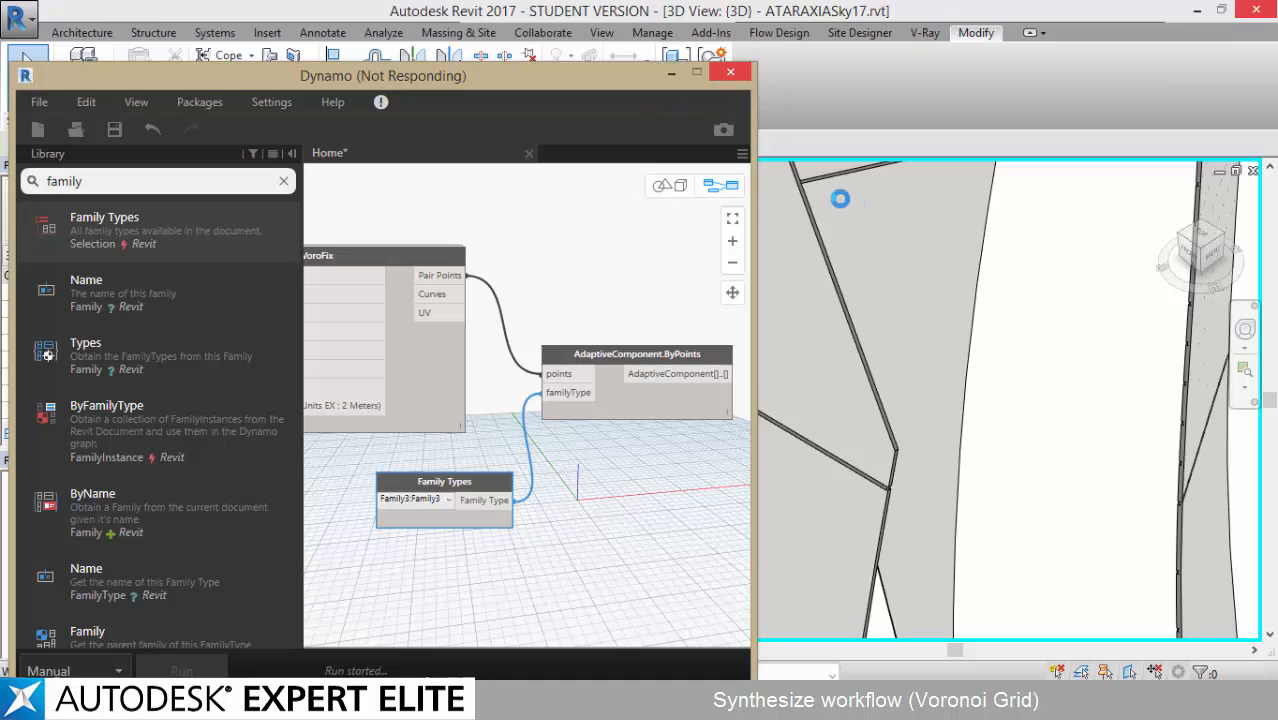
{"action": "left_click", "coordinate": [672, 76]}
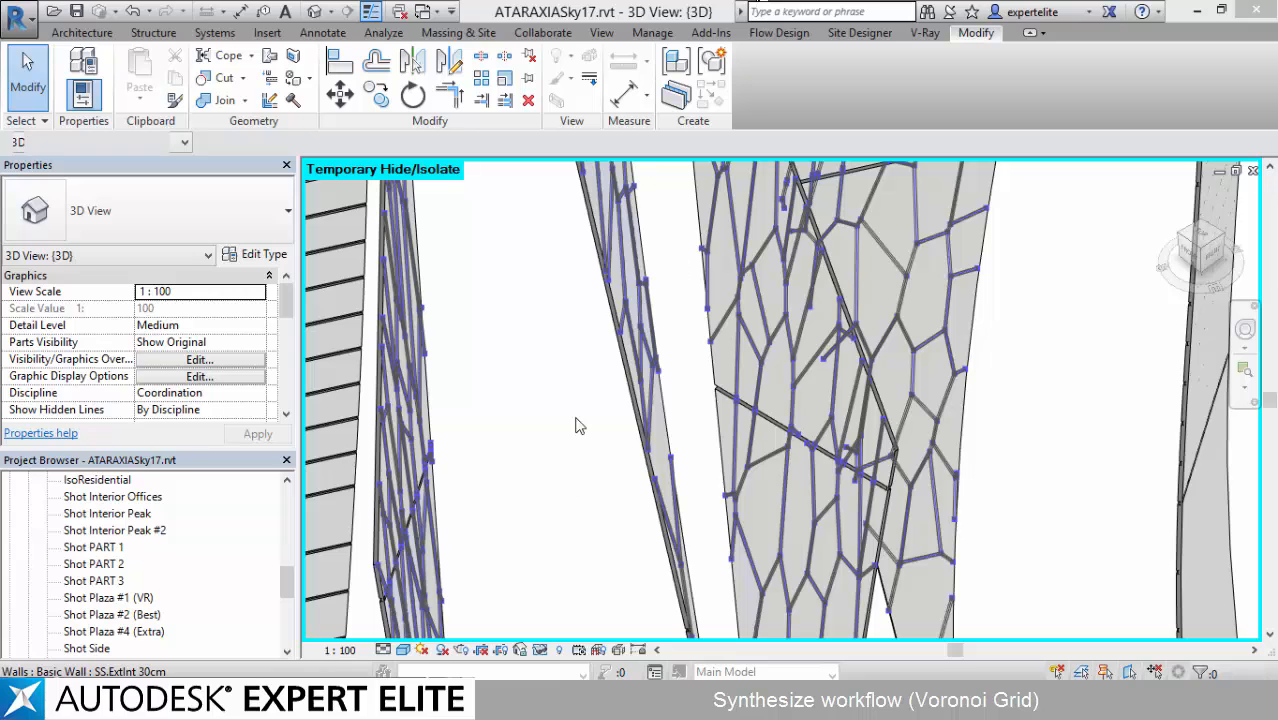
{"action": "middle_click_drag", "start_coordinate": [575, 425], "coordinate": [619, 400]}
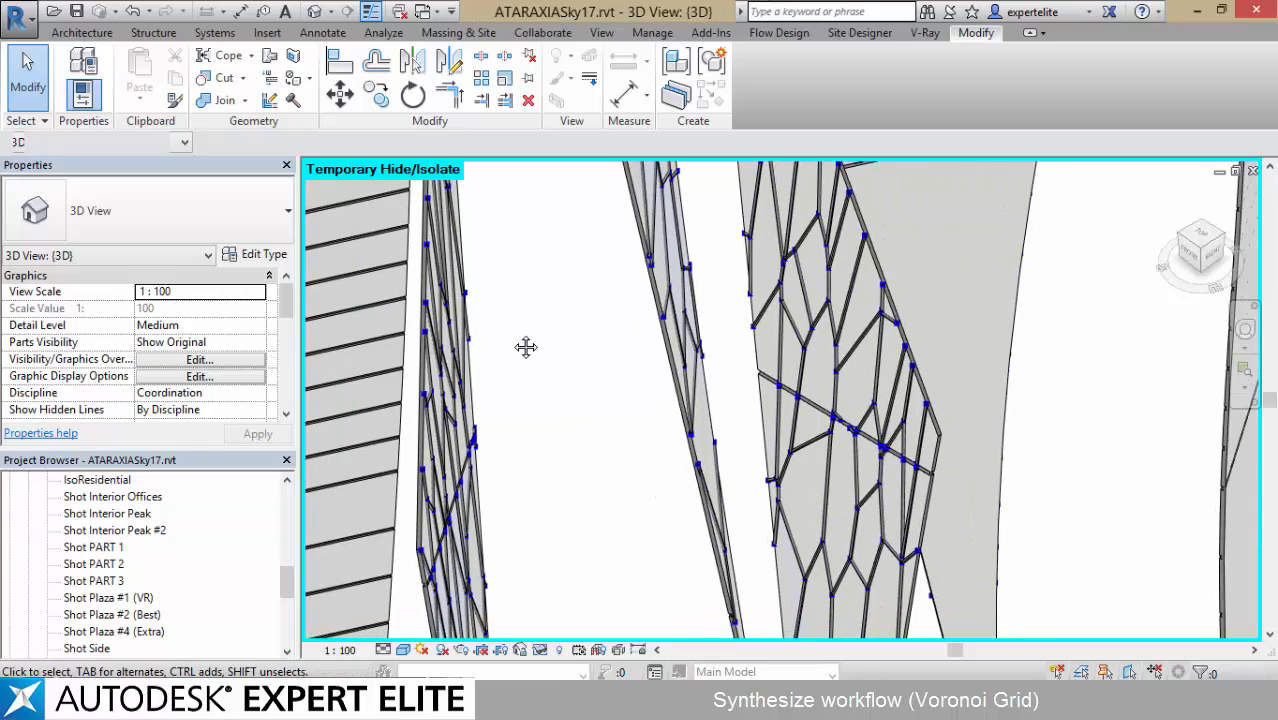
{"action": "mouse_move", "coordinate": [525, 348]}
{"action": "middle_mouse_down"}
{"action": "mouse_move", "coordinate": [580, 348]}
{"action": "mouse_move", "coordinate": [605, 365]}
{"action": "mouse_move", "coordinate": [280, 333]}
{"action": "mouse_move", "coordinate": [506, 320]}
{"action": "mouse_move", "coordinate": [502, 340]}
{"action": "middle_mouse_up"}
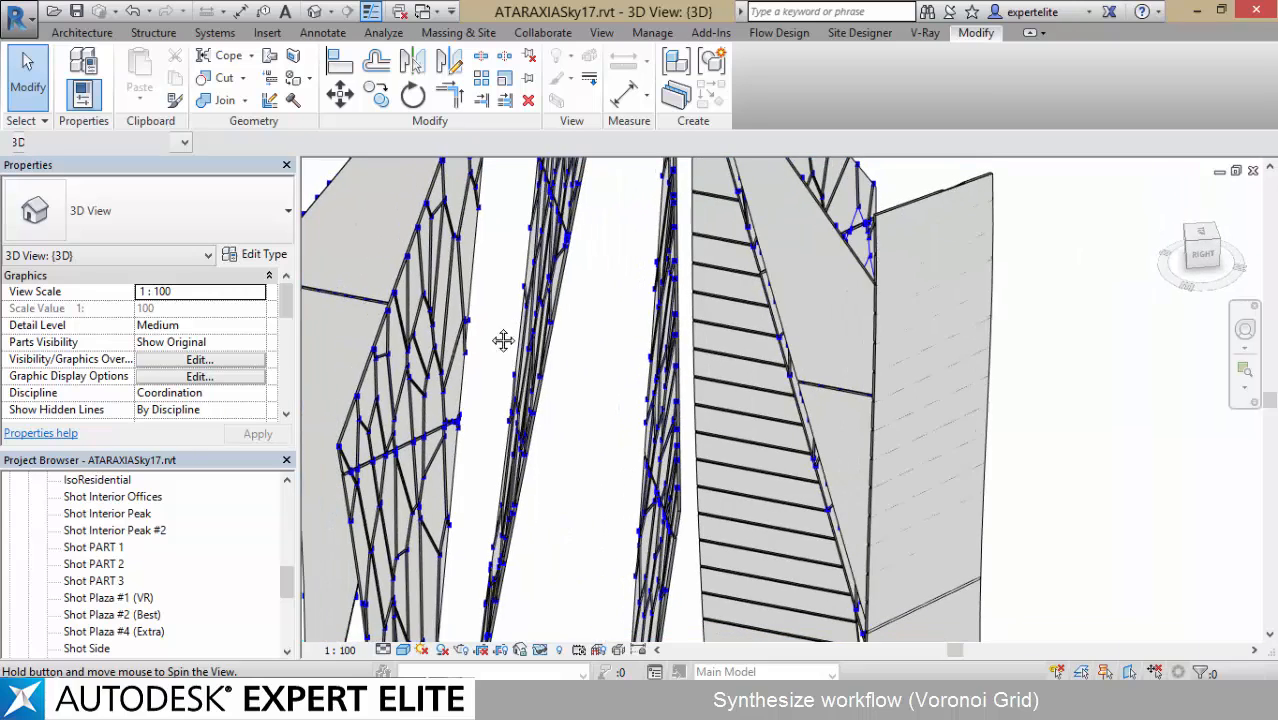
- Reset the temporary hide/isolate in the 3D view and inspect the Voronoi beams around the helipad within the full tower
{"action": "left_click", "coordinate": [144, 526]}
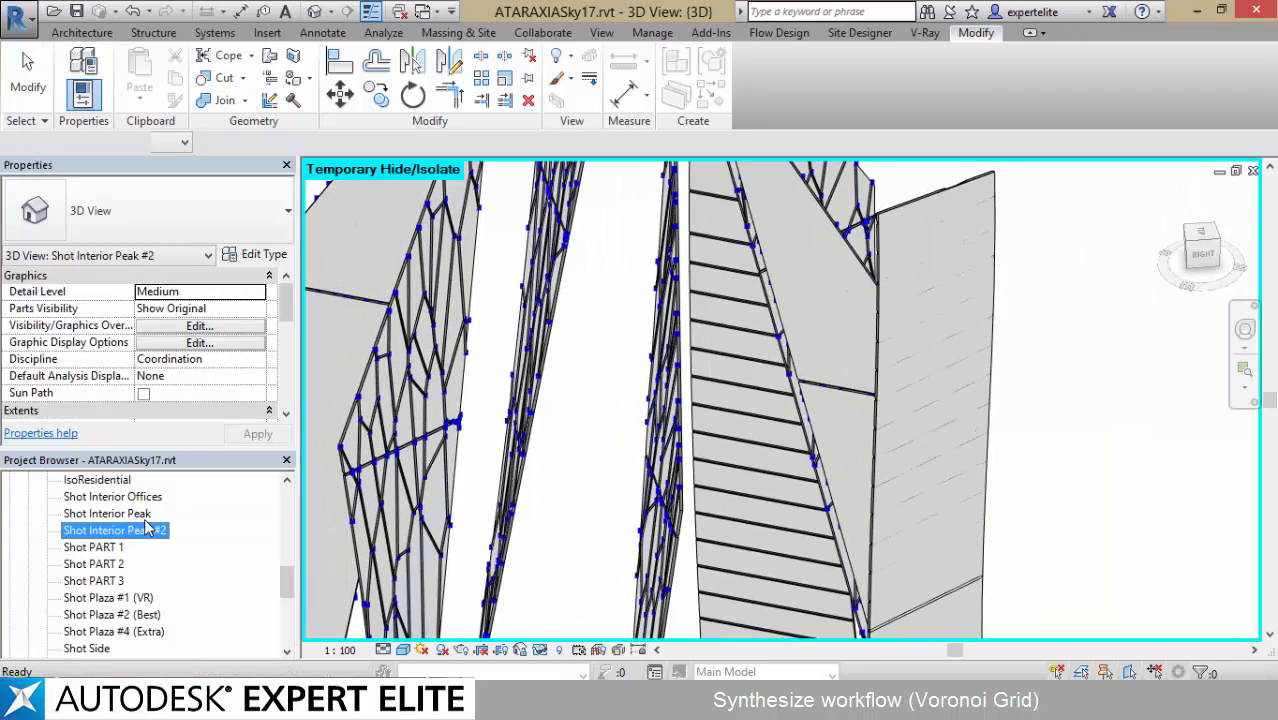
{"action": "left_click", "coordinate": [541, 649]}
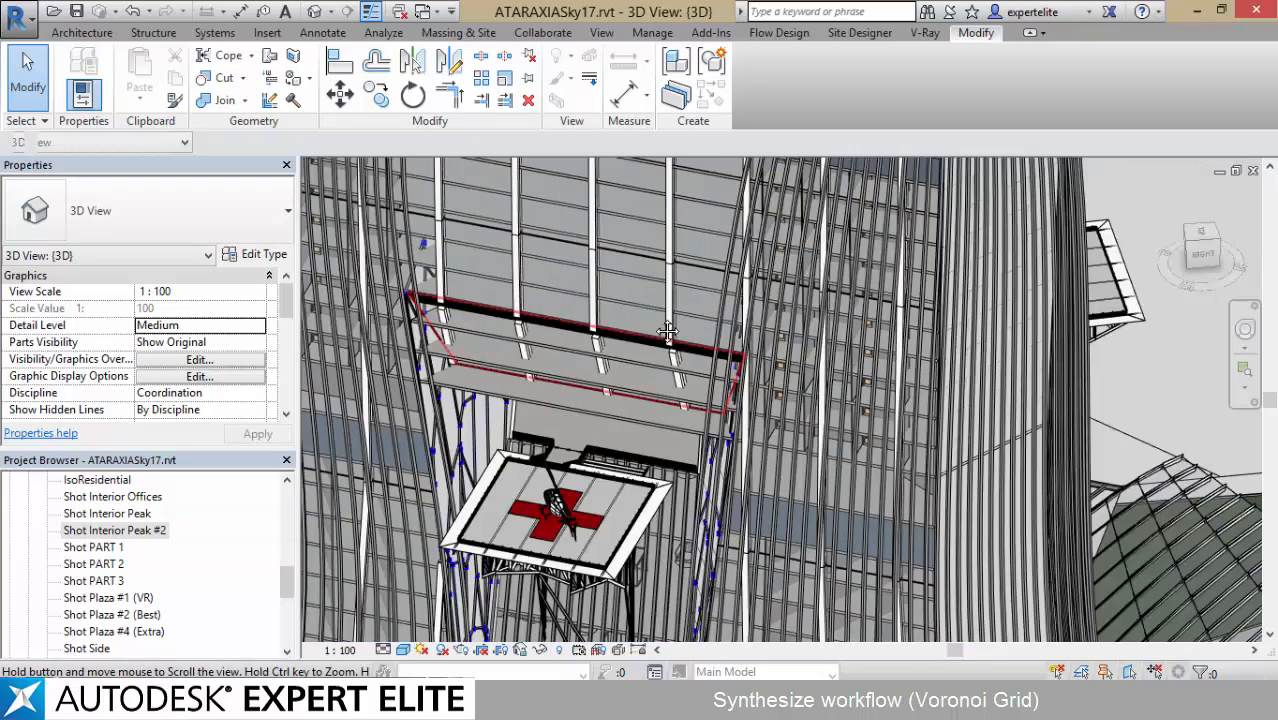
{"action": "middle_click_drag", "start_coordinate": [667, 332], "coordinate": [657, 171], "text": "shift"}
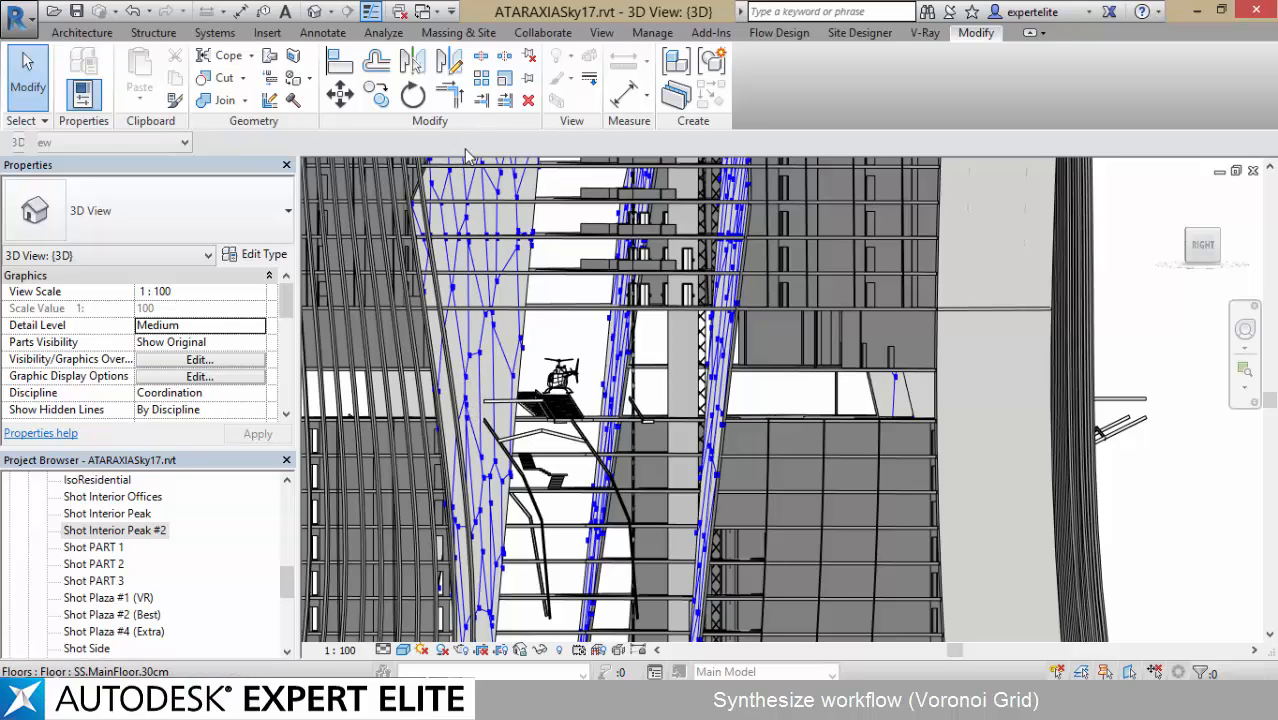
{"action": "scroll", "coordinate": [460, 398], "scroll_direction": "up", "scroll_amount": 4}
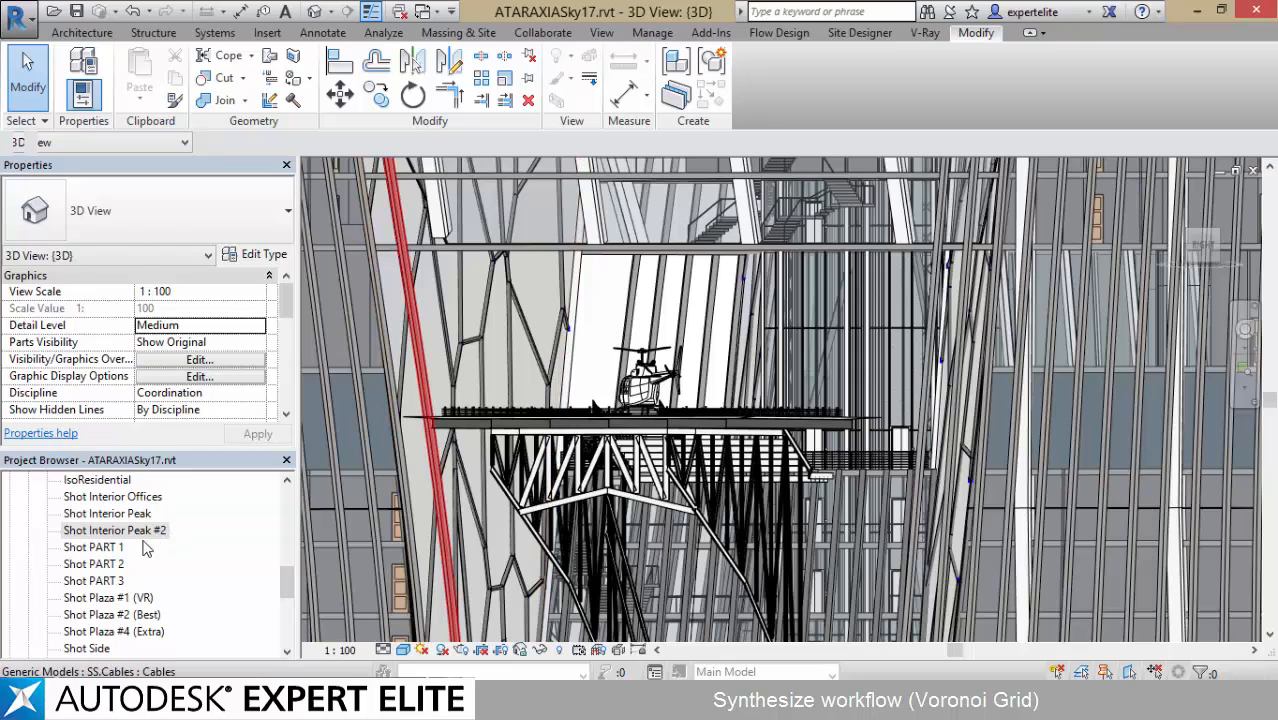
- Open section A-A and examine the Voronoi beams inside the tower
{"action": "left_click", "coordinate": [130, 531]}
{"action": "scroll", "coordinate": [135, 543], "scroll_direction": "down", "scroll_amount": 2}
{"action": "scroll", "coordinate": [135, 543], "scroll_direction": "down", "scroll_amount": 2}
{"action": "left_click", "coordinate": [72, 580]}
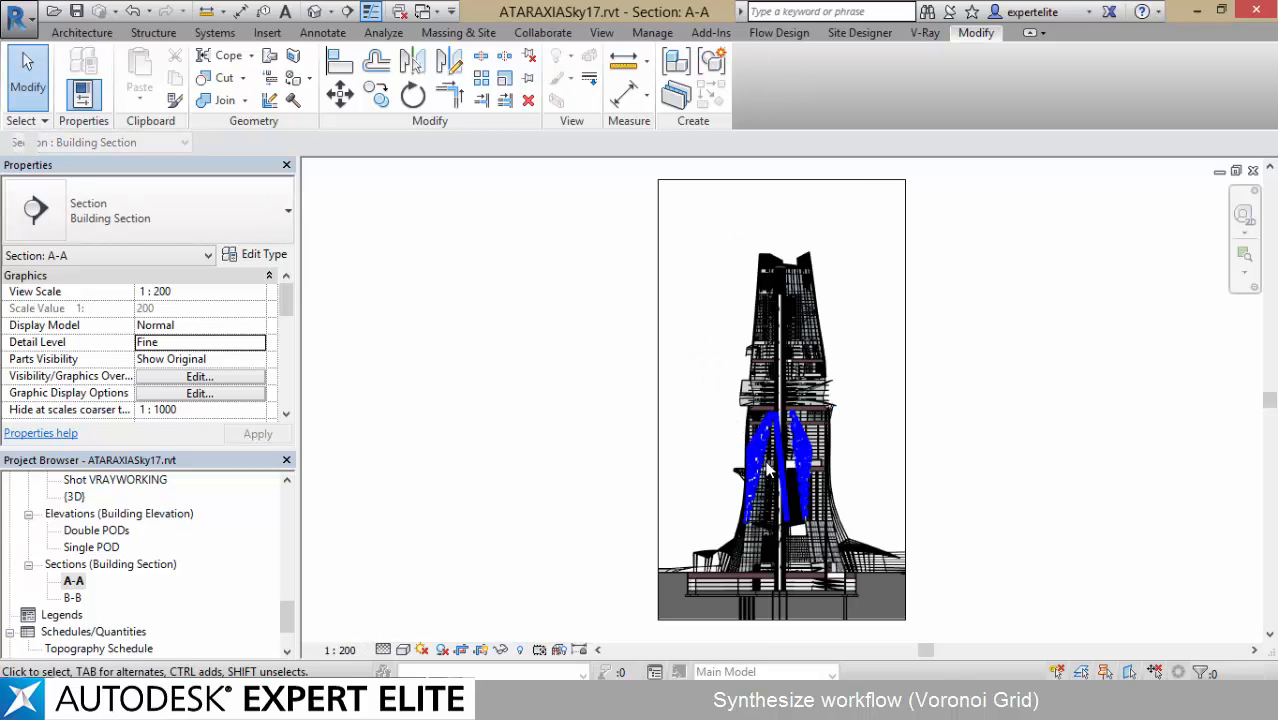
{"action": "scroll", "coordinate": [788, 452], "scroll_direction": "up", "scroll_amount": 2}
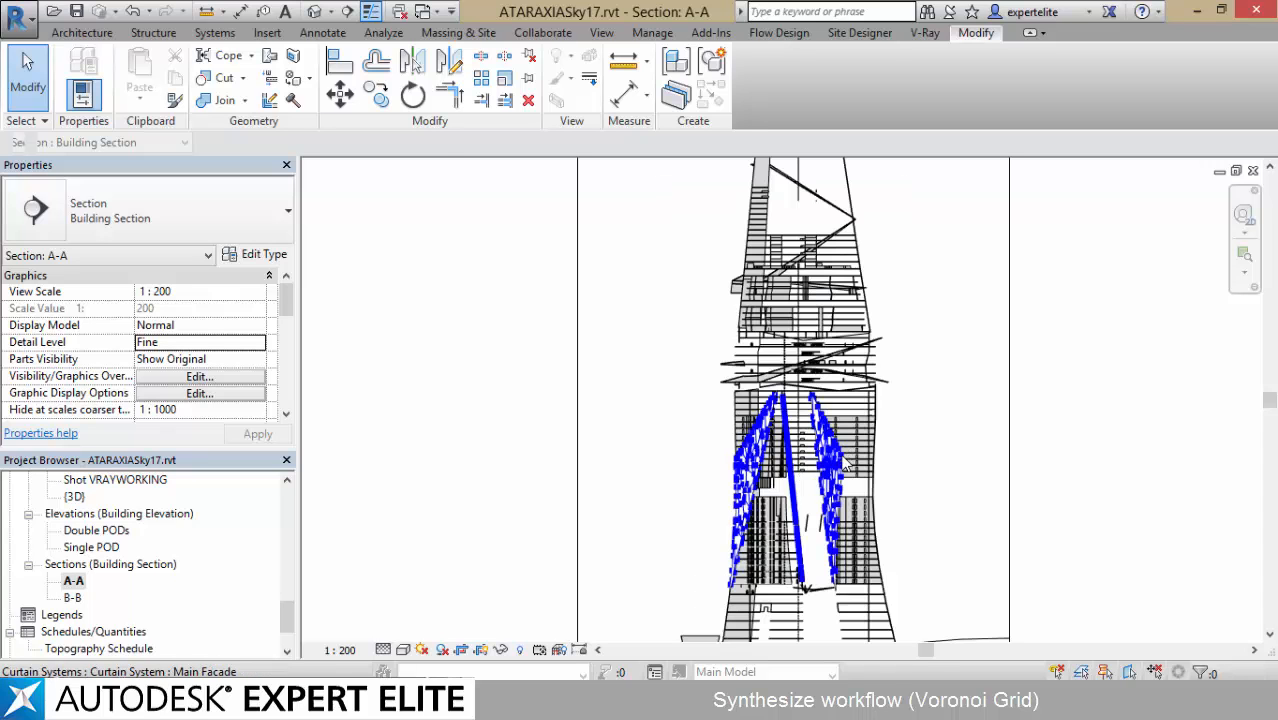
- Switch to Dynamo, clear the blue Voronoi preview from section A-A, and minimize Dynamo to return to Revit
{"action": "scroll", "coordinate": [826, 460], "scroll_direction": "up", "scroll_amount": 5}
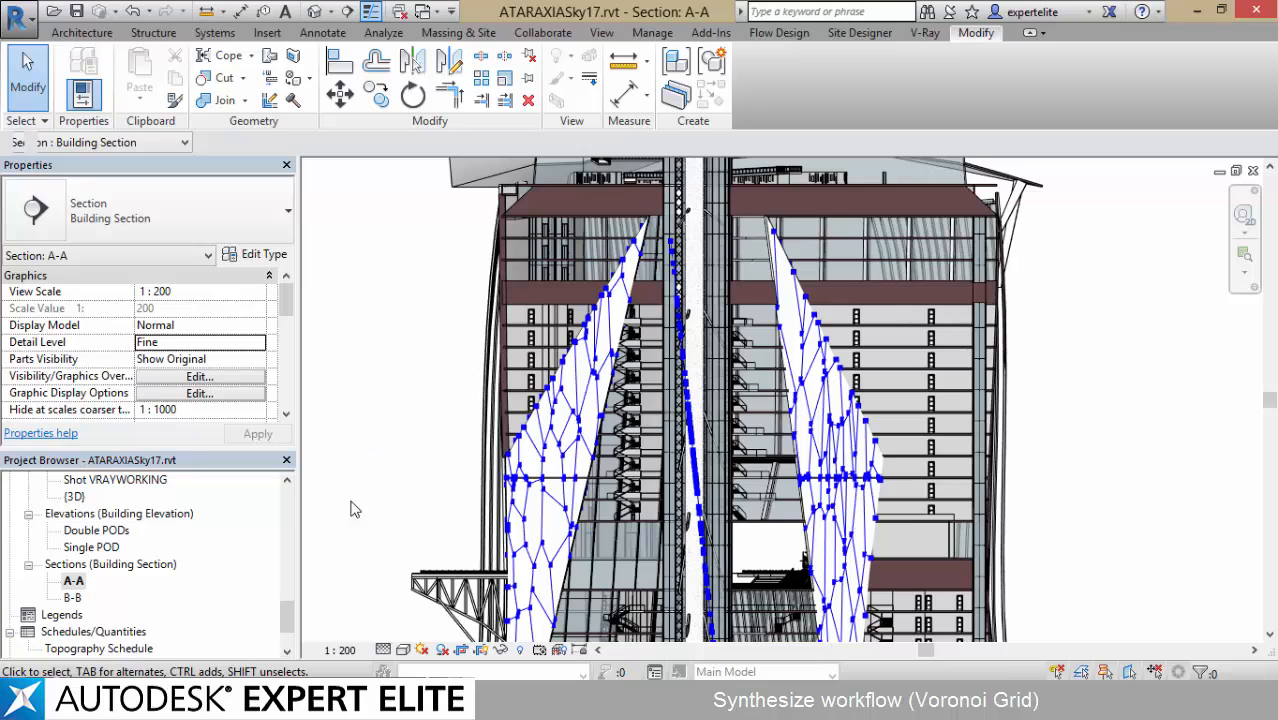
{"action": "mouse_move", "coordinate": [220, 708]}
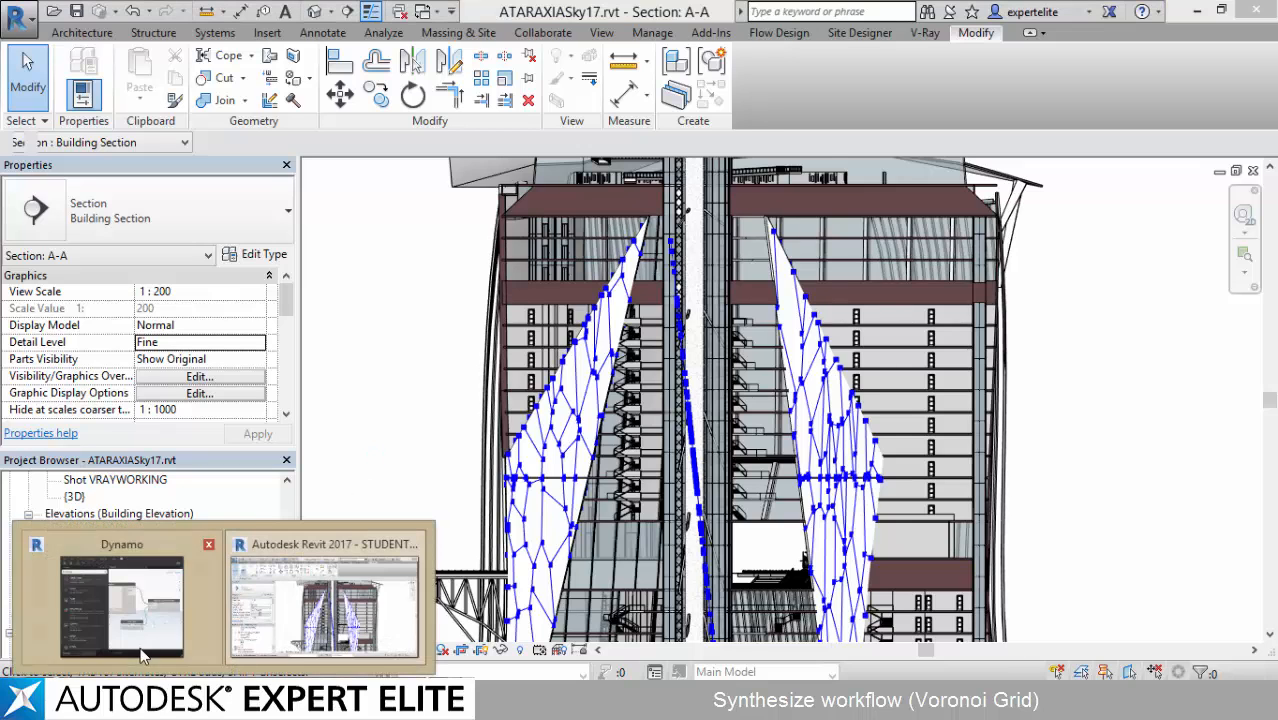
{"action": "left_click", "coordinate": [160, 615]}
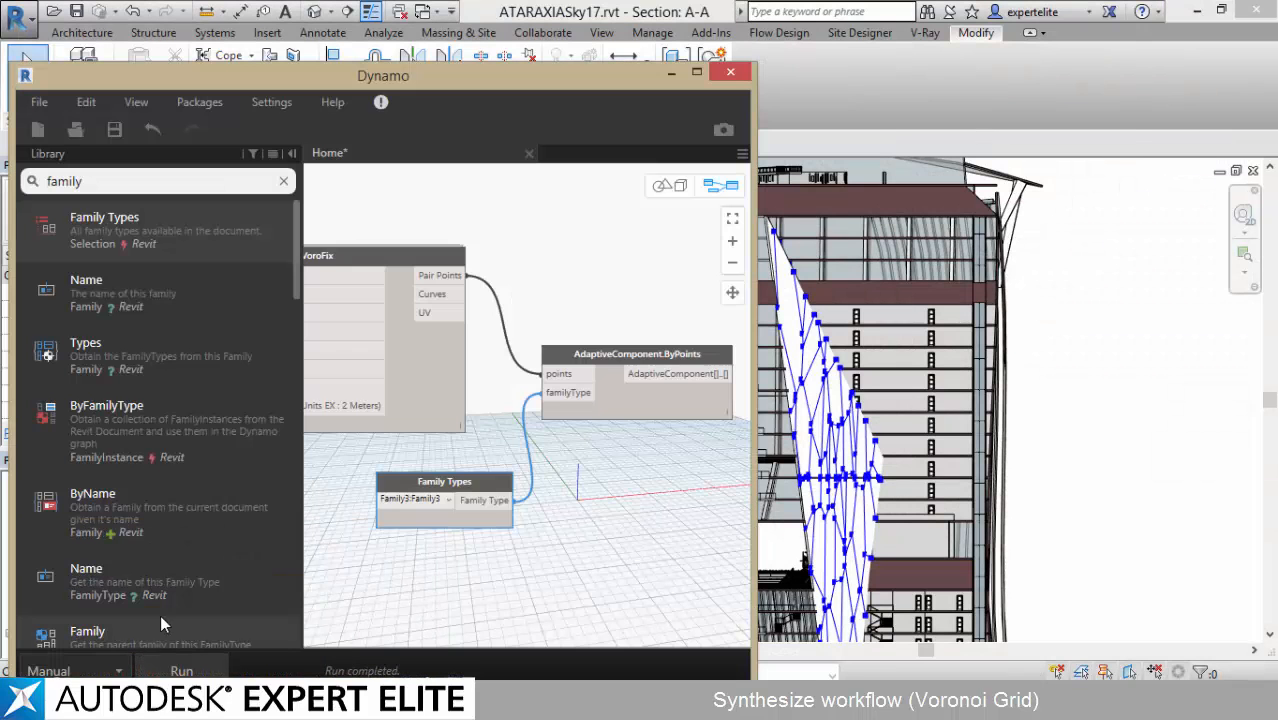
{"action": "left_click", "coordinate": [529, 154]}
{"action": "left_click", "coordinate": [419, 434]}
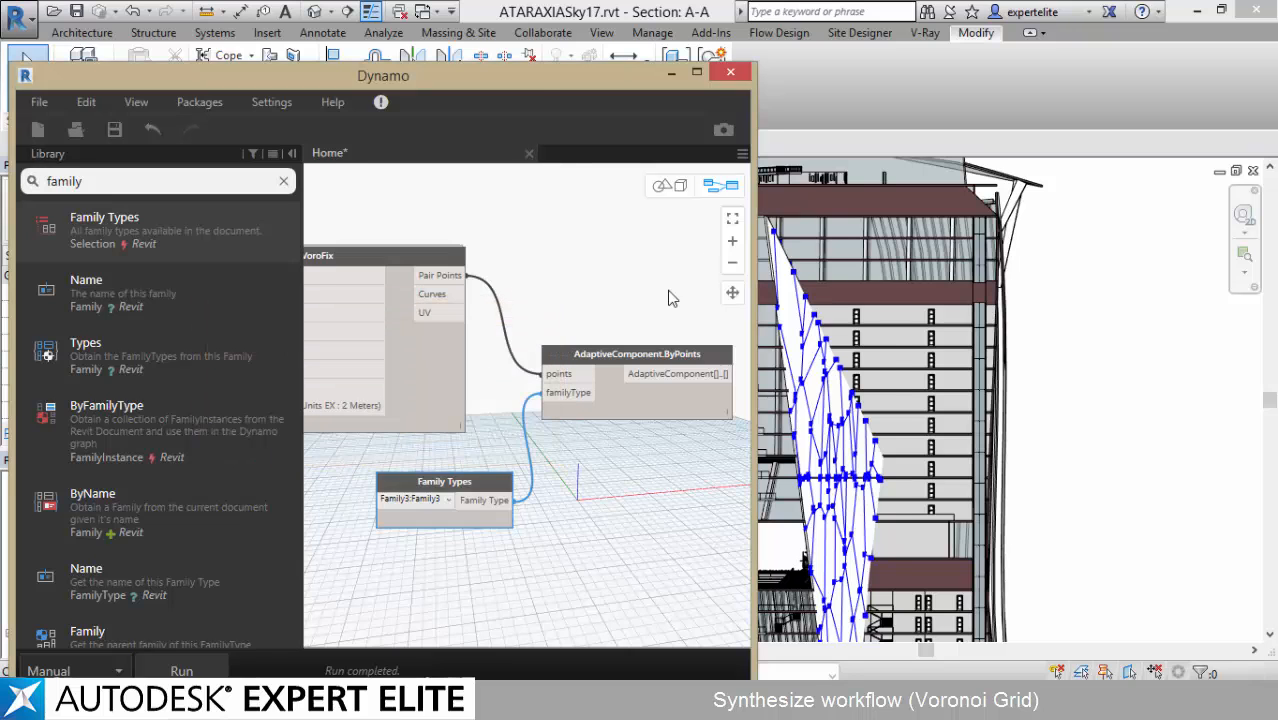
{"action": "left_click", "coordinate": [672, 76]}
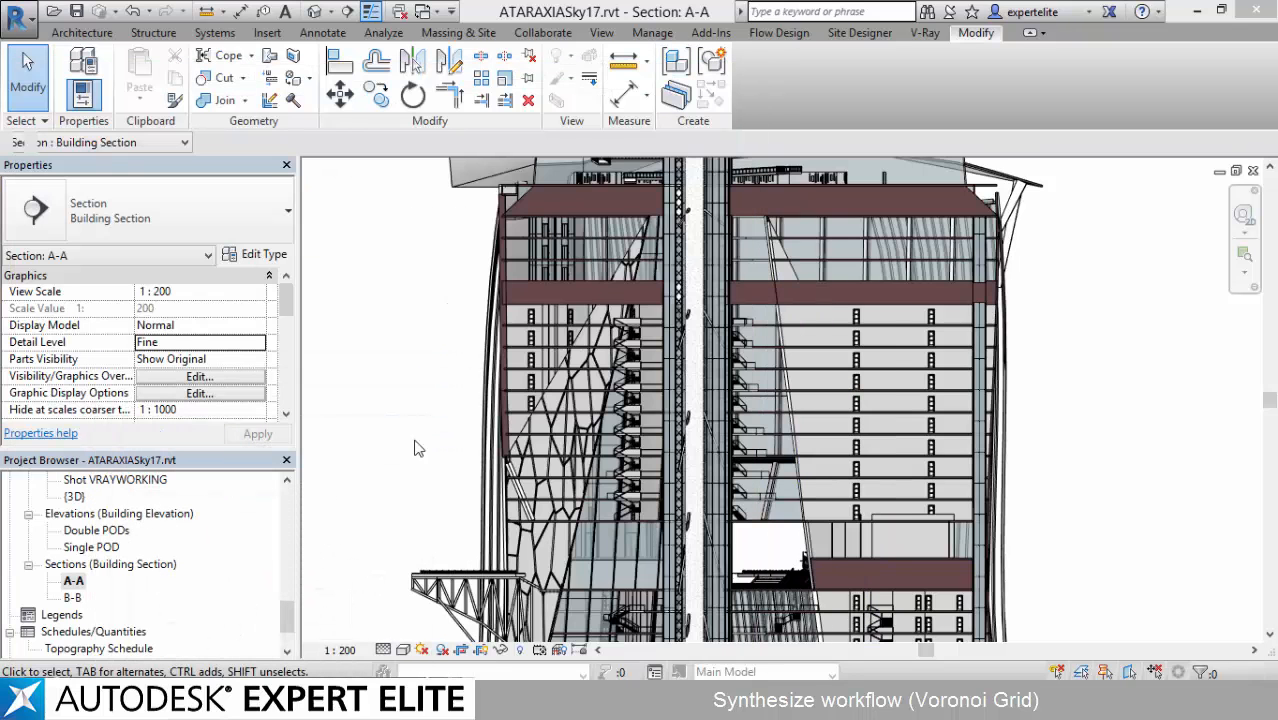
- Examine the Voronoi beams along the inclined wall in section A-A, from the upper floors down past the cantilevered platform
{"action": "scroll", "coordinate": [440, 395], "scroll_direction": "up", "scroll_amount": 6}
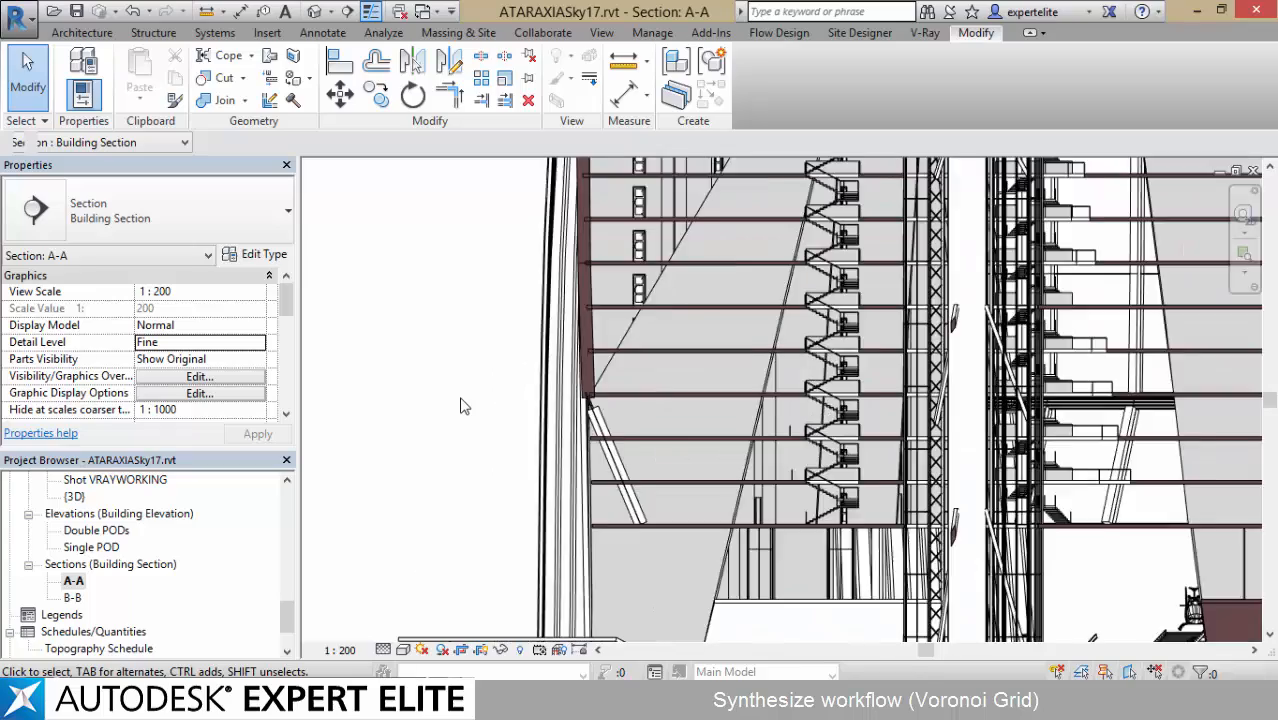
{"action": "middle_click_drag", "start_coordinate": [502, 417], "coordinate": [443, 268]}
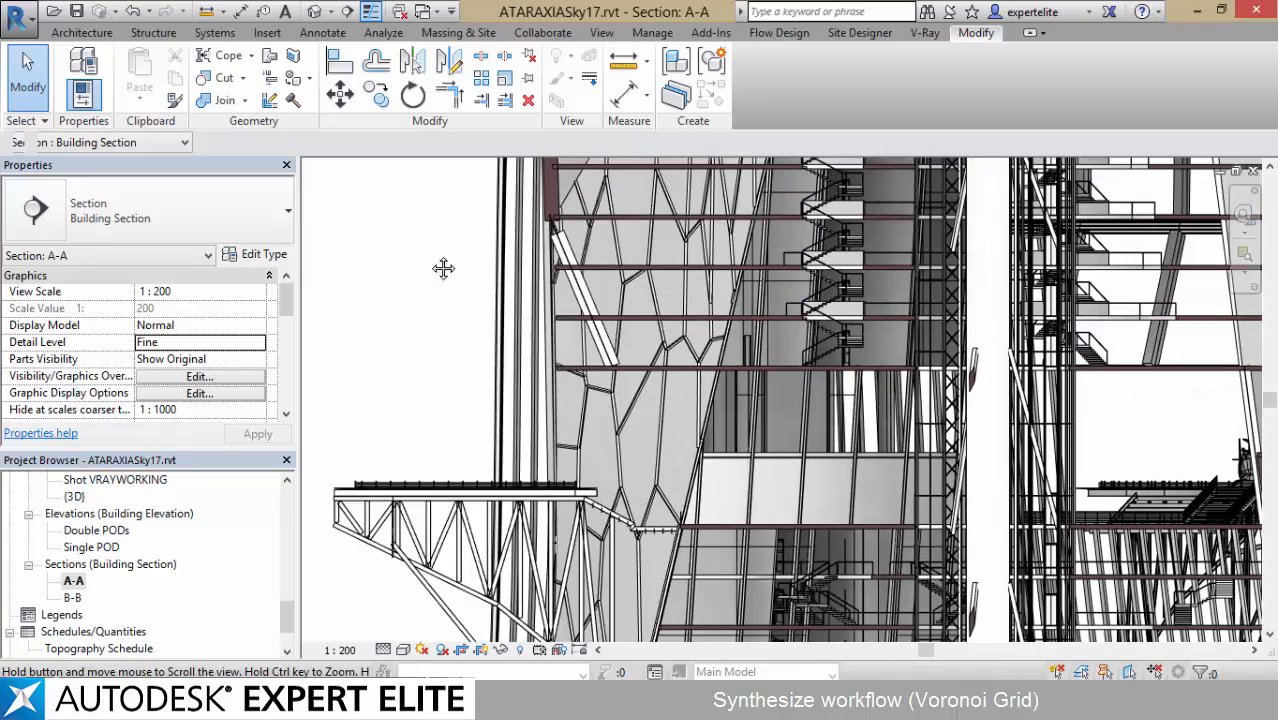
{"action": "middle_click_drag", "start_coordinate": [395, 402], "coordinate": [433, 215]}
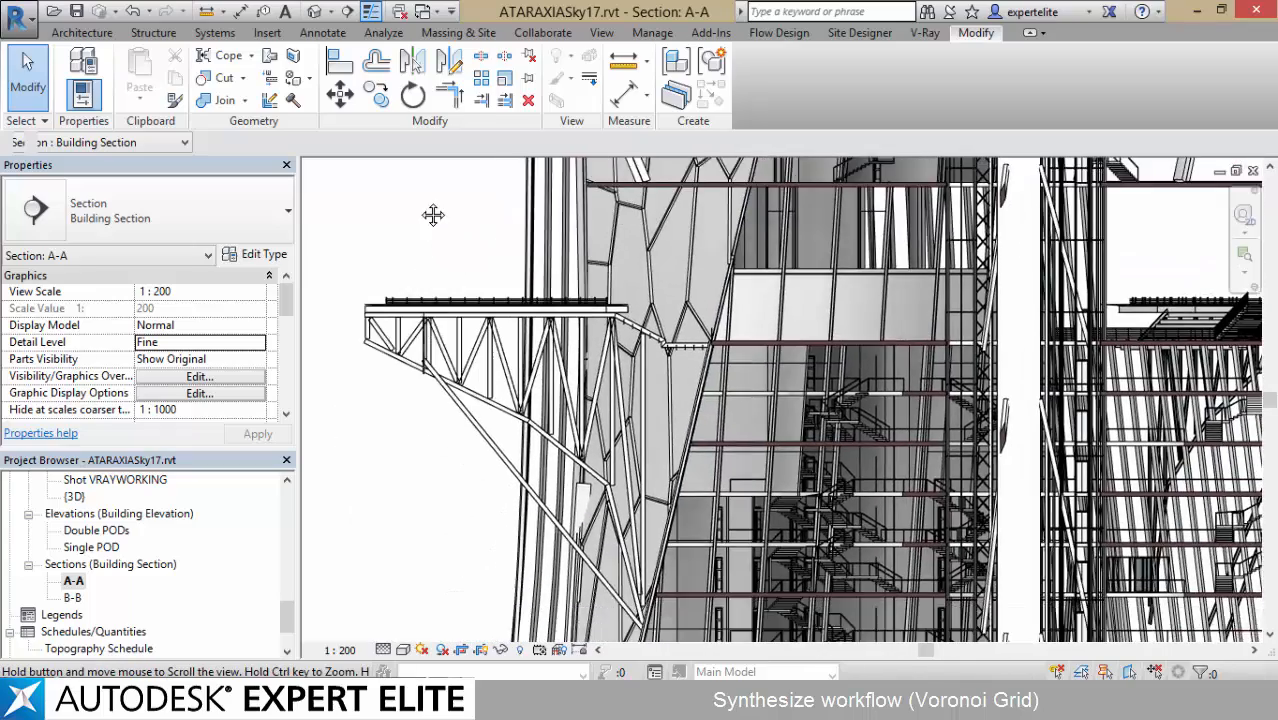
{"action": "middle_click_drag", "start_coordinate": [384, 470], "coordinate": [458, 221]}
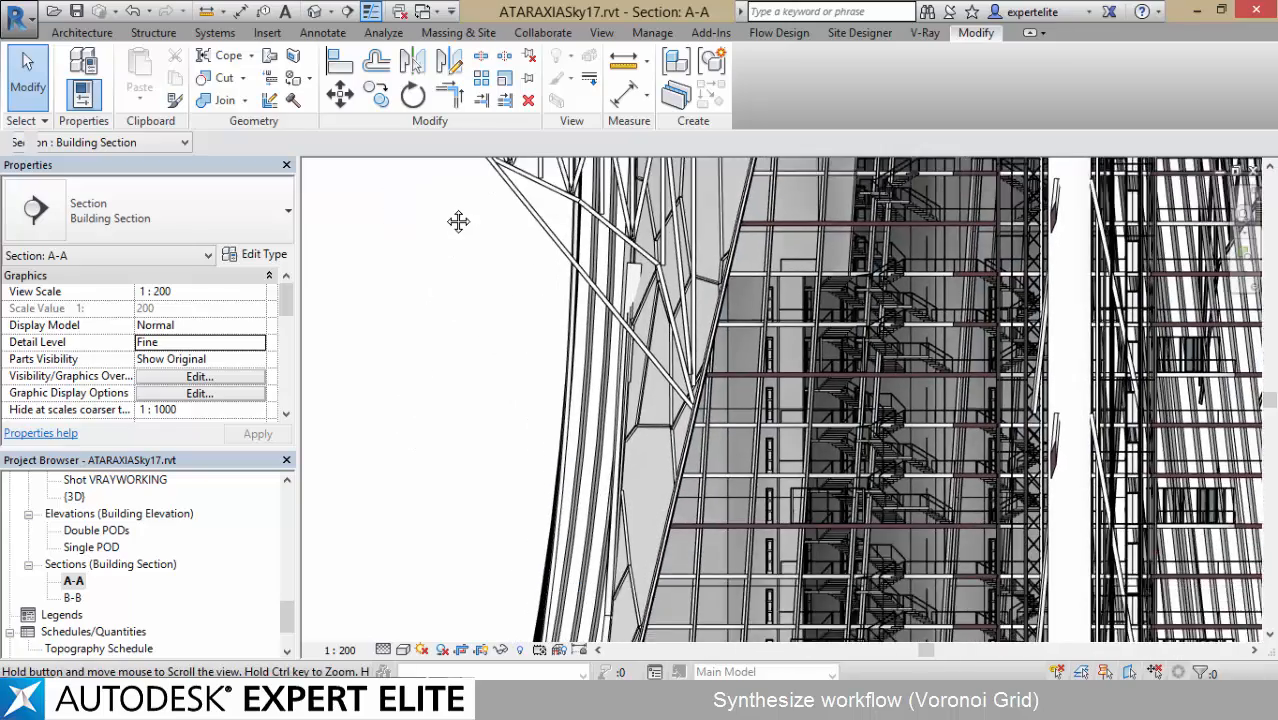
{"action": "middle_click_drag", "start_coordinate": [448, 465], "coordinate": [484, 269]}
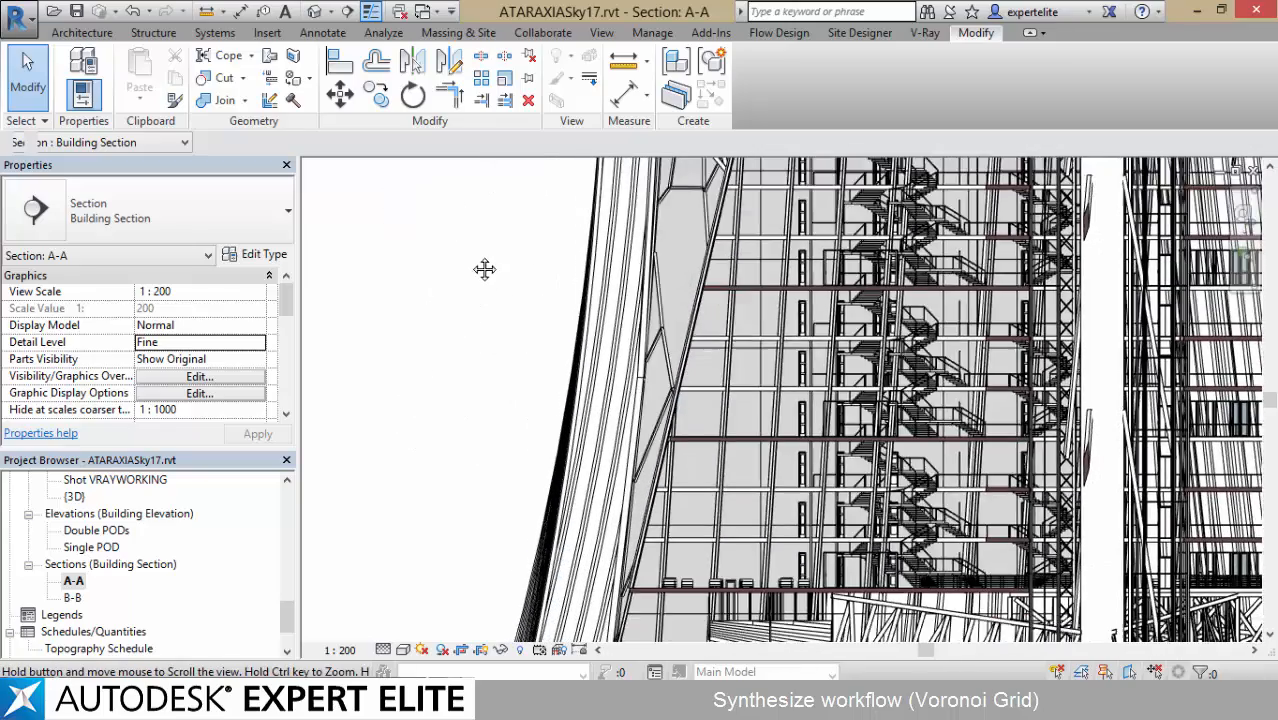
{"action": "middle_click_drag", "start_coordinate": [442, 565], "coordinate": [417, 322]}
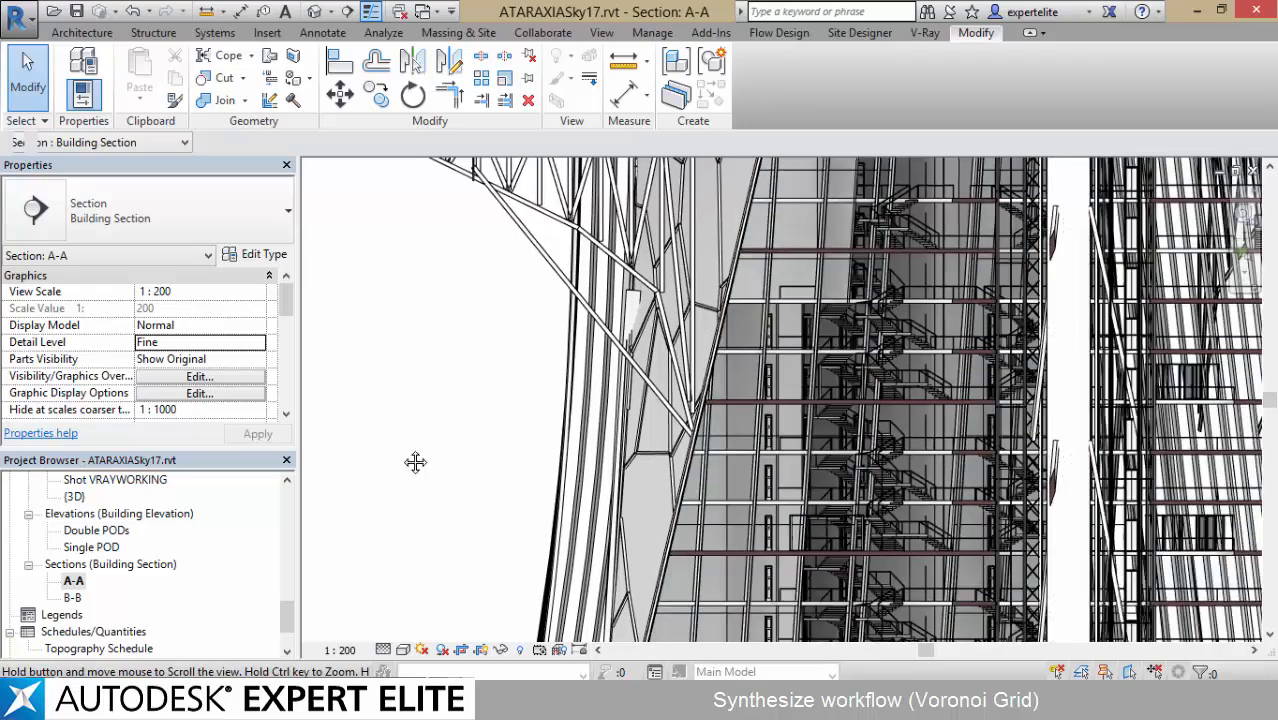
{"action": "middle_click_drag", "start_coordinate": [415, 462], "coordinate": [374, 645]}
{"action": "middle_click_drag", "start_coordinate": [308, 292], "coordinate": [239, 625]}
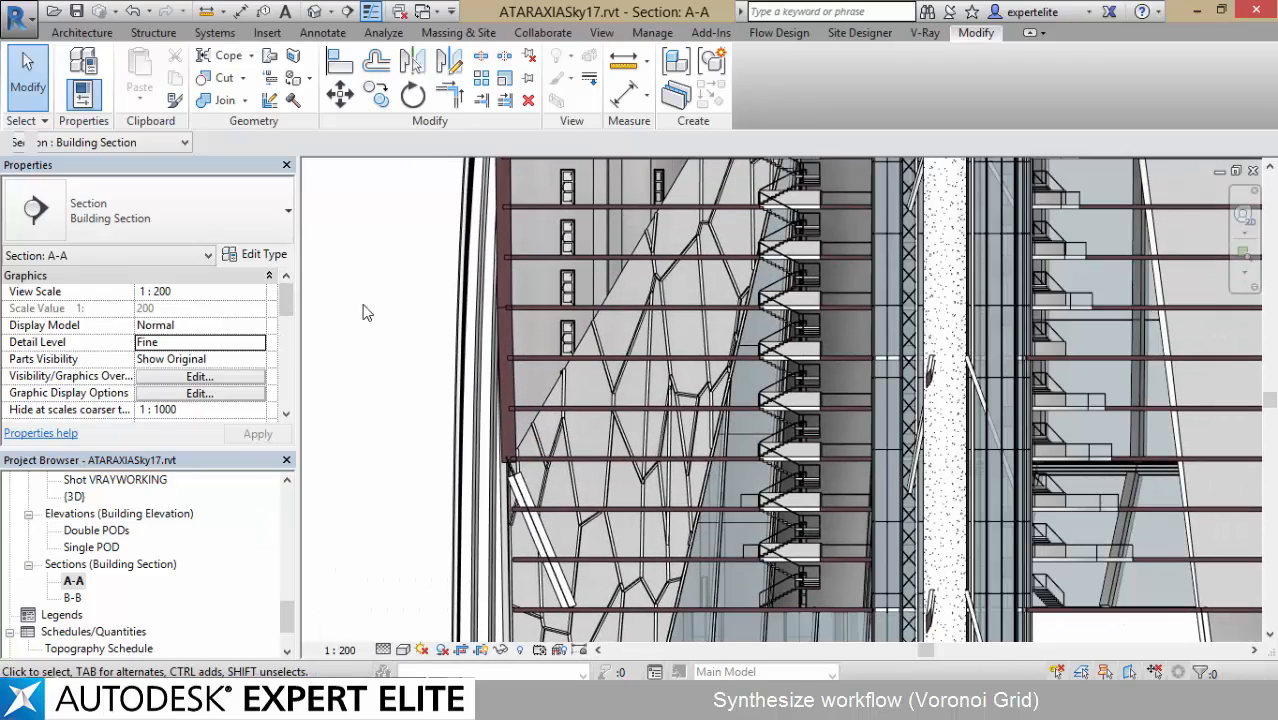
{"action": "scroll", "coordinate": [371, 291], "scroll_direction": "down", "scroll_amount": 1}
{"action": "middle_click_drag", "start_coordinate": [392, 299], "coordinate": [378, 359]}
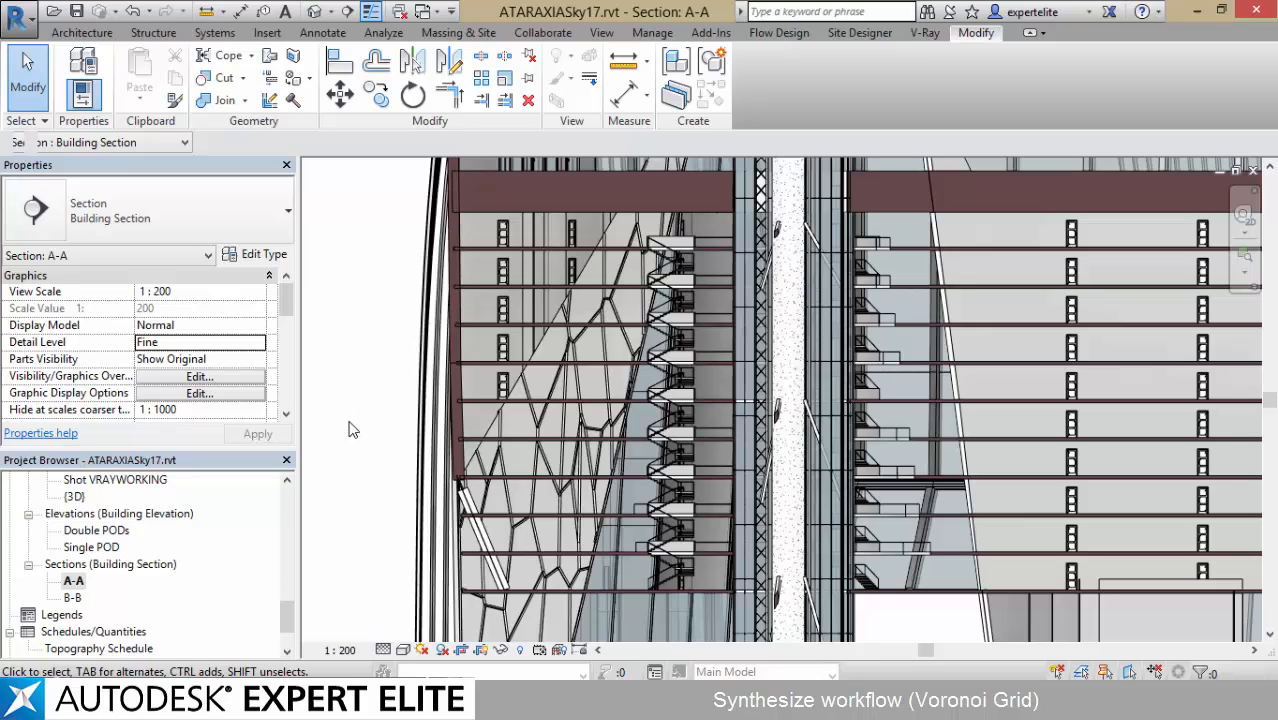
{"action": "scroll", "coordinate": [352, 430], "scroll_direction": "down", "scroll_amount": 2}
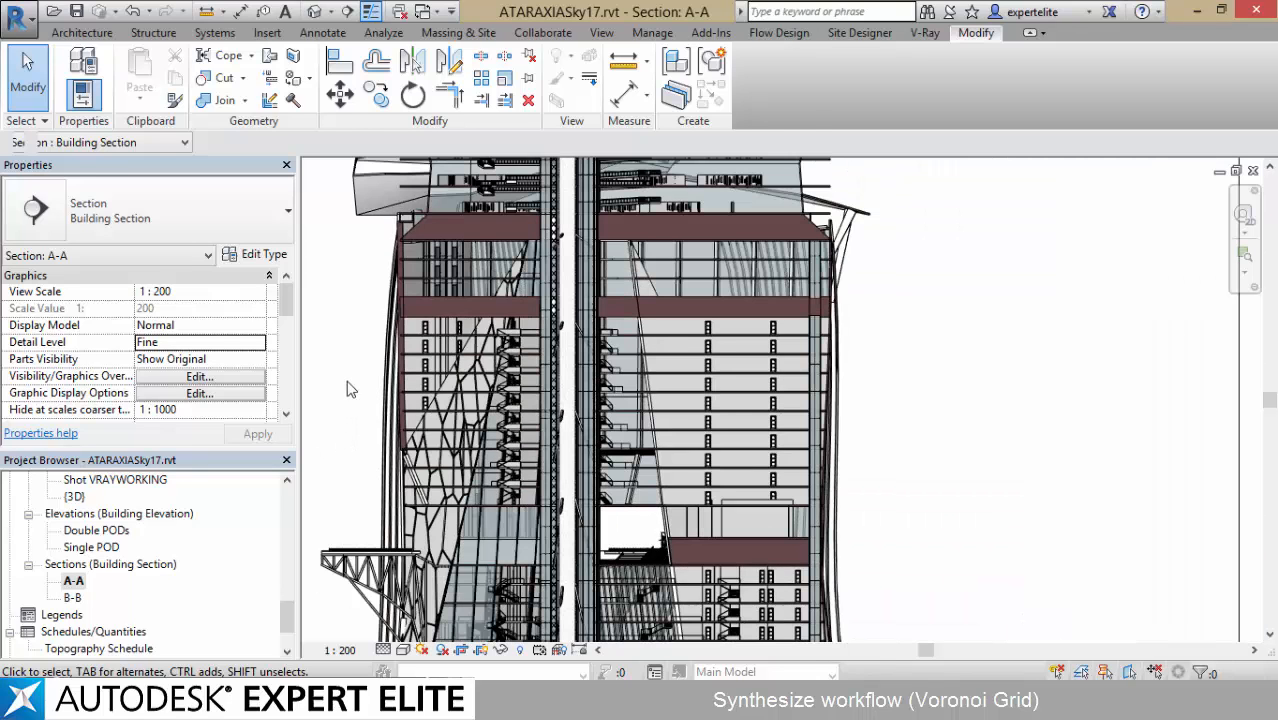
- Open building section B-B to inspect the tower from the other cut
{"action": "double_click", "coordinate": [72, 597]}
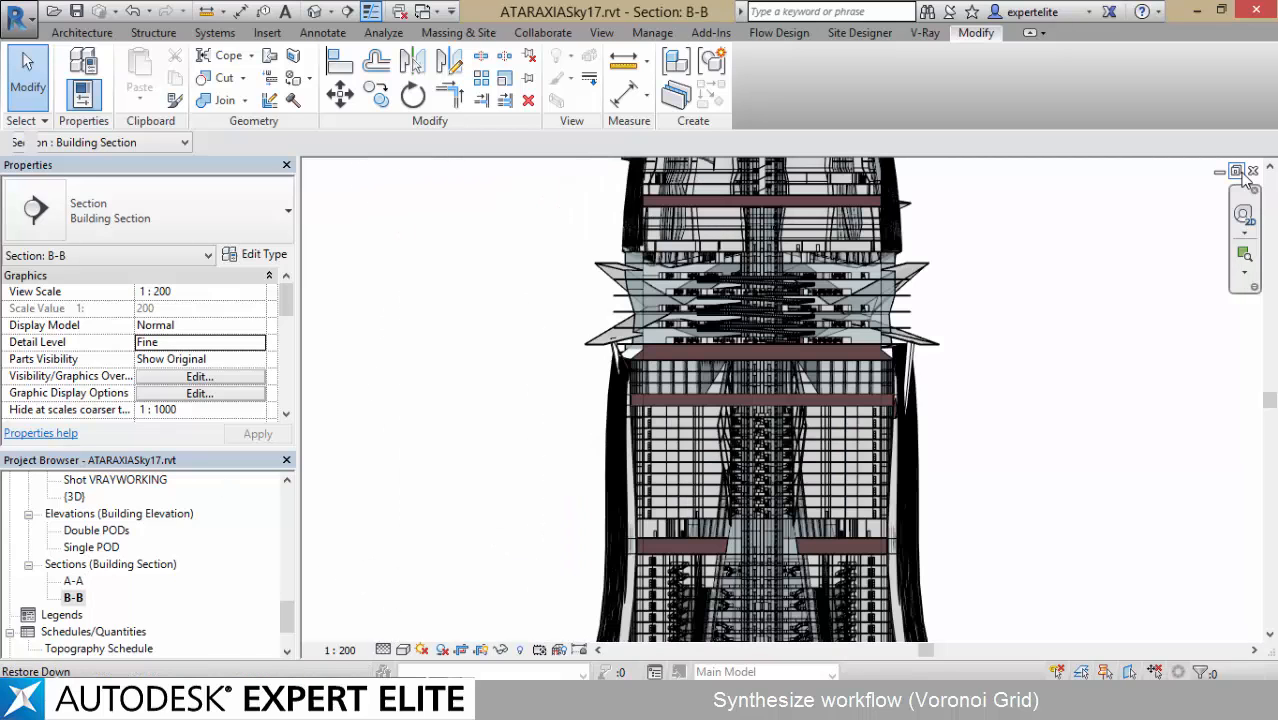